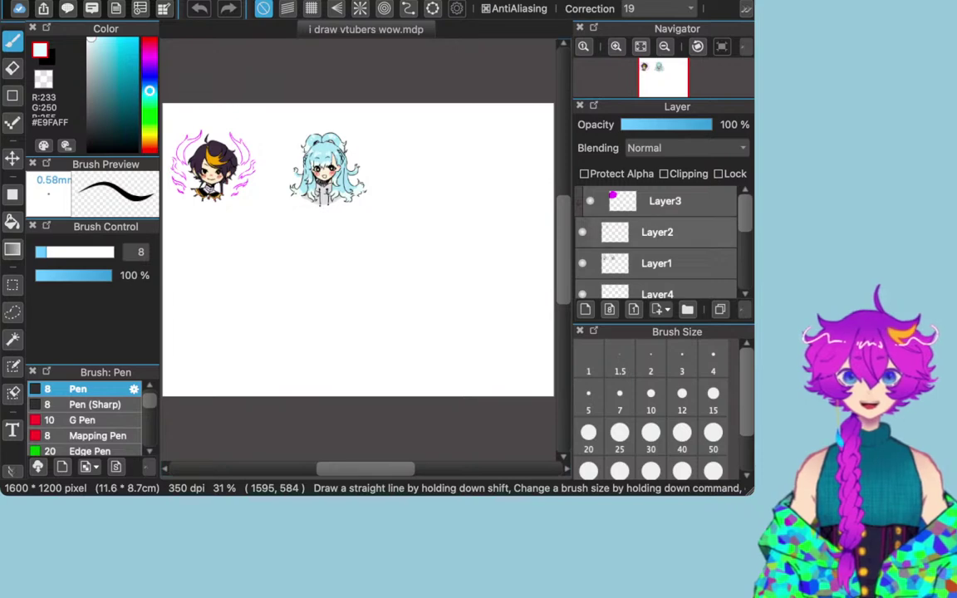
Step: Resize the painting window to be slightly larger than it was
left_click_drag(753, 495, 794, 536)
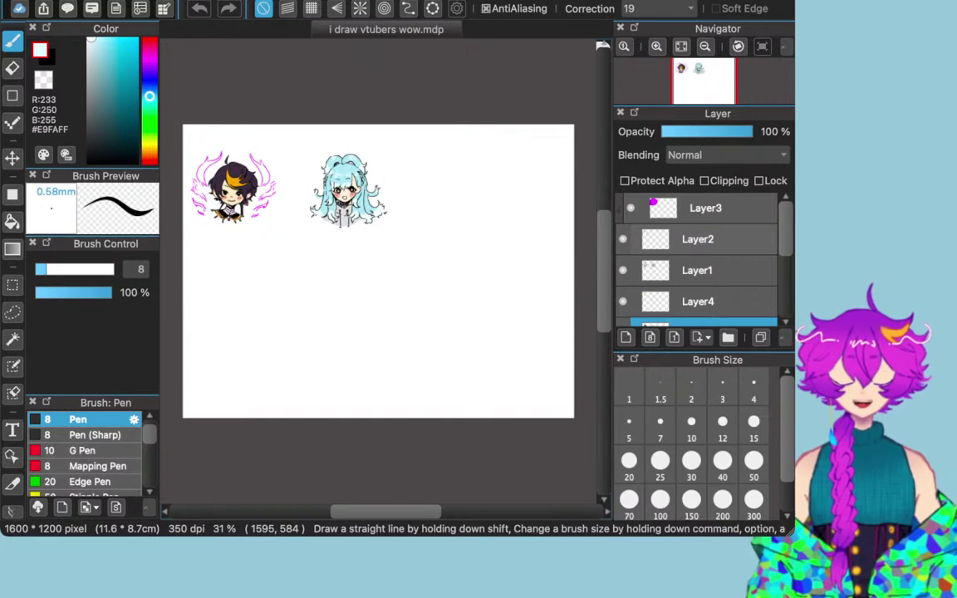
left_click_drag(794, 536, 804, 543)
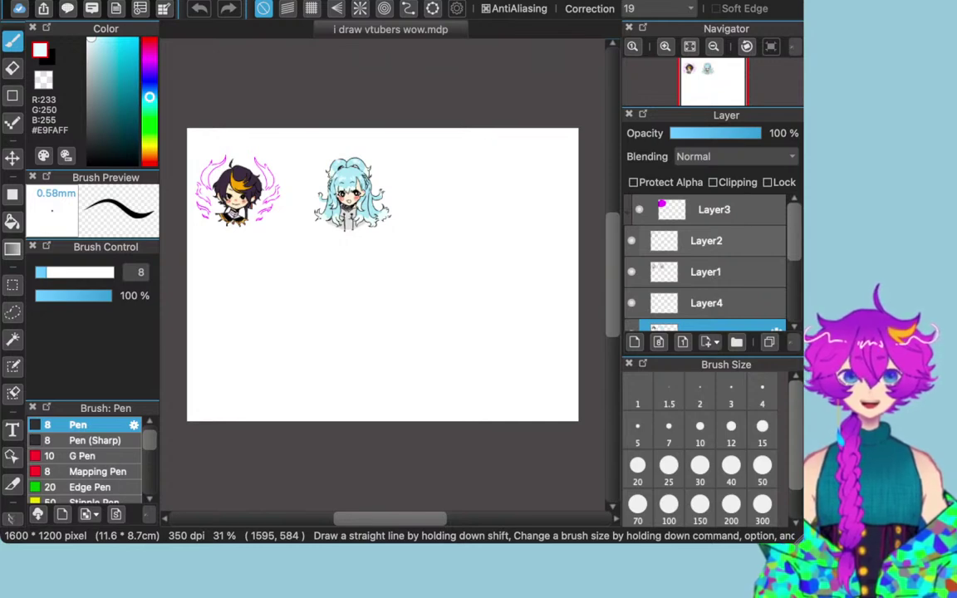
mouse_move(802, 543)
left_mouse_down()
mouse_move(752, 503)
mouse_move(758, 509)
left_mouse_up()
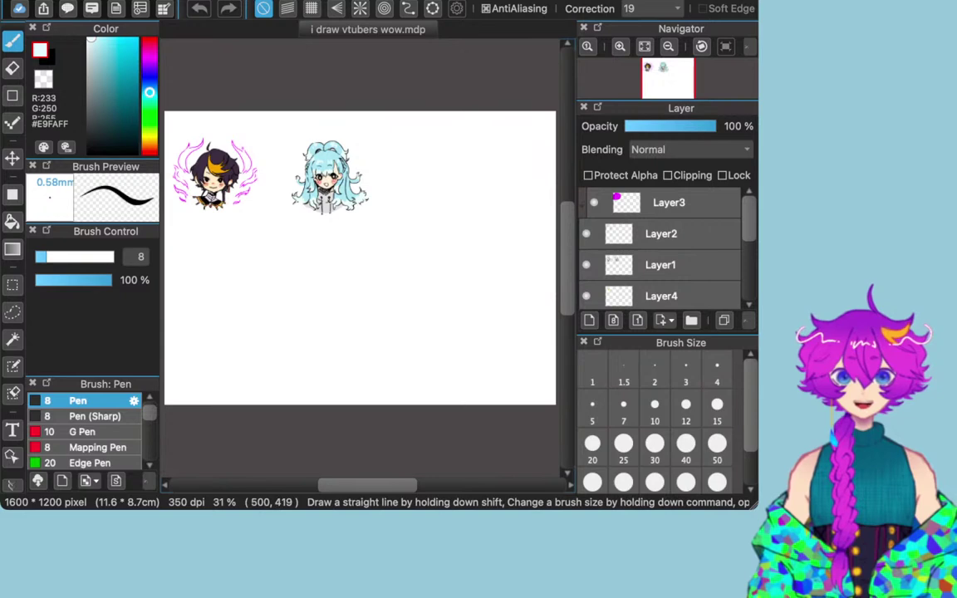
Step: Examine the two finished chibi drawings, the lower entries of the layer list and the blank canvas area
scroll(285, 212, "up", 1)
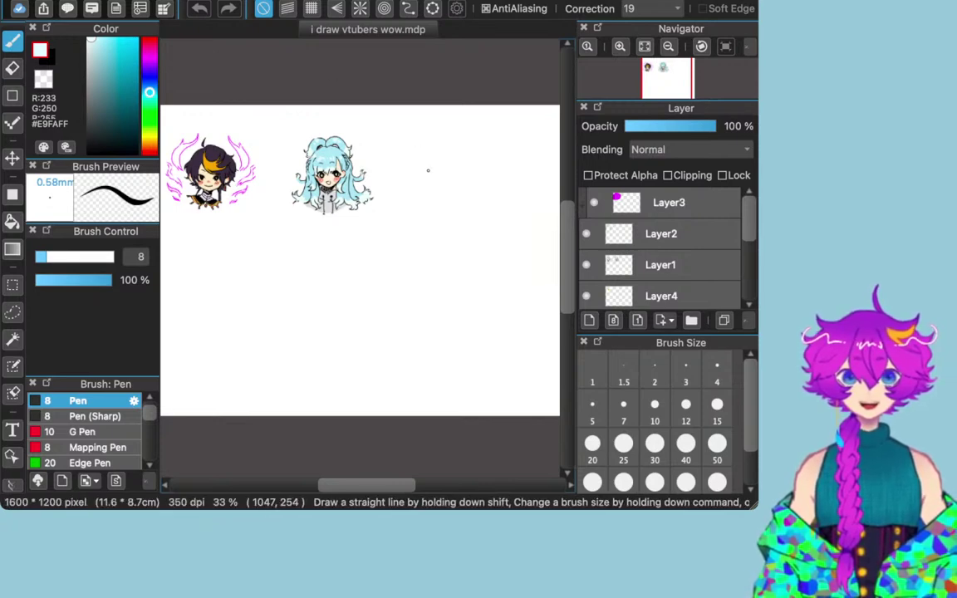
scroll(422, 168, "up", 1)
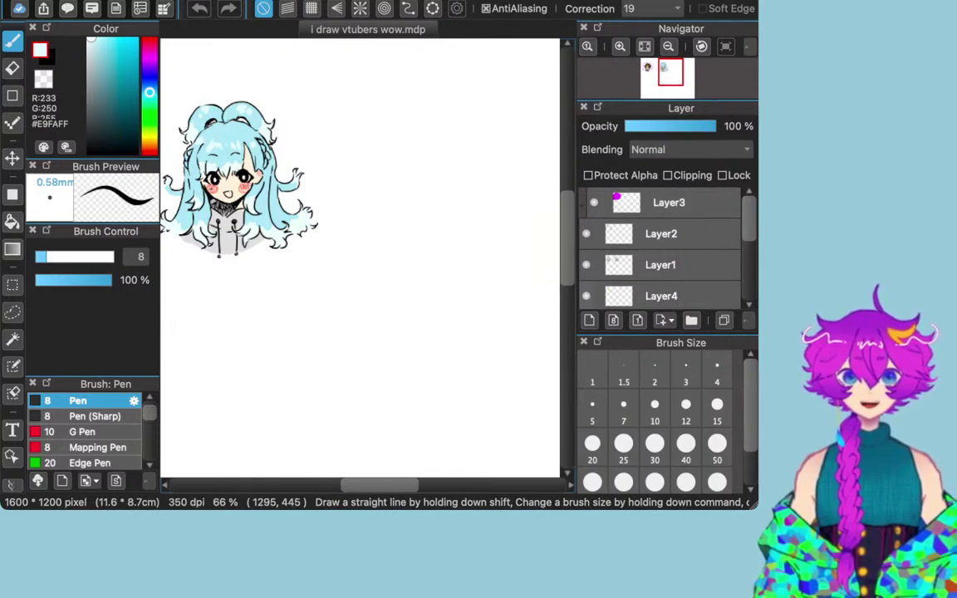
scroll(661, 249, "down", 2)
scroll(661, 249, "up", 2)
scroll(660, 249, "down", 5)
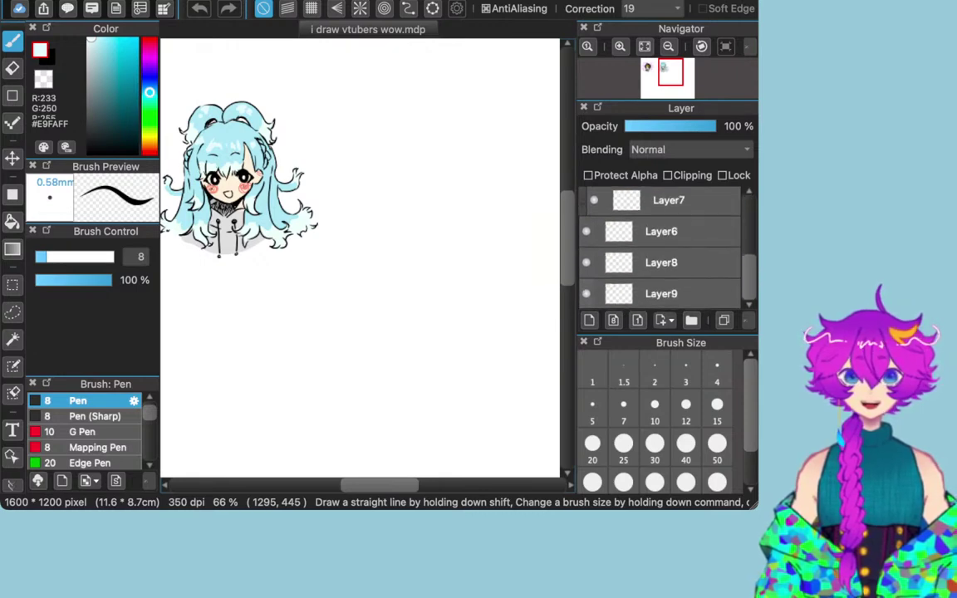
scroll(360, 257, "left", 10)
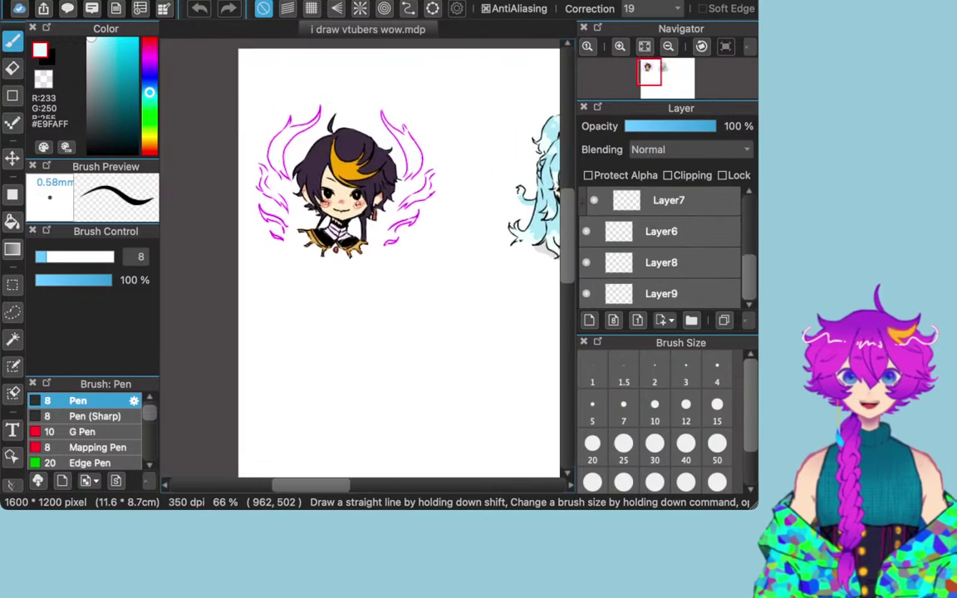
scroll(359, 258, "right", 10)
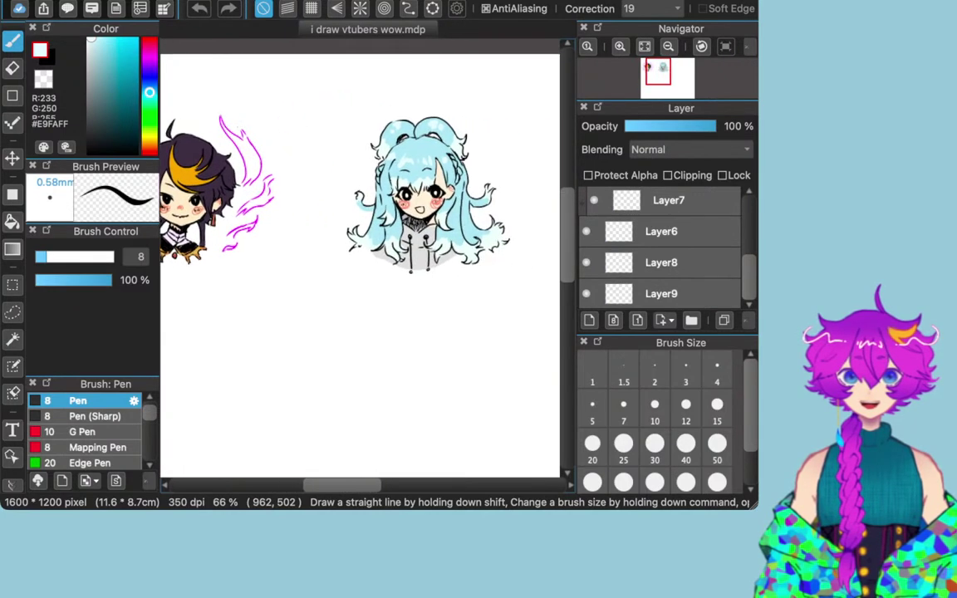
scroll(360, 257, "right", 5)
scroll(359, 258, "right", 10)
scroll(360, 258, "down", 2)
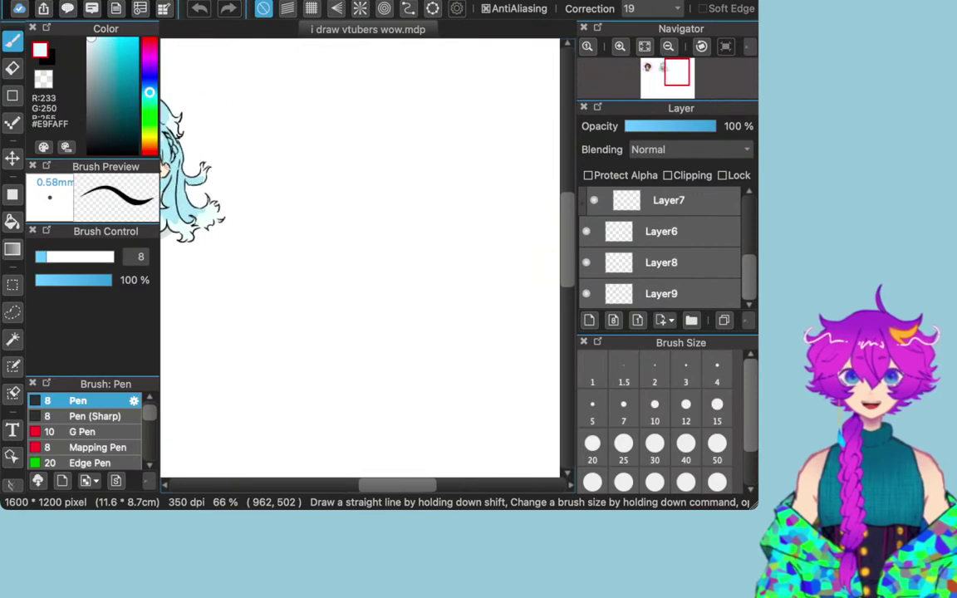
scroll(359, 257, "right", 3)
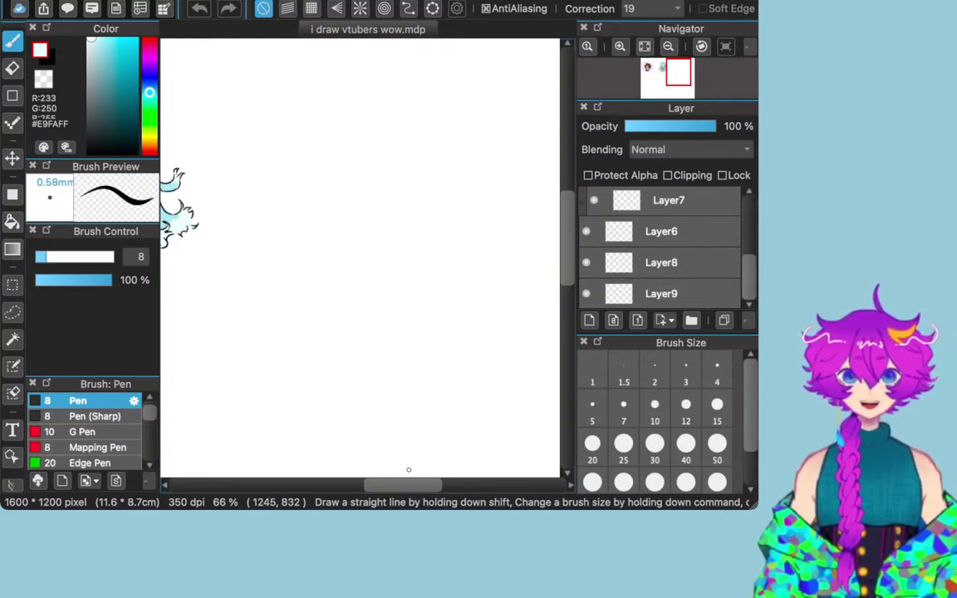
scroll(391, 437, "left", 2)
scroll(360, 257, "left", 4)
scroll(360, 258, "right", 5)
scroll(360, 257, "left", 2)
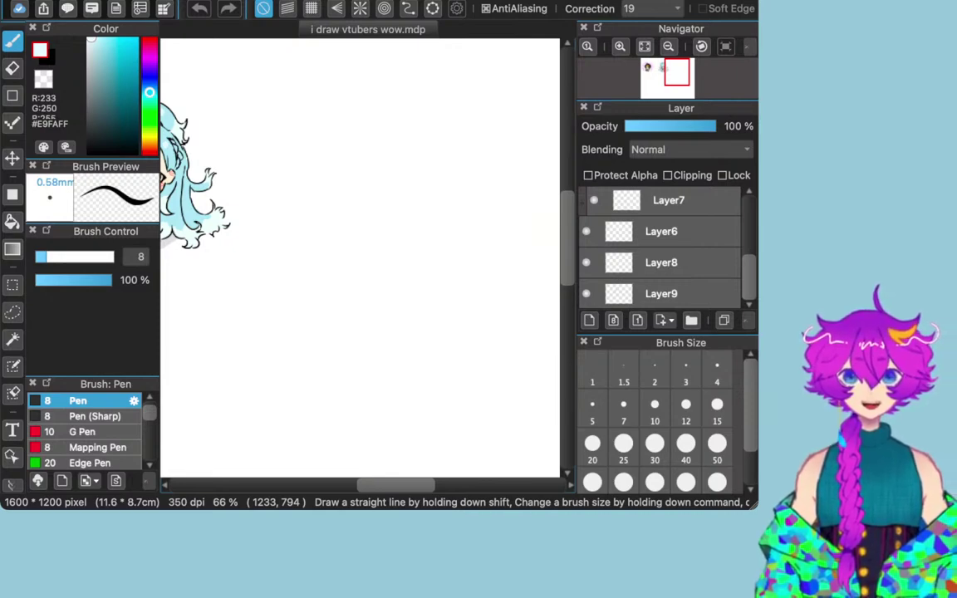
mouse_move(403, 484)
left_mouse_down()
mouse_move(346, 484)
mouse_move(363, 484)
left_mouse_up()
scroll(360, 257, "right", 10)
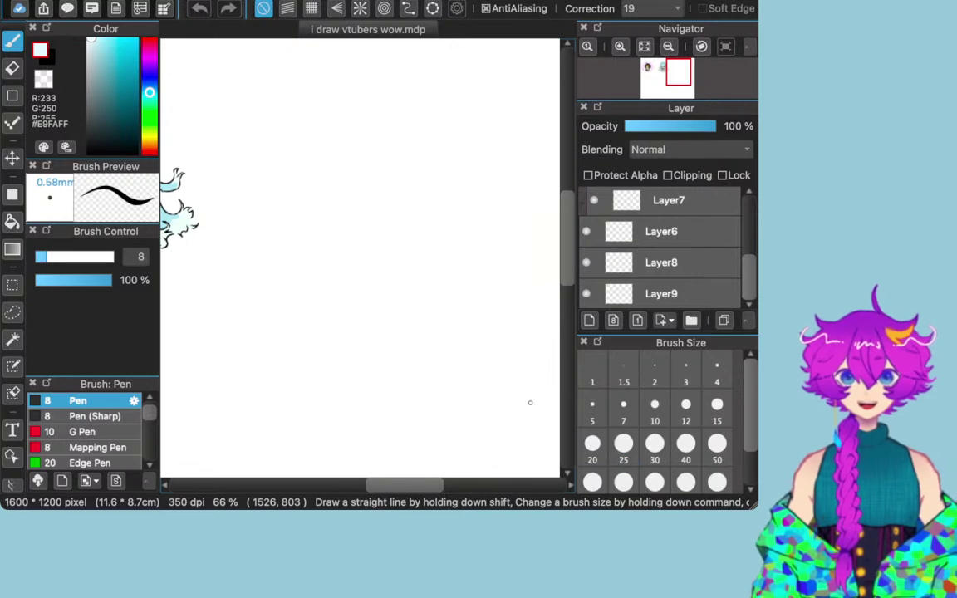
scroll(339, 162, "up", 2)
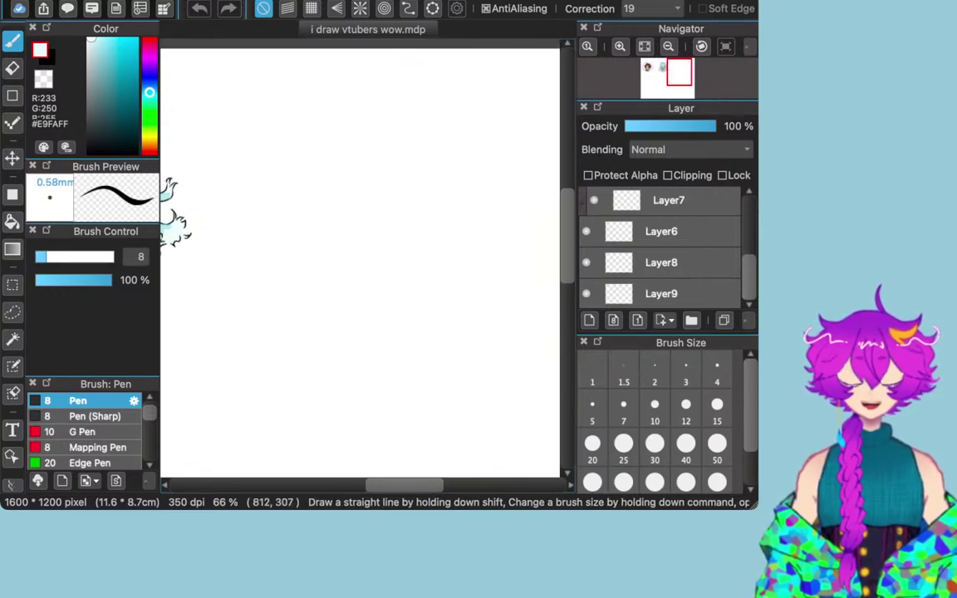
scroll(394, 233, "up", 2)
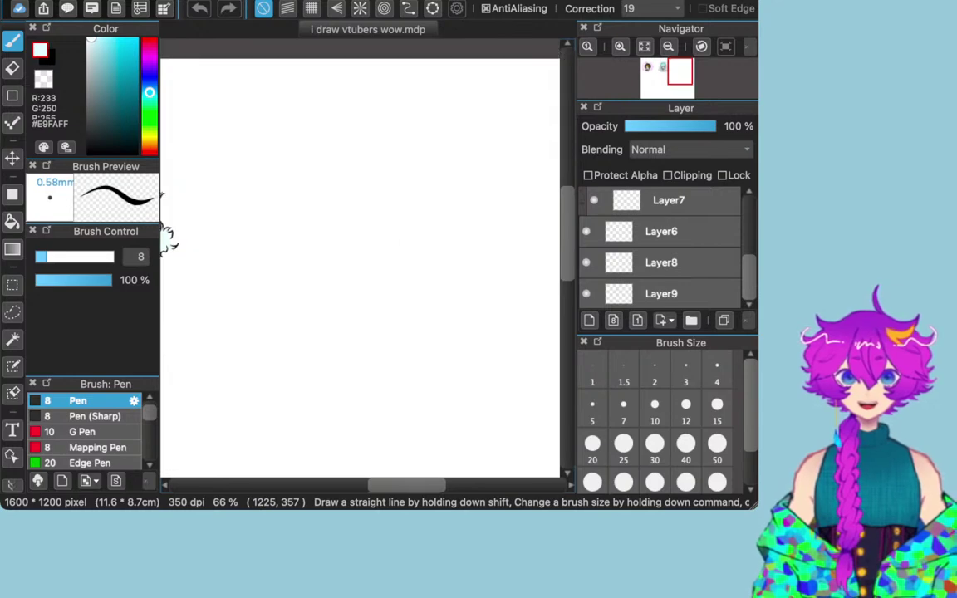
scroll(390, 241, "up", 5)
scroll(391, 241, "down", 6)
scroll(390, 241, "up", 1)
scroll(360, 257, "up", 2)
Step: Examine the blue-haired chibi up close and the blank area beside it at 100% zoom
scroll(360, 257, "left", 8)
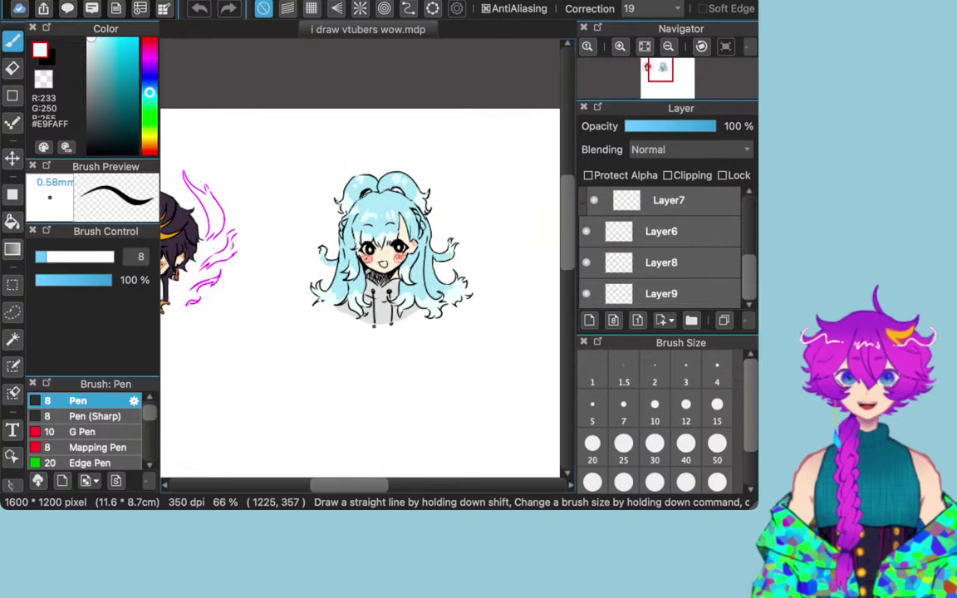
scroll(391, 234, "up", 4)
scroll(391, 233, "down", 3)
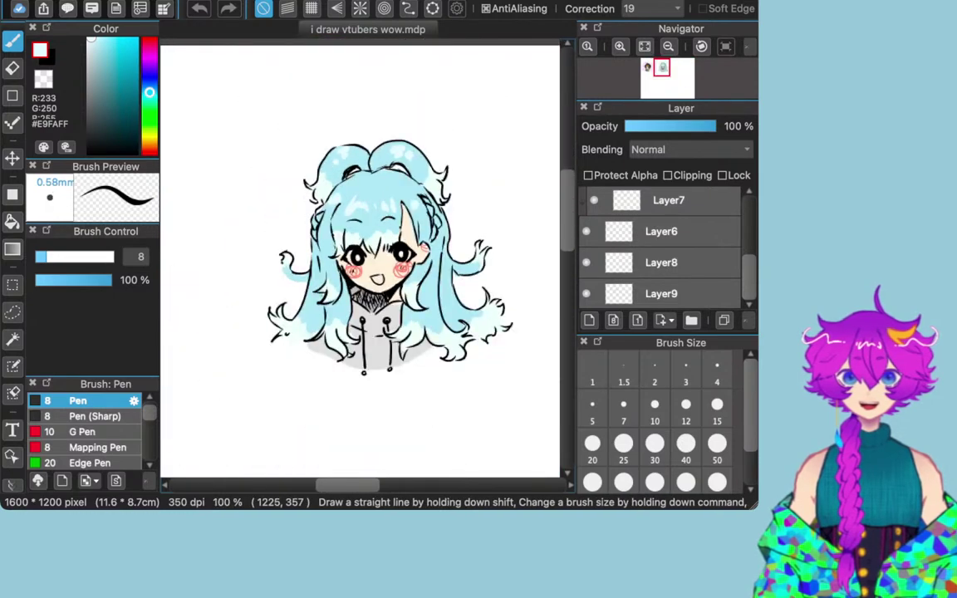
scroll(399, 233, "down", 1)
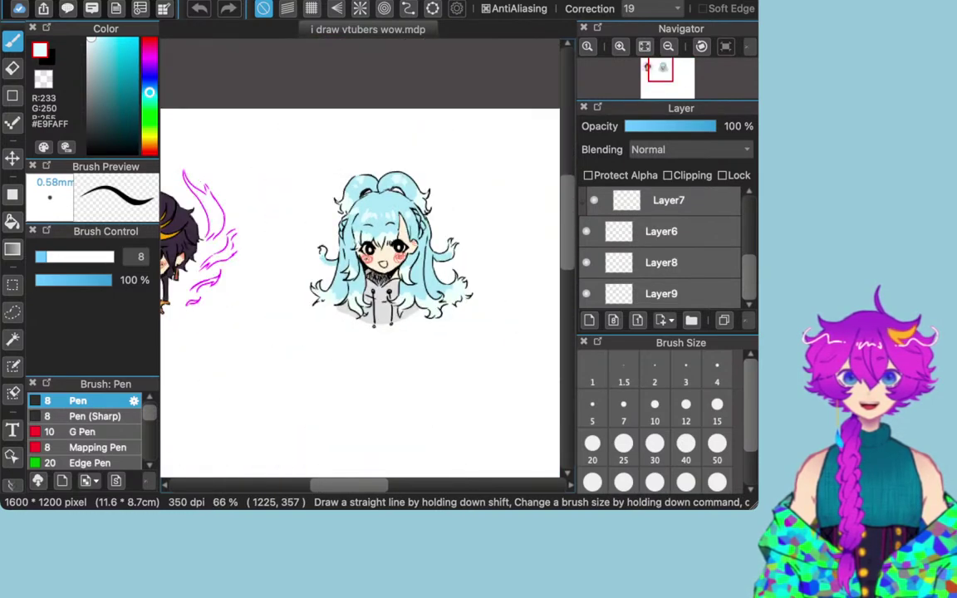
scroll(391, 228, "up", 1)
scroll(359, 258, "right", 8)
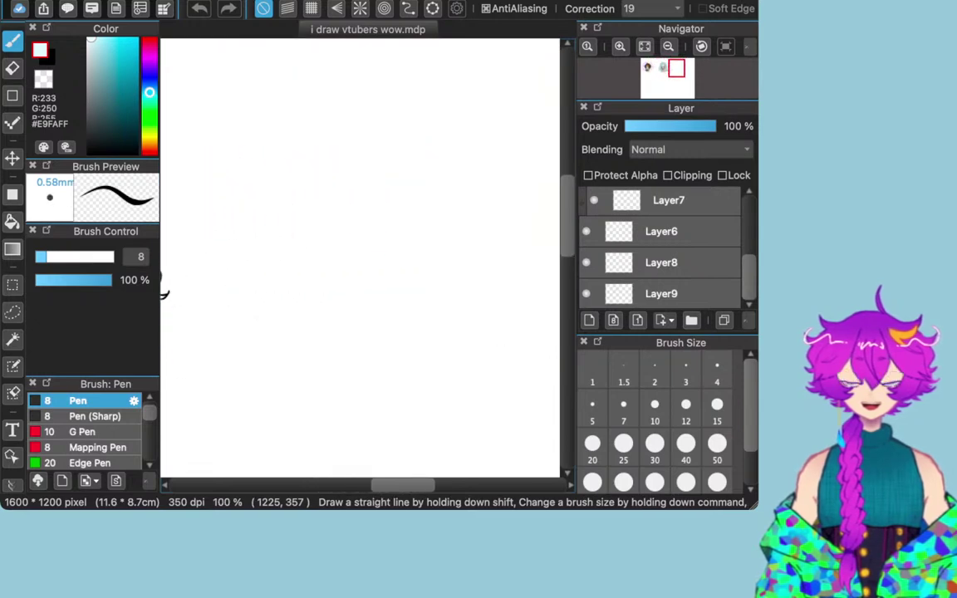
scroll(359, 257, "left", 3)
scroll(359, 257, "right", 3)
scroll(360, 257, "right", 1)
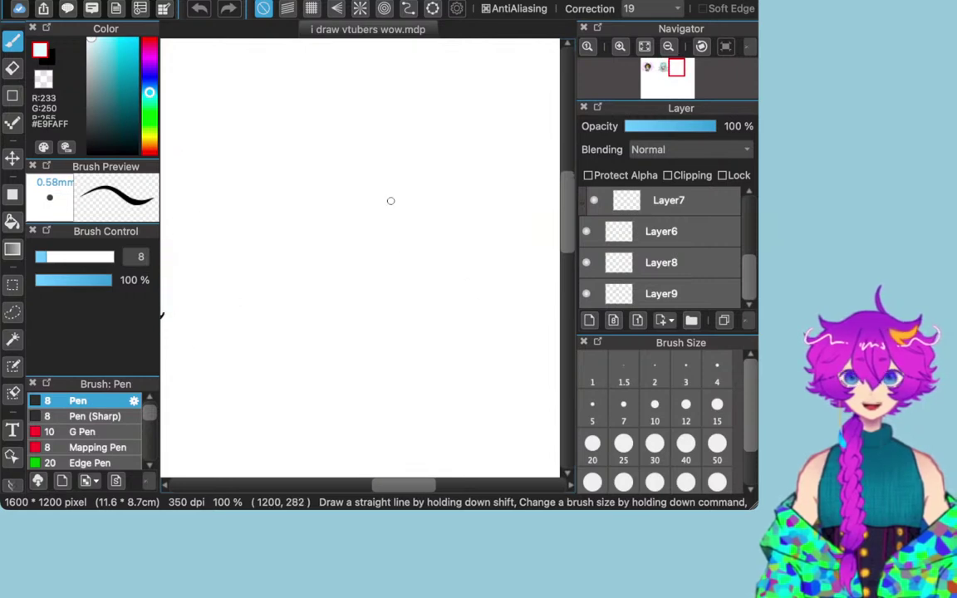
Step: Try different pen brush sizes, ranging from 10 up to 30
key("bracketleft")
key("bracketleft")
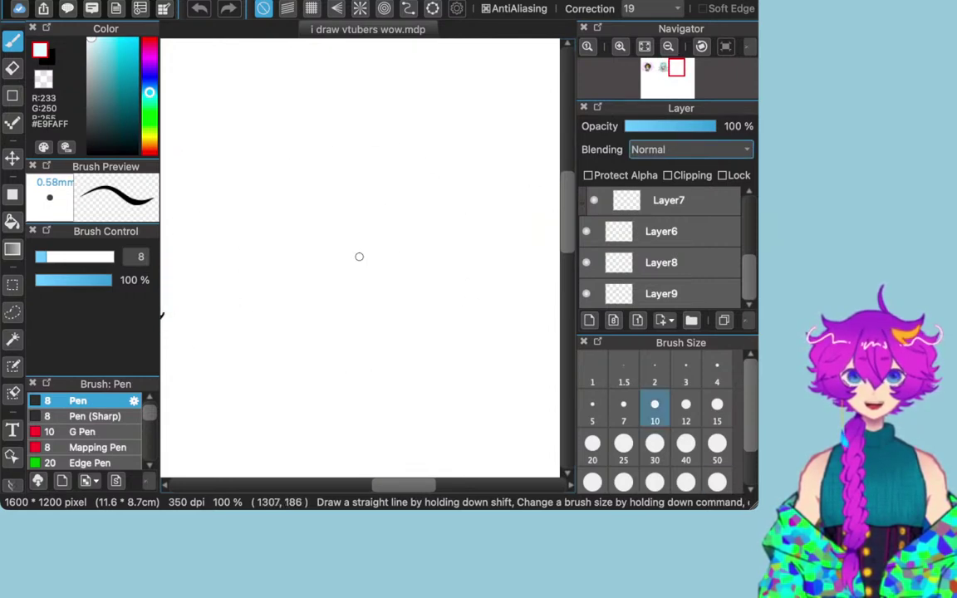
key("bracketright")
key("bracketright")
key("bracketright")
key("bracketright")
key("bracketright")
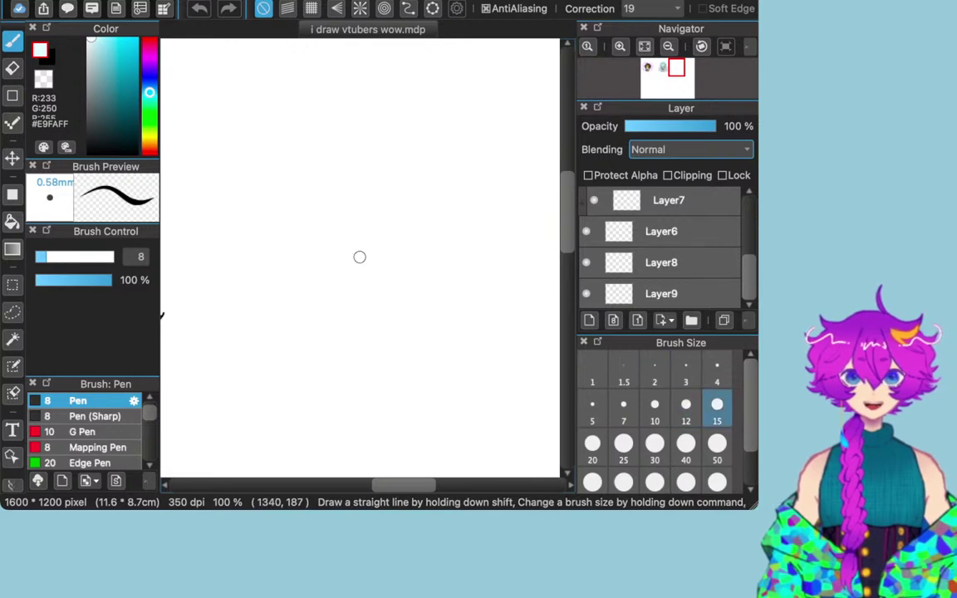
key("bracketleft")
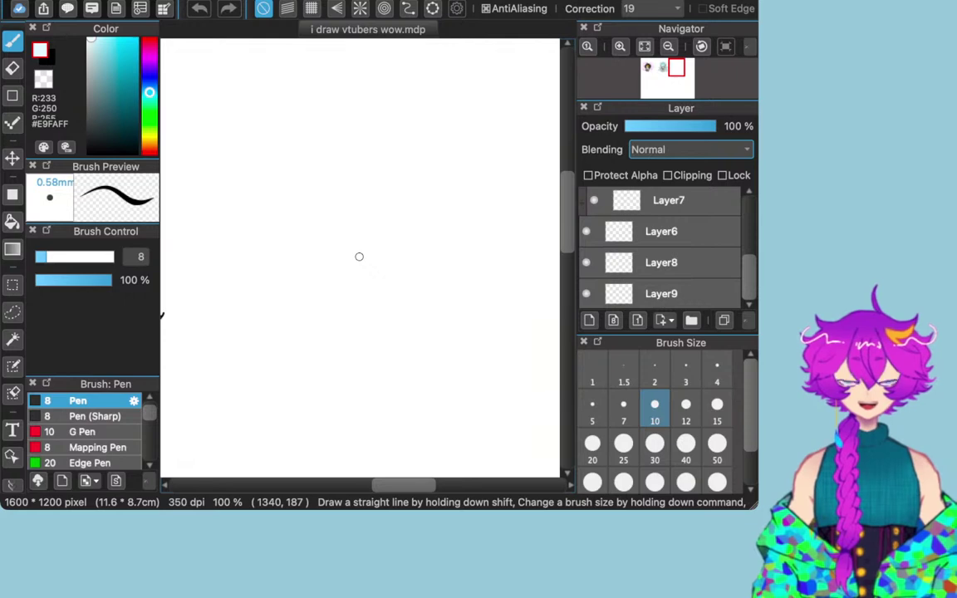
key("bracketright")
key("bracketright")
key("bracketright")
key("bracketright")
key("bracketright")
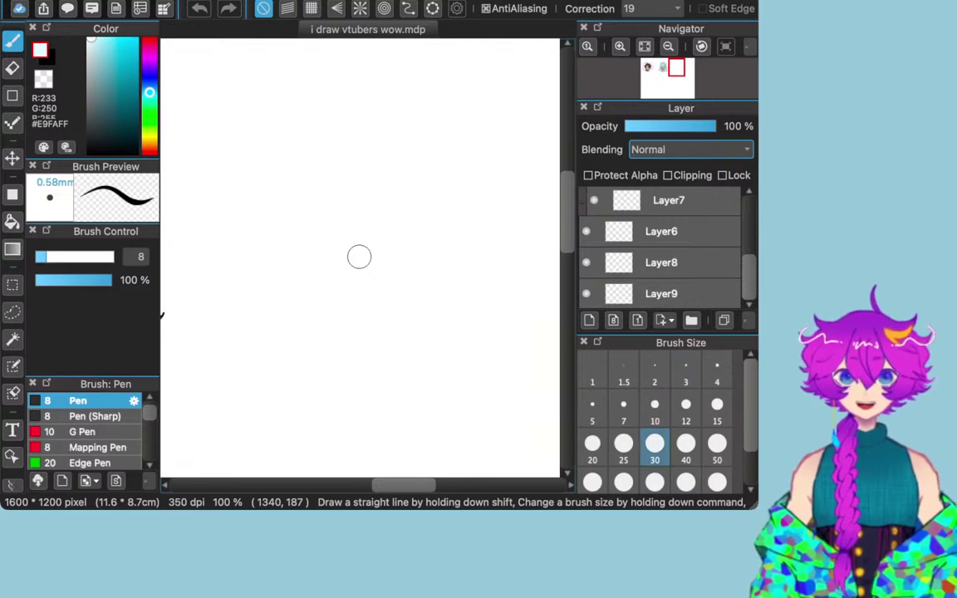
key("bracketleft")
key("bracketleft")
key("bracketleft")
key("bracketleft")
key("bracketleft")
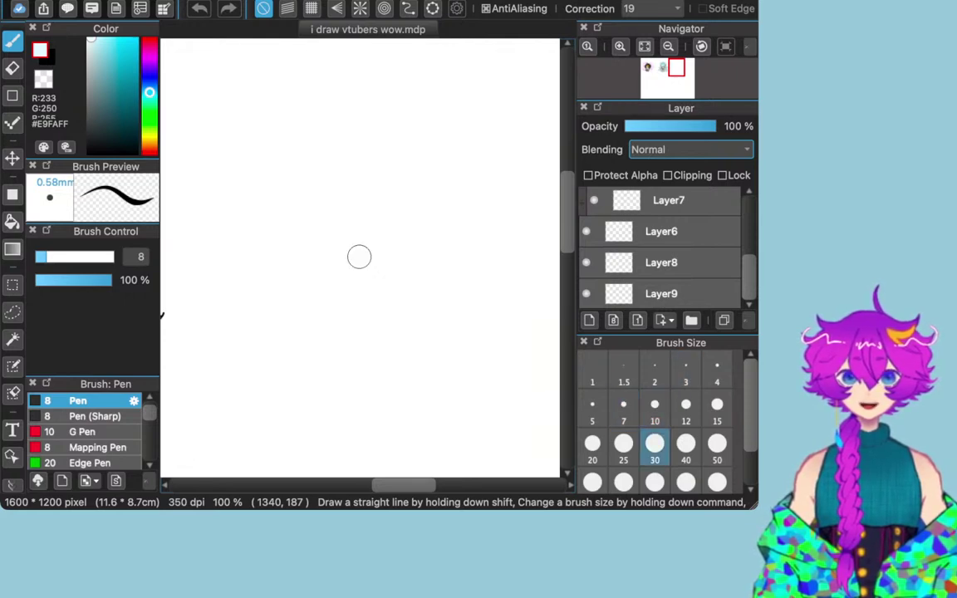
key("bracketright")
key("bracketright")
key("bracketright")
key("bracketright")
key("bracketright")
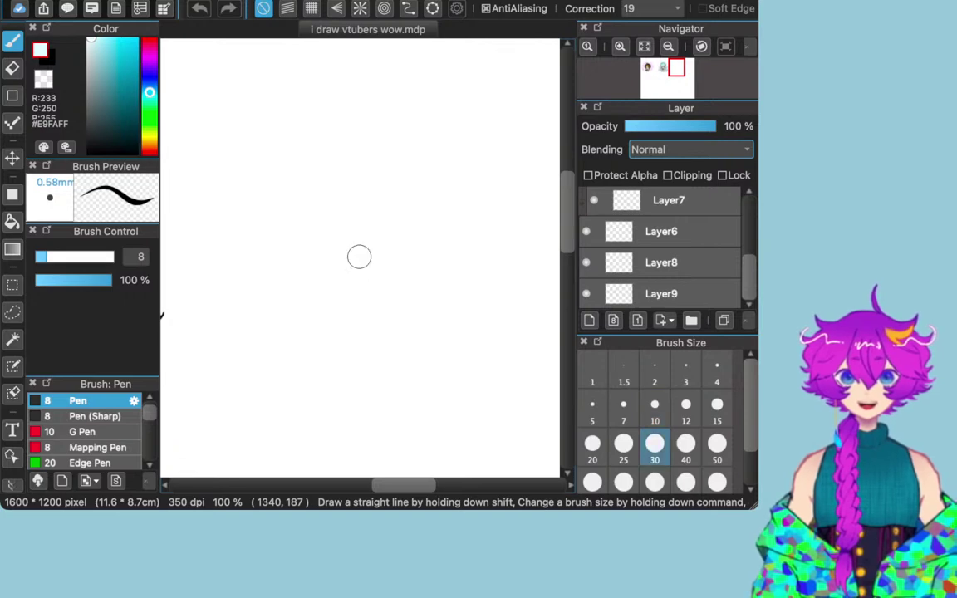
Step: Set the pen's brush size to 4
key("bracketleft")
key("bracketleft")
key("bracketleft")
key("bracketleft")
key("bracketleft")
key("bracketleft")
key("bracketleft")
key("bracketright")
key("bracketleft")
key("bracketleft")
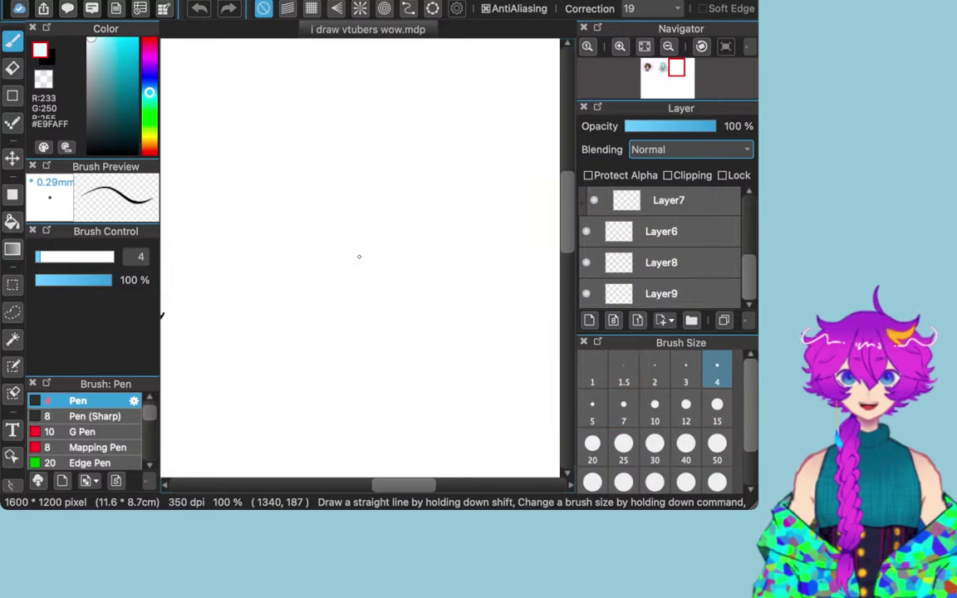
key("bracketleft")
key("bracketright")
key("bracketright")
key("bracketright")
key("bracketright")
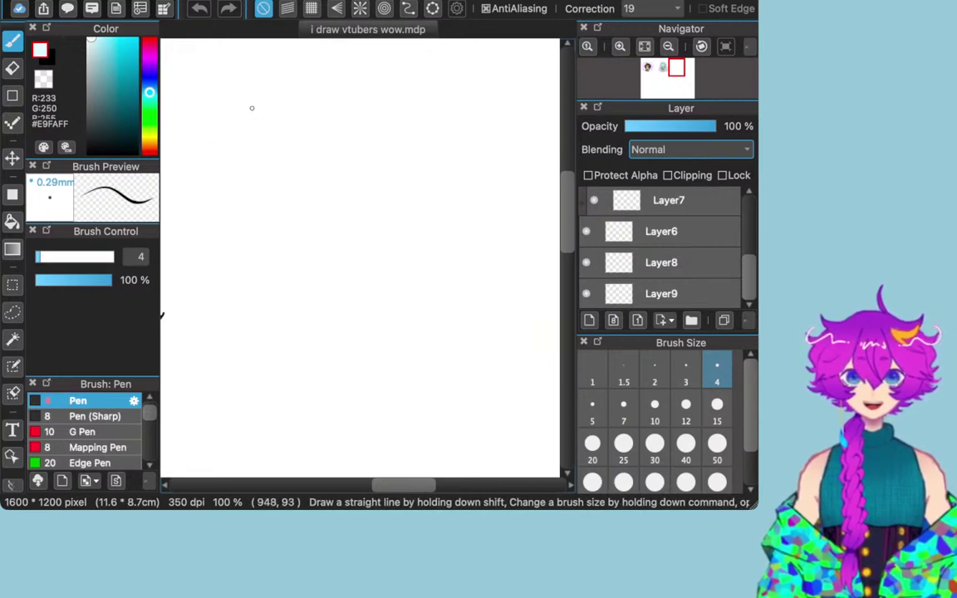
Step: Set the pen colour to black (#000000) and outline a narrow pointed sliver in the blank area beside the blue-haired chibi
left_click_drag(295, 116, 283, 175)
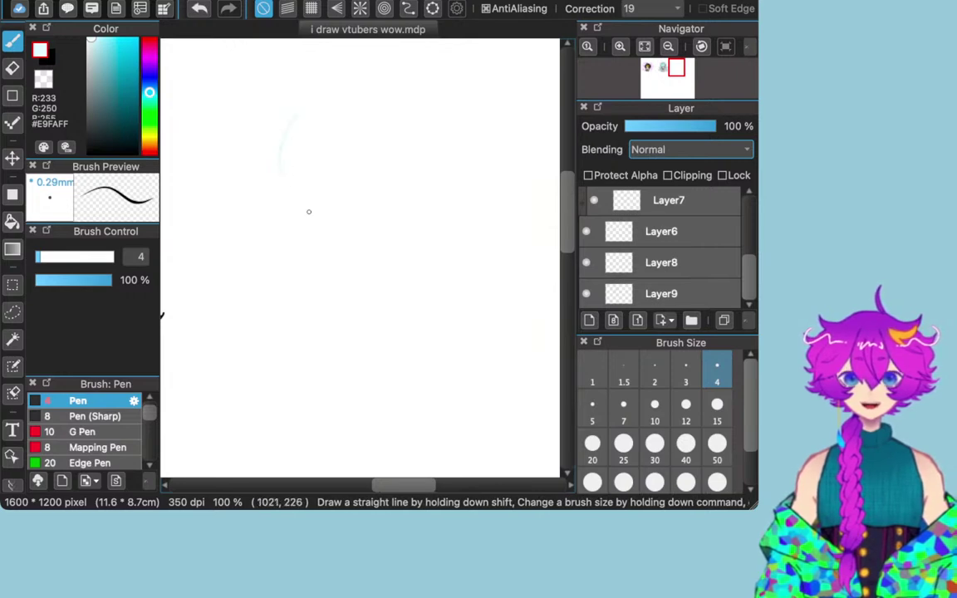
left_click_drag(94, 125, 94, 155)
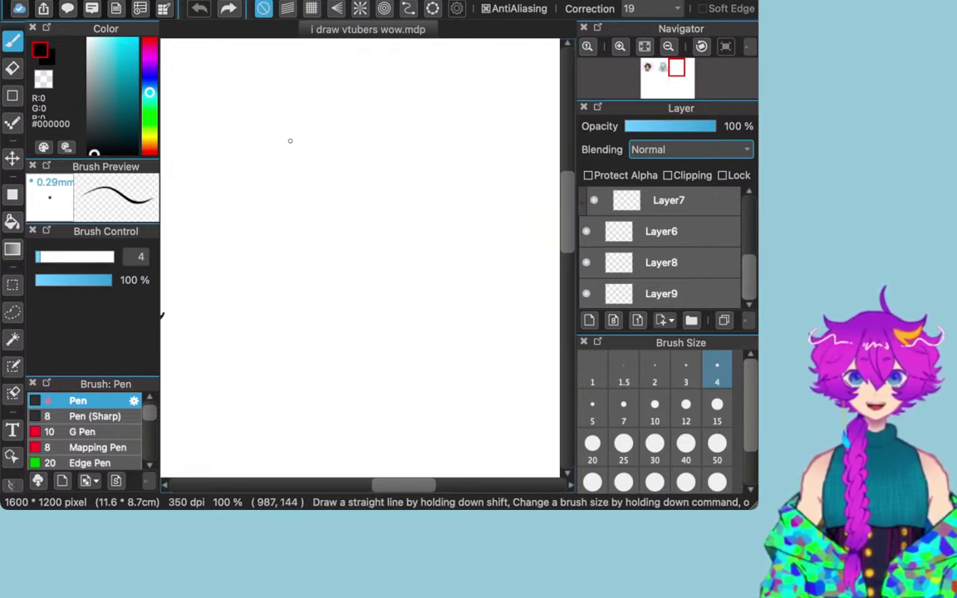
left_click_drag(296, 133, 280, 196)
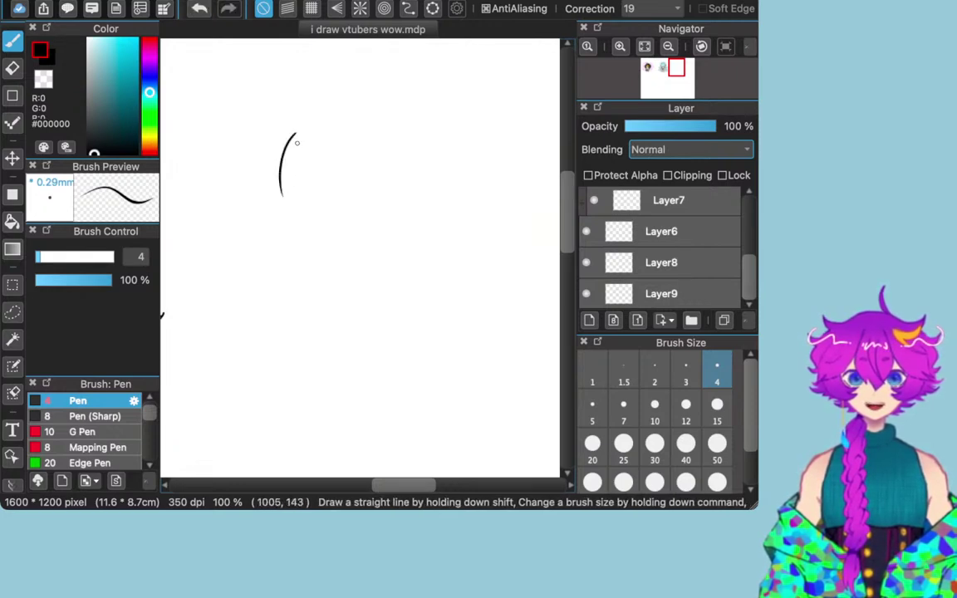
mouse_move(295, 131)
left_mouse_down()
mouse_move(292, 184)
mouse_move(282, 194)
left_mouse_up()
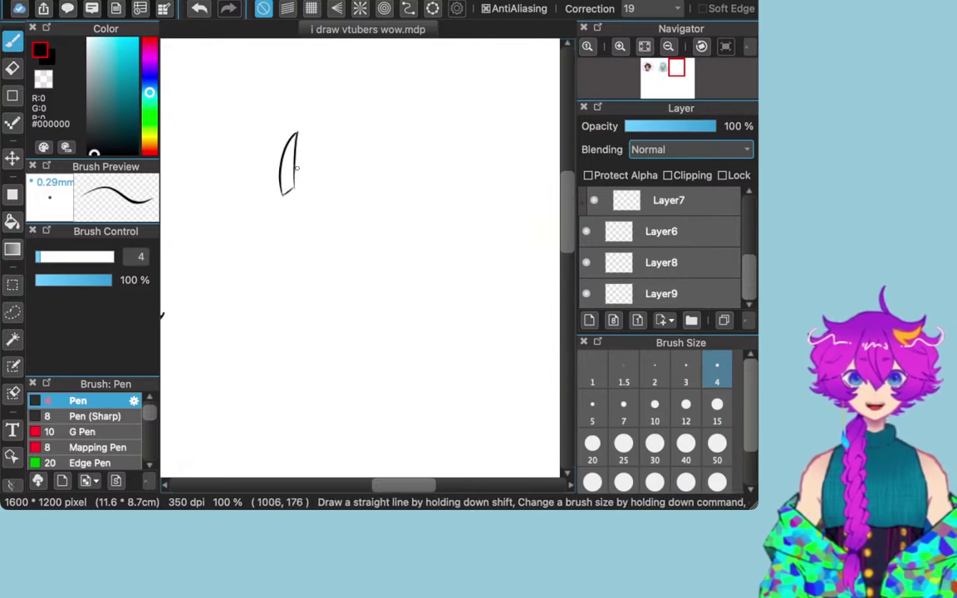
Step: Try adding a second slanted line from the sliver's tip and a short diagonal from its base, undoing each stroke
left_click_drag(296, 134, 312, 196)
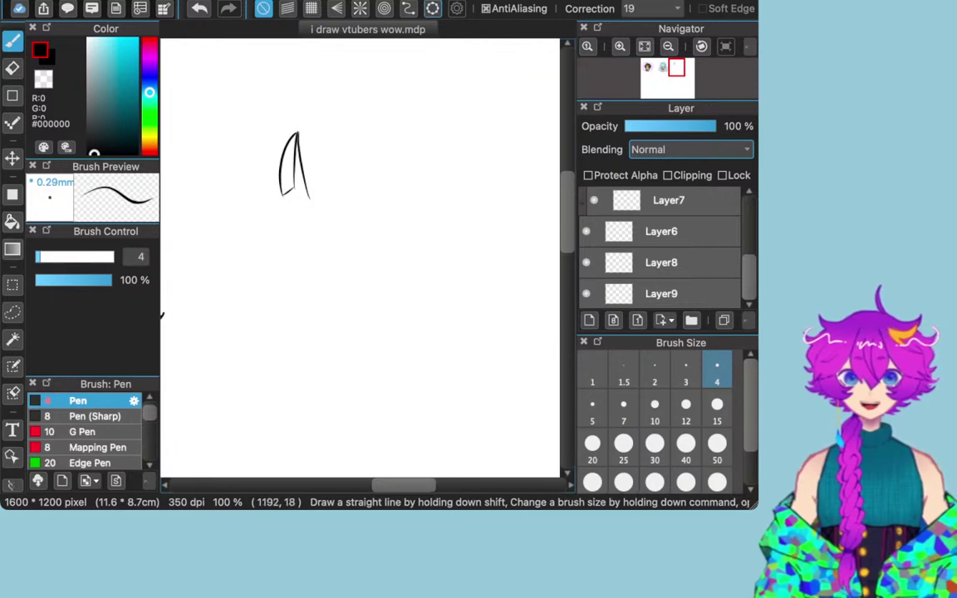
key("super+z")
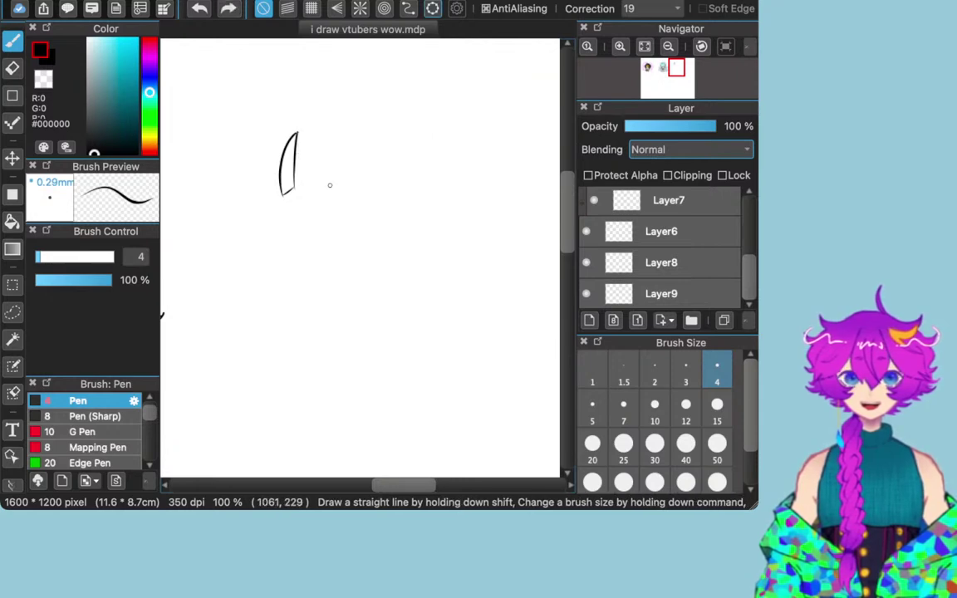
left_click_drag(296, 191, 309, 203)
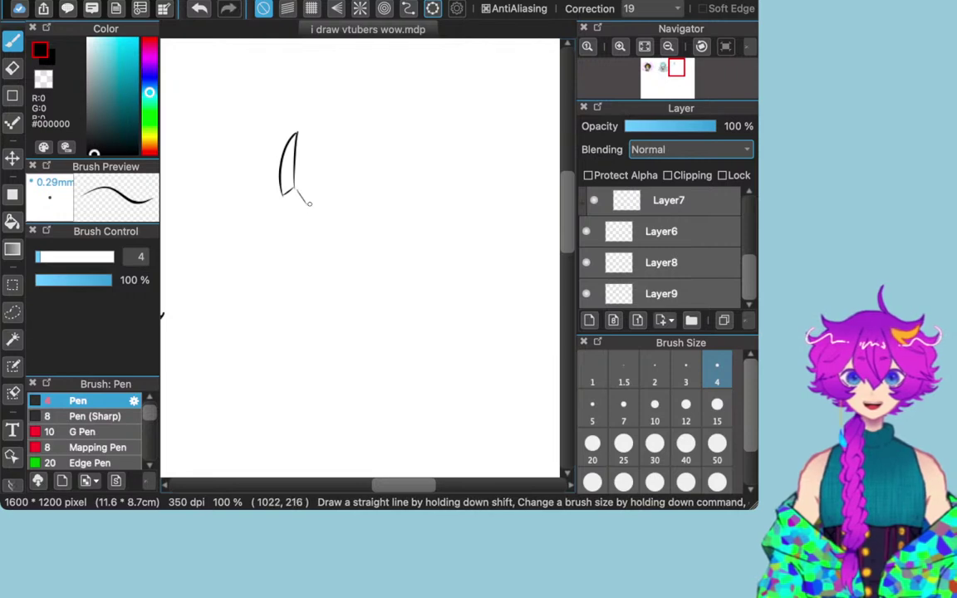
key("super+z")
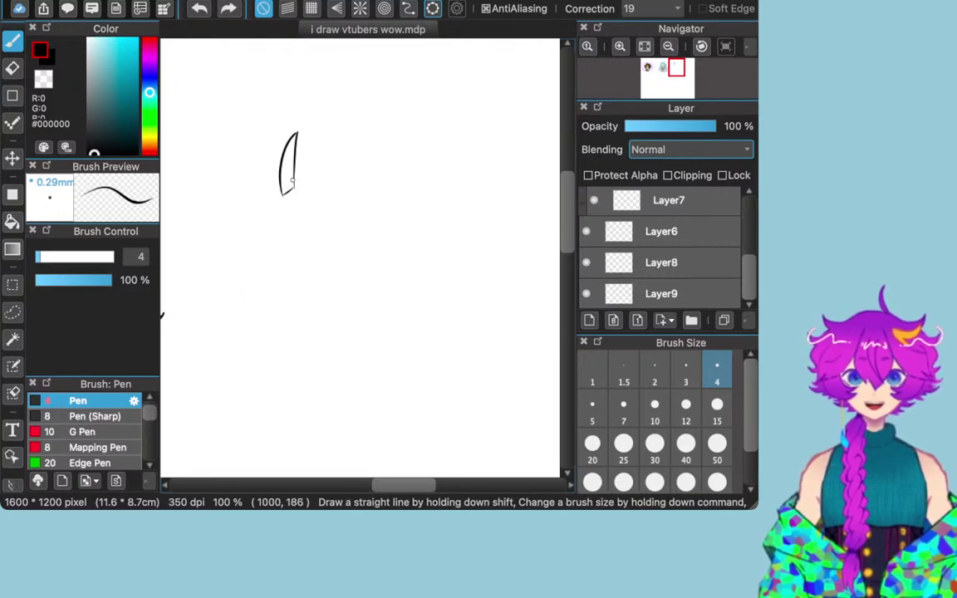
Step: Sketch pointed fringe strands next to the sliver, redrawing the second tall strand with its tip higher
left_click_drag(288, 193, 303, 202)
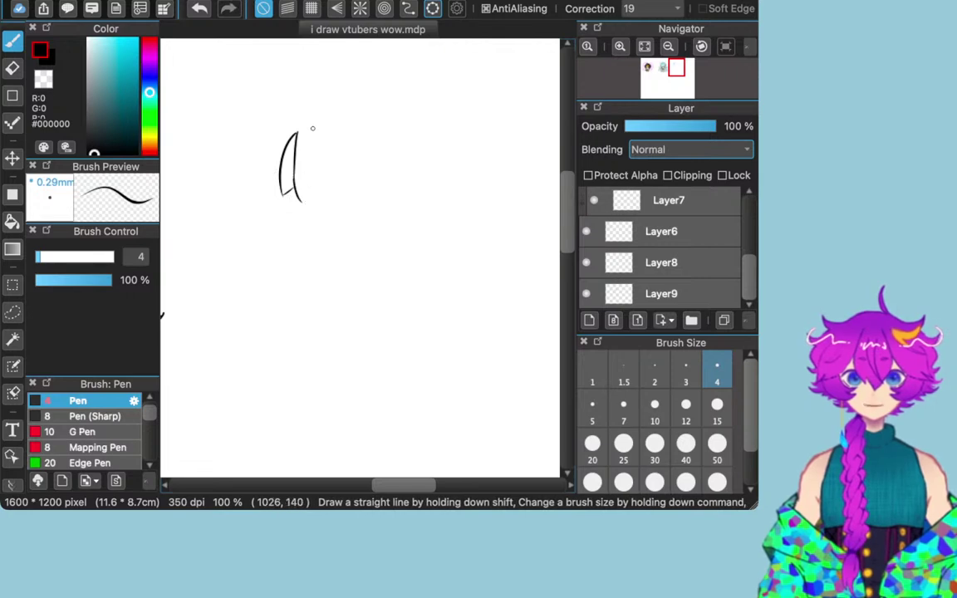
left_click_drag(307, 135, 330, 197)
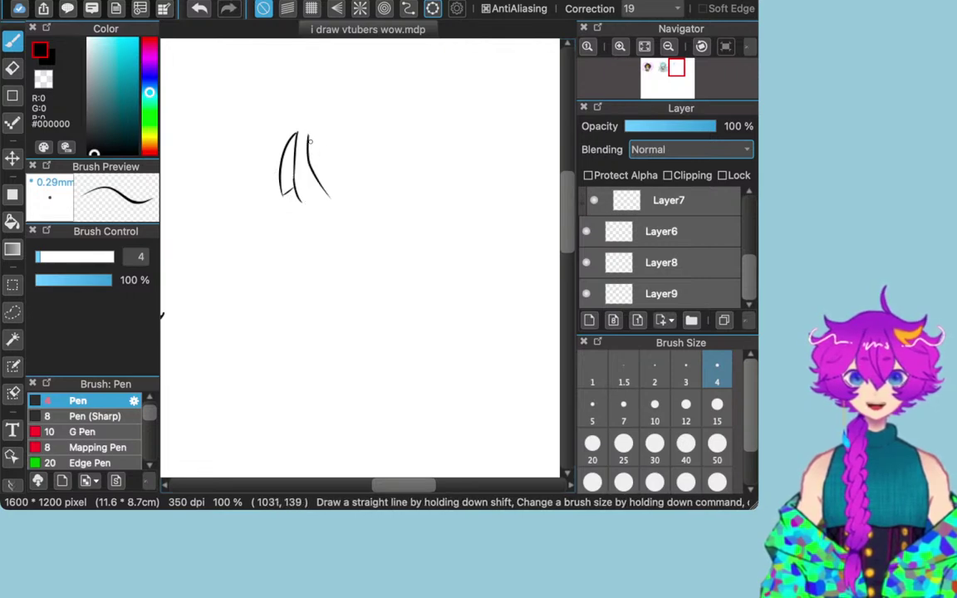
key("super+z")
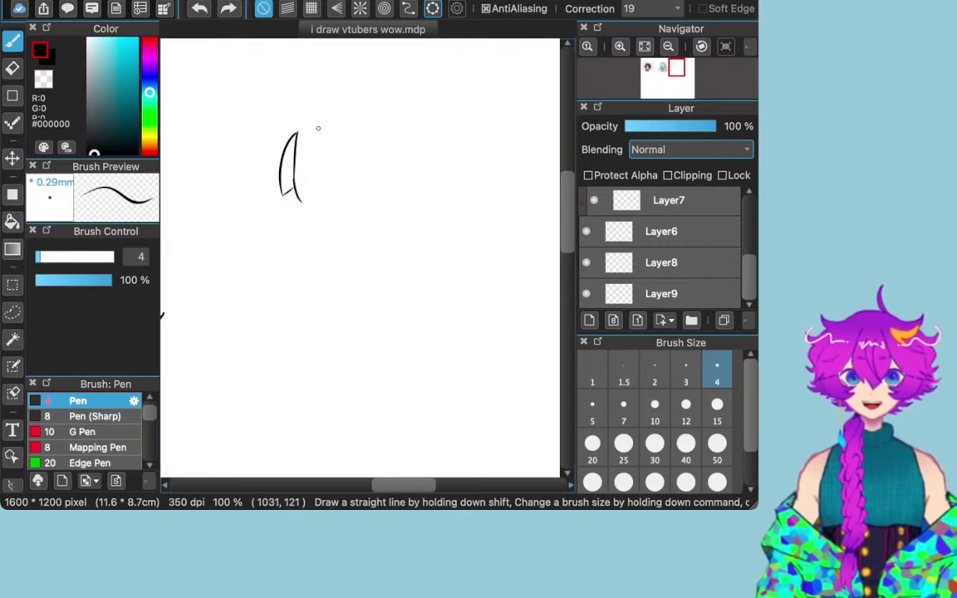
left_click_drag(315, 126, 329, 188)
left_click_drag(316, 127, 344, 183)
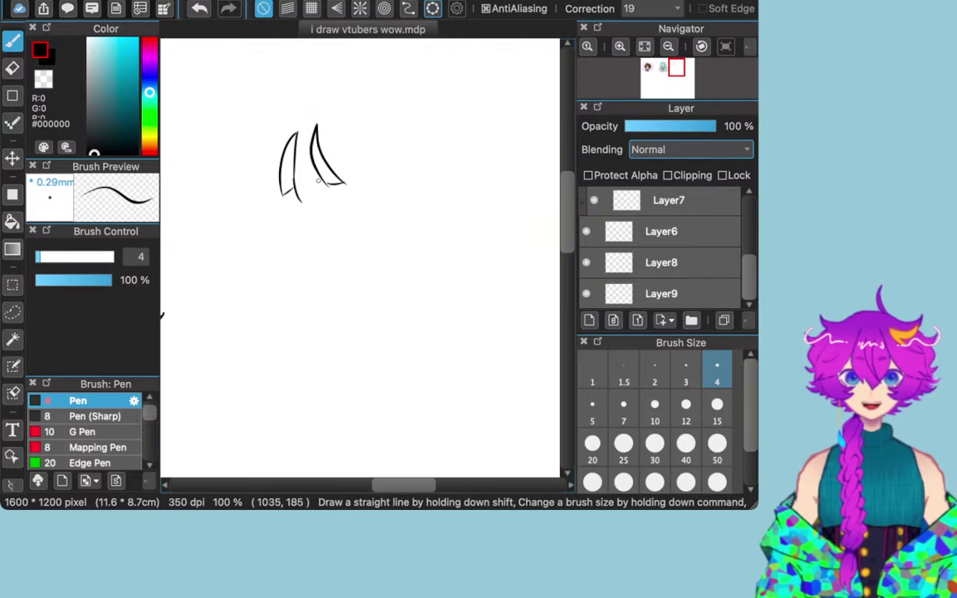
mouse_move(314, 188)
left_mouse_down()
mouse_move(304, 219)
mouse_move(323, 209)
mouse_move(311, 206)
left_mouse_up()
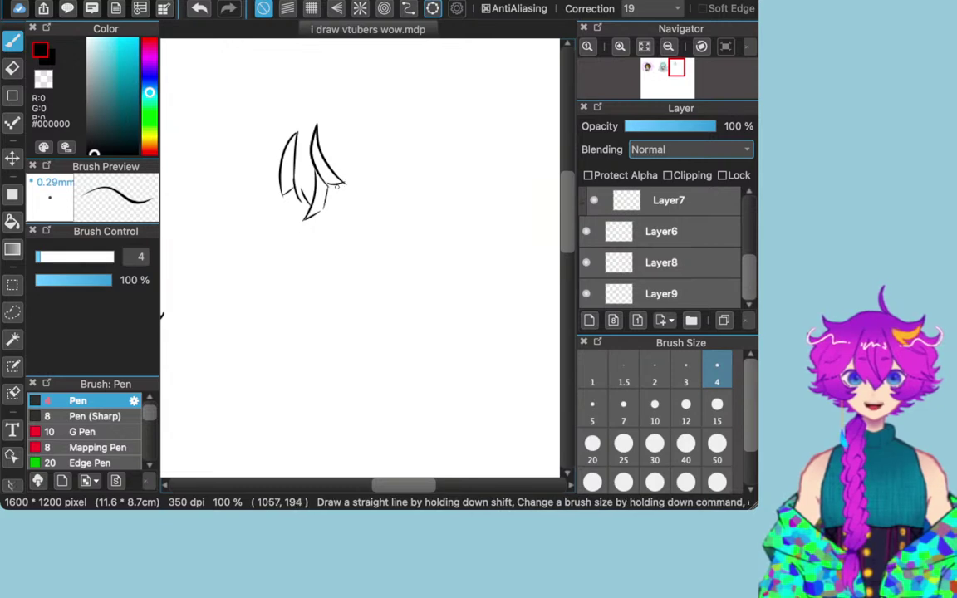
mouse_move(331, 184)
left_mouse_down()
mouse_move(327, 206)
mouse_move(338, 203)
left_mouse_up()
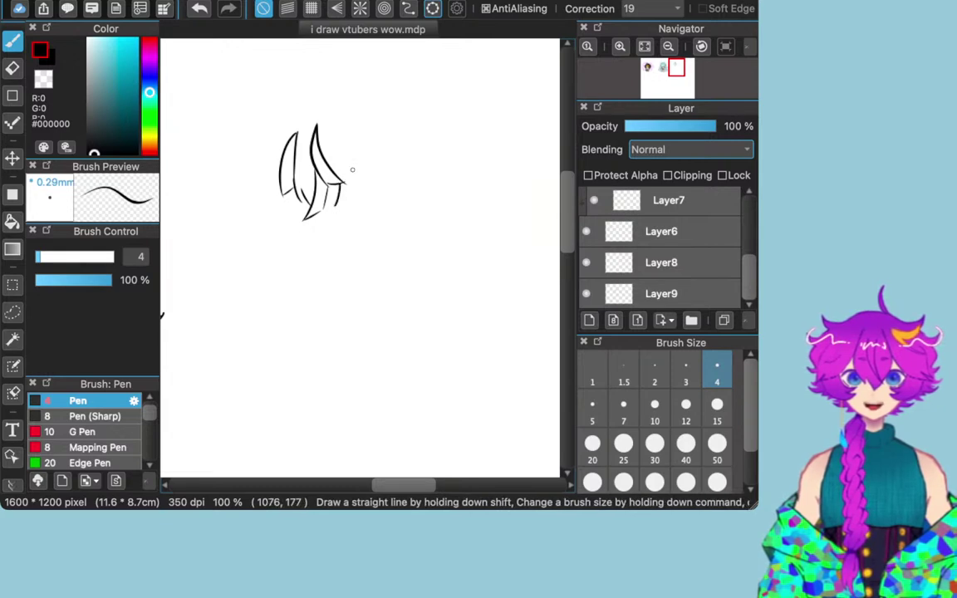
Step: Extend the fringe to the right with narrow pointed strands and short curved side strokes
left_click_drag(350, 154, 349, 199)
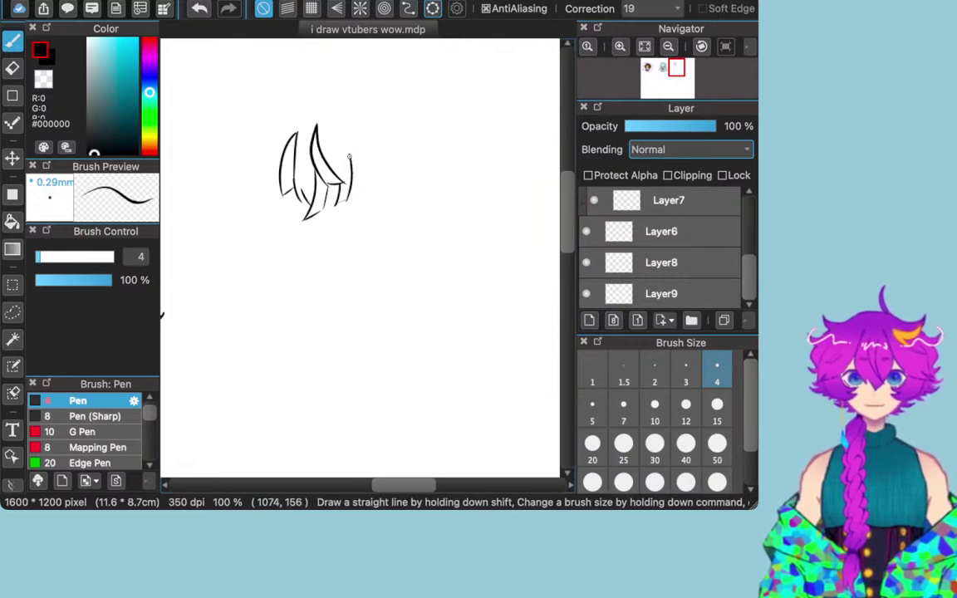
left_click_drag(354, 156, 349, 195)
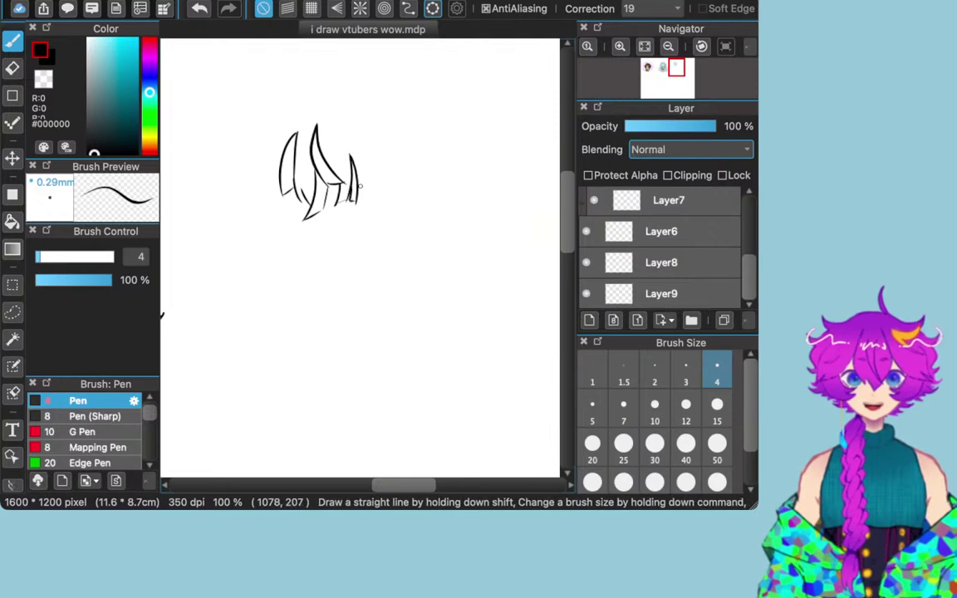
mouse_move(357, 184)
left_mouse_down()
mouse_move(359, 218)
mouse_move(373, 202)
left_mouse_up()
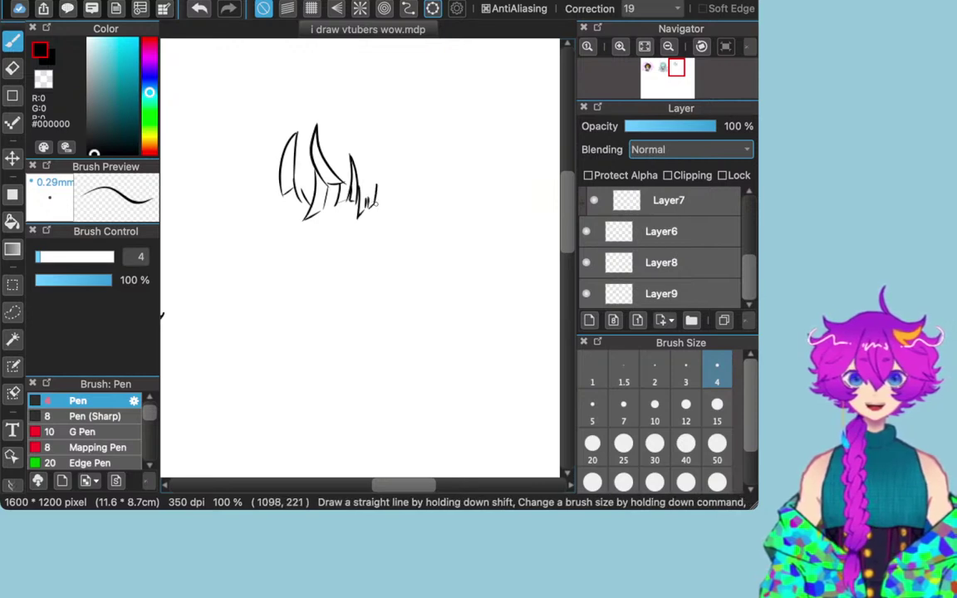
left_click_drag(367, 153, 376, 177)
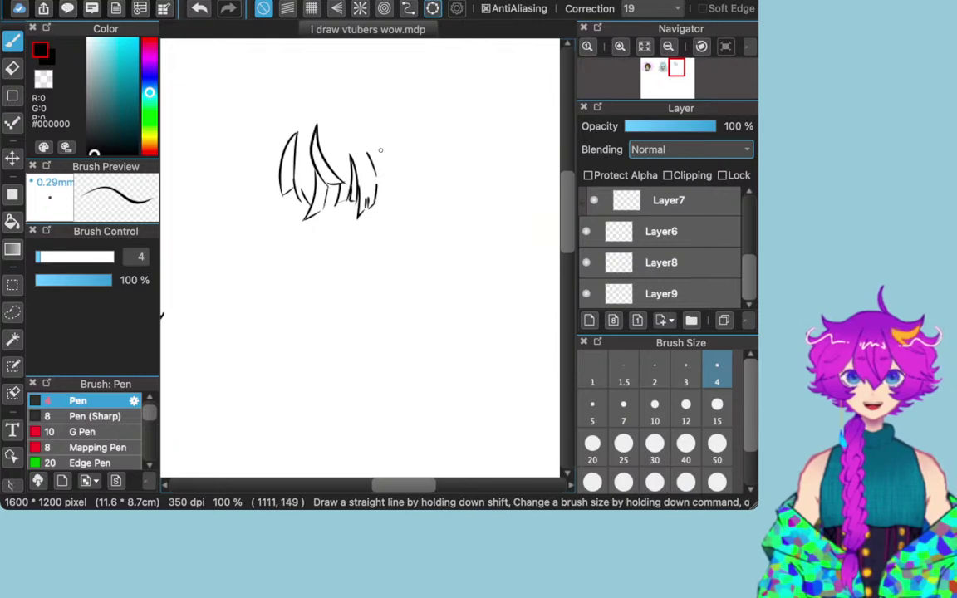
mouse_move(384, 149)
left_mouse_down()
mouse_move(393, 185)
mouse_move(383, 201)
left_mouse_up()
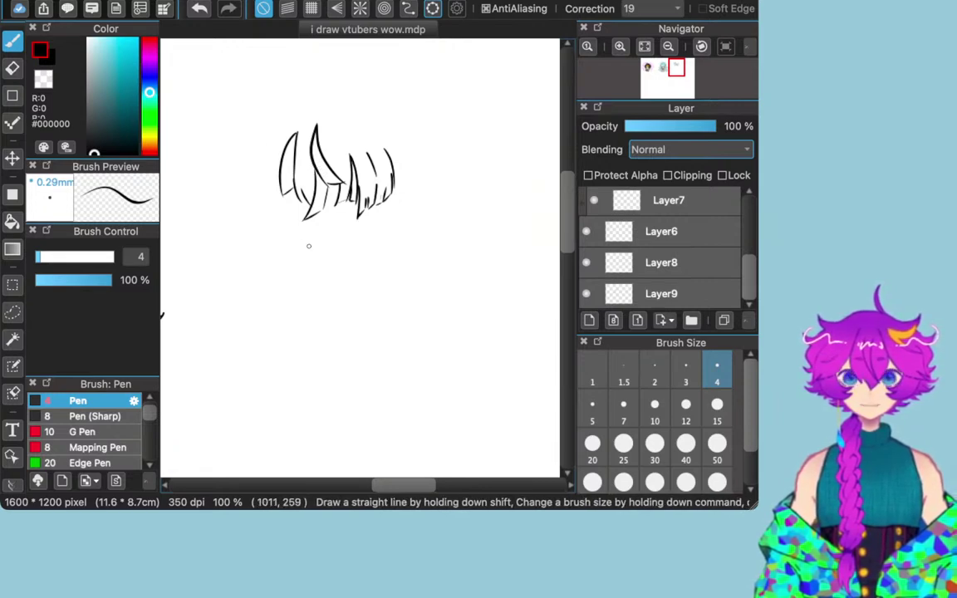
Step: Undo the last side strokes and erase the rest of the fringe sketch with the eraser at size 50
key("super+z")
key("super+z")
key("super+z")
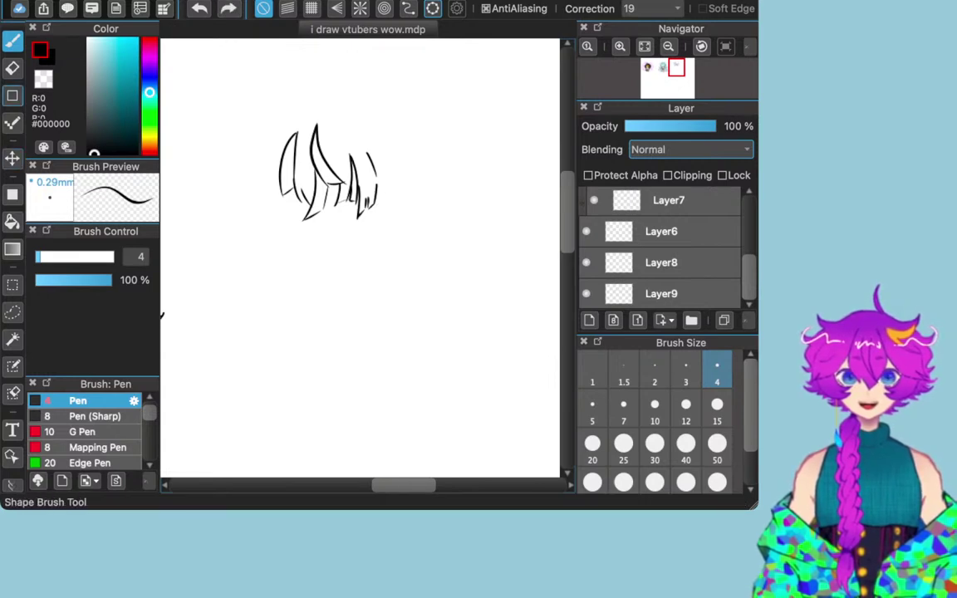
left_click(13, 68)
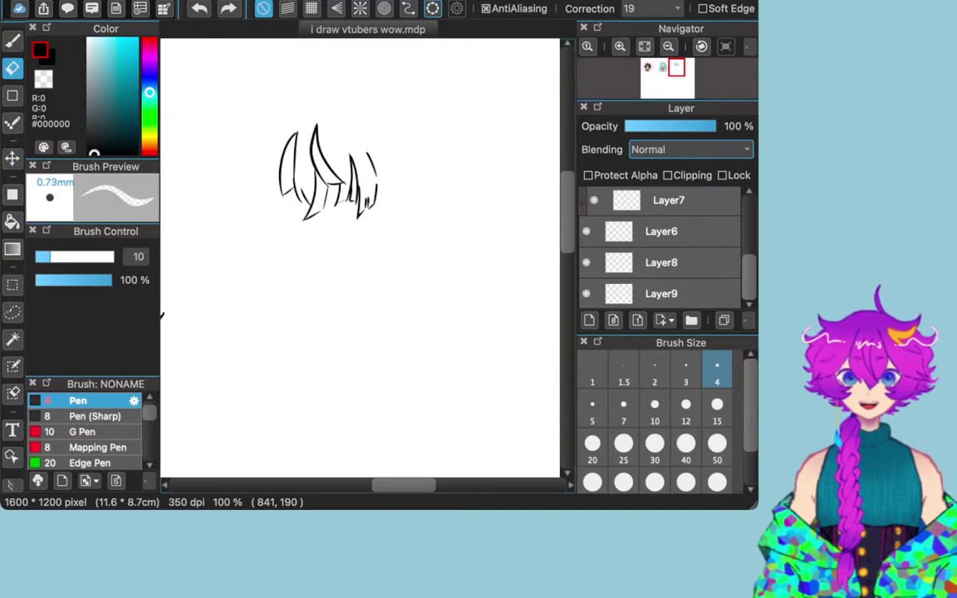
left_click(717, 445)
mouse_move(309, 148)
left_mouse_down()
mouse_move(296, 178)
mouse_move(306, 174)
mouse_move(307, 224)
mouse_move(281, 190)
mouse_move(324, 148)
mouse_move(370, 186)
left_mouse_up()
Step: Redraw the chibi's fringe with the pen as jagged pointed strands higher on the canvas, ending in short right-side wisps
key("b")
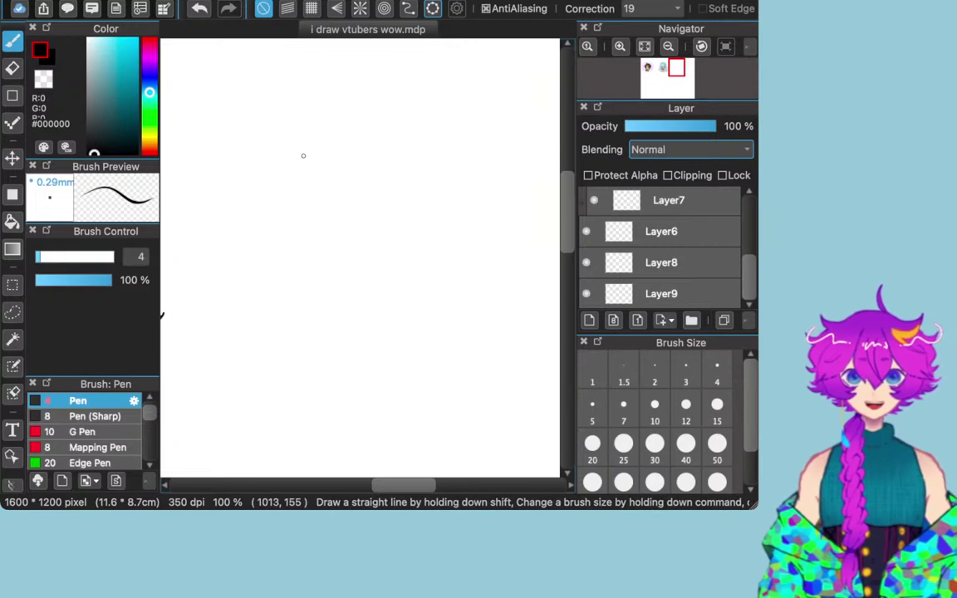
left_click_drag(313, 132, 301, 193)
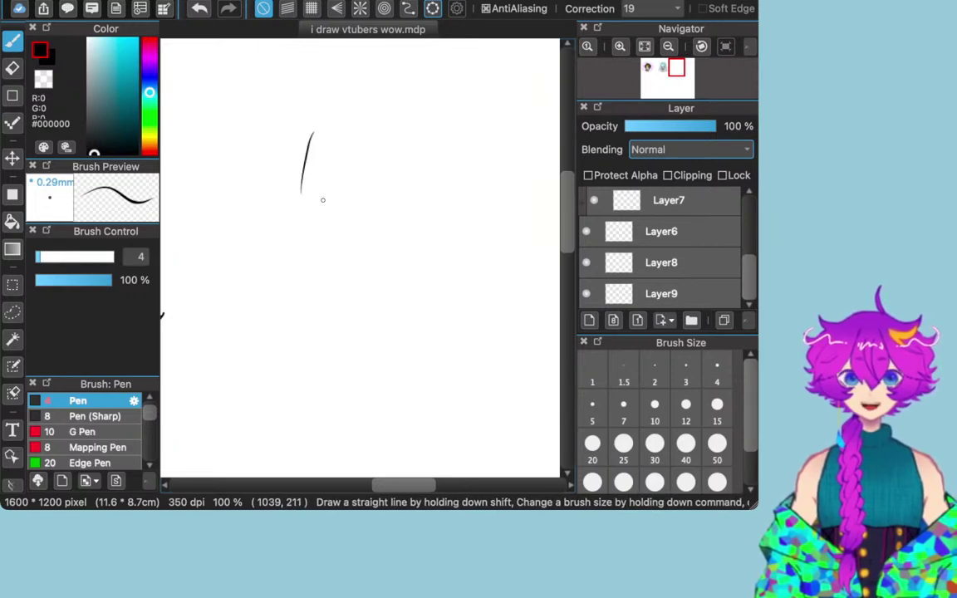
key("super+z")
mouse_move(296, 95)
left_mouse_down()
mouse_move(284, 127)
mouse_move(295, 149)
mouse_move(298, 121)
mouse_move(300, 167)
mouse_move(311, 158)
mouse_move(304, 122)
mouse_move(325, 149)
left_mouse_up()
mouse_move(306, 104)
left_mouse_down()
mouse_move(335, 139)
mouse_move(326, 150)
left_mouse_up()
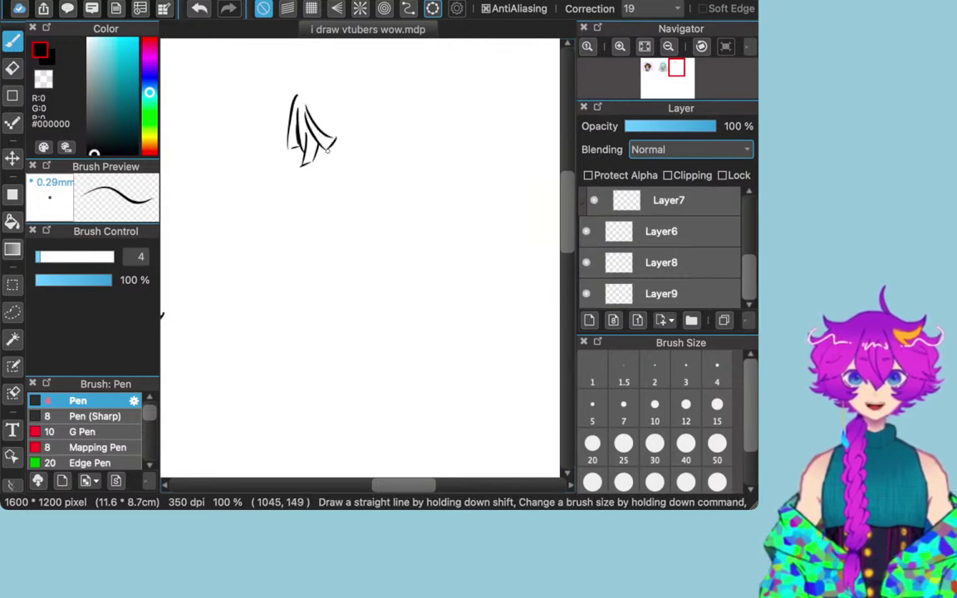
left_click_drag(332, 123, 339, 158)
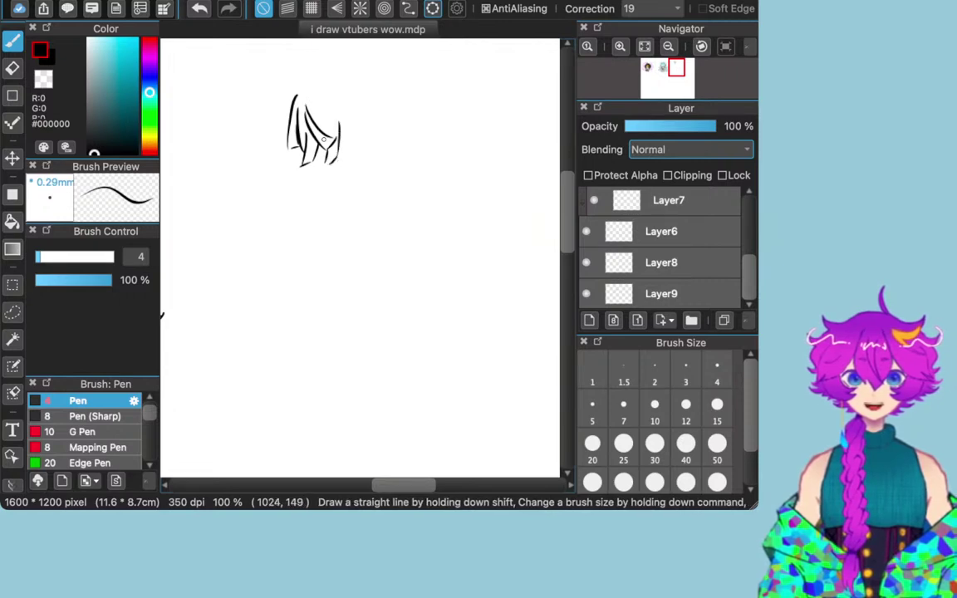
left_click_drag(340, 124, 349, 172)
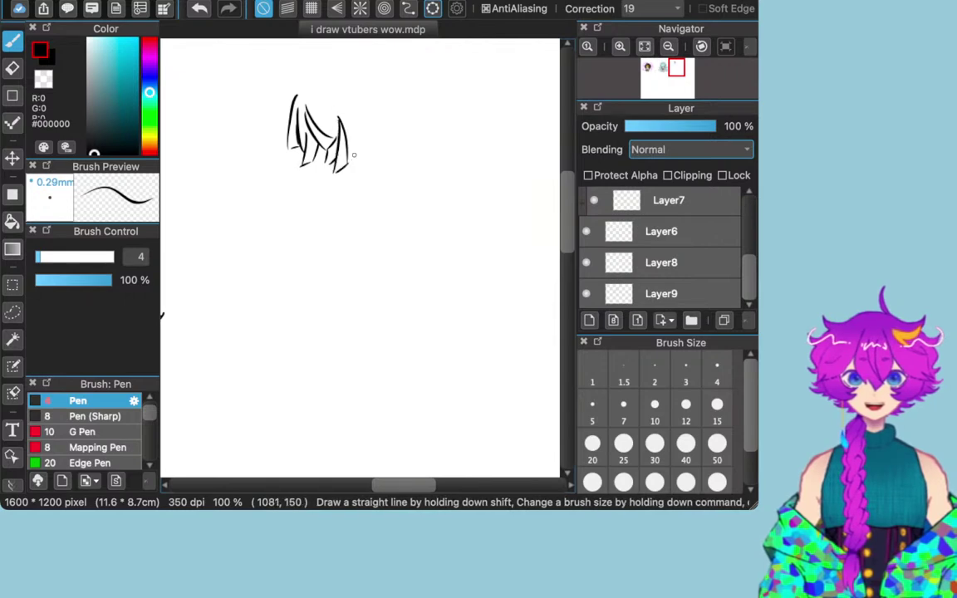
left_click_drag(349, 170, 355, 168)
left_click_drag(376, 116, 359, 163)
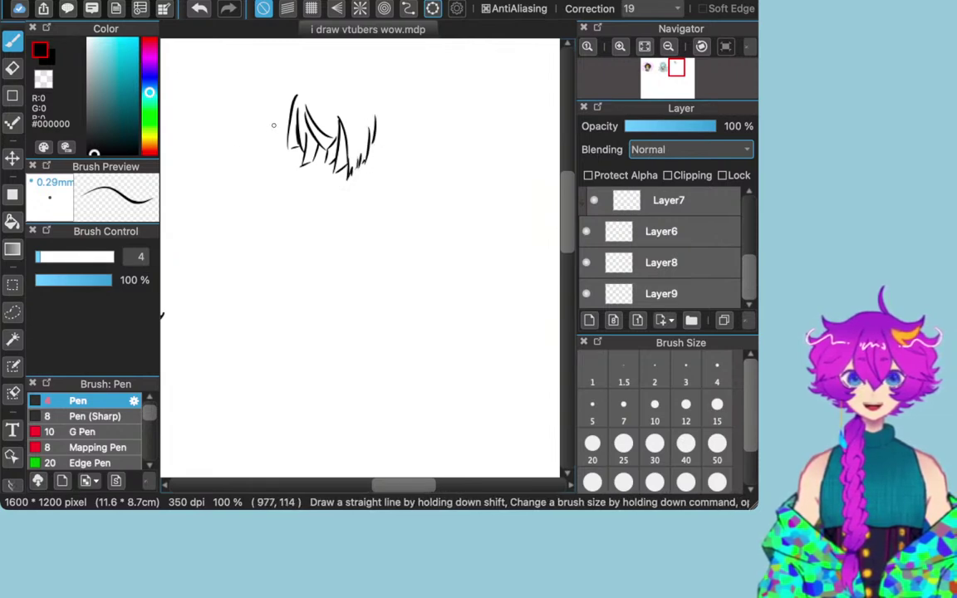
Step: Add the left side locks and outline the rounded crown of the hair with a small upright tuft on top
left_click_drag(296, 93, 286, 166)
mouse_move(270, 123)
left_mouse_down()
mouse_move(267, 164)
mouse_move(290, 169)
mouse_move(281, 166)
left_mouse_up()
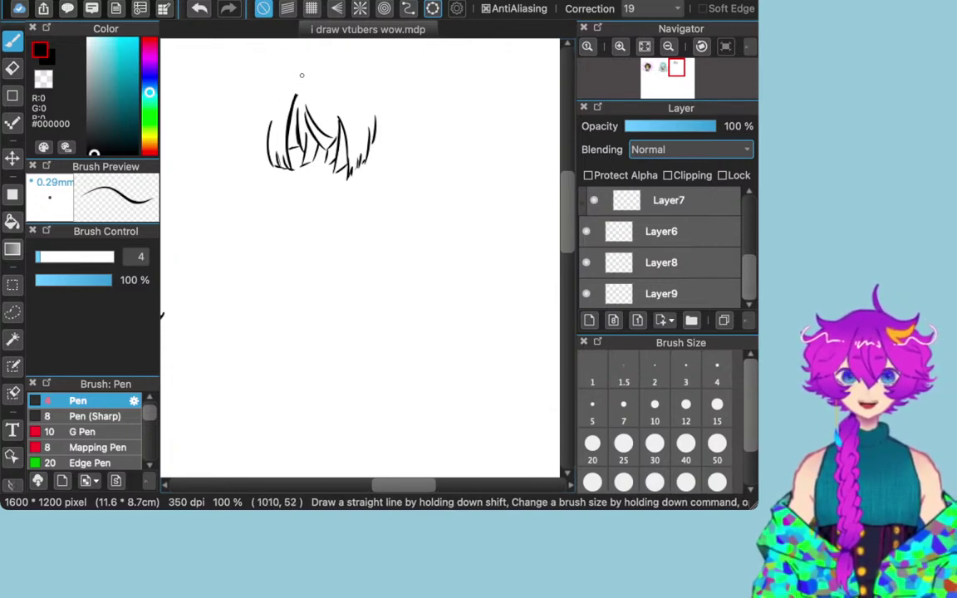
left_click_drag(305, 70, 275, 104)
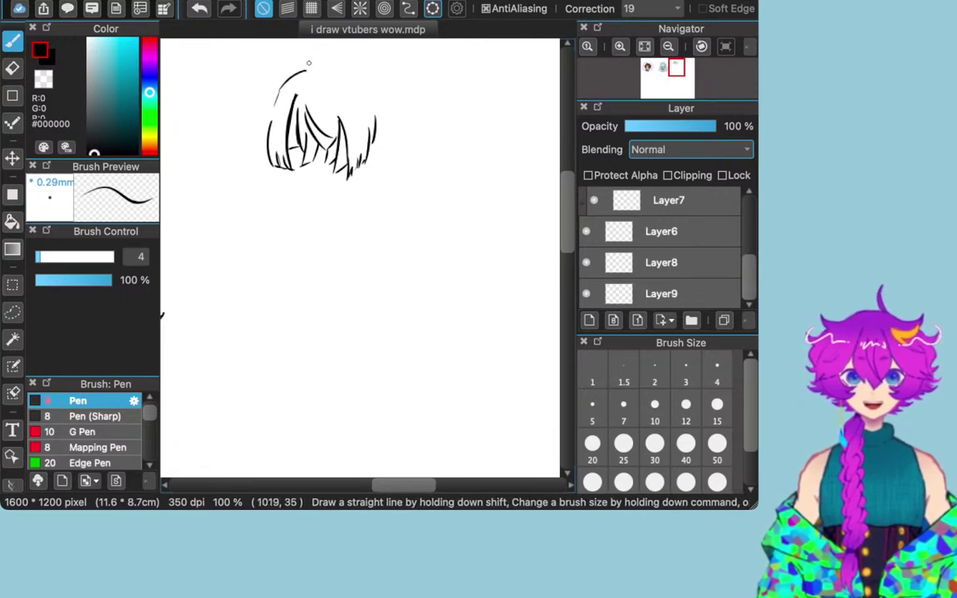
mouse_move(281, 75)
left_mouse_down()
mouse_move(345, 70)
mouse_move(367, 95)
mouse_move(334, 50)
left_mouse_up()
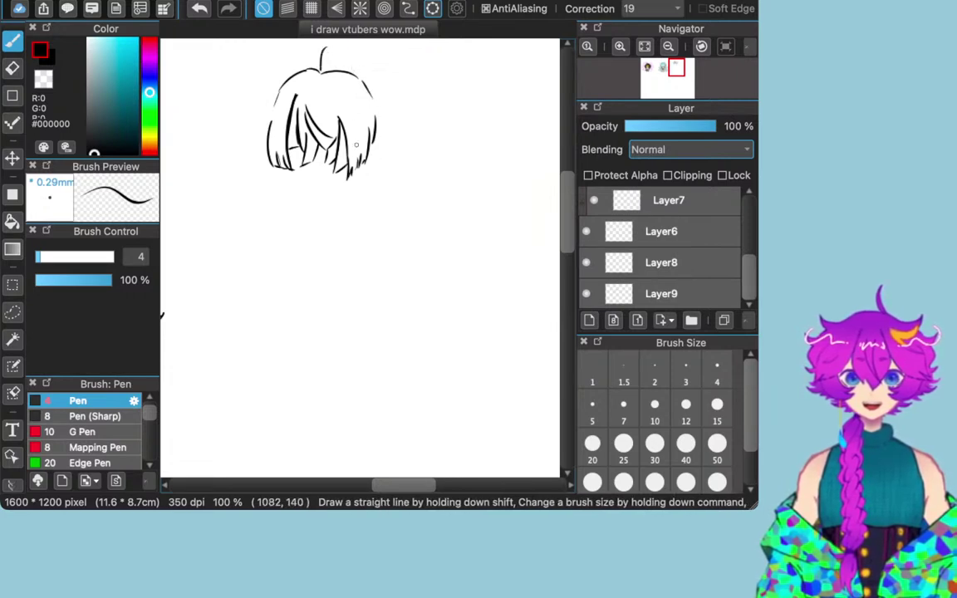
Step: Enclose the whole hair sketch in a rectangular selection
scroll(355, 144, "up", 4)
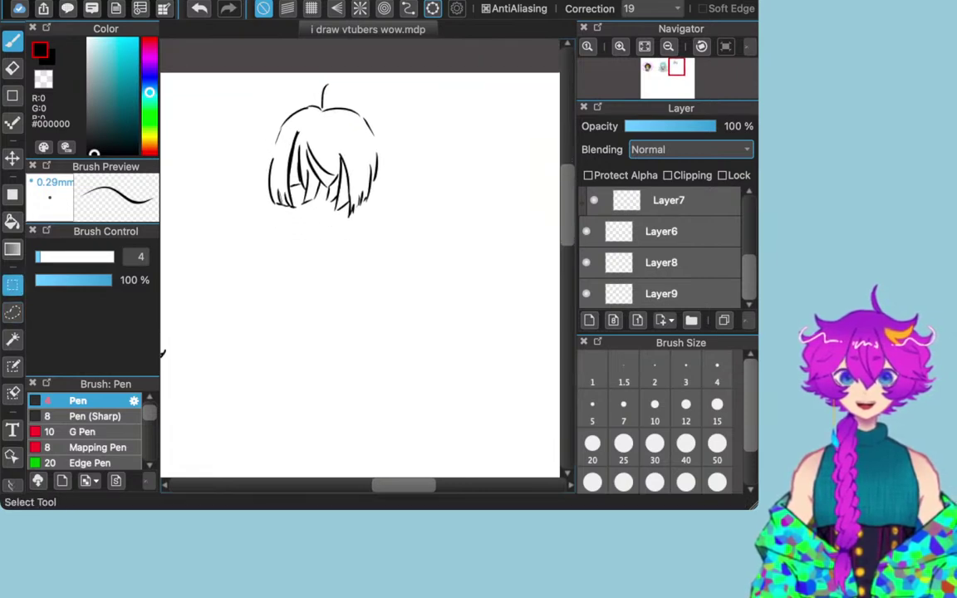
left_click(12, 285)
mouse_move(243, 66)
left_mouse_down()
mouse_move(336, 222)
mouse_move(412, 236)
left_mouse_up()
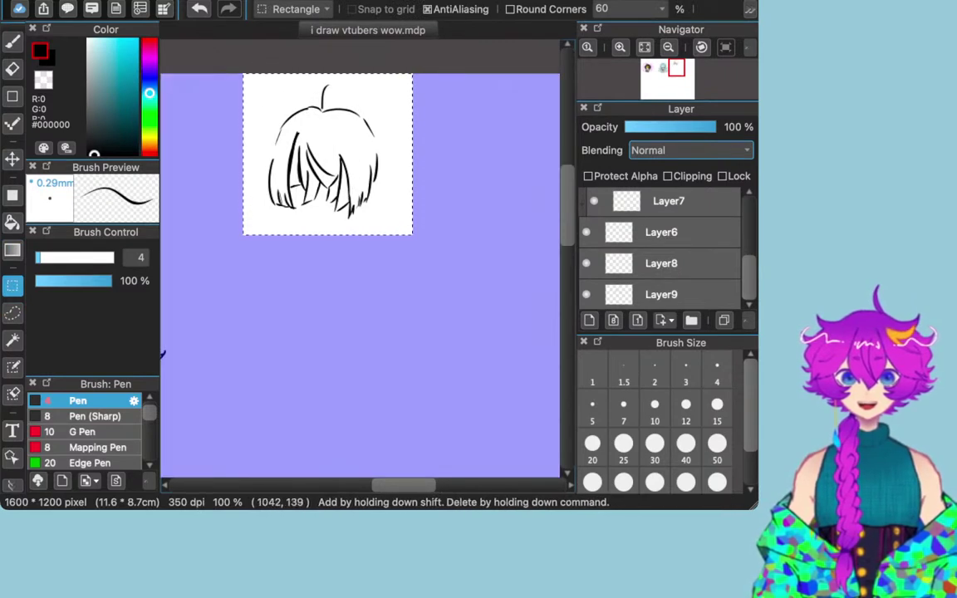
left_click(343, 188)
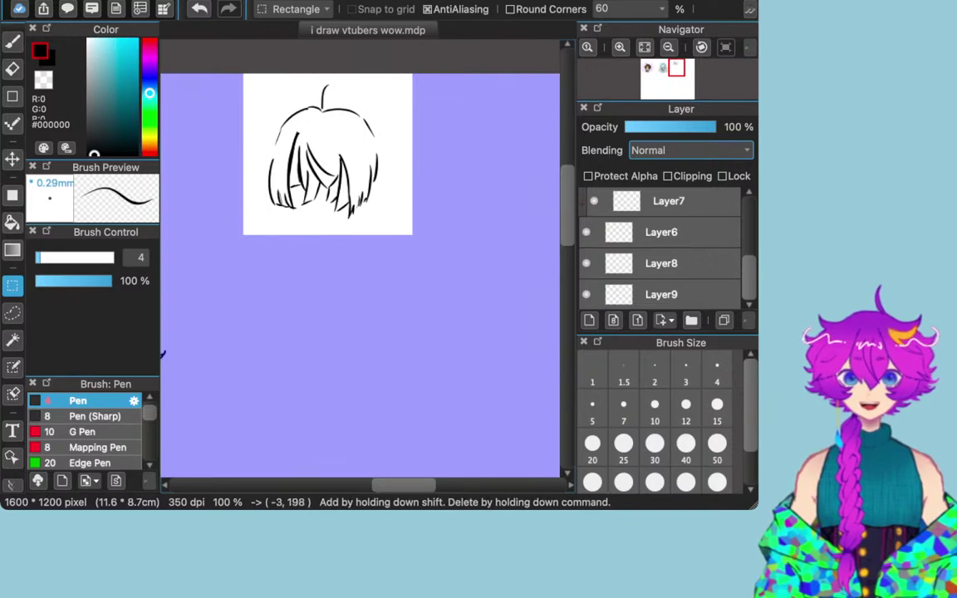
left_click_drag(339, 311, 339, 312)
key("super+z")
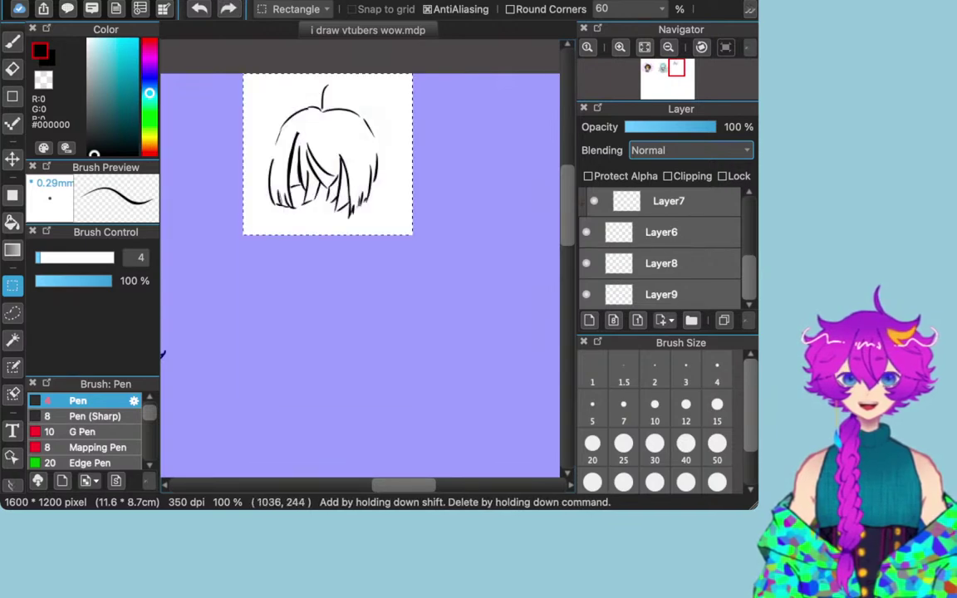
Step: Move the selected hair sketch down and slightly to the right on the canvas, and deselect it
left_click(12, 159)
mouse_move(324, 154)
left_mouse_down()
mouse_move(318, 299)
mouse_move(346, 253)
left_mouse_up()
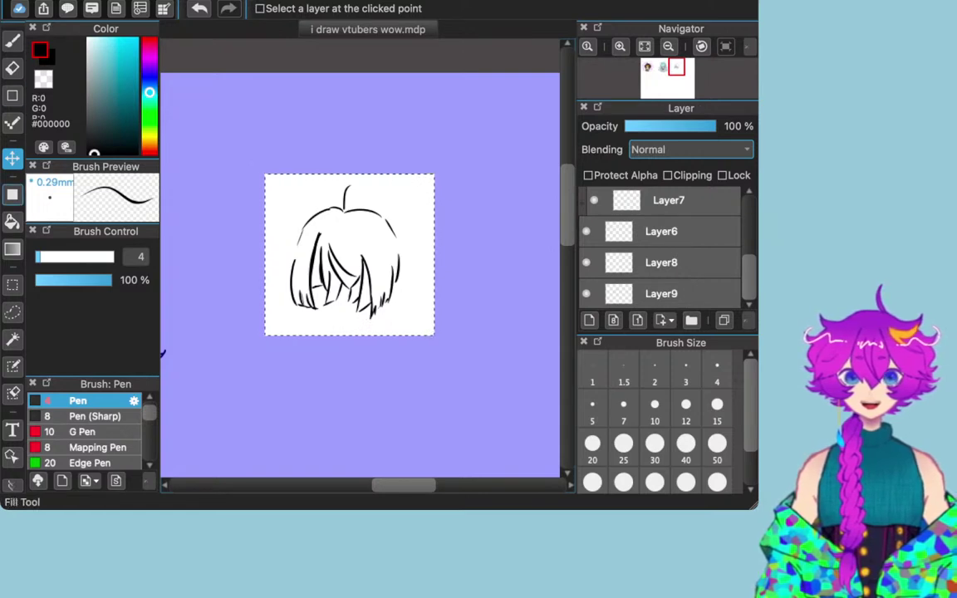
left_click(13, 285)
key("super+a")
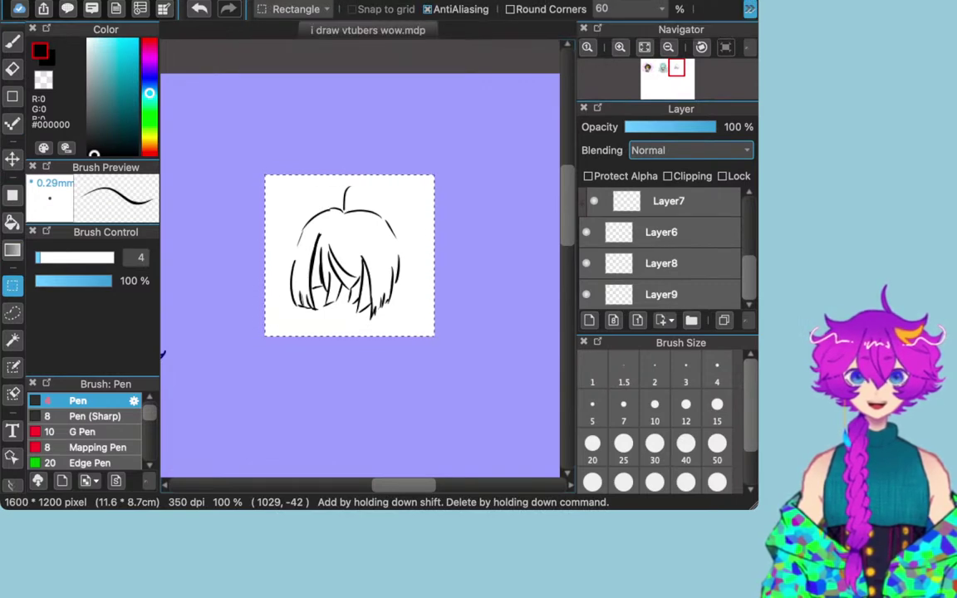
left_click(750, 10)
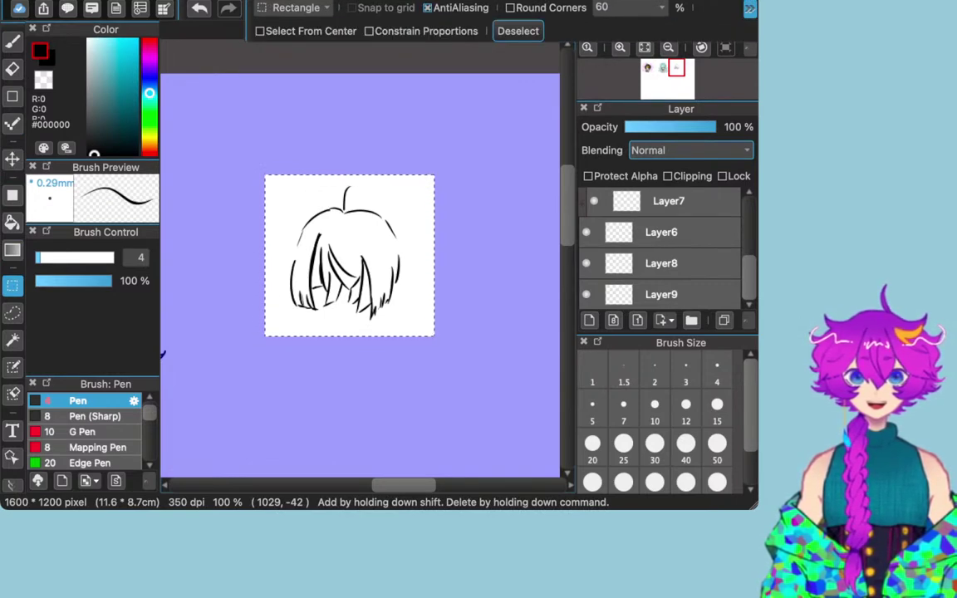
left_click(518, 32)
Step: Extend the tuft on the crown with the pen into a double-lined lock arching over to the right
left_click(13, 41)
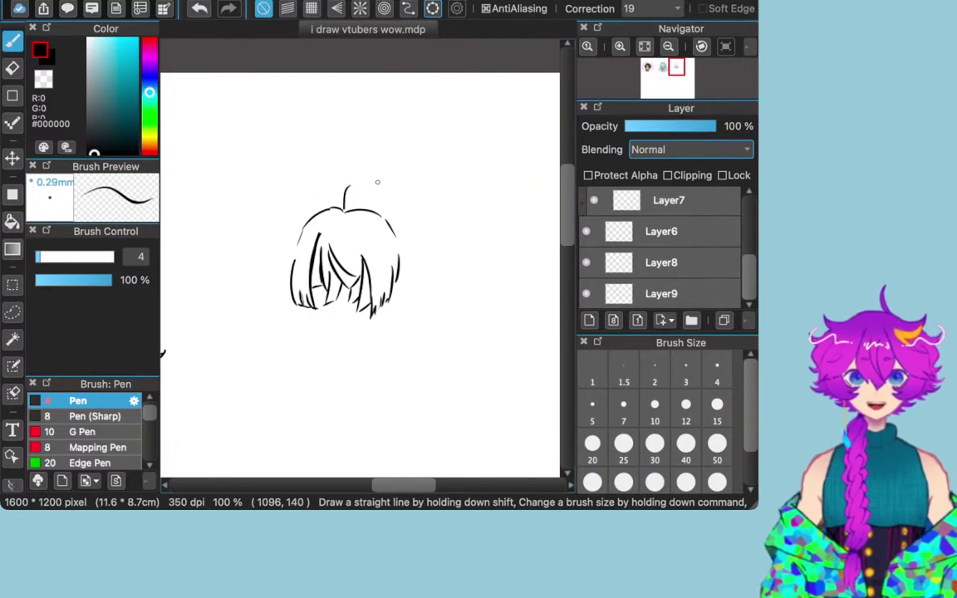
left_click_drag(343, 188, 365, 208)
key("super+z")
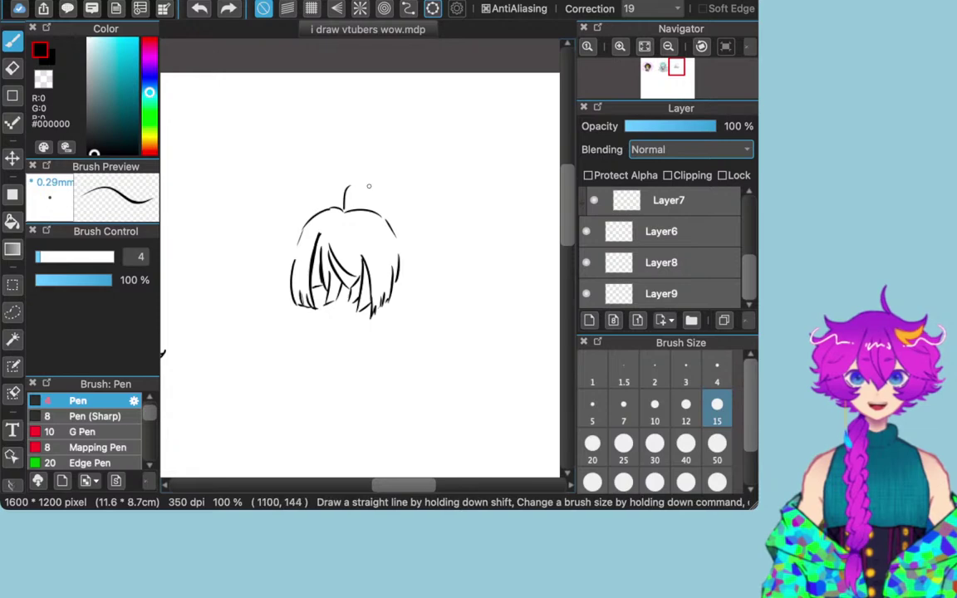
mouse_move(345, 191)
left_mouse_down()
mouse_move(364, 187)
mouse_move(376, 208)
mouse_move(345, 210)
left_mouse_up()
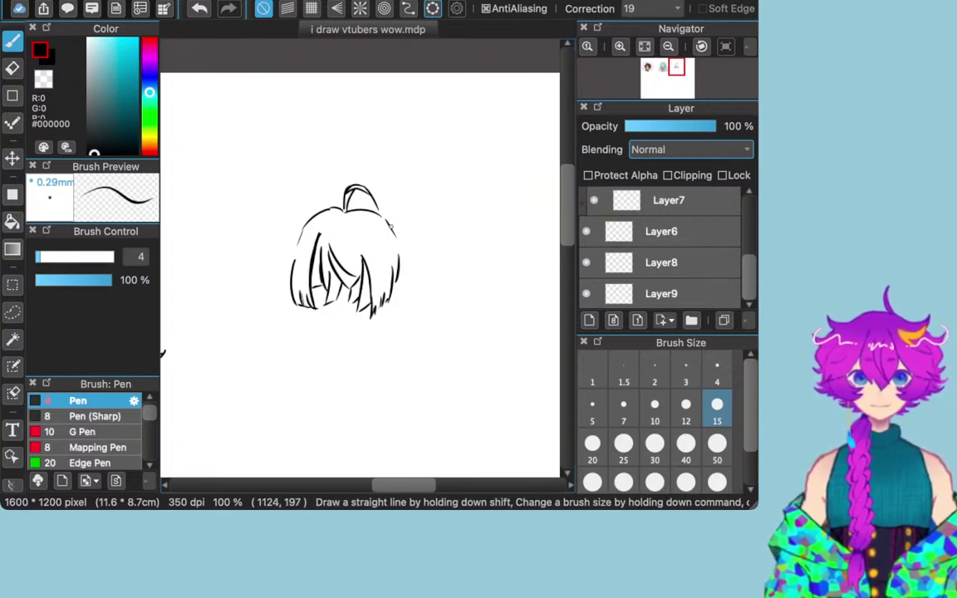
Step: Draw the upper part of a twisted bun beside the head's right side, with a crescent-shaped lock, pointed top strand and curved inner strands
left_click_drag(410, 214, 404, 249)
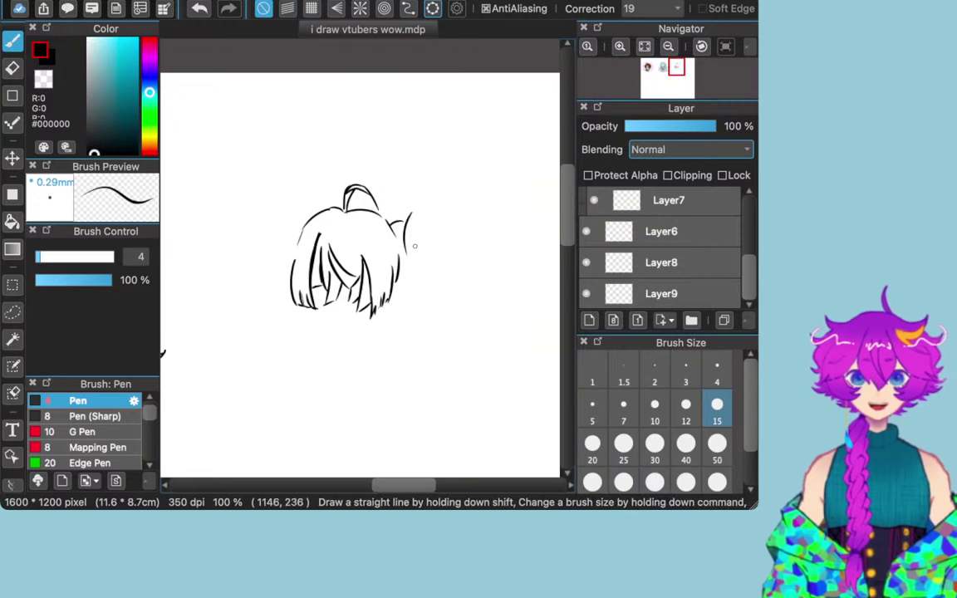
left_click_drag(410, 212, 426, 274)
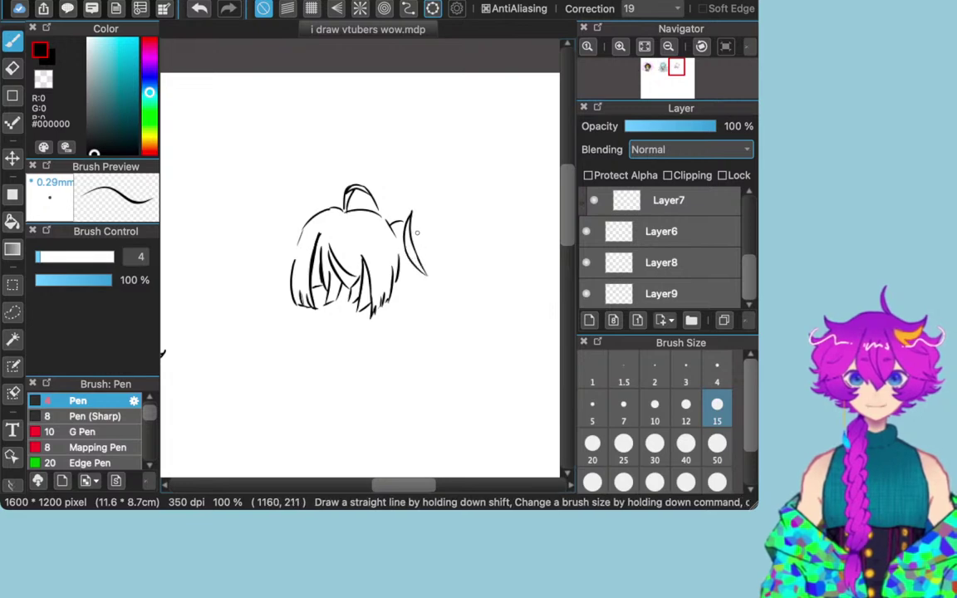
left_click_drag(412, 210, 428, 227)
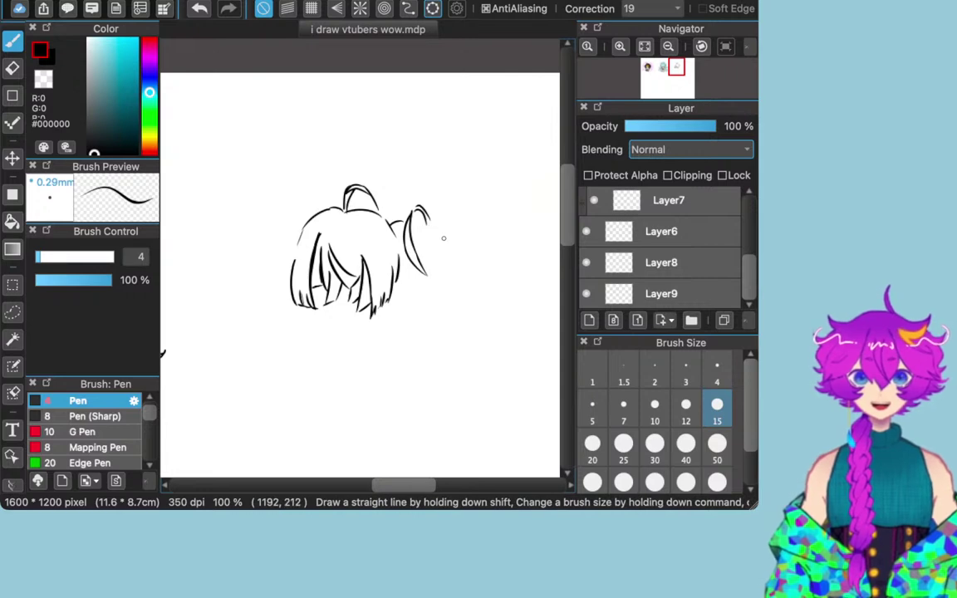
key("super+z")
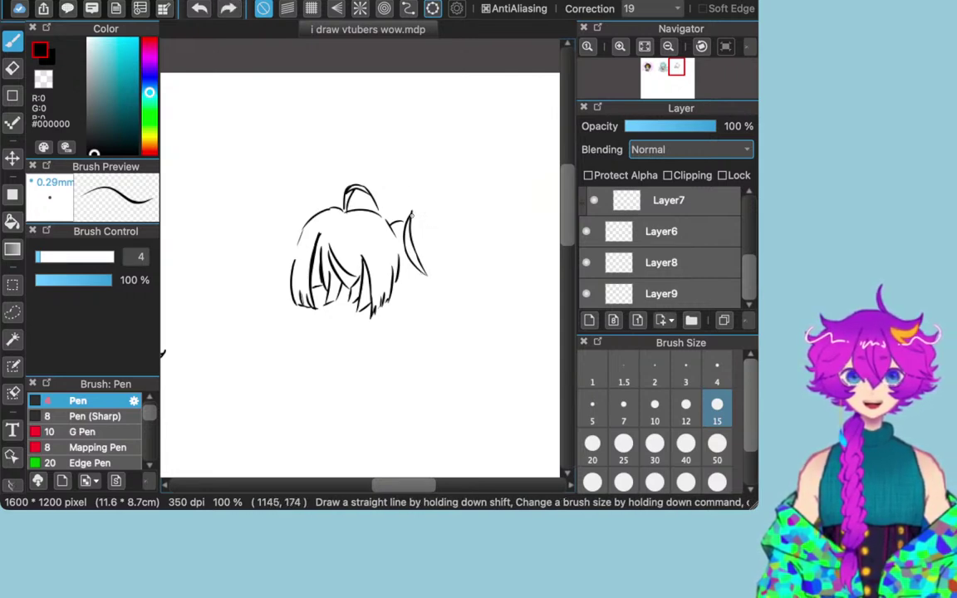
mouse_move(409, 218)
left_mouse_down()
mouse_move(415, 207)
mouse_move(429, 225)
left_mouse_up()
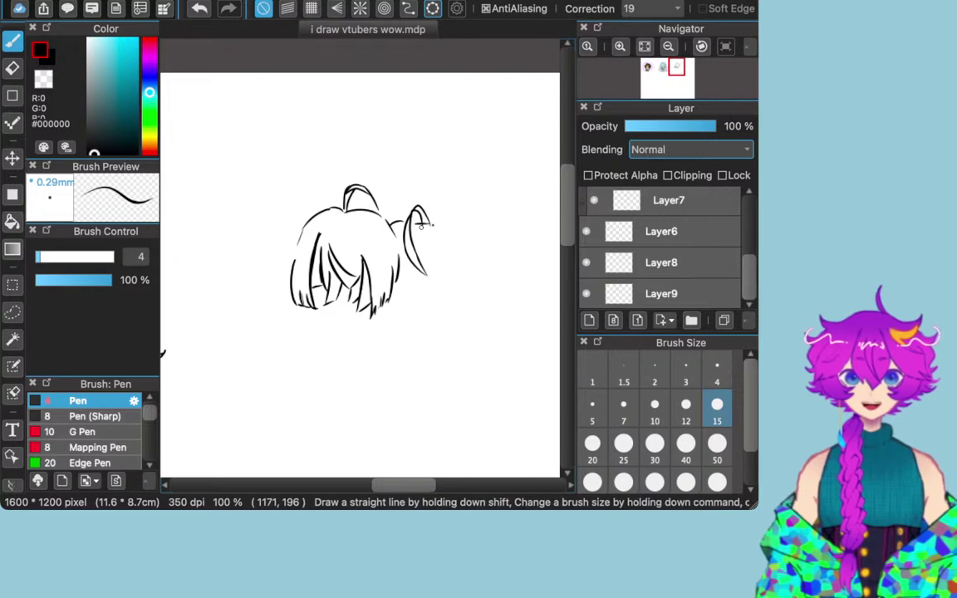
key("super+z")
key("super+z")
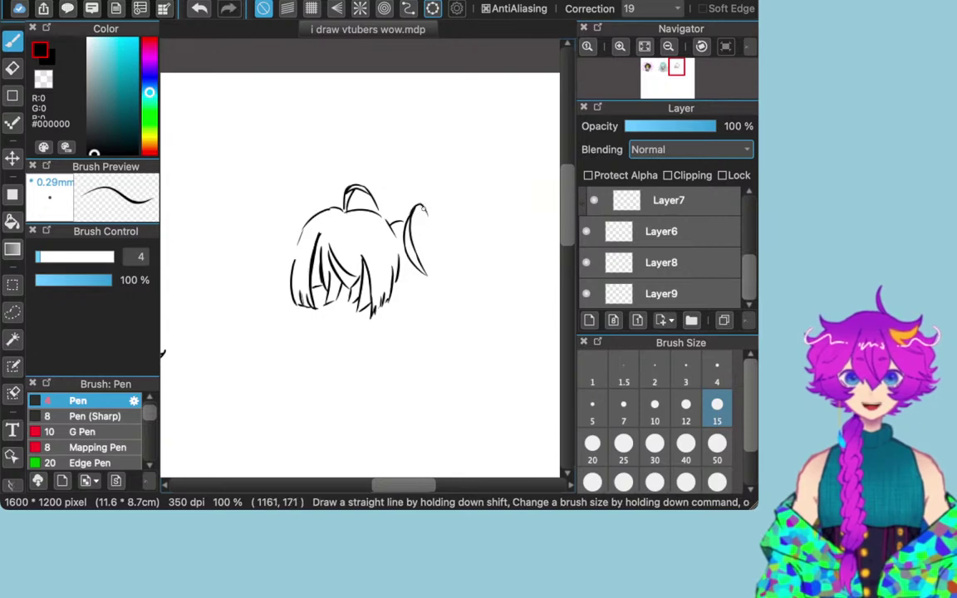
left_click_drag(420, 203, 429, 224)
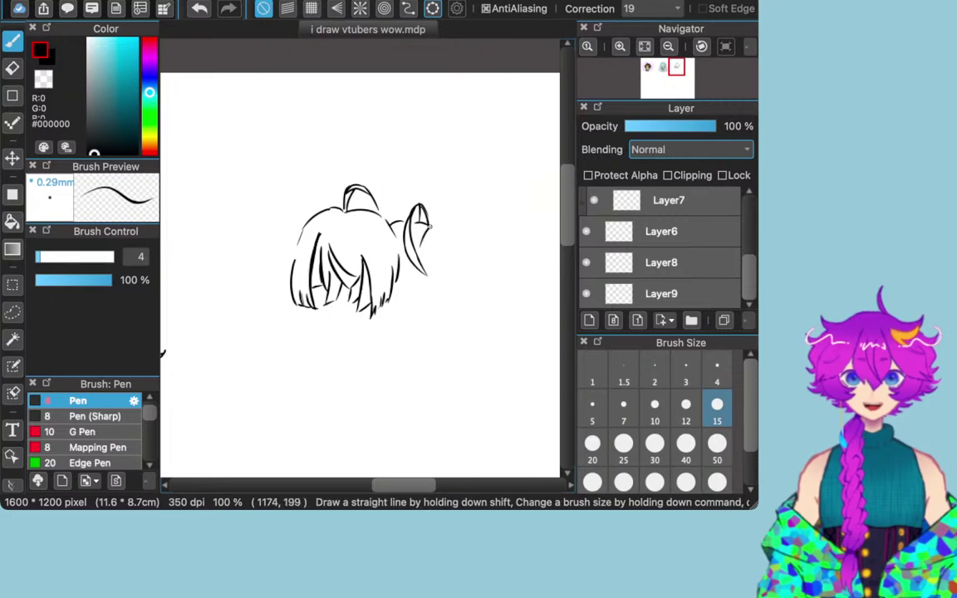
mouse_move(431, 227)
left_mouse_down()
mouse_move(444, 248)
mouse_move(427, 259)
left_mouse_up()
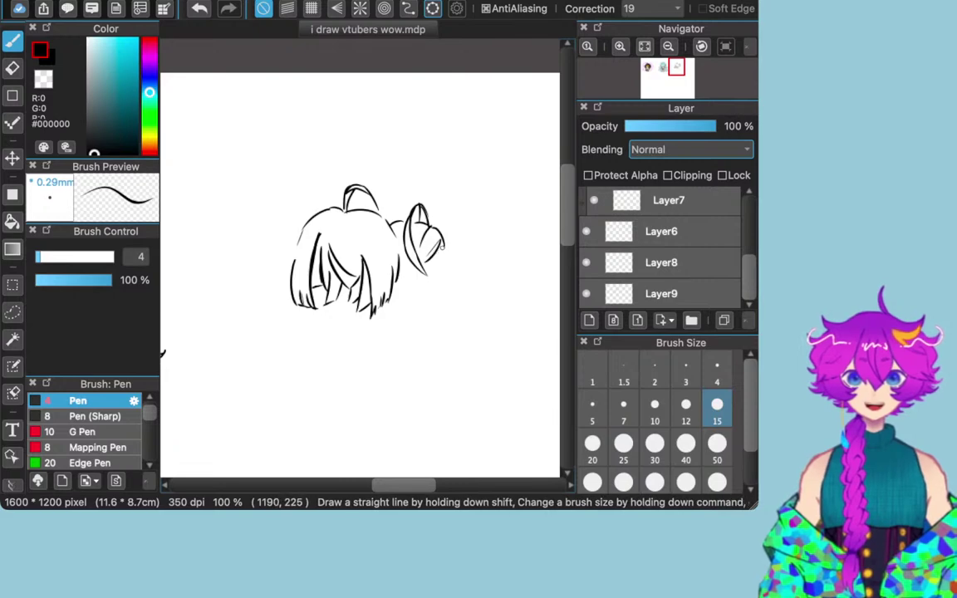
Step: Complete the right bun with overlapping lower curls, and add a small curl and a loose flared lock beneath it
mouse_move(444, 248)
left_mouse_down()
mouse_move(434, 275)
mouse_move(425, 278)
mouse_move(446, 264)
mouse_move(409, 272)
mouse_move(446, 268)
left_mouse_up()
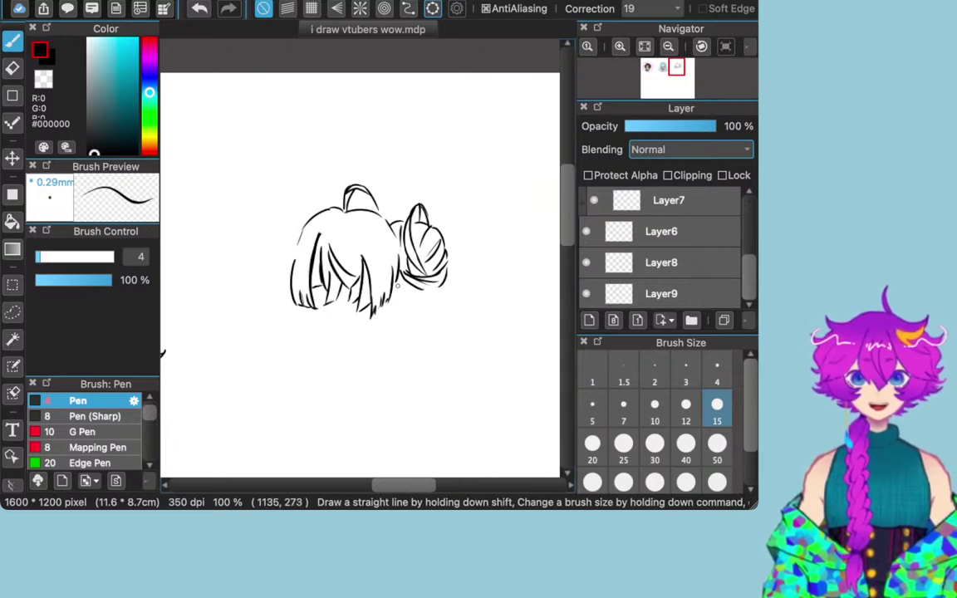
mouse_move(395, 291)
left_mouse_down()
mouse_move(408, 306)
mouse_move(438, 288)
left_mouse_up()
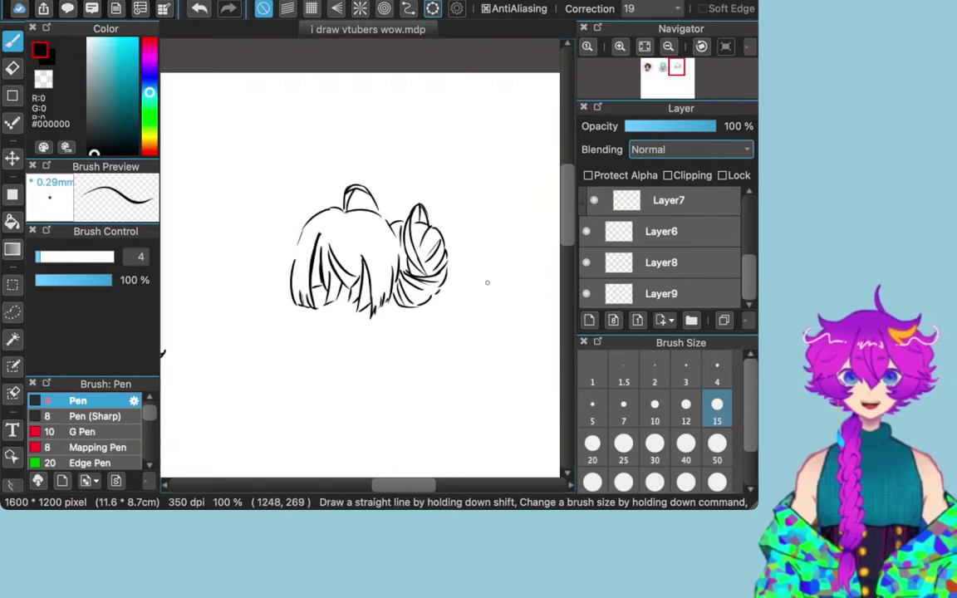
mouse_move(440, 292)
left_mouse_down()
mouse_move(463, 312)
mouse_move(450, 320)
left_mouse_up()
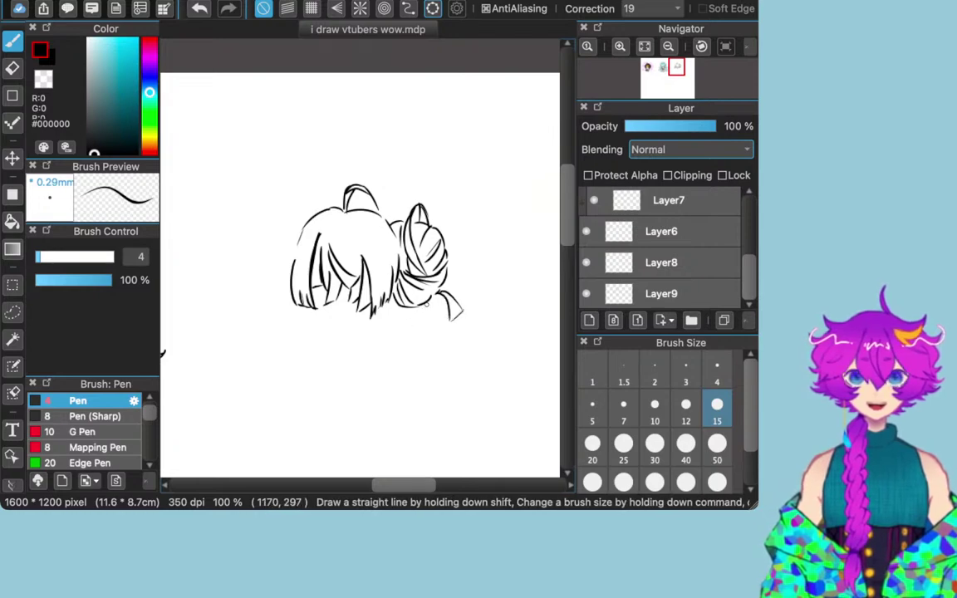
mouse_move(427, 301)
left_mouse_down()
mouse_move(422, 316)
mouse_move(410, 310)
mouse_move(425, 316)
mouse_move(430, 302)
left_mouse_up()
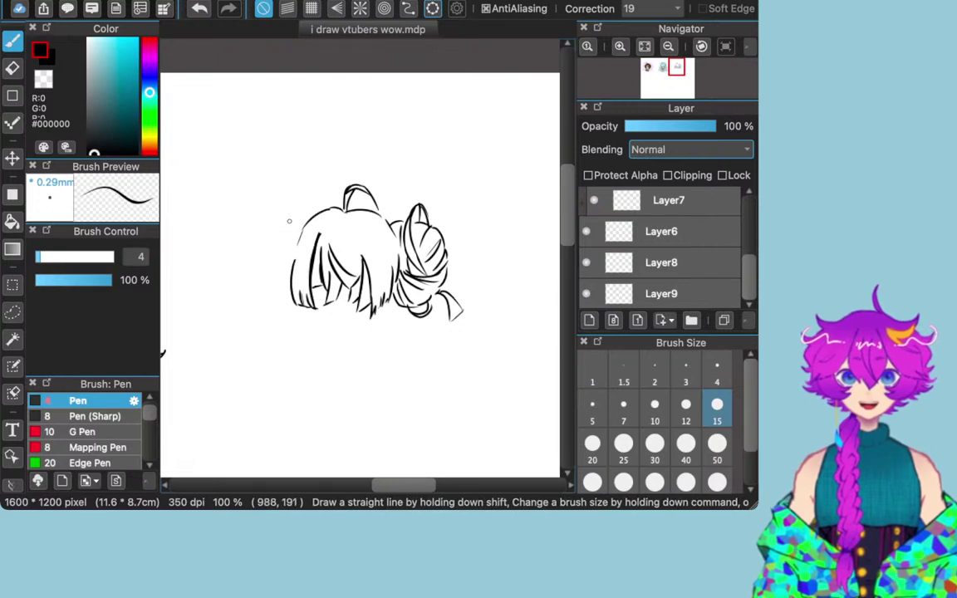
Step: Draw a long narrow side lock hanging from the hair's upper left edge and ending in a rounded loop below the bangs
mouse_move(305, 219)
left_mouse_down()
mouse_move(274, 223)
mouse_move(273, 262)
left_mouse_up()
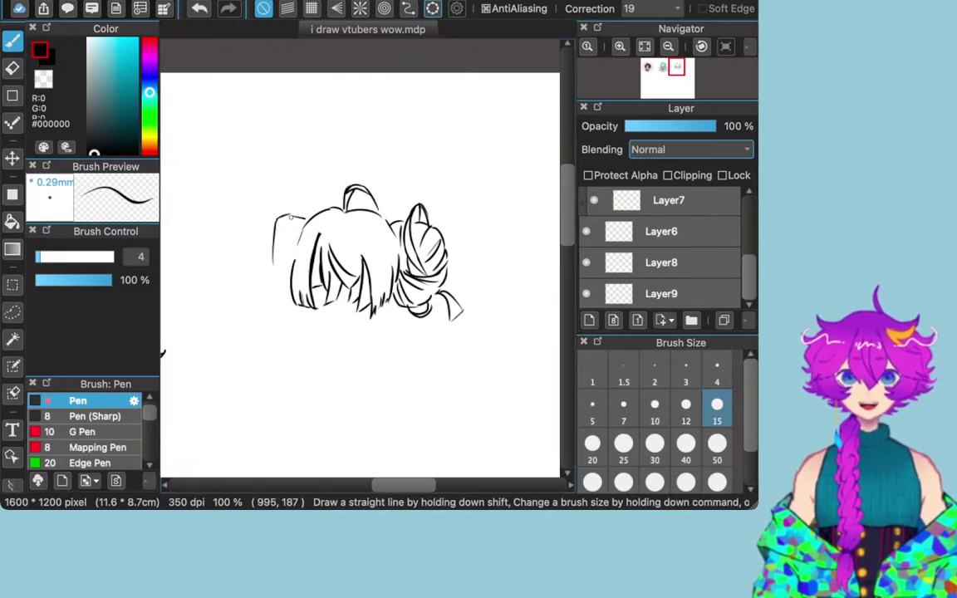
key("super+z")
key("super+z")
key("super+z")
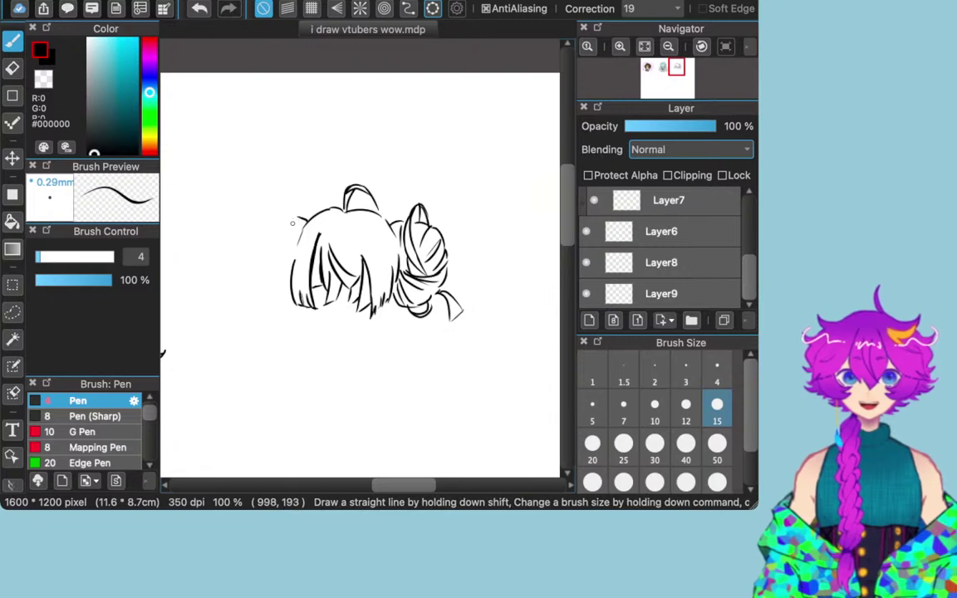
left_click_drag(297, 219, 280, 331)
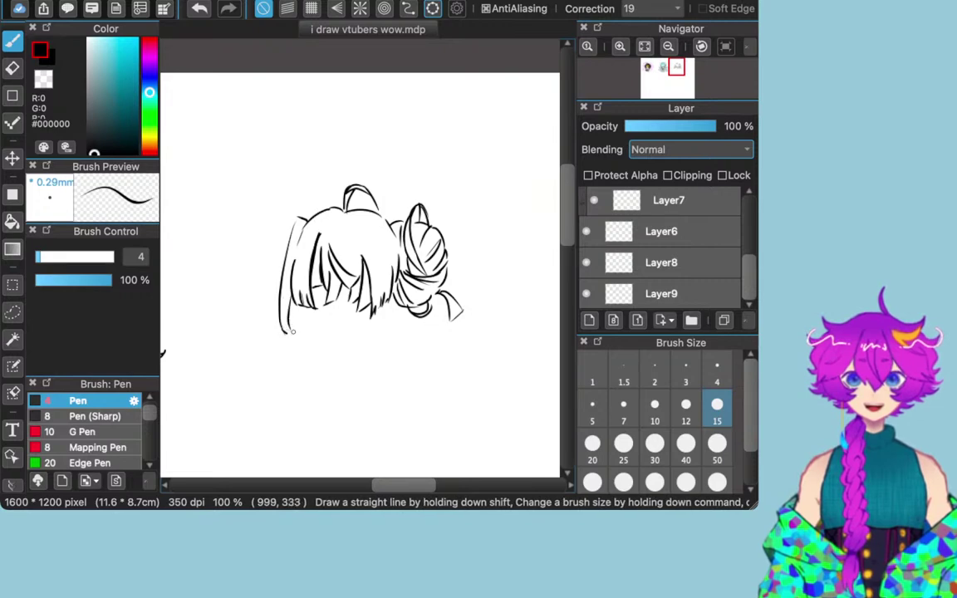
left_click_drag(280, 327, 299, 336)
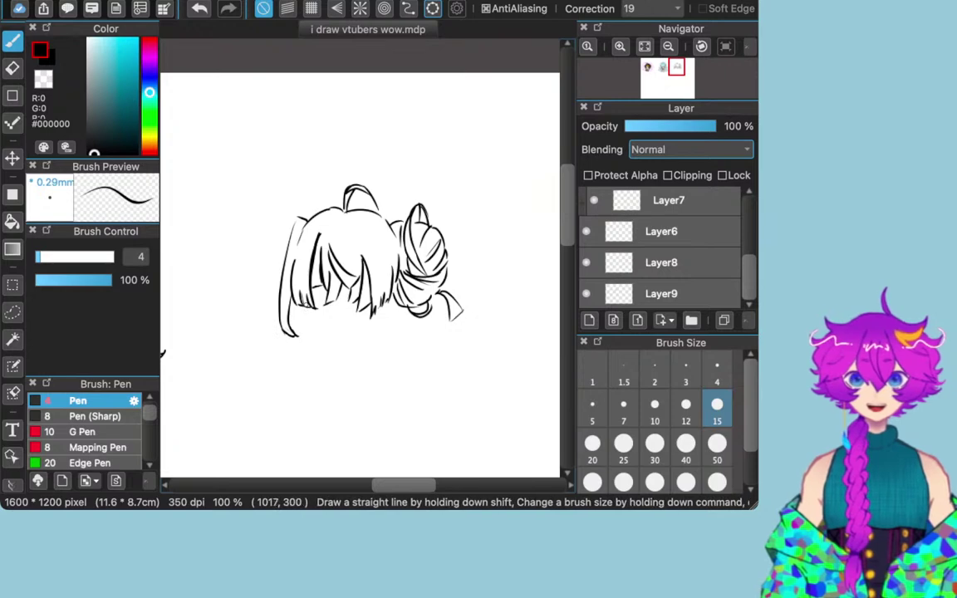
left_click_drag(305, 306, 297, 334)
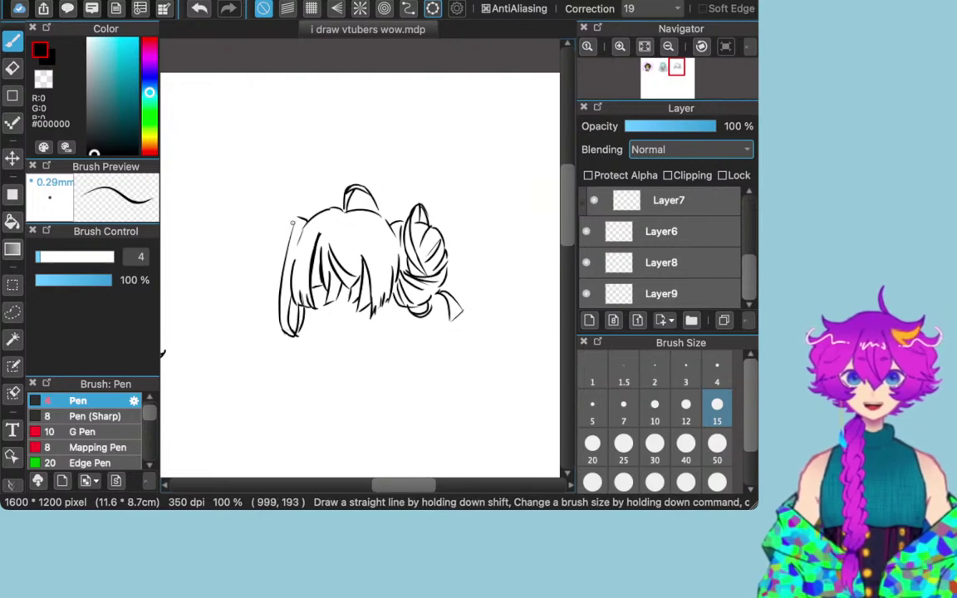
Step: Sketch the left bun outside the long side lock, with a pointed top strand and overlapping curved locks
left_click_drag(295, 218, 281, 211)
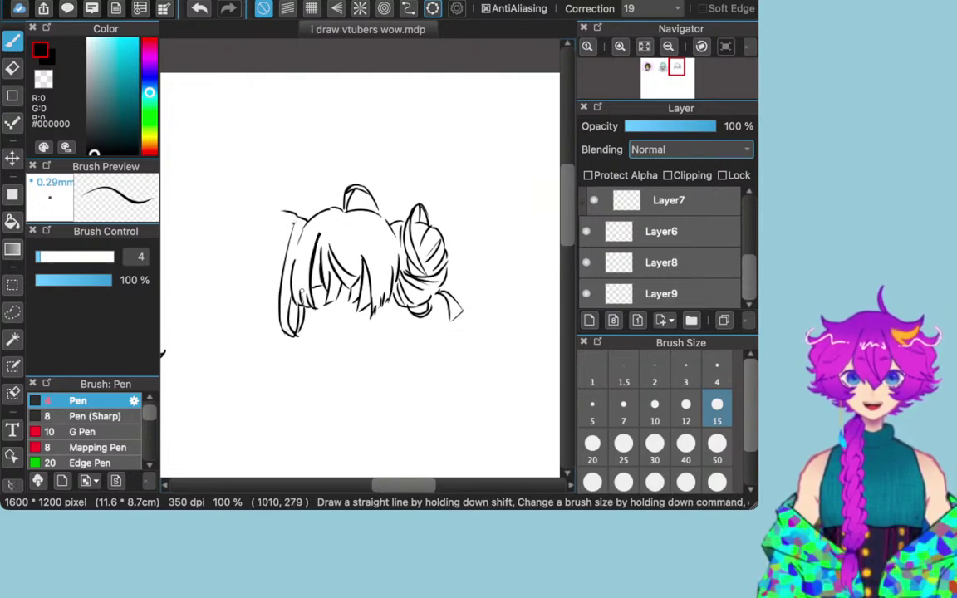
key("super+z")
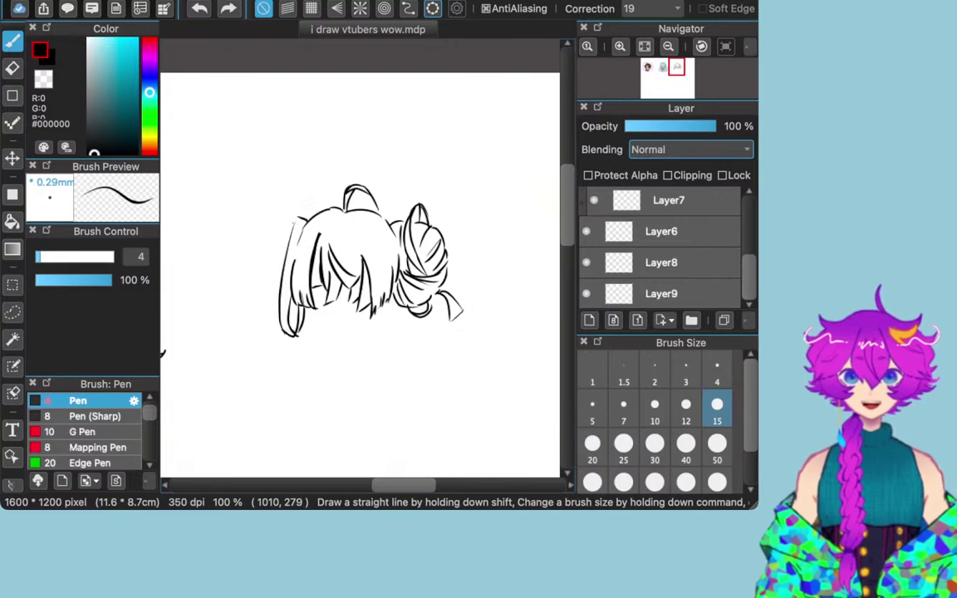
left_click_drag(297, 214, 287, 209)
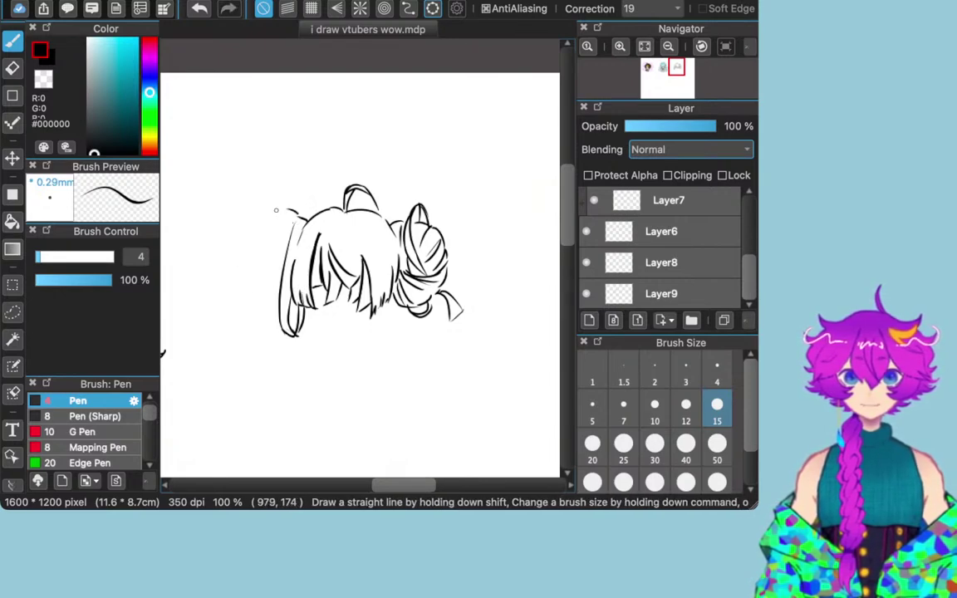
mouse_move(304, 217)
left_mouse_down()
mouse_move(275, 260)
mouse_move(269, 256)
mouse_move(272, 287)
left_mouse_up()
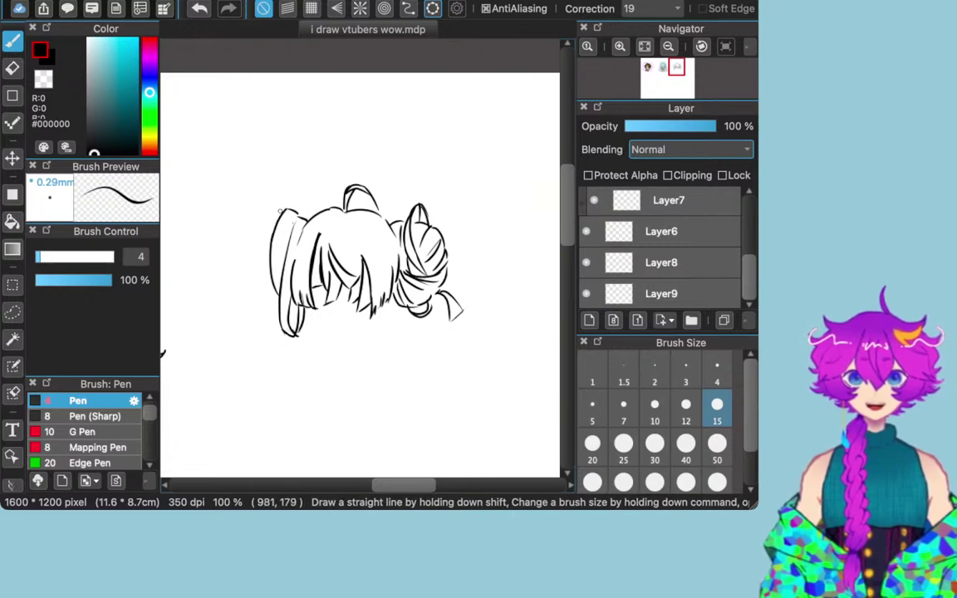
left_click_drag(260, 203, 264, 246)
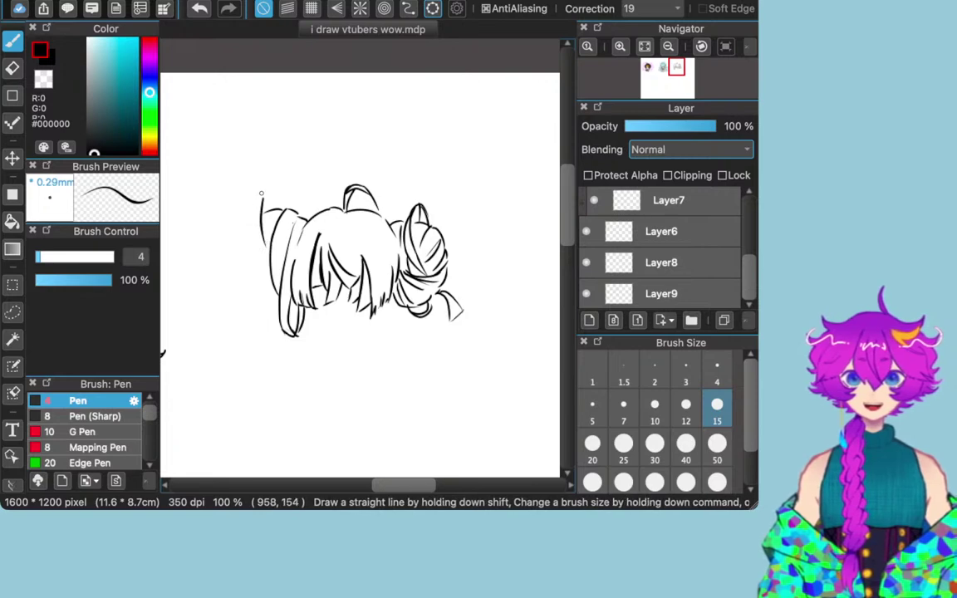
mouse_move(264, 195)
left_mouse_down()
mouse_move(251, 229)
mouse_move(265, 277)
left_mouse_up()
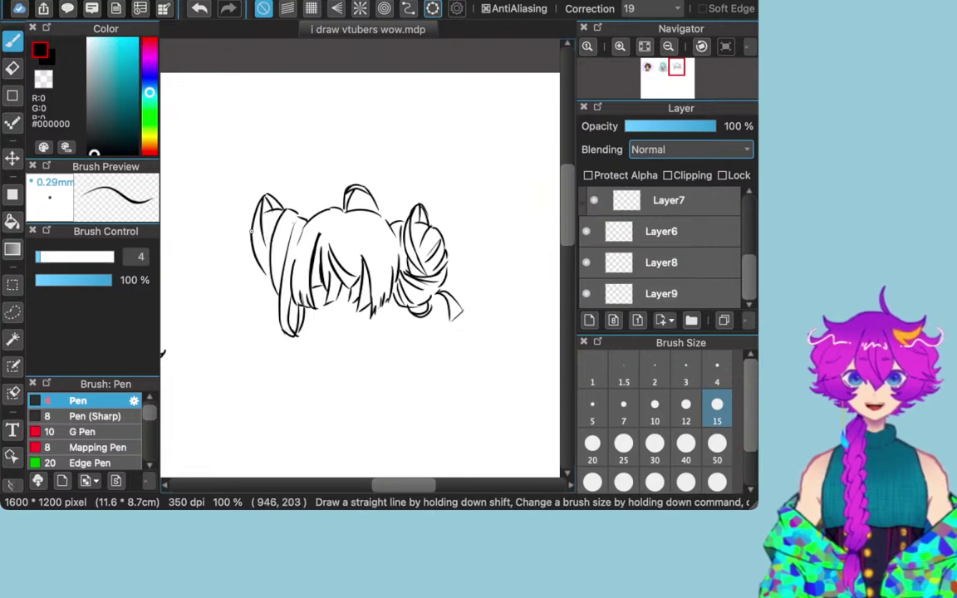
mouse_move(252, 227)
left_mouse_down()
mouse_move(258, 264)
mouse_move(242, 242)
mouse_move(271, 281)
left_mouse_up()
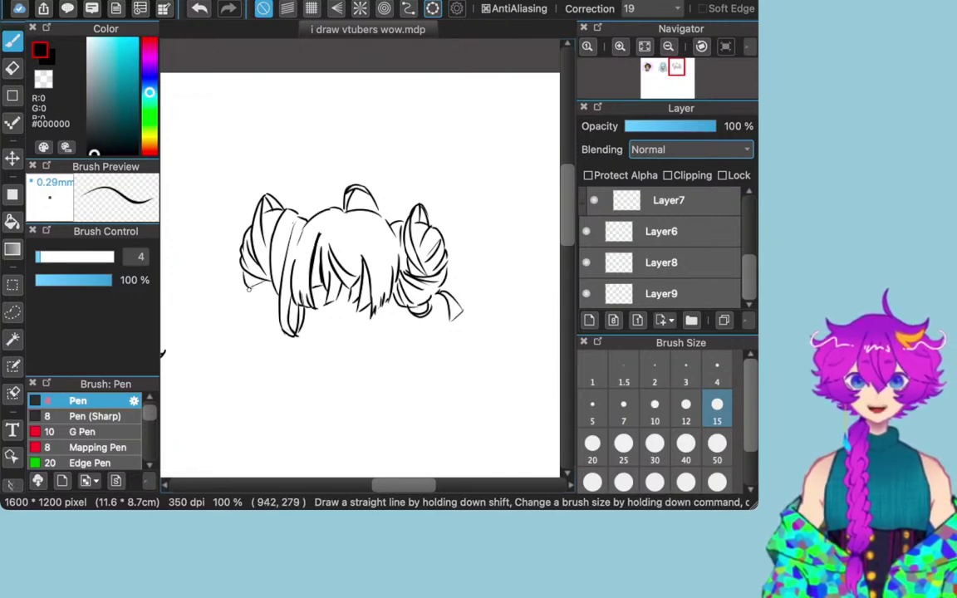
left_click_drag(248, 289, 277, 298)
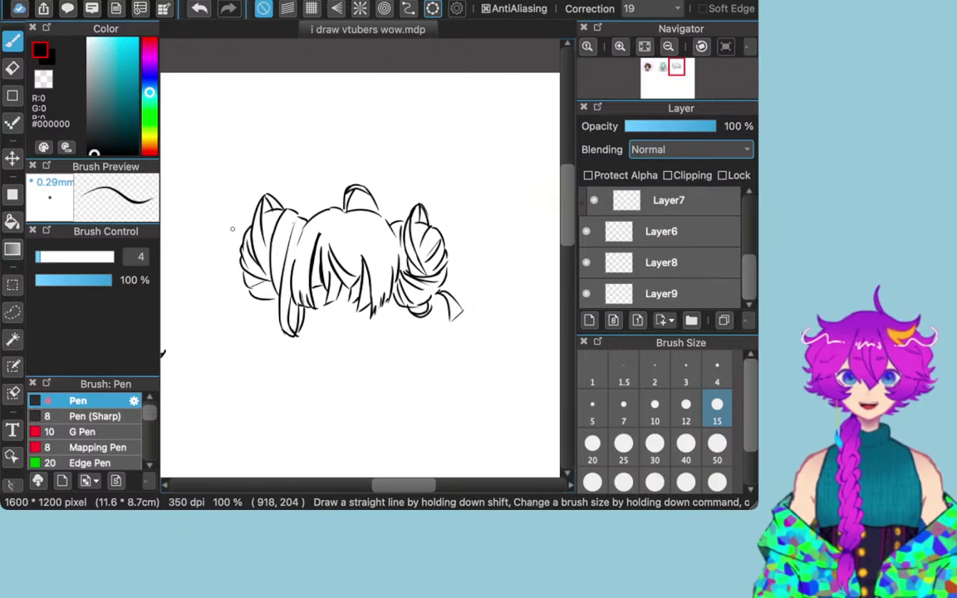
Step: Add a large crescent-shaped curl on the outer side of the left bun, with pointed lock ends curving underneath it
mouse_move(249, 225)
left_mouse_down()
mouse_move(221, 226)
mouse_move(216, 248)
mouse_move(247, 291)
left_mouse_up()
left_click_drag(223, 227, 243, 288)
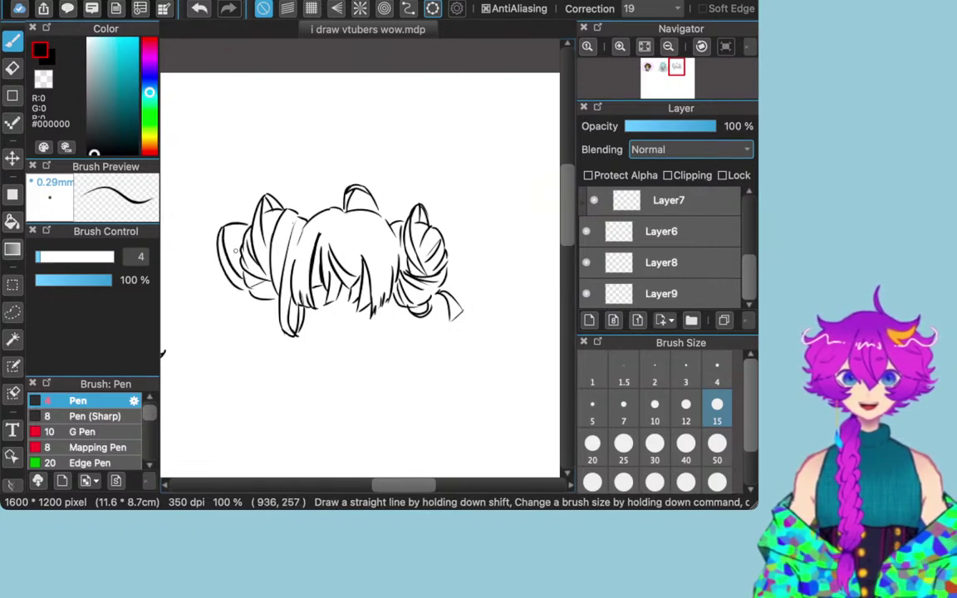
left_click_drag(222, 229, 242, 238)
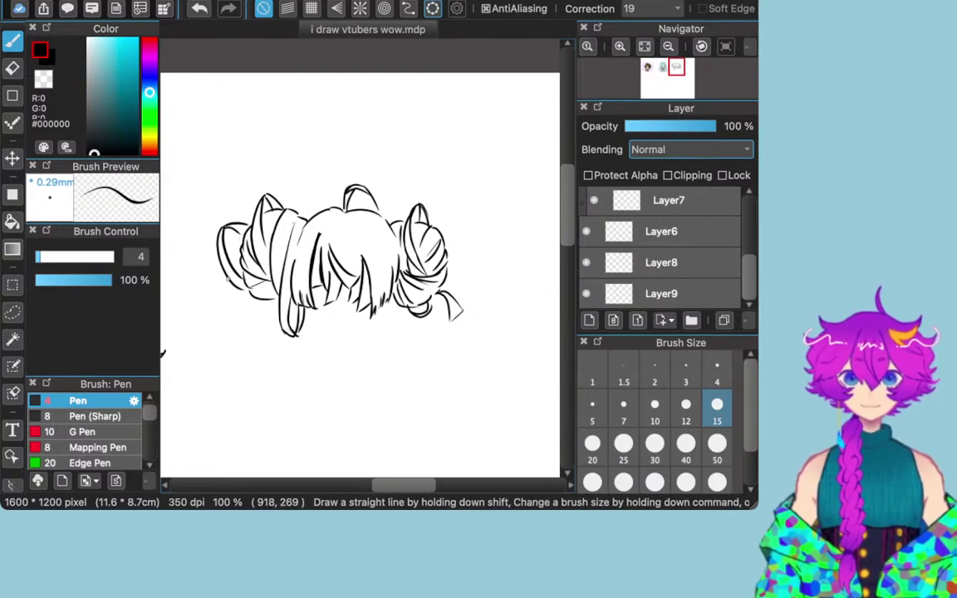
mouse_move(223, 273)
left_mouse_down()
mouse_move(256, 315)
mouse_move(265, 312)
left_mouse_up()
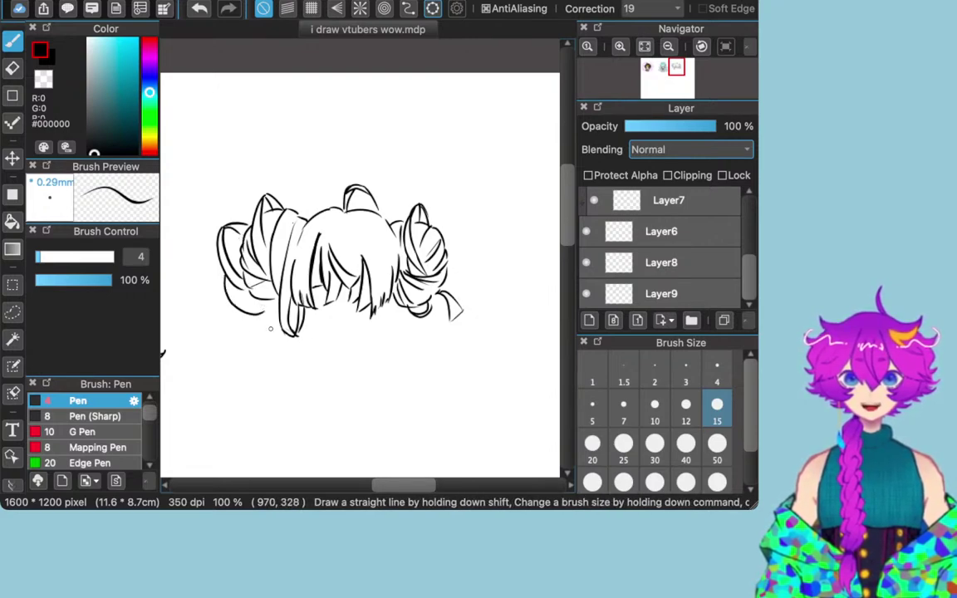
left_click(200, 9)
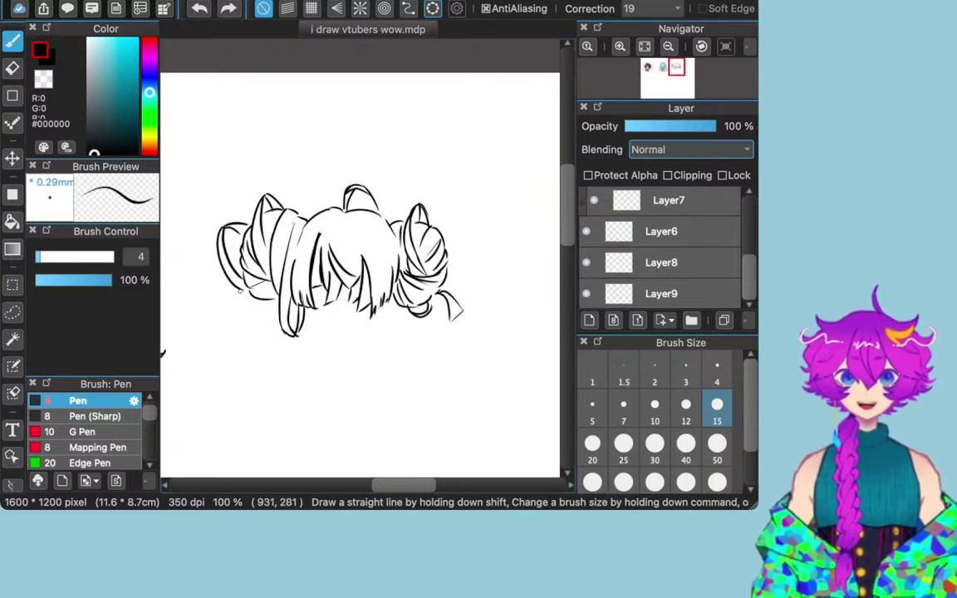
mouse_move(221, 290)
left_mouse_down()
mouse_move(247, 288)
mouse_move(269, 308)
left_mouse_up()
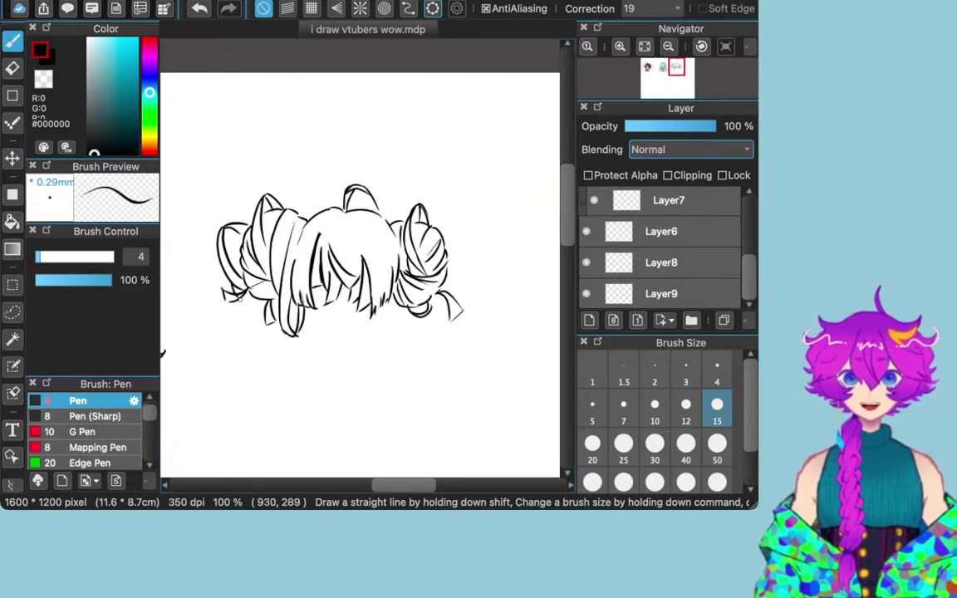
left_click_drag(237, 299, 264, 309)
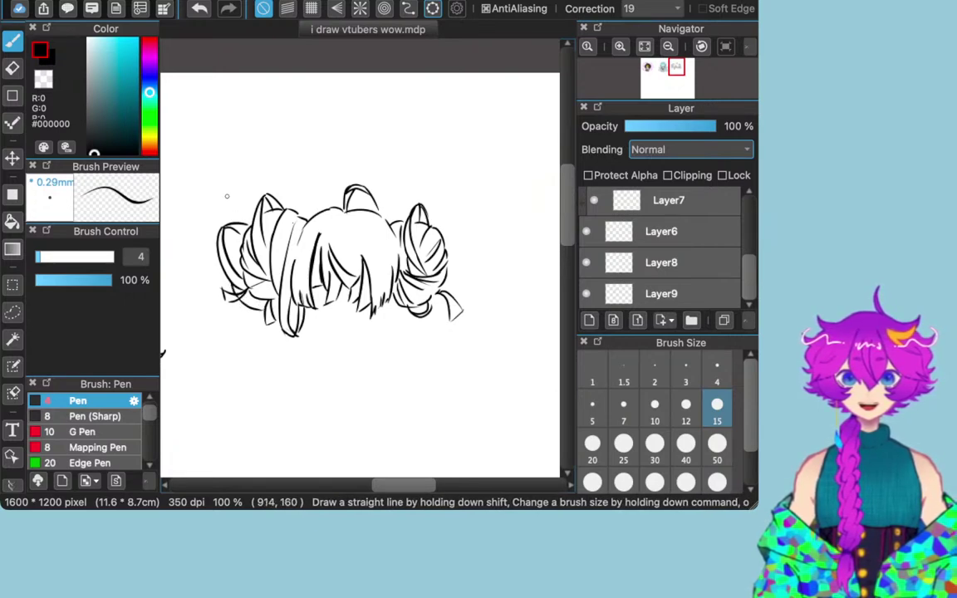
Step: Add loose flicked locks above both buns, and outline the rounded face below the bangs with a jagged diagonal line across it
mouse_move(247, 222)
left_mouse_down()
mouse_move(223, 202)
mouse_move(215, 211)
mouse_move(246, 223)
left_mouse_up()
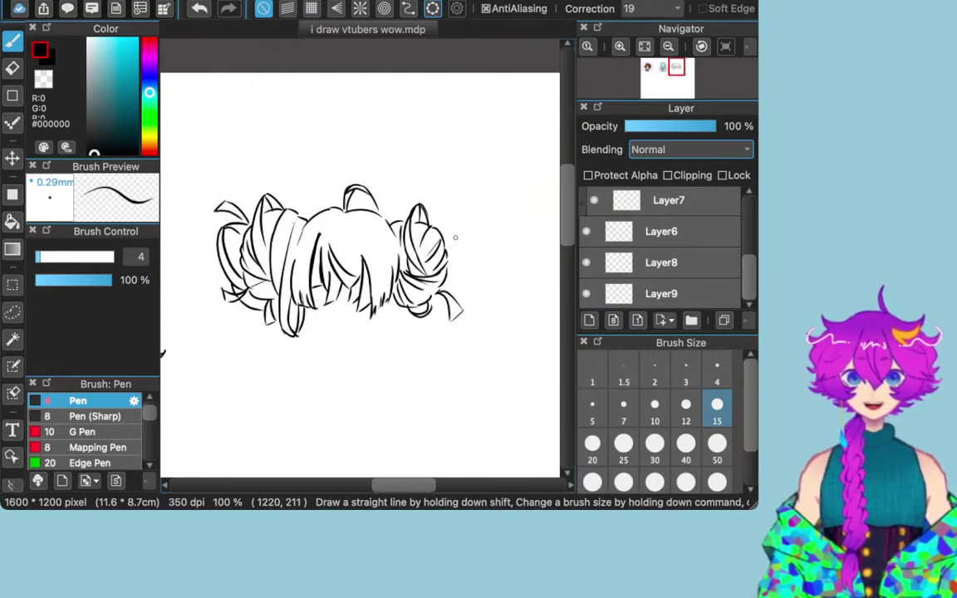
mouse_move(448, 230)
left_mouse_down()
mouse_move(455, 200)
mouse_move(455, 232)
left_mouse_up()
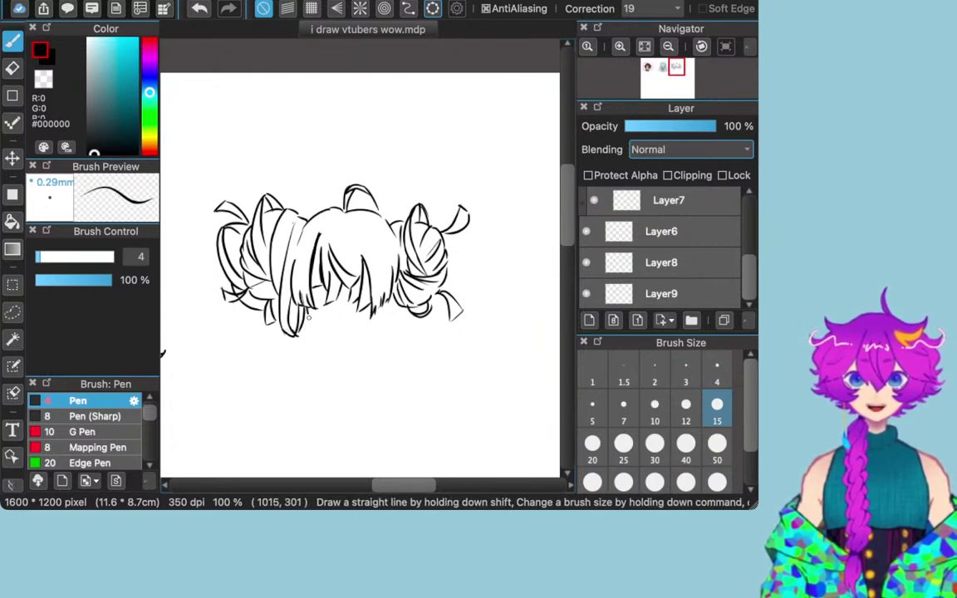
mouse_move(318, 325)
left_mouse_down()
mouse_move(335, 333)
mouse_move(374, 322)
mouse_move(337, 335)
left_mouse_up()
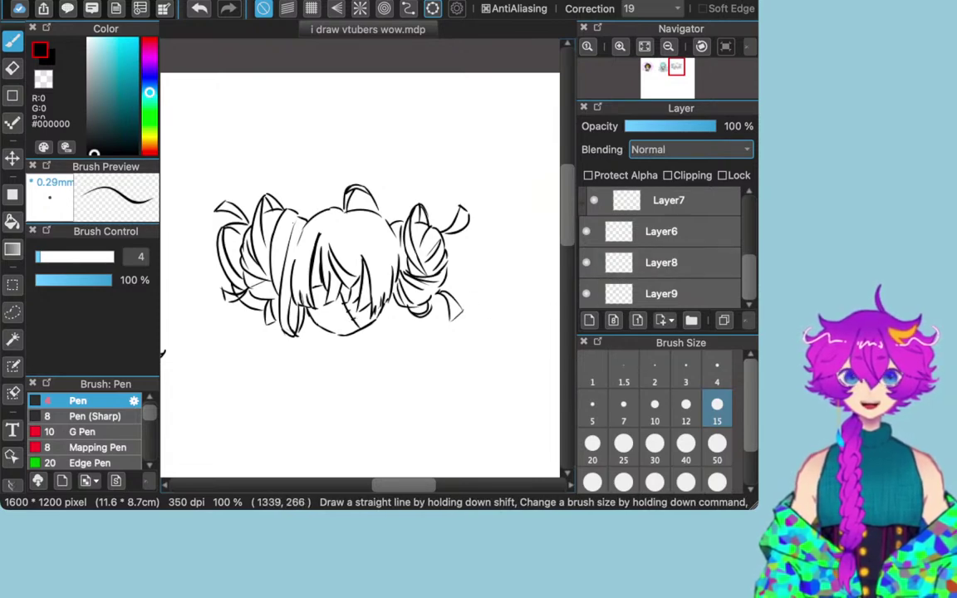
scroll(662, 249, "up", 3)
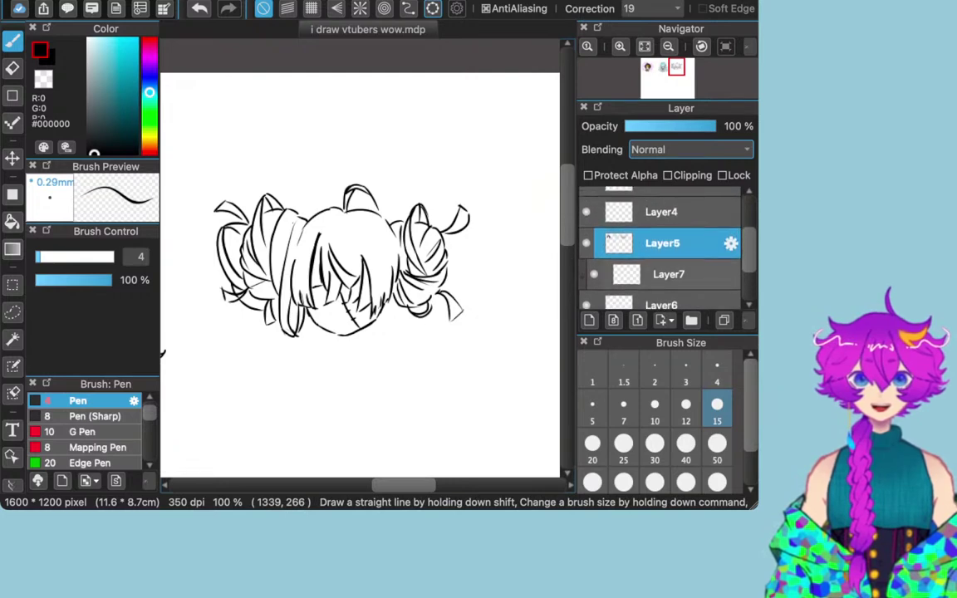
Step: Select the new chibi's whole head line art, both buns included, with a rectangular selection
left_click(623, 404)
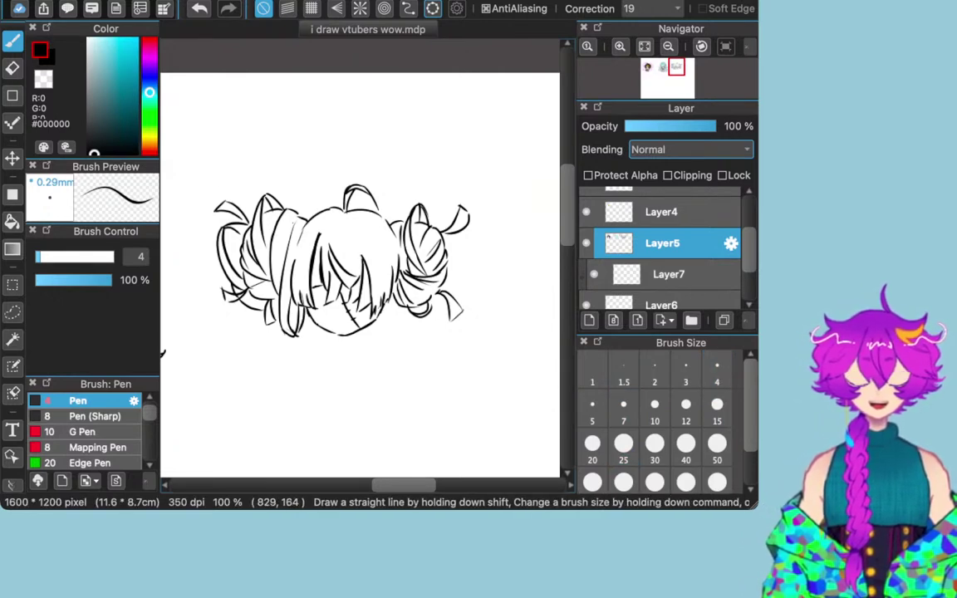
left_click(13, 96)
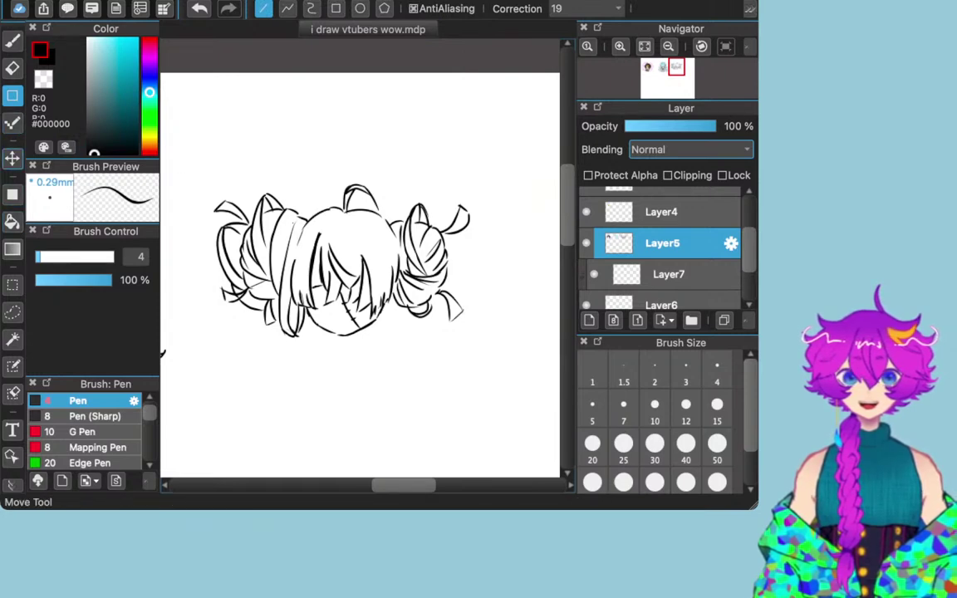
left_click(13, 285)
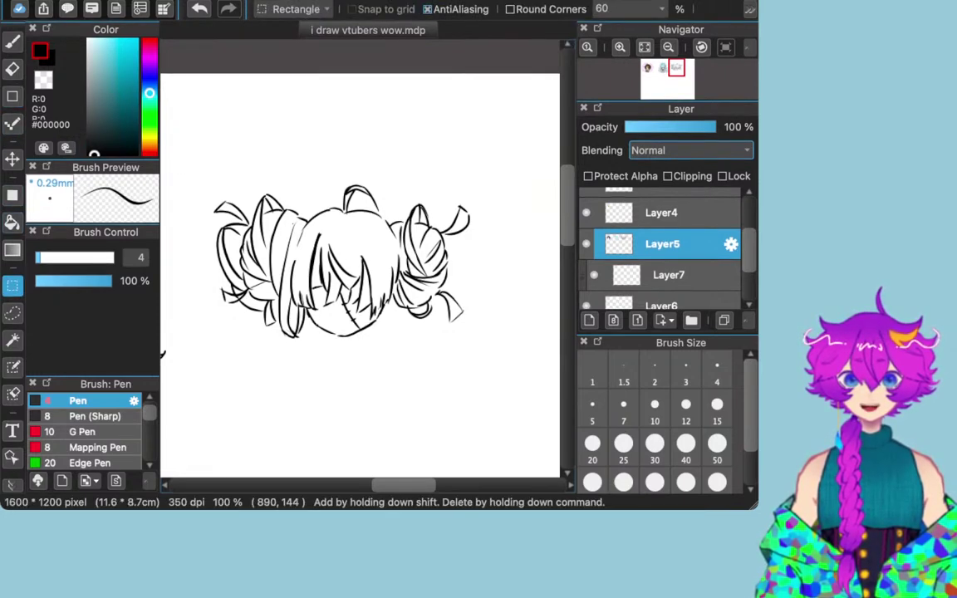
mouse_move(199, 151)
left_mouse_down()
mouse_move(211, 342)
mouse_move(451, 309)
mouse_move(497, 369)
left_mouse_up()
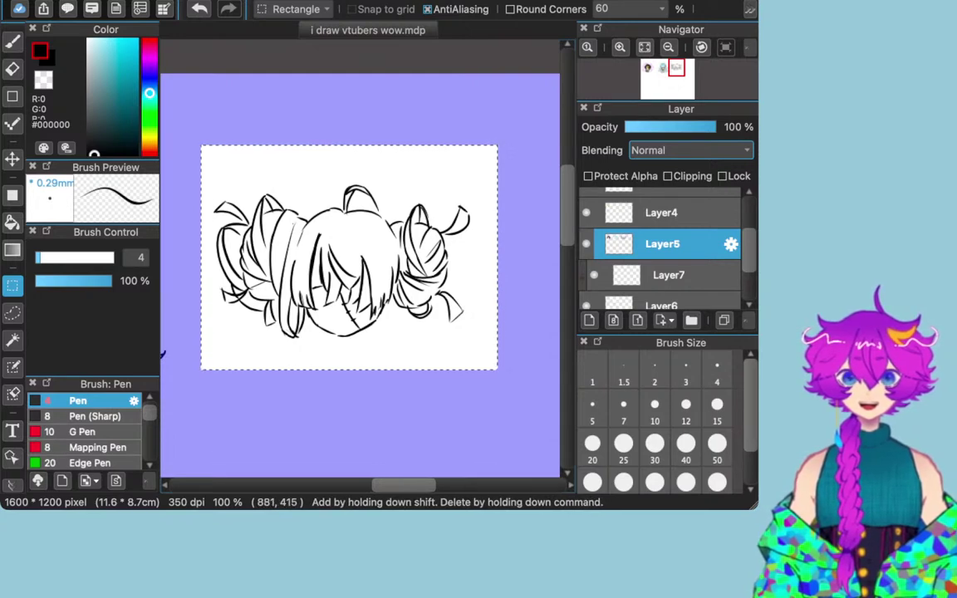
Step: Copy the selected head line art from Layer5 onto a new layer above Layer1, hiding and reshowing Layer5 to check the copy
right_click(343, 281)
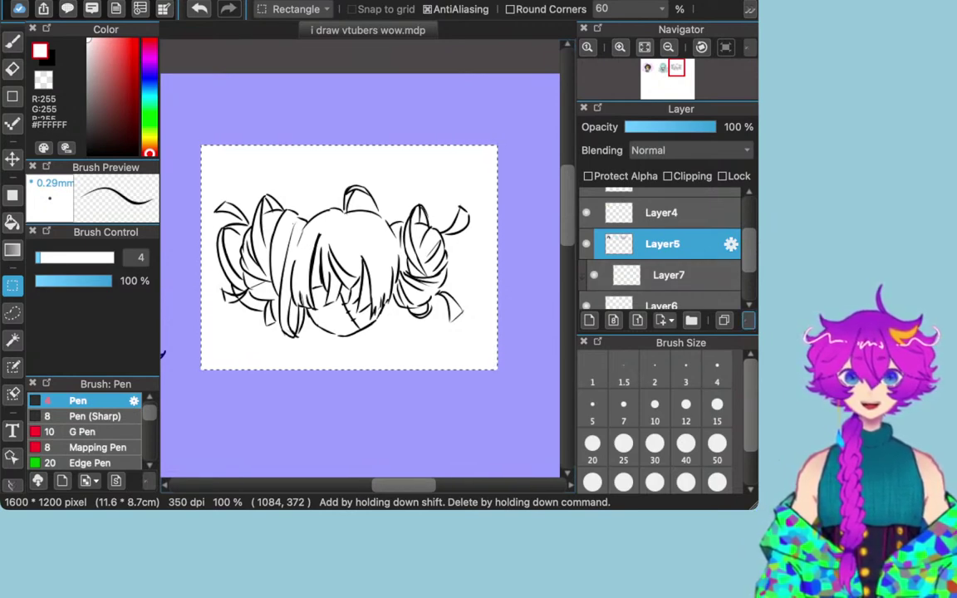
key("Delete")
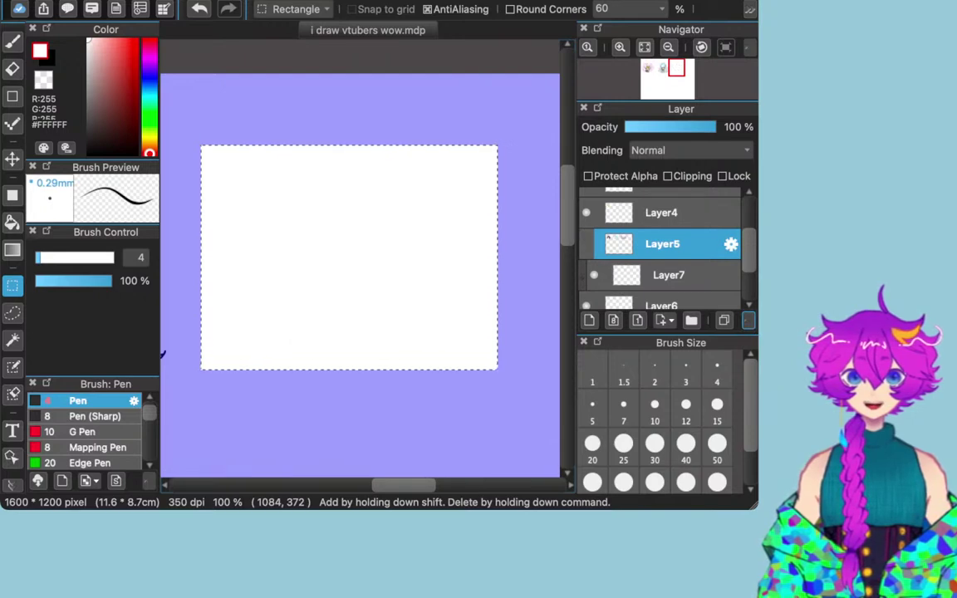
scroll(662, 250, "up", 4)
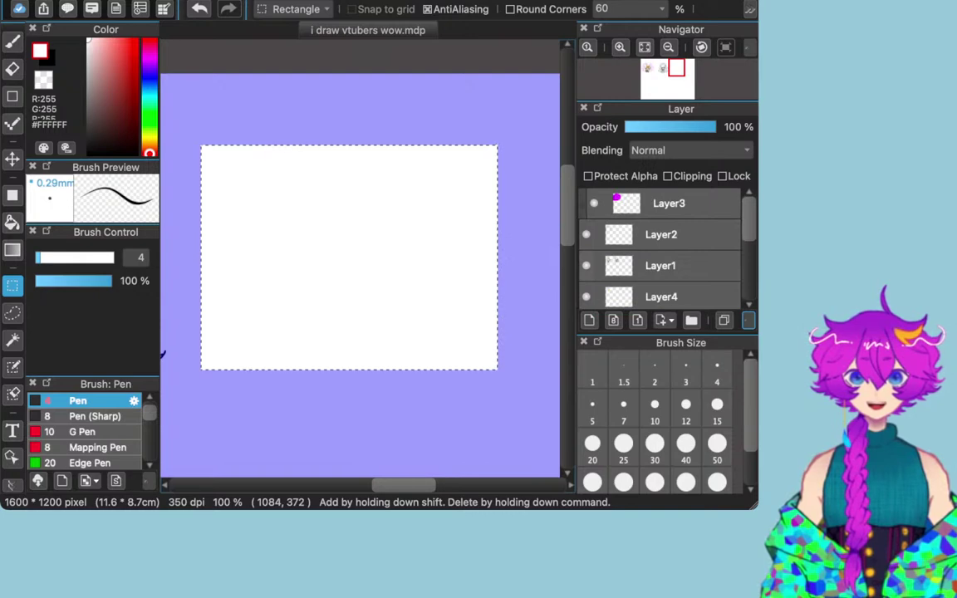
left_click(586, 266)
left_click(587, 265)
left_click(662, 266)
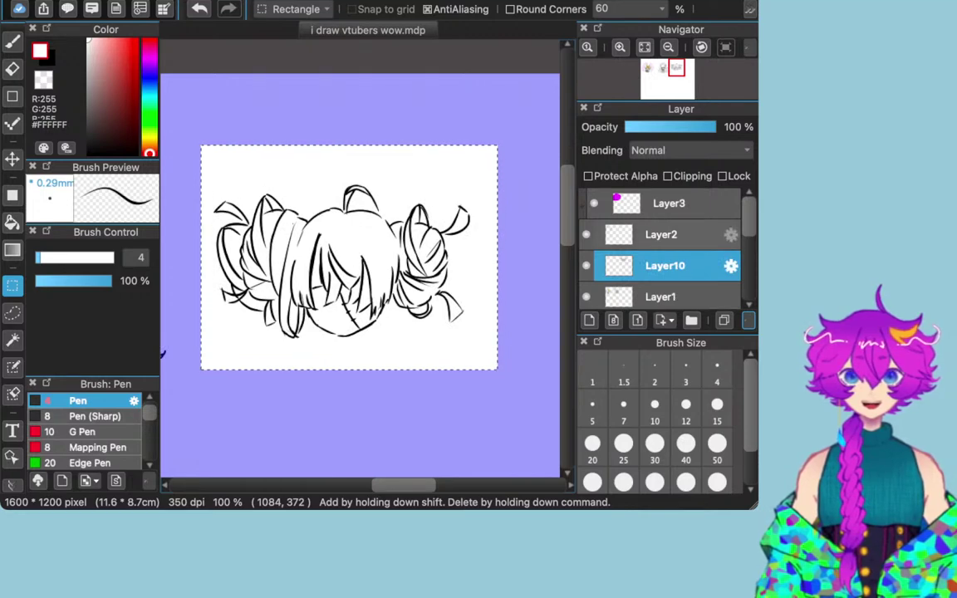
scroll(664, 249, "down", 5)
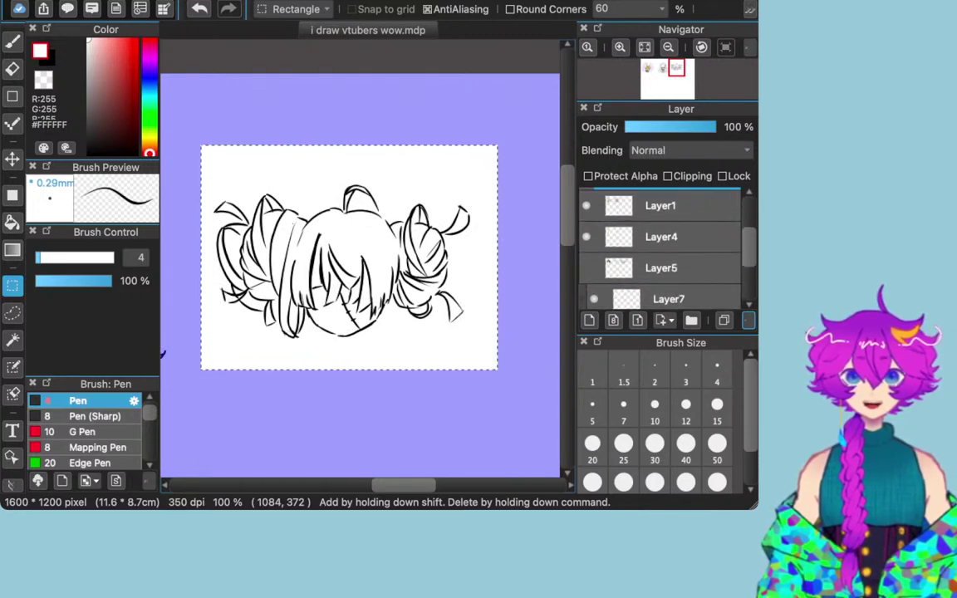
left_click(586, 268)
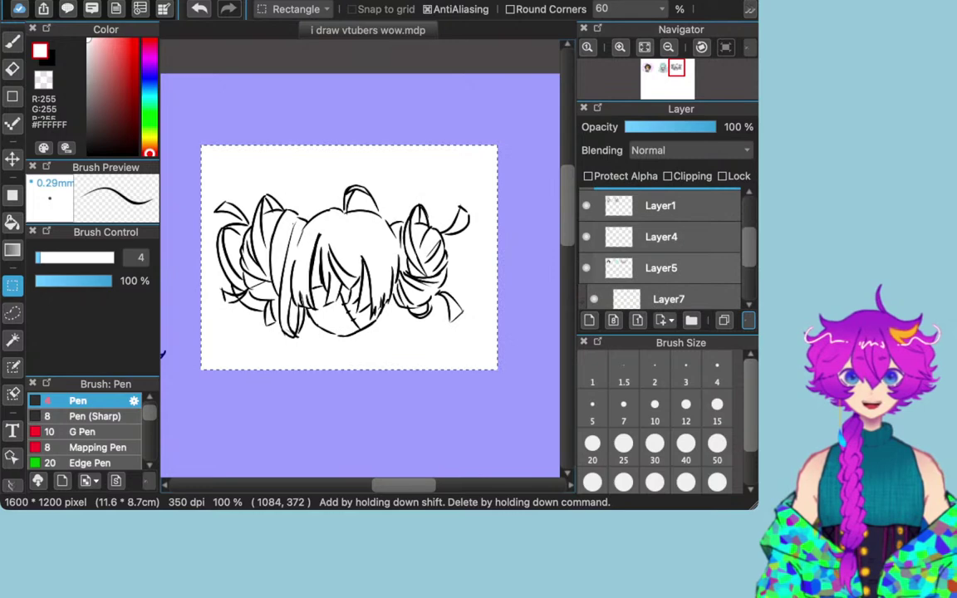
Step: Erase the duplicated head line art inside the selection with a size 300 eraser, and clear the selection
left_click(13, 69)
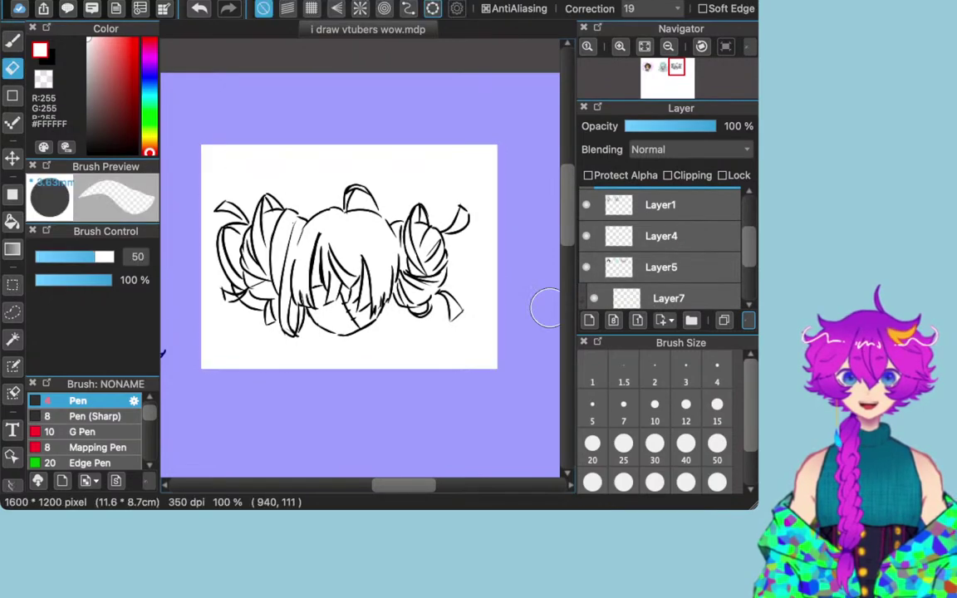
scroll(656, 415, "down", 1)
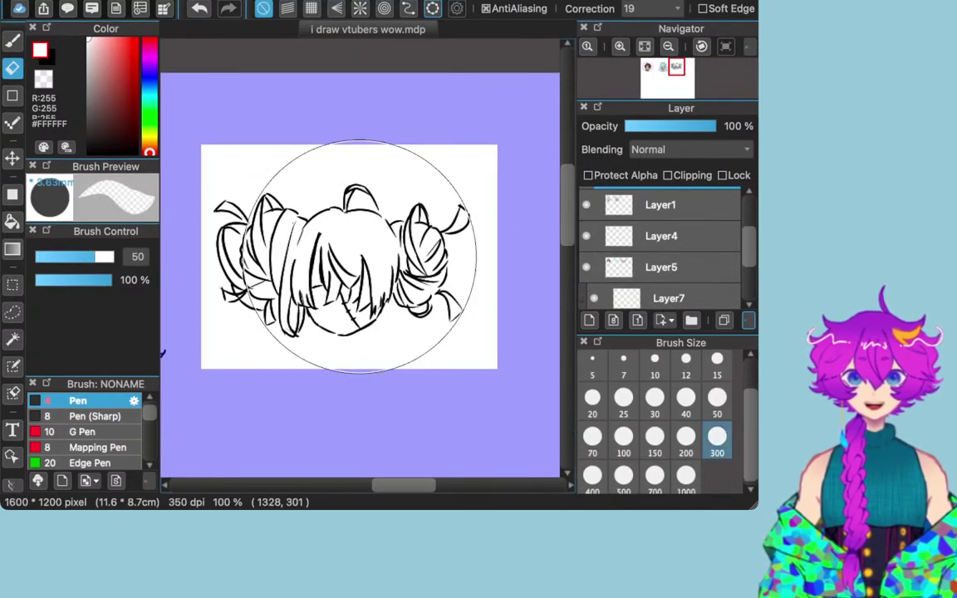
left_click(717, 436)
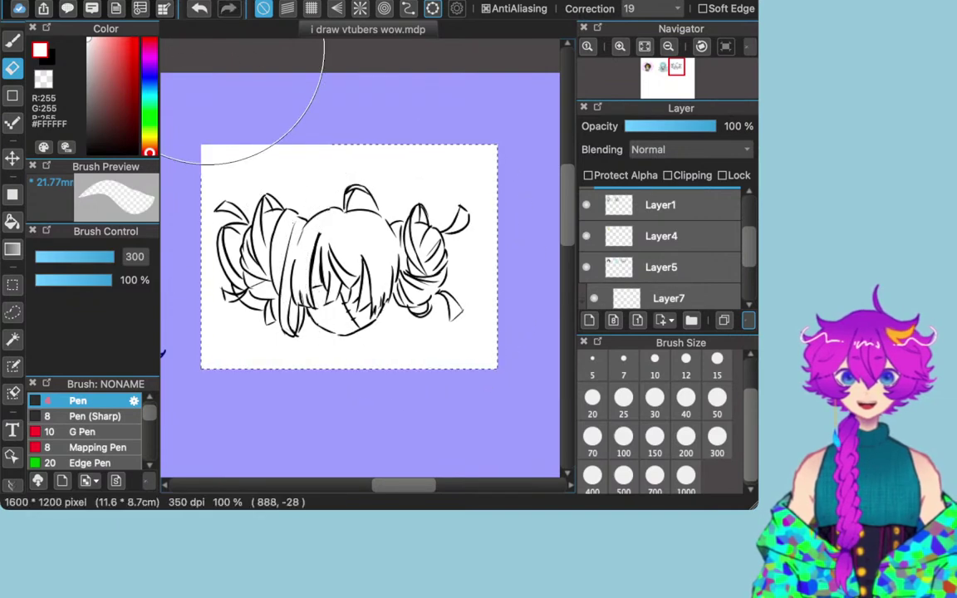
left_click(12, 284)
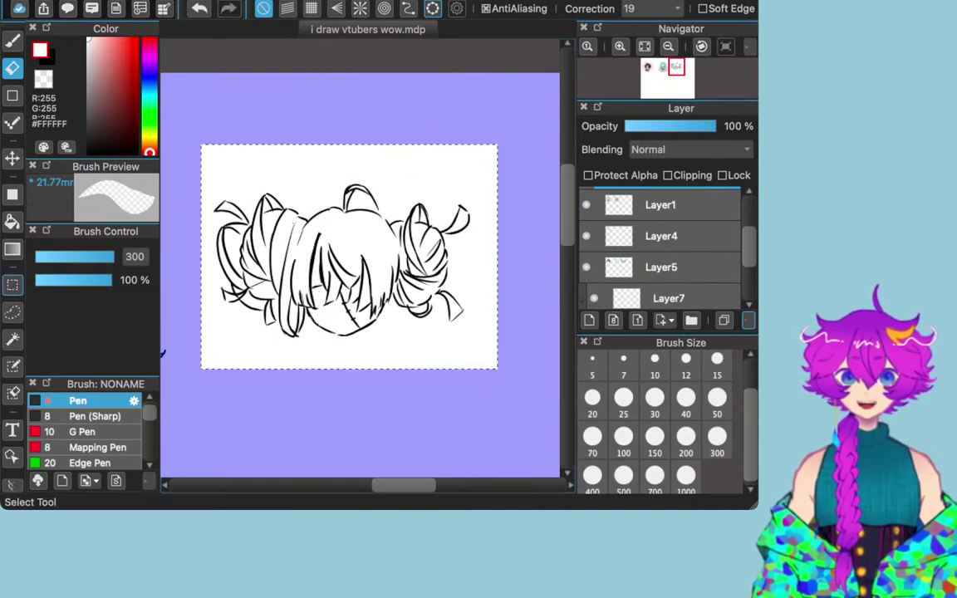
left_click(13, 284)
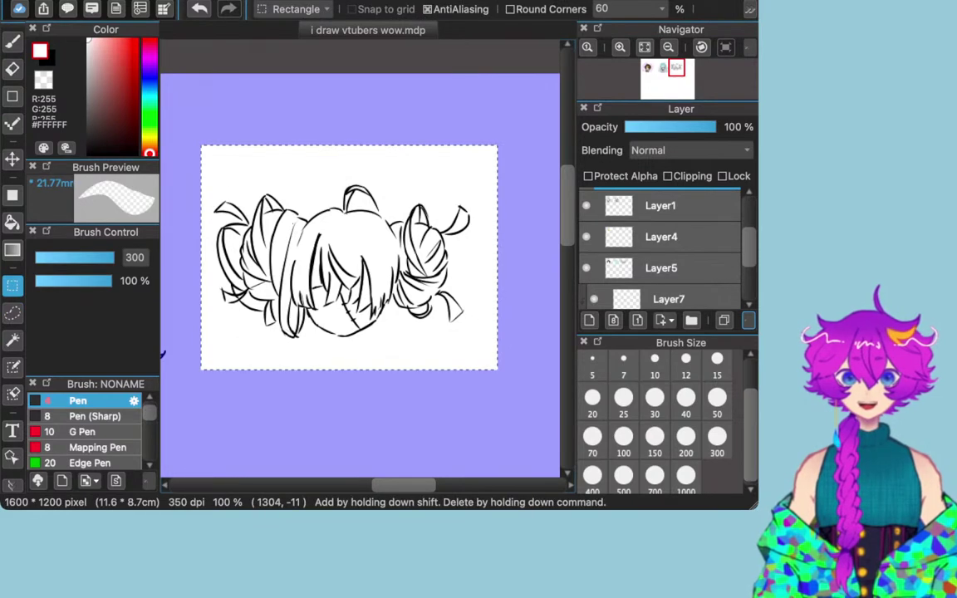
left_click(750, 10)
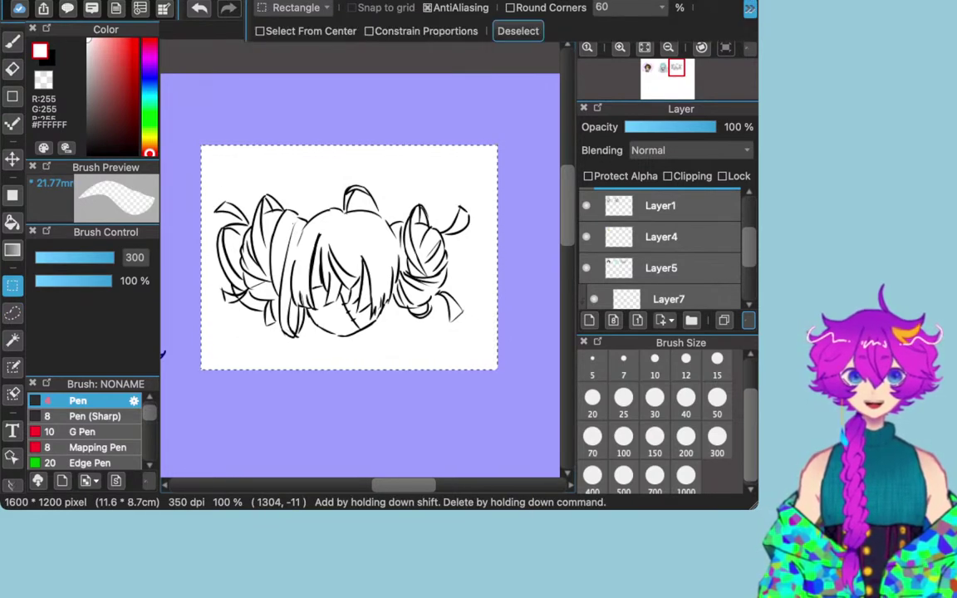
left_click(518, 31)
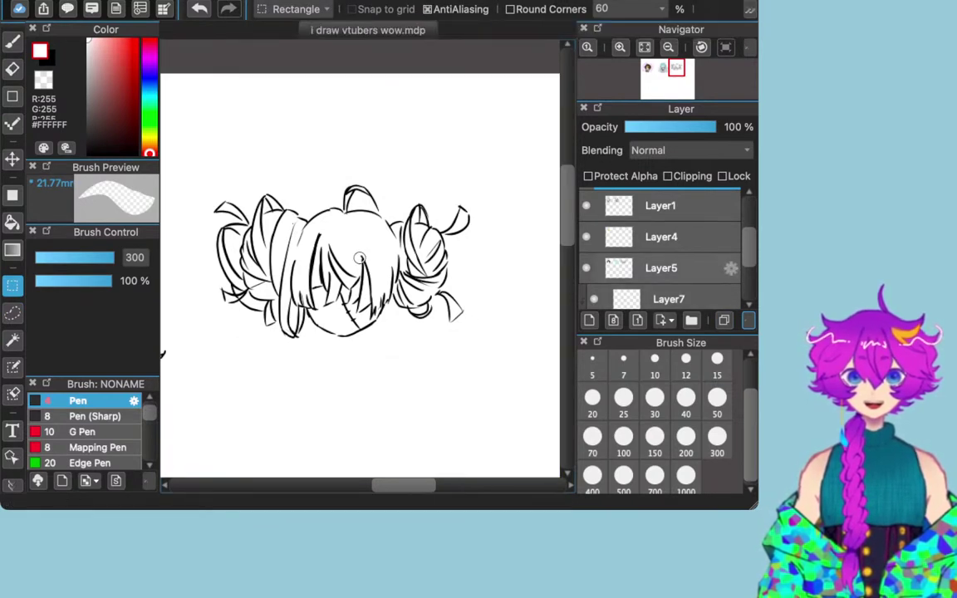
Step: Check which layer holds the head line art by toggling Layer10's visibility and switching between Layer10 and Layer1
scroll(669, 264, "up", 2)
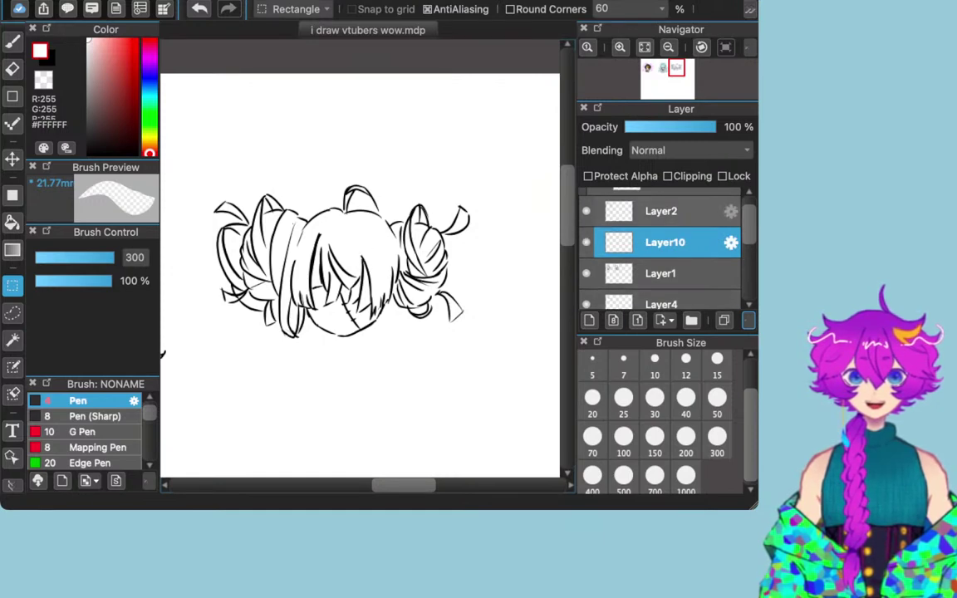
left_click(586, 242)
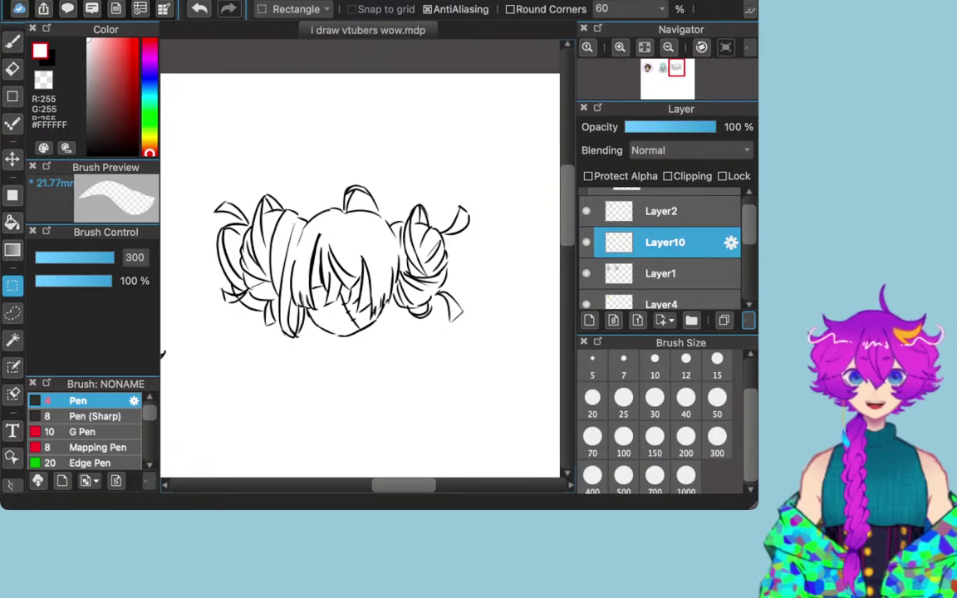
left_click(586, 242)
left_click(662, 274)
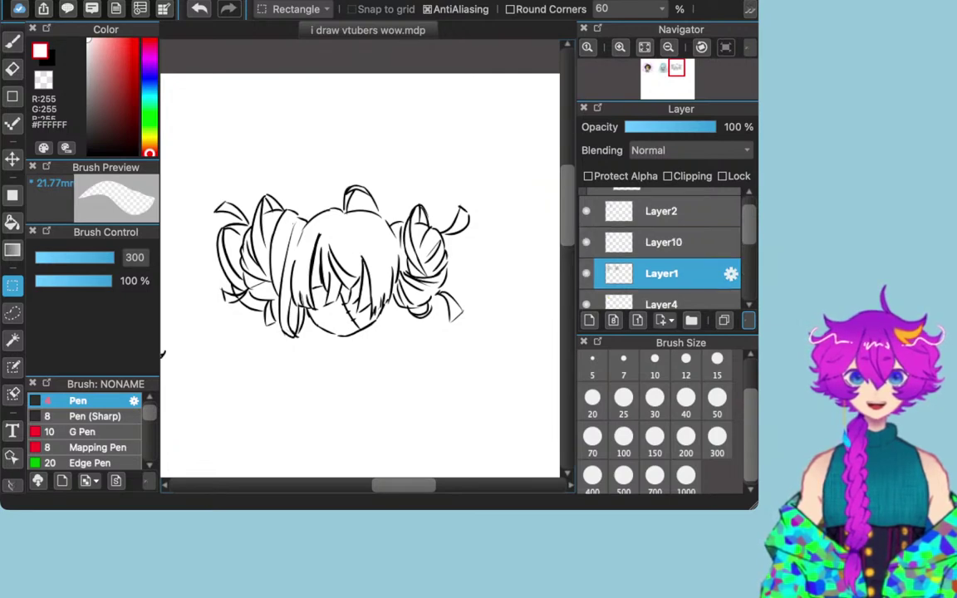
key("b")
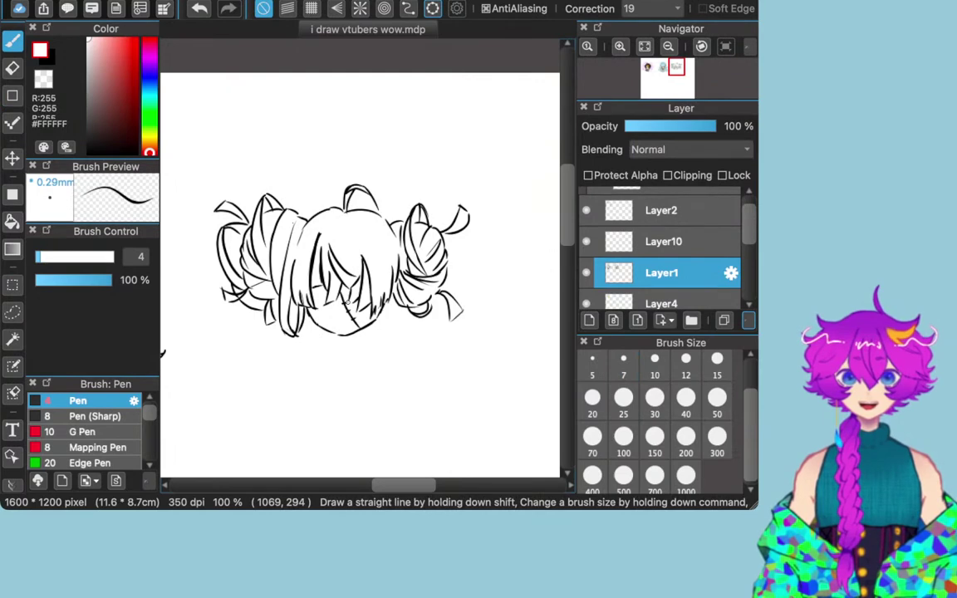
scroll(349, 302, "up", 1)
scroll(349, 302, "up", 3)
scroll(349, 303, "down", 2)
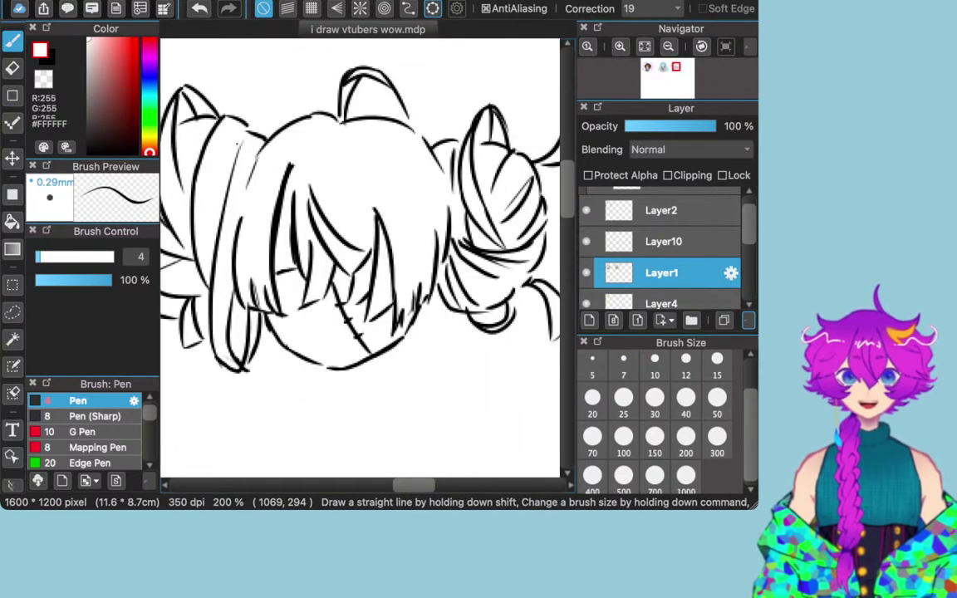
left_click(665, 242)
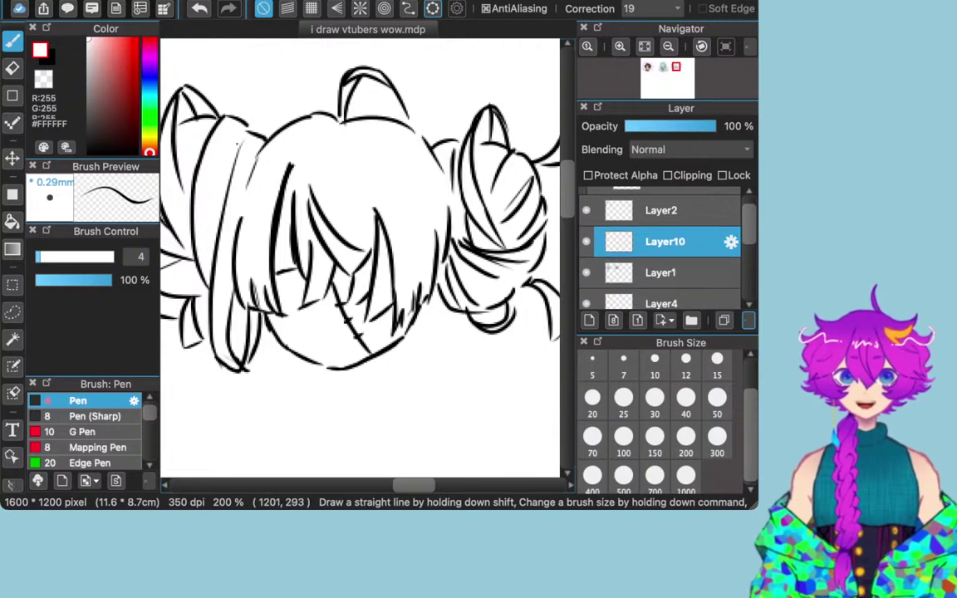
key("ctrl+Down")
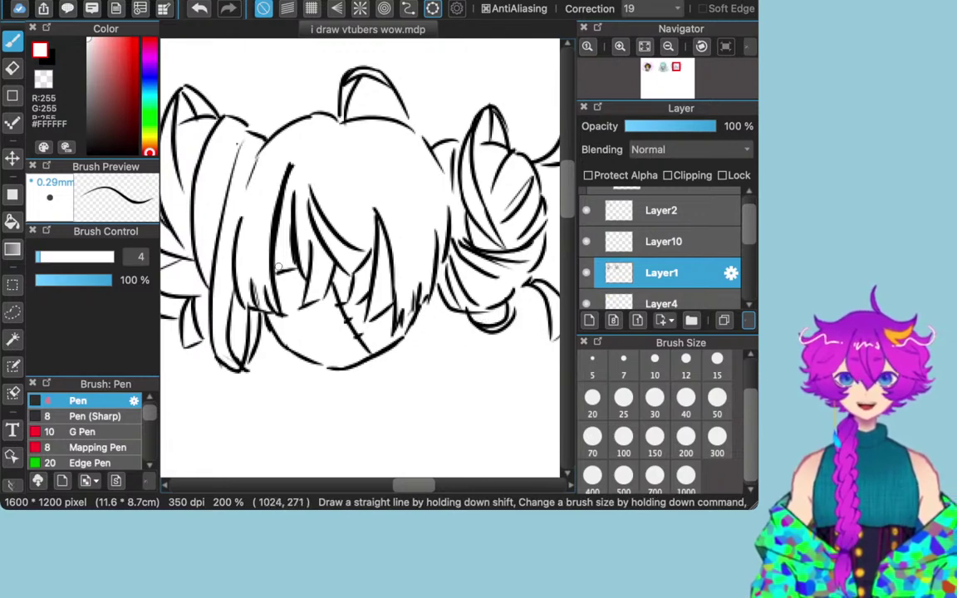
Step: Set the drawing colour to black and try to erase lines at the bangs' lower right on Layer1 with a size 30 eraser
left_click_drag(114, 141, 93, 154)
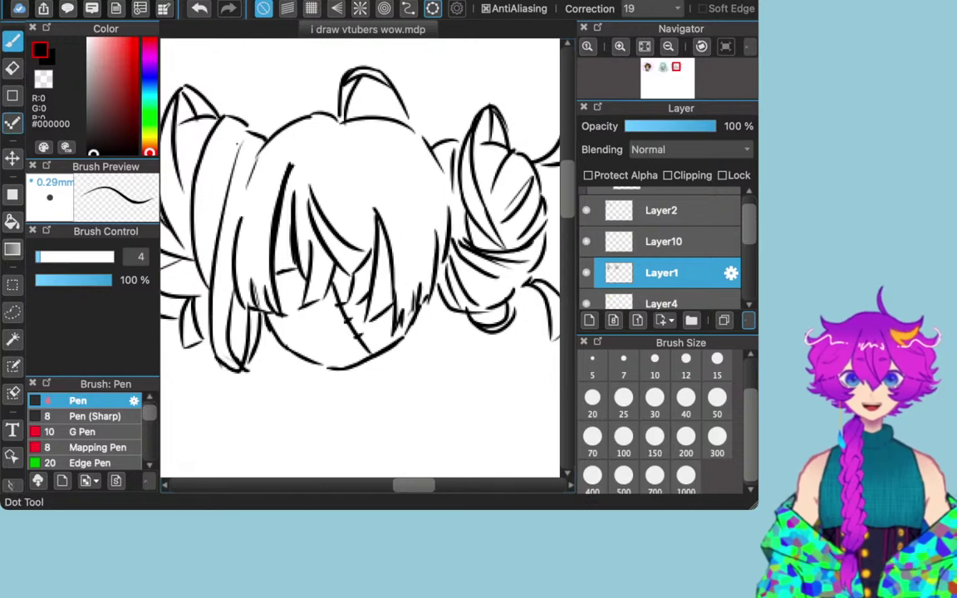
left_click(12, 68)
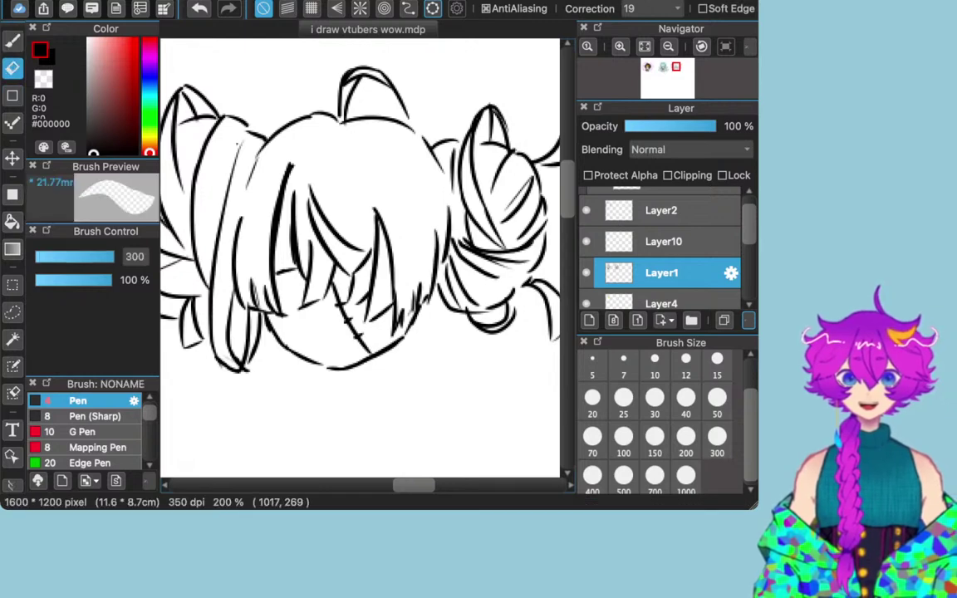
left_click(655, 397)
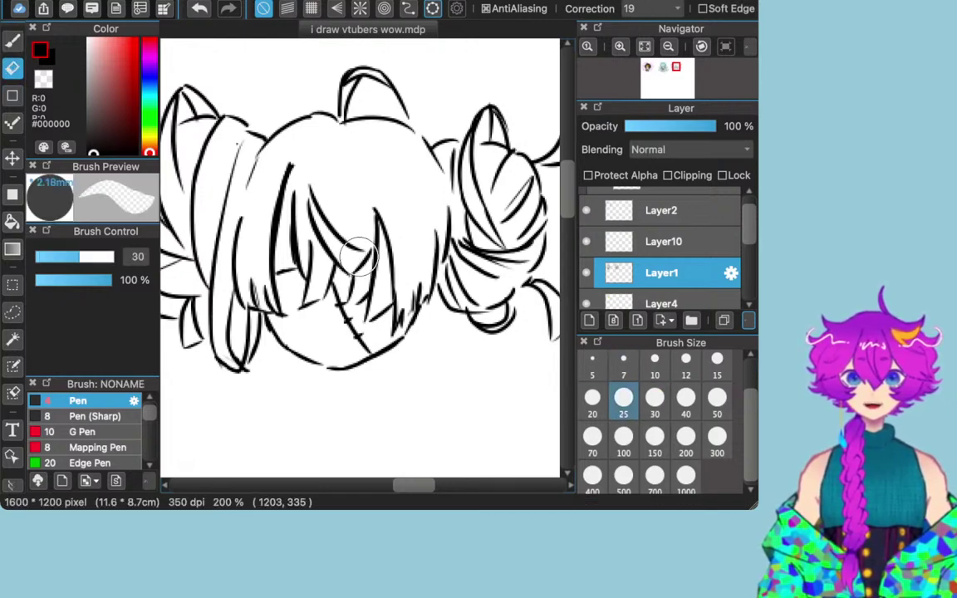
mouse_move(434, 307)
left_mouse_down()
mouse_move(358, 268)
mouse_move(380, 299)
left_mouse_up()
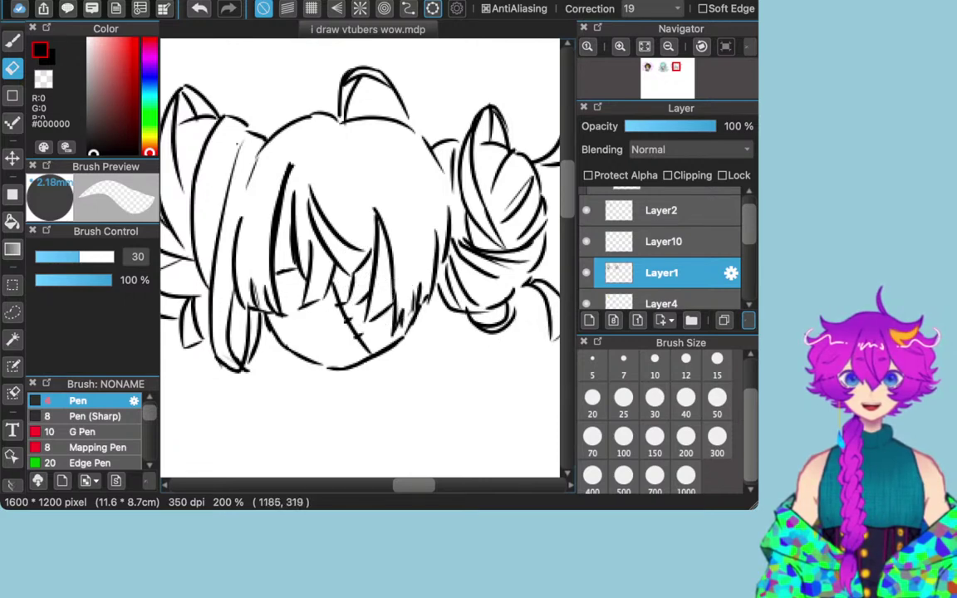
Step: Examine the contents of Layer1, Layer10 and Layer4 by toggling their visibility to find the head's lines
left_click(593, 363)
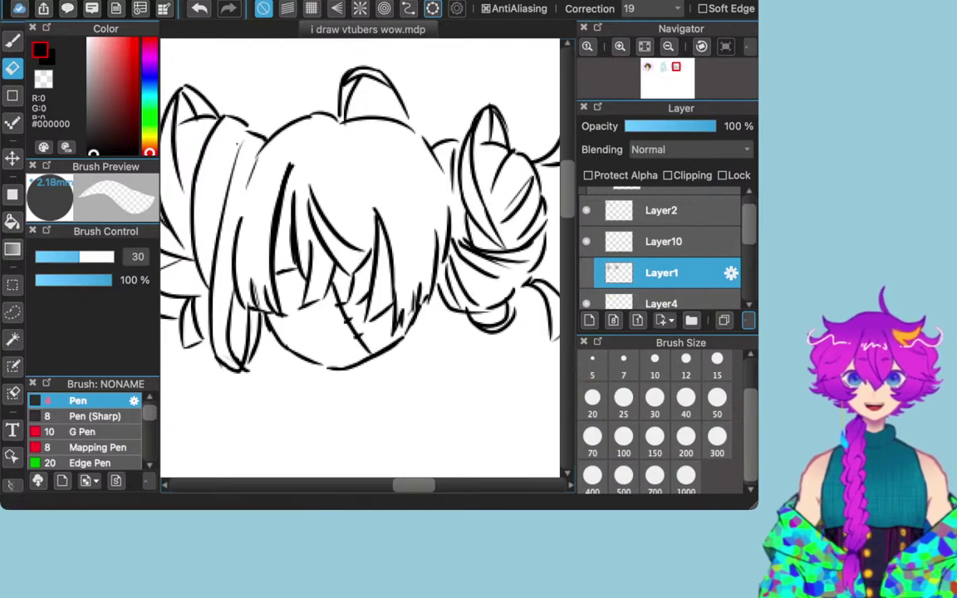
left_click(587, 241)
left_click(587, 241)
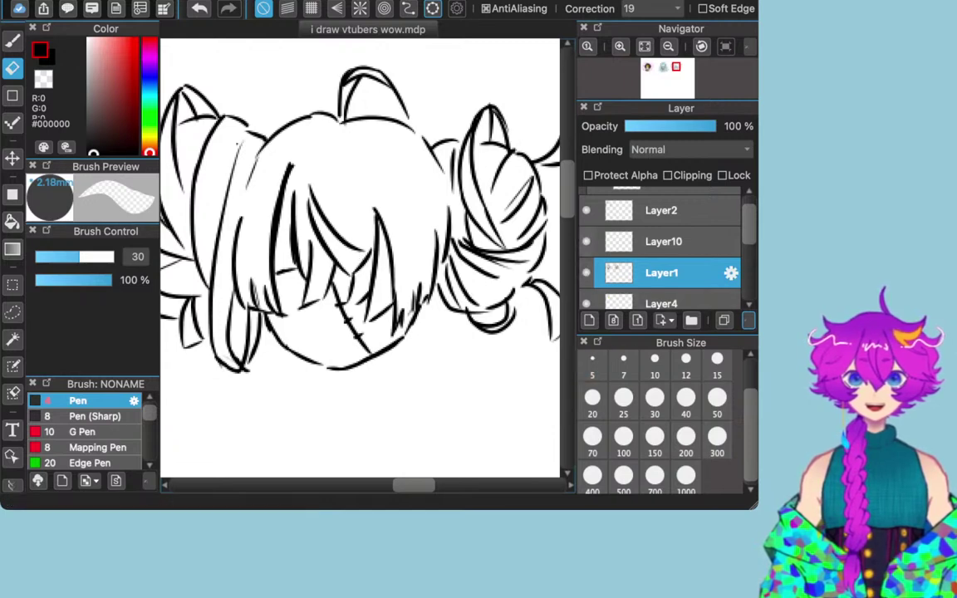
left_click(674, 242)
left_click(668, 273)
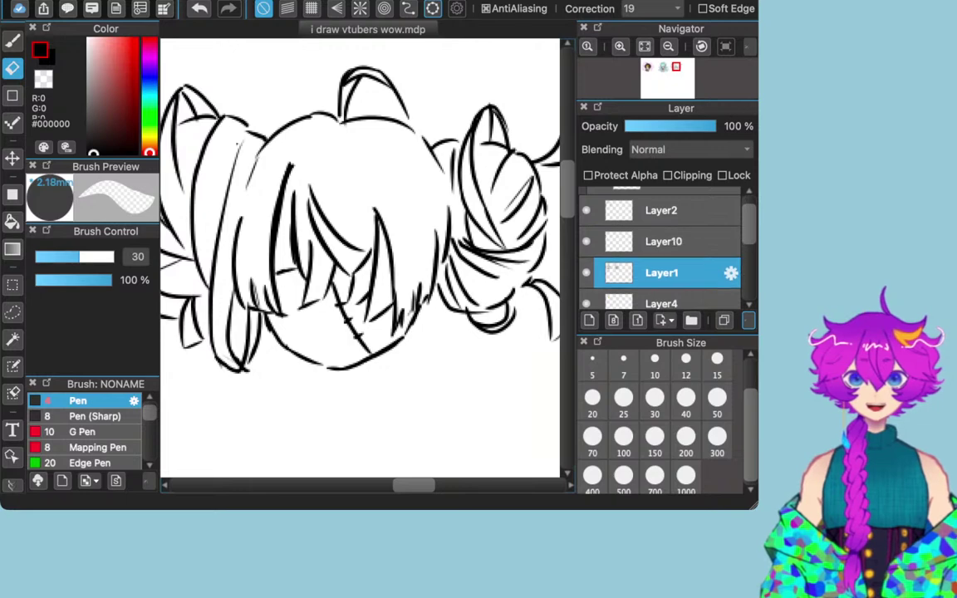
scroll(664, 250, "down", 1)
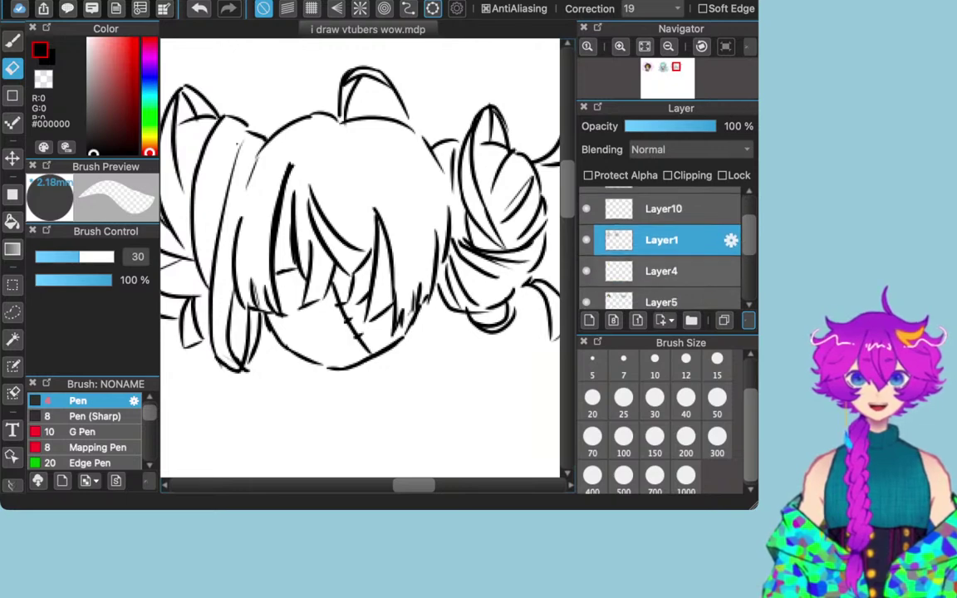
left_click(587, 271)
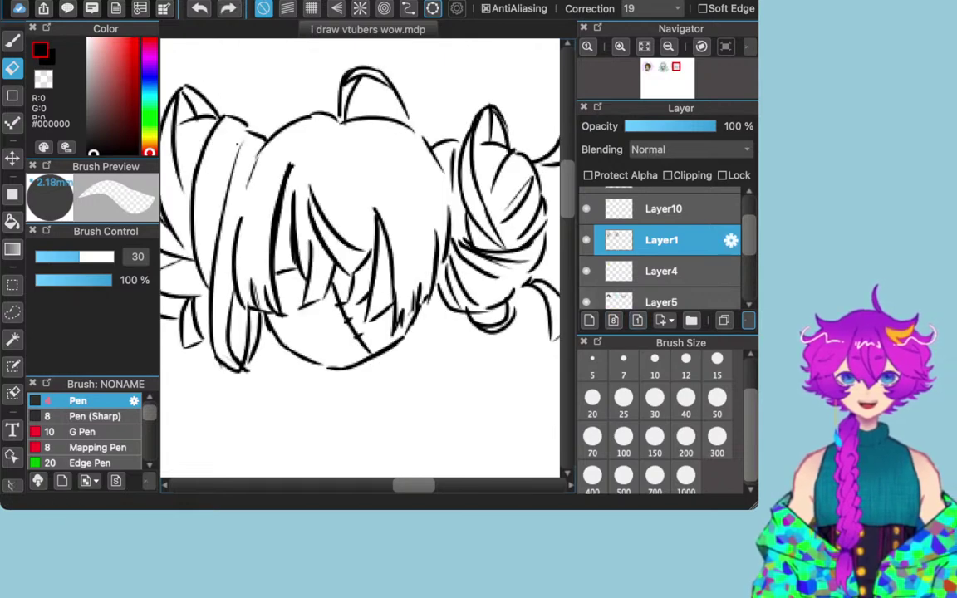
Step: Undo the erasing of the copied head line art with its cleared selection, and make Layer5 the active layer
key("super+z")
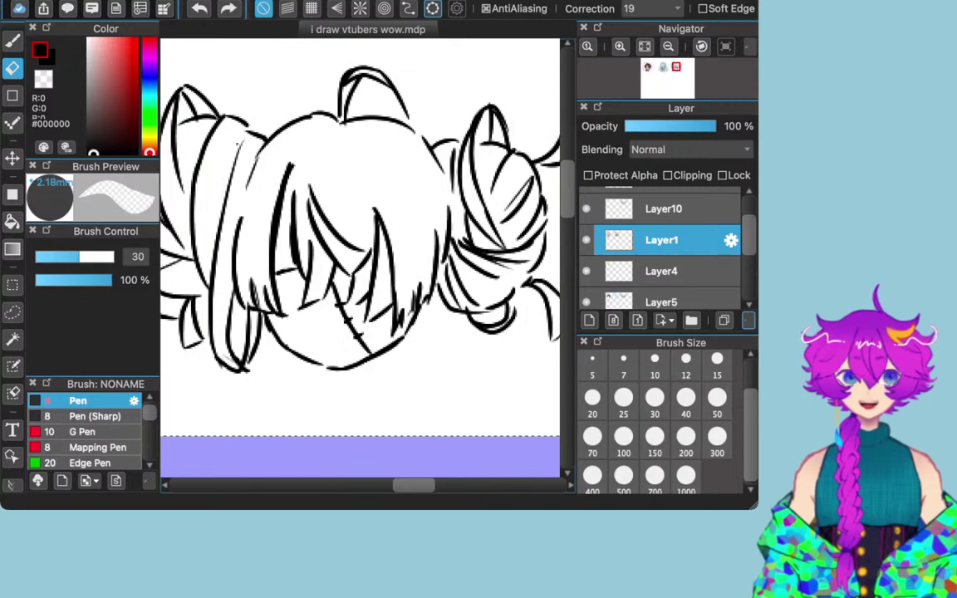
left_click(683, 302)
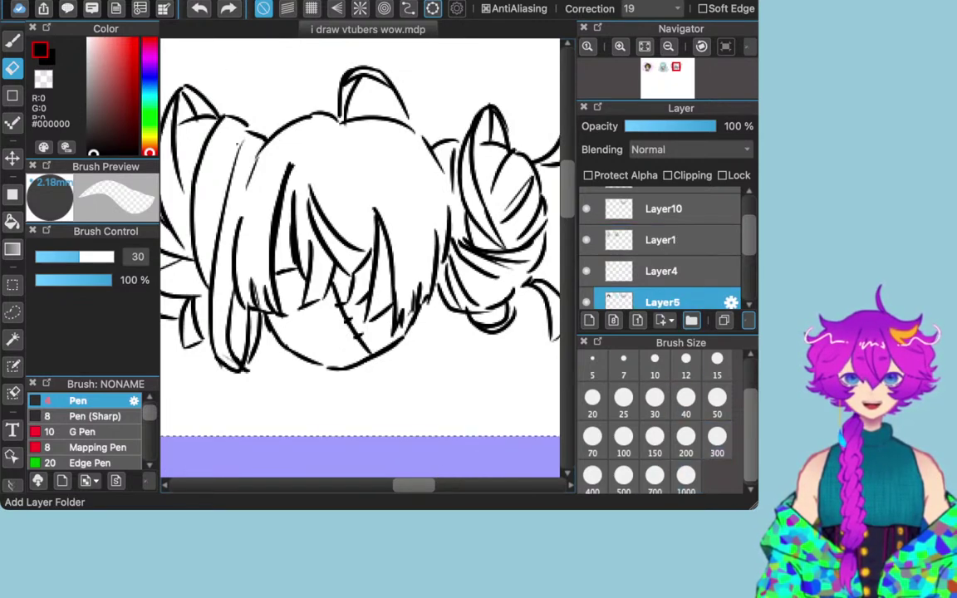
Step: Try to erase the new chibi's head line art on Layer5 with a size 300 eraser
left_click(717, 440)
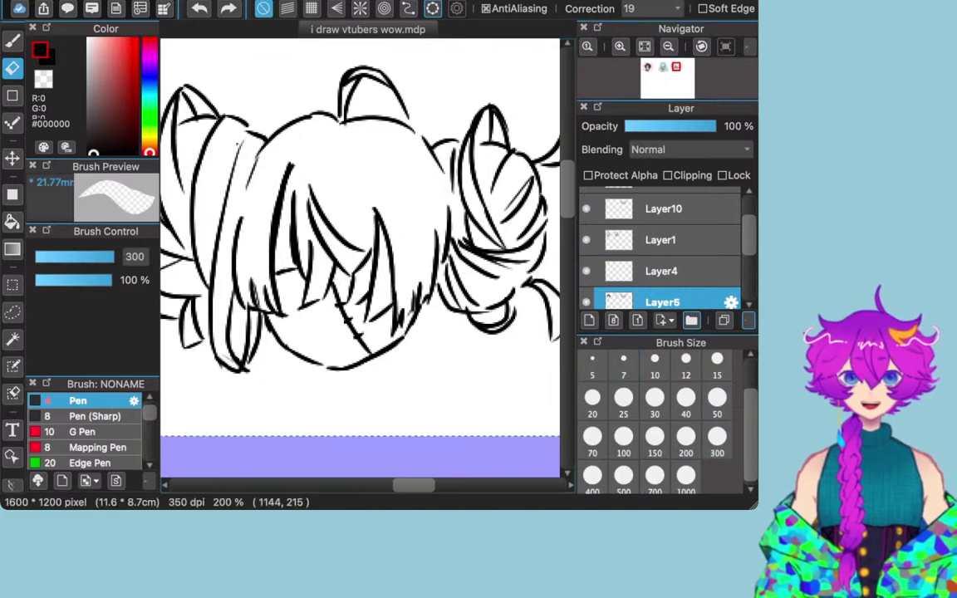
left_click_drag(457, 216, 460, 239)
scroll(360, 258, "down", 5)
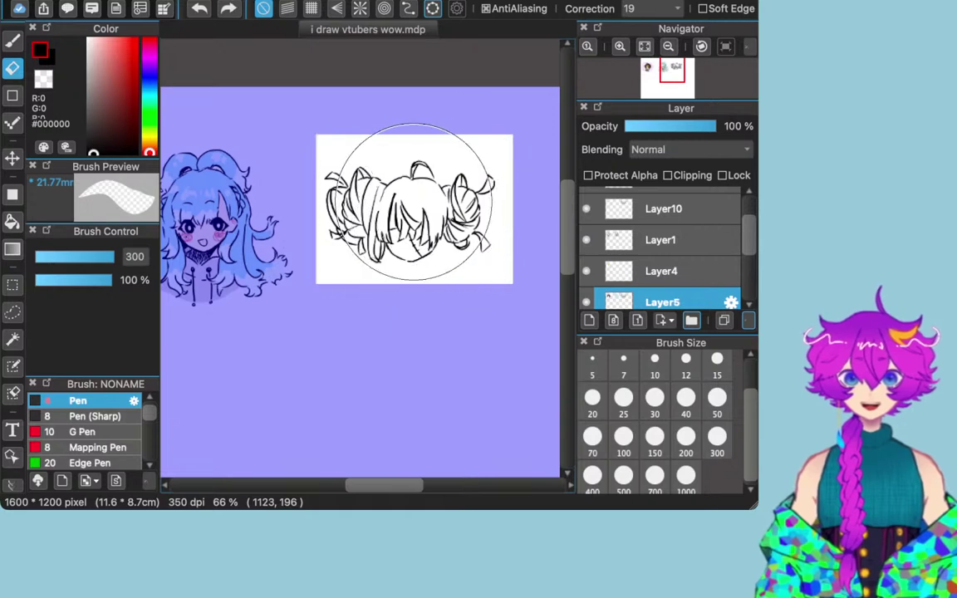
left_click_drag(441, 207, 438, 206)
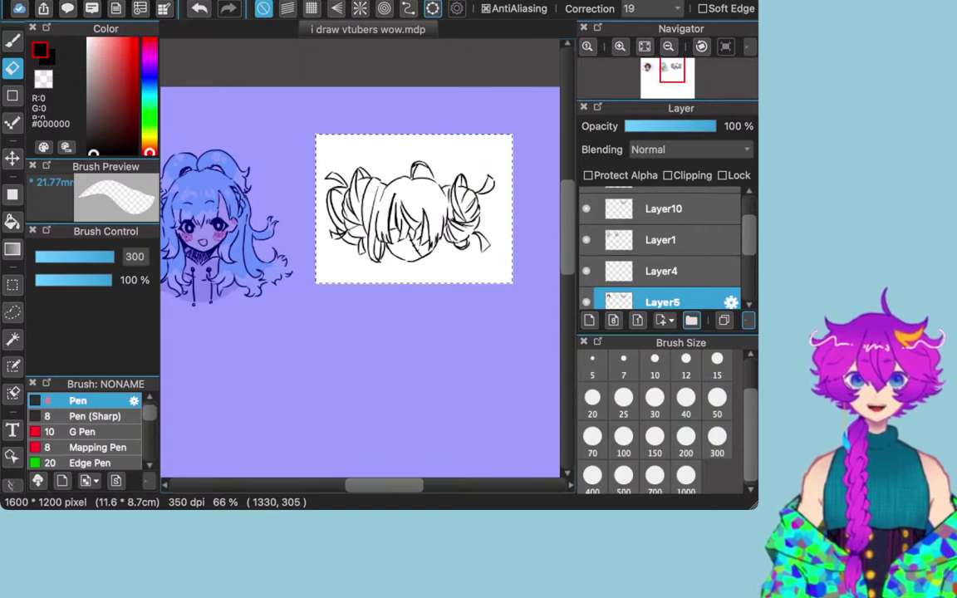
Step: Clear the rectangular selection around the new chibi's head
left_click(13, 157)
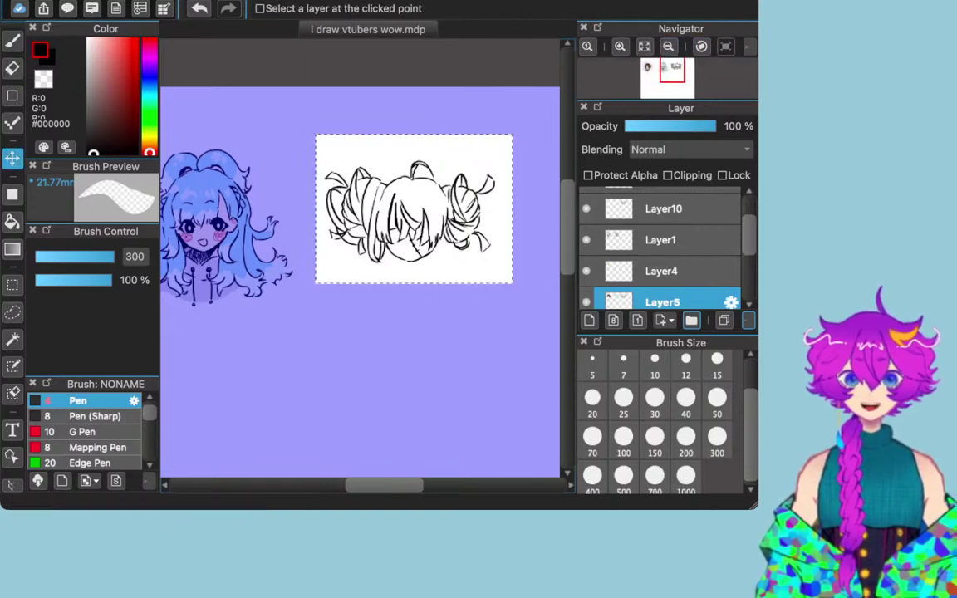
left_click(12, 284)
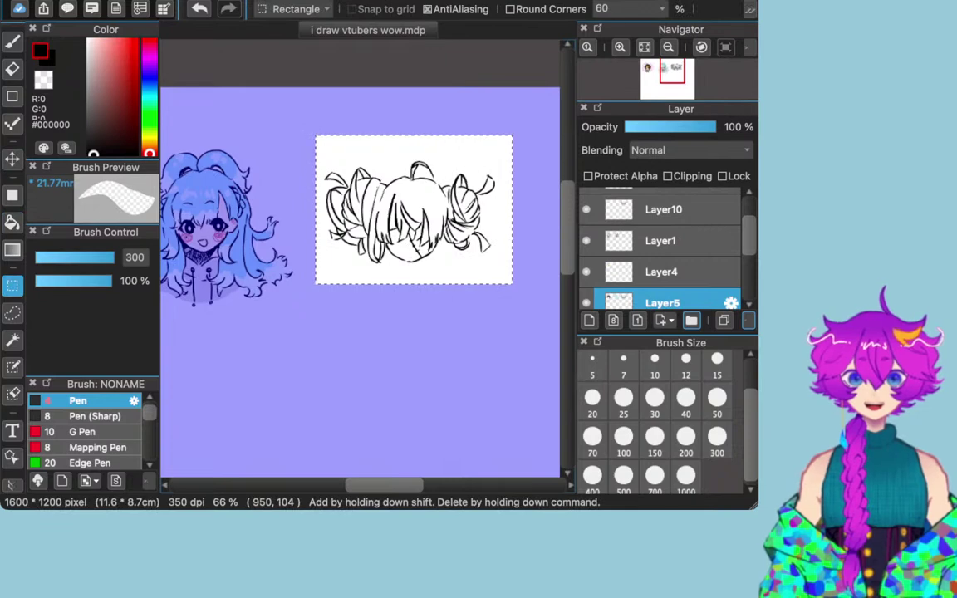
key("super+d")
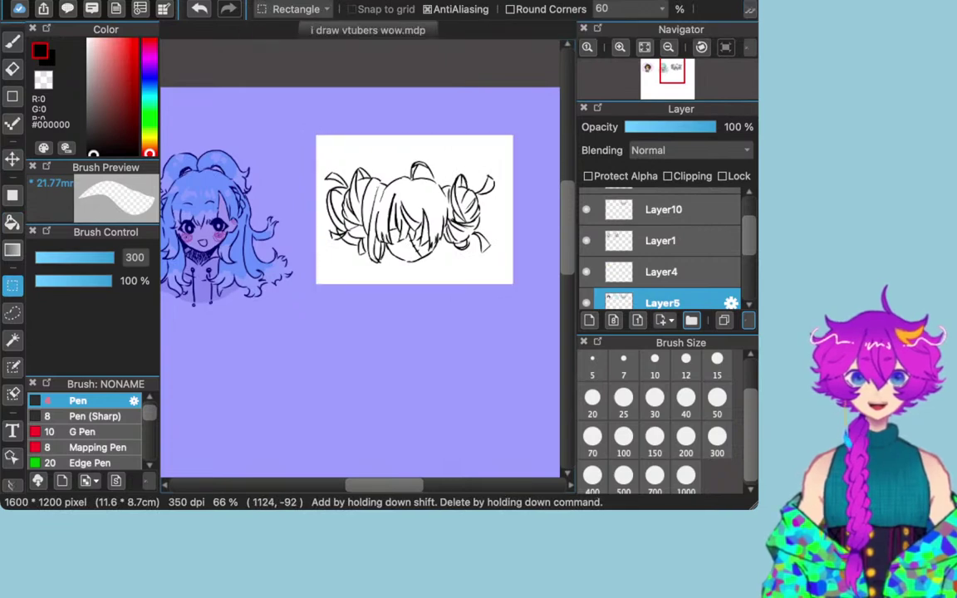
left_click(750, 10)
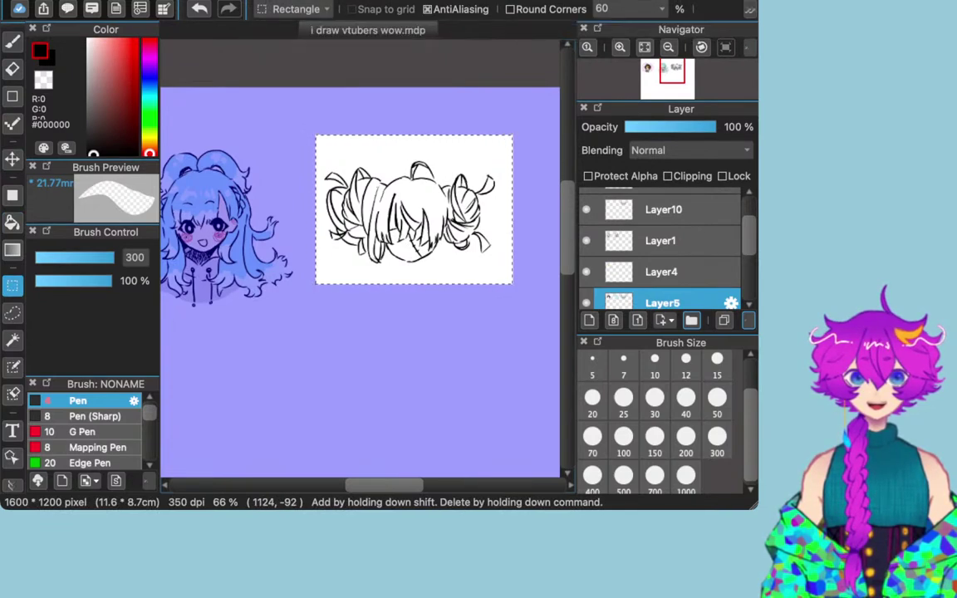
left_click(750, 10)
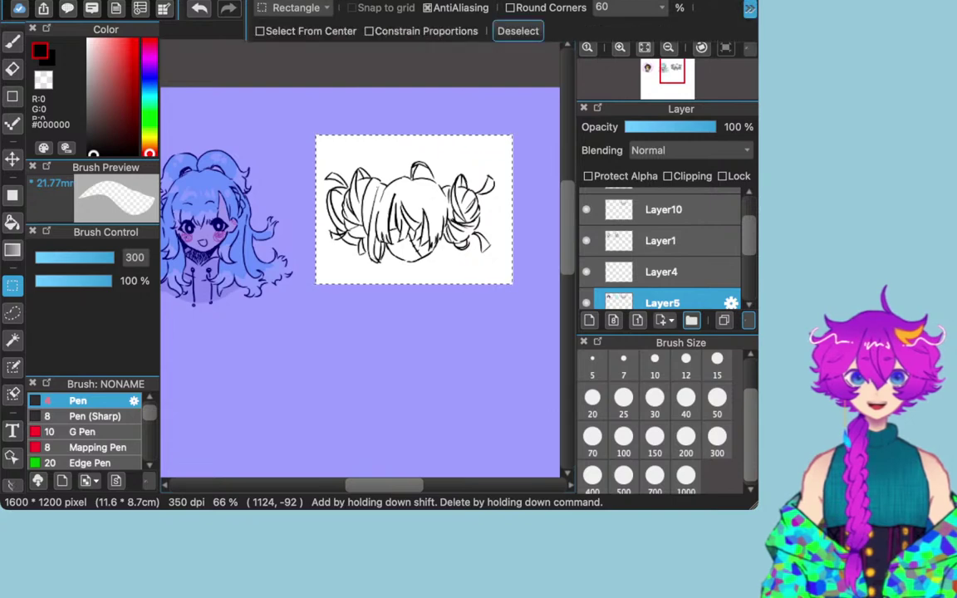
left_click(518, 31)
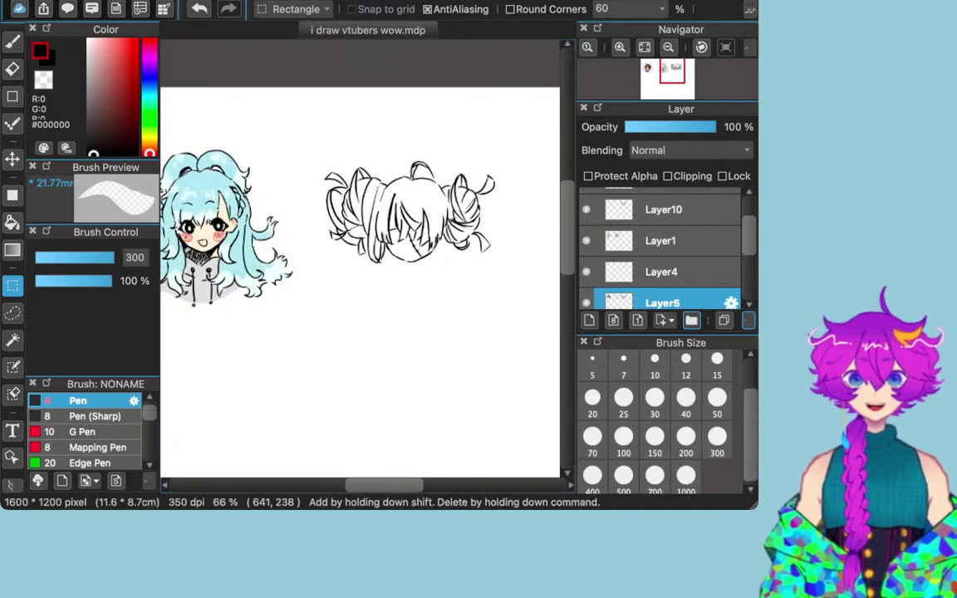
Step: Check which artwork Layer5 holds by toggling its visibility
left_click(13, 68)
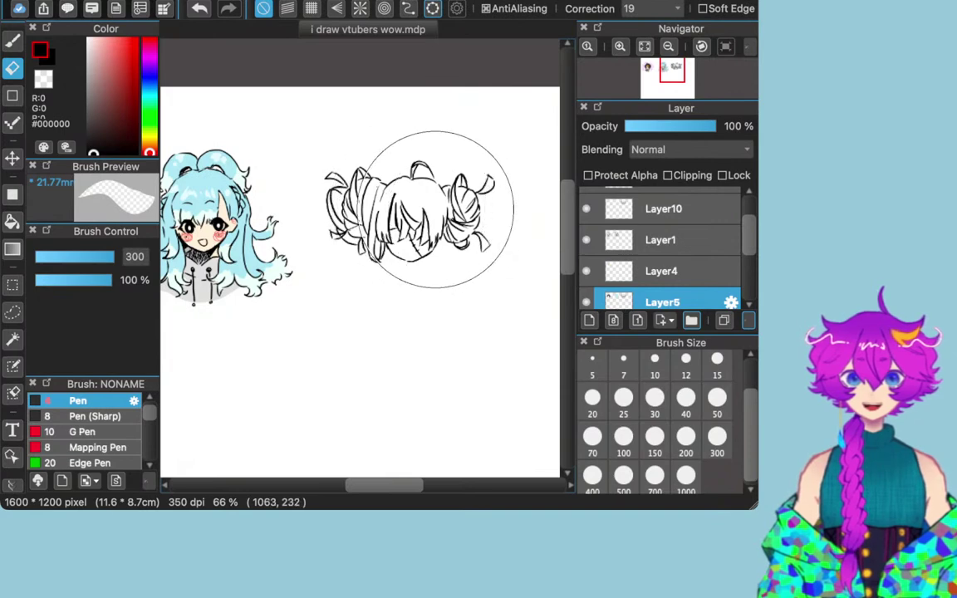
scroll(662, 249, "down", 2)
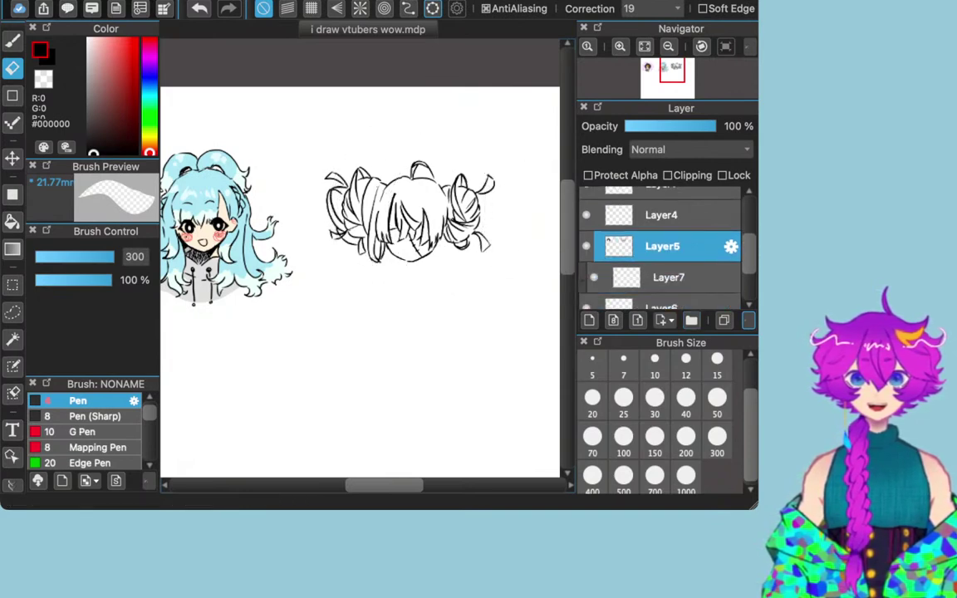
left_click(586, 253)
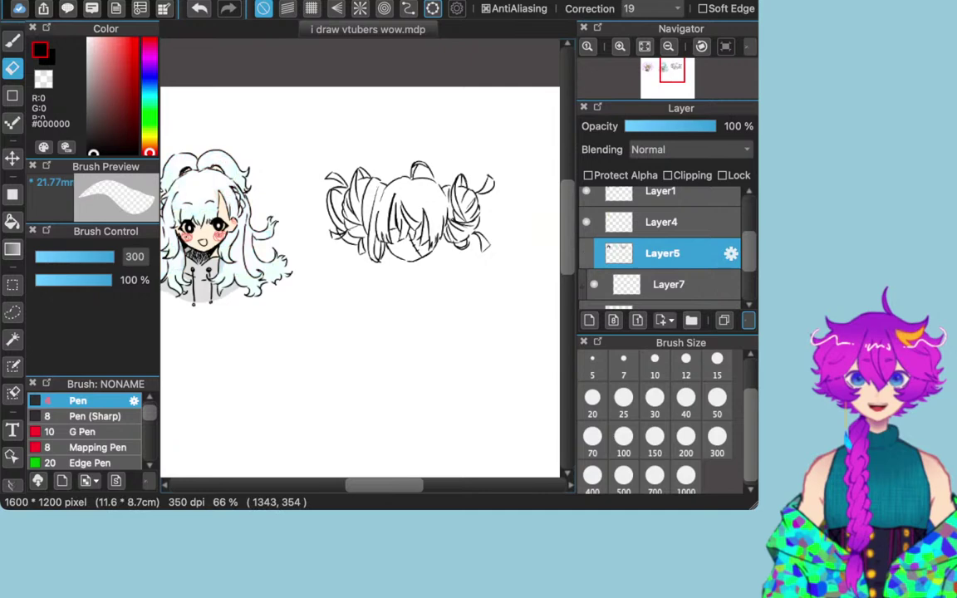
left_click(586, 254)
left_click(586, 253)
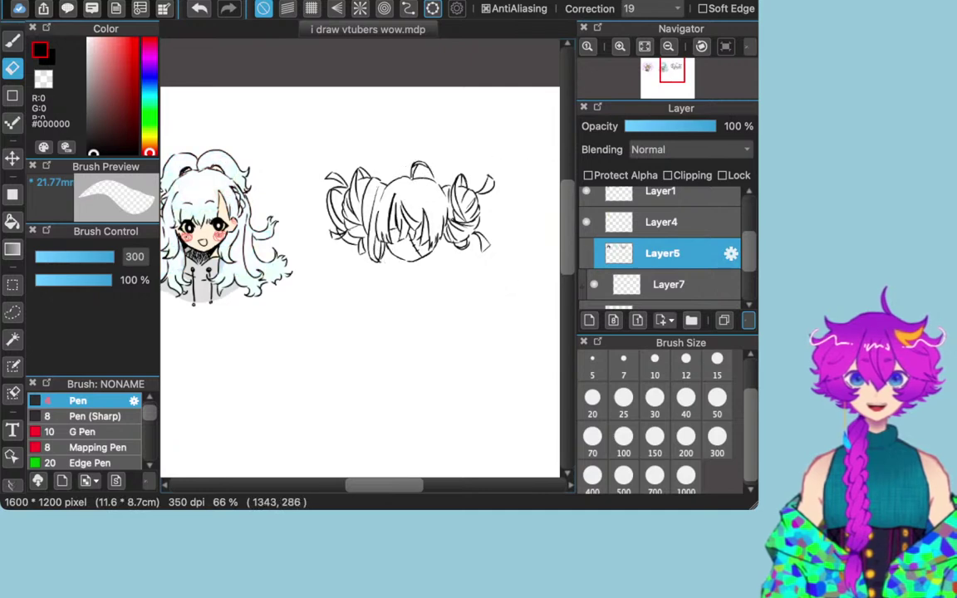
left_click(587, 253)
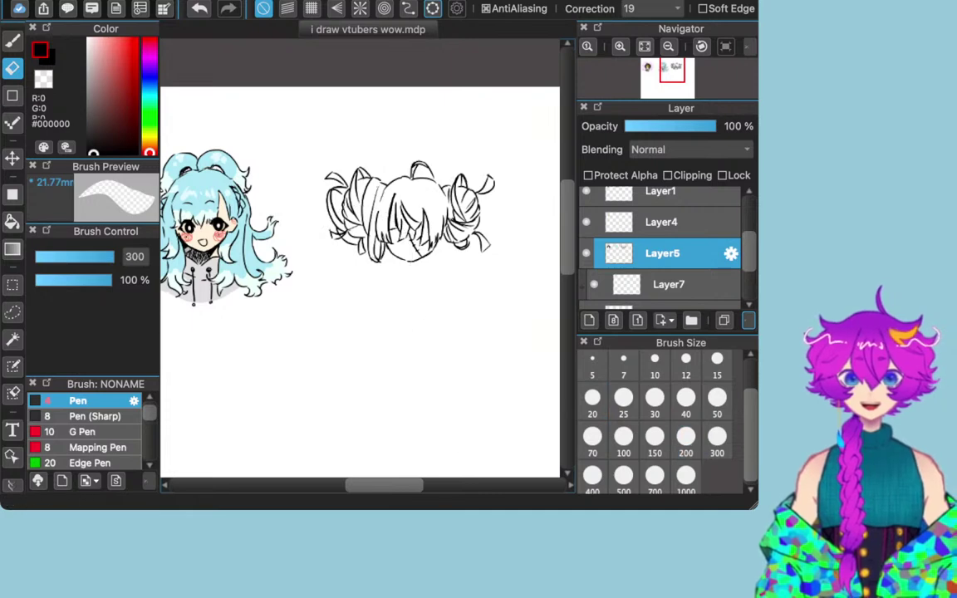
Step: Reduce the eraser size to 50
key("bracketleft")
key("bracketleft")
key("bracketleft")
key("bracketleft")
key("bracketleft")
key("bracketleft")
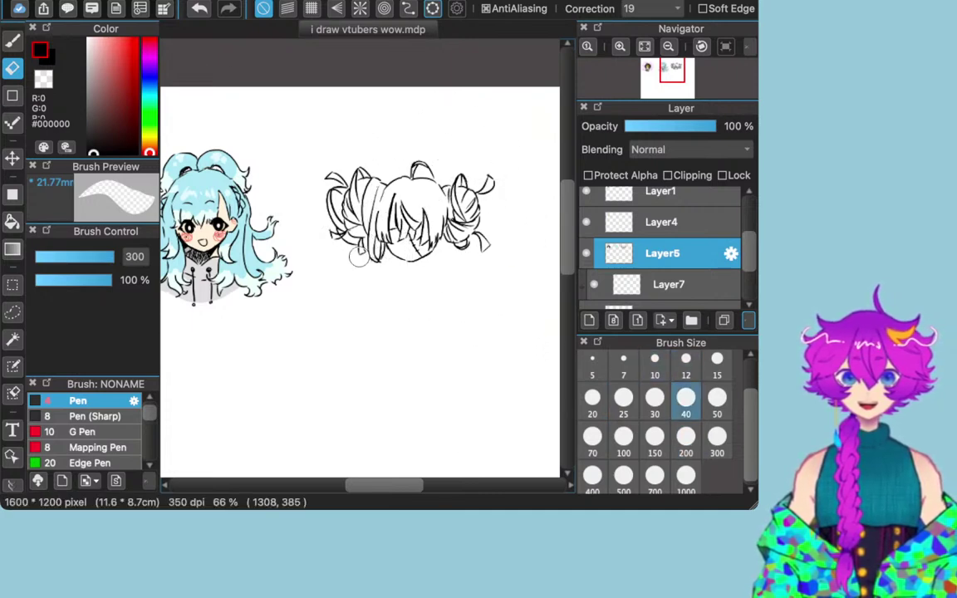
left_click(717, 402)
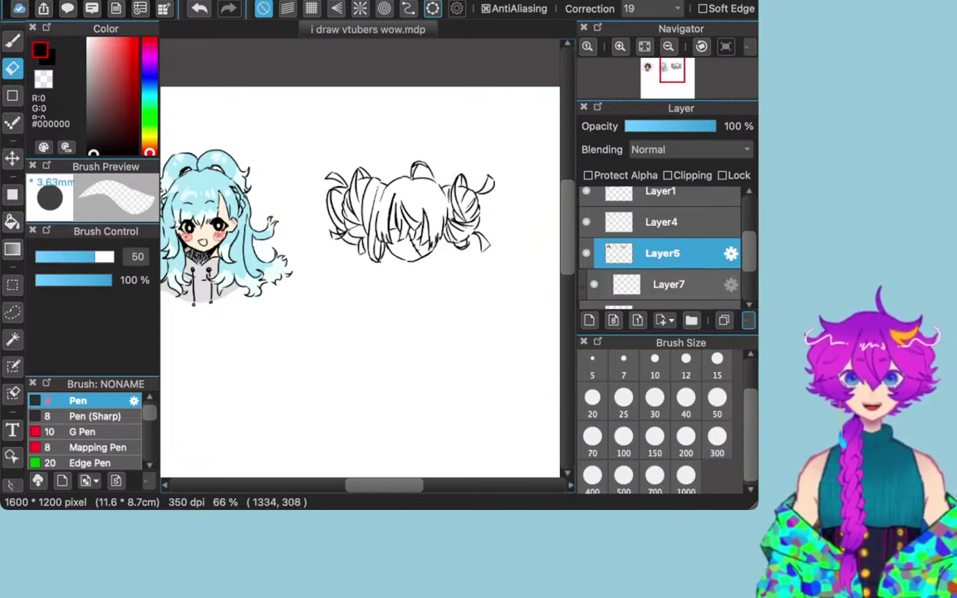
Step: Hide Layer1 to check which line art it holds, keeping Layer5 as the active layer
scroll(665, 249, "up", 3)
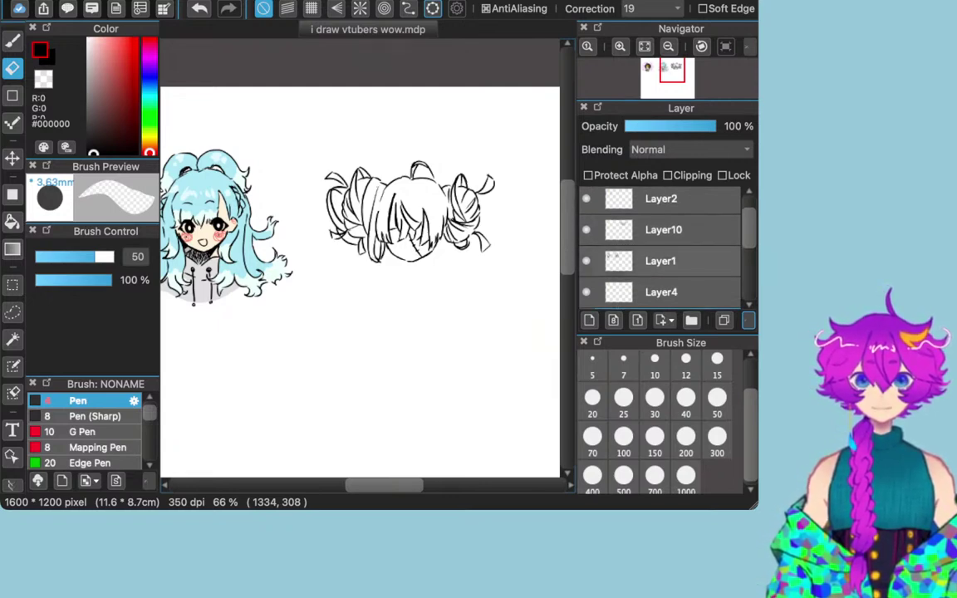
left_click(662, 262)
scroll(665, 249, "down", 1)
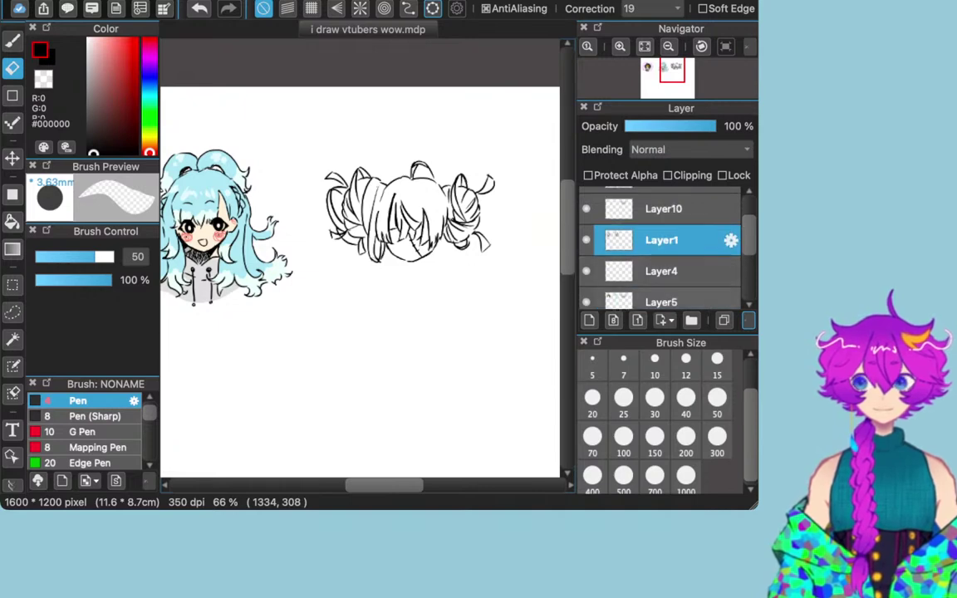
left_click(662, 301)
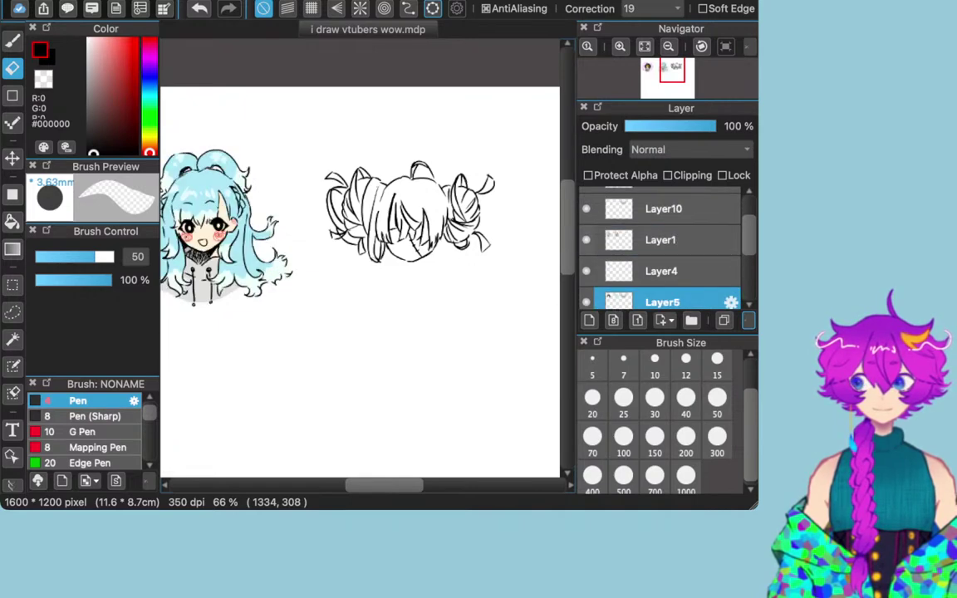
left_click(585, 239)
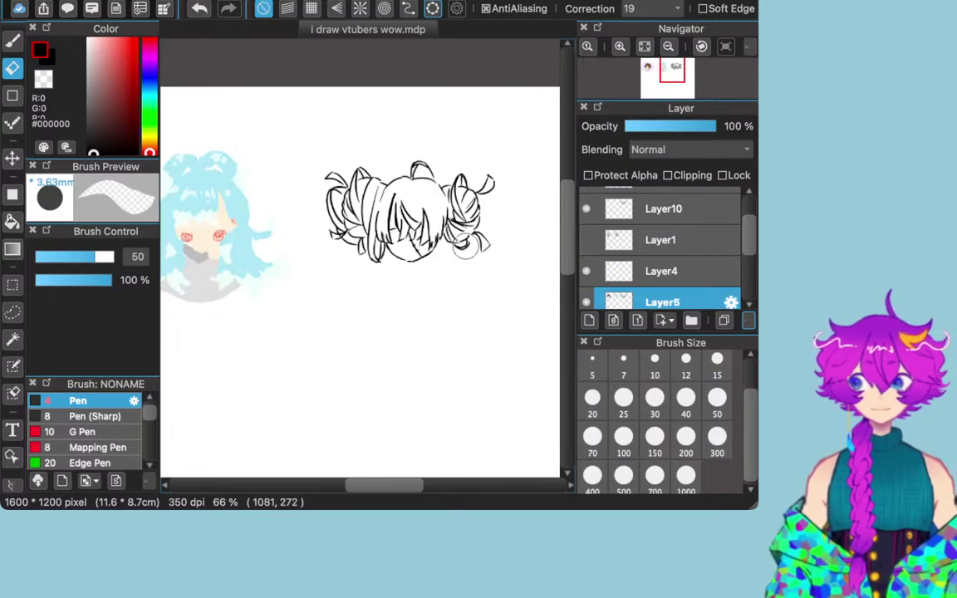
Step: Make a rectangular selection around the new chibi's whole head line art
left_click(13, 158)
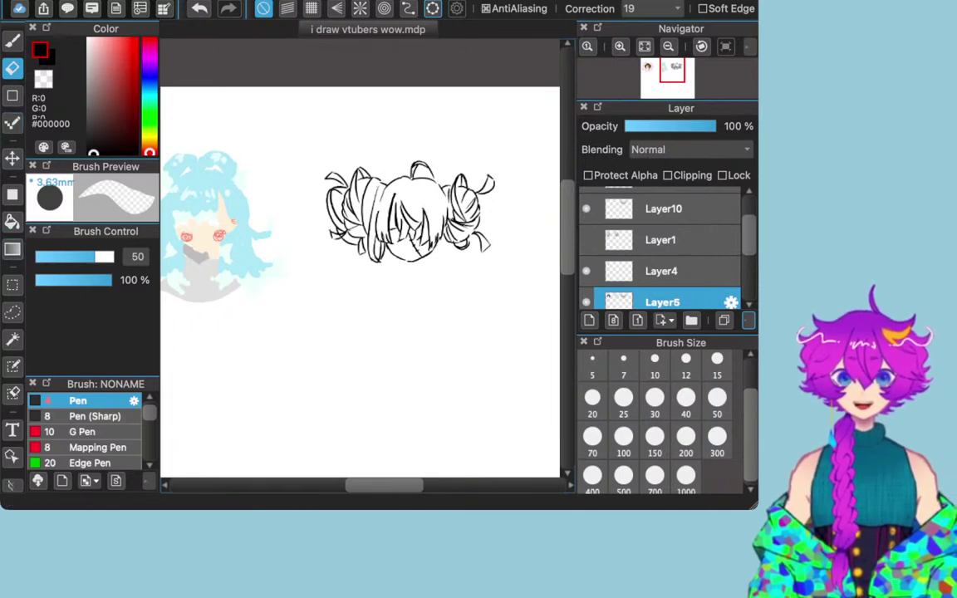
left_click(13, 285)
mouse_move(309, 139)
left_mouse_down()
mouse_move(395, 321)
mouse_move(548, 281)
mouse_move(507, 279)
left_mouse_up()
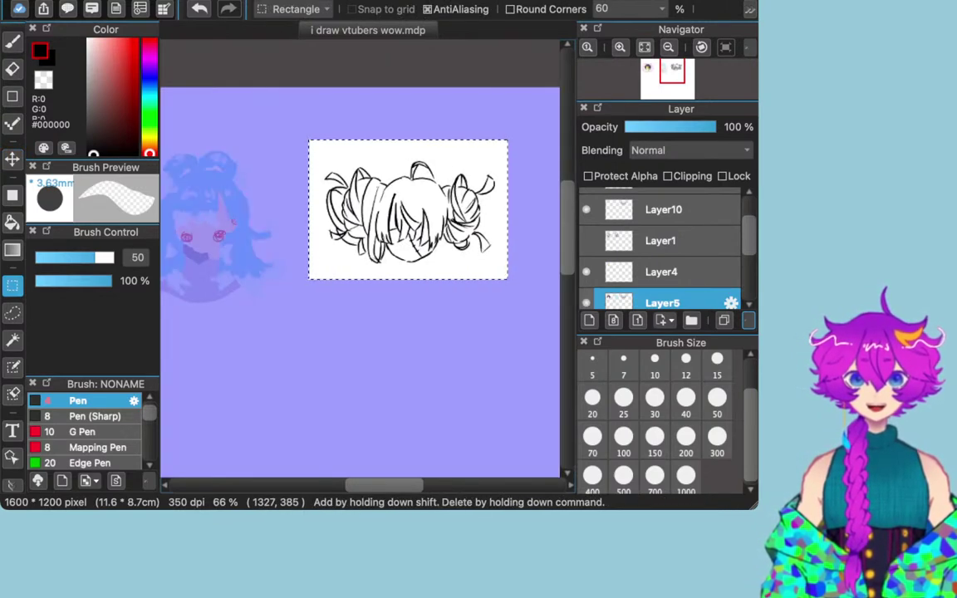
Step: Show Layer1 again, hide Layer10 and check the head lines on Layer5 by toggling its visibility
left_click(586, 302)
left_click(586, 303)
left_click(586, 303)
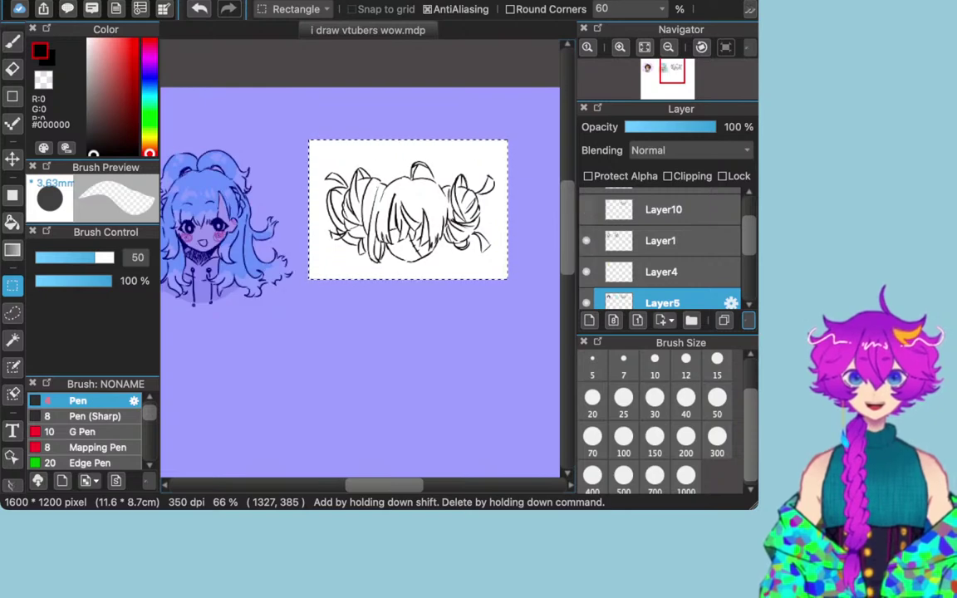
left_click(586, 302)
left_click(587, 303)
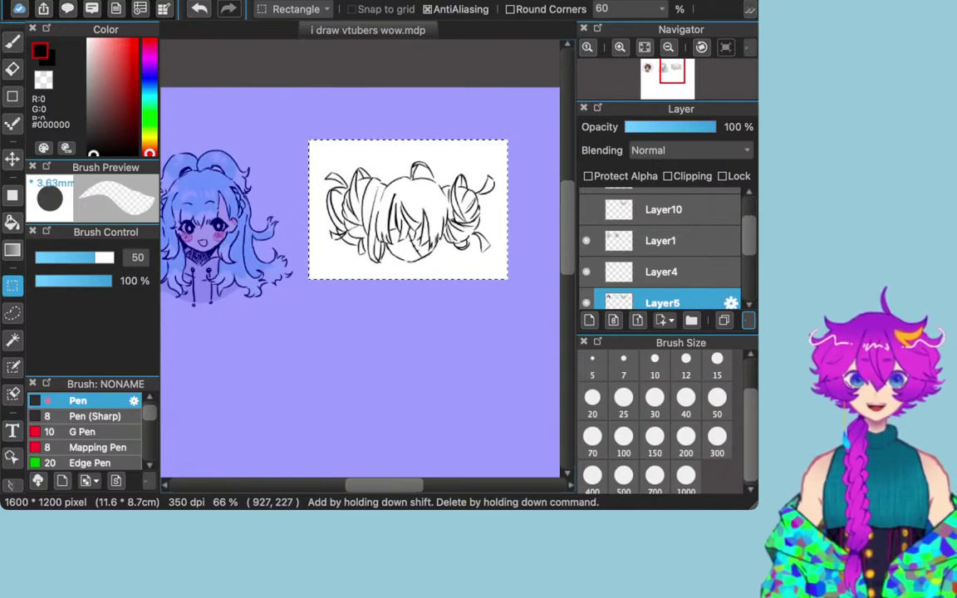
Step: Remove the selected head line art from Layer5 and clear the selection
left_click(261, 83)
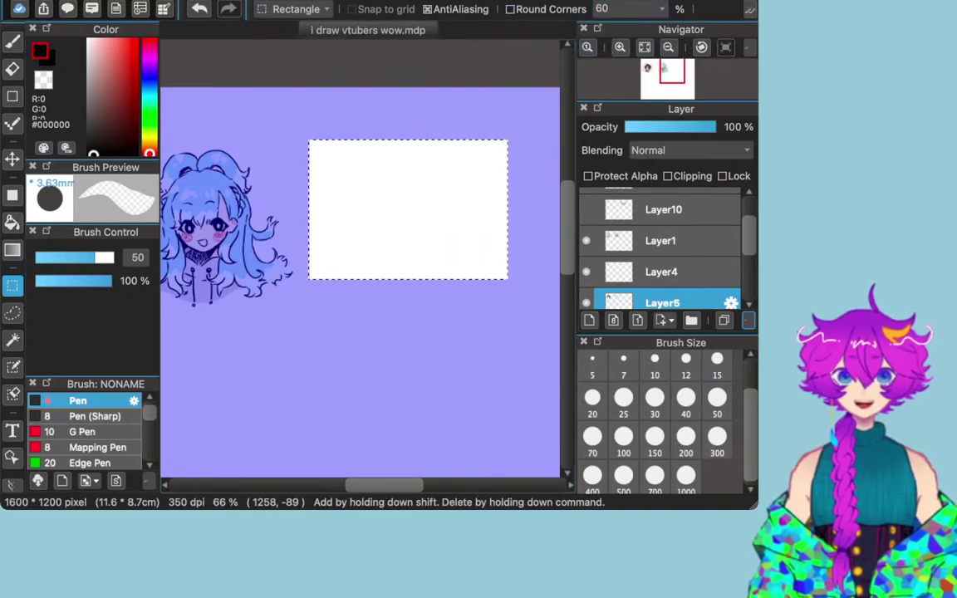
left_click(750, 9)
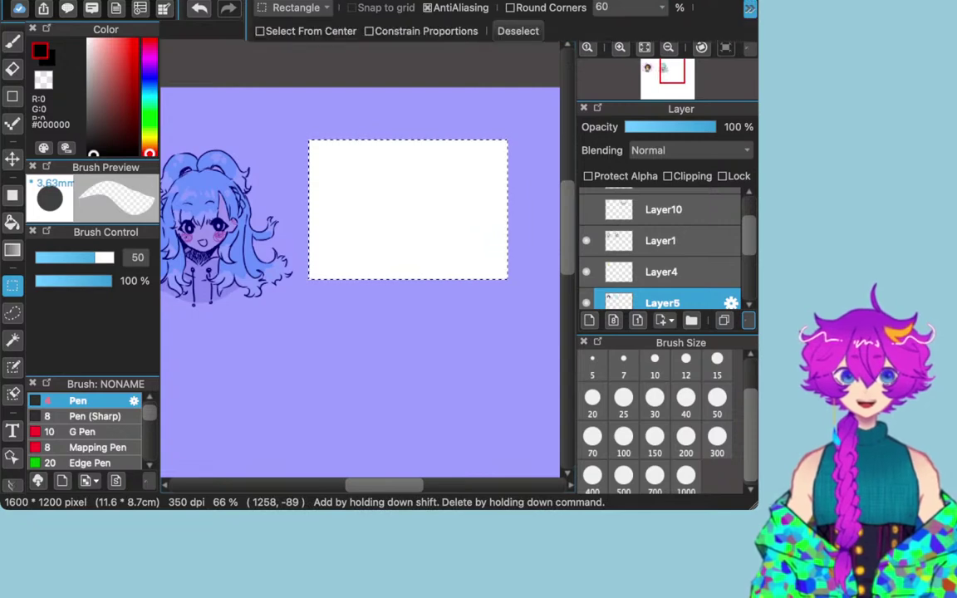
left_click(749, 8)
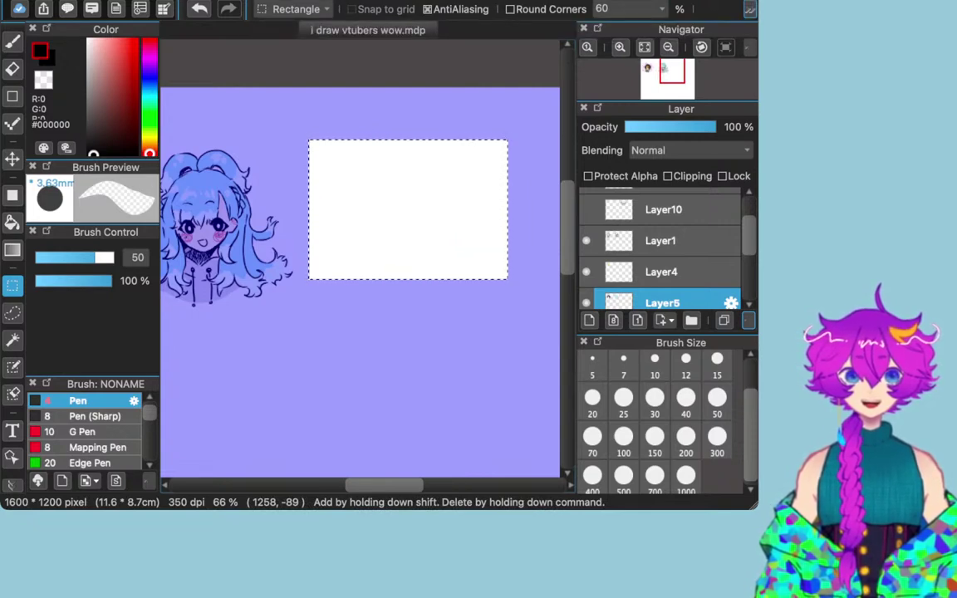
left_click(749, 8)
left_click(517, 31)
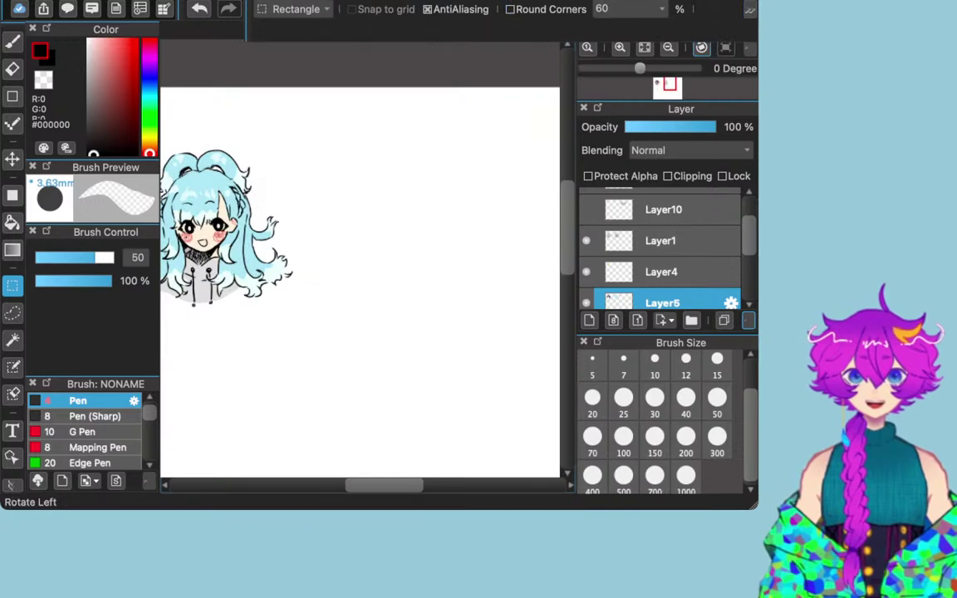
left_click(750, 8)
Step: Show Layer10 again and make it the active layer
left_click(664, 210)
left_click(587, 209)
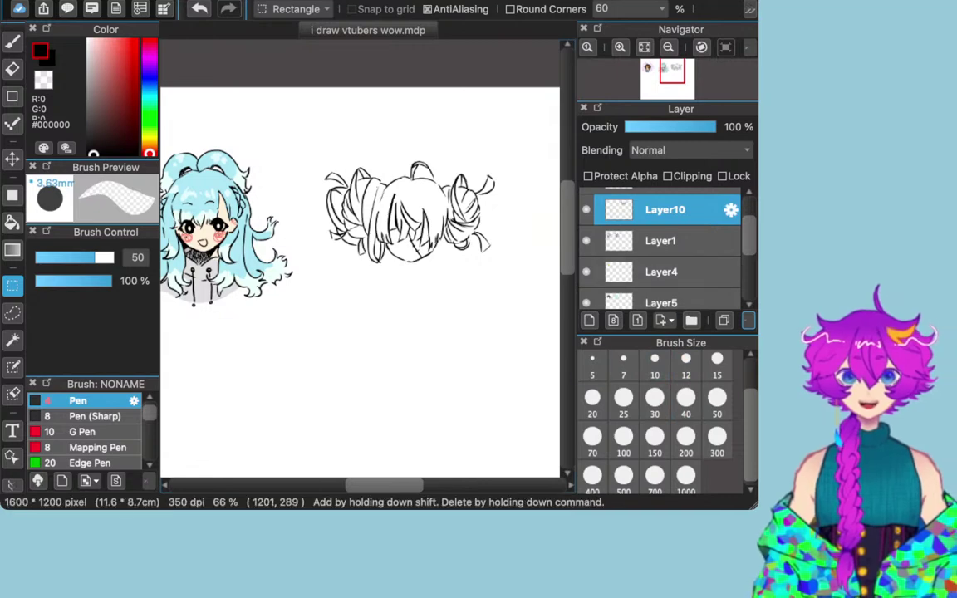
Step: Erase the lower strands at the right side of the bangs on Layer10 with a size 30 eraser
scroll(419, 237, "up", 2)
scroll(419, 237, "down", 2)
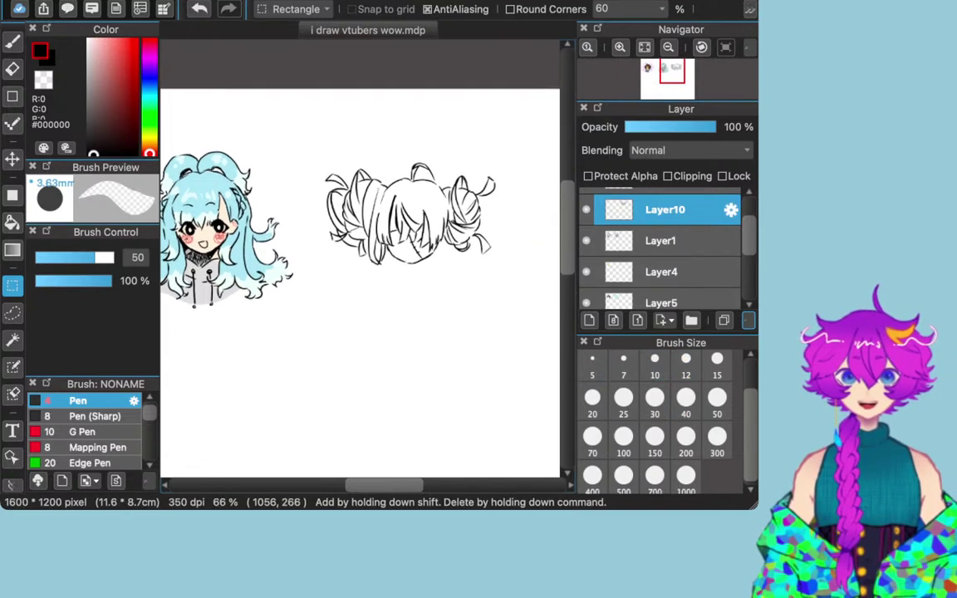
scroll(419, 237, "up", 5)
scroll(419, 236, "down", 4)
scroll(419, 237, "right", 1)
scroll(382, 220, "left", 2)
scroll(407, 228, "up", 2)
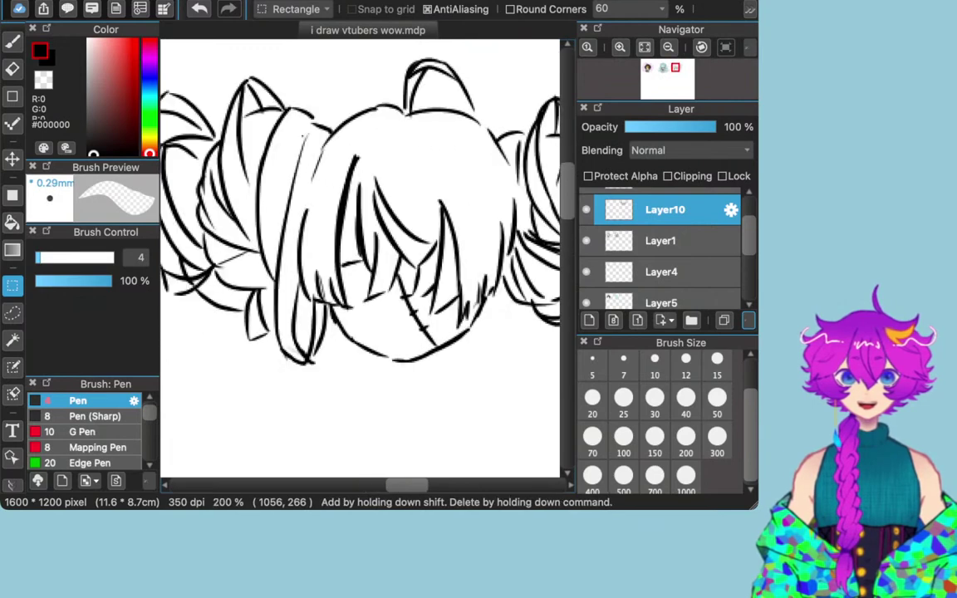
scroll(407, 228, "up", 2)
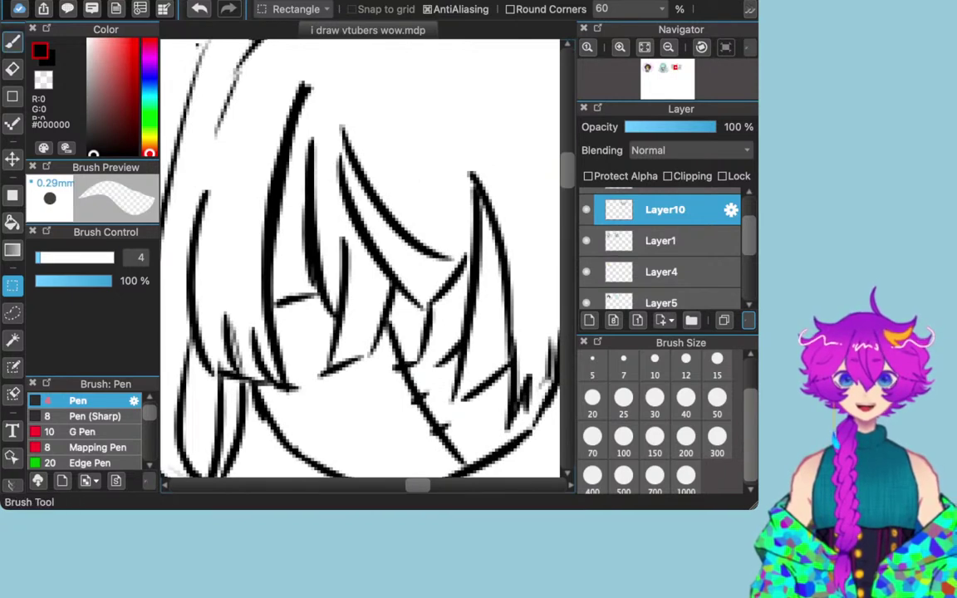
left_click(12, 41)
mouse_move(358, 257)
left_mouse_down()
mouse_move(437, 257)
mouse_move(376, 257)
left_mouse_up()
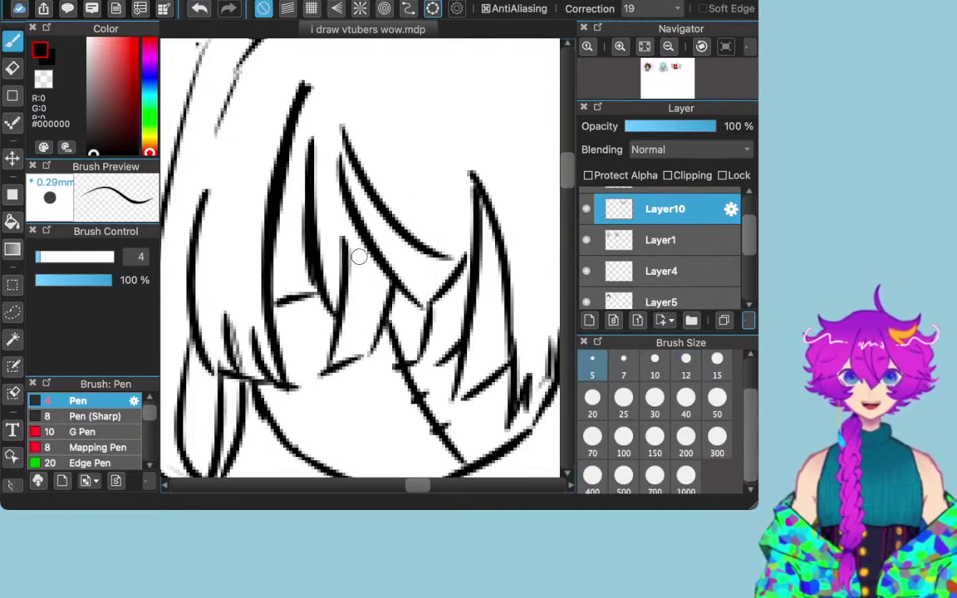
left_click(12, 68)
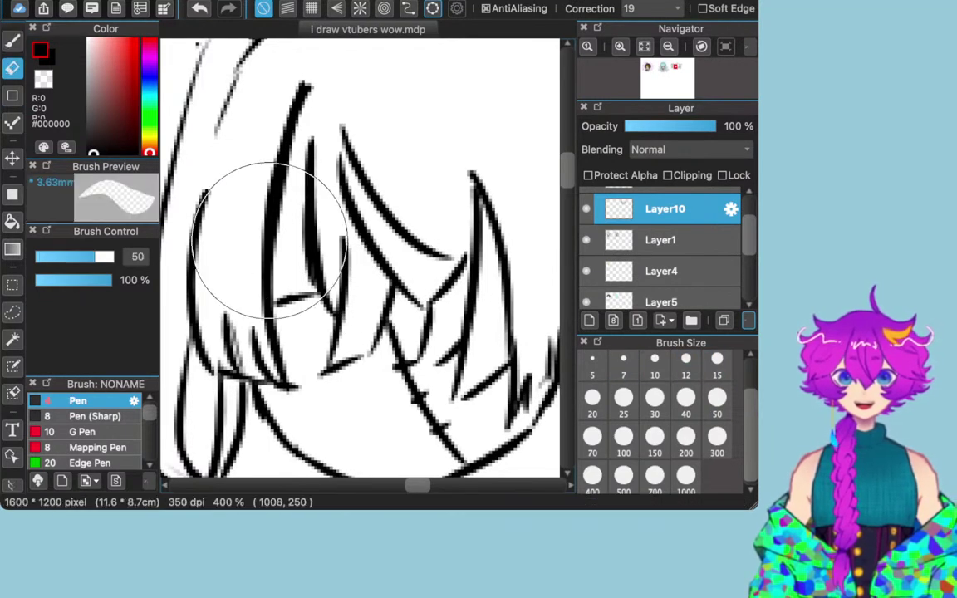
key("bracketleft")
key("bracketright")
key("bracketleft")
mouse_move(490, 319)
left_mouse_down()
mouse_move(465, 336)
mouse_move(489, 303)
mouse_move(441, 336)
mouse_move(490, 351)
mouse_move(503, 309)
mouse_move(454, 314)
mouse_move(467, 371)
mouse_move(496, 347)
mouse_move(457, 369)
mouse_move(476, 346)
left_mouse_up()
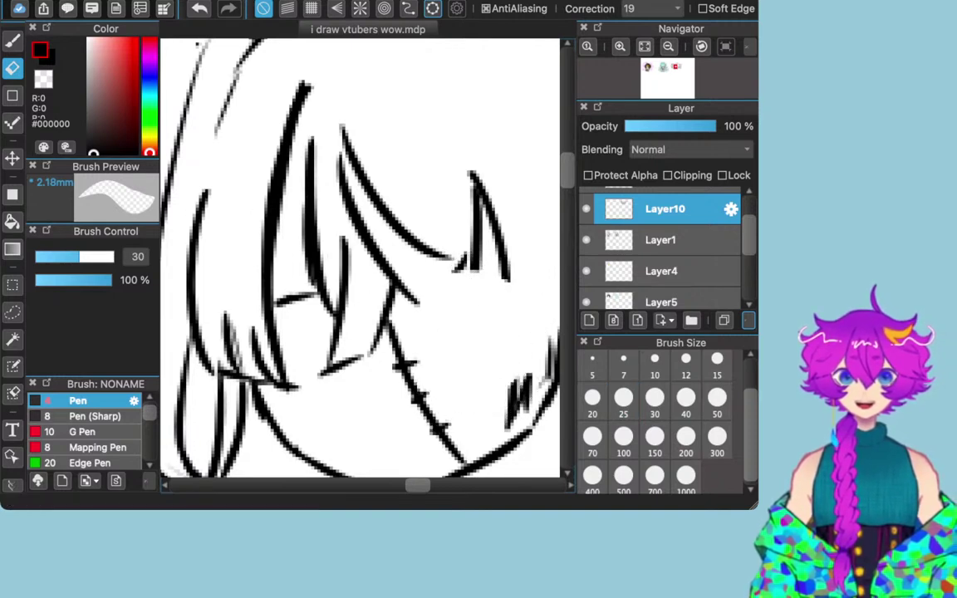
Step: Redraw the lower strand tips at the right of the bangs with the size 4 Pen, undoing the trial eyelid arc
left_click(12, 40)
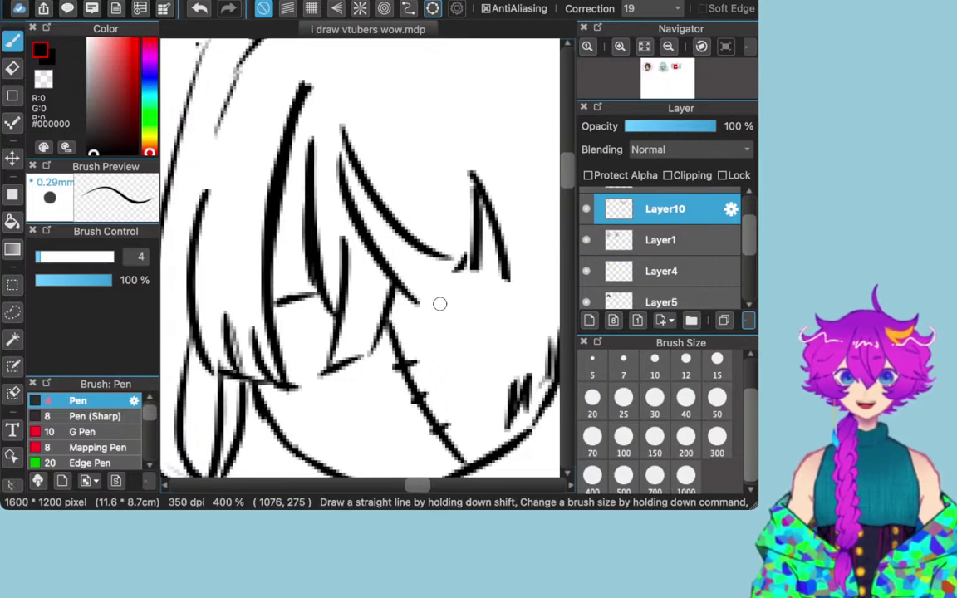
mouse_move(392, 287)
left_mouse_down()
mouse_move(423, 301)
mouse_move(469, 268)
mouse_move(456, 331)
mouse_move(415, 337)
mouse_move(455, 324)
mouse_move(486, 273)
mouse_move(540, 315)
left_mouse_up()
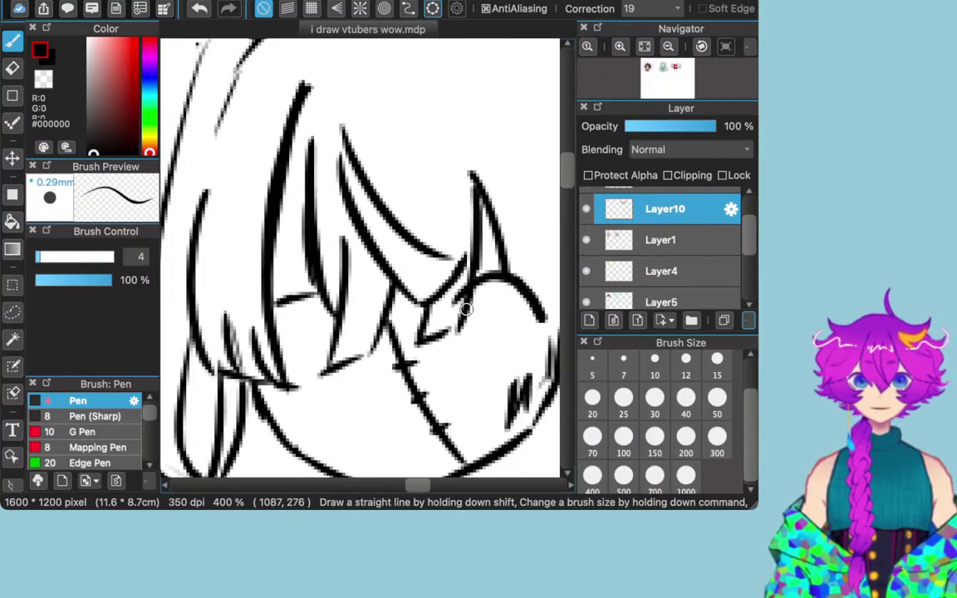
mouse_move(456, 305)
left_mouse_down()
mouse_move(479, 283)
mouse_move(513, 287)
mouse_move(533, 308)
left_mouse_up()
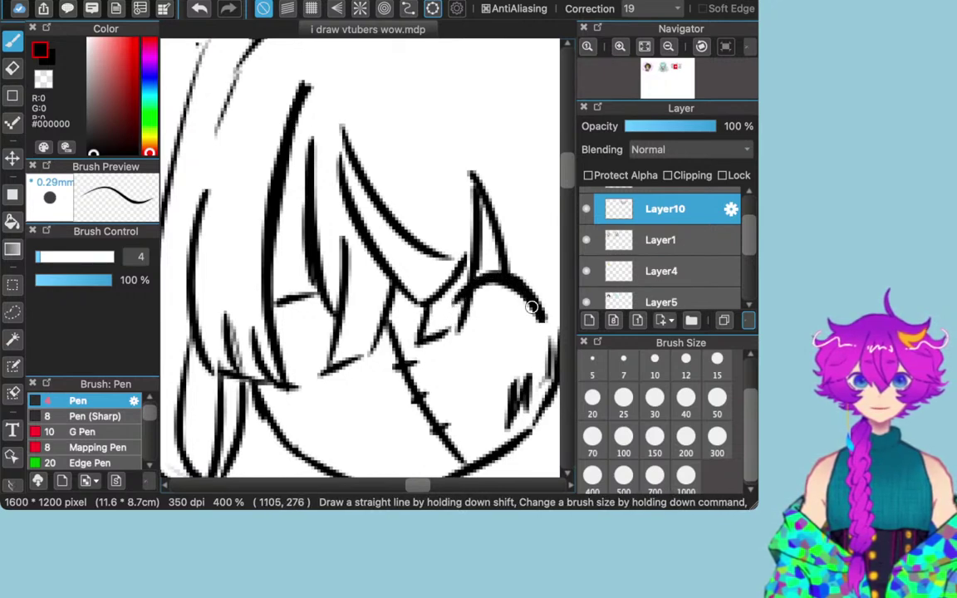
scroll(532, 308, "right", 3)
scroll(532, 308, "down", 1)
key("super+z")
key("super+z")
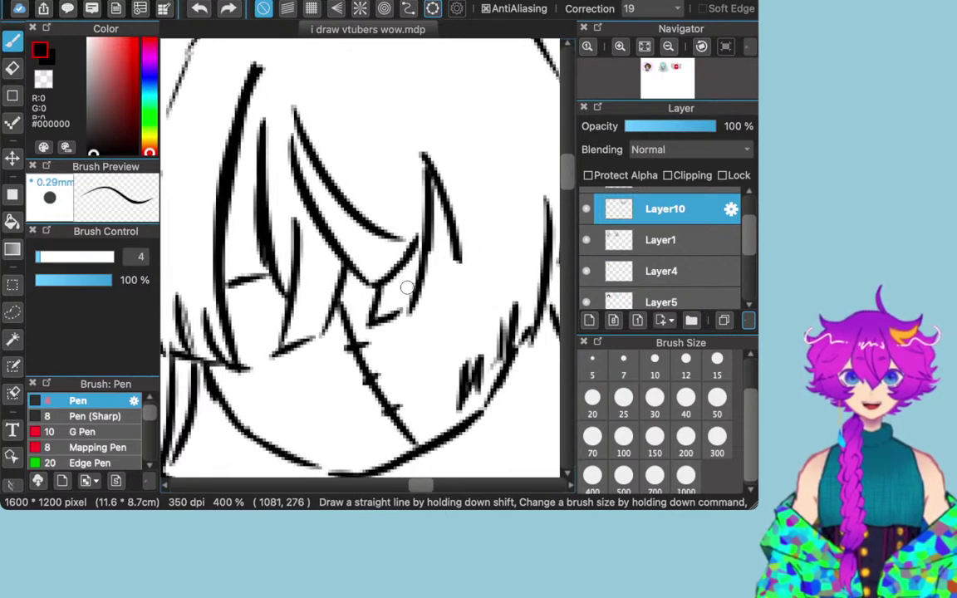
Step: Draw the eye on the face's right side with a filled iris and white highlight, and add short eyebrow strokes above both eye positions
mouse_move(407, 289)
left_mouse_down()
mouse_move(436, 266)
mouse_move(449, 275)
mouse_move(415, 277)
mouse_move(462, 263)
mouse_move(494, 272)
mouse_move(442, 270)
mouse_move(403, 304)
mouse_move(420, 277)
mouse_move(453, 265)
mouse_move(487, 271)
mouse_move(501, 283)
mouse_move(500, 298)
mouse_move(459, 342)
left_mouse_up()
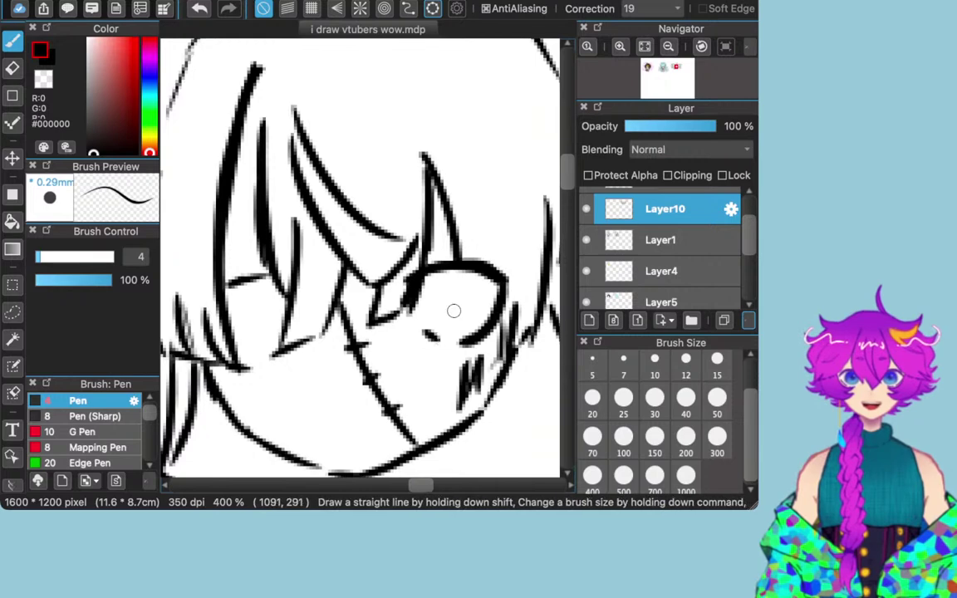
mouse_move(451, 275)
left_mouse_down()
mouse_move(430, 326)
mouse_move(465, 331)
mouse_move(483, 305)
mouse_move(476, 277)
mouse_move(448, 275)
mouse_move(433, 313)
mouse_move(464, 332)
mouse_move(472, 285)
mouse_move(433, 313)
mouse_move(468, 288)
mouse_move(446, 321)
mouse_move(465, 283)
mouse_move(457, 321)
mouse_move(470, 297)
mouse_move(449, 320)
left_mouse_up()
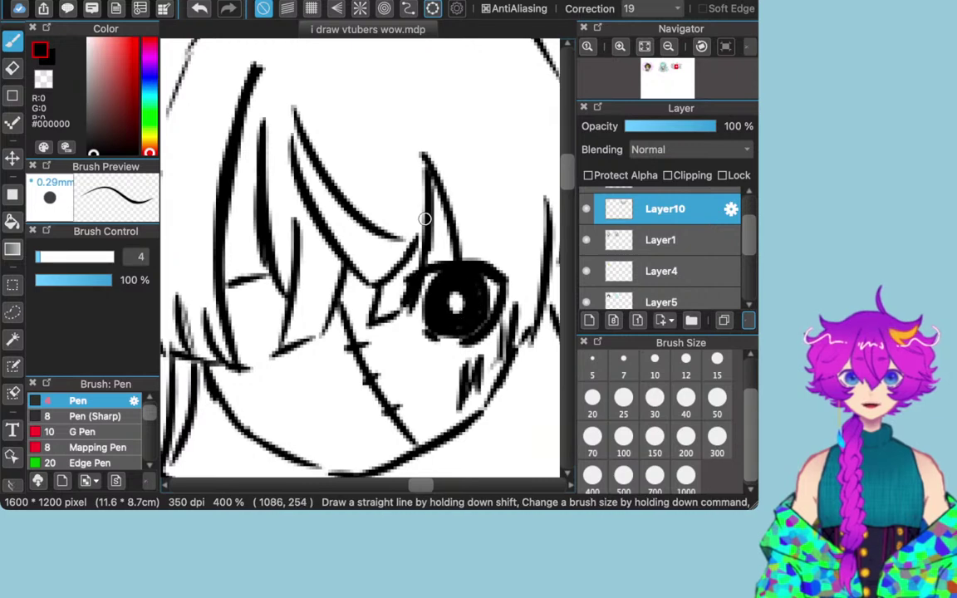
left_click_drag(418, 216, 463, 214)
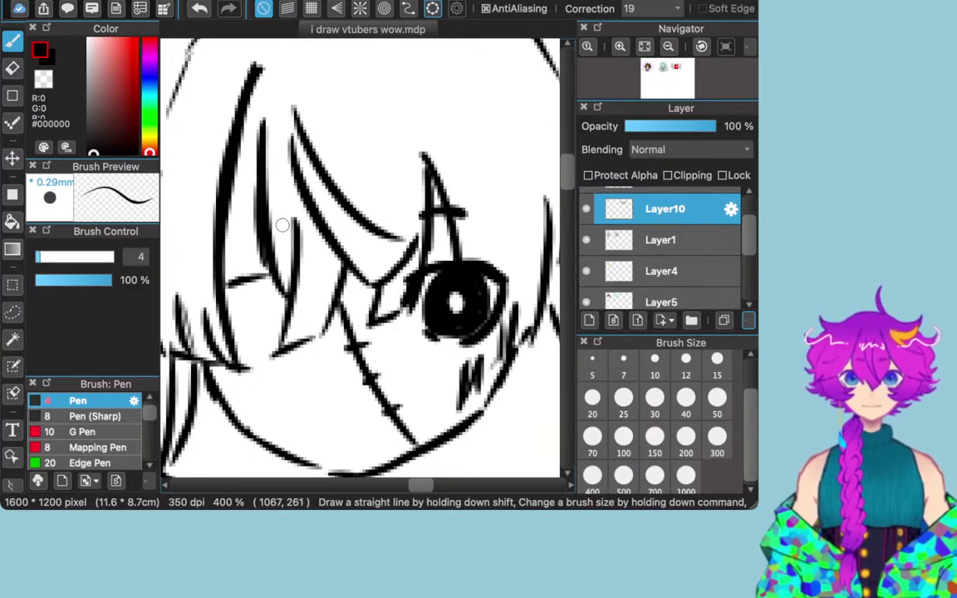
left_click_drag(242, 205, 279, 205)
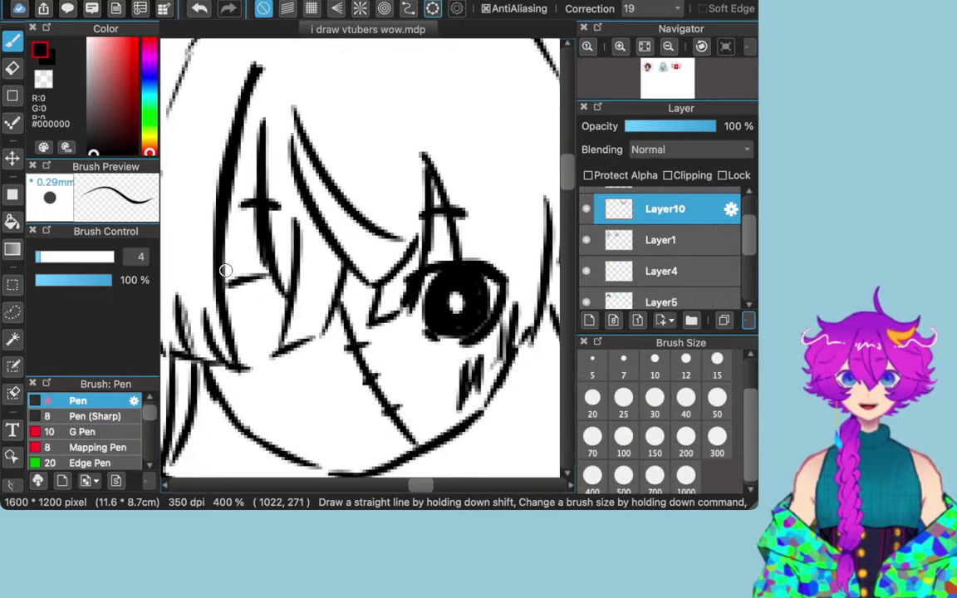
Step: Draw the matching eye on the face's left side with a filled iris and white highlight, and add pointed lashes to both eyes
left_click_drag(229, 270, 288, 277)
key("super+z")
mouse_move(221, 270)
left_mouse_down()
mouse_move(265, 265)
mouse_move(305, 284)
left_mouse_up()
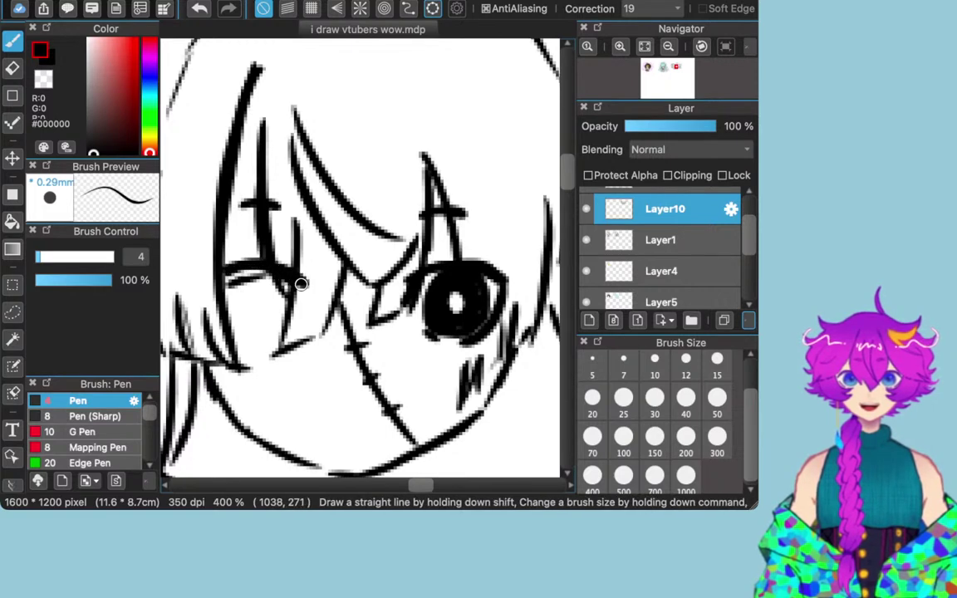
mouse_move(221, 272)
left_mouse_down()
mouse_move(218, 312)
mouse_move(207, 292)
mouse_move(206, 283)
mouse_move(224, 327)
mouse_move(243, 336)
mouse_move(216, 318)
mouse_move(262, 333)
left_mouse_up()
mouse_move(264, 277)
left_mouse_down()
mouse_move(240, 291)
mouse_move(257, 333)
mouse_move(287, 318)
mouse_move(288, 290)
mouse_move(269, 272)
mouse_move(242, 300)
mouse_move(277, 327)
mouse_move(280, 284)
mouse_move(255, 285)
mouse_move(273, 324)
mouse_move(280, 292)
mouse_move(252, 286)
mouse_move(273, 320)
mouse_move(266, 280)
mouse_move(259, 319)
left_mouse_up()
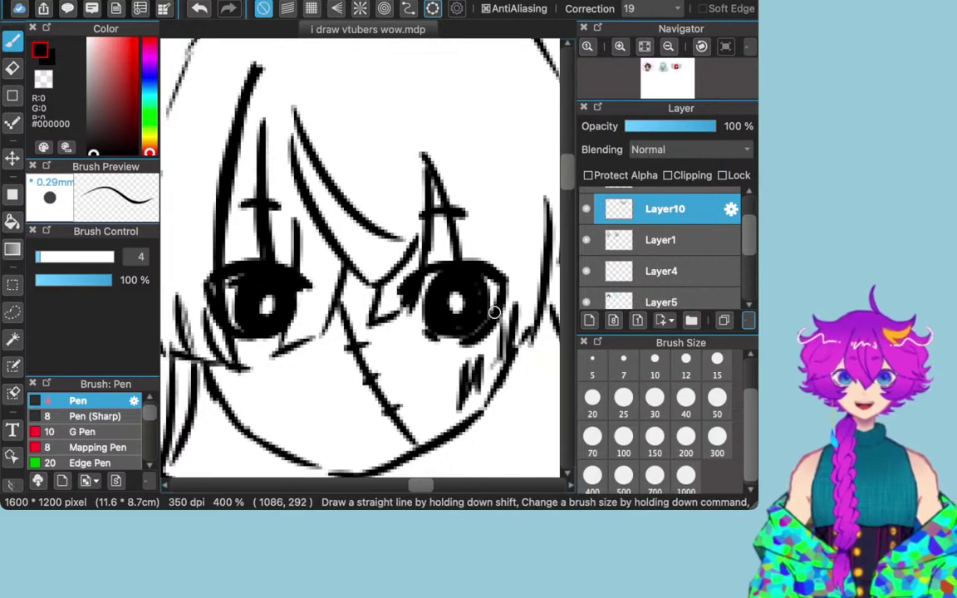
mouse_move(228, 252)
left_mouse_down()
mouse_move(238, 262)
mouse_move(207, 269)
mouse_move(226, 265)
mouse_move(200, 303)
mouse_move(216, 307)
left_mouse_up()
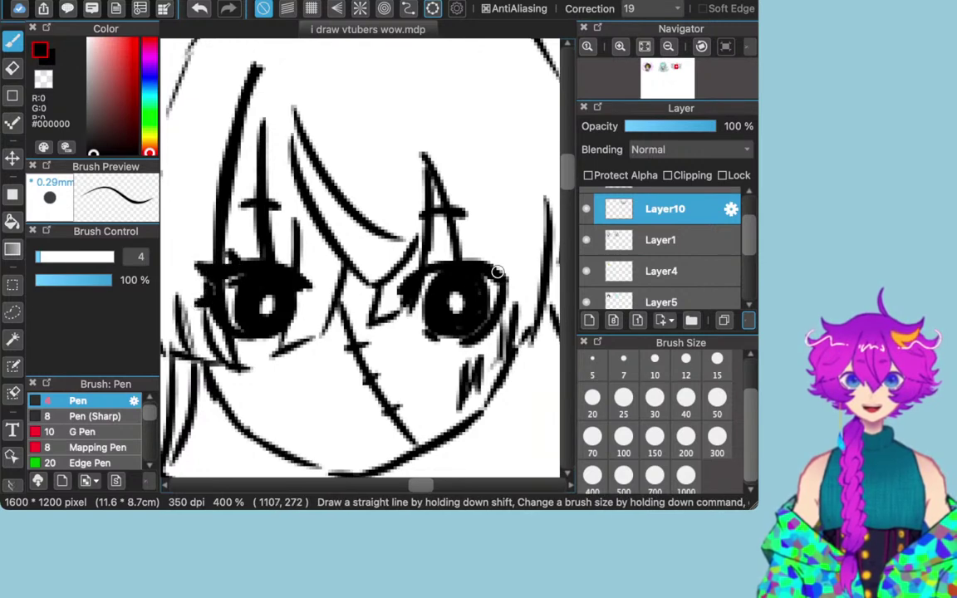
mouse_move(501, 271)
left_mouse_down()
mouse_move(516, 267)
mouse_move(502, 278)
mouse_move(482, 254)
mouse_move(482, 266)
left_mouse_up()
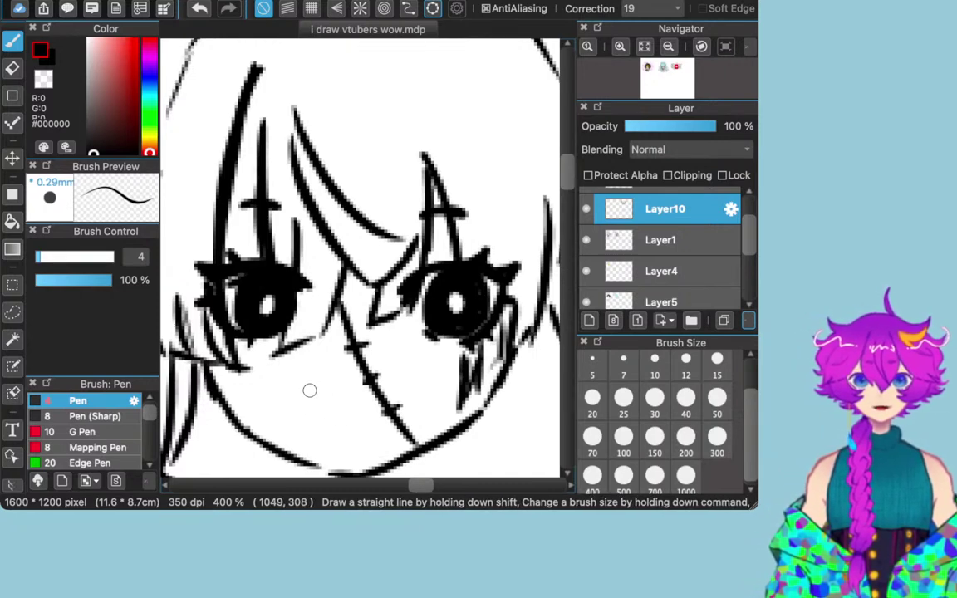
Step: Undo the trial mouth line and erase the middle of the stitched facial scar with the size 30 eraser
left_click_drag(300, 393, 376, 390)
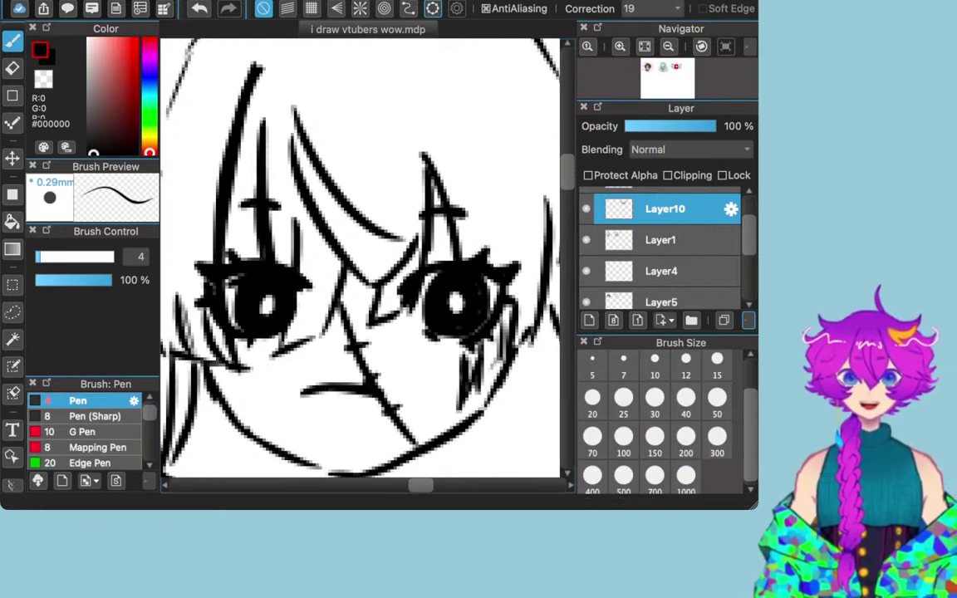
key("super+z")
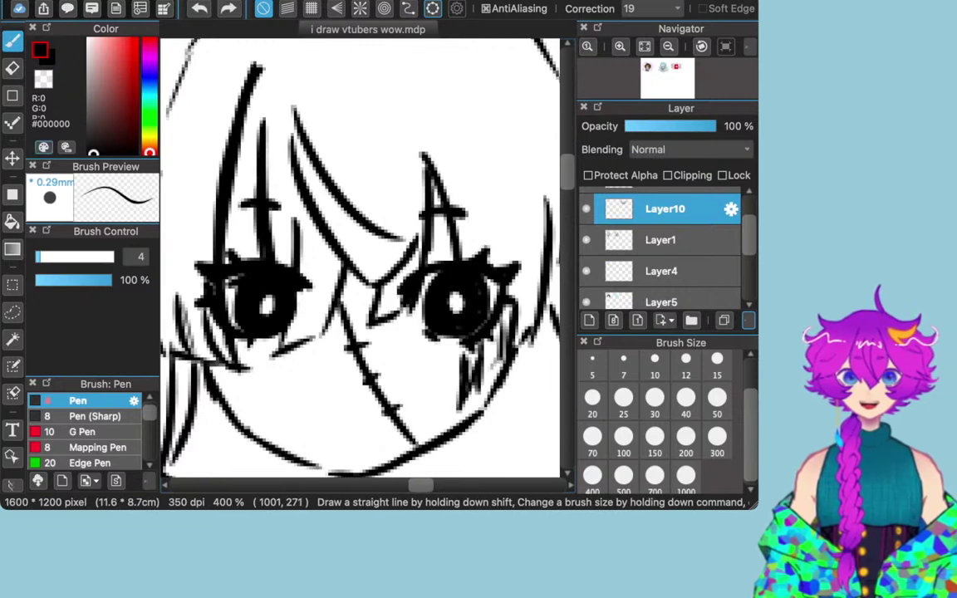
key("e")
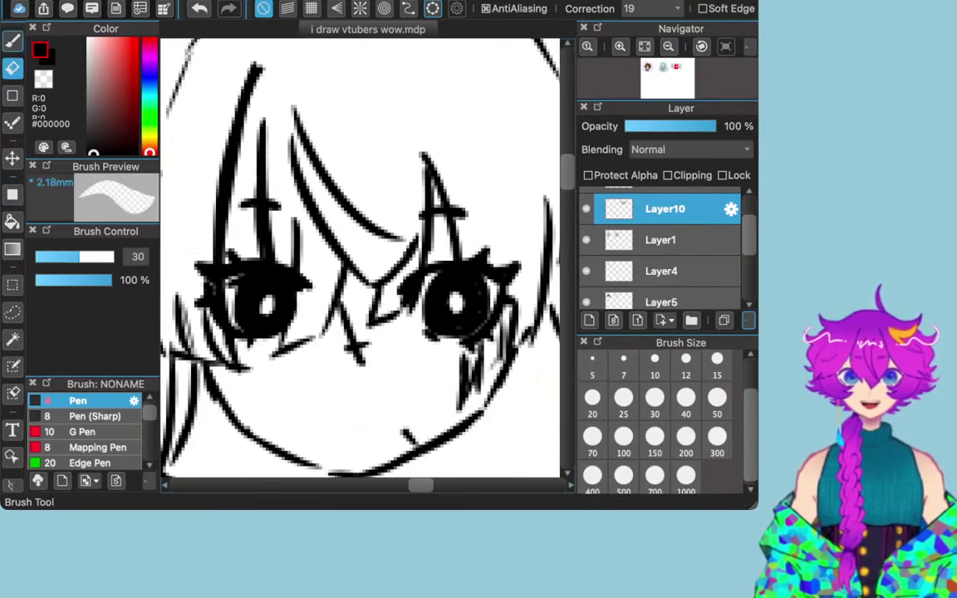
left_click(12, 39)
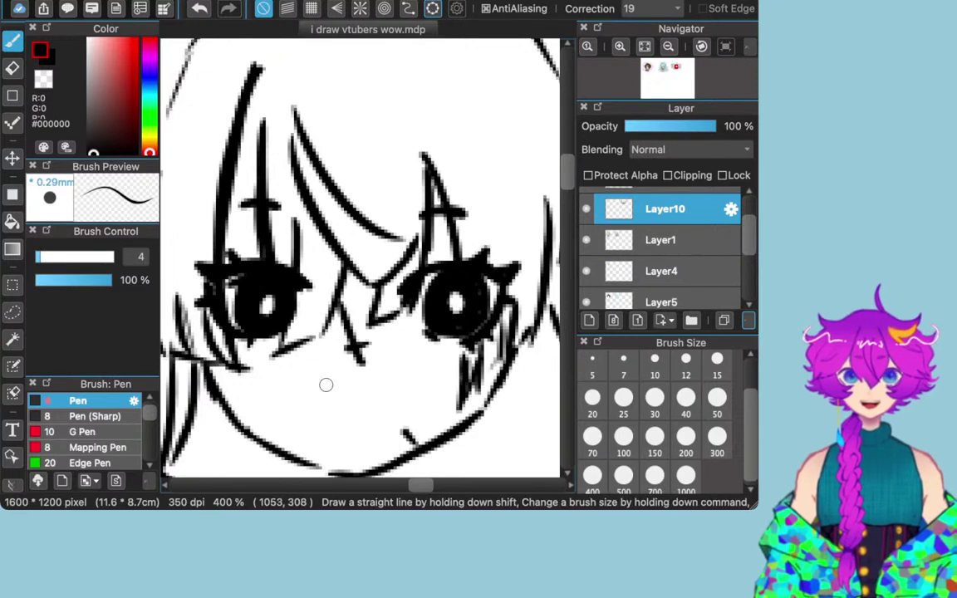
Step: Draw a wide open mouth with a nearly straight upper edge and a rounded lower edge, using the size 4 Pen
left_click_drag(320, 383, 379, 389)
key("super+z")
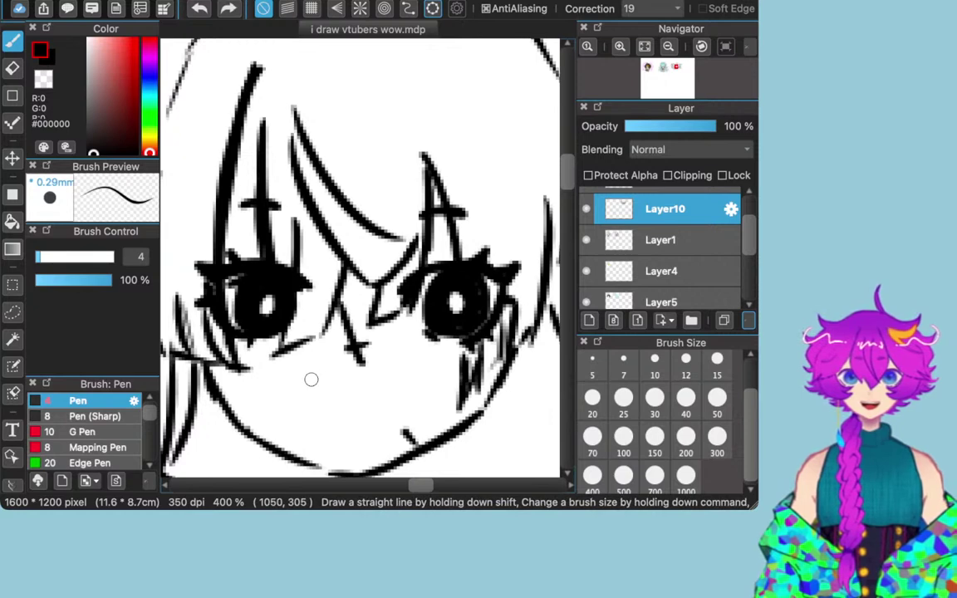
left_click_drag(303, 383, 392, 381)
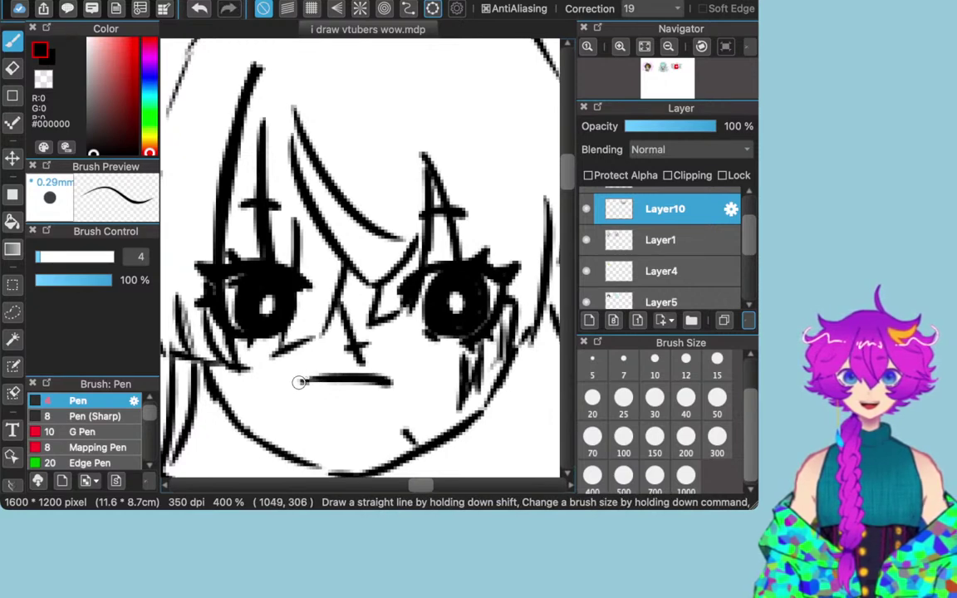
mouse_move(295, 383)
left_mouse_down()
mouse_move(322, 436)
mouse_move(348, 442)
mouse_move(374, 432)
mouse_move(388, 389)
left_mouse_up()
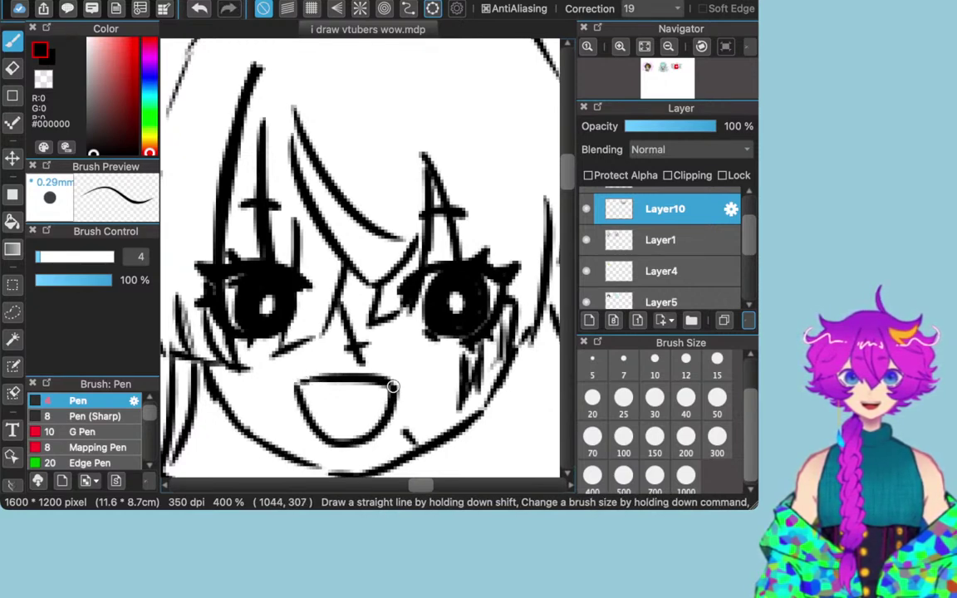
Step: Draw a small fang in each upper corner of the open mouth, undoing the trial teeth lines
left_click_drag(303, 395, 374, 392)
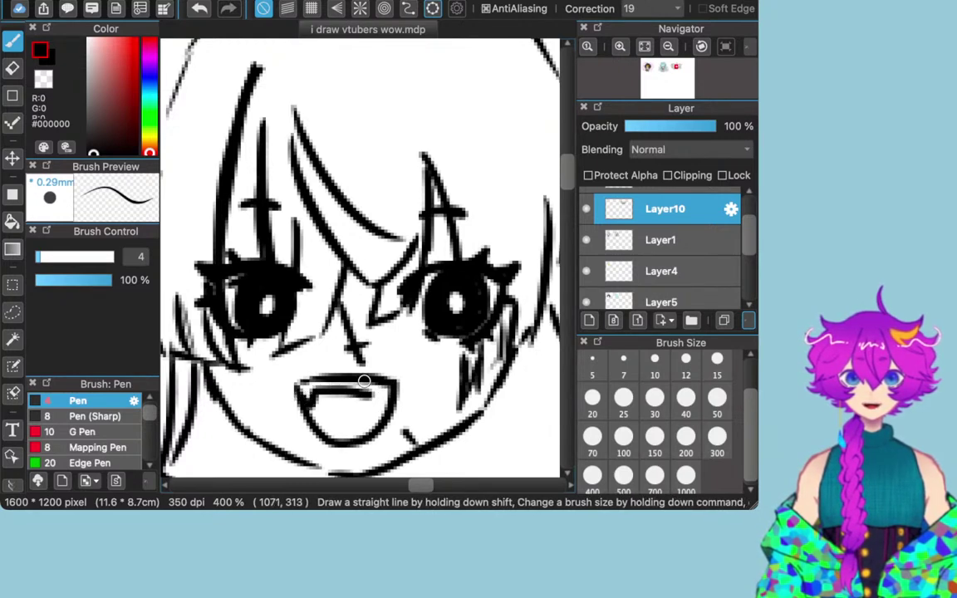
key("super+z")
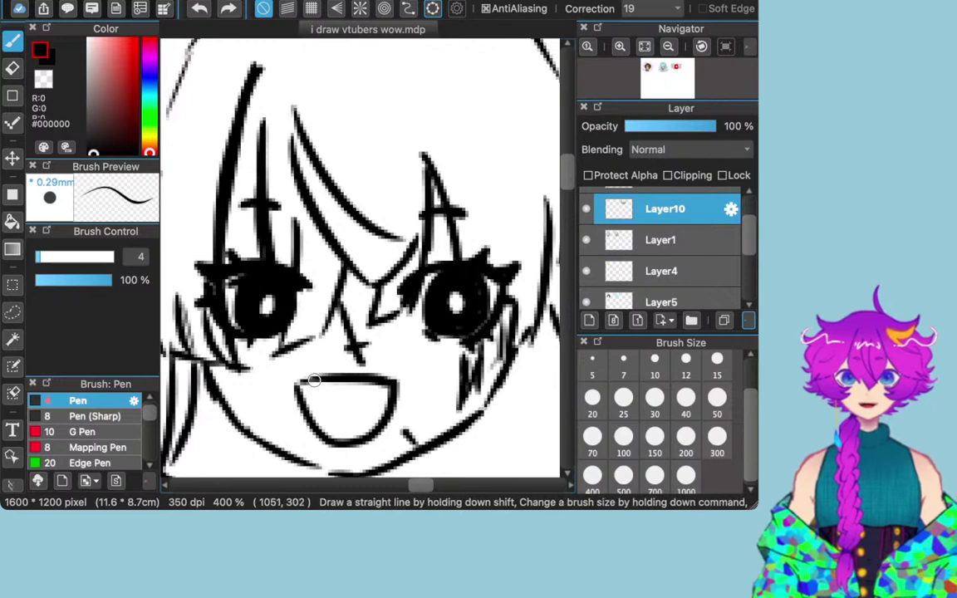
mouse_move(301, 398)
left_mouse_down()
mouse_move(321, 383)
mouse_move(317, 401)
mouse_move(331, 402)
left_mouse_up()
key("super+z")
key("super+z")
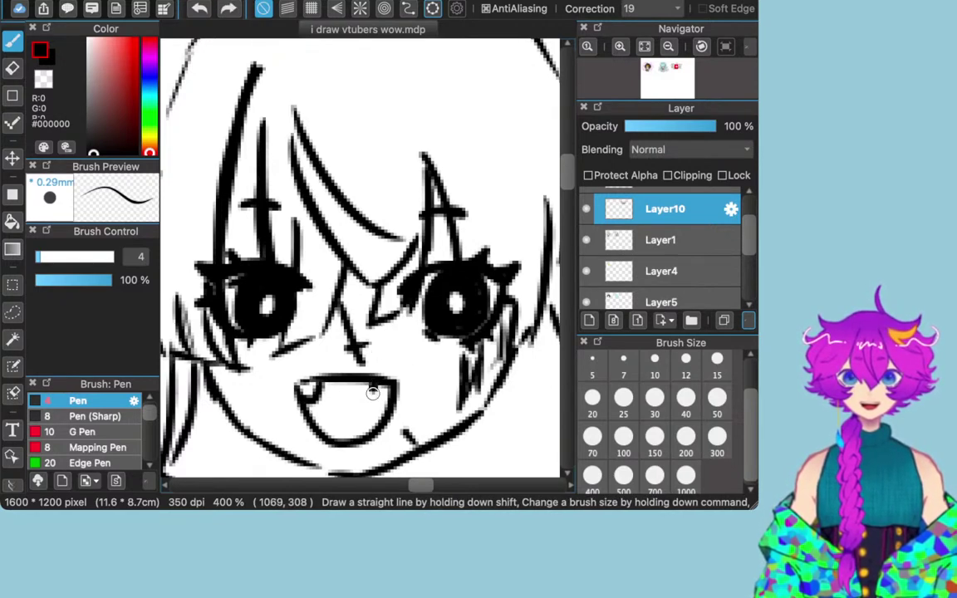
left_click_drag(372, 389, 387, 392)
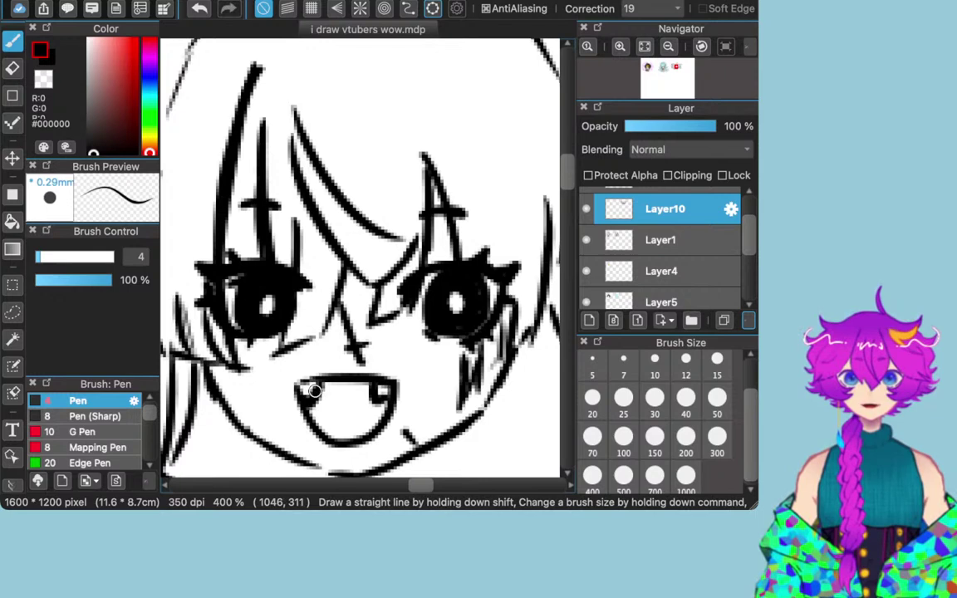
left_click_drag(300, 402, 384, 403)
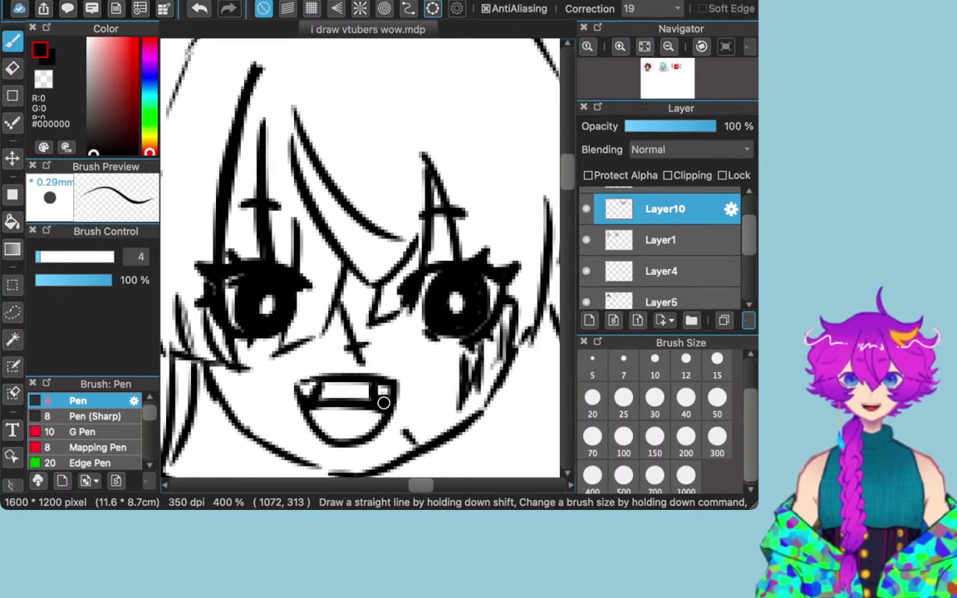
left_click_drag(315, 413, 383, 412)
mouse_move(326, 391)
left_mouse_down()
mouse_move(337, 394)
mouse_move(316, 388)
mouse_move(374, 393)
left_mouse_up()
key("super+z")
key("super+z")
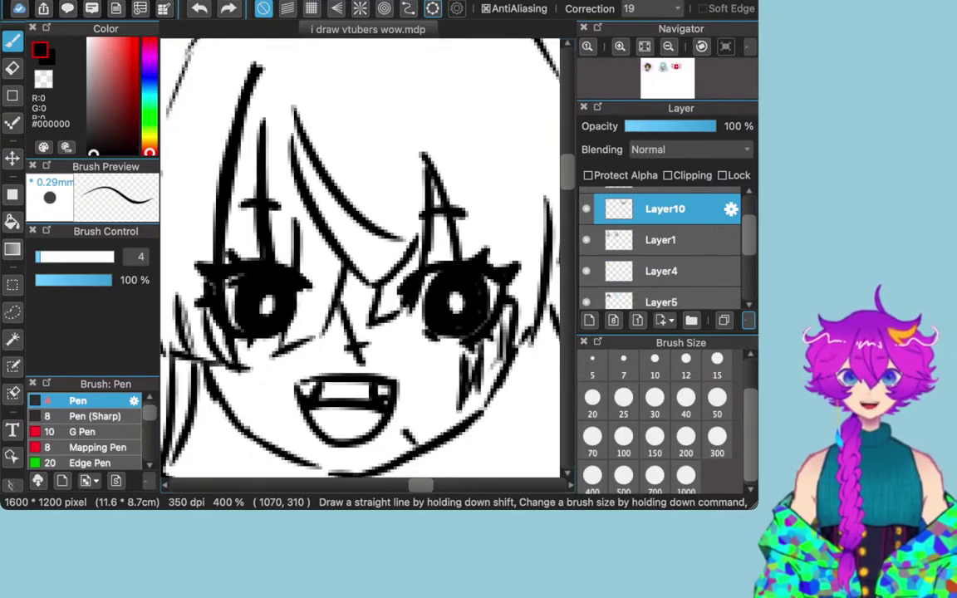
key("super+z")
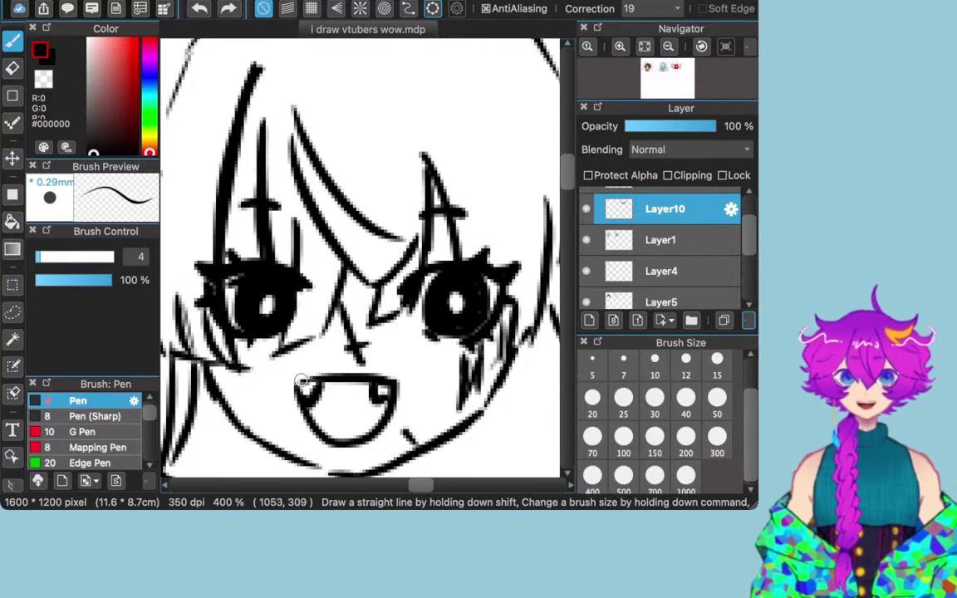
Step: Reduce the eraser to size 4 and erase the upper parts of both fangs inside the mouth
left_click(12, 68)
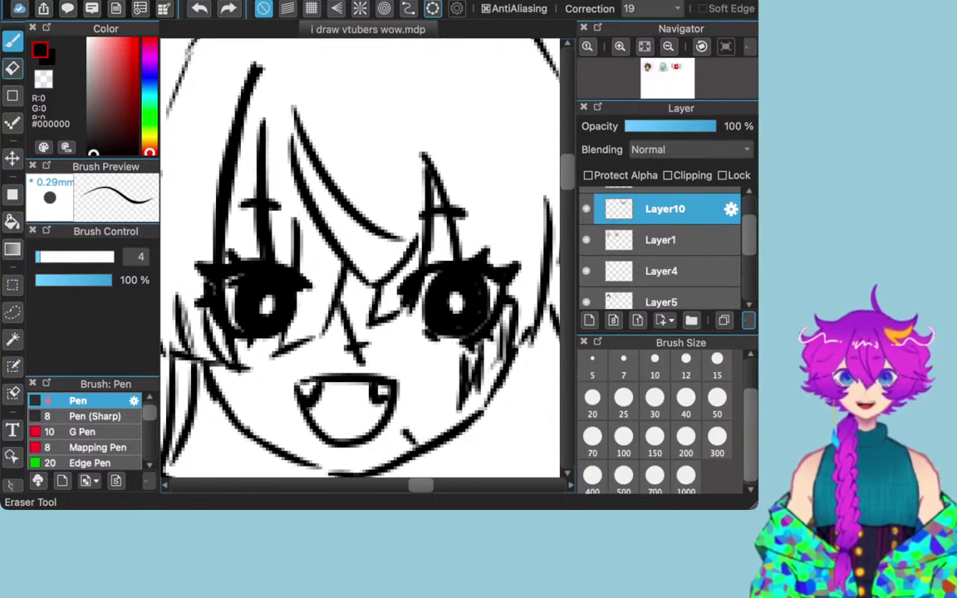
left_click(12, 67)
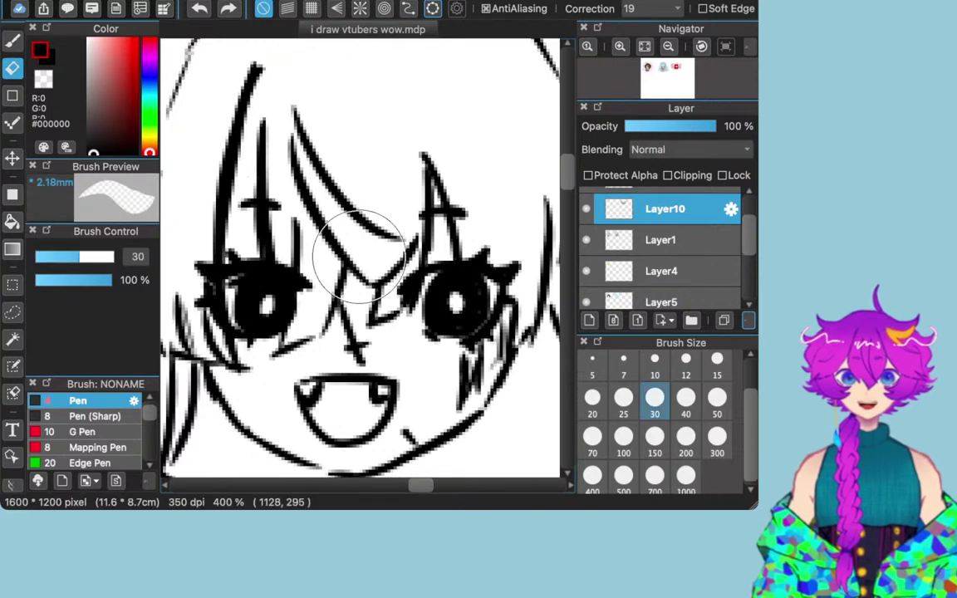
key("bracketleft")
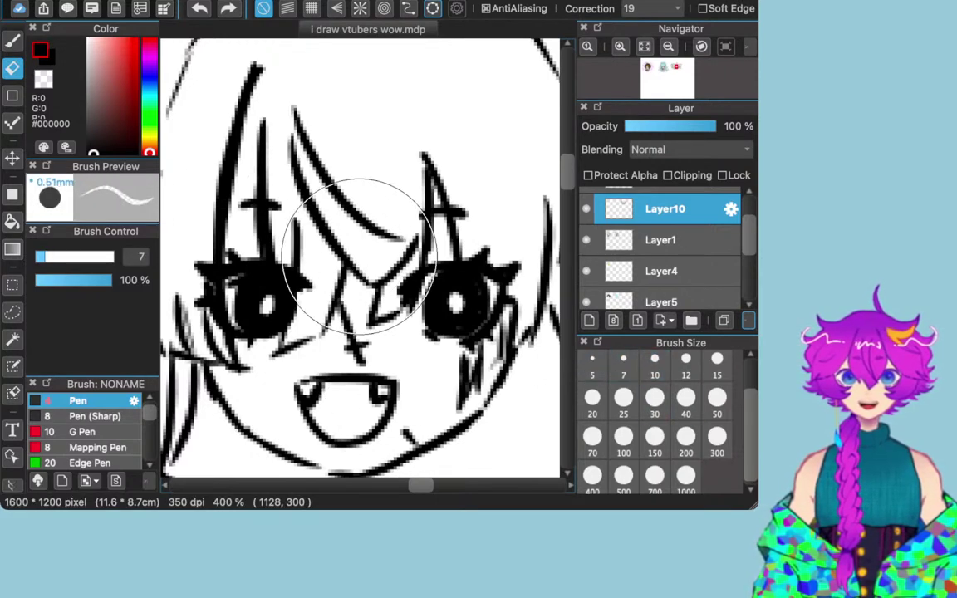
left_click_drag(750, 419, 750, 403)
key("bracketleft")
key("bracketleft")
key("bracketleft")
key("bracketleft")
key("bracketleft")
key("bracketleft")
key("bracketleft")
key("bracketleft")
key("bracketleft")
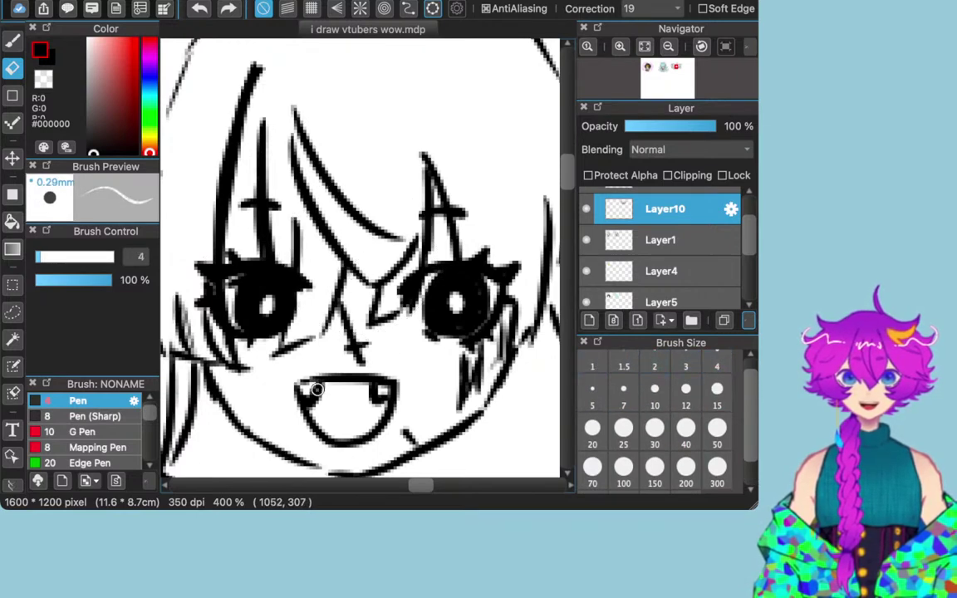
left_click_drag(324, 384, 371, 387)
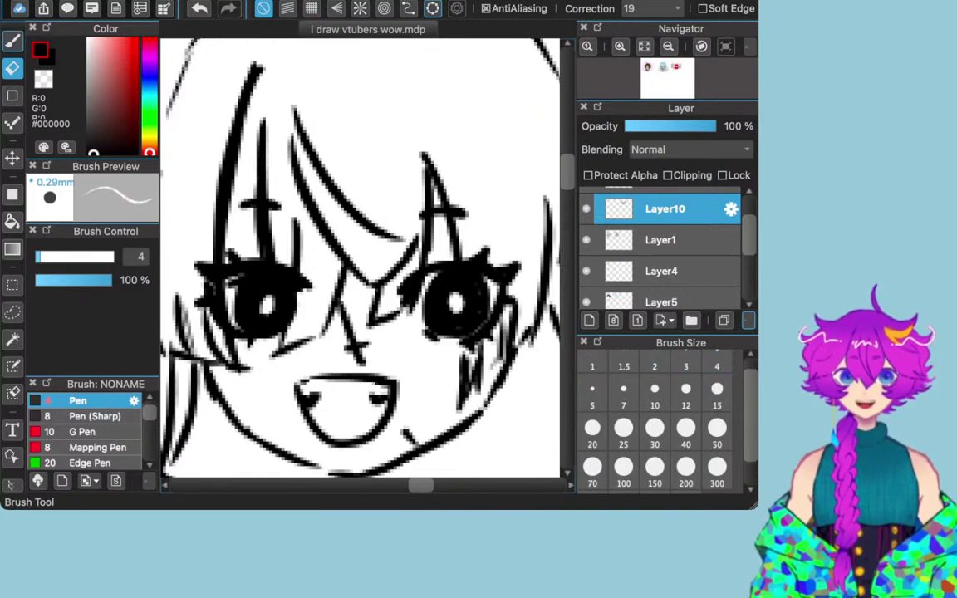
Step: Thicken the mouth's upper edge and draw a curved upper teeth line joining both fang tips with the size 4 Pen
left_click(13, 40)
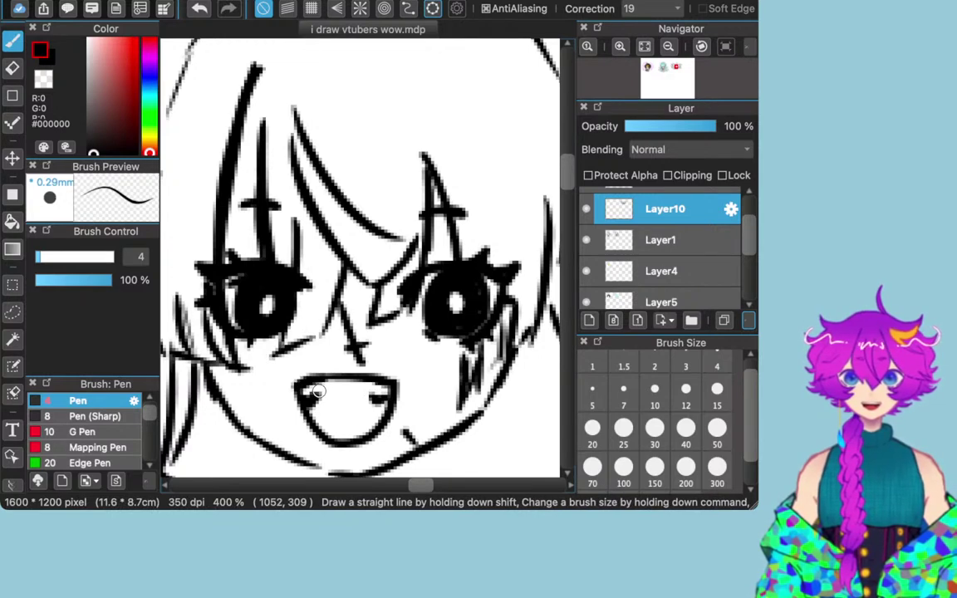
left_click_drag(301, 383, 374, 391)
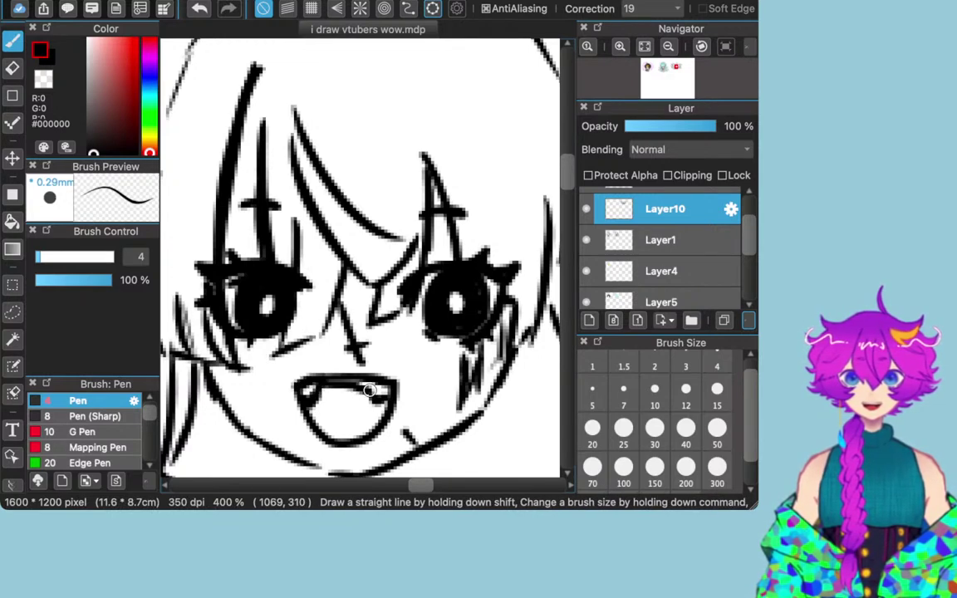
key("super+z")
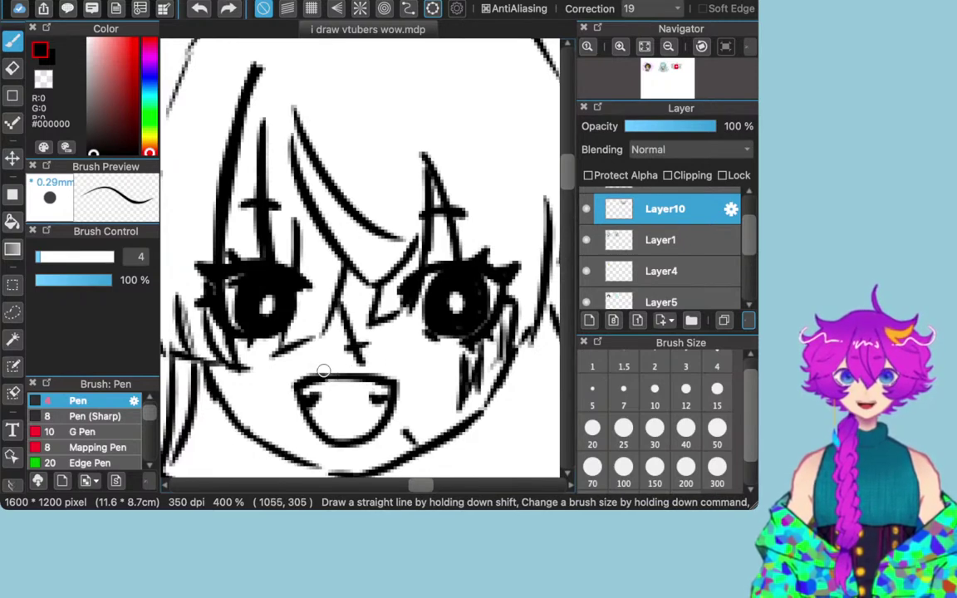
left_click_drag(299, 385, 395, 392)
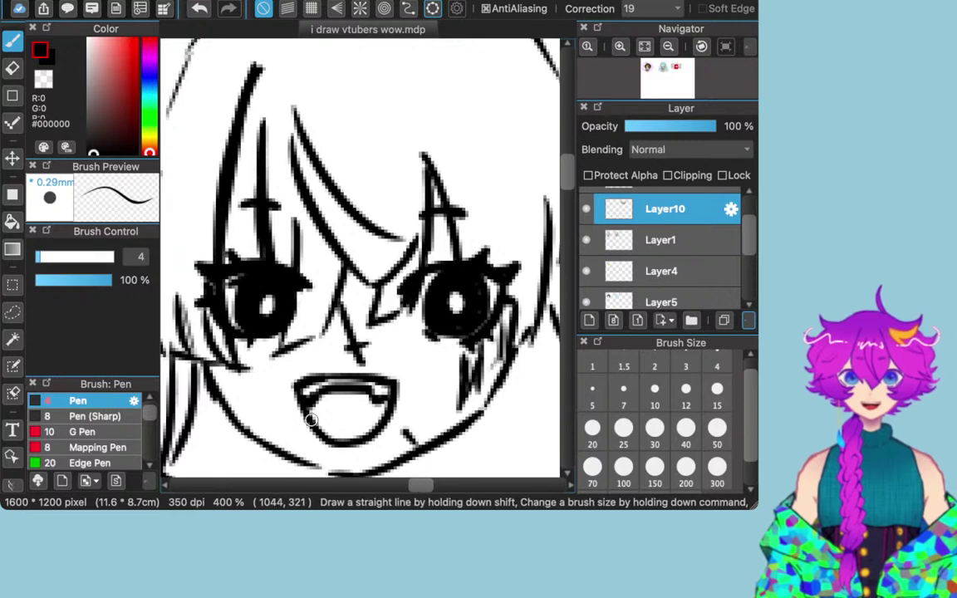
Step: Fill the open mouth black around a rounded tongue and add a short stroke to the mark beside the chin
mouse_move(315, 414)
left_mouse_down()
mouse_move(353, 401)
mouse_move(308, 414)
mouse_move(328, 397)
mouse_move(358, 395)
mouse_move(386, 404)
mouse_move(325, 411)
mouse_move(370, 423)
mouse_move(312, 418)
mouse_move(360, 409)
mouse_move(410, 423)
left_mouse_up()
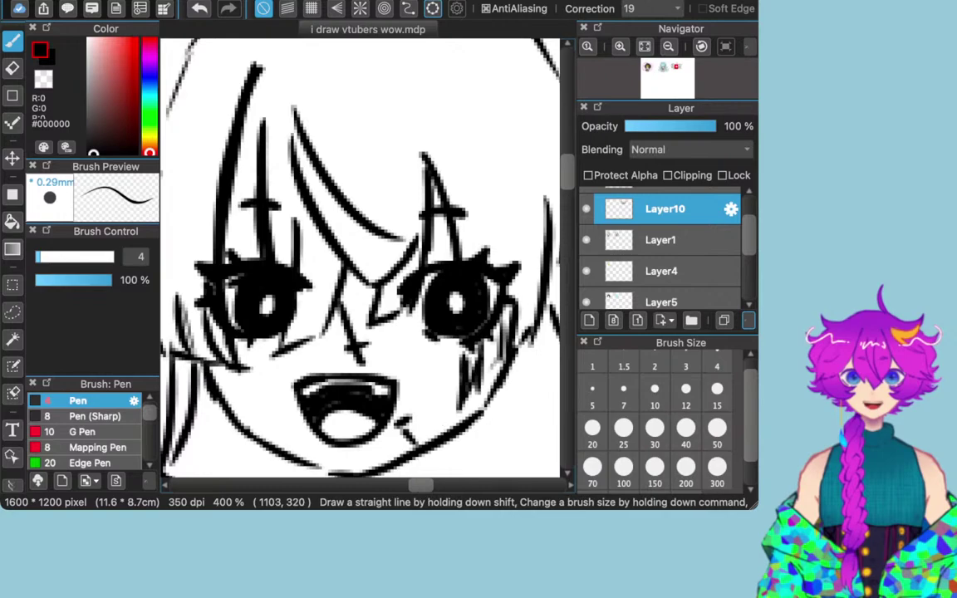
scroll(480, 424, "down", 3)
left_click_drag(481, 424, 448, 373)
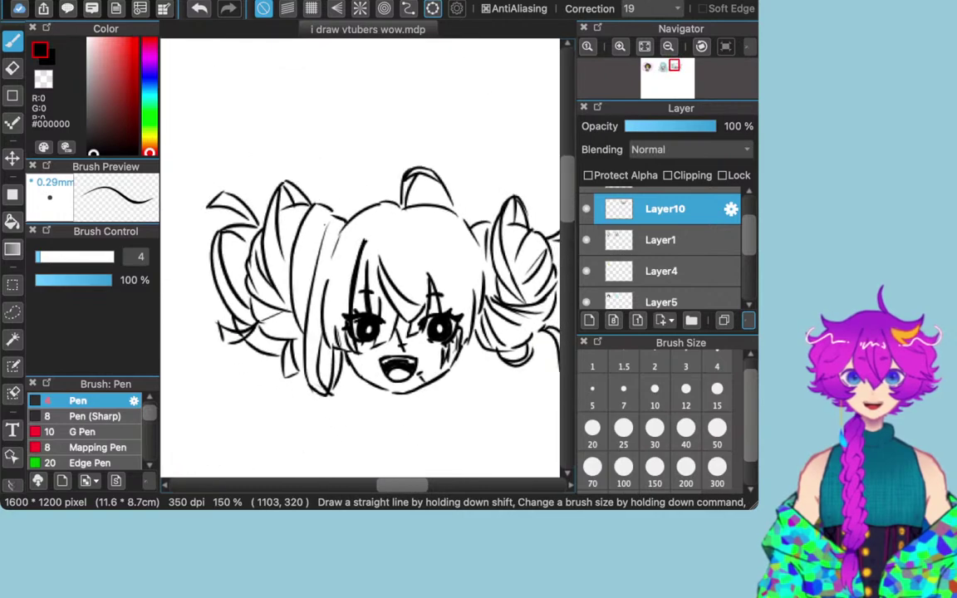
Step: Examine the new head's mouth, eyes and bangs at several magnifications
key("super+plus")
key("super+plus")
key("super+plus")
key("super+plus")
key("super+plus")
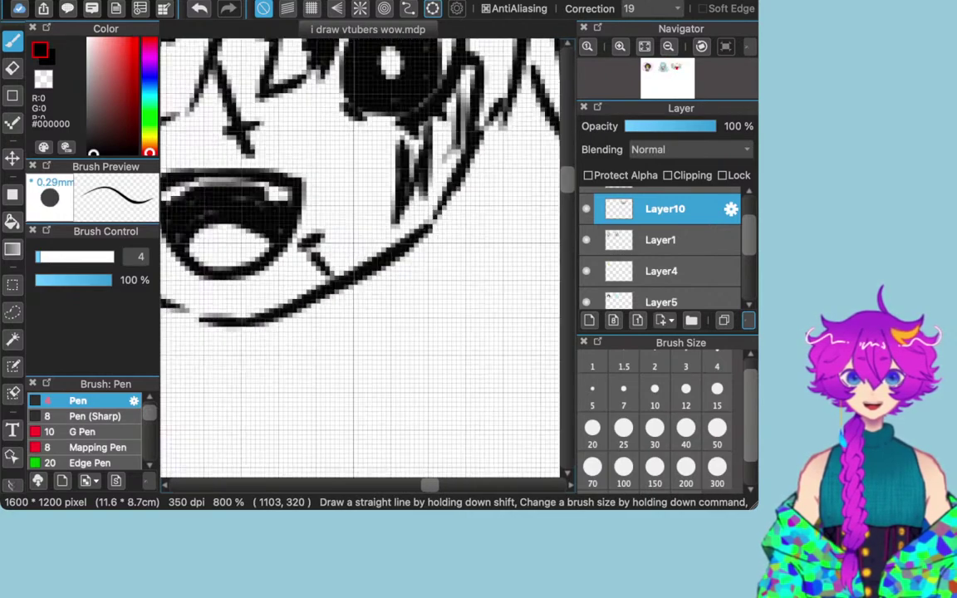
key("super+minus")
key("super+minus")
scroll(359, 257, "up", 5)
scroll(360, 258, "left", 3)
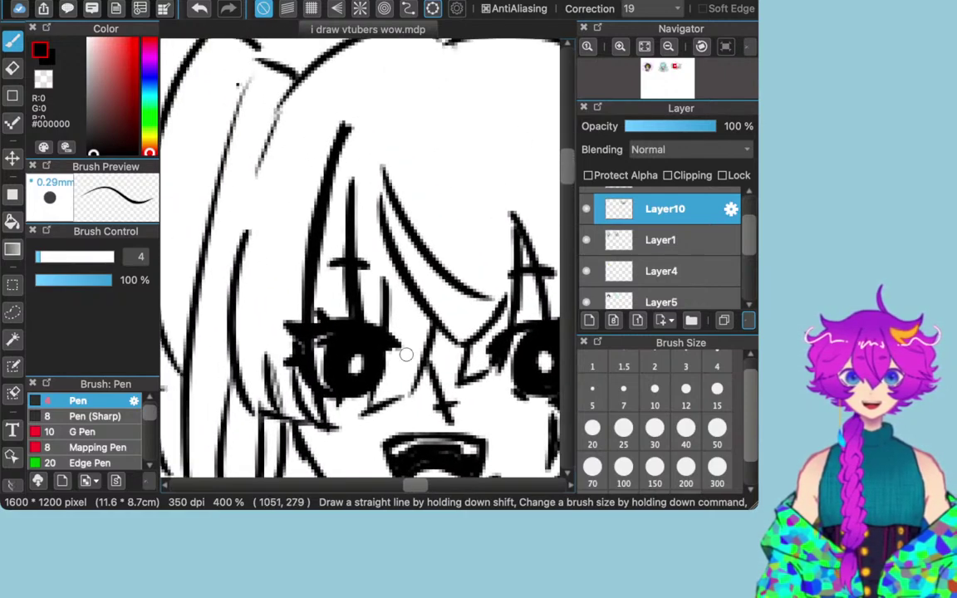
key("super+plus")
key("super+plus")
key("super+minus")
key("super+minus")
key("super+minus")
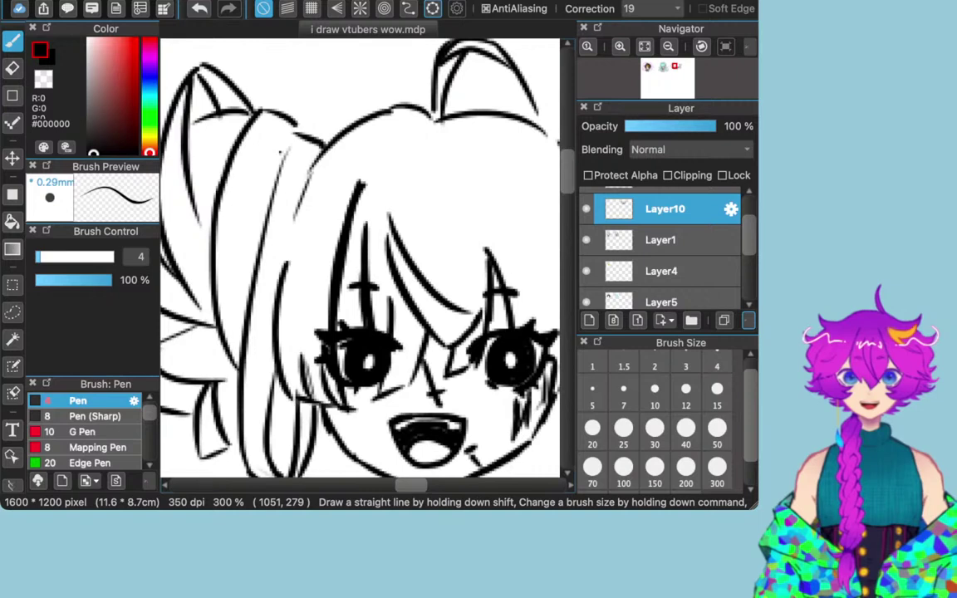
Step: Erase the upper lids and inner lashes around both eyes with the size 4 eraser, keeping the irises
scroll(360, 258, "down", 1)
scroll(360, 257, "right", 1)
left_click(12, 67)
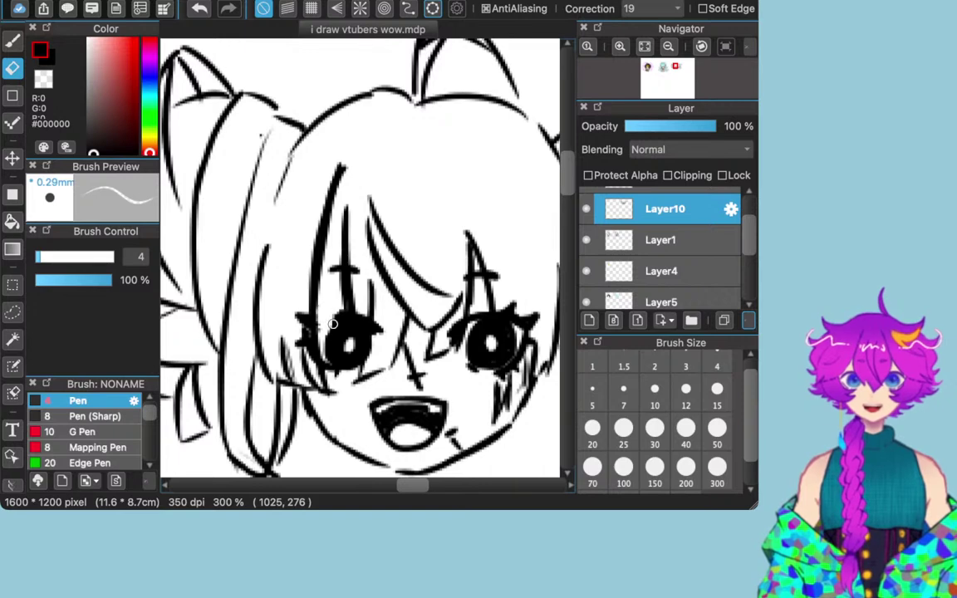
mouse_move(371, 323)
left_mouse_down()
mouse_move(347, 319)
mouse_move(364, 322)
left_mouse_up()
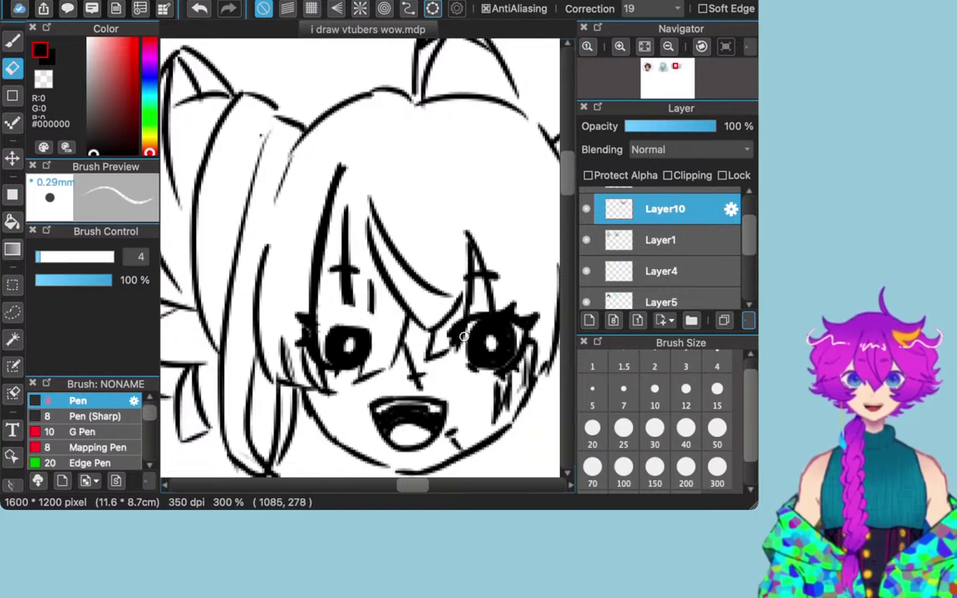
mouse_move(457, 337)
left_mouse_down()
mouse_move(476, 319)
mouse_move(460, 320)
mouse_move(491, 313)
mouse_move(472, 319)
mouse_move(524, 330)
mouse_move(491, 307)
mouse_move(533, 324)
left_mouse_up()
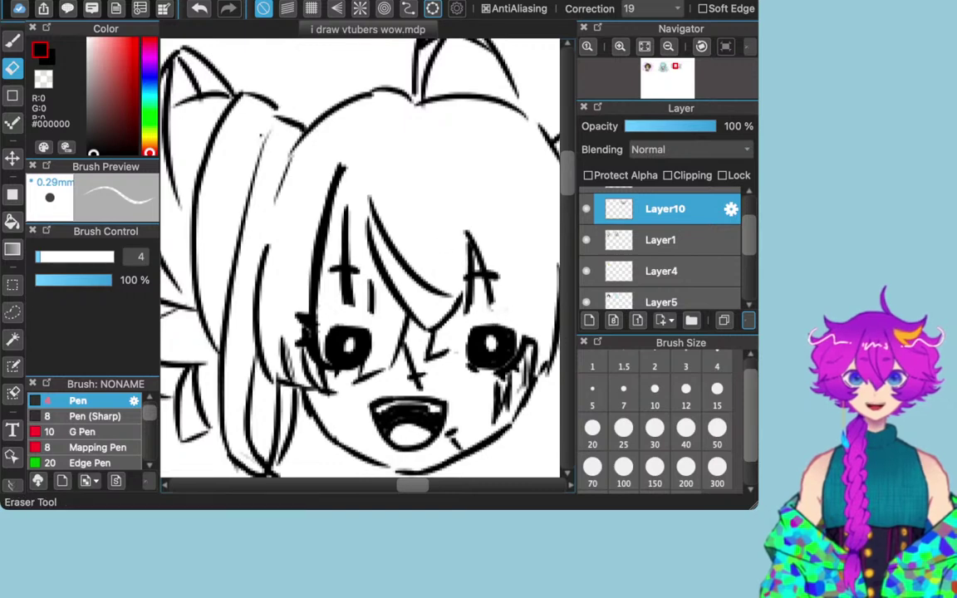
Step: Redraw the upper lids and lashes of both eyes and fill the enlarged irises solid black with the size 4 Pen
left_click(11, 40)
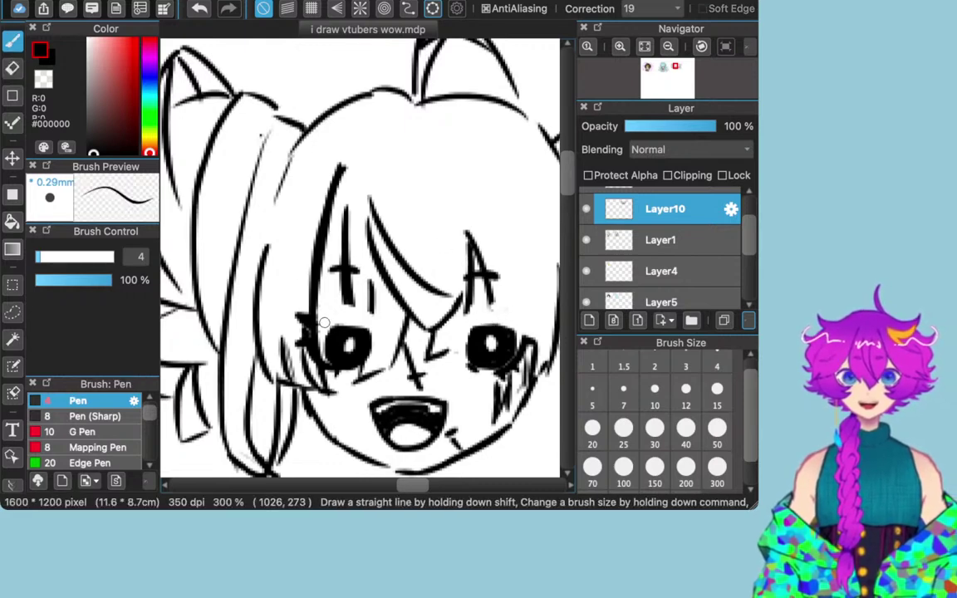
left_click_drag(315, 316, 357, 315)
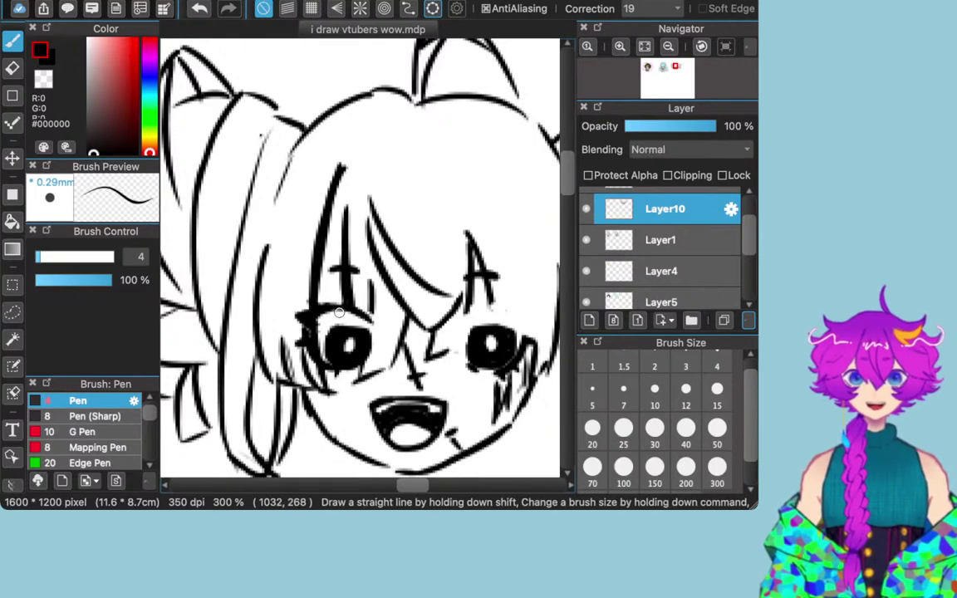
mouse_move(338, 312)
left_mouse_down()
mouse_move(354, 318)
mouse_move(340, 335)
left_mouse_up()
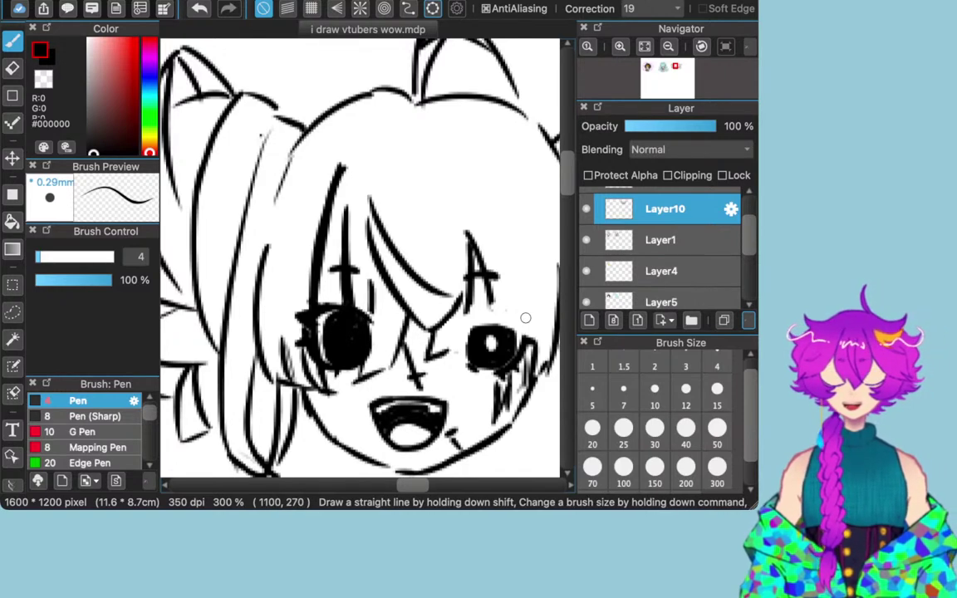
mouse_move(465, 316)
left_mouse_down()
mouse_move(491, 305)
mouse_move(491, 313)
mouse_move(530, 309)
mouse_move(505, 311)
mouse_move(533, 310)
mouse_move(543, 323)
mouse_move(530, 333)
left_mouse_up()
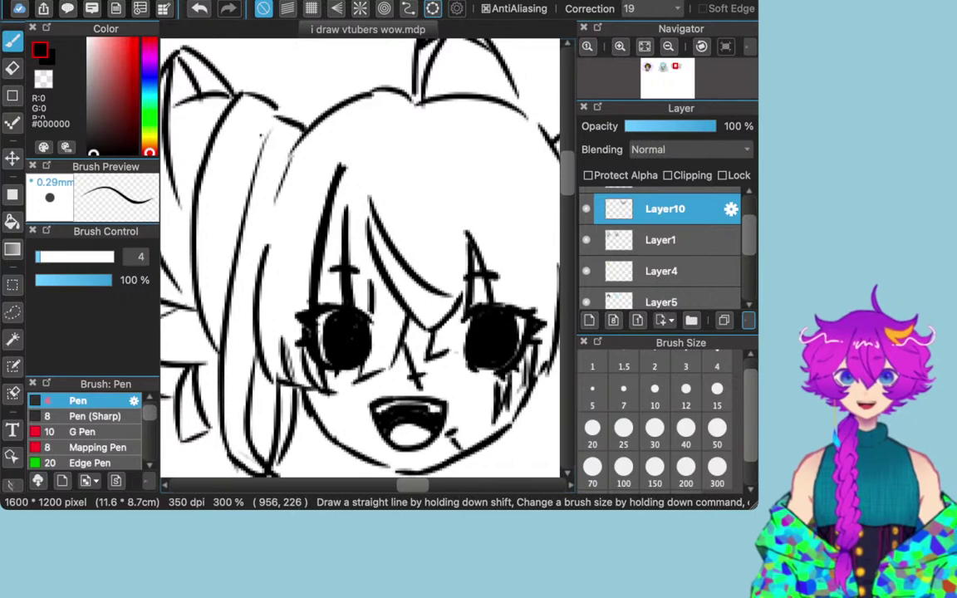
Step: Refine the iris outline of the eye on the viewer's right, alternating the eraser and the size 4 Pen
left_click(12, 67)
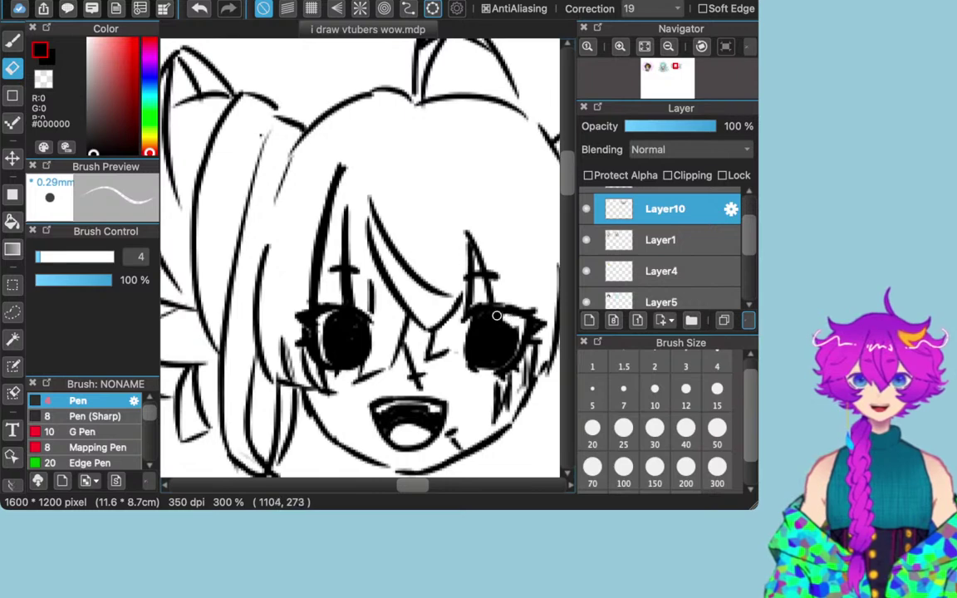
left_click(13, 40)
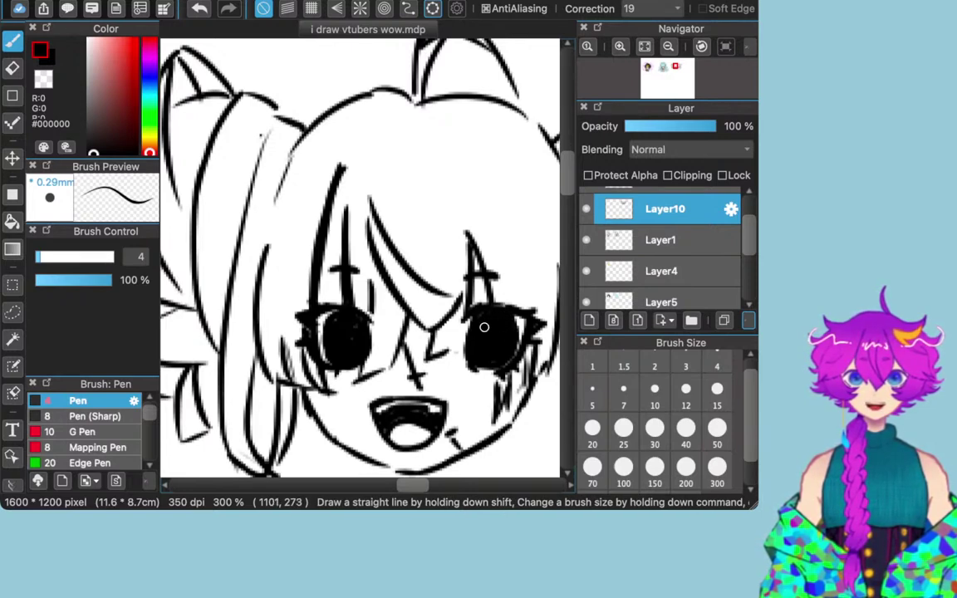
left_click(12, 68)
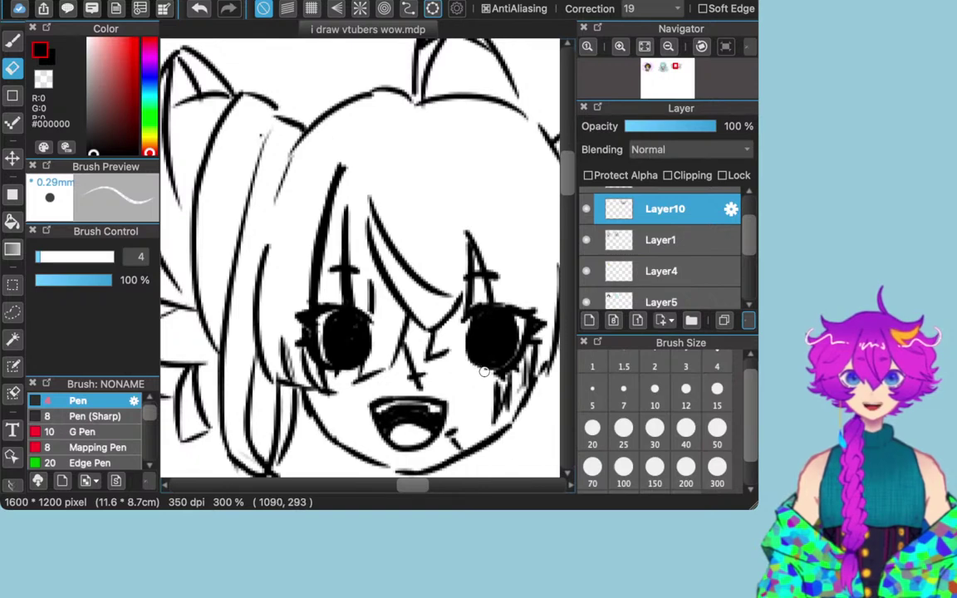
left_click(13, 41)
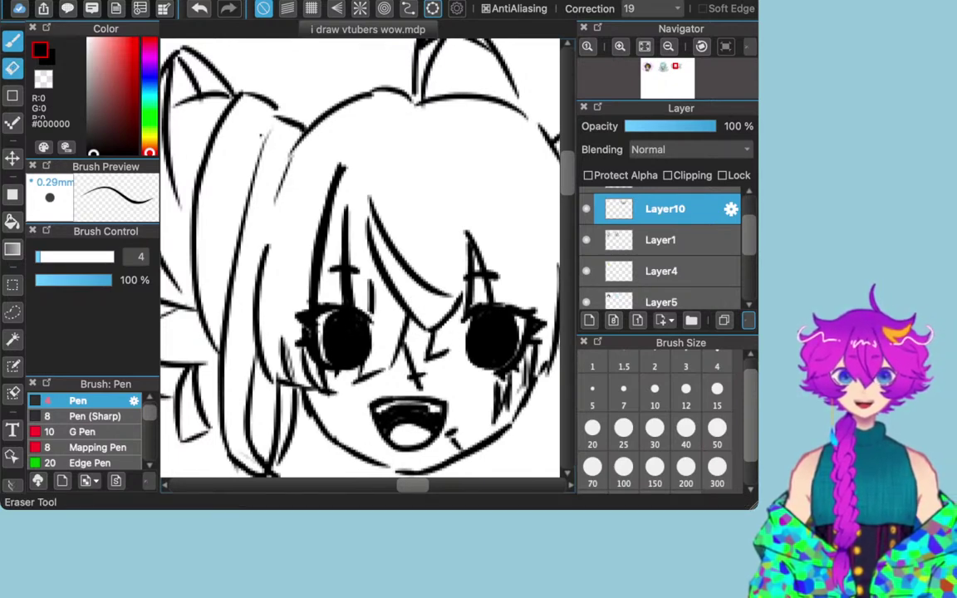
Step: Erase a white highlight into each black iris and sketch fine lines inside both highlights with the size 1.5 Pen
left_click(13, 68)
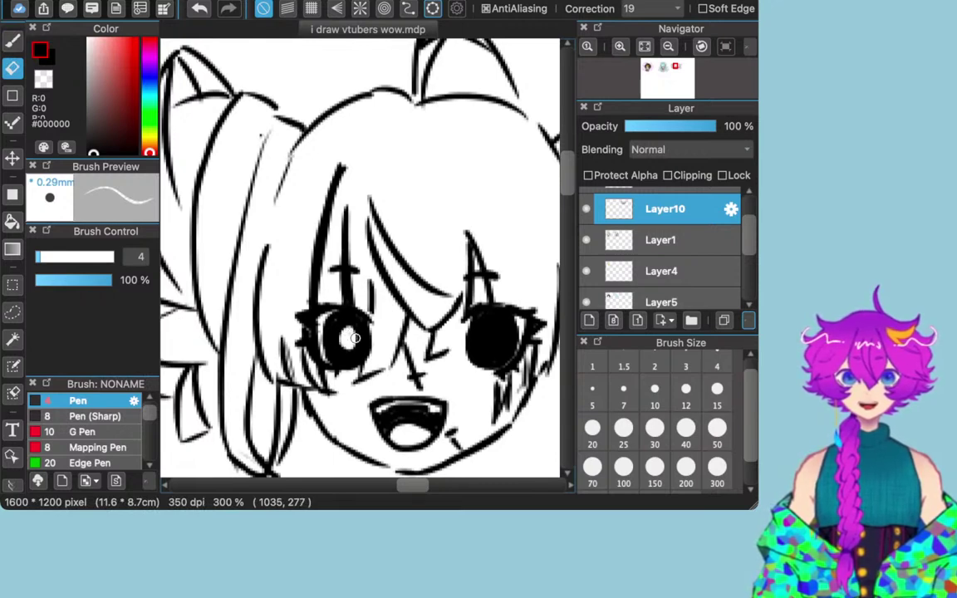
left_click_drag(494, 336, 490, 342)
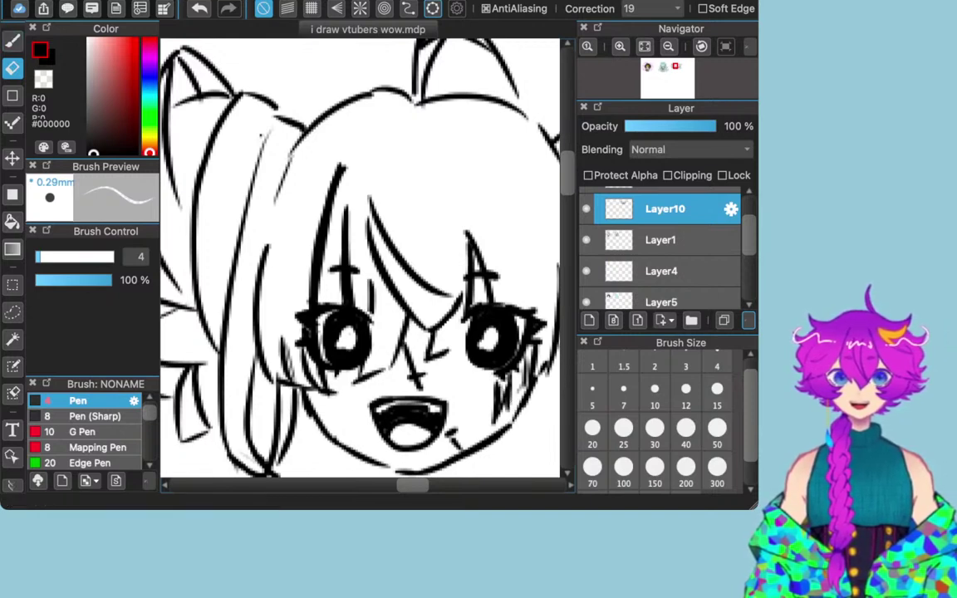
left_click(12, 40)
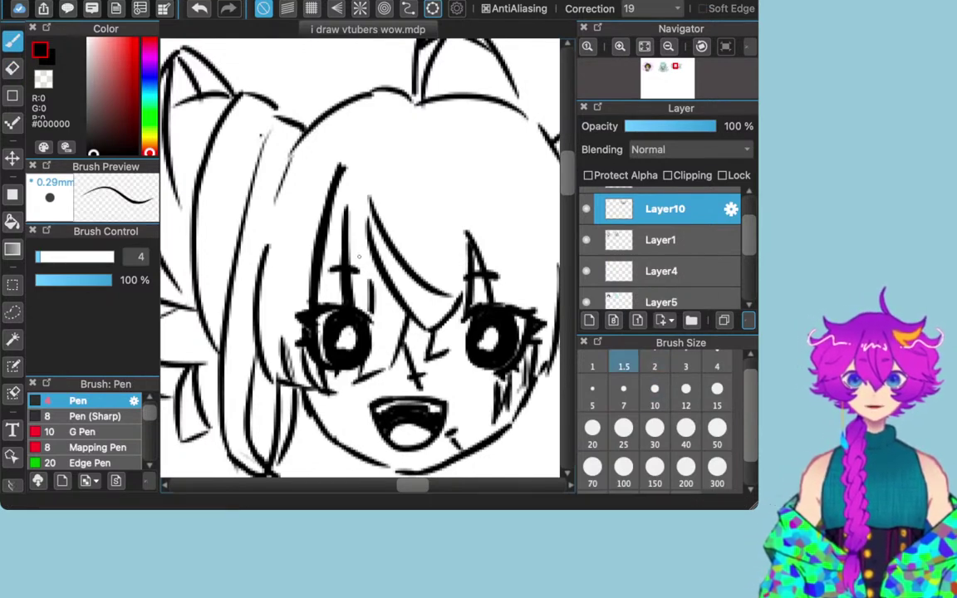
left_click(623, 360)
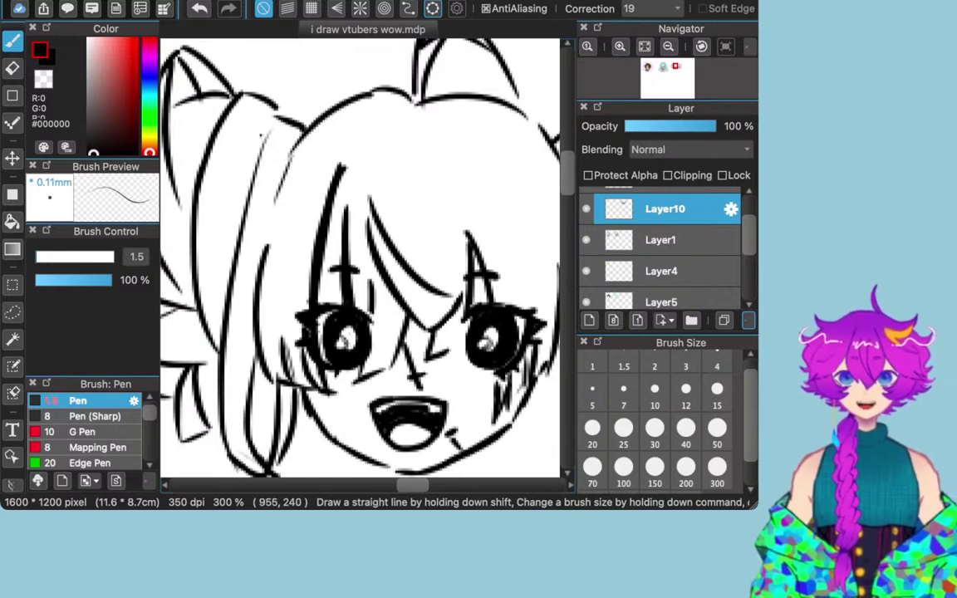
left_click_drag(359, 257, 367, 257)
Step: Connect the broken jawline across the chin with the size 4 Pen
scroll(436, 384, "down", 5)
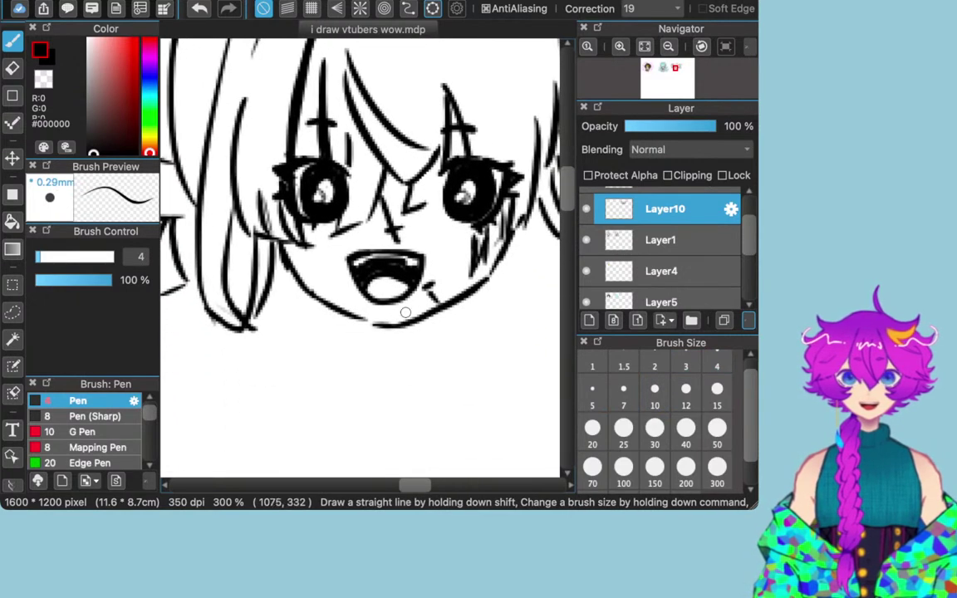
mouse_move(360, 318)
left_mouse_down()
mouse_move(431, 333)
mouse_move(469, 295)
left_mouse_up()
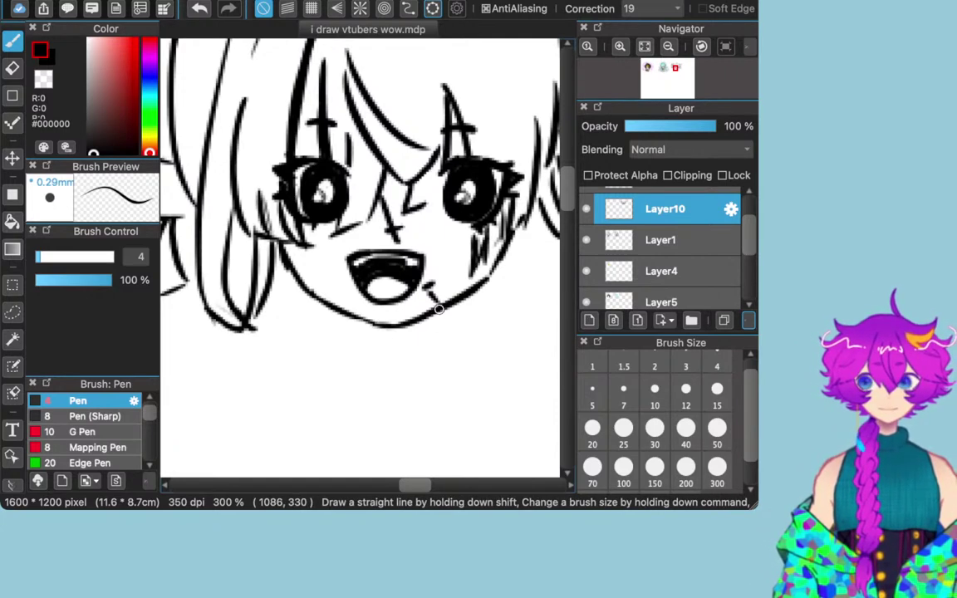
left_click_drag(442, 313, 439, 327)
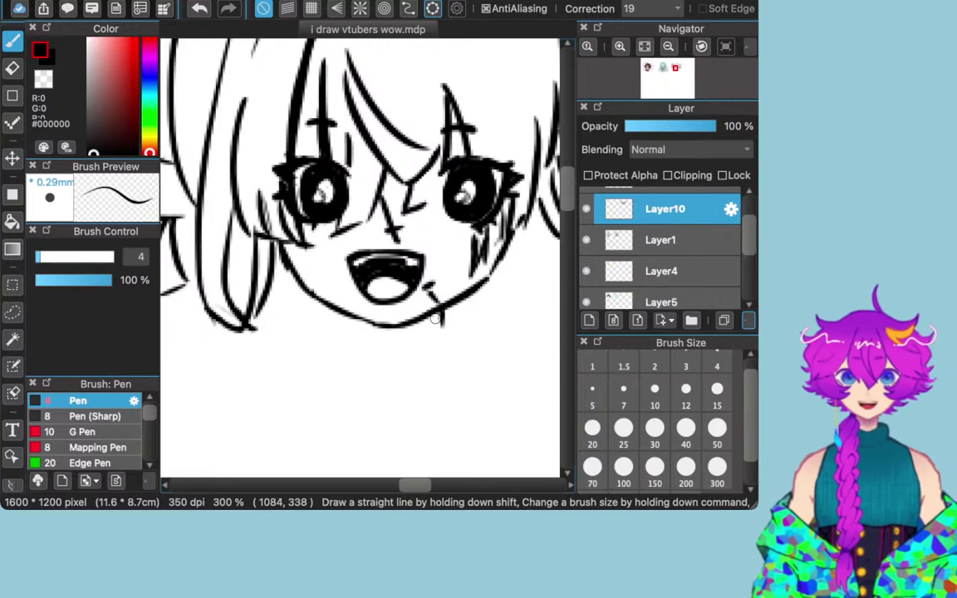
left_click_drag(367, 327, 369, 335)
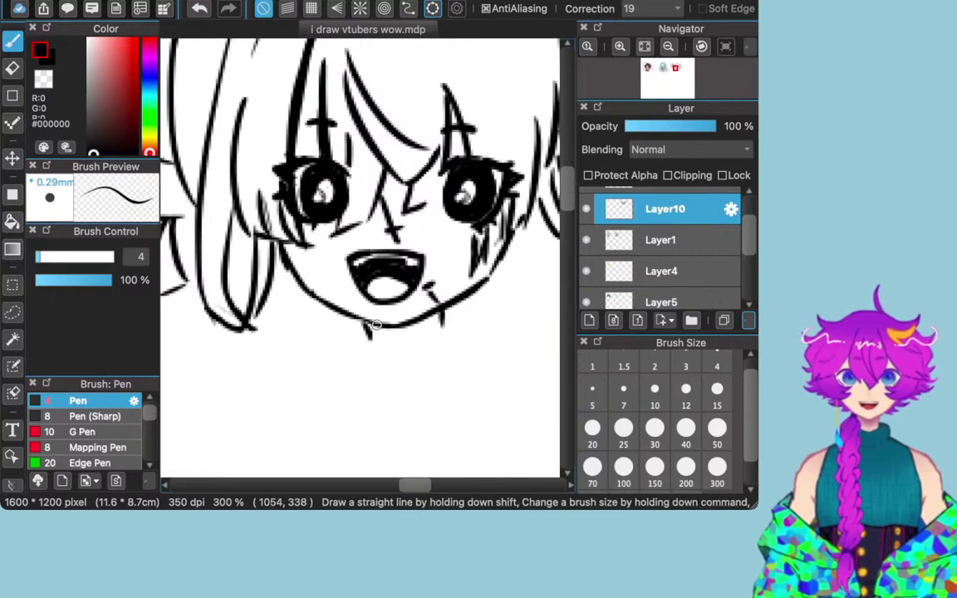
key("super+z")
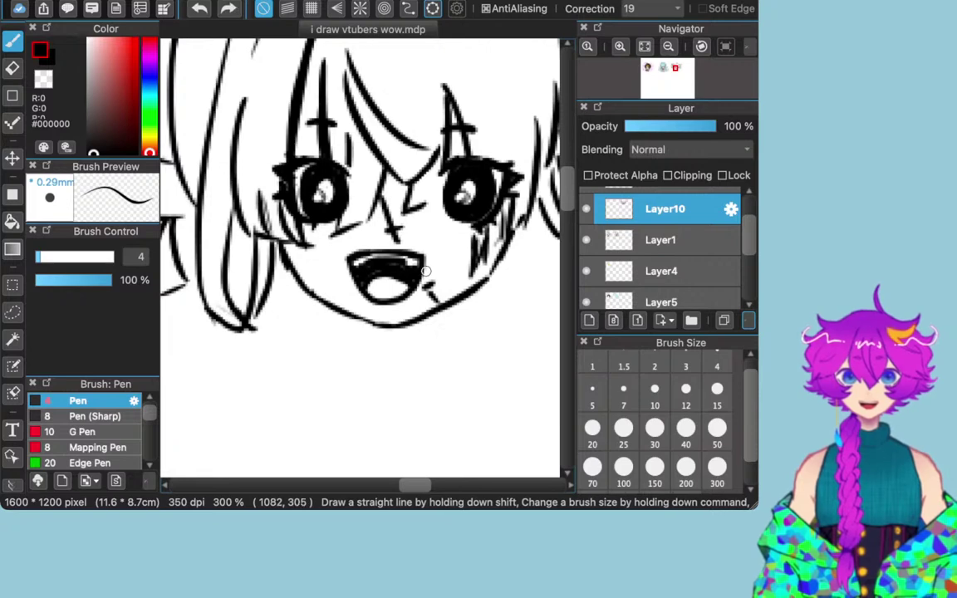
Step: Draw two short neck lines below the chin and join their lower ends with a curved neckline
mouse_move(441, 314)
left_mouse_down()
mouse_move(426, 337)
mouse_move(430, 329)
left_mouse_up()
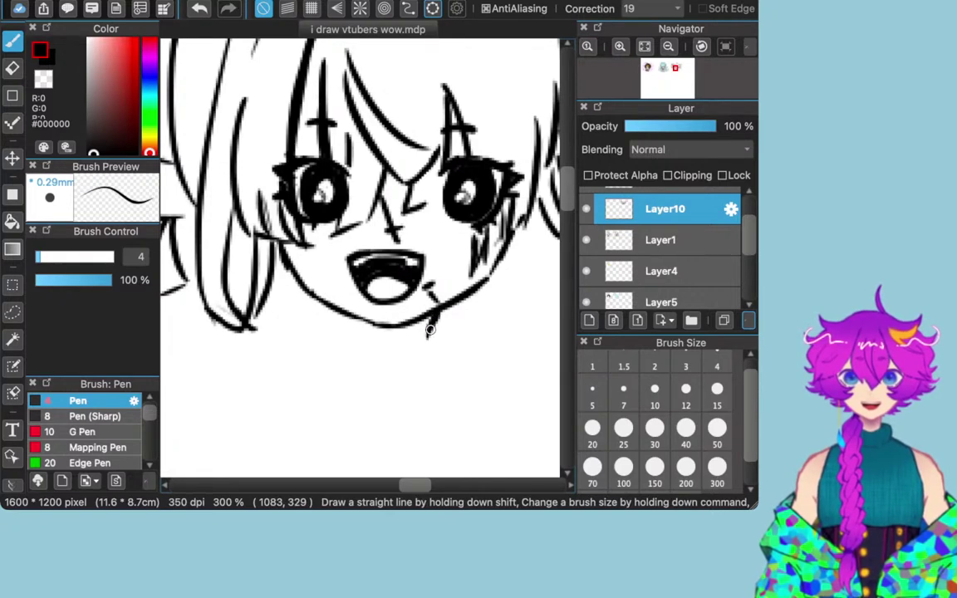
left_click_drag(358, 316, 364, 339)
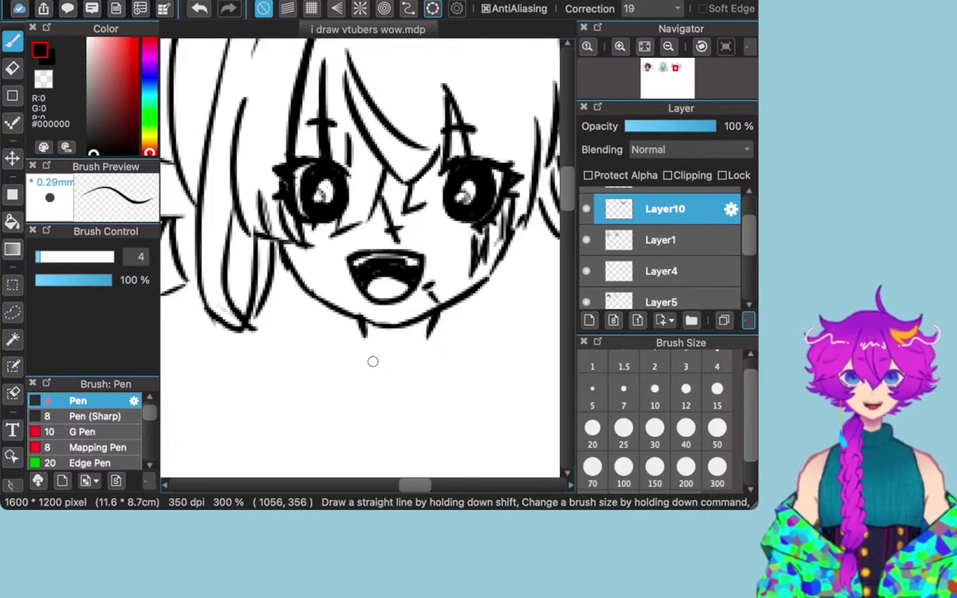
left_click_drag(360, 335, 427, 339)
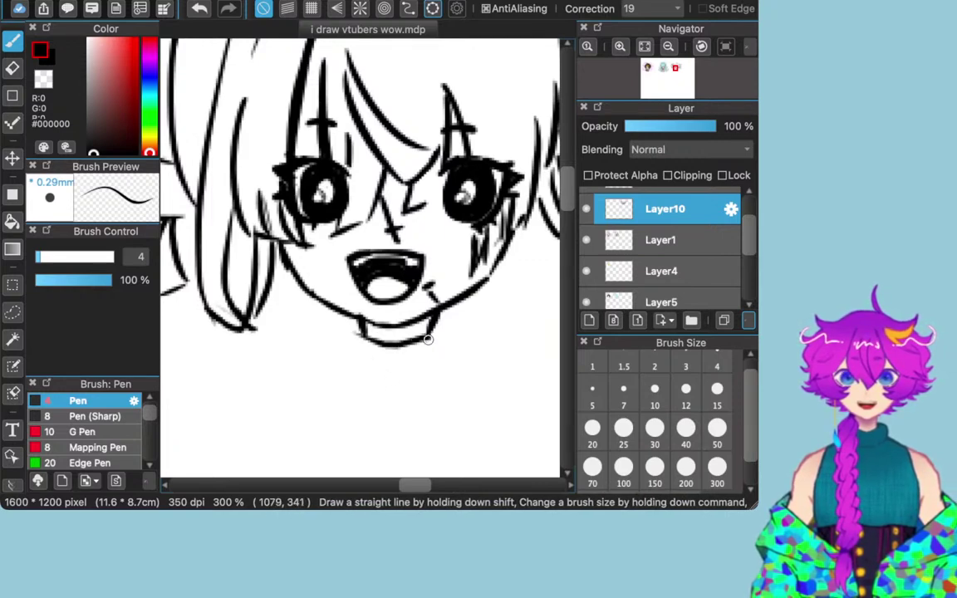
Step: Draw a pointed collar corner on each side of the neck and erase the centre of the neckline
mouse_move(353, 330)
left_mouse_down()
mouse_move(353, 350)
mouse_move(363, 336)
left_mouse_up()
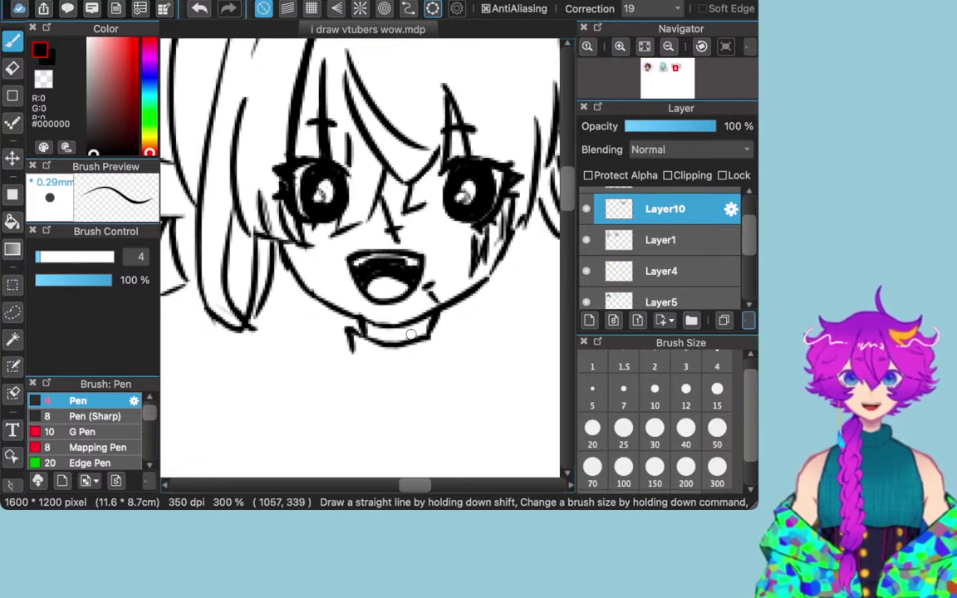
mouse_move(436, 336)
left_mouse_down()
mouse_move(435, 353)
mouse_move(399, 363)
left_mouse_up()
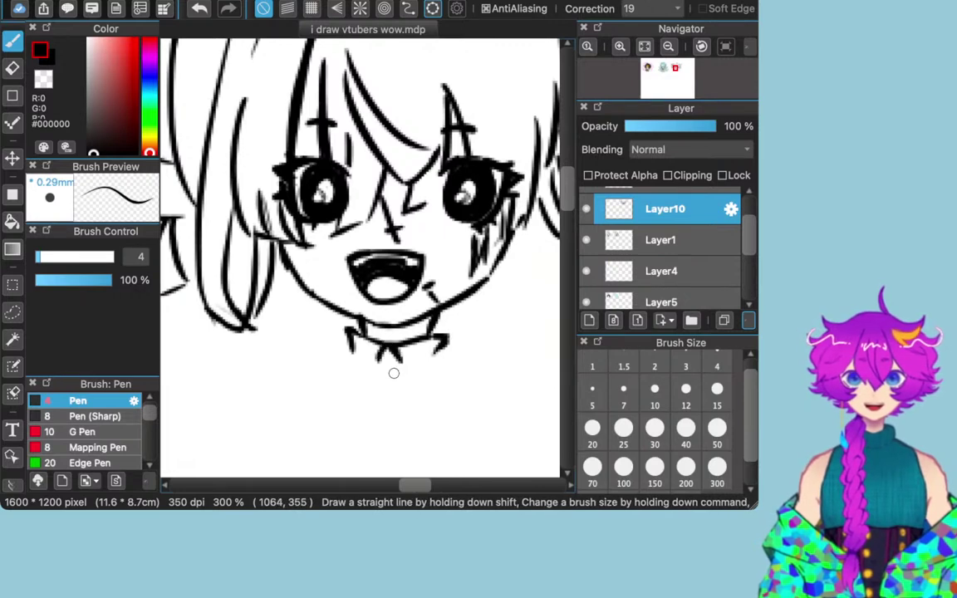
key("v")
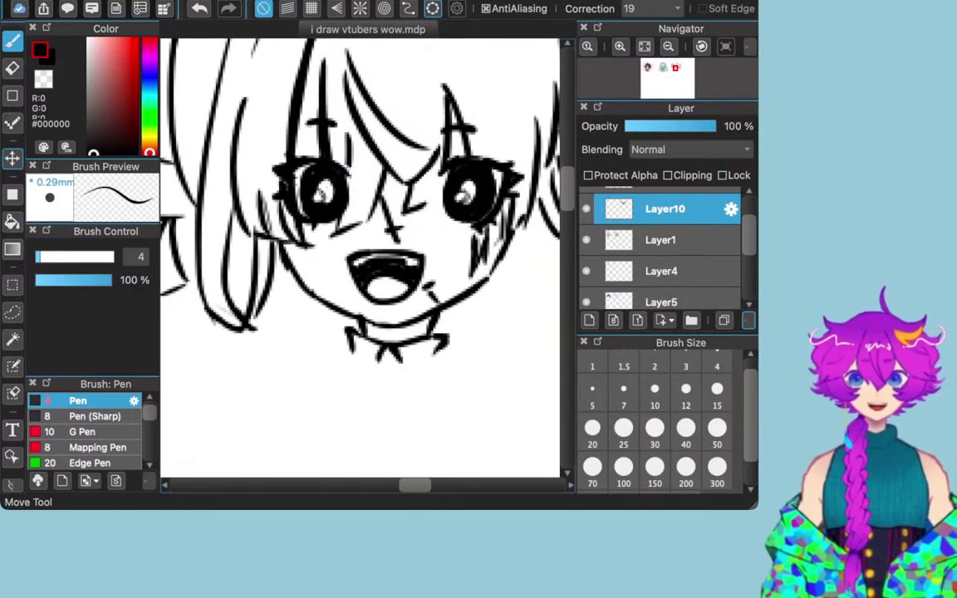
key("e")
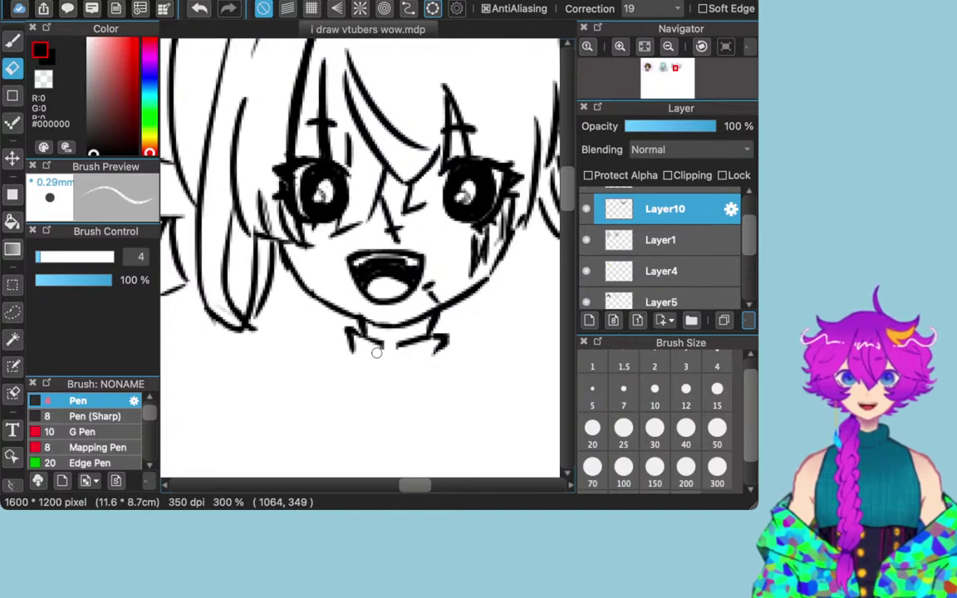
Step: Fill the neck shadow under the chin with black and close the small gap in the right jawline using the size 4 Pen
key("b")
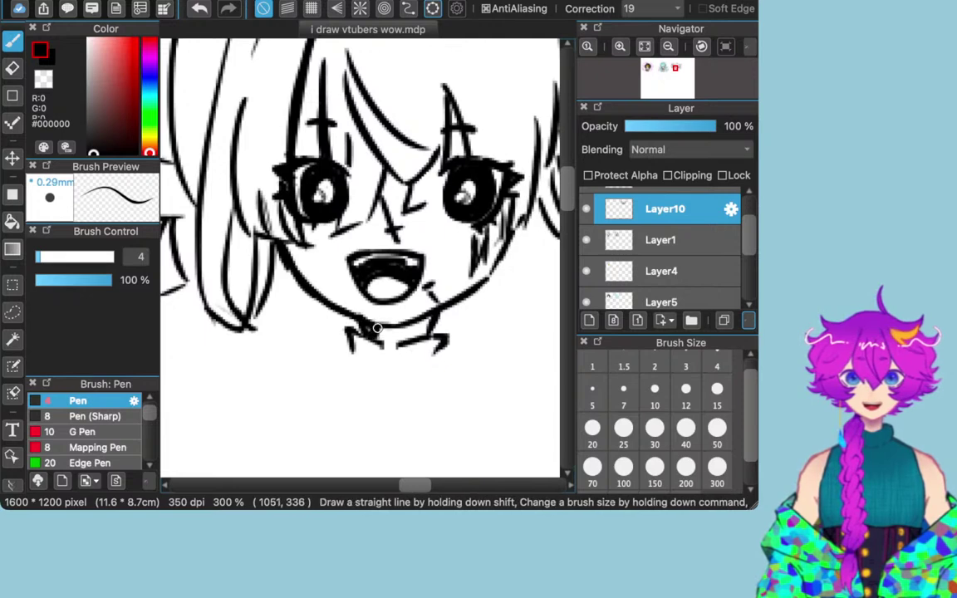
mouse_move(369, 331)
left_mouse_down()
mouse_move(406, 324)
mouse_move(382, 333)
mouse_move(356, 325)
mouse_move(422, 320)
left_mouse_up()
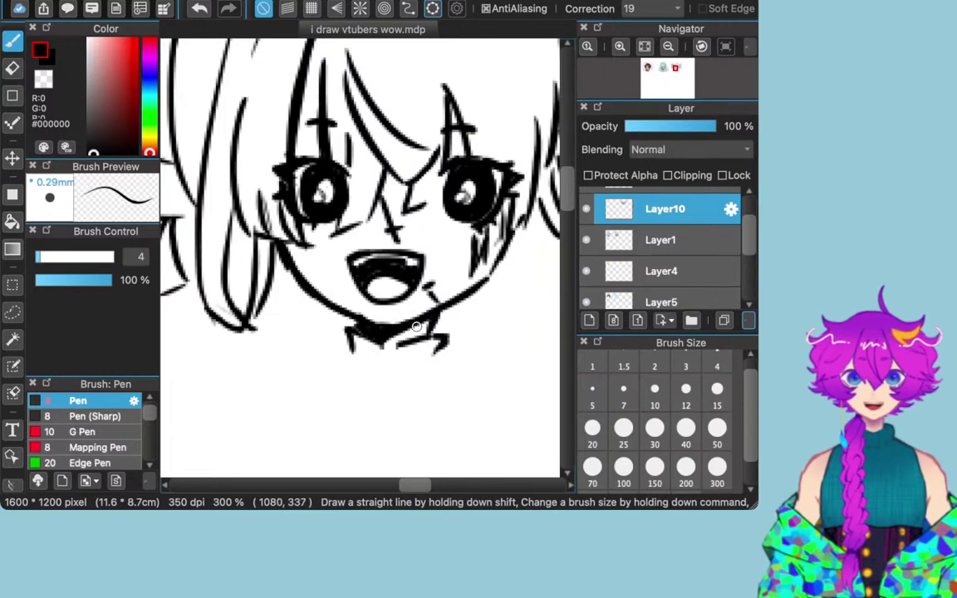
left_click(12, 68)
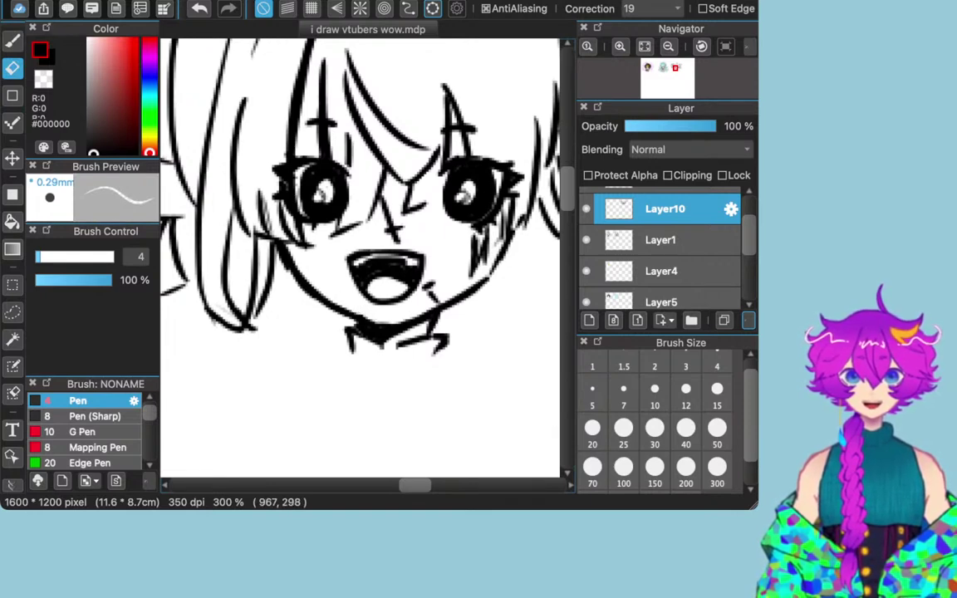
left_click(12, 41)
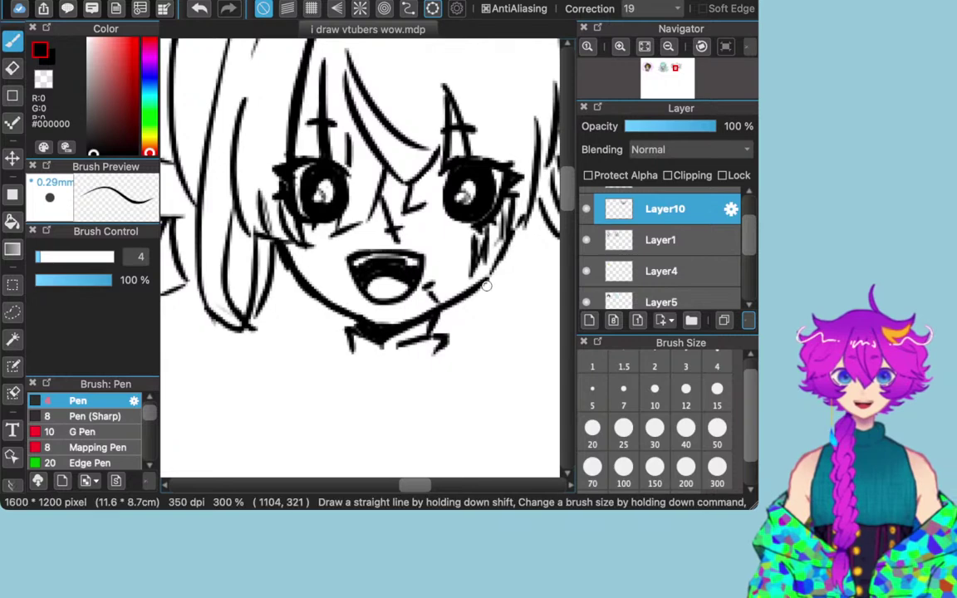
mouse_move(486, 280)
left_mouse_down()
mouse_move(499, 264)
mouse_move(485, 282)
left_mouse_up()
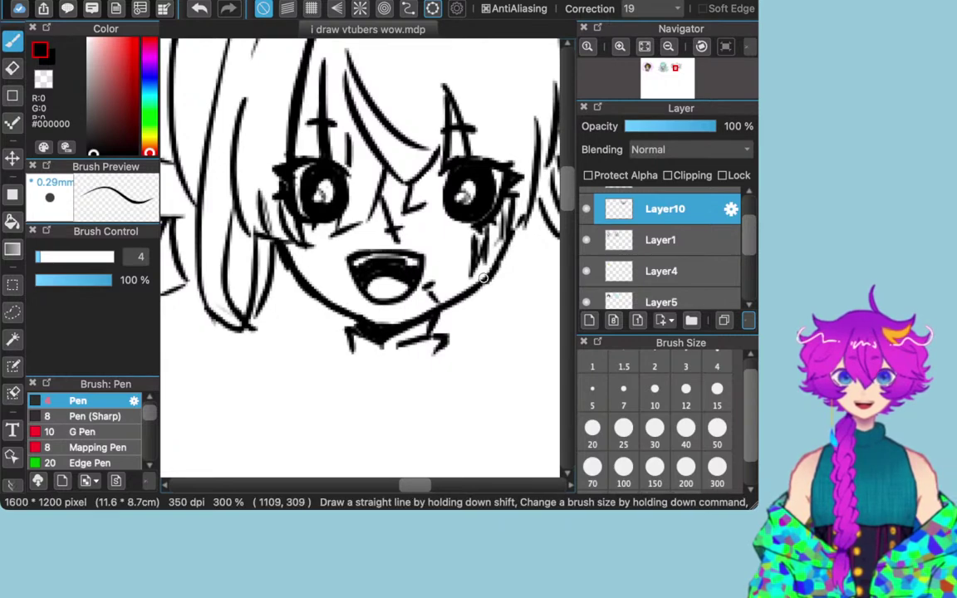
left_click_drag(379, 345, 383, 378)
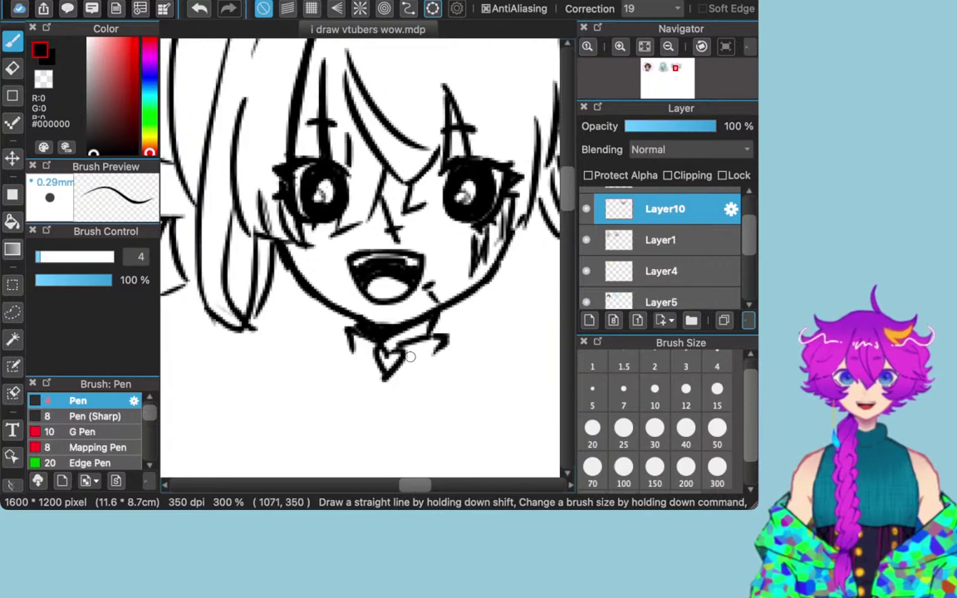
key("super+z")
key("super+z")
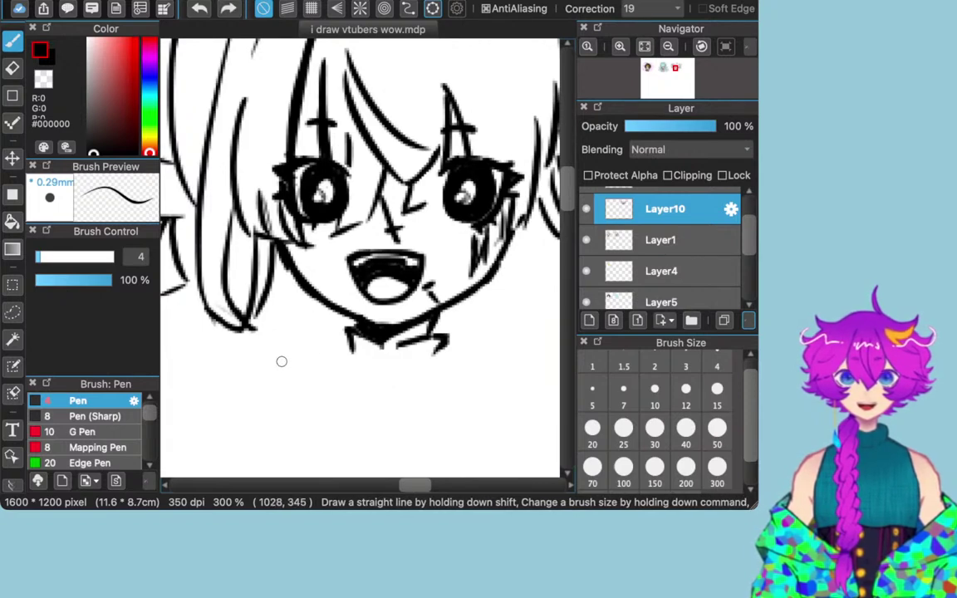
mouse_move(372, 350)
left_mouse_down()
mouse_move(382, 374)
mouse_move(399, 352)
mouse_move(392, 376)
left_mouse_up()
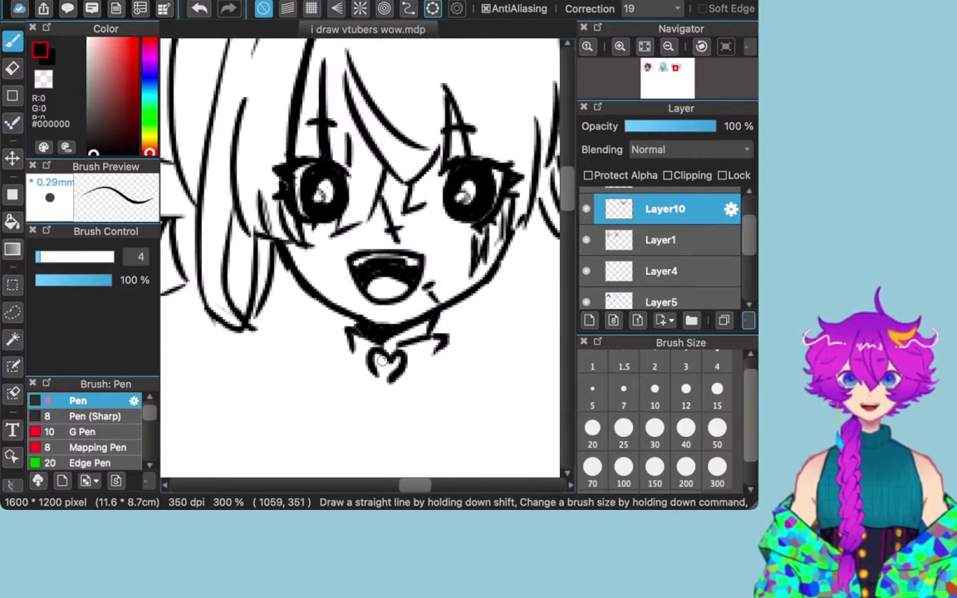
key("super+z")
key("super+z")
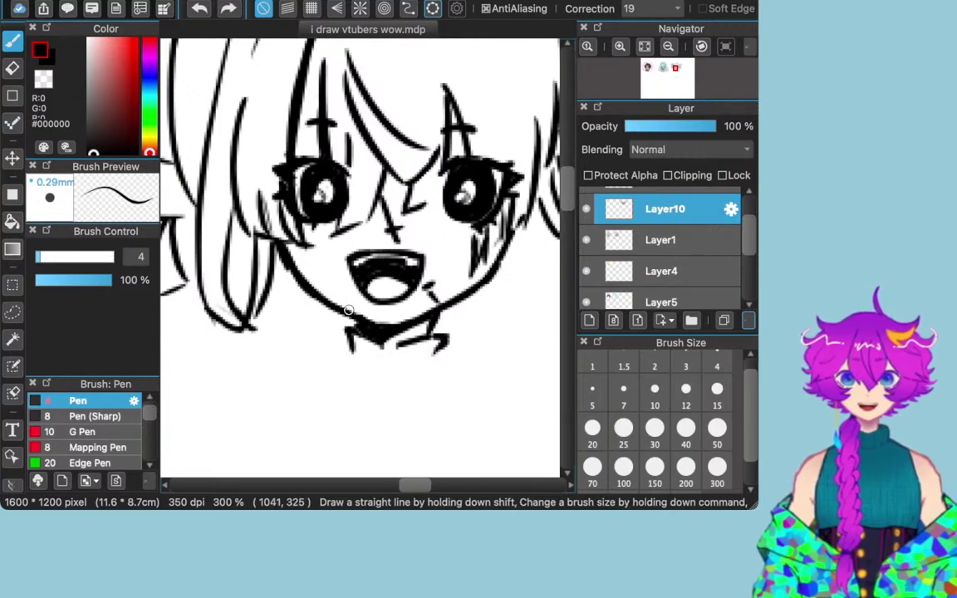
Step: Draw a small heart pendant below the collar's centre and a broken shoulder line running outward to its left
mouse_move(386, 353)
left_mouse_down()
mouse_move(371, 361)
mouse_move(385, 378)
mouse_move(406, 363)
mouse_move(389, 378)
left_mouse_up()
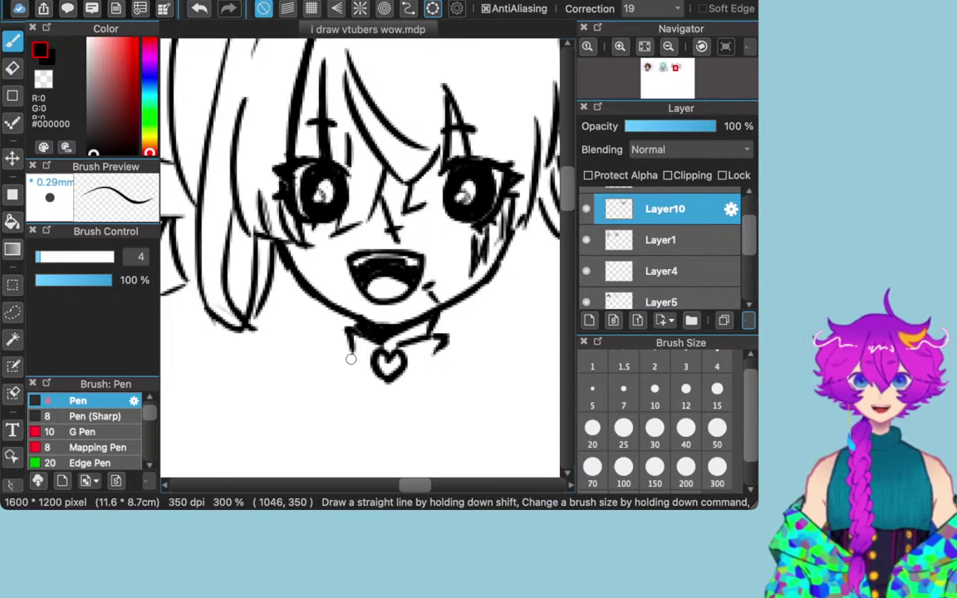
mouse_move(347, 358)
left_mouse_down()
mouse_move(310, 375)
mouse_move(271, 375)
left_mouse_up()
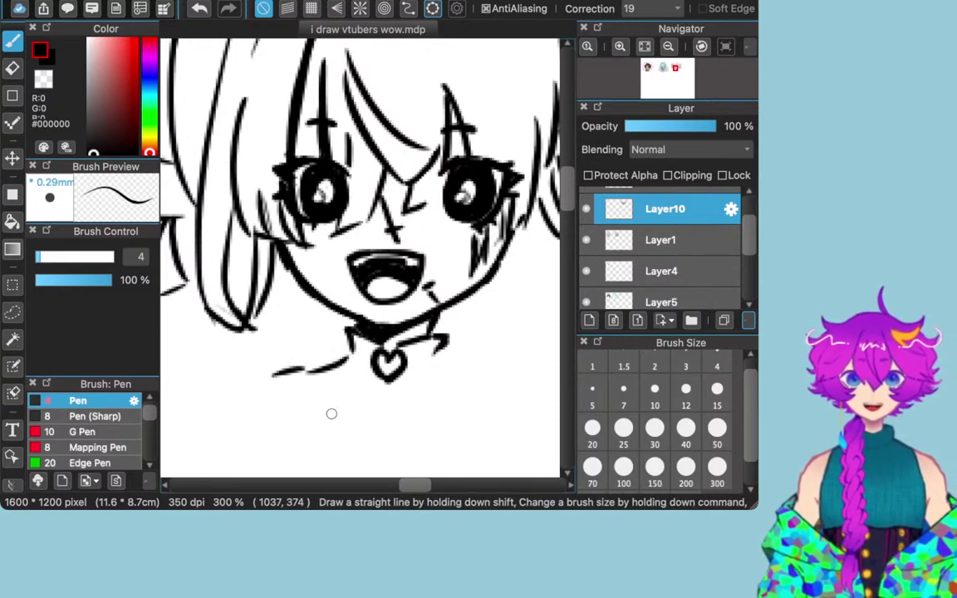
key("super+z")
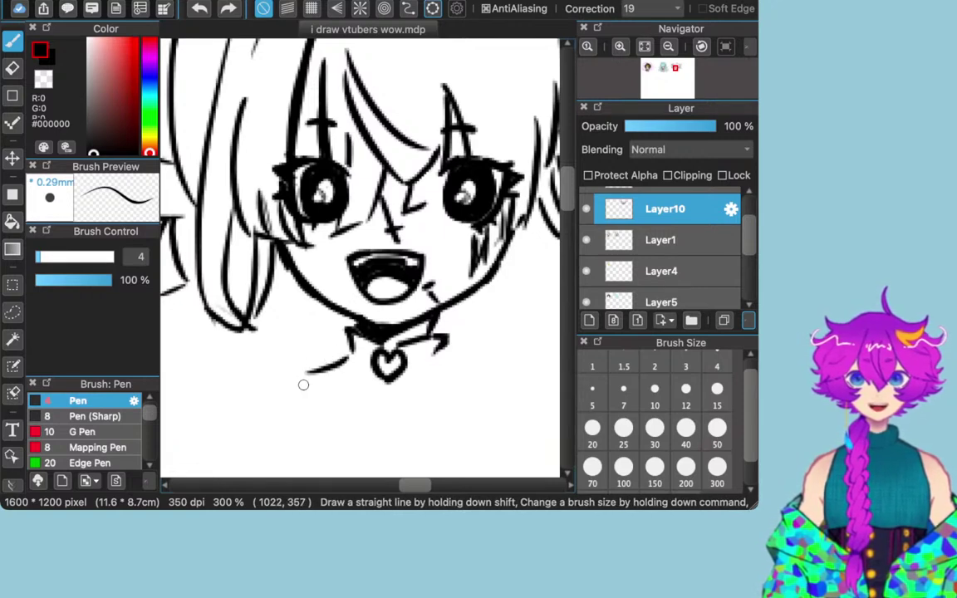
left_click_drag(279, 375, 269, 376)
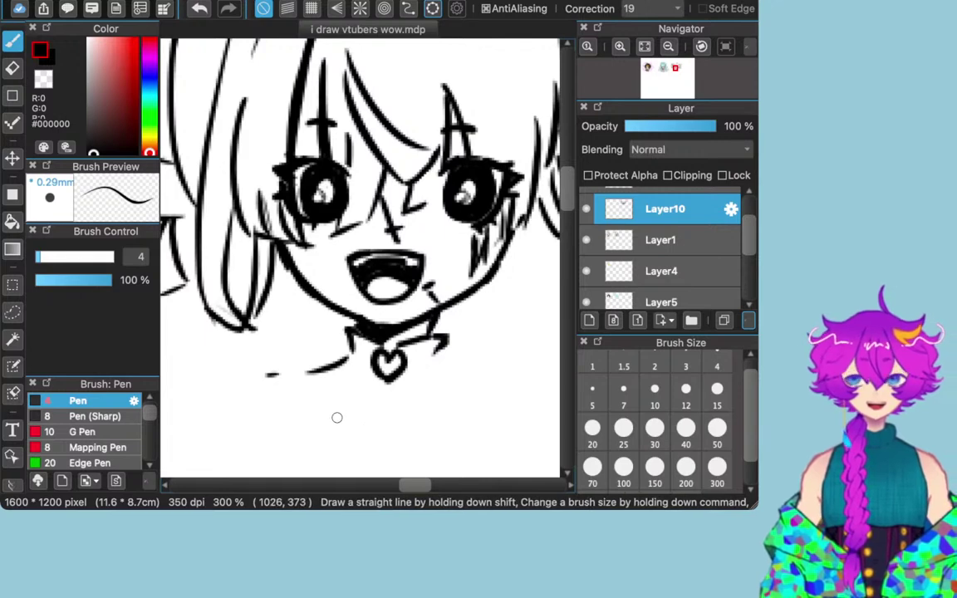
Step: Draw a long diagonal line from the outer end of the left shoulder down towards the chest
left_click_drag(264, 374, 380, 432)
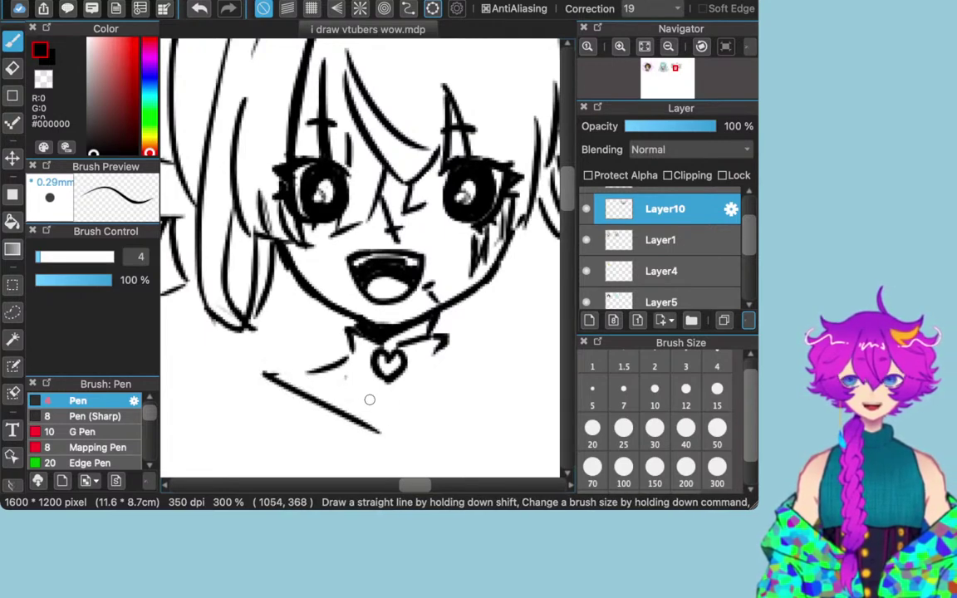
key("super+z")
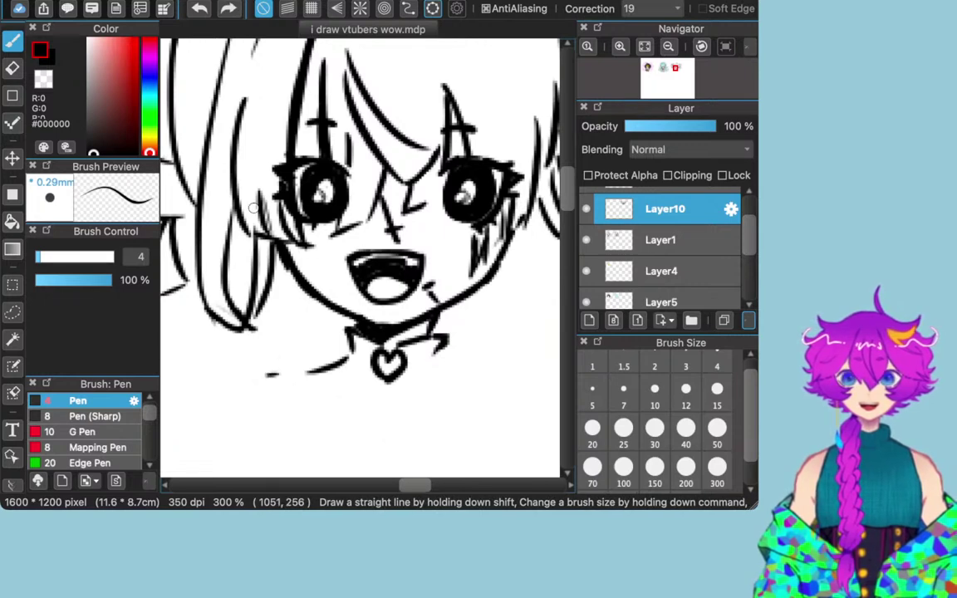
mouse_move(251, 372)
left_mouse_down()
mouse_move(267, 373)
mouse_move(358, 475)
left_mouse_up()
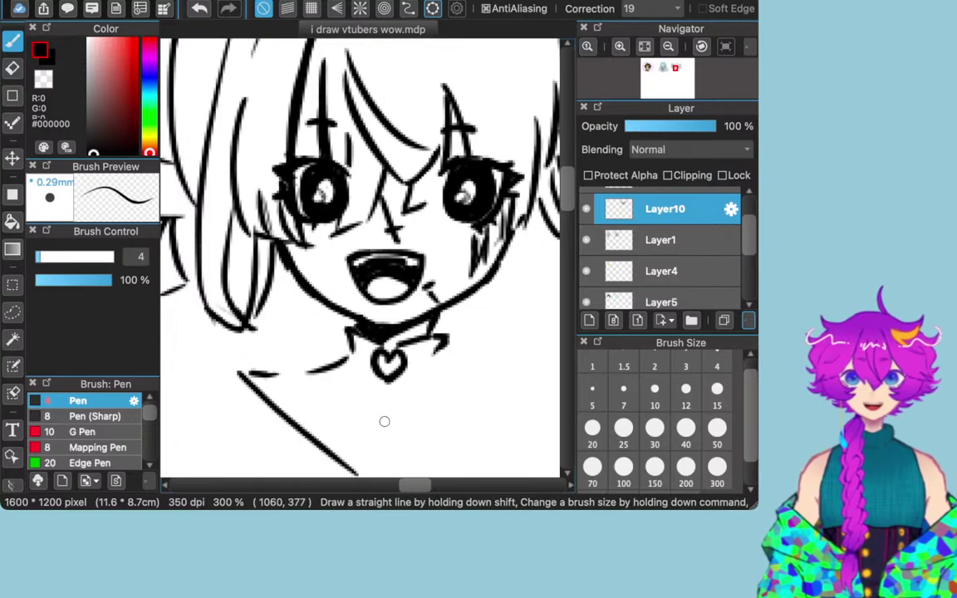
Step: Add an inner line converging on the left diagonal and a line from the heart pendant down to a pointed tip at its lower right
scroll(384, 421, "down", 5)
scroll(360, 275, "down", 3)
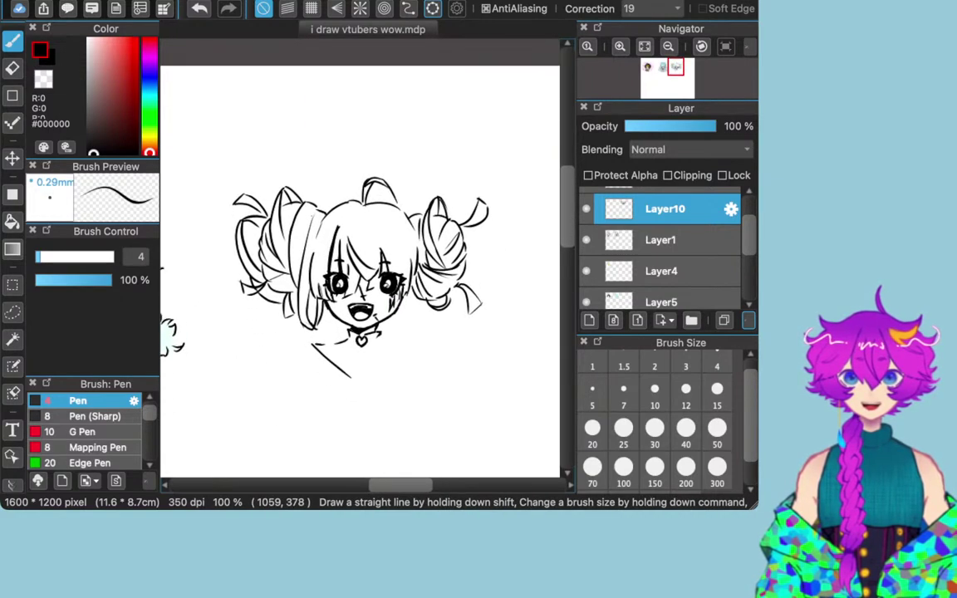
scroll(385, 421, "up", 3)
scroll(360, 258, "up", 2)
scroll(359, 257, "left", 2)
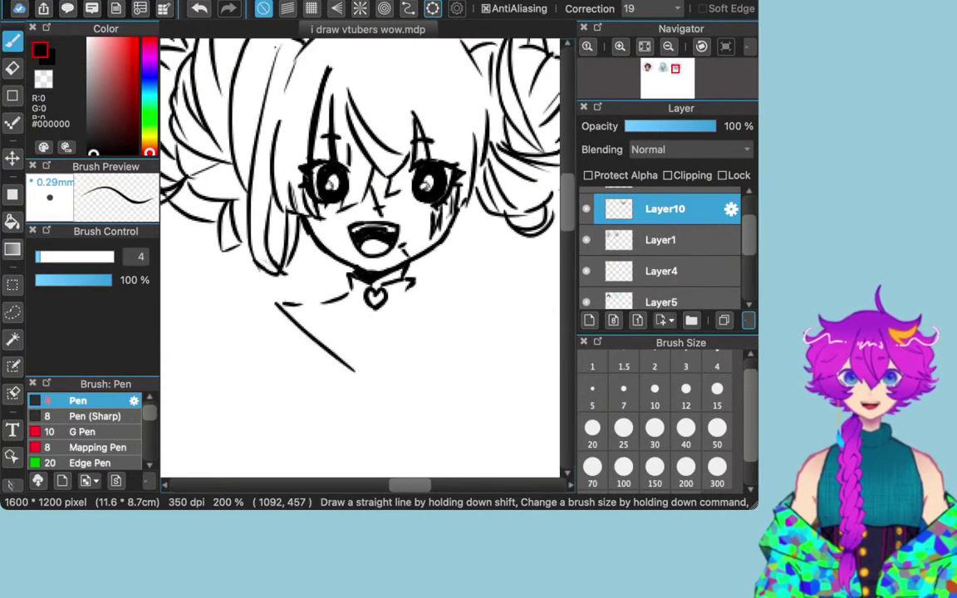
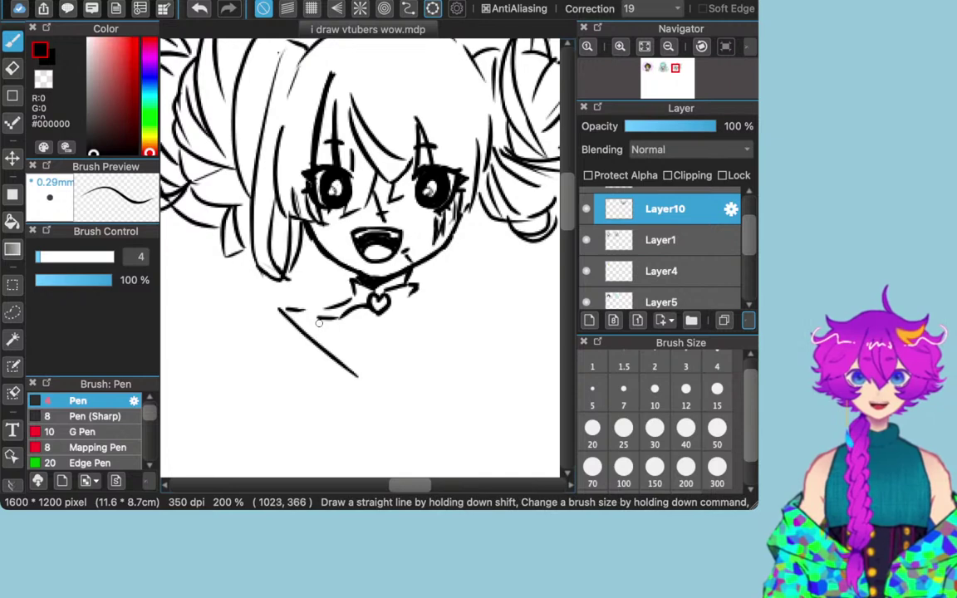
left_click_drag(313, 319, 342, 368)
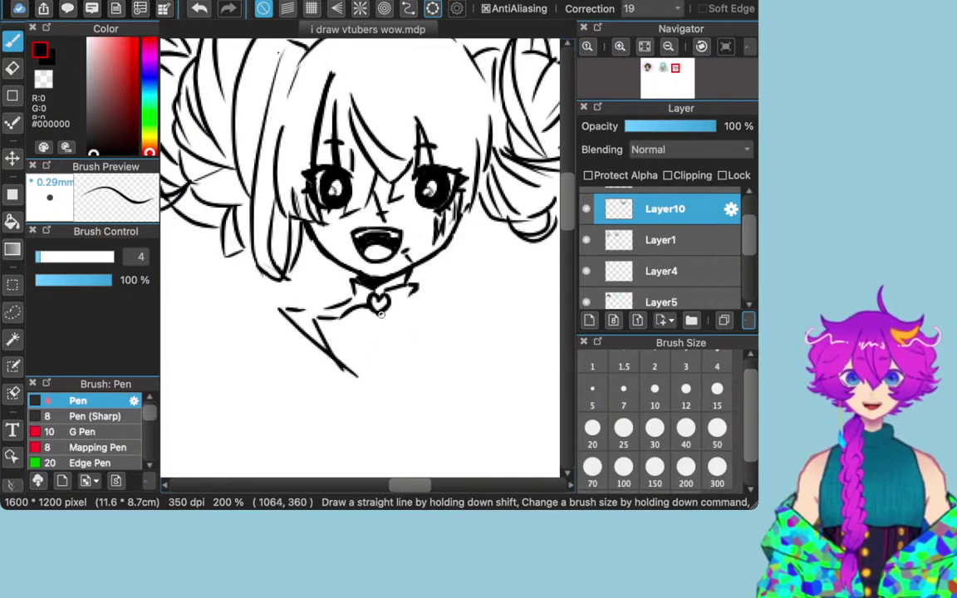
mouse_move(388, 310)
left_mouse_down()
mouse_move(408, 335)
mouse_move(437, 346)
mouse_move(419, 351)
left_mouse_up()
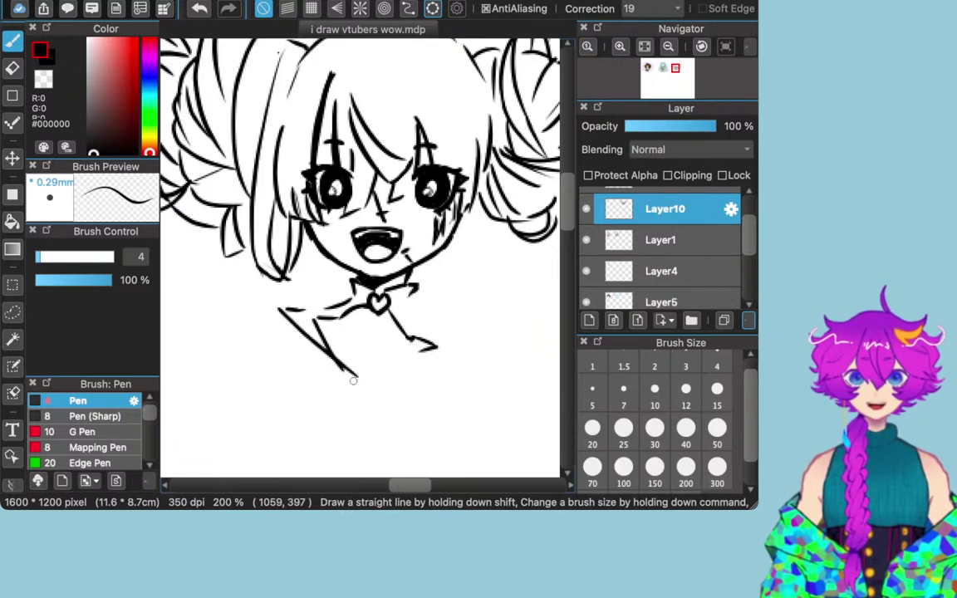
Step: Extend the pointed tip into a ruffled edge and close the bottom of the chest outline with a V-shaped point
key("e")
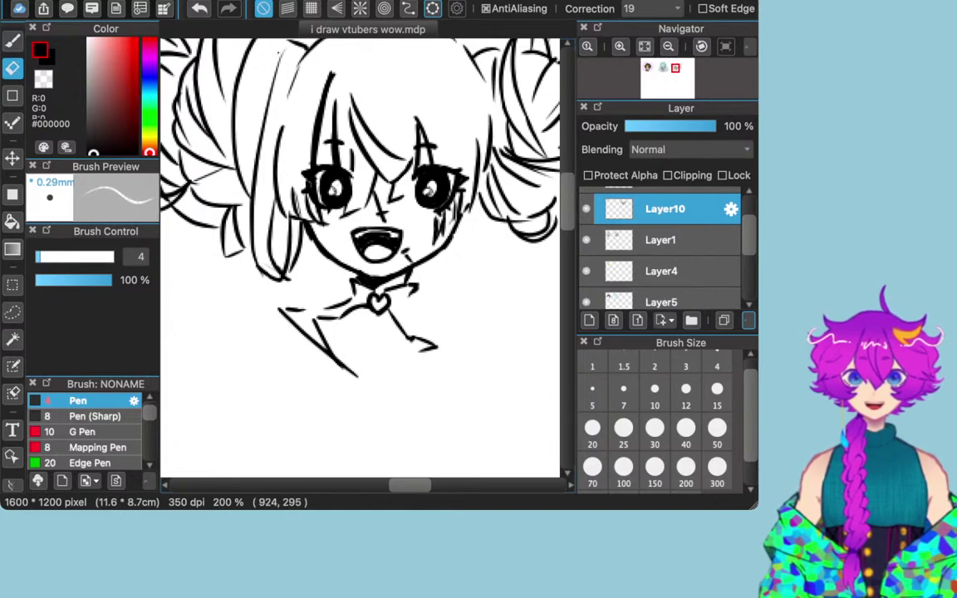
key("b")
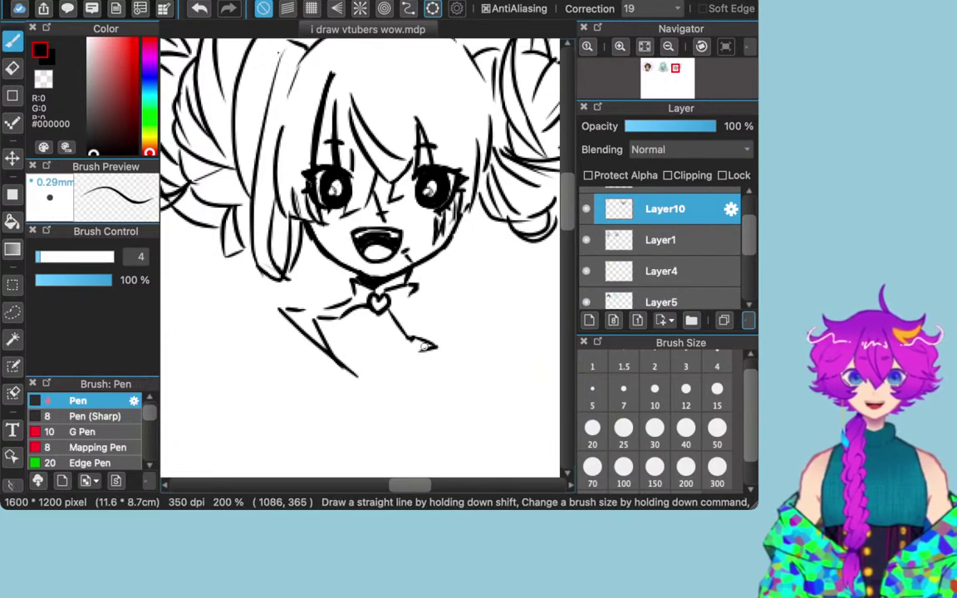
mouse_move(420, 340)
left_mouse_down()
mouse_move(427, 355)
mouse_move(400, 398)
left_mouse_up()
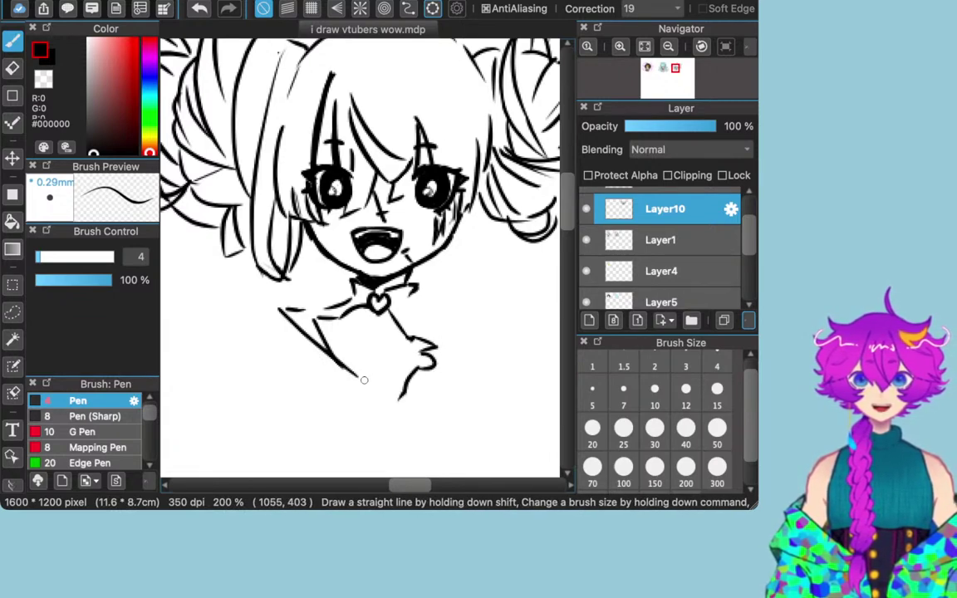
mouse_move(351, 368)
left_mouse_down()
mouse_move(394, 362)
mouse_move(406, 370)
mouse_move(399, 360)
left_mouse_up()
key("super+z")
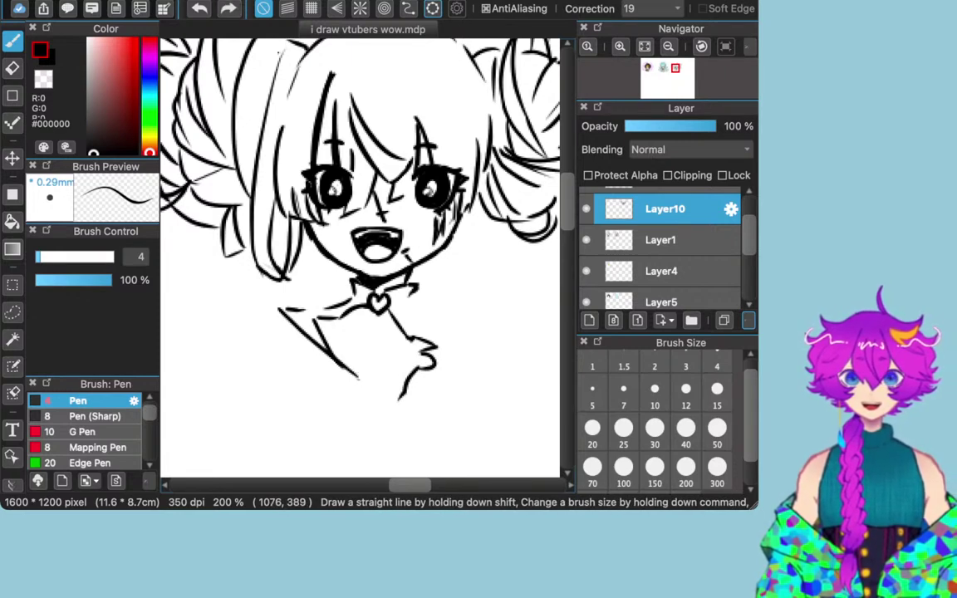
mouse_move(416, 370)
left_mouse_down()
mouse_move(382, 380)
mouse_move(354, 373)
mouse_move(379, 415)
mouse_move(404, 397)
left_mouse_up()
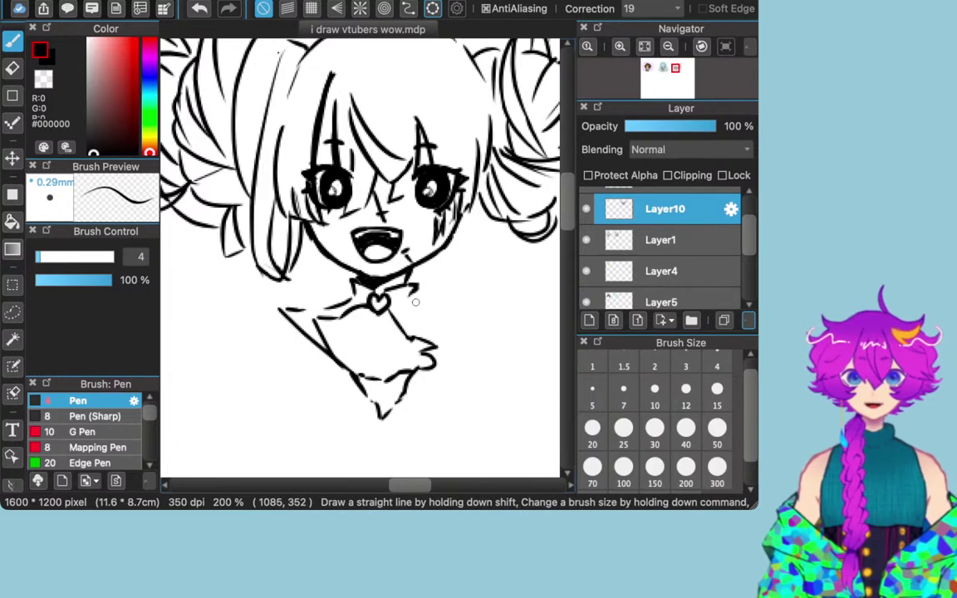
Step: Draw the right shoulder line out to a corner and continue it down as a short jagged outer edge
mouse_move(415, 302)
left_mouse_down()
mouse_move(488, 327)
mouse_move(470, 325)
mouse_move(498, 326)
mouse_move(480, 359)
mouse_move(506, 399)
left_mouse_up()
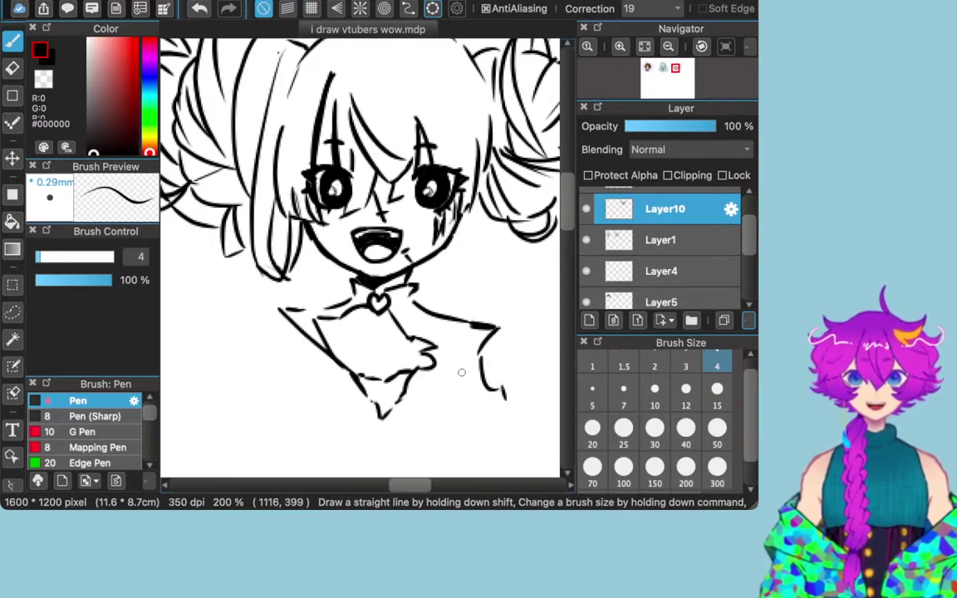
left_click_drag(463, 365, 455, 384)
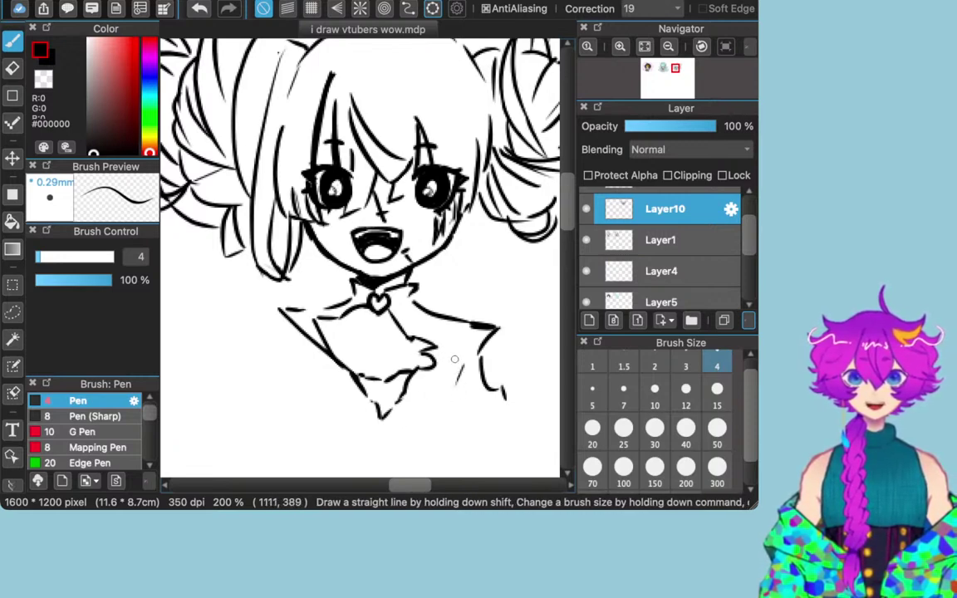
key("super+z")
key("super+z")
key("super+z")
key("super+z")
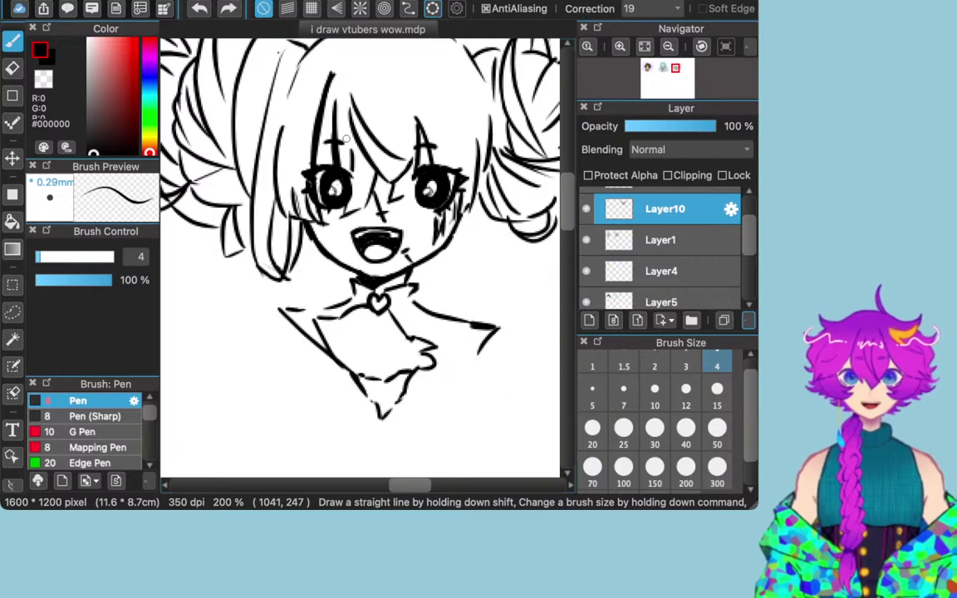
mouse_move(491, 327)
left_mouse_down()
mouse_move(455, 409)
mouse_move(465, 407)
mouse_move(406, 423)
left_mouse_up()
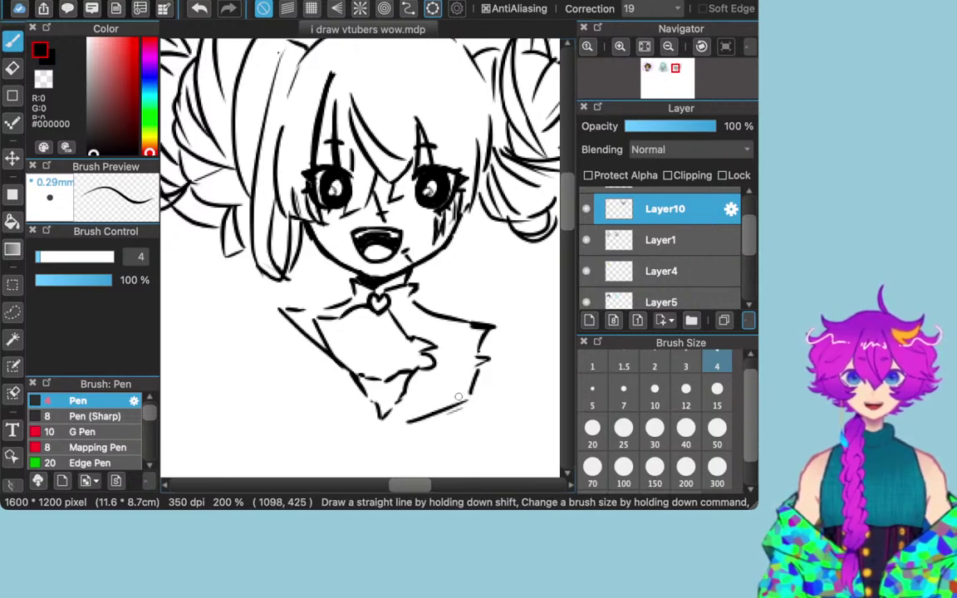
key("super+z")
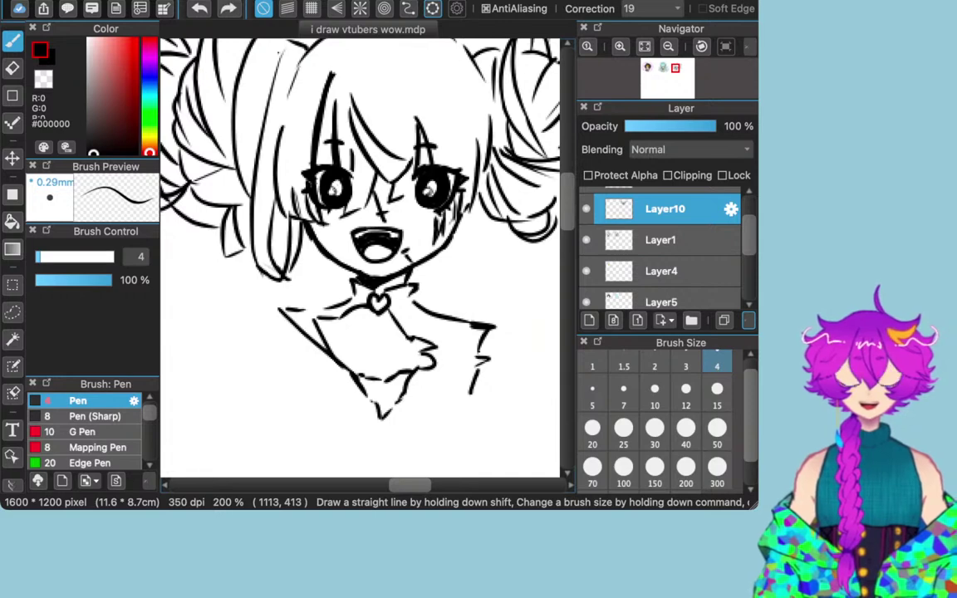
scroll(474, 399, "down", 3)
left_click_drag(191, 365, 556, 335)
scroll(361, 316, "right", 10)
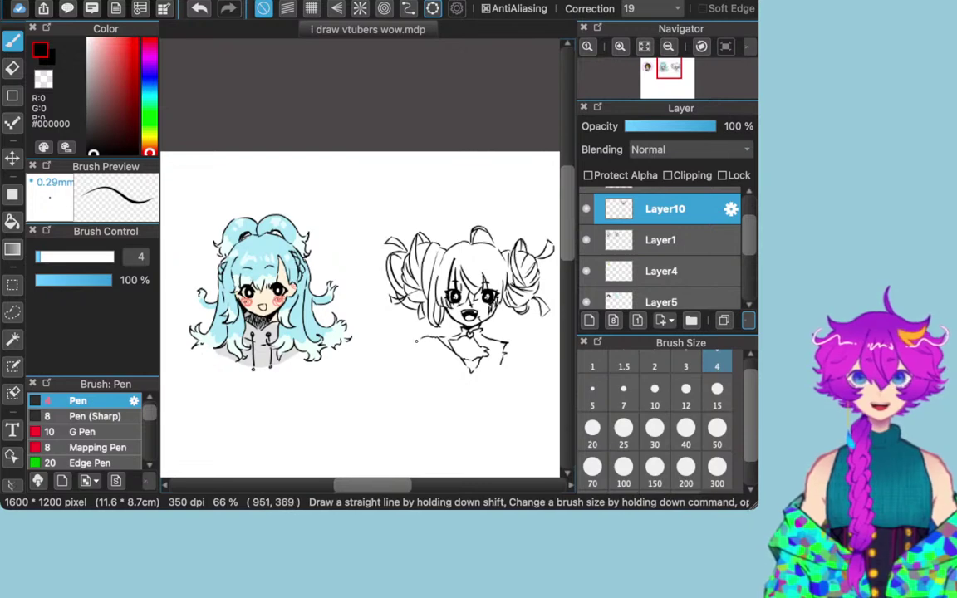
left_click_drag(422, 338, 411, 347)
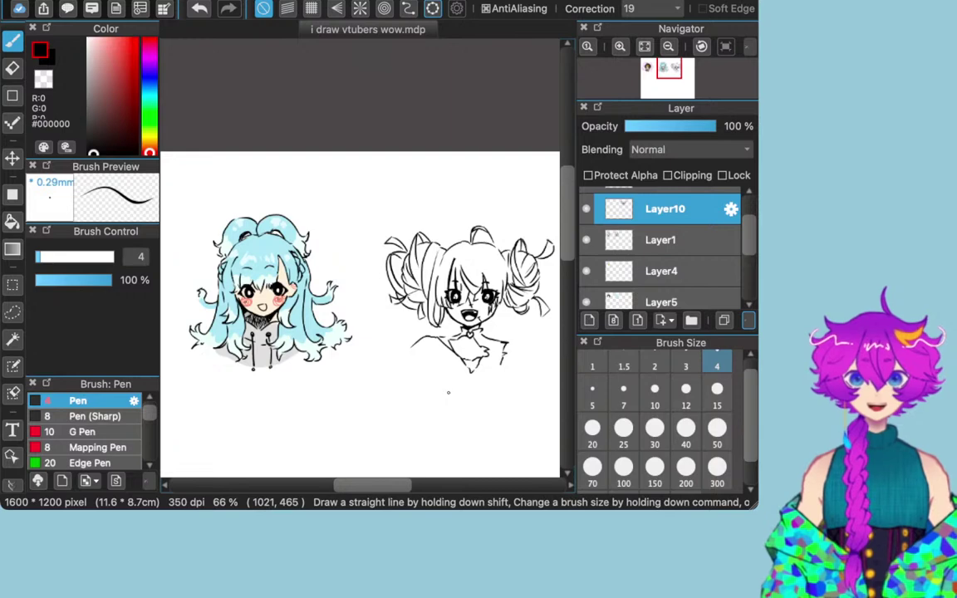
key("super+z")
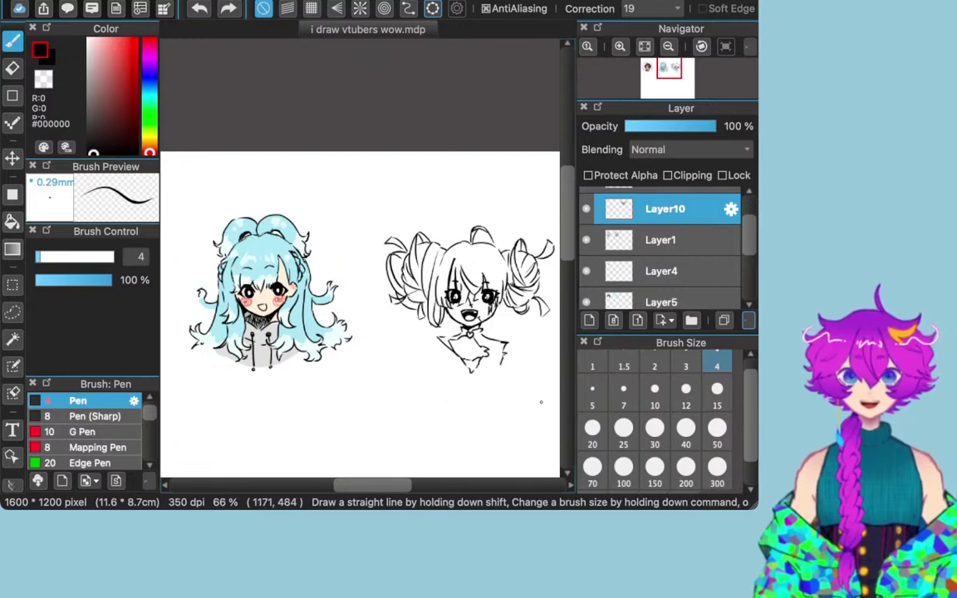
scroll(402, 375, "up", 2)
scroll(536, 355, "up", 4)
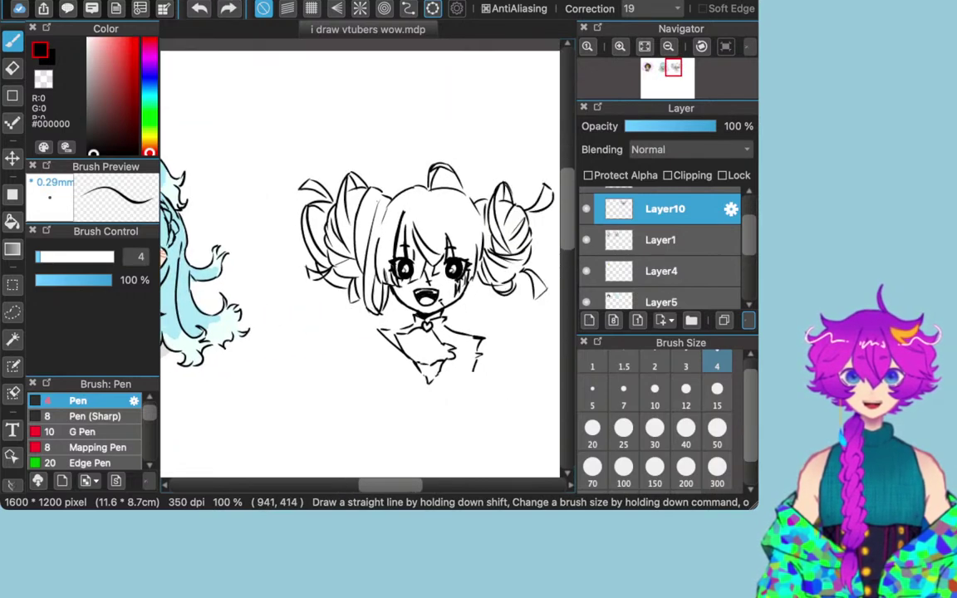
Step: Erase the left shoulder's outer tip at size 10, redraw it as a shorter point, and slightly lengthen the right outer edge downwards
scroll(359, 257, "right", 1)
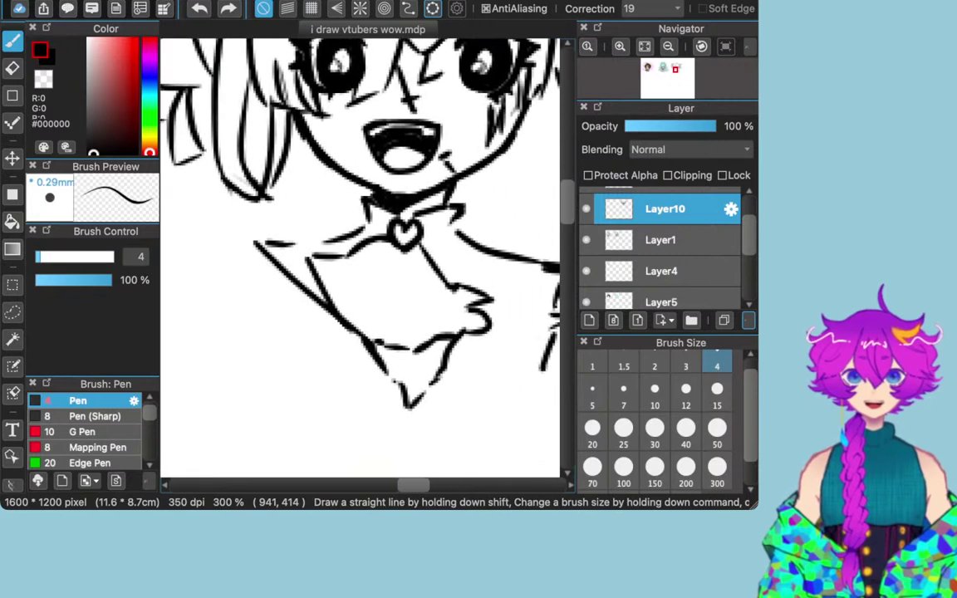
left_click(12, 69)
mouse_move(282, 253)
left_mouse_down()
mouse_move(261, 241)
mouse_move(298, 287)
mouse_move(270, 269)
left_mouse_up()
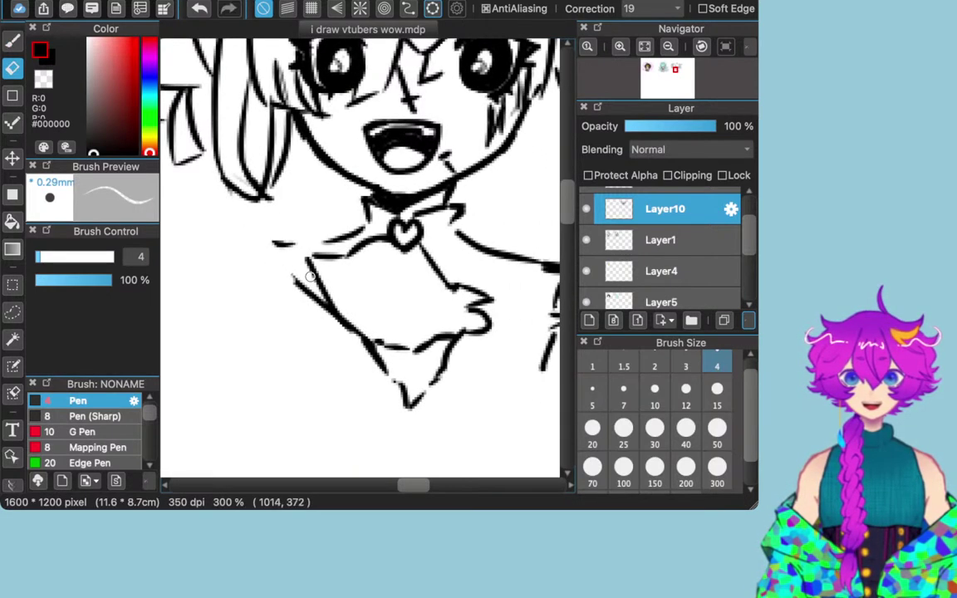
key("bracketright")
key("bracketright")
key("bracketright")
mouse_move(252, 215)
left_mouse_down()
mouse_move(326, 334)
mouse_move(305, 300)
left_mouse_up()
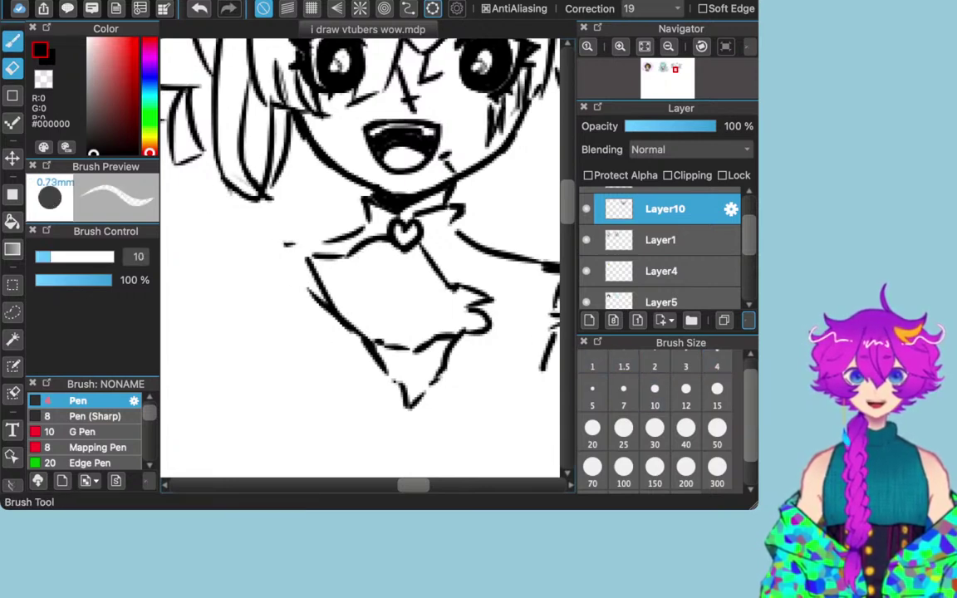
key("b")
mouse_move(315, 241)
left_mouse_down()
mouse_move(266, 237)
mouse_move(336, 301)
left_mouse_up()
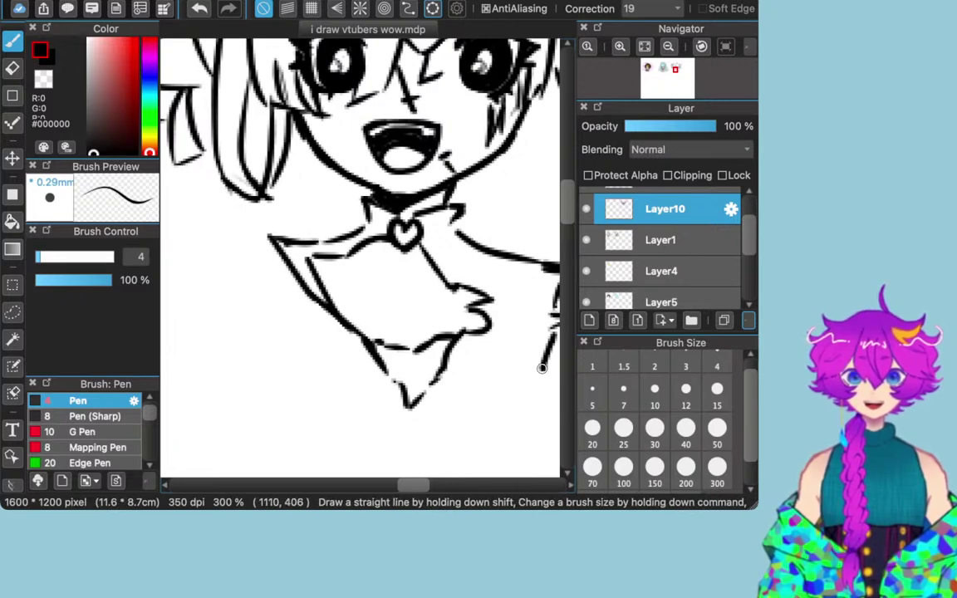
scroll(556, 388, "right", 4)
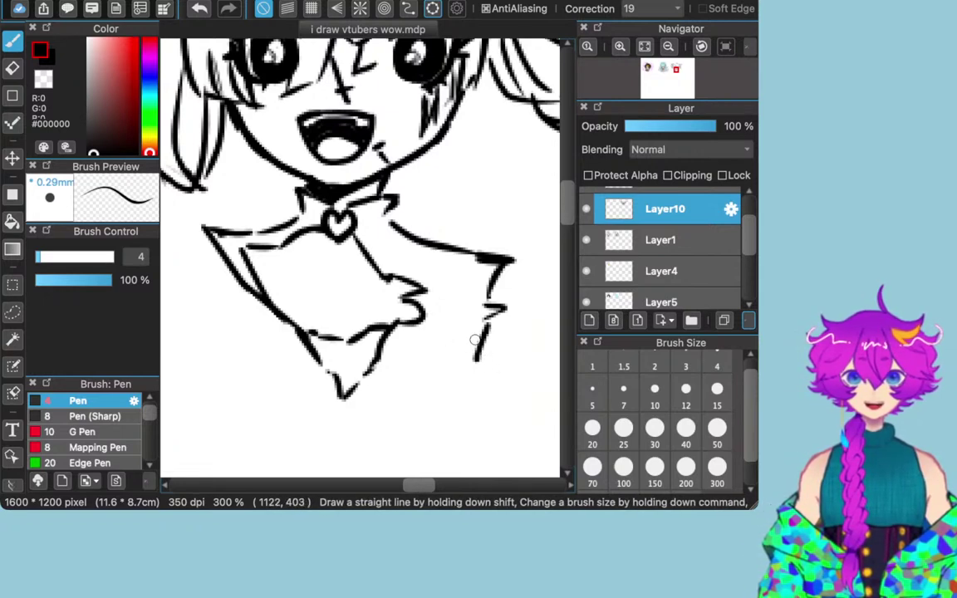
left_click_drag(476, 361, 468, 368)
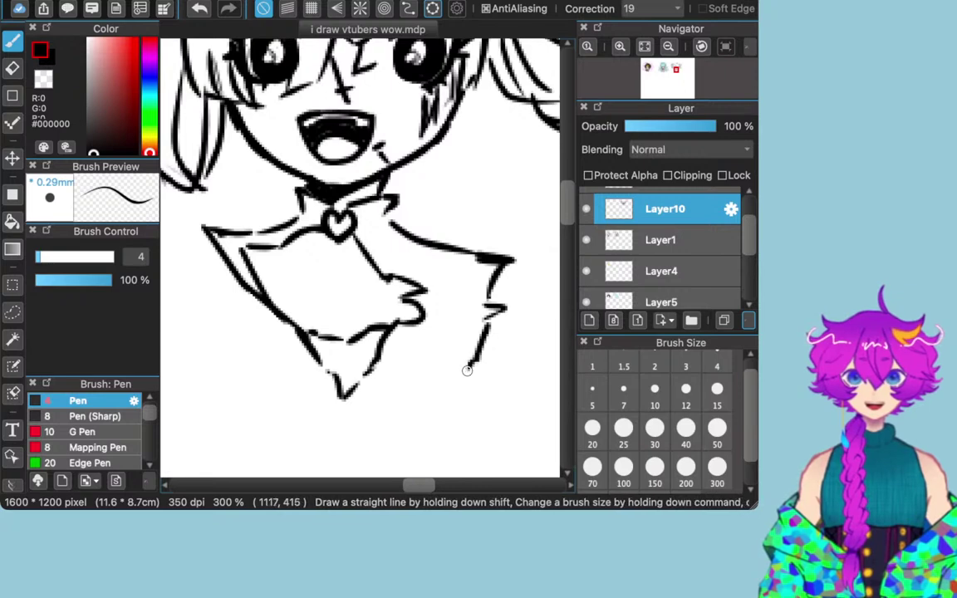
Step: Draw the left sleeve as a curved outer line from the shoulder tip plus an inner seam crossed by three stitch marks
left_click_drag(308, 274, 434, 292)
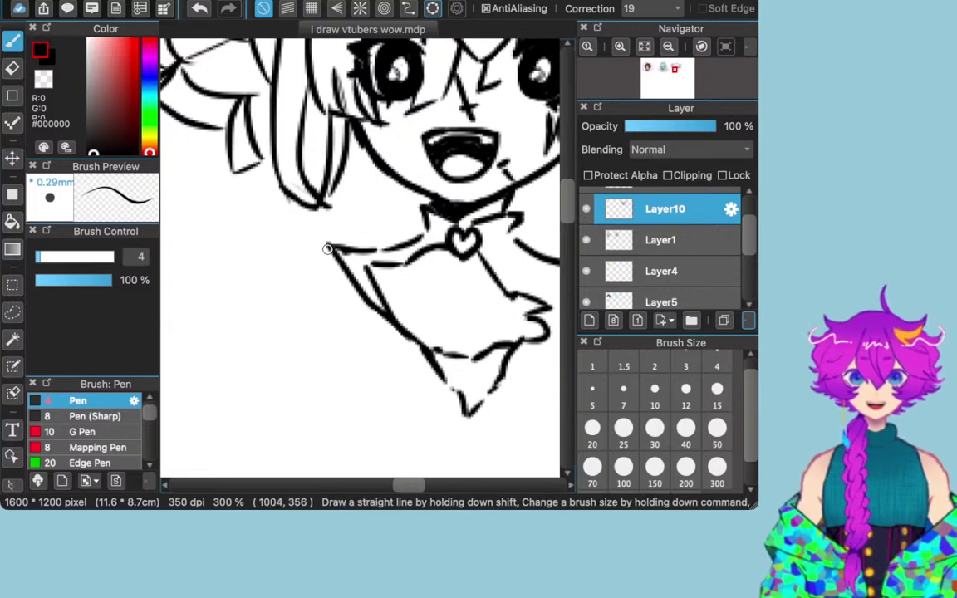
mouse_move(325, 244)
left_mouse_down()
mouse_move(251, 274)
mouse_move(266, 249)
mouse_move(190, 352)
left_mouse_up()
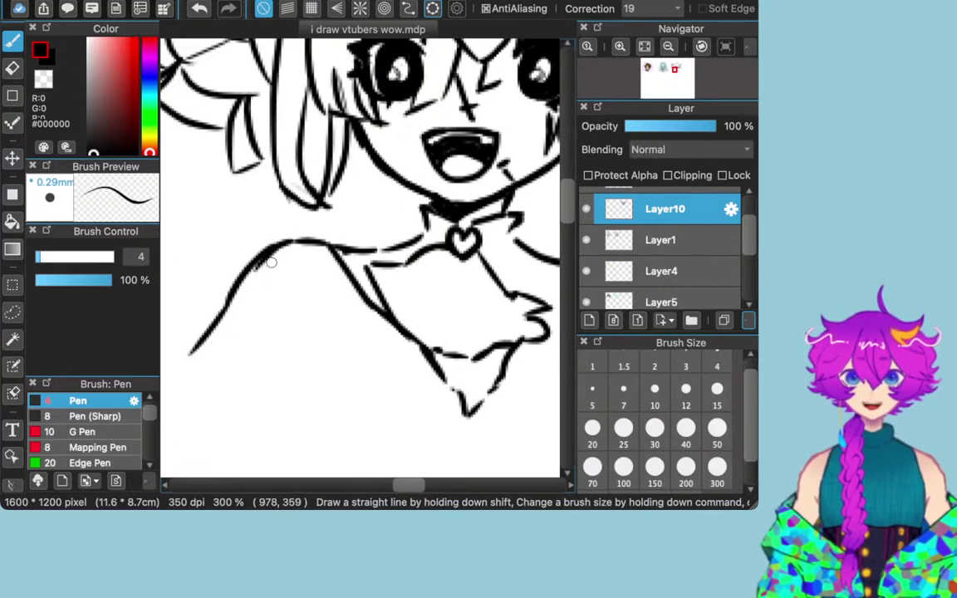
left_click_drag(281, 248, 300, 349)
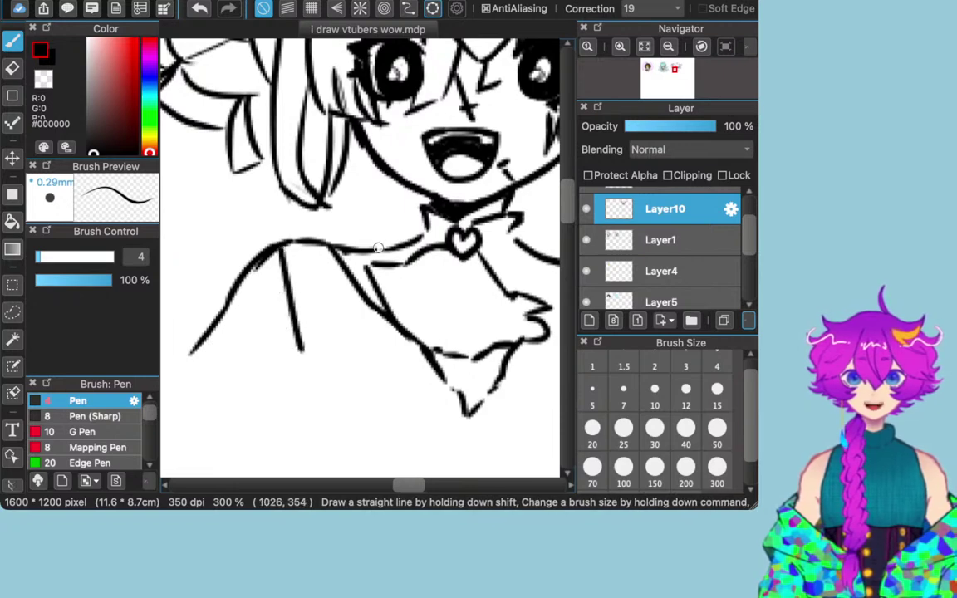
key("super+z")
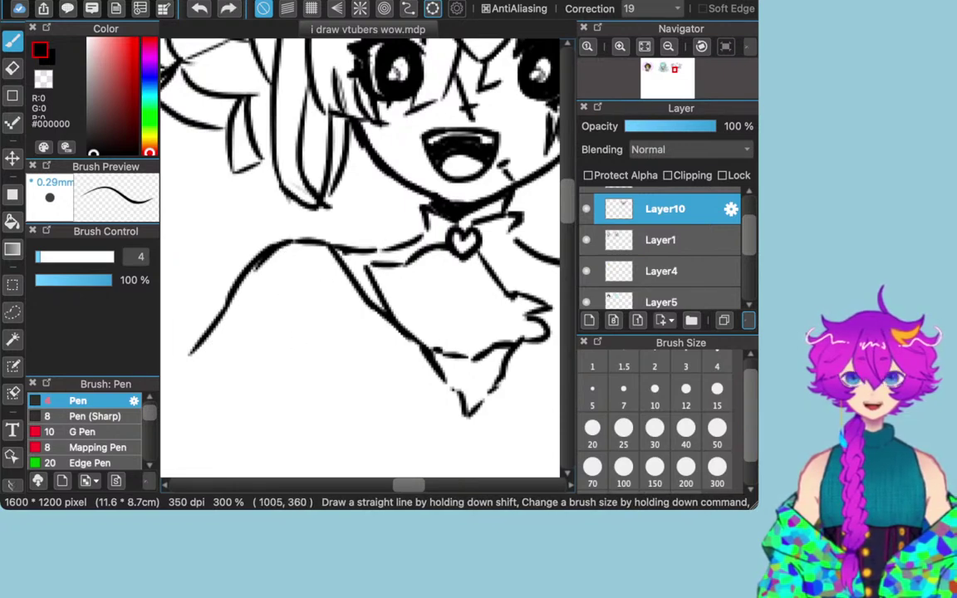
left_click_drag(300, 242, 255, 380)
mouse_move(276, 275)
left_mouse_down()
mouse_move(289, 290)
mouse_move(275, 325)
left_mouse_up()
left_click_drag(249, 359, 261, 366)
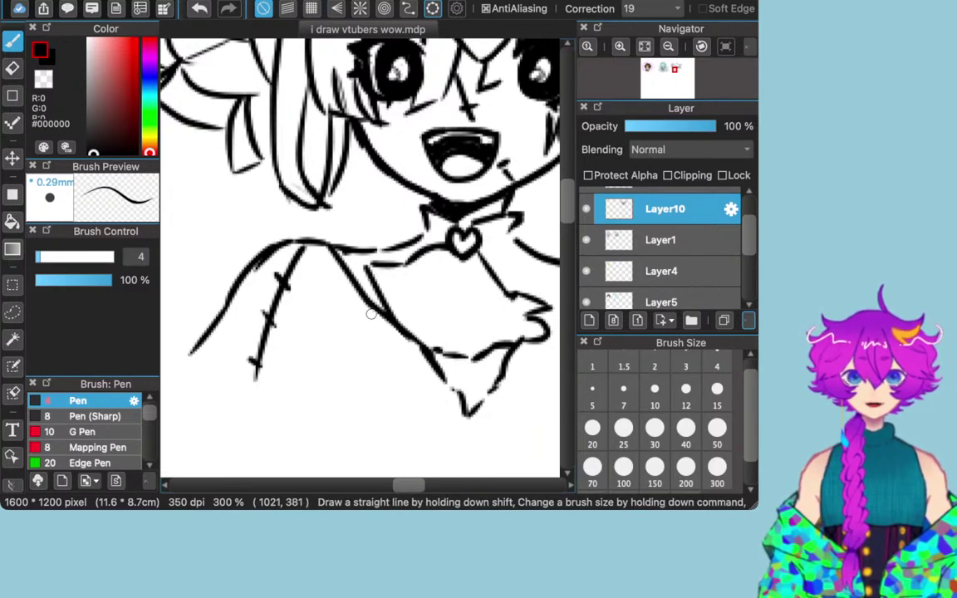
Step: Draw a stitched seam below the left chest diagonal and close it along the bottom with a short stitched edge
left_click_drag(375, 311, 389, 371)
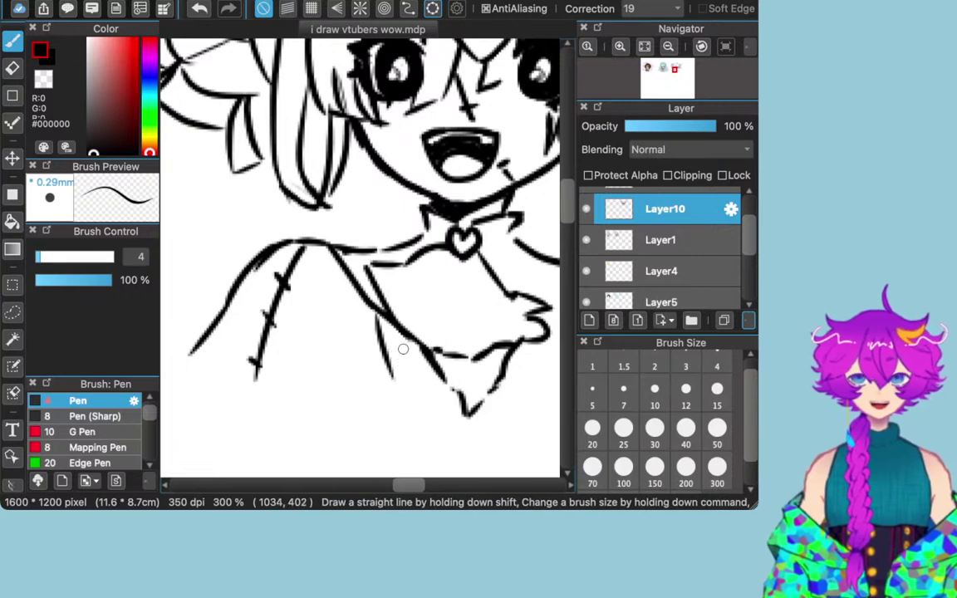
left_click_drag(371, 339, 389, 335)
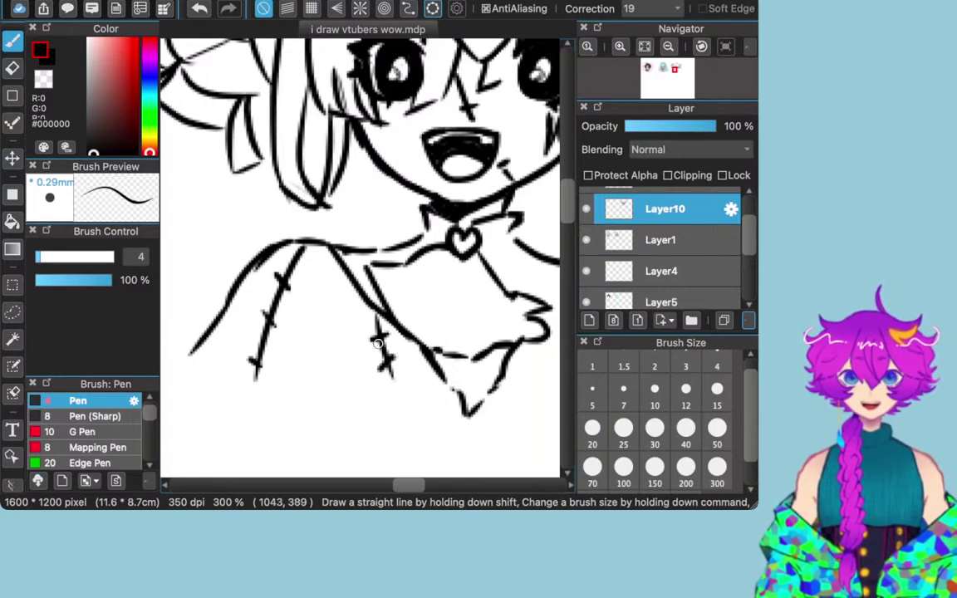
left_click_drag(397, 384, 442, 383)
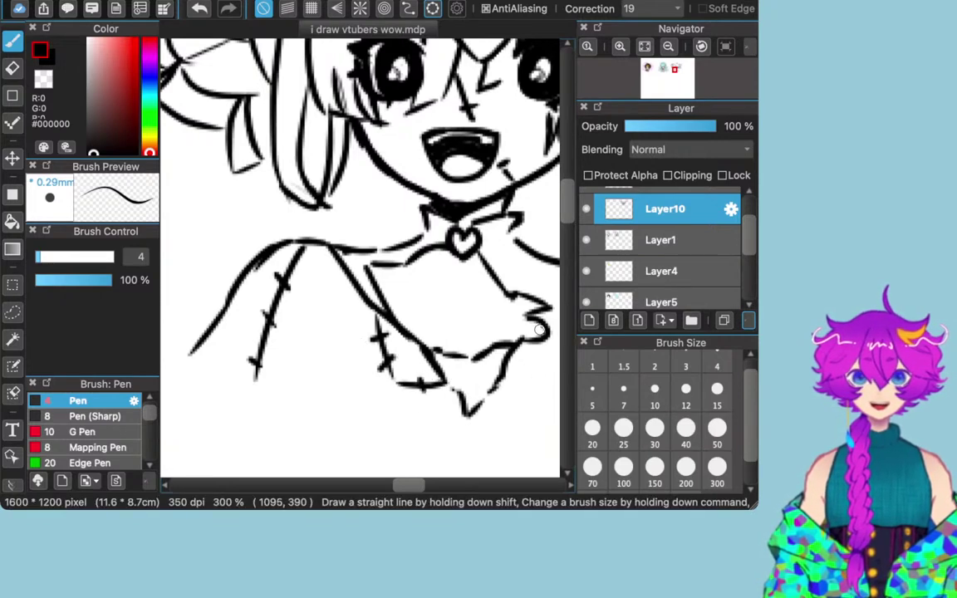
Step: Erase the right side of the V-shaped point below the chest with the size 10 eraser
left_click(592, 428)
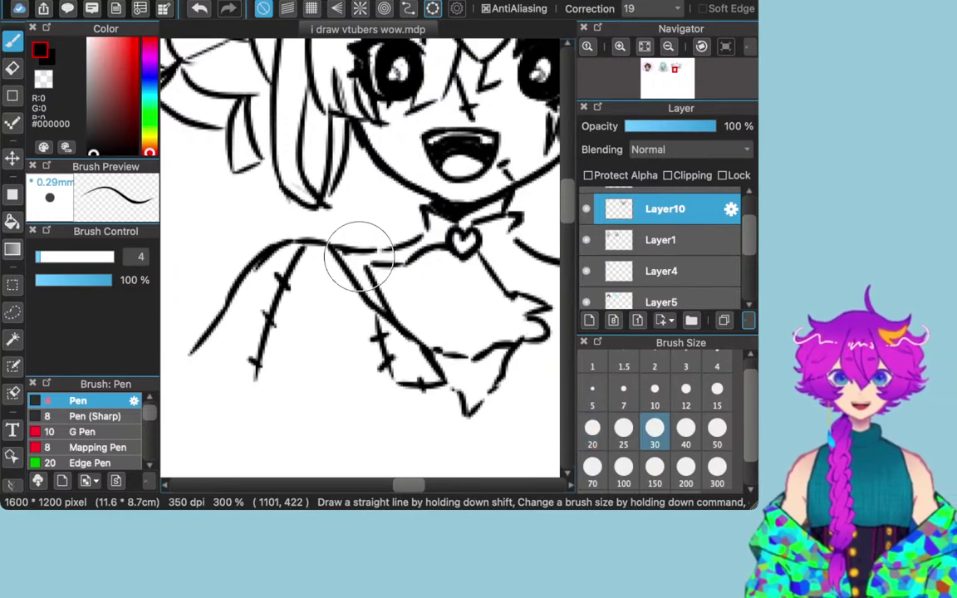
left_click_drag(505, 366, 493, 359)
scroll(492, 164, "right", 5)
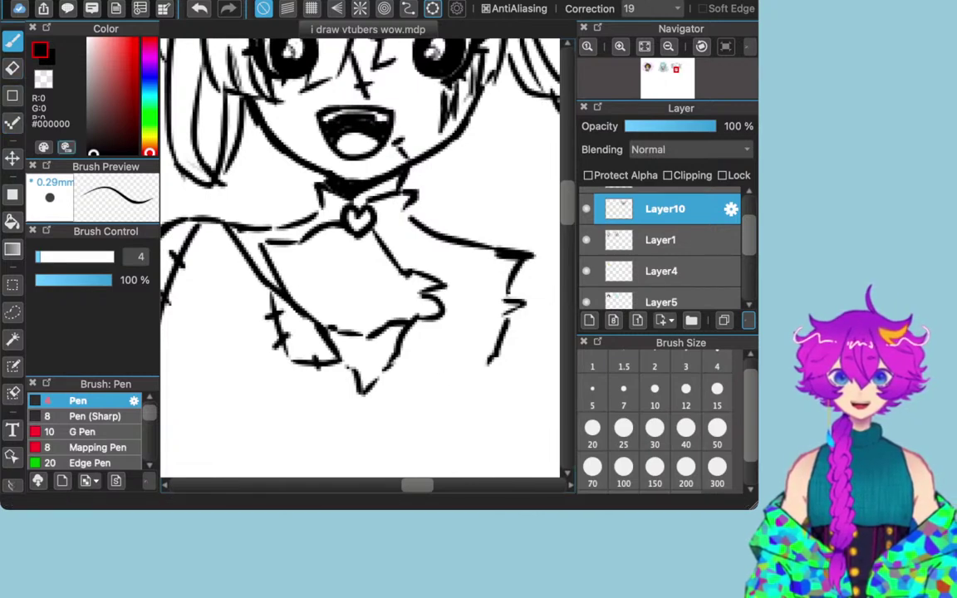
left_click(12, 68)
mouse_move(409, 342)
left_mouse_down()
mouse_move(409, 332)
mouse_move(402, 357)
left_mouse_up()
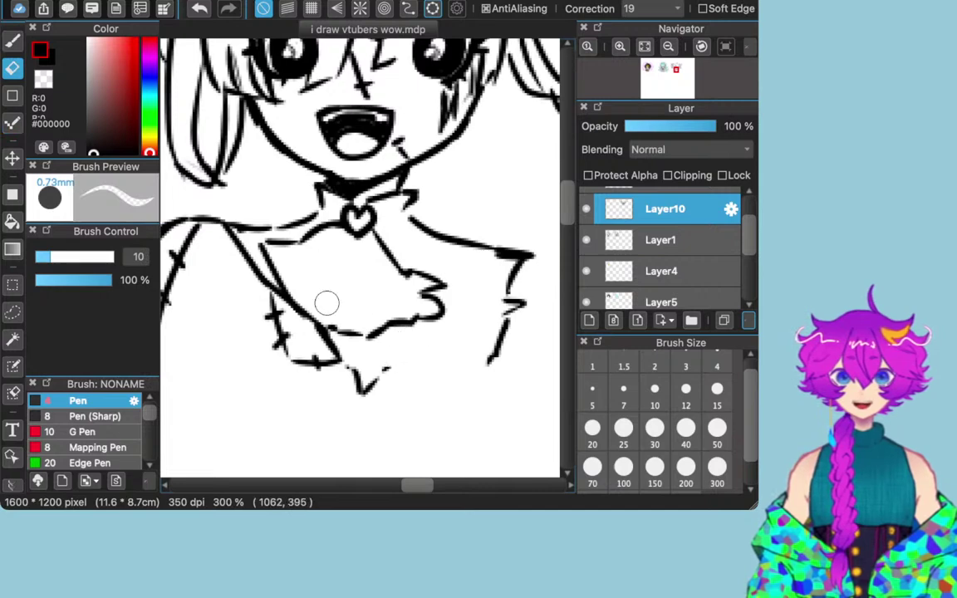
Step: Draw a rounded arch from the V-shaped point and join it to the lengthened right outer edge with a cornered hem
left_click(13, 40)
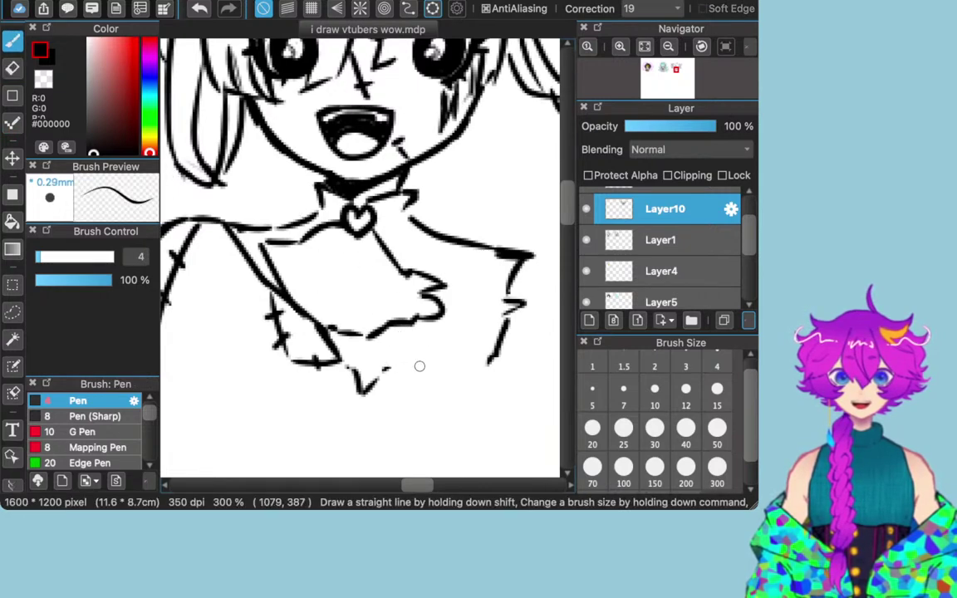
mouse_move(385, 367)
left_mouse_down()
mouse_move(455, 378)
mouse_move(428, 405)
left_mouse_up()
left_click_drag(496, 360, 479, 394)
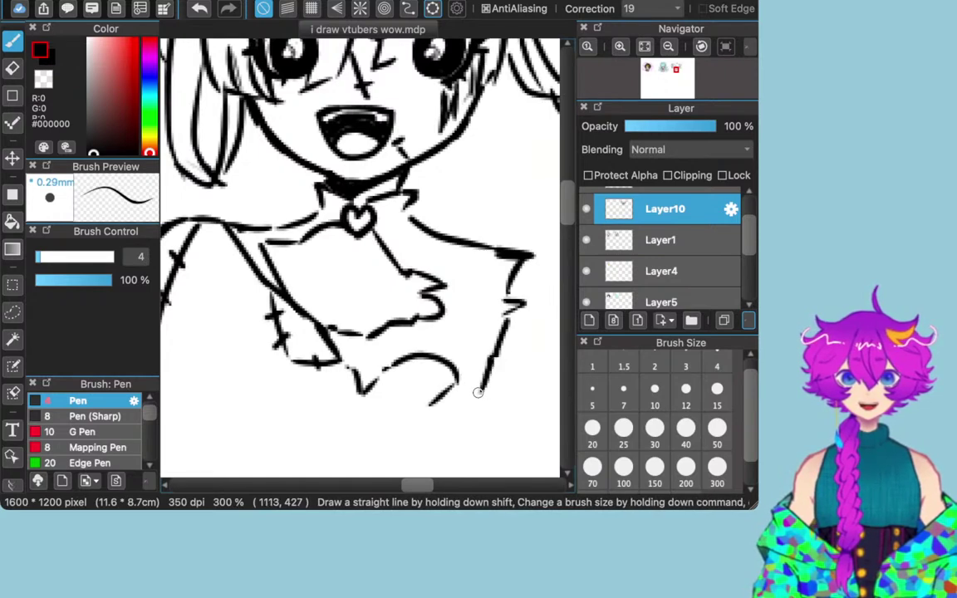
mouse_move(494, 360)
left_mouse_down()
mouse_move(476, 407)
mouse_move(487, 413)
mouse_move(439, 372)
mouse_move(421, 376)
left_mouse_up()
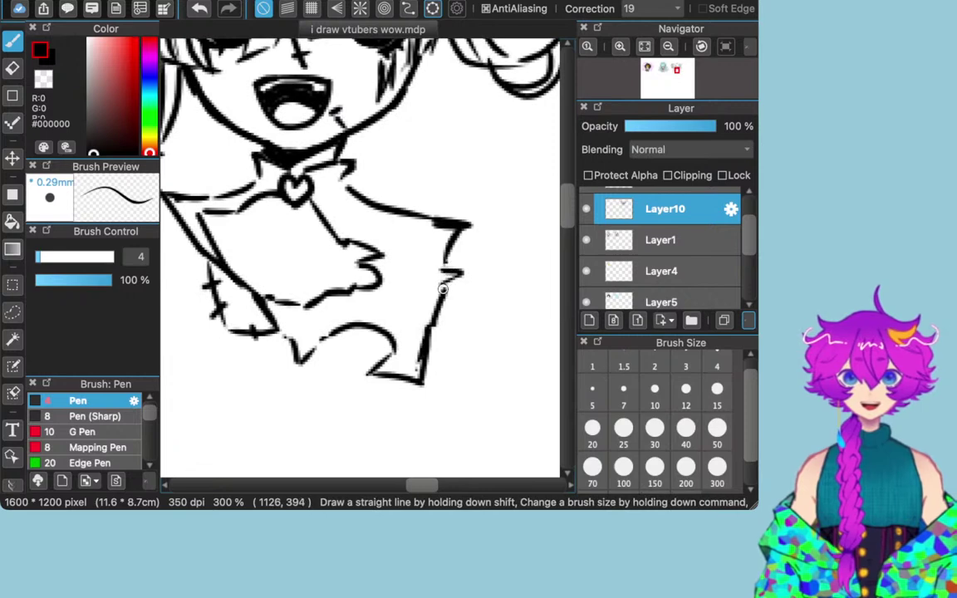
Step: Outline the right sleeve with a rounded shoulder line and curved hem, and set Layer10's blending mode to Multiply
left_click_drag(453, 273, 444, 295)
mouse_move(467, 225)
left_mouse_down()
mouse_move(520, 247)
mouse_move(510, 241)
mouse_move(552, 339)
left_mouse_up()
mouse_move(447, 332)
left_mouse_down()
mouse_move(474, 356)
mouse_move(550, 352)
left_mouse_up()
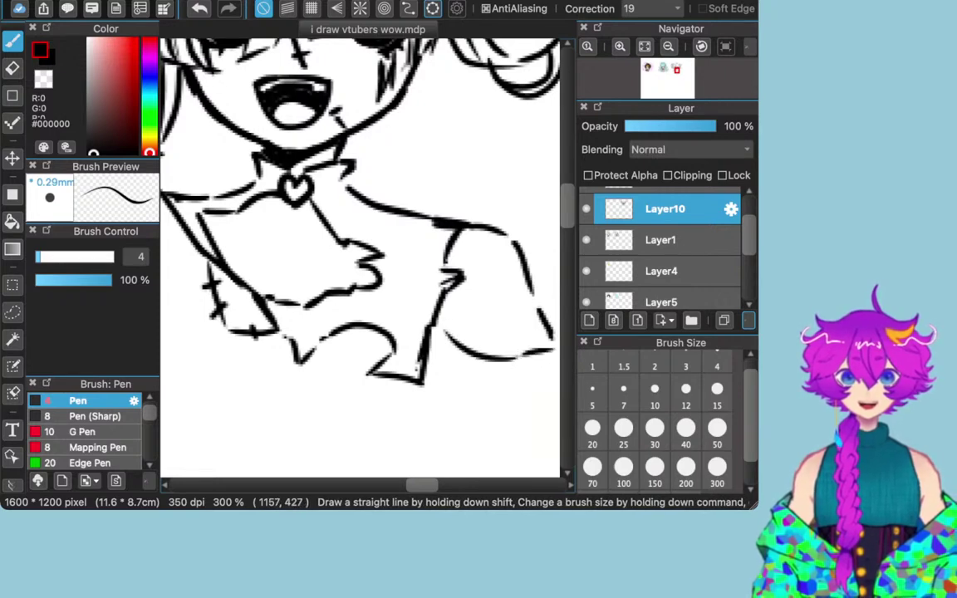
left_click(690, 149)
left_click(657, 166)
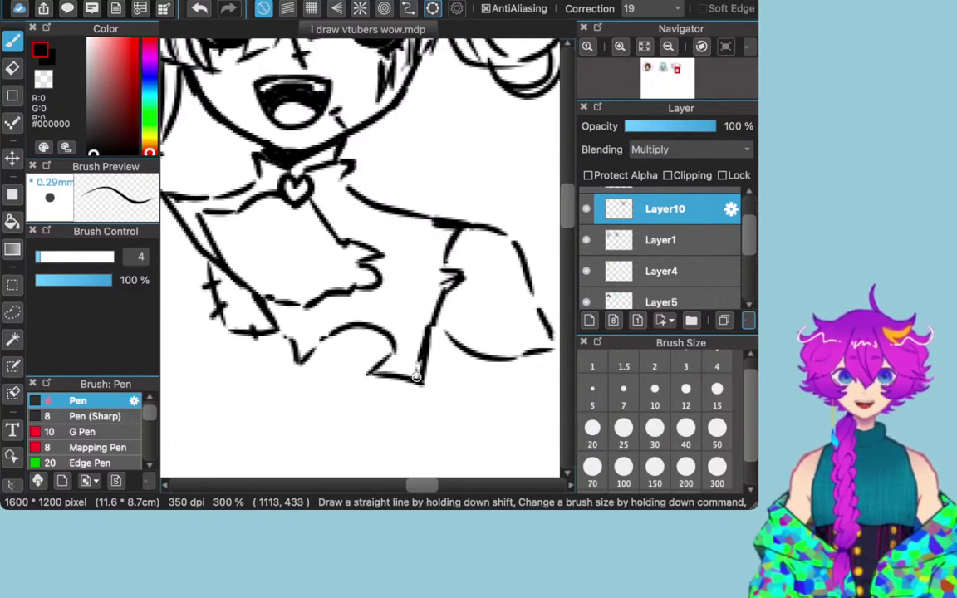
Step: Draw a small bow at the outer corner of the right sleeve's hem
scroll(416, 376, "right", 5)
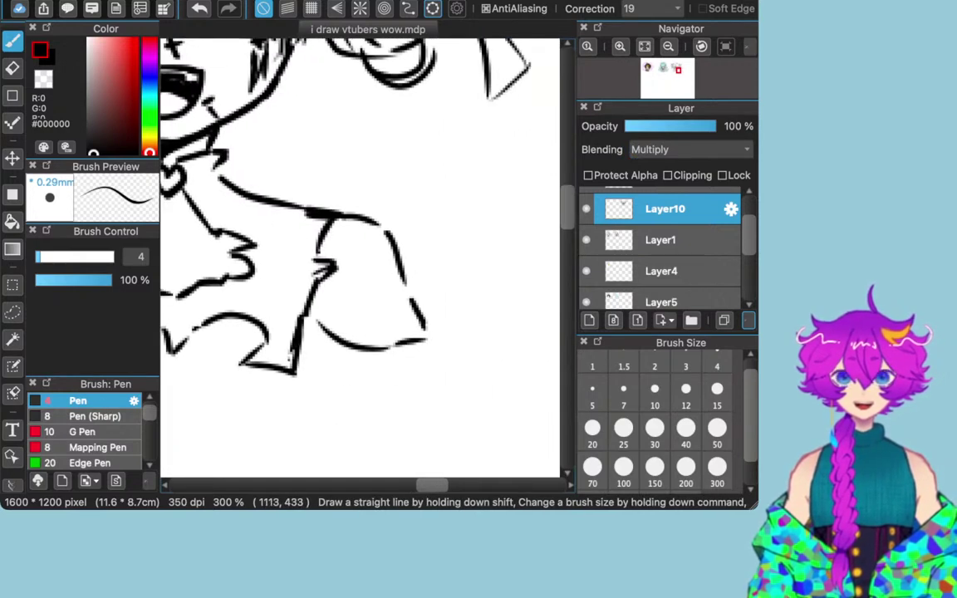
mouse_move(422, 330)
left_mouse_down()
mouse_move(430, 341)
mouse_move(455, 342)
mouse_move(454, 355)
left_mouse_up()
left_click_drag(440, 349, 451, 355)
scroll(461, 379, "right", 3)
Step: Finish the left sleeve with a small bow, a curved hem and short arm lines running down from both hem corners
scroll(461, 379, "left", 15)
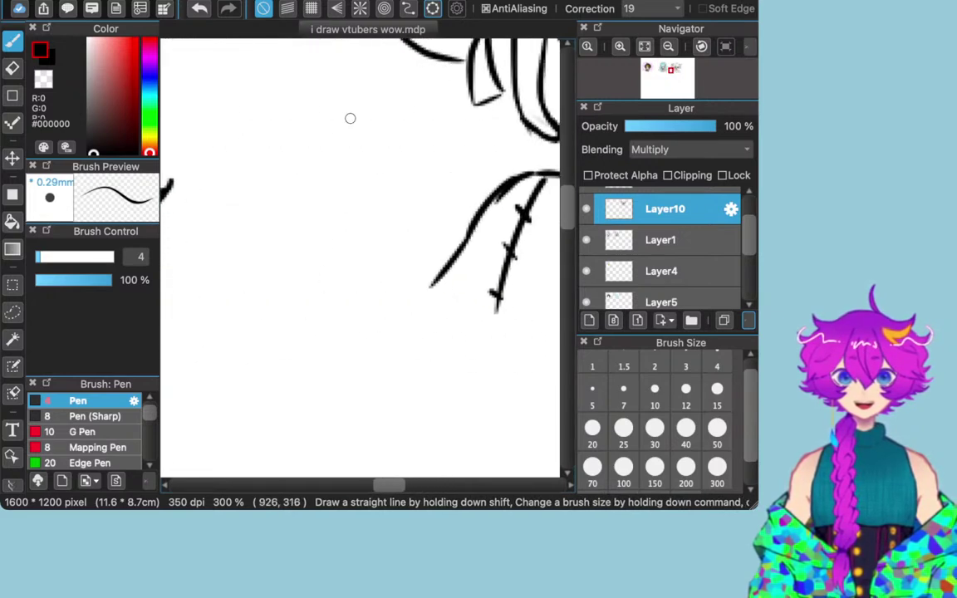
mouse_move(415, 288)
left_mouse_down()
mouse_move(433, 304)
mouse_move(415, 301)
left_mouse_up()
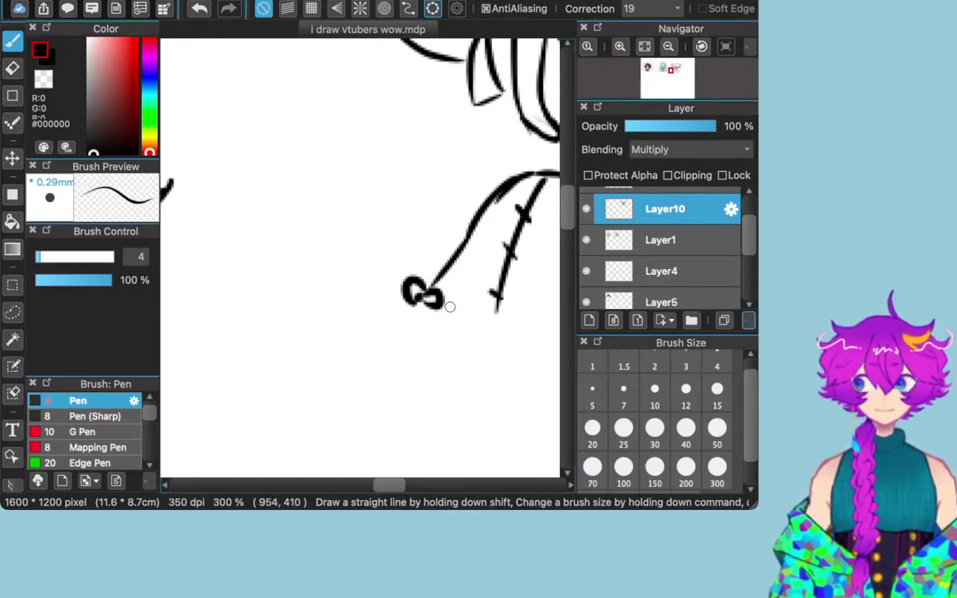
left_click_drag(444, 307, 489, 311)
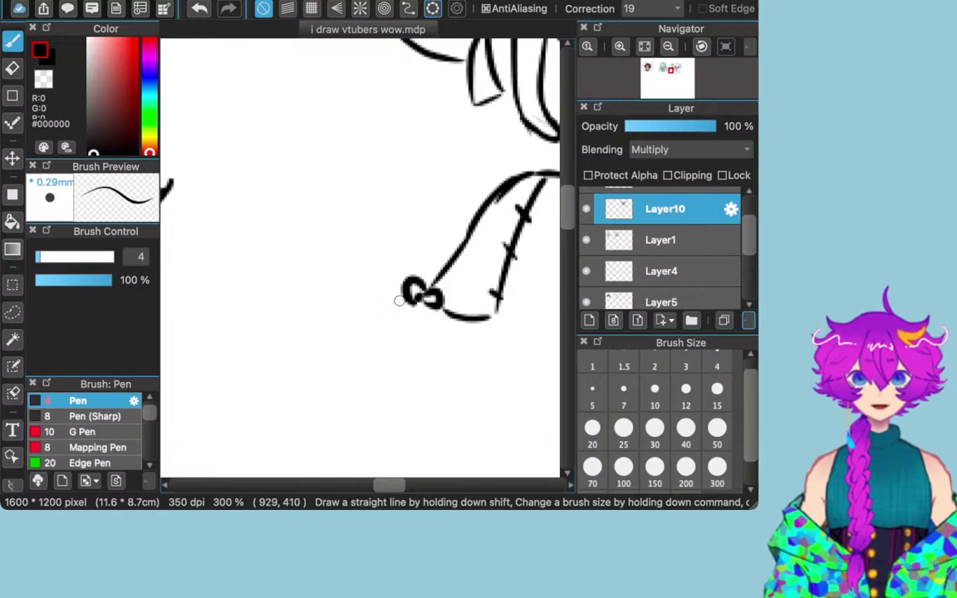
left_click_drag(397, 302, 383, 353)
scroll(457, 363, "right", 5)
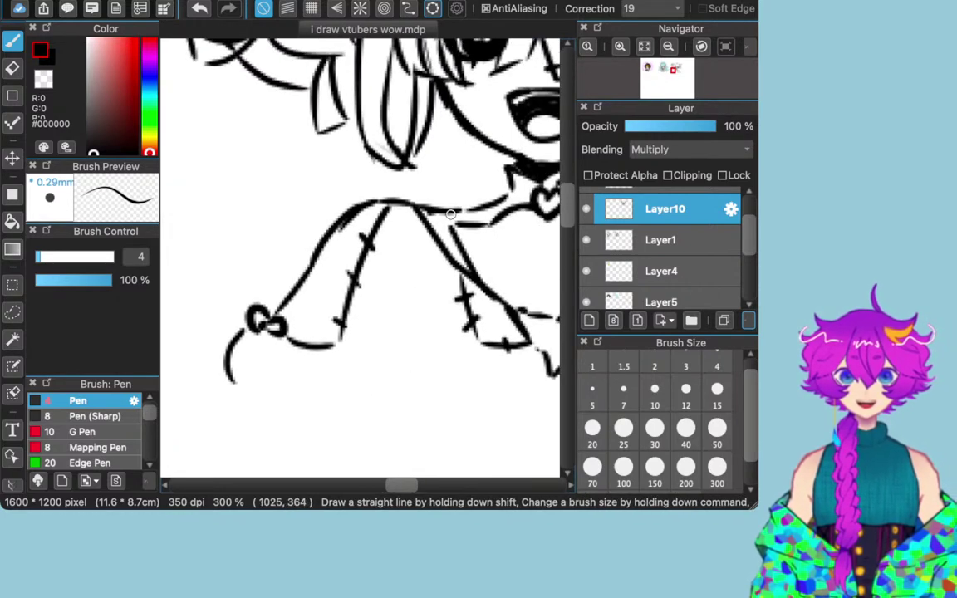
left_click_drag(337, 340, 338, 372)
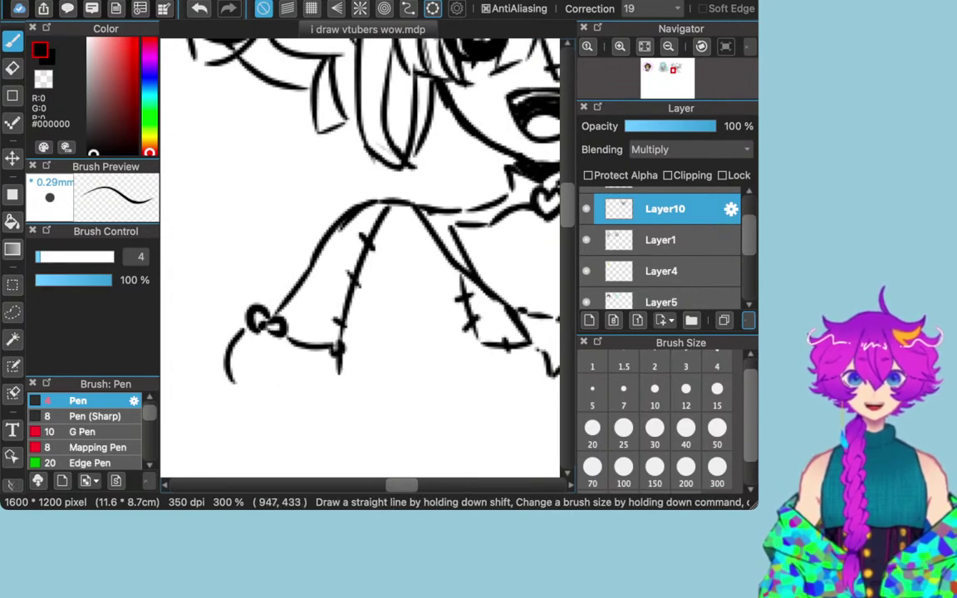
Step: Erase the entire left sleeve with its stitches, bow and arm lines, enlarging the eraser to 25 for the remnants
scroll(280, 388, "down", 2)
scroll(280, 389, "right", 1)
scroll(280, 389, "right", 1)
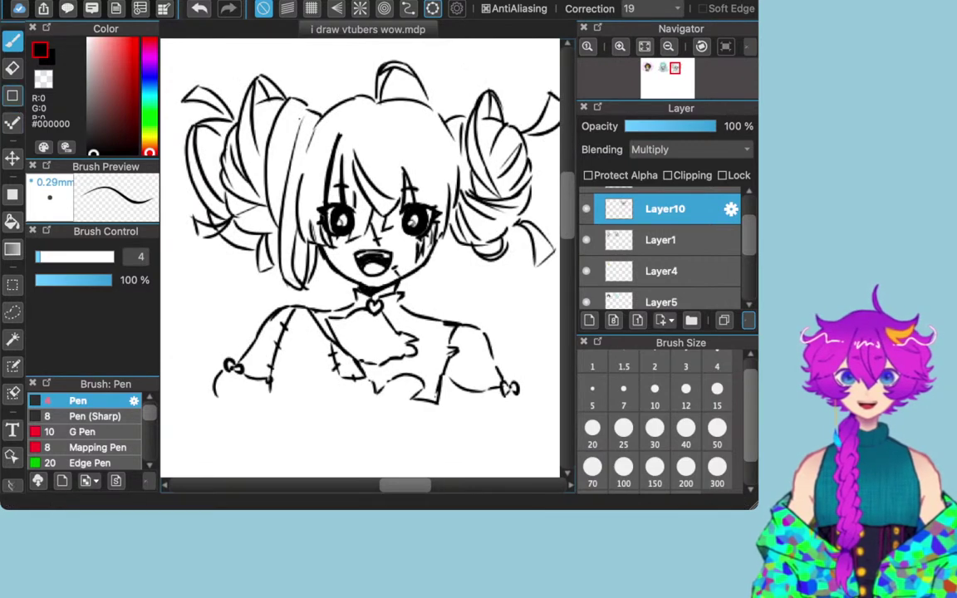
key("e")
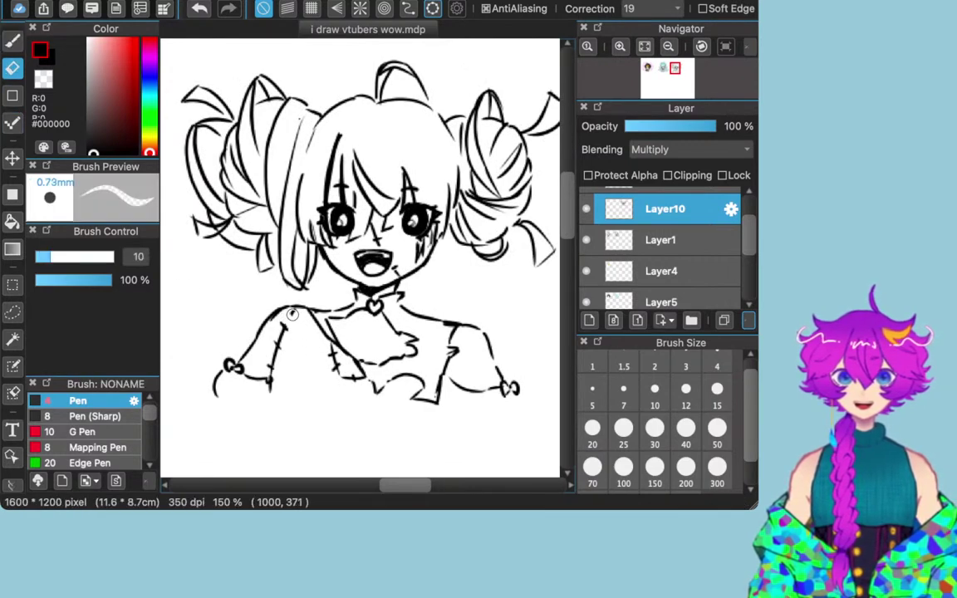
mouse_move(275, 340)
left_mouse_down()
mouse_move(271, 380)
mouse_move(280, 322)
mouse_move(270, 383)
mouse_move(284, 310)
mouse_move(269, 321)
mouse_move(292, 305)
mouse_move(478, 339)
mouse_move(427, 310)
mouse_move(298, 312)
mouse_move(319, 298)
mouse_move(260, 326)
mouse_move(236, 352)
left_mouse_up()
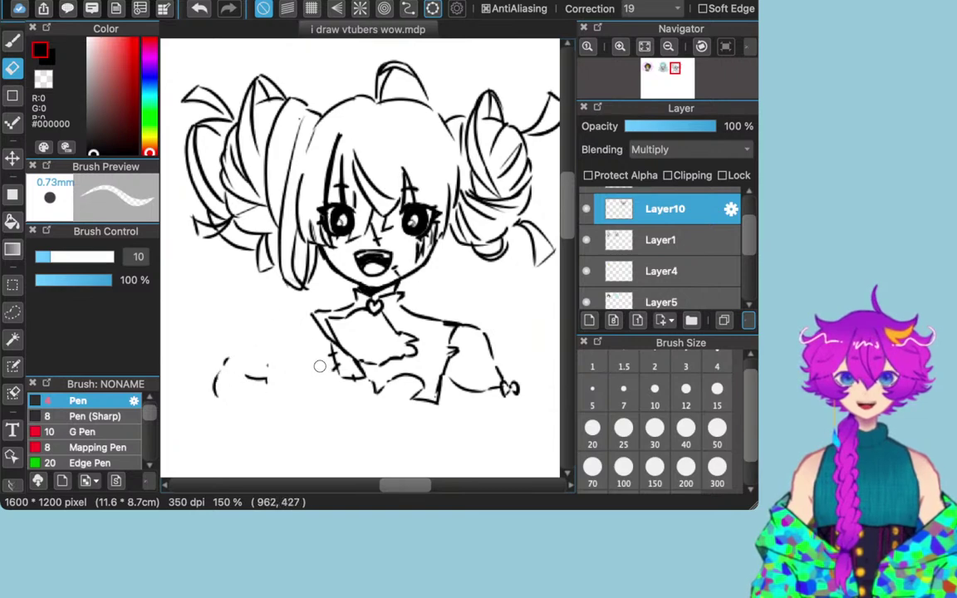
left_click(623, 428)
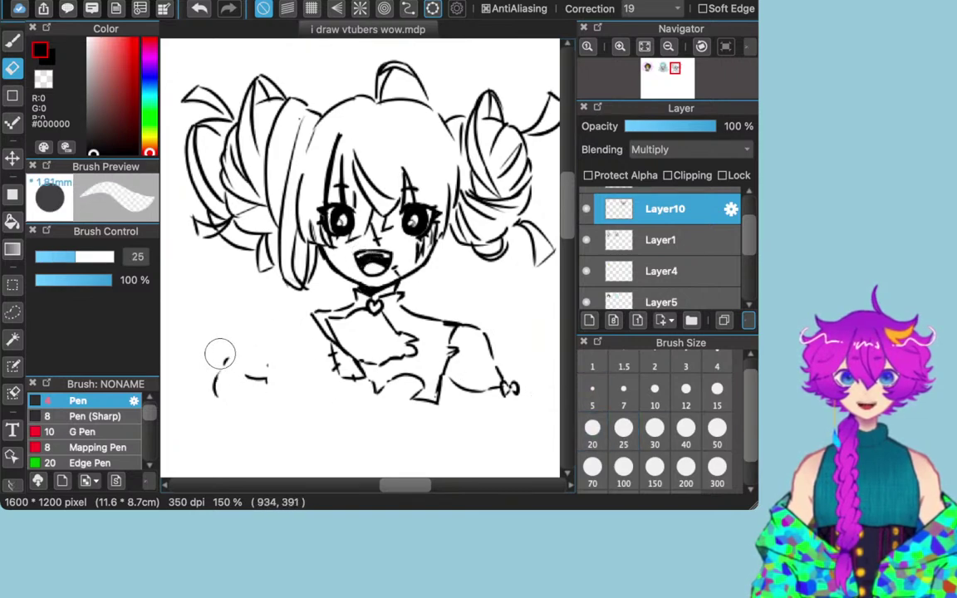
mouse_move(236, 318)
left_mouse_down()
mouse_move(265, 378)
mouse_move(212, 355)
left_mouse_up()
key("b")
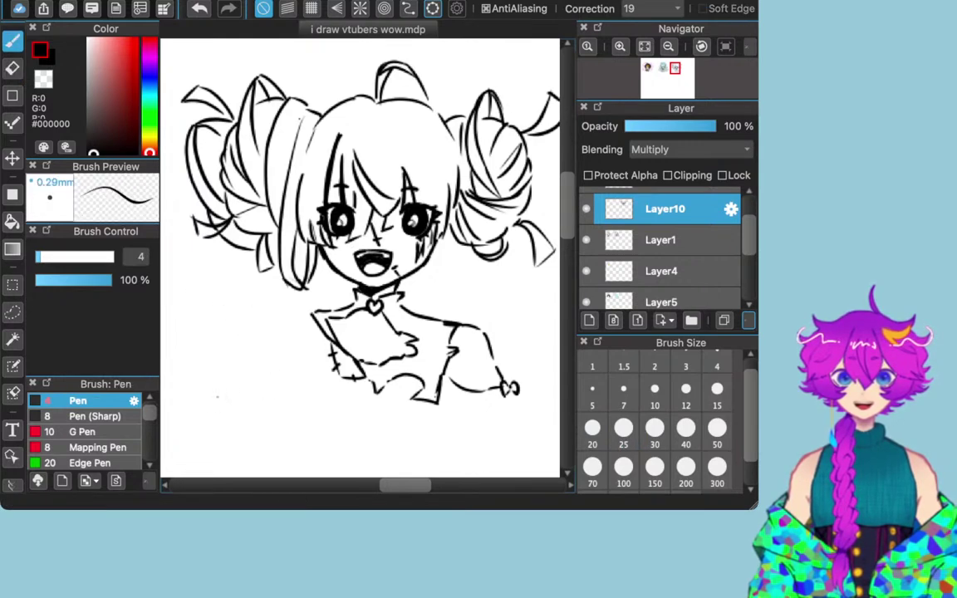
mouse_move(312, 315)
left_mouse_down()
mouse_move(281, 310)
mouse_move(290, 314)
mouse_move(268, 321)
mouse_move(262, 343)
mouse_move(267, 320)
mouse_move(250, 359)
left_mouse_up()
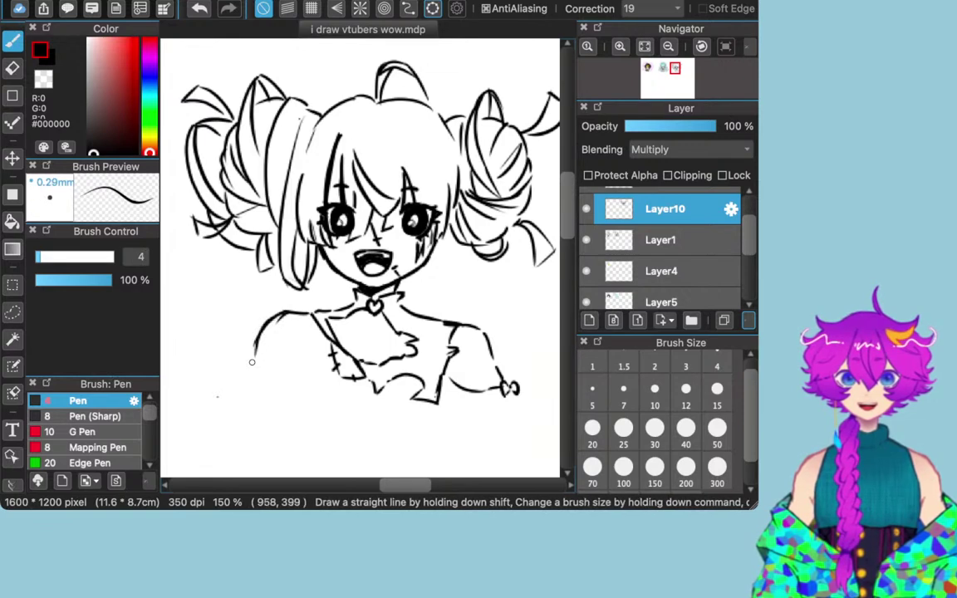
key("super+z")
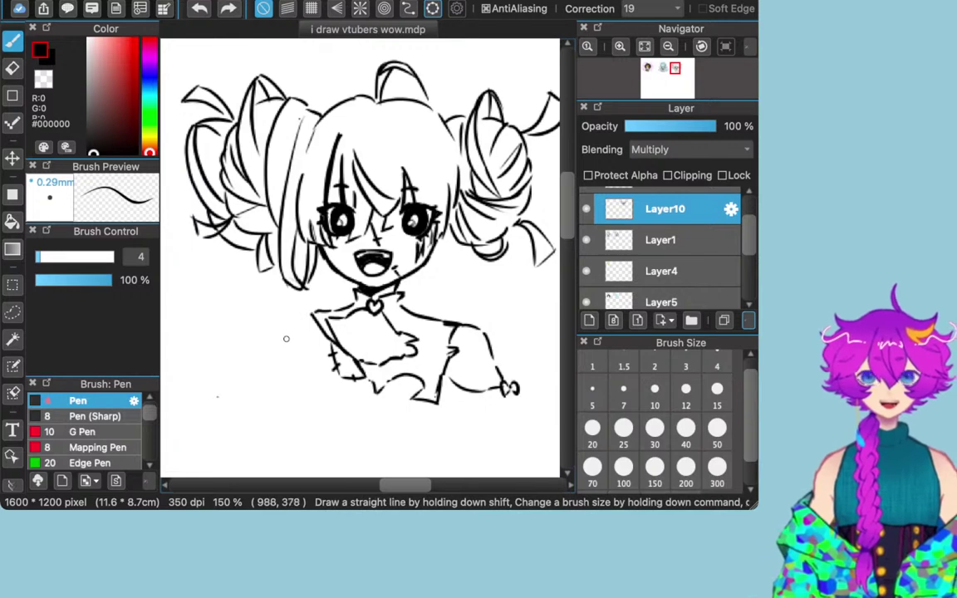
Step: Redraw the left sleeve's shoulder and outer edge, ending in a small bow at its lower outer corner
left_click_drag(308, 312, 285, 313)
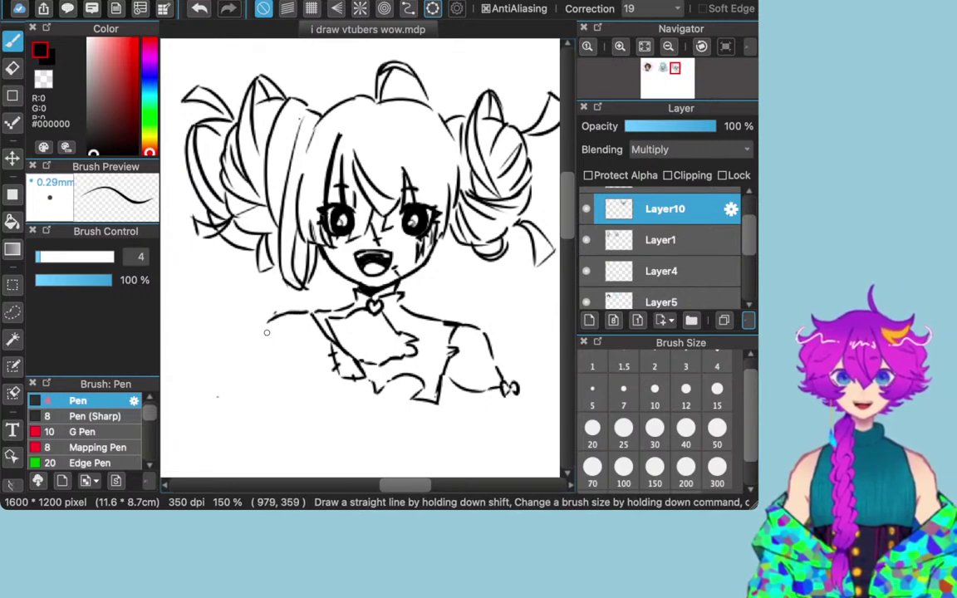
left_click_drag(256, 353, 243, 367)
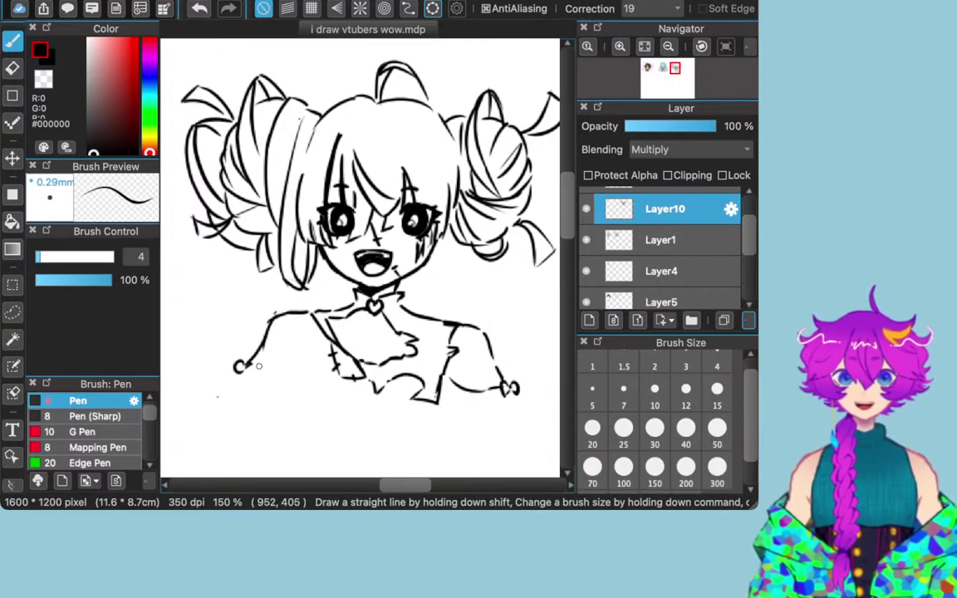
key("super+z")
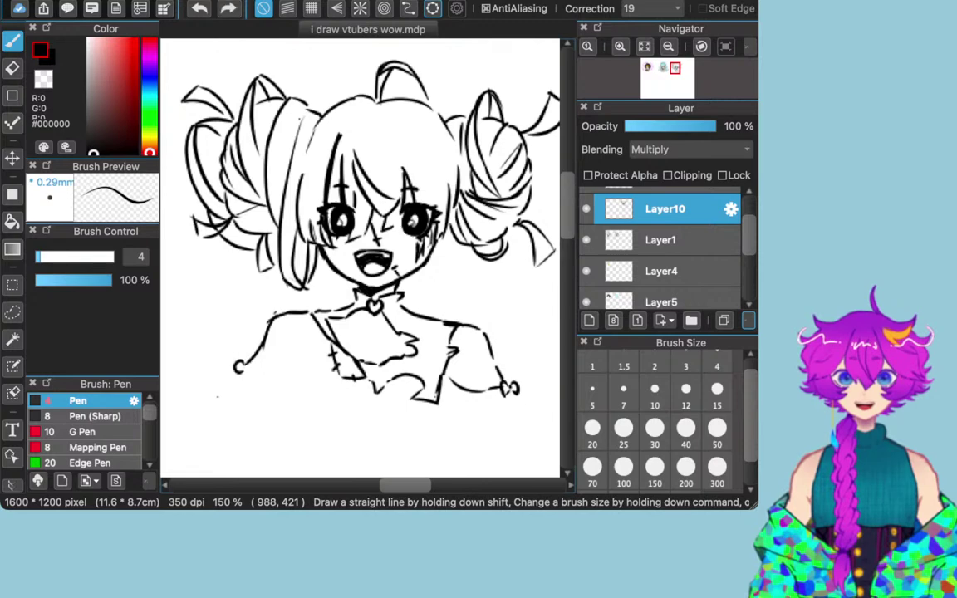
left_click_drag(259, 371, 244, 376)
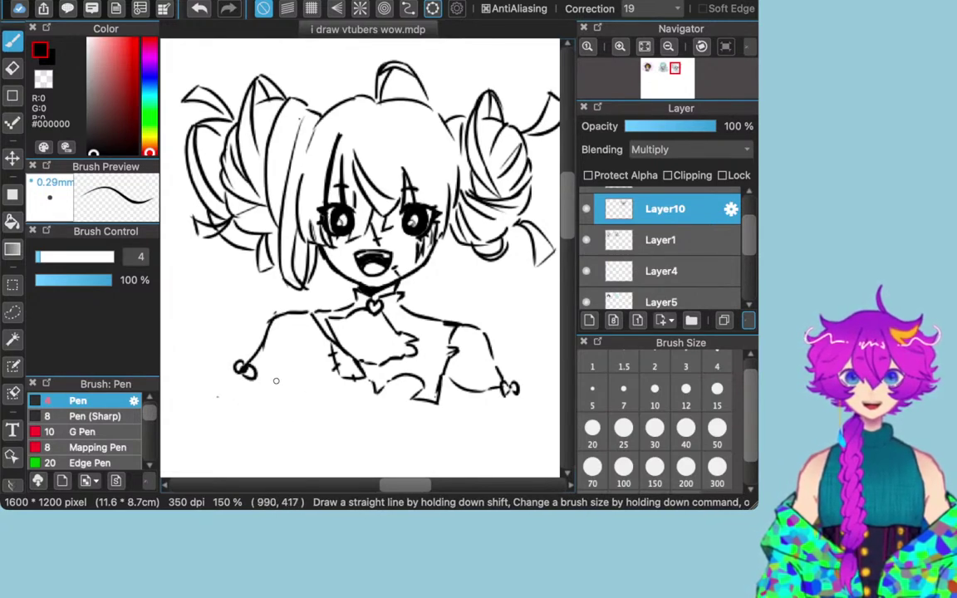
Step: Draw the left sleeve's inner edge with short stitch marks, and sketch a small square cuff below the ragged top
left_click_drag(299, 324, 280, 382)
left_click_drag(285, 341, 291, 357)
left_click_drag(295, 321, 305, 326)
left_click_drag(281, 381, 272, 379)
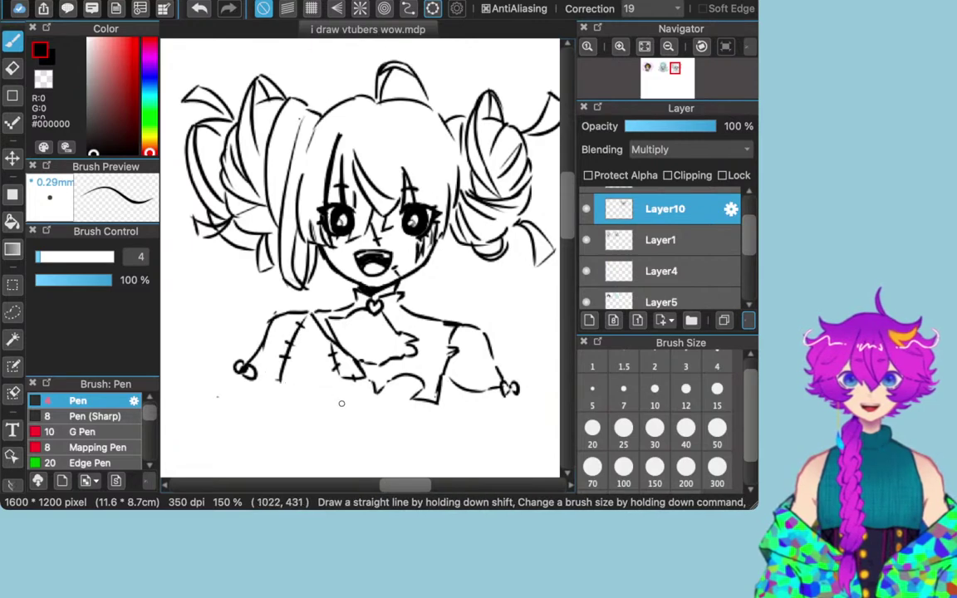
mouse_move(340, 394)
left_mouse_down()
mouse_move(335, 411)
mouse_move(363, 407)
left_mouse_up()
mouse_move(334, 412)
left_mouse_down()
mouse_move(345, 393)
mouse_move(355, 410)
mouse_move(263, 400)
left_mouse_up()
left_click_drag(263, 401, 265, 452)
left_click_drag(272, 458, 327, 419)
left_click_drag(374, 393, 441, 409)
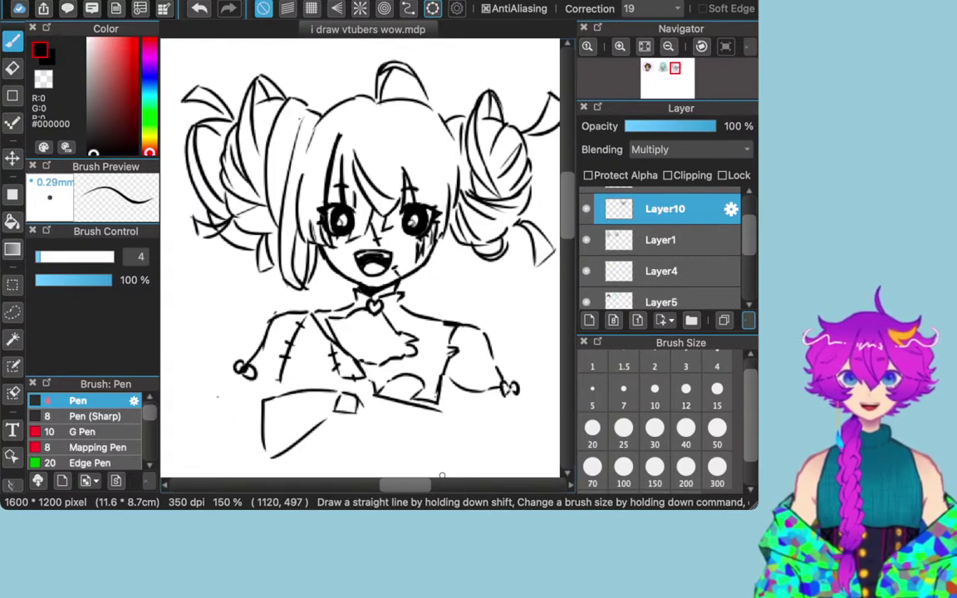
key("super+z")
key("super+z")
key("super+z")
key("super+z")
key("super+z")
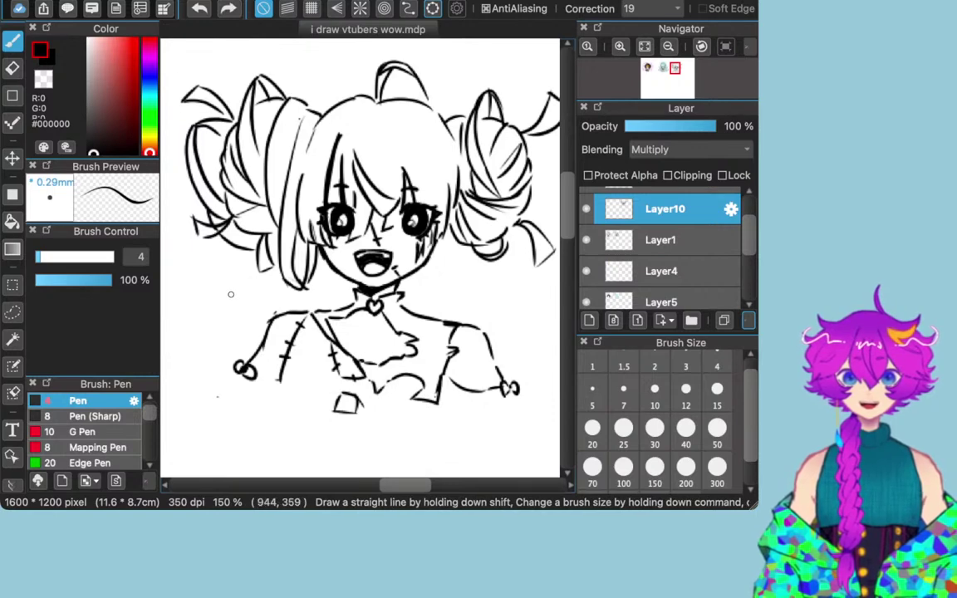
Step: Close the left sleeve's hem and draw a short curved arm line downward from its bow
mouse_move(252, 377)
left_mouse_down()
mouse_move(281, 379)
mouse_move(223, 400)
left_mouse_up()
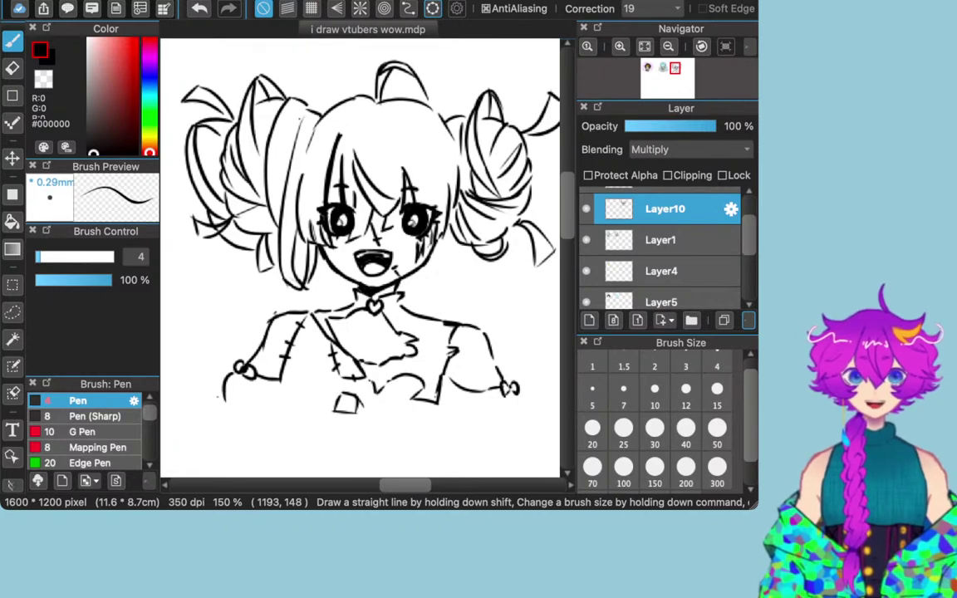
Step: Handwrite the note "I'm pissing" in the blank canvas area below the character
scroll(360, 257, "down", 10)
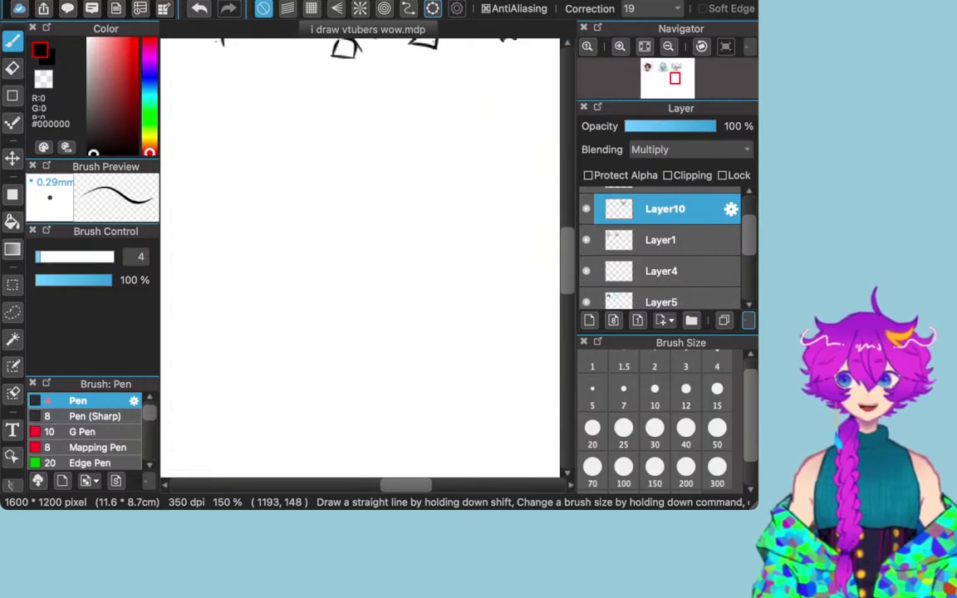
mouse_move(214, 182)
left_mouse_down()
mouse_move(234, 179)
mouse_move(226, 237)
left_mouse_up()
left_click_drag(214, 240, 254, 227)
mouse_move(258, 177)
left_mouse_down()
mouse_move(300, 182)
mouse_move(330, 217)
left_mouse_up()
left_click_drag(251, 274, 258, 338)
mouse_move(241, 299)
left_mouse_down()
mouse_move(255, 273)
mouse_move(292, 309)
left_mouse_up()
left_click_drag(309, 265, 299, 307)
left_click_drag(337, 269, 321, 304)
mouse_move(352, 274)
left_mouse_down()
mouse_move(355, 299)
mouse_move(397, 290)
mouse_move(441, 260)
mouse_move(410, 312)
left_mouse_up()
left_click_drag(358, 383, 363, 412)
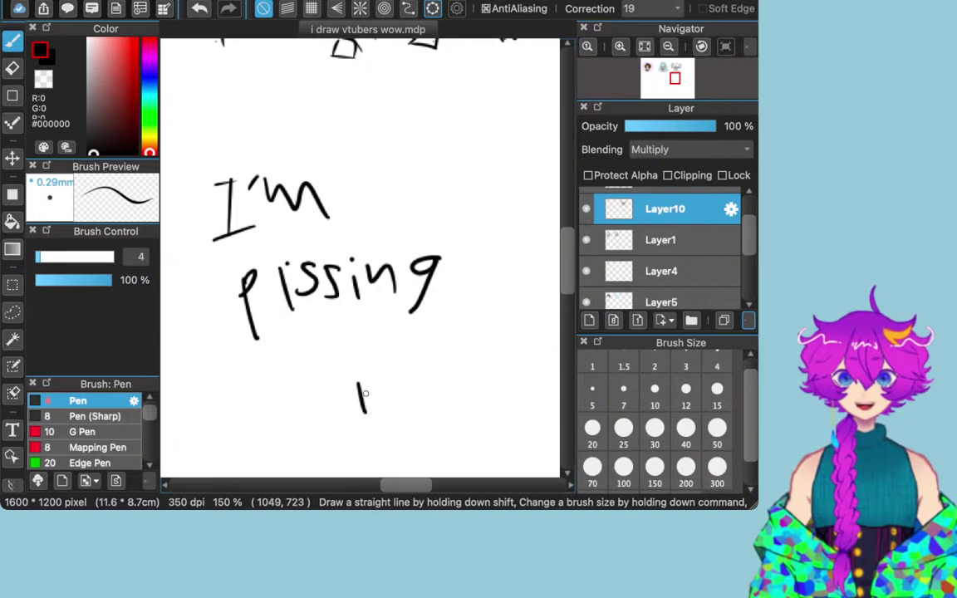
left_click_drag(359, 359, 358, 409)
left_click_drag(391, 403, 420, 378)
left_click_drag(433, 353, 438, 397)
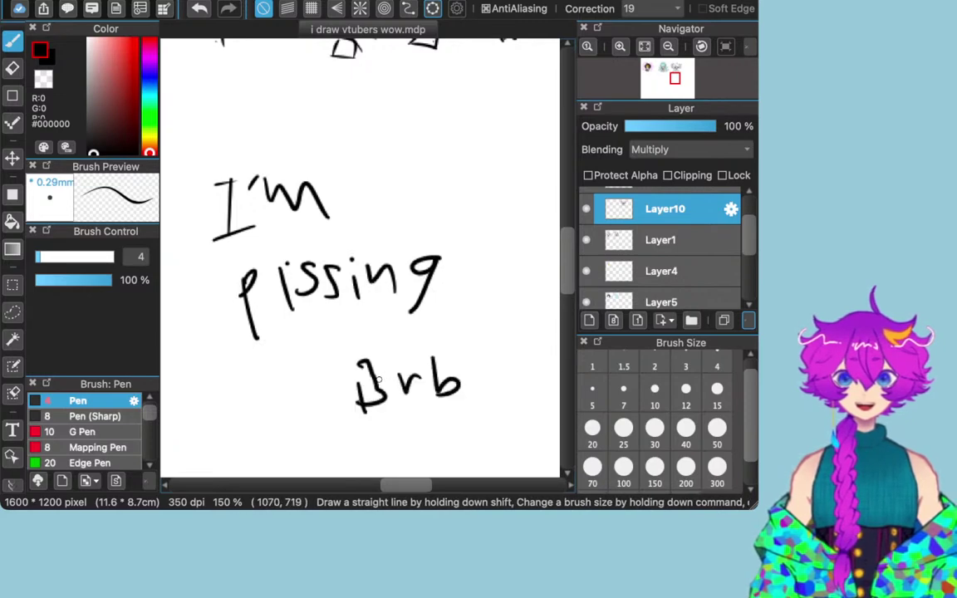
left_click_drag(356, 361, 375, 403)
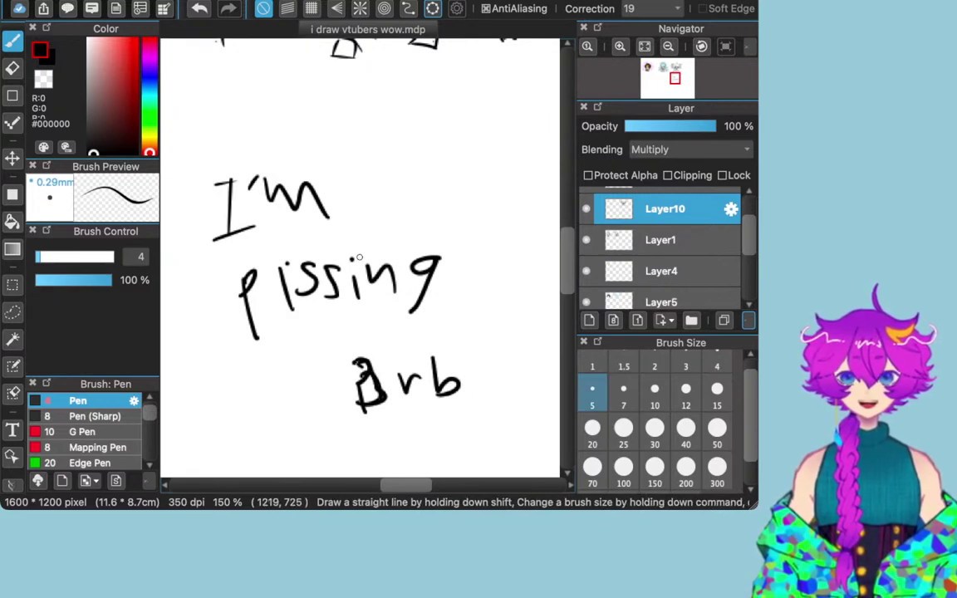
key("super+z")
key("super+z")
key("super+z")
key("super+z")
key("super+z")
key("super+z")
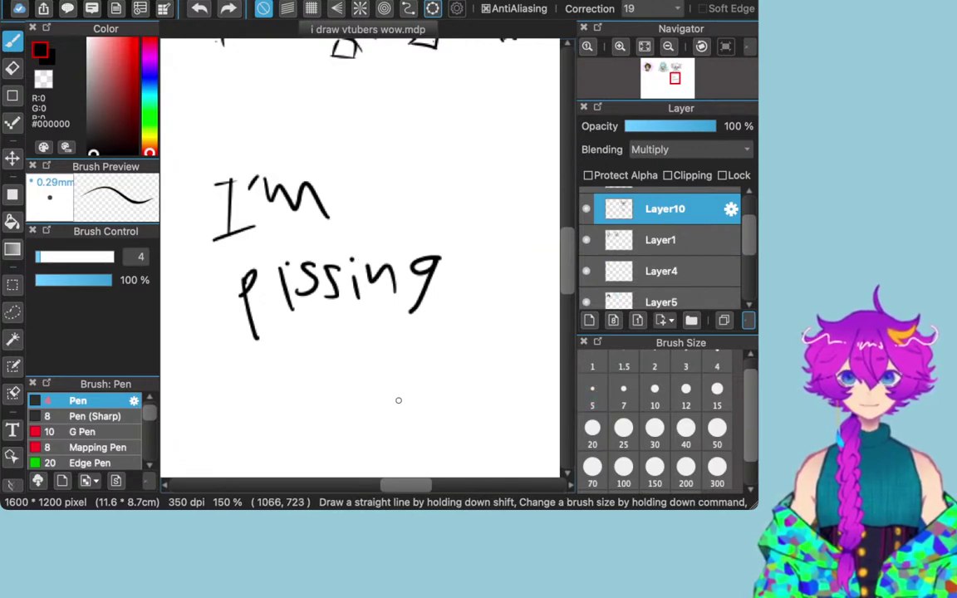
Step: Handwrite "BRB" in capitals with a smiley face beneath the note
mouse_move(355, 375)
left_mouse_down()
mouse_move(361, 424)
mouse_move(369, 407)
left_mouse_up()
mouse_move(384, 368)
left_mouse_down()
mouse_move(387, 415)
mouse_move(421, 407)
left_mouse_up()
mouse_move(426, 359)
left_mouse_down()
mouse_move(435, 401)
mouse_move(448, 379)
mouse_move(431, 405)
left_mouse_up()
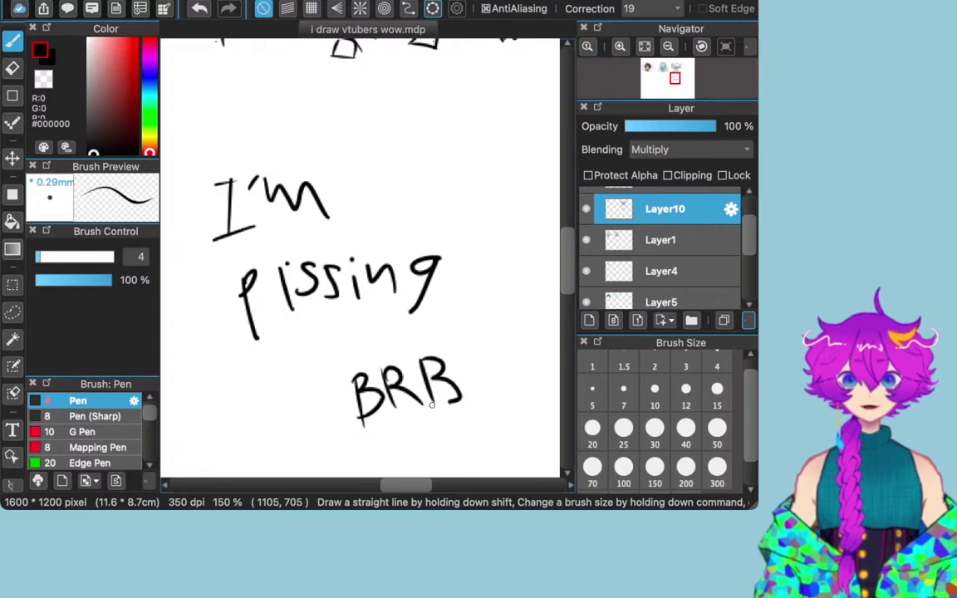
left_click(490, 367)
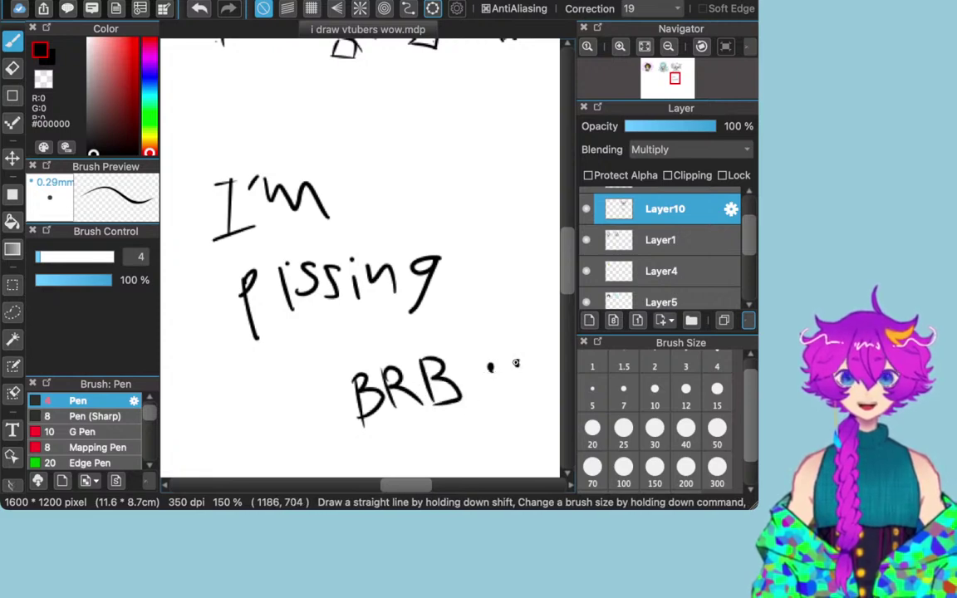
left_click(516, 363)
left_click_drag(486, 378, 525, 376)
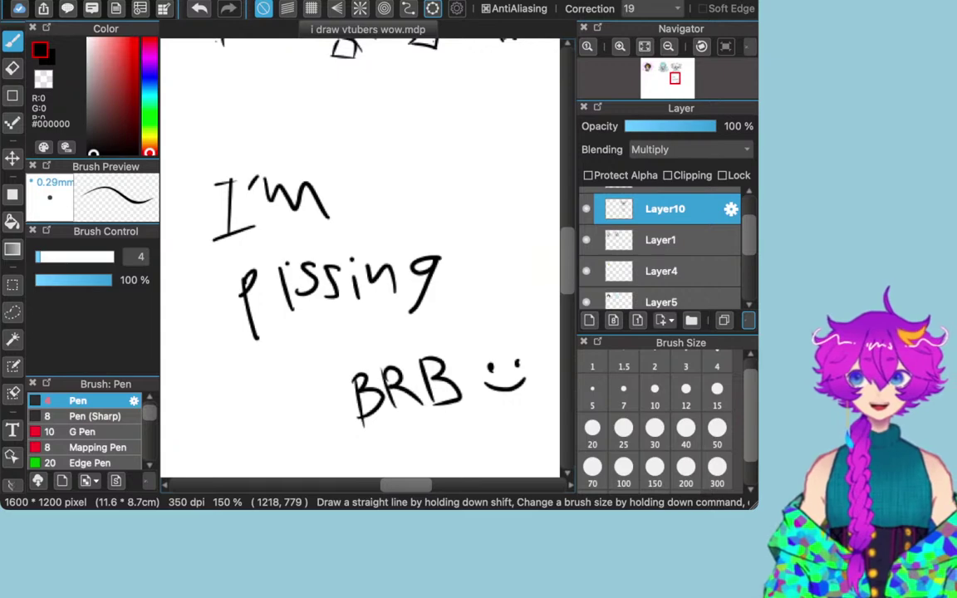
scroll(551, 380, "down", 1)
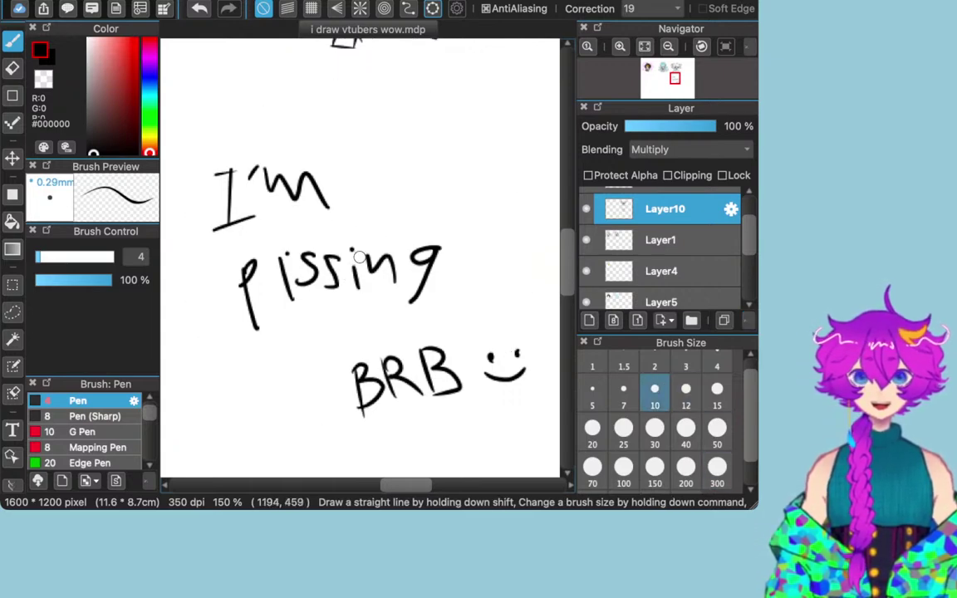
scroll(655, 424, "down", 1)
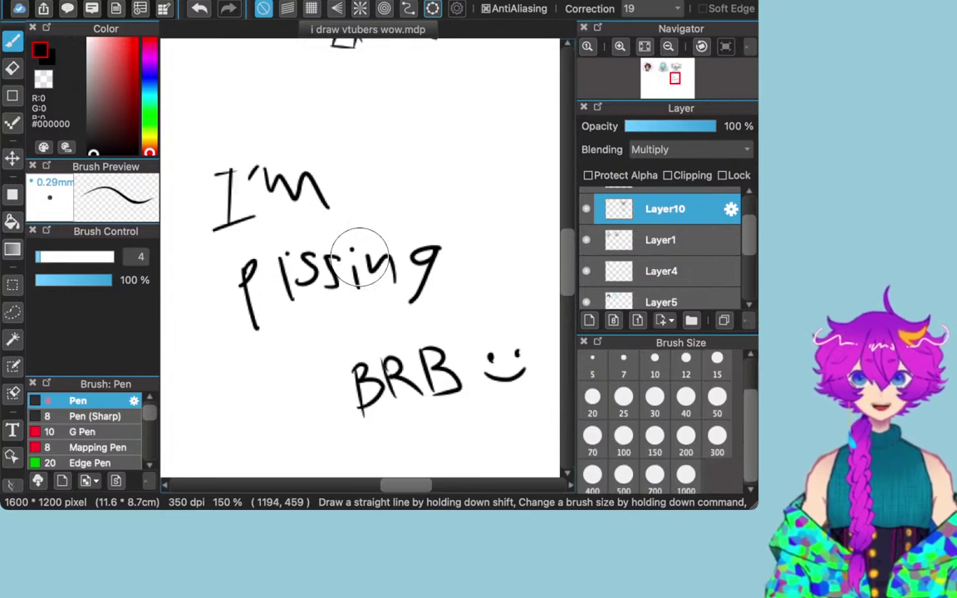
scroll(655, 415, "up", 1)
left_click(655, 412)
left_click(686, 412)
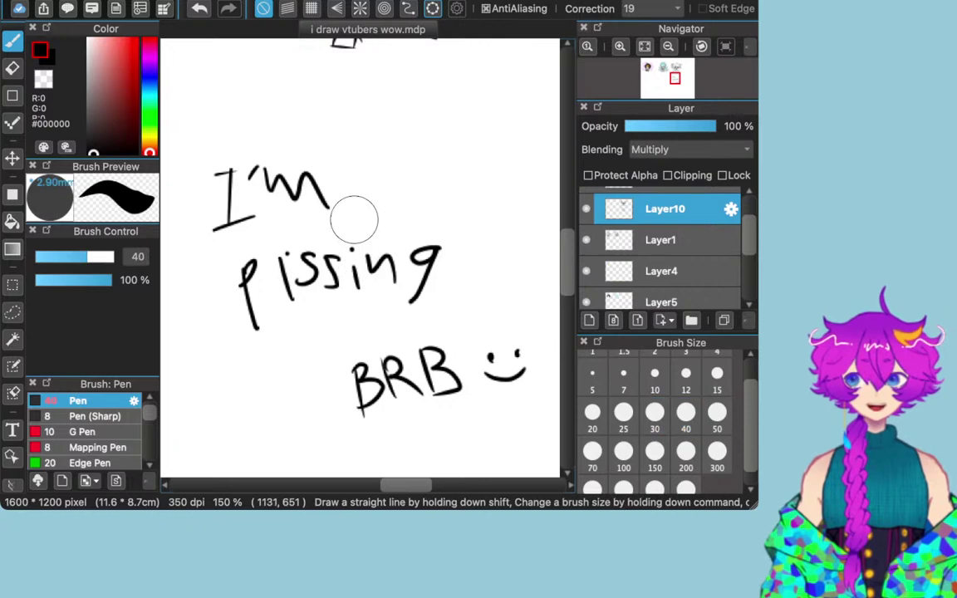
mouse_move(219, 194)
left_mouse_down()
mouse_move(311, 188)
mouse_move(367, 198)
left_mouse_up()
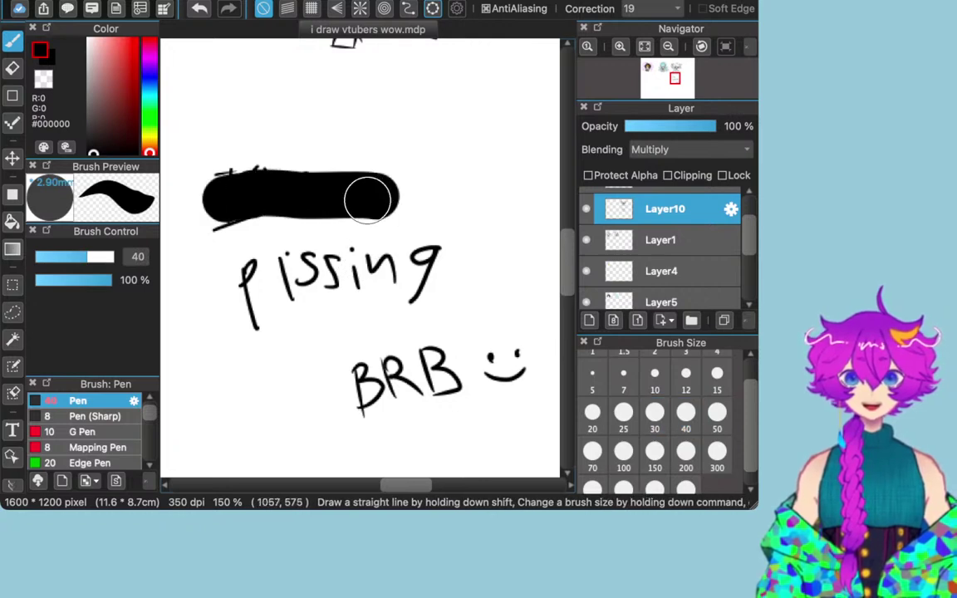
key("super+z")
key("super+z")
left_click(654, 379)
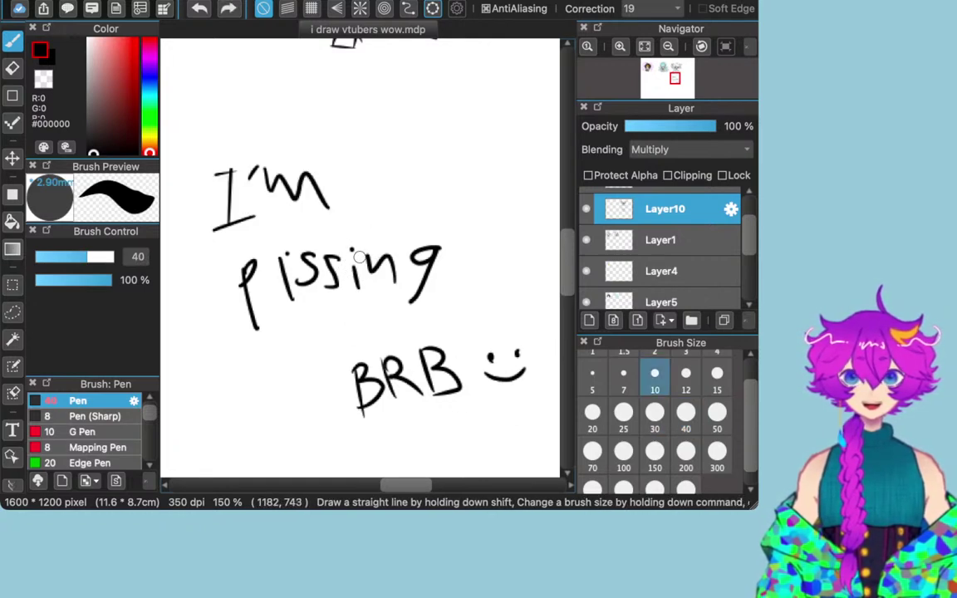
scroll(655, 381, "up", 1)
left_click(717, 368)
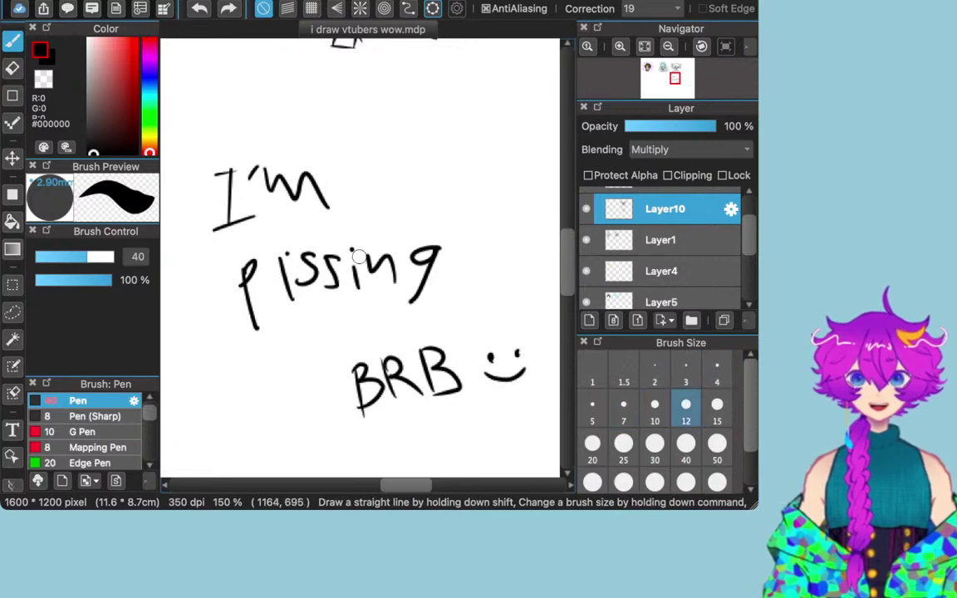
left_click(654, 373)
left_click(717, 369)
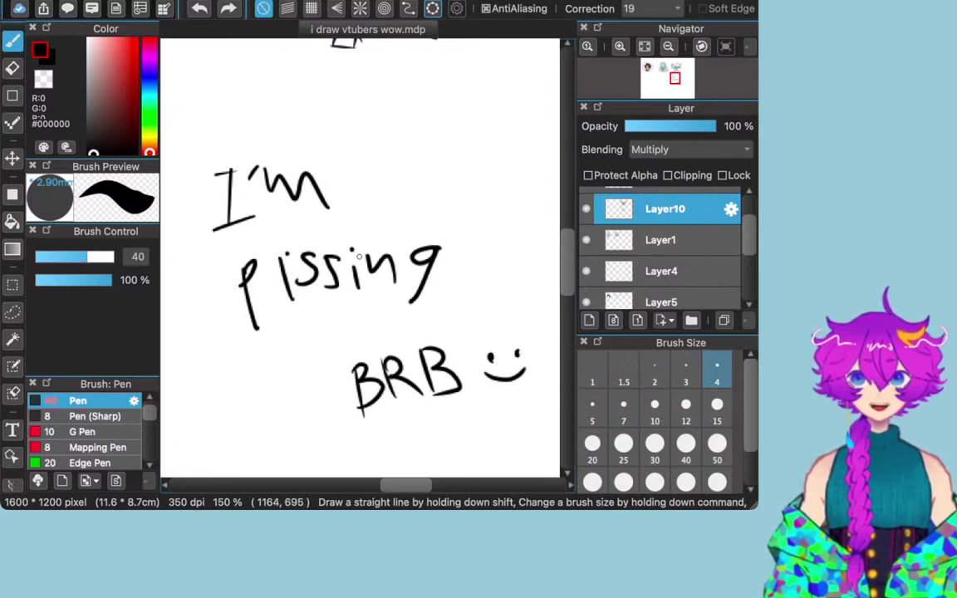
left_click(717, 369)
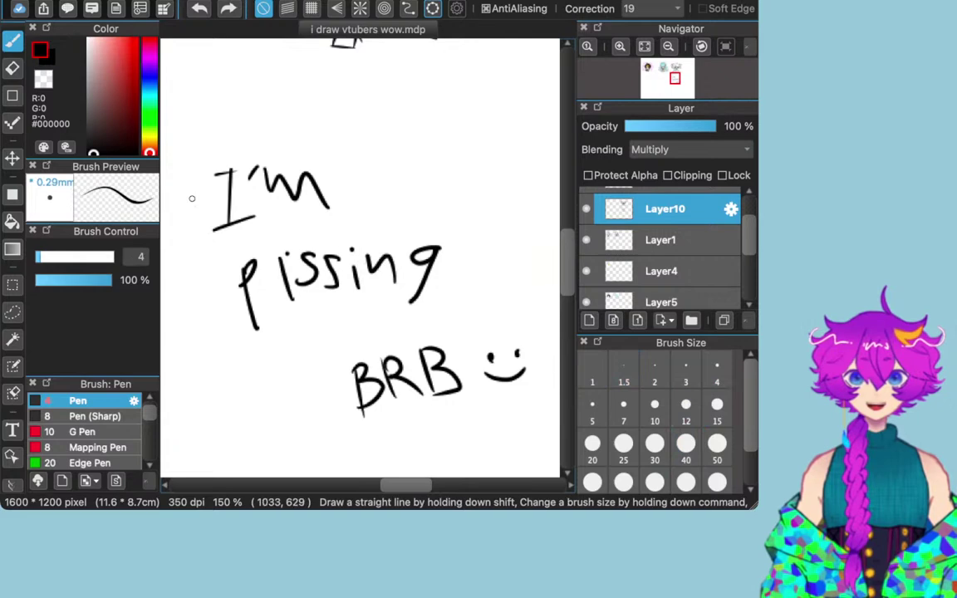
Step: Erase the whole handwritten note with the eraser at size 300, and reduce the eraser size to 15
key("e")
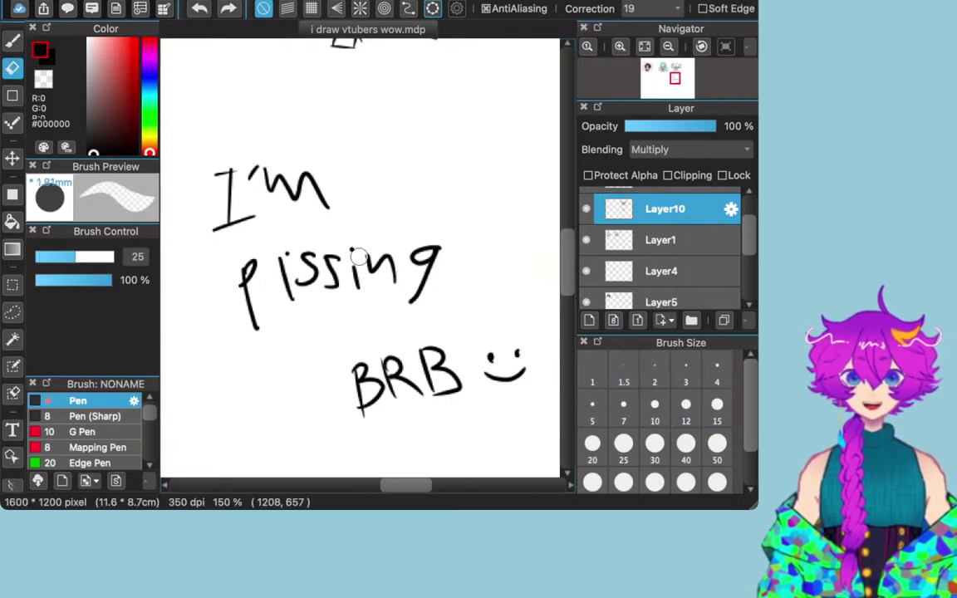
scroll(707, 403, "down", 2)
left_click(717, 433)
mouse_move(434, 297)
left_mouse_down()
mouse_move(434, 282)
mouse_move(359, 253)
left_mouse_up()
left_click(717, 397)
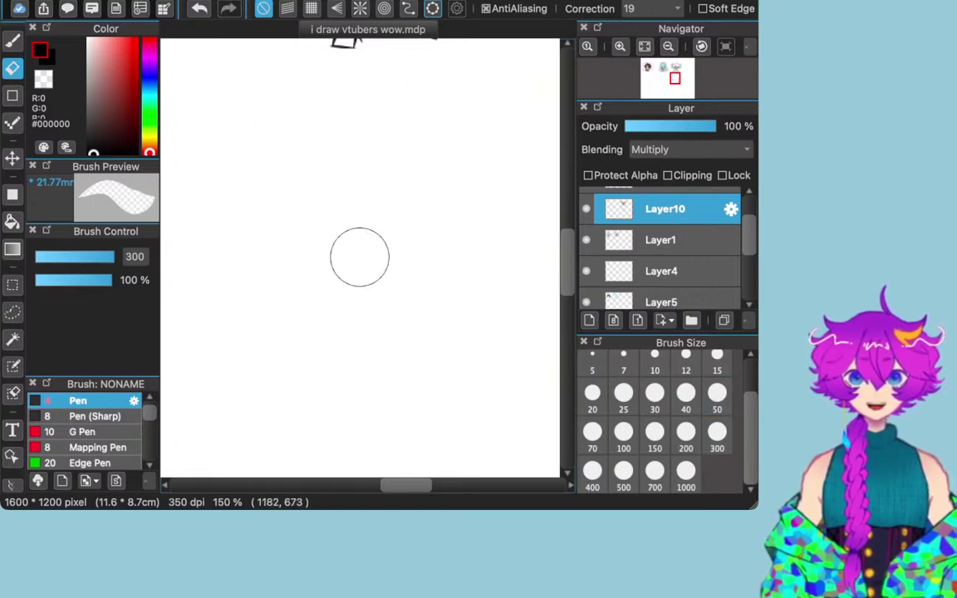
scroll(706, 407, "up", 2)
left_click(717, 404)
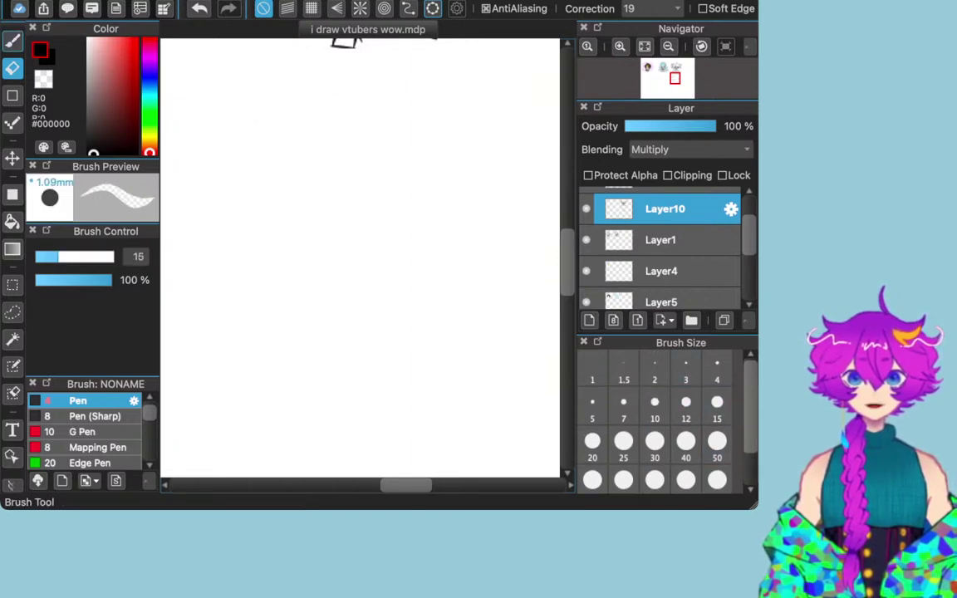
Step: Outline a wide flared lower sleeve extending from the small square cuff, with curved upper, outer and lower edges, using the size 4 Pen
key("b")
scroll(412, 188, "up", 3)
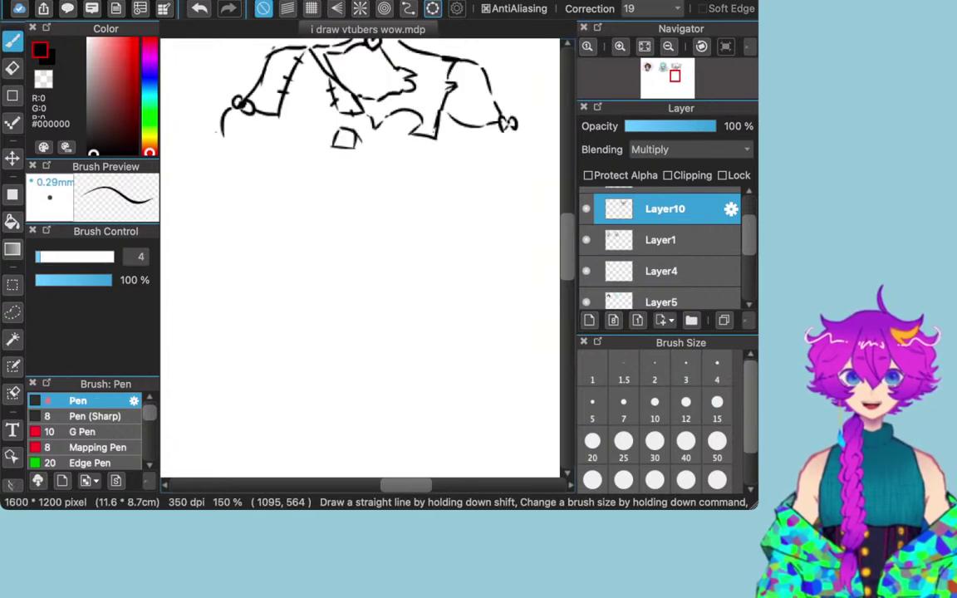
scroll(412, 188, "up", 3)
scroll(360, 258, "up", 5)
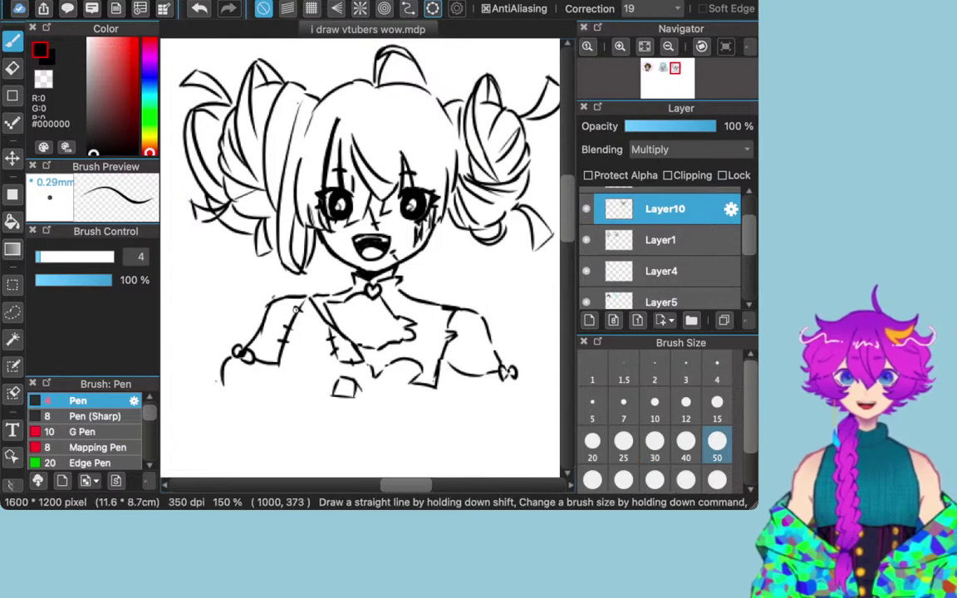
left_click_drag(336, 377, 253, 381)
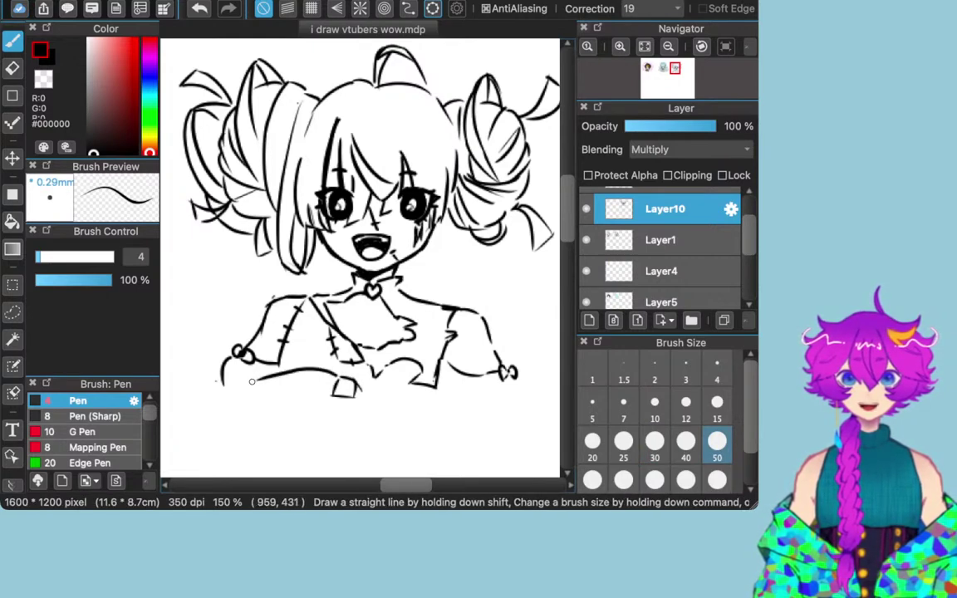
mouse_move(252, 382)
left_mouse_down()
mouse_move(221, 384)
mouse_move(222, 445)
mouse_move(234, 464)
left_mouse_up()
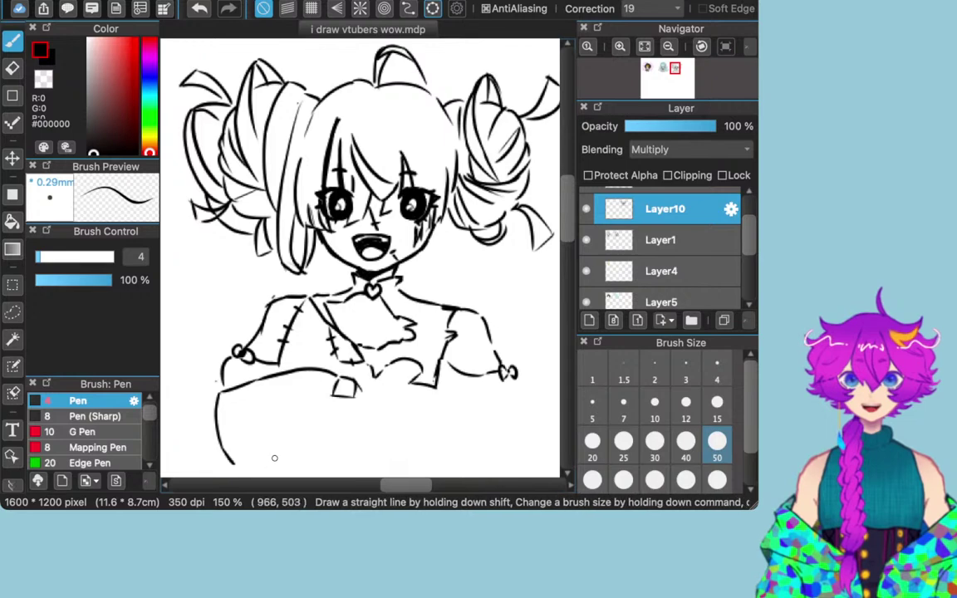
mouse_move(331, 399)
left_mouse_down()
mouse_move(293, 451)
mouse_move(262, 464)
left_mouse_up()
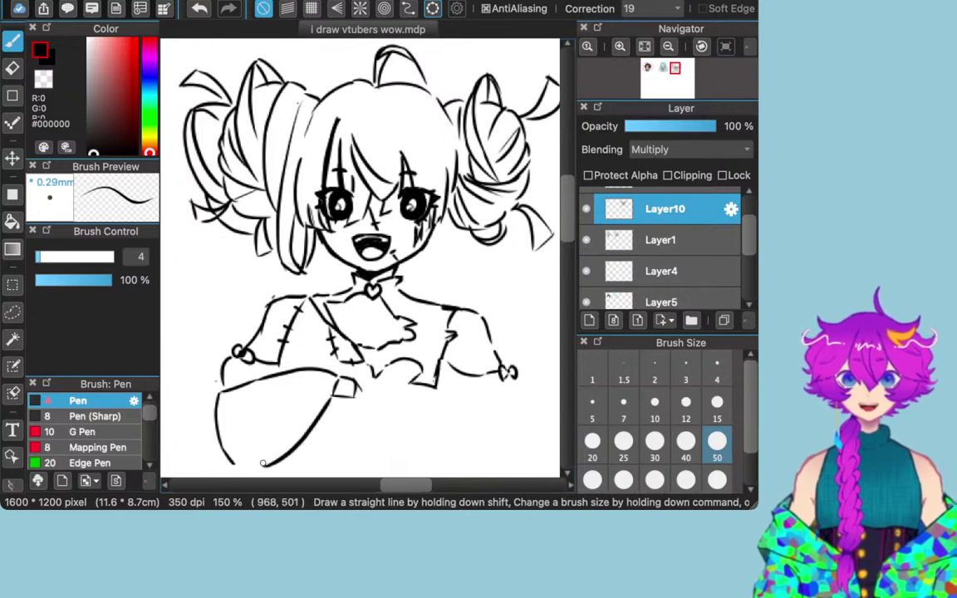
Step: Draw the waist bow's right loop and add inner fold lines to both loops
left_click_drag(329, 391, 268, 416)
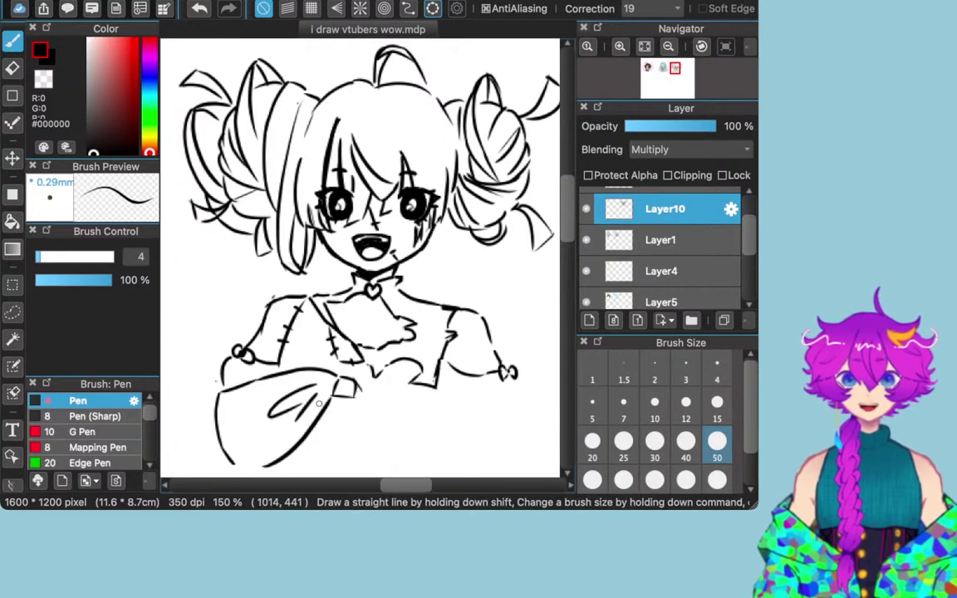
mouse_move(357, 384)
left_mouse_down()
mouse_move(405, 386)
mouse_move(463, 432)
left_mouse_up()
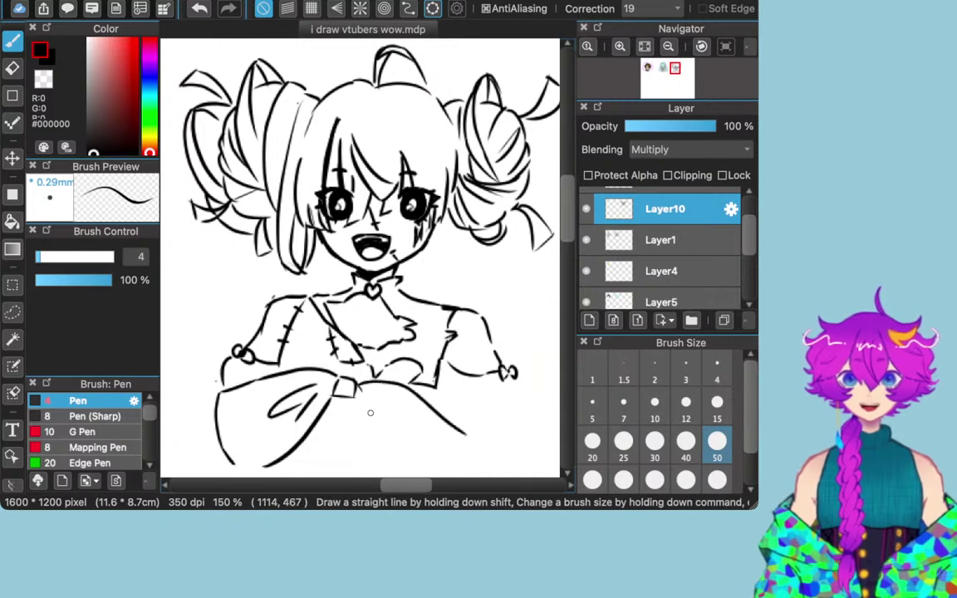
left_click_drag(350, 397, 383, 458)
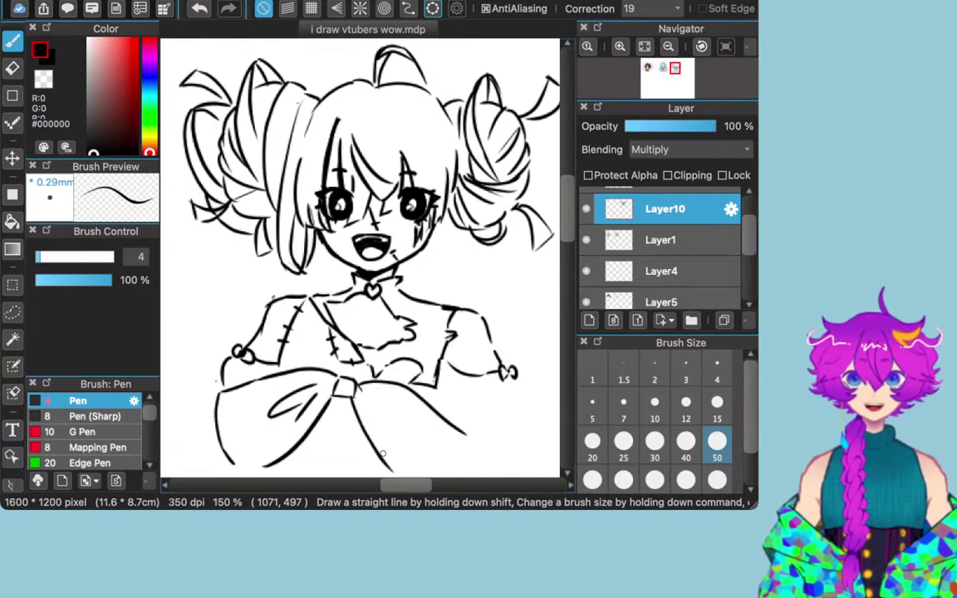
left_click_drag(468, 435, 441, 477)
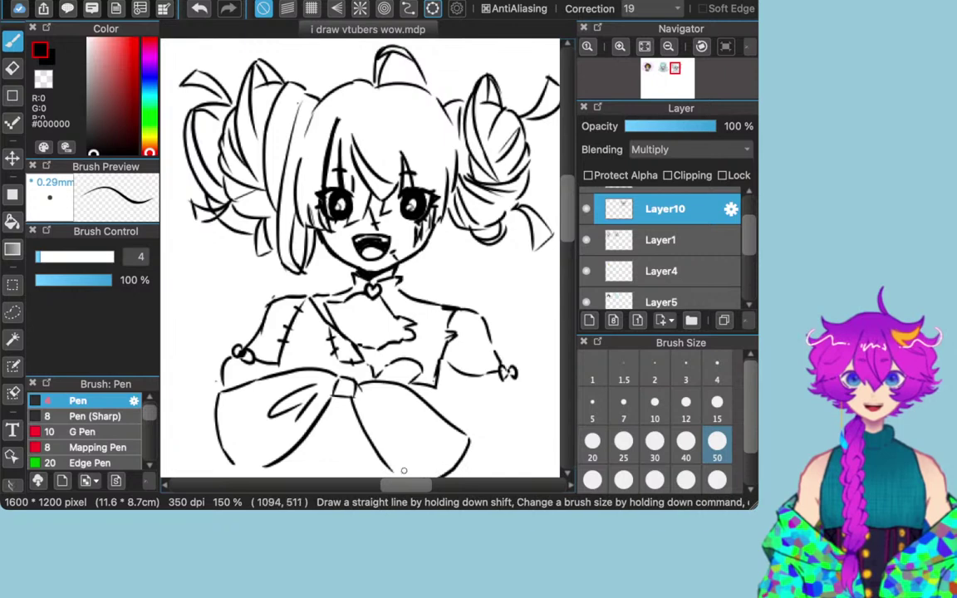
left_click_drag(393, 408, 397, 429)
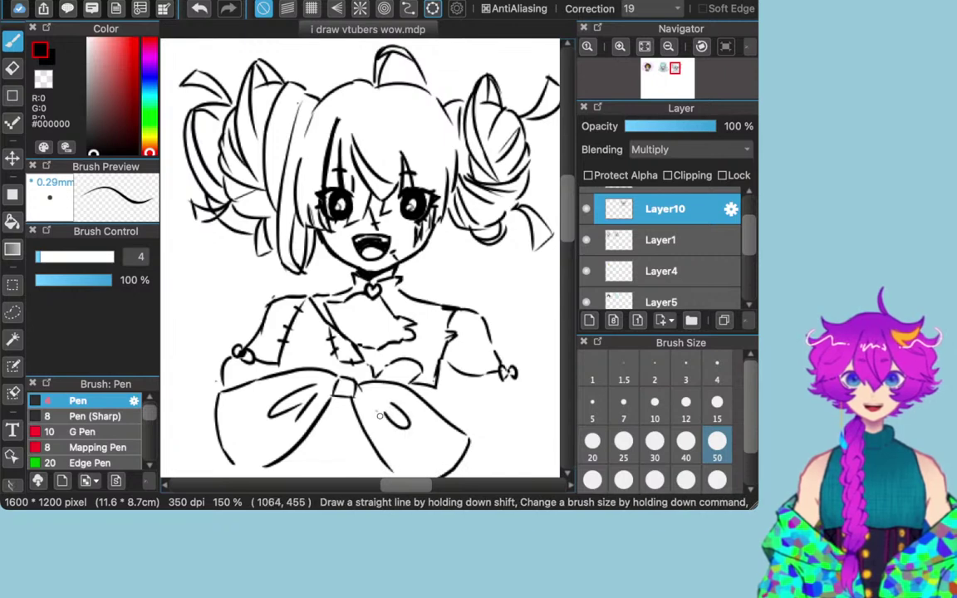
Step: Erase the bow's small square knot and redraw it as a taller knot with inner crease lines
key("e")
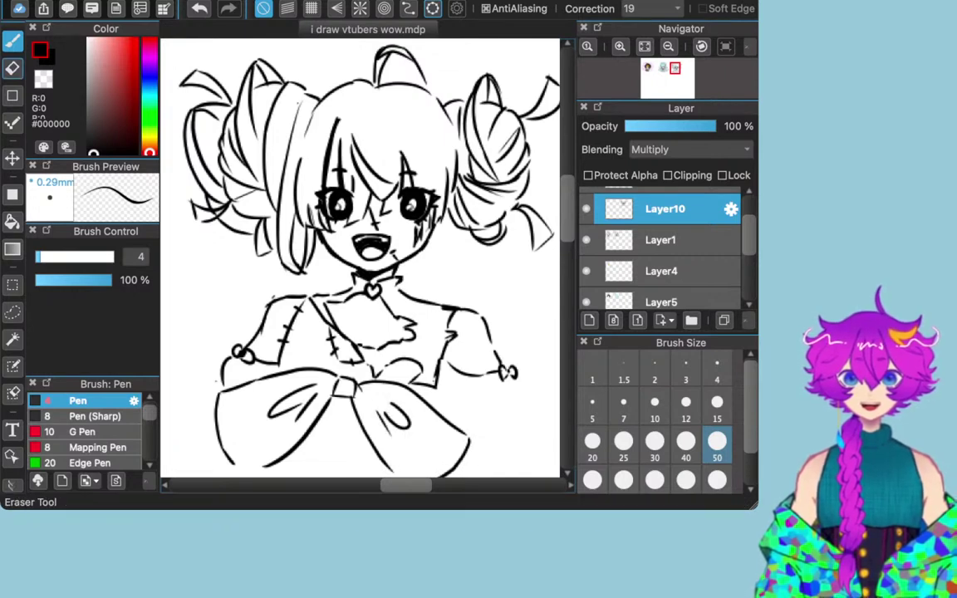
mouse_move(334, 380)
left_mouse_down()
mouse_move(336, 405)
mouse_move(328, 375)
mouse_move(348, 402)
mouse_move(333, 374)
left_mouse_up()
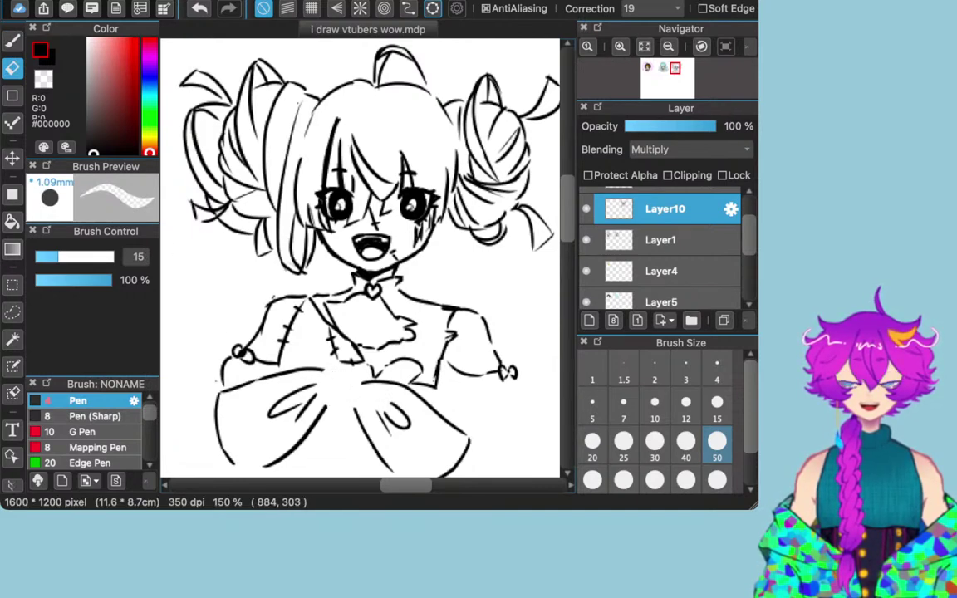
key("b")
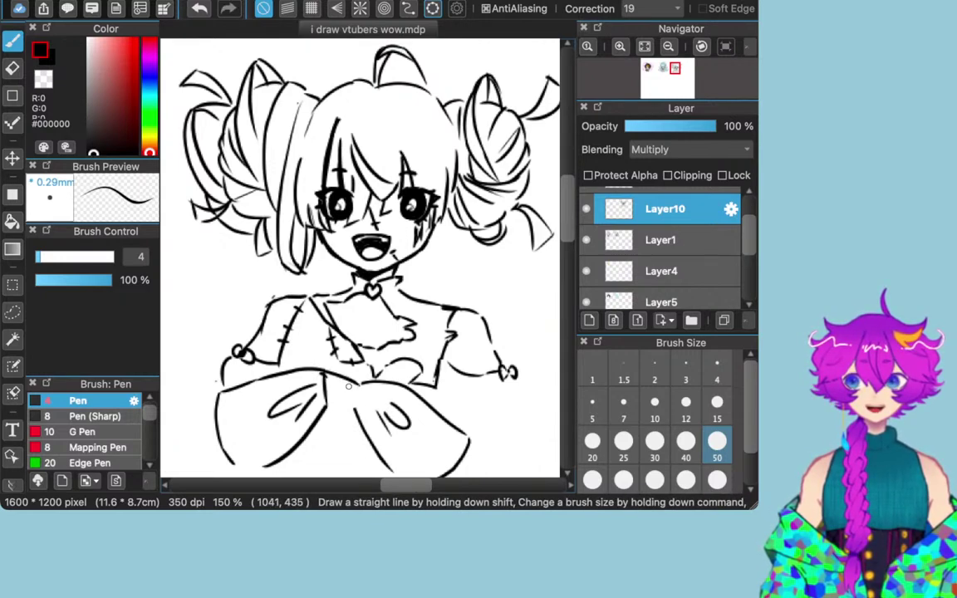
key("super+z")
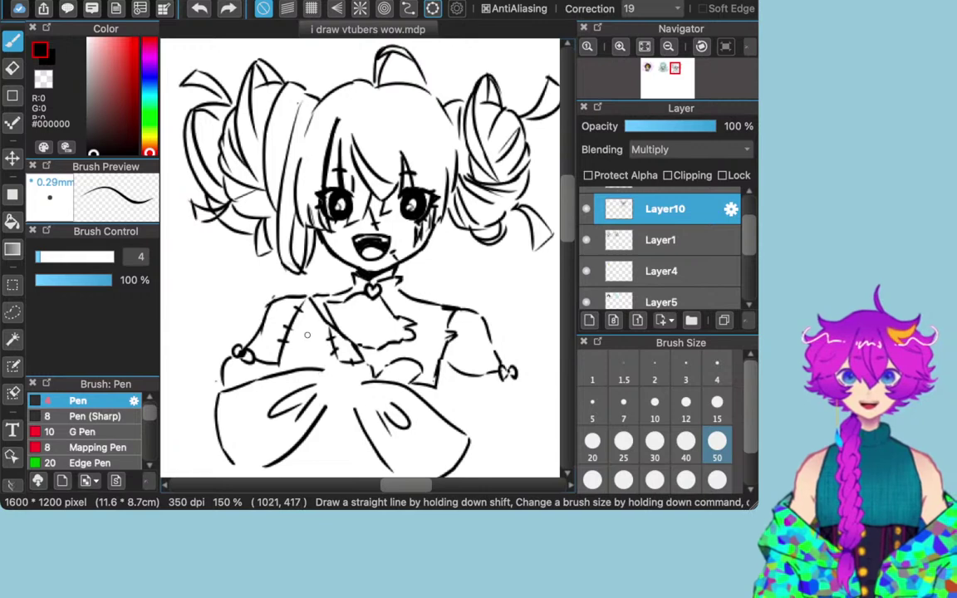
mouse_move(321, 371)
left_mouse_down()
mouse_move(329, 378)
mouse_move(325, 407)
mouse_move(362, 382)
mouse_move(351, 411)
mouse_move(337, 410)
mouse_move(352, 410)
left_mouse_up()
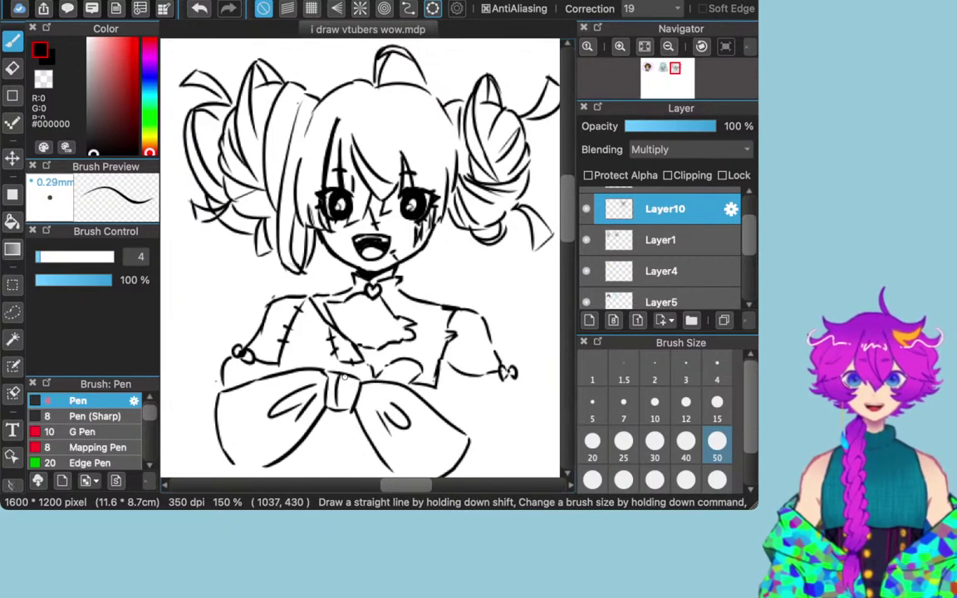
scroll(408, 458, "down", 5)
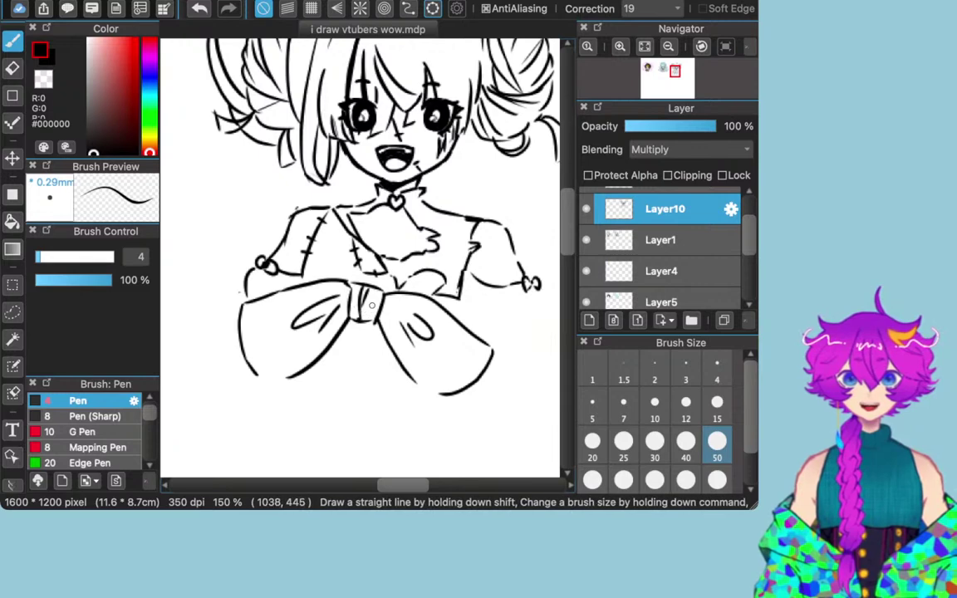
left_click_drag(363, 290, 371, 319)
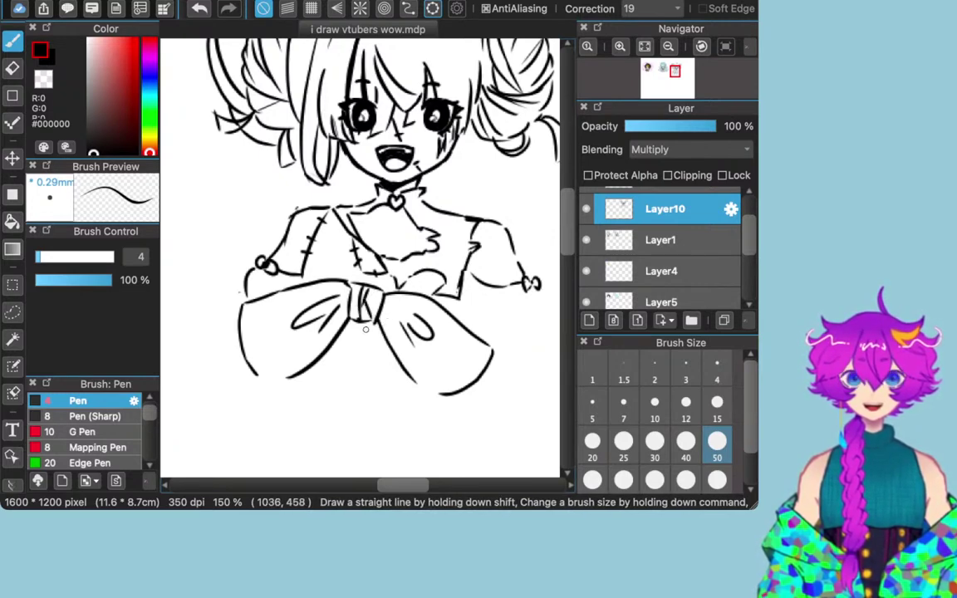
Step: Try sketching flared ribbon tails hanging from the bow's knot, and undo the strokes
left_click_drag(347, 323, 334, 422)
mouse_move(305, 368)
left_mouse_down()
mouse_move(284, 435)
mouse_move(309, 453)
left_mouse_up()
left_click_drag(332, 418, 329, 450)
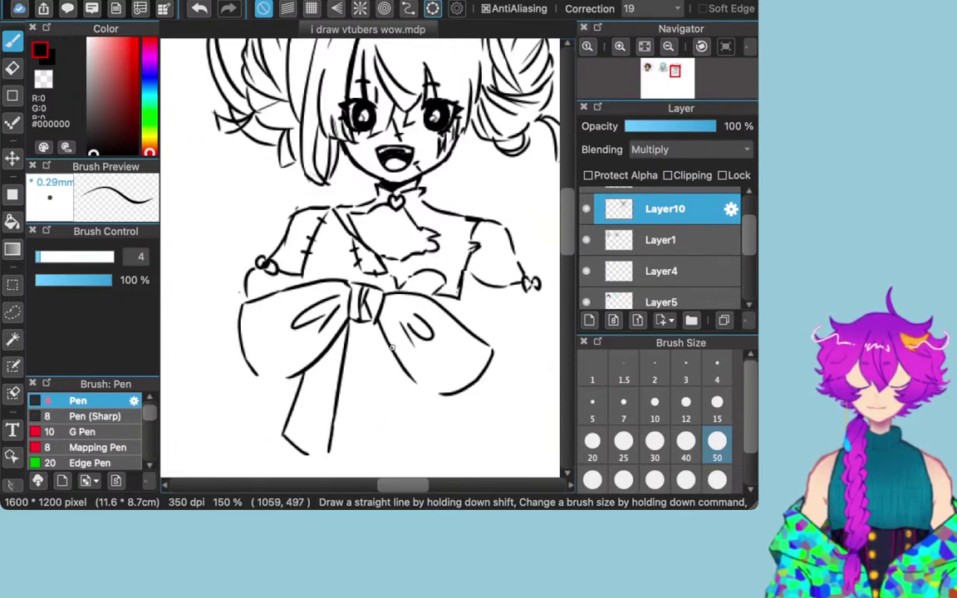
left_click_drag(375, 324, 381, 445)
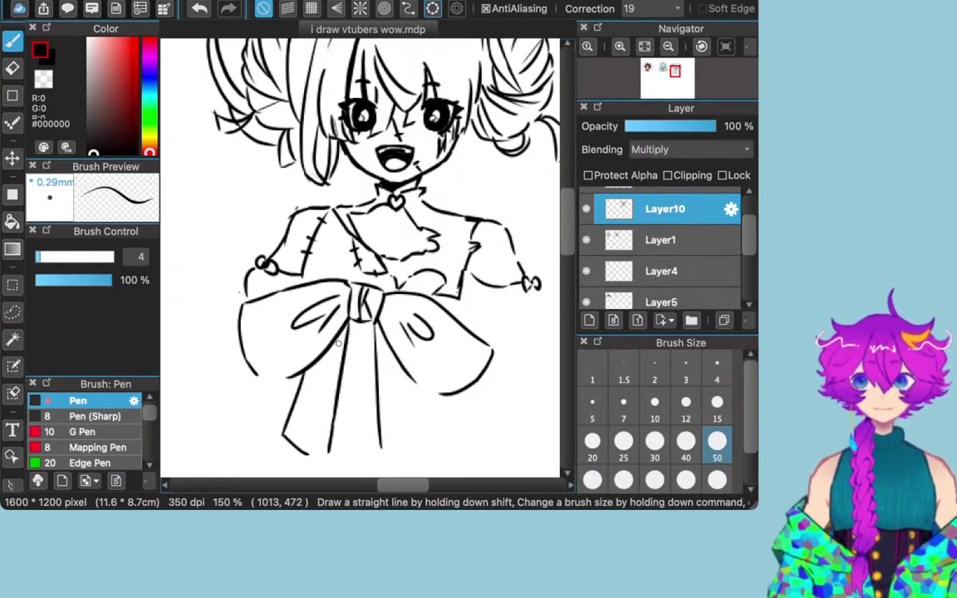
key("super+z")
key("super+z")
key("super+z")
key("super+z")
key("super+z")
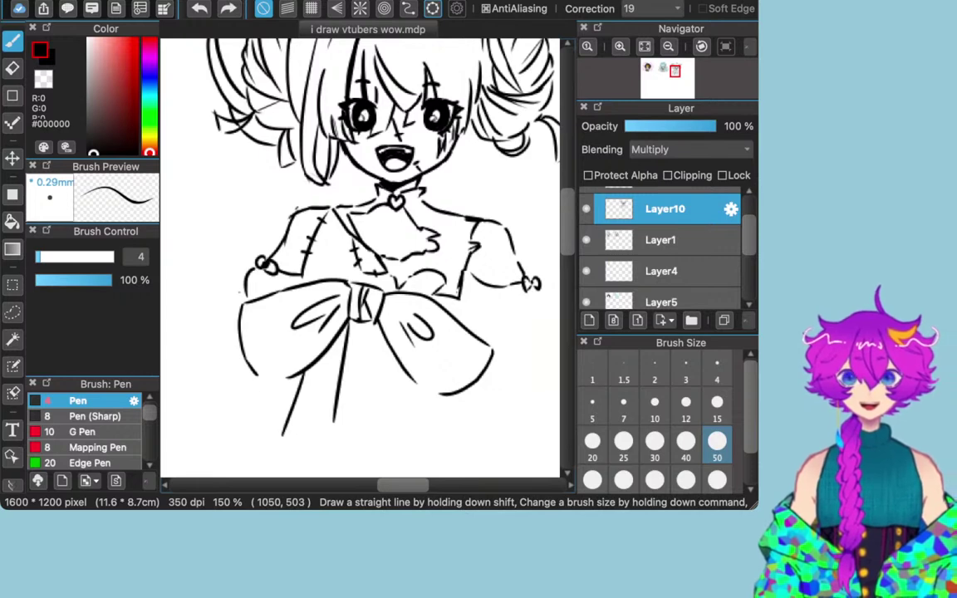
Step: Close the outline along the lower edges of both bow loops
left_click_drag(263, 380, 291, 378)
left_click_drag(426, 390, 445, 394)
Step: Try drawing two narrow, nearly vertical ribbon tails with rounded ends below the knot, and undo them
mouse_move(356, 326)
left_mouse_down()
mouse_move(344, 386)
mouse_move(349, 440)
left_mouse_up()
mouse_move(328, 355)
left_mouse_down()
mouse_move(323, 438)
mouse_move(349, 443)
left_mouse_up()
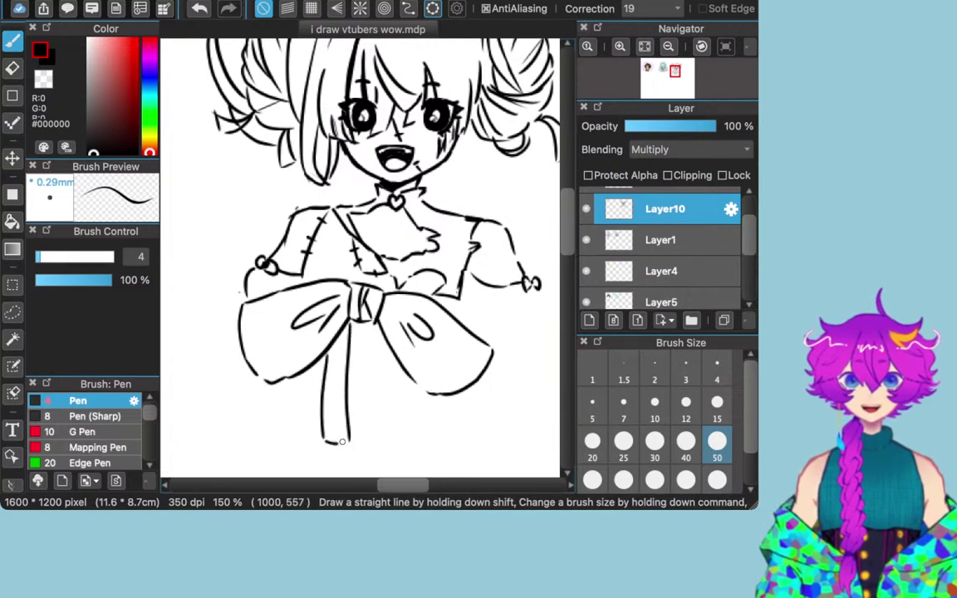
left_click_drag(369, 321, 374, 425)
left_click_drag(384, 320, 396, 434)
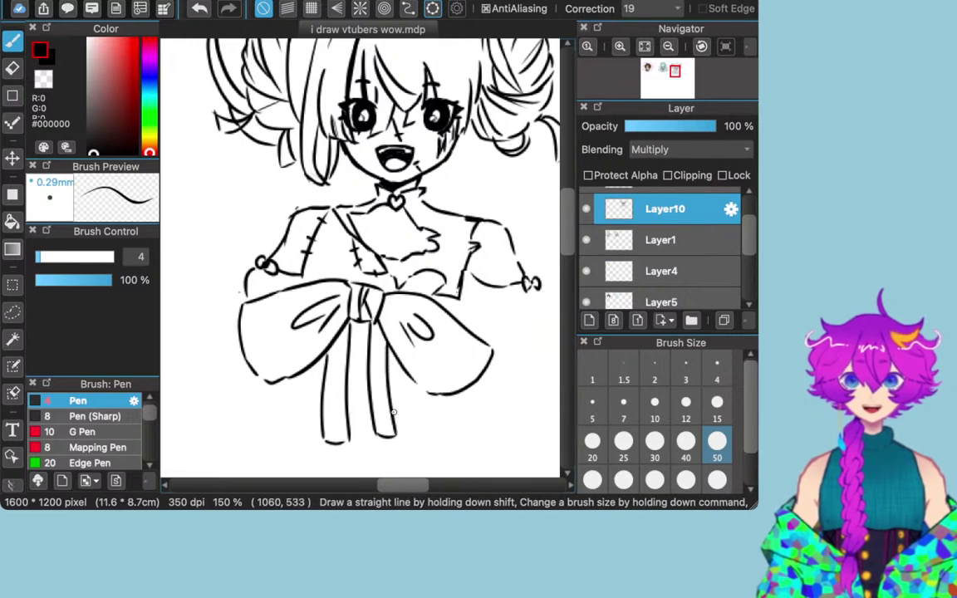
key("super+z")
key("super+z")
key("super+z")
key("super+z")
key("super+z")
key("super+z")
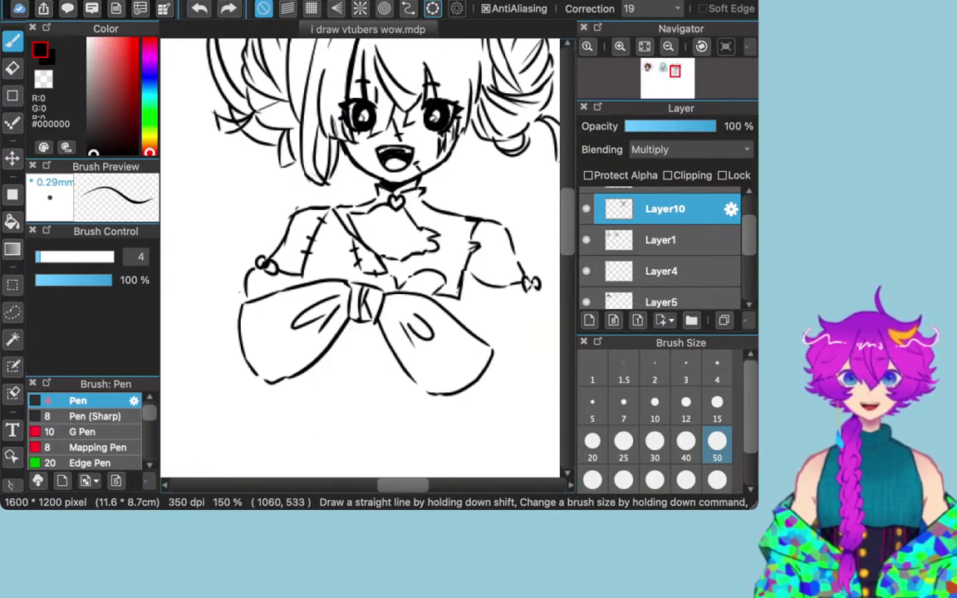
key("super+z")
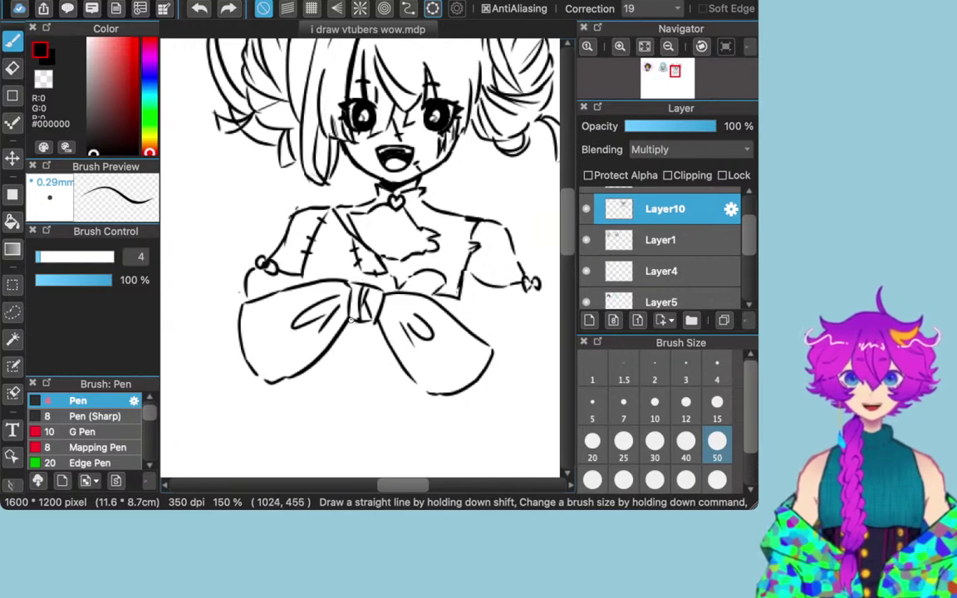
Step: Try a second pair of ribbon tails that widen toward their ends below the knot, and undo them
left_click_drag(352, 321, 338, 423)
mouse_move(326, 360)
left_mouse_down()
mouse_move(310, 427)
mouse_move(341, 439)
left_mouse_up()
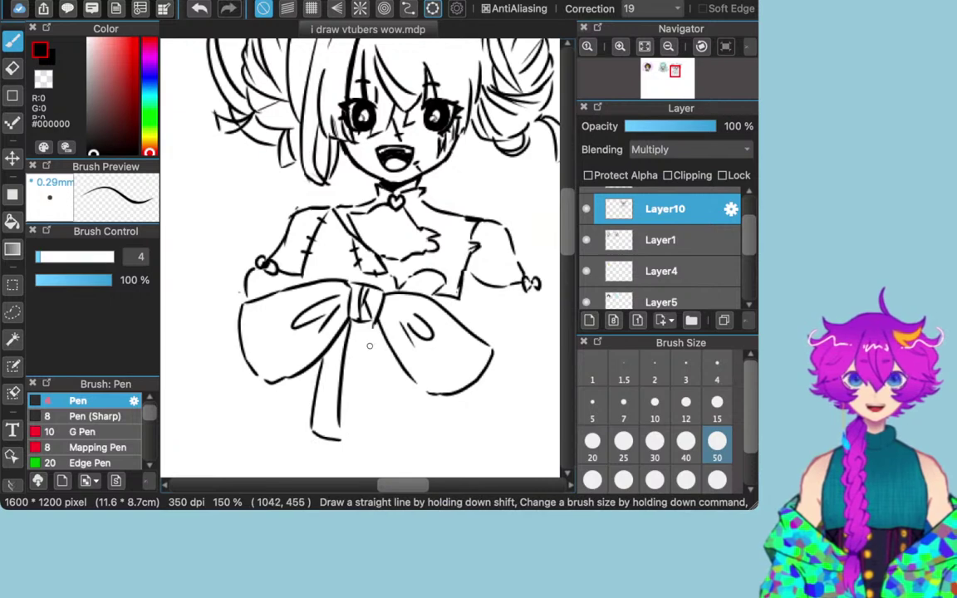
left_click_drag(374, 322, 369, 443)
left_click_drag(385, 334, 393, 437)
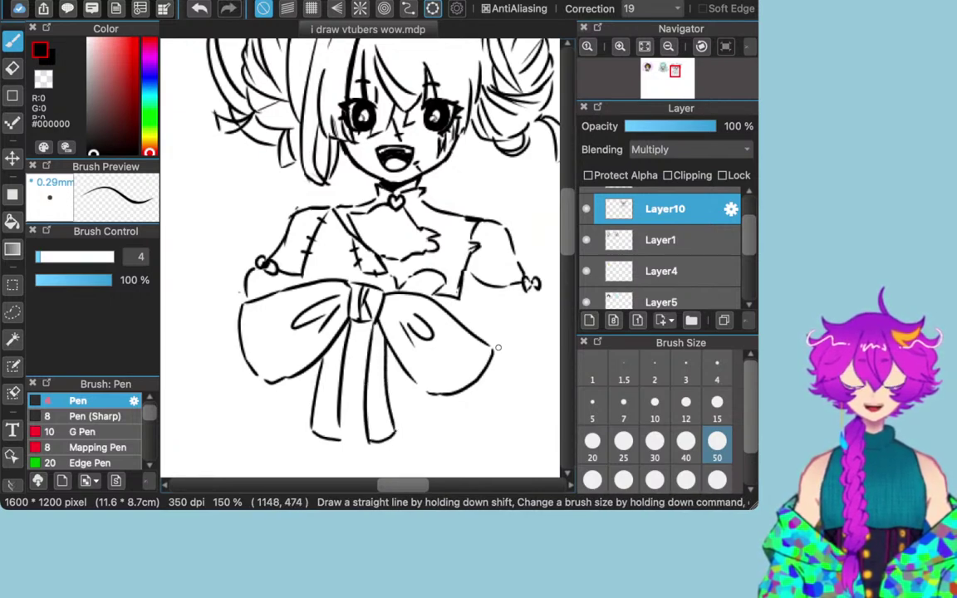
key("super+z")
key("super+z")
key("super+z")
key("super+z")
key("super+z")
key("super+z")
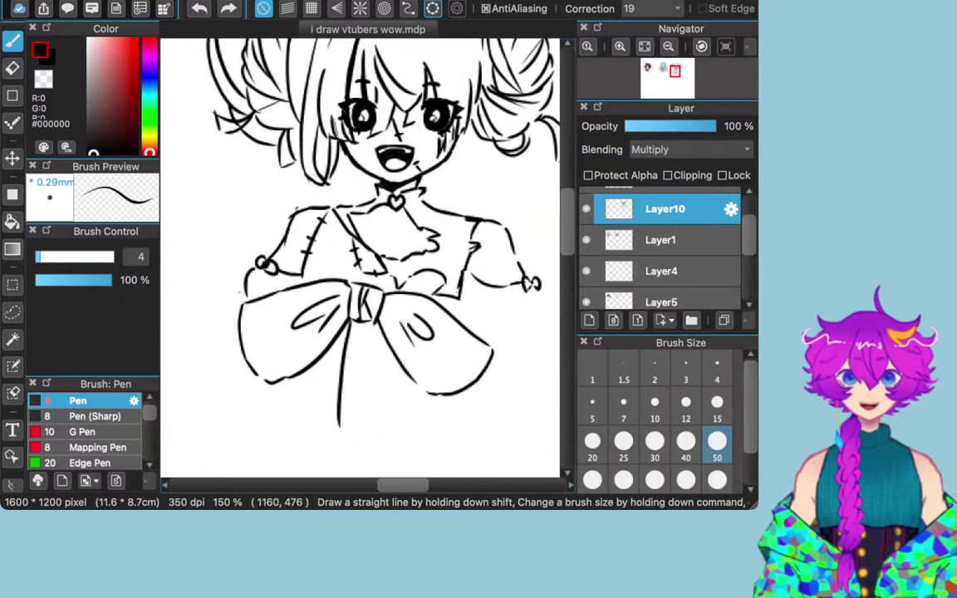
key("super+z")
key("super+z")
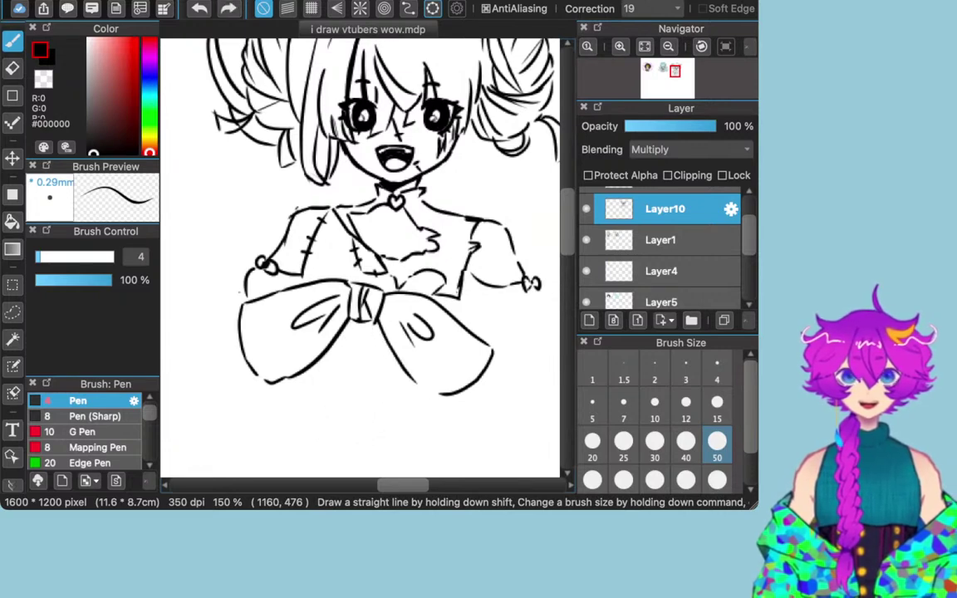
Step: Draw the inner edge of the left ribbon tail as one long line down from the knot
left_click_drag(344, 331, 339, 425)
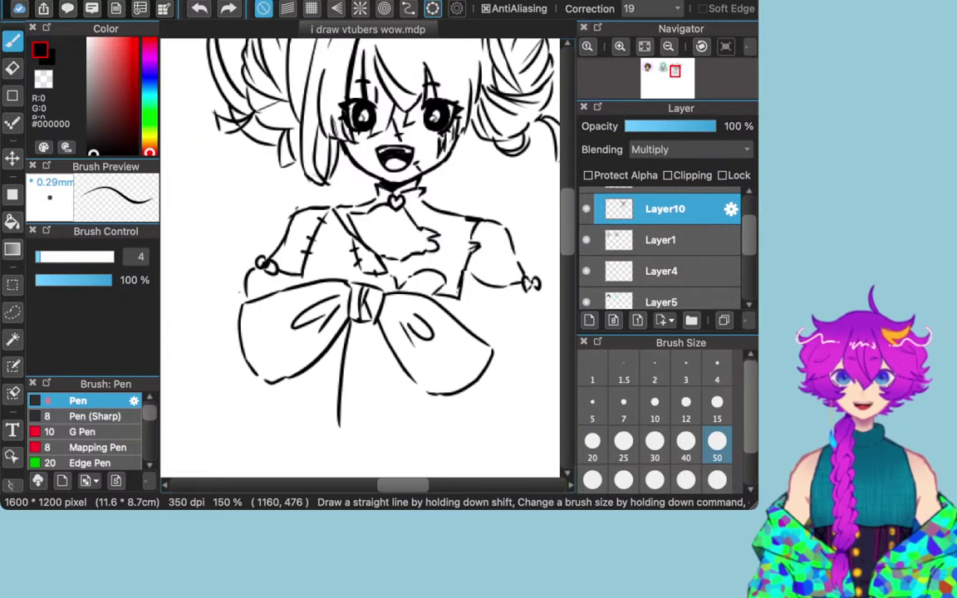
key("super+z")
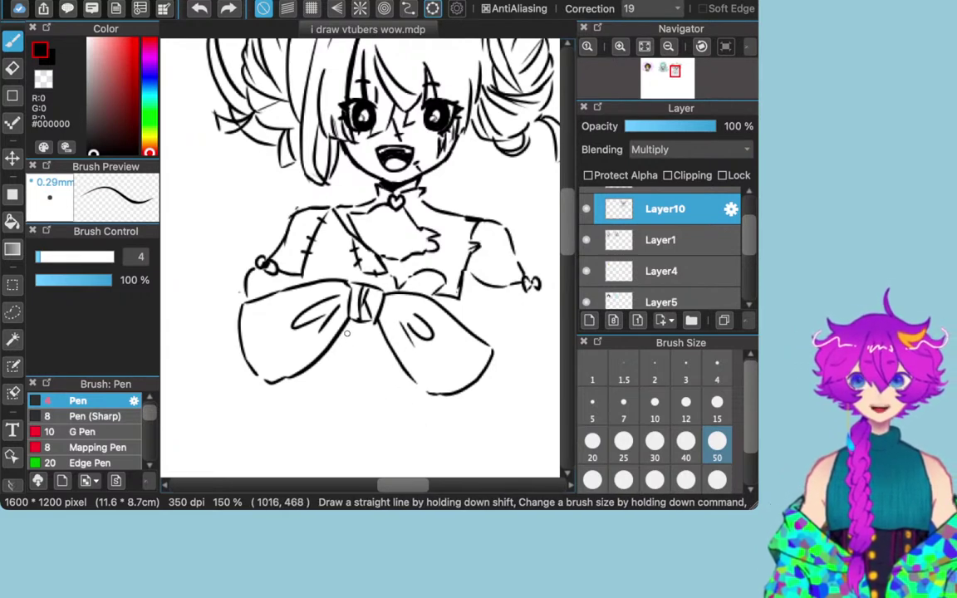
left_click_drag(349, 321, 344, 426)
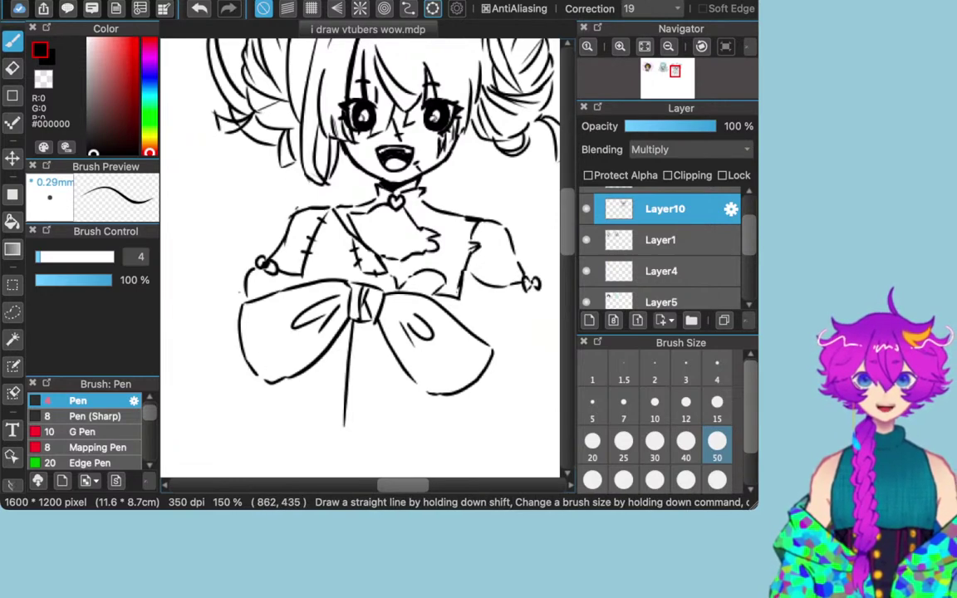
Step: Erase part of the left bow loop's lower edge and redraw it as a ragged, scalloped edge
left_click(13, 68)
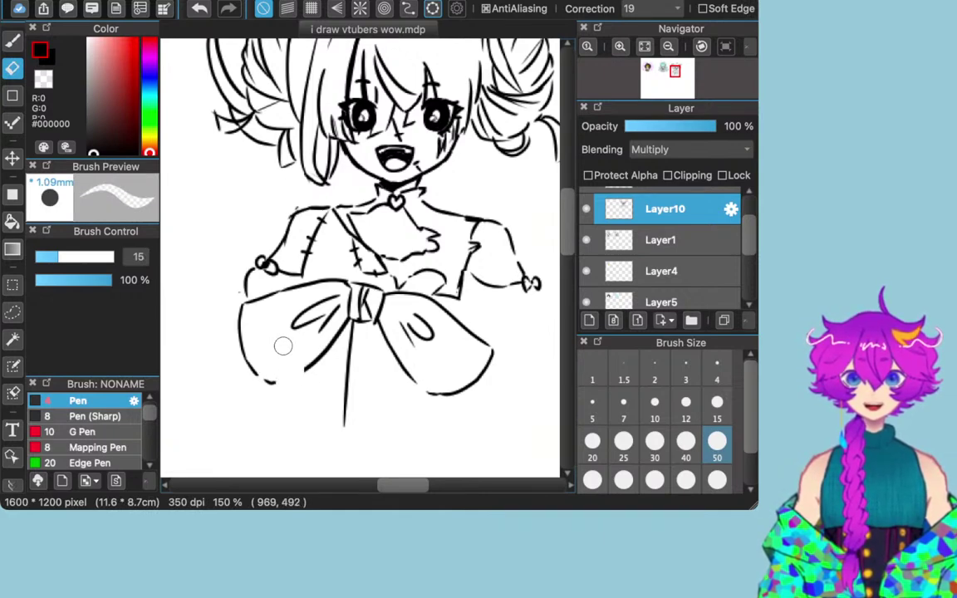
left_click(13, 40)
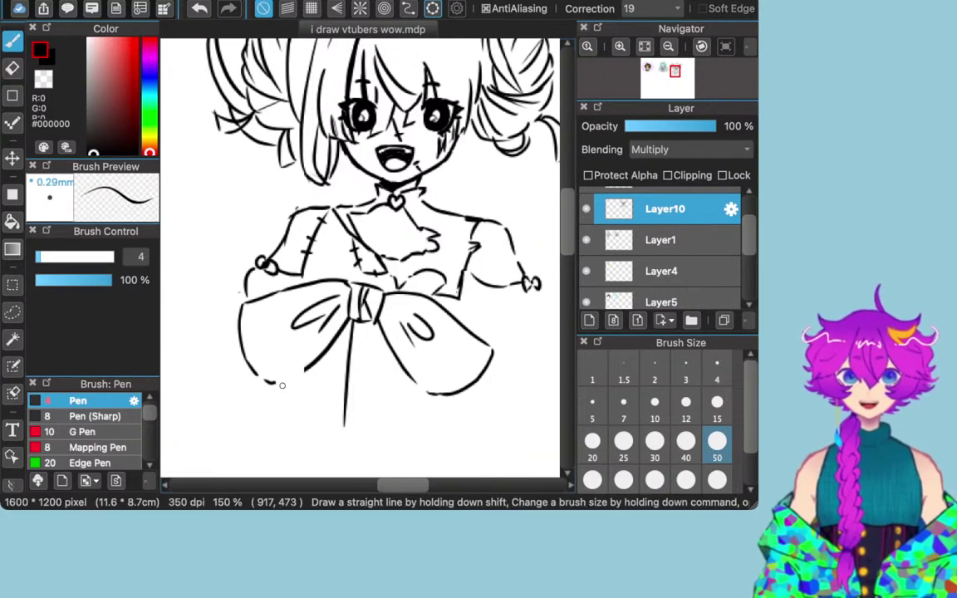
left_click_drag(271, 374, 305, 363)
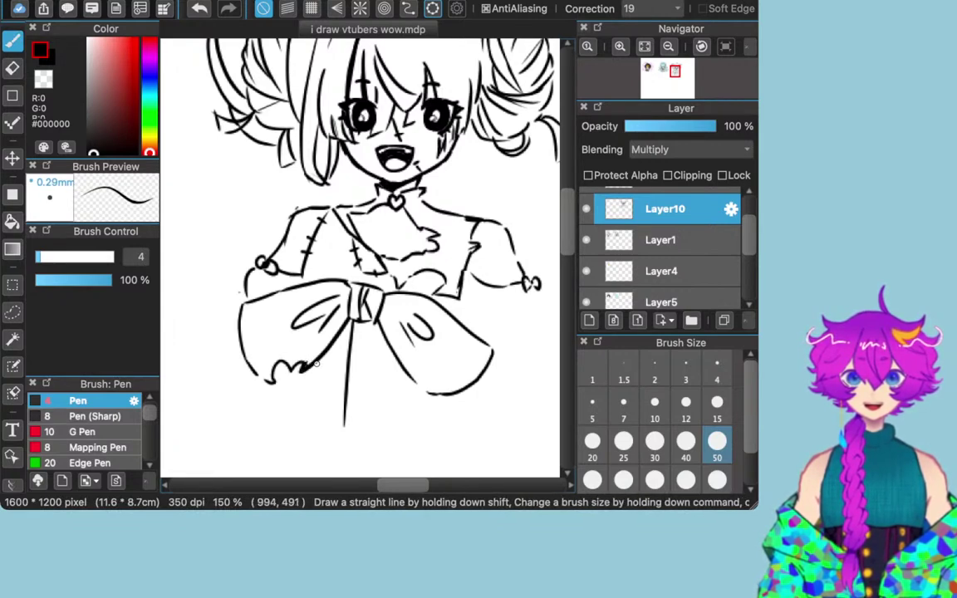
Step: Try completing the left ribbon tail with a dotted, banded end and sketching the right tail, and undo these strokes
mouse_move(316, 377)
left_mouse_down()
mouse_move(316, 429)
mouse_move(339, 428)
left_mouse_up()
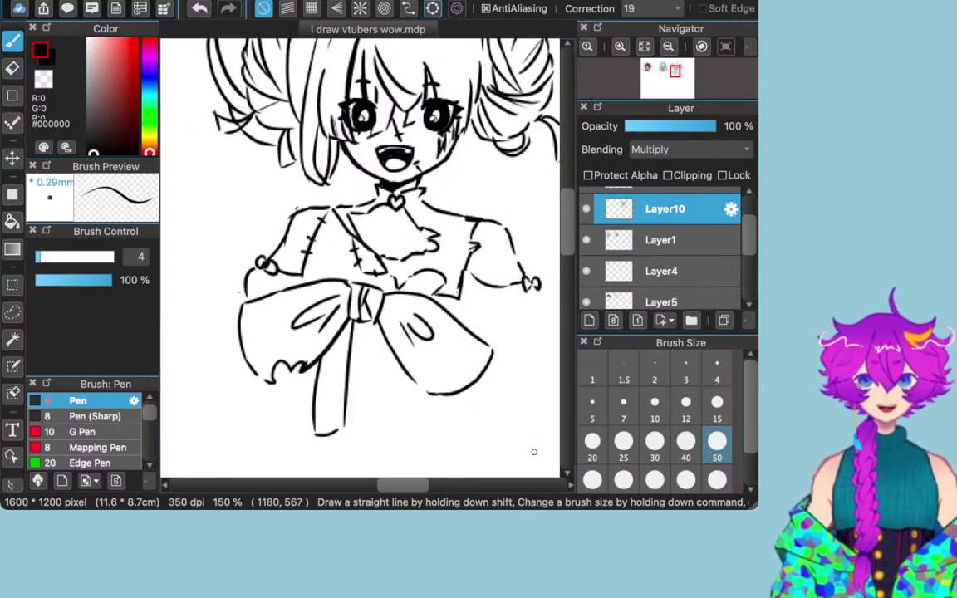
left_click(323, 431)
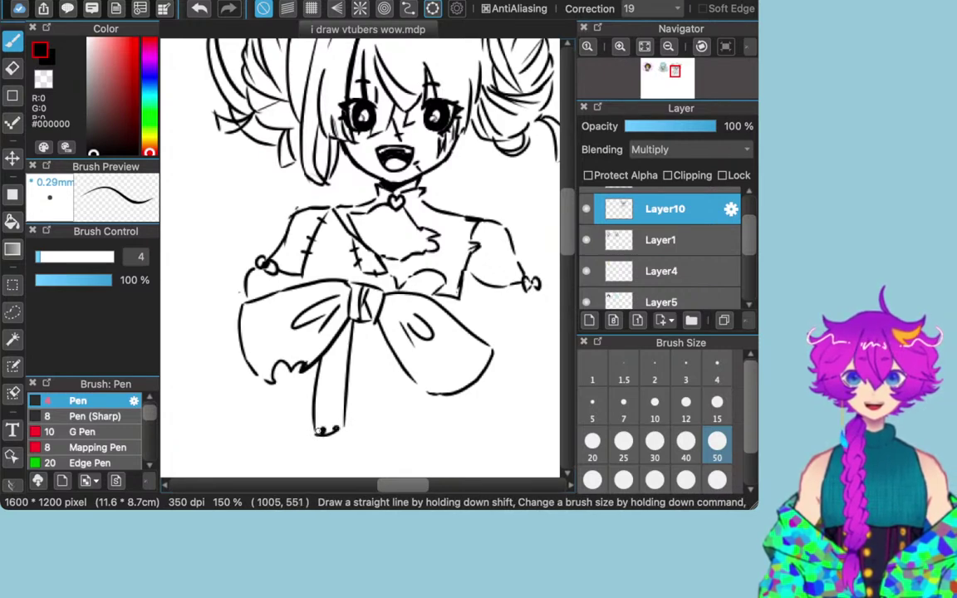
mouse_move(308, 431)
left_mouse_down()
mouse_move(349, 418)
mouse_move(347, 442)
mouse_move(318, 450)
left_mouse_up()
left_click_drag(376, 325, 363, 419)
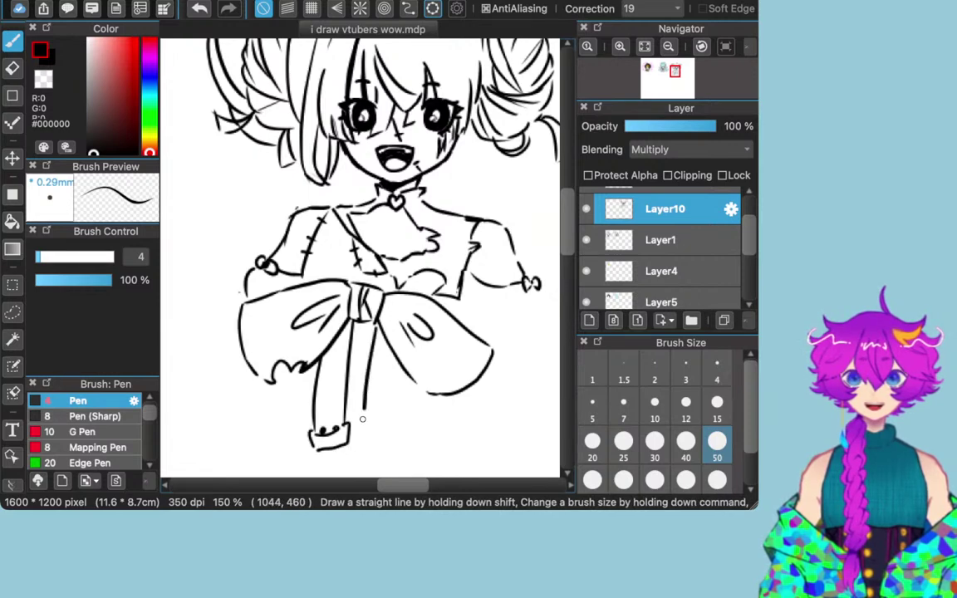
left_click_drag(389, 351, 386, 419)
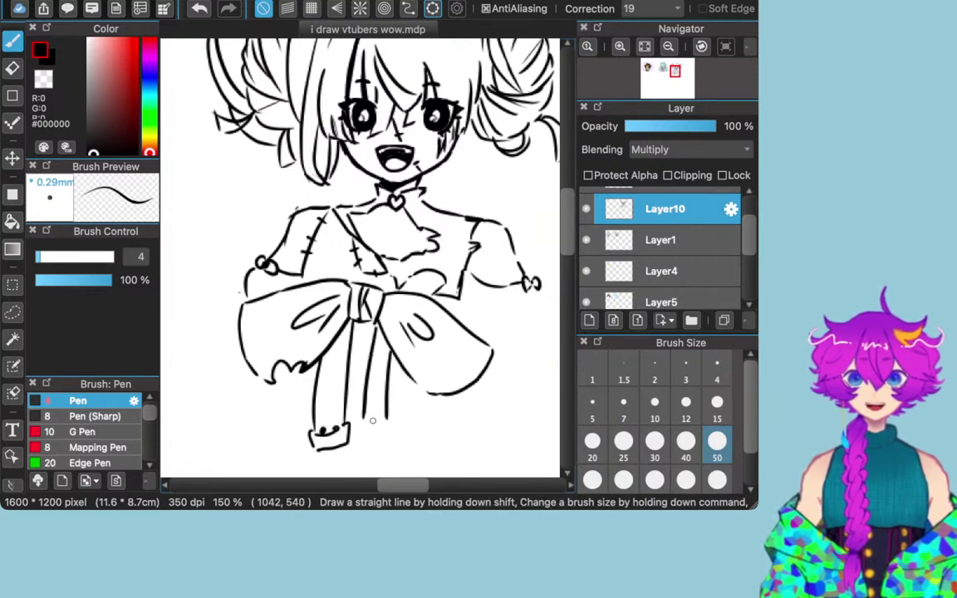
key("super+z")
key("super+z")
key("super+z")
key("super+z")
key("super+z")
key("super+z")
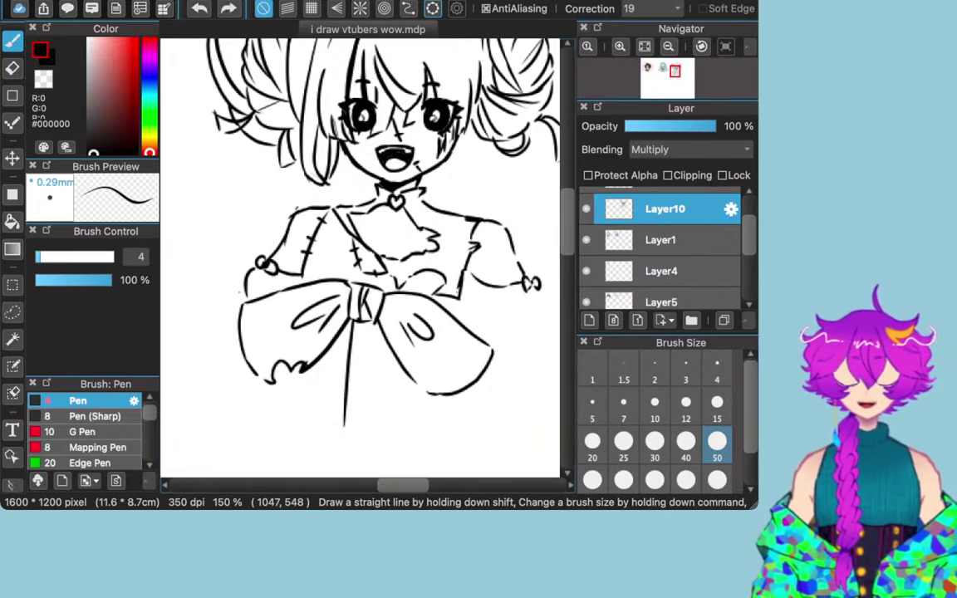
left_click_drag(366, 341, 369, 427)
key("super+z")
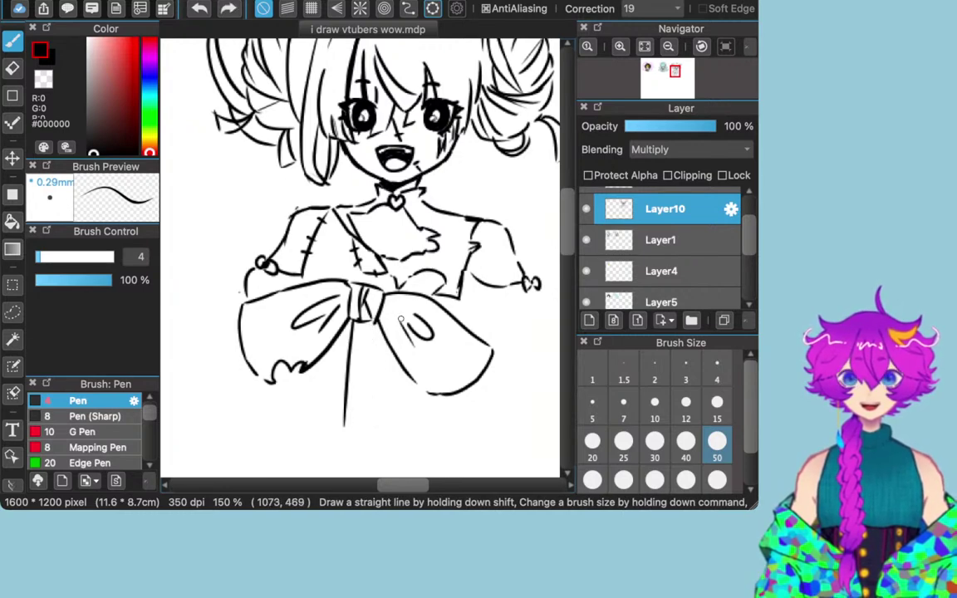
Step: Draw both edges of the right ribbon tail below the knot and the outer edge of the left tail
left_click_drag(373, 324, 384, 421)
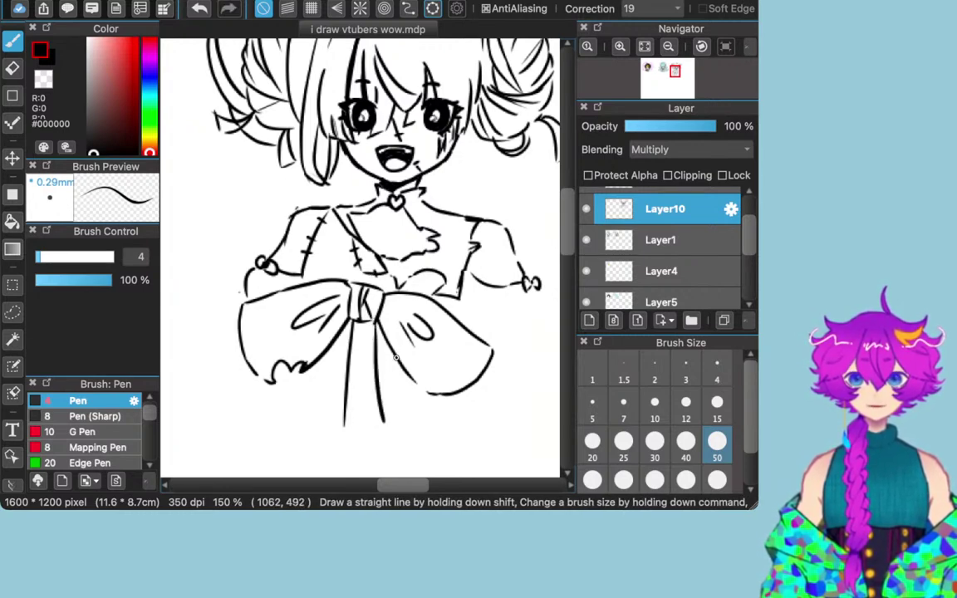
left_click_drag(392, 351, 409, 422)
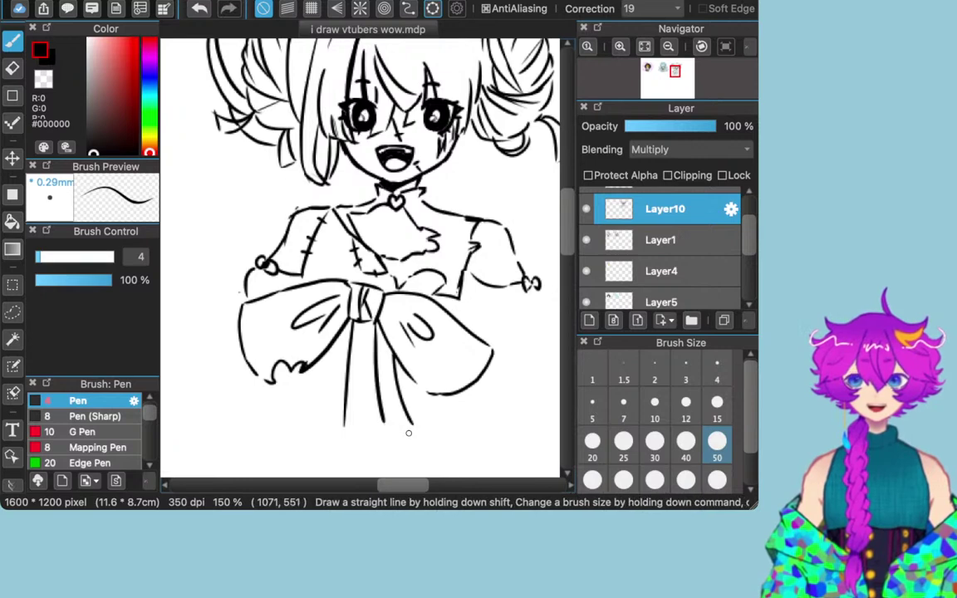
mouse_move(337, 336)
left_mouse_down()
mouse_move(327, 413)
mouse_move(342, 412)
mouse_move(343, 425)
mouse_move(324, 410)
mouse_move(323, 435)
mouse_move(346, 418)
mouse_move(325, 438)
left_mouse_up()
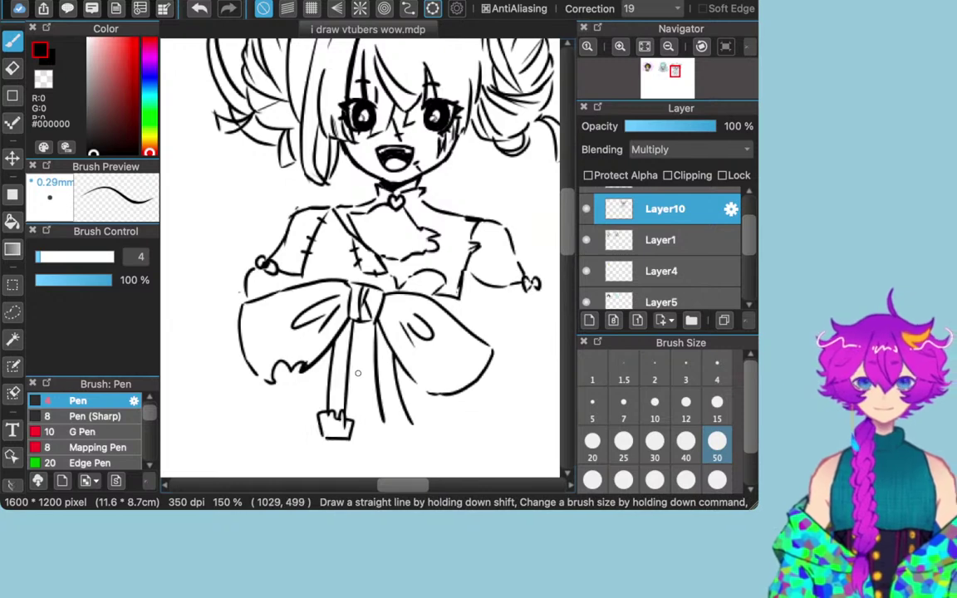
Step: Undo the left tail's end cap, trim the tail's inner line with the eraser, and redraw the end as a jagged, flared cuff
key("super+z")
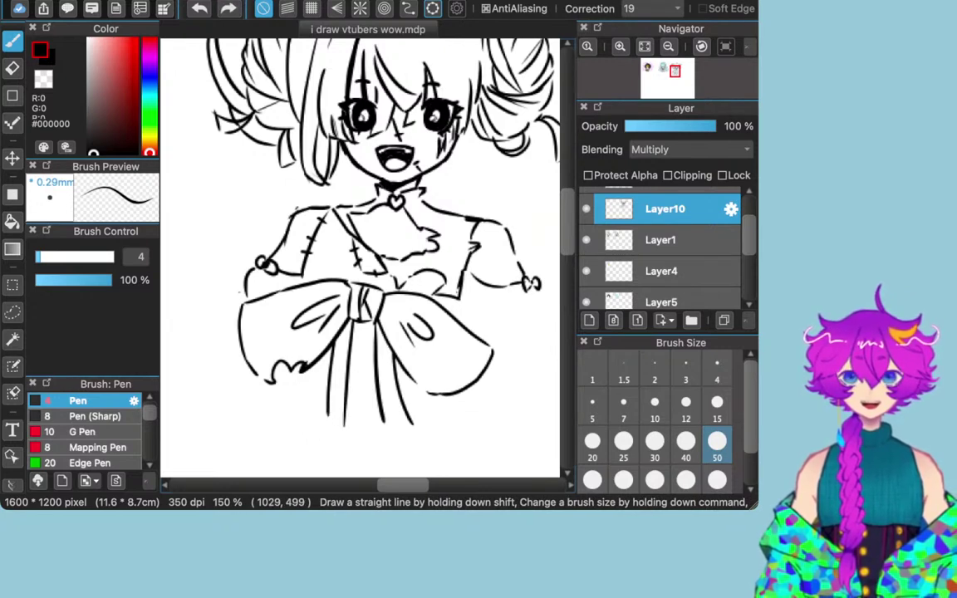
left_click(12, 68)
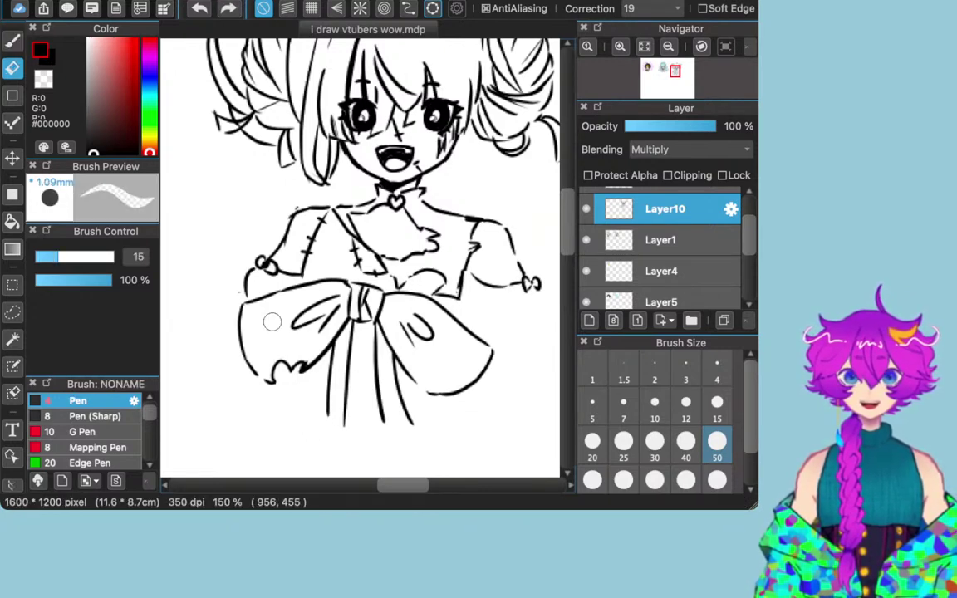
left_click_drag(360, 433, 341, 419)
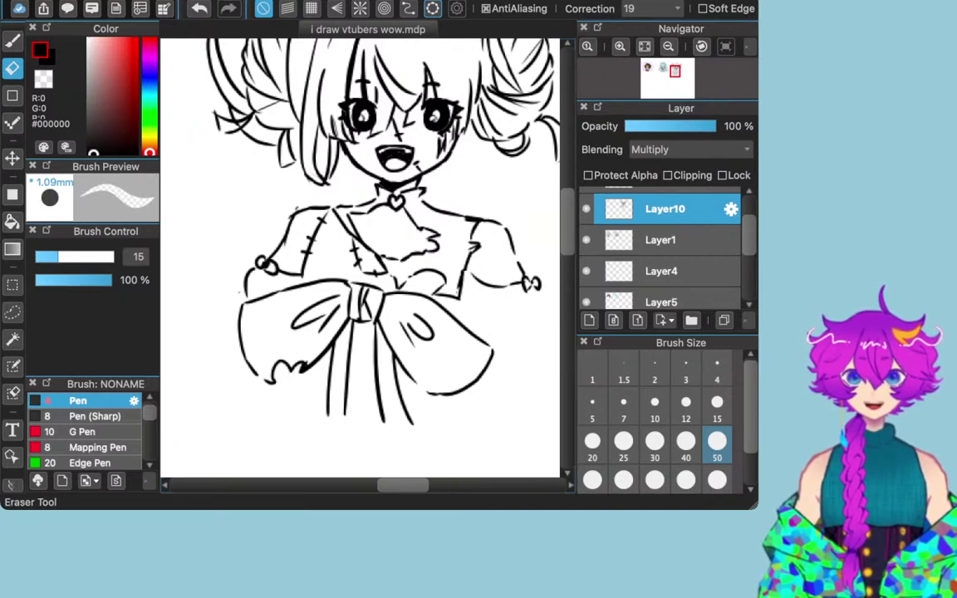
left_click(13, 40)
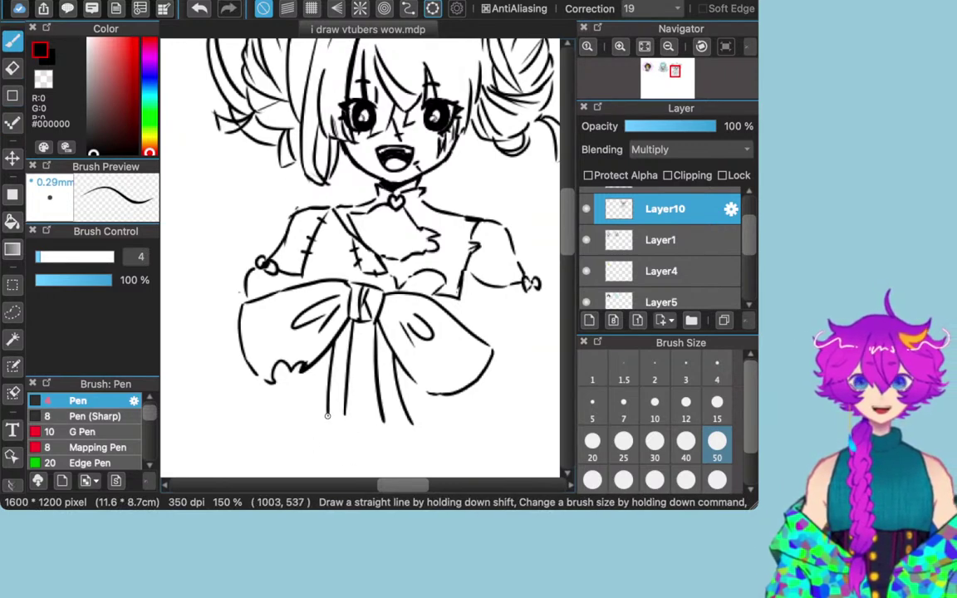
mouse_move(326, 416)
left_mouse_down()
mouse_move(336, 429)
mouse_move(346, 418)
mouse_move(316, 418)
mouse_move(321, 432)
mouse_move(350, 415)
mouse_move(350, 435)
left_mouse_up()
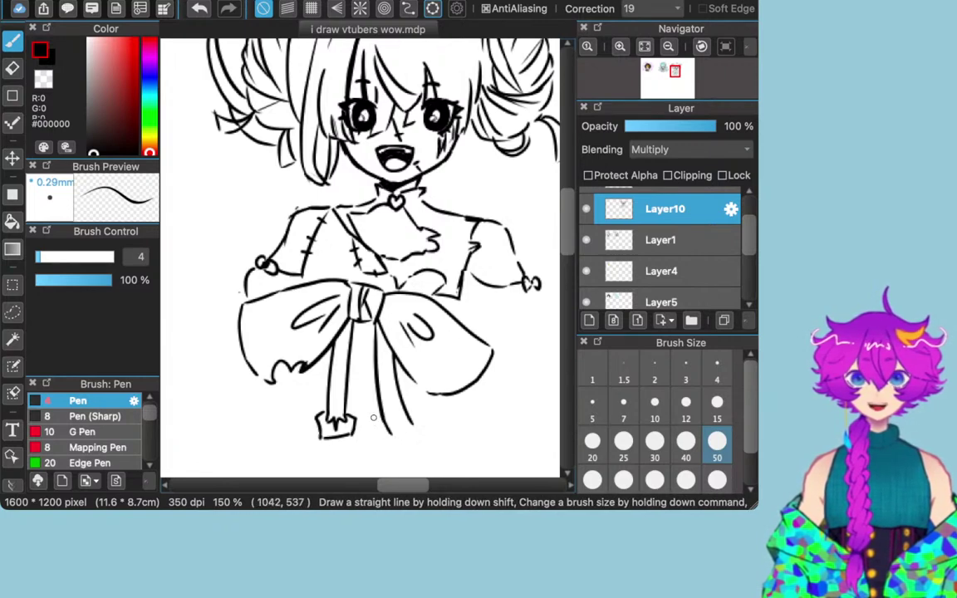
Step: Finish the right ribbon tail with a matching jagged, flared cuff at its tip
scroll(373, 417, "right", 3)
scroll(373, 418, "down", 4)
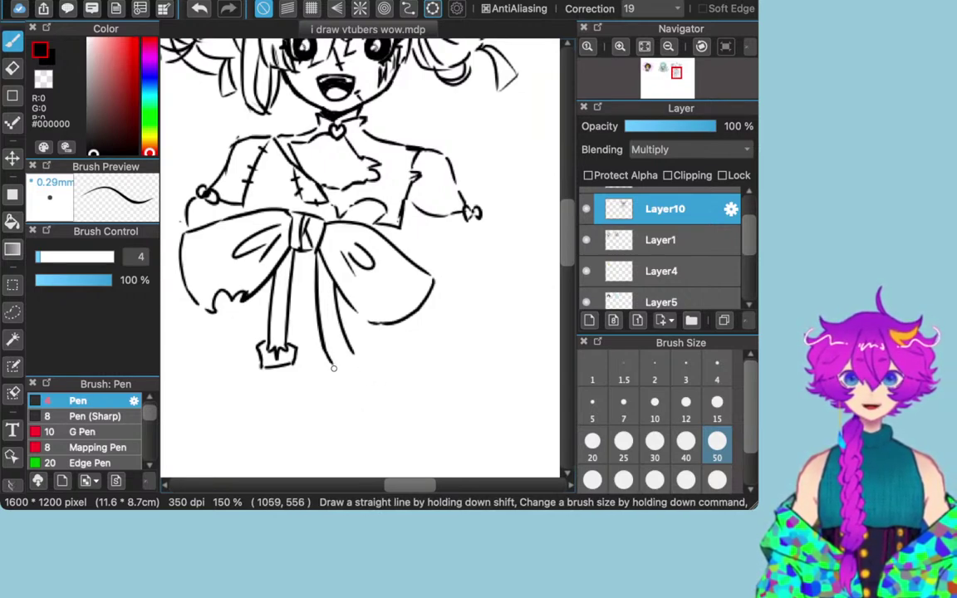
mouse_move(334, 369)
left_mouse_down()
mouse_move(325, 378)
mouse_move(335, 388)
mouse_move(365, 359)
mouse_move(370, 376)
left_mouse_up()
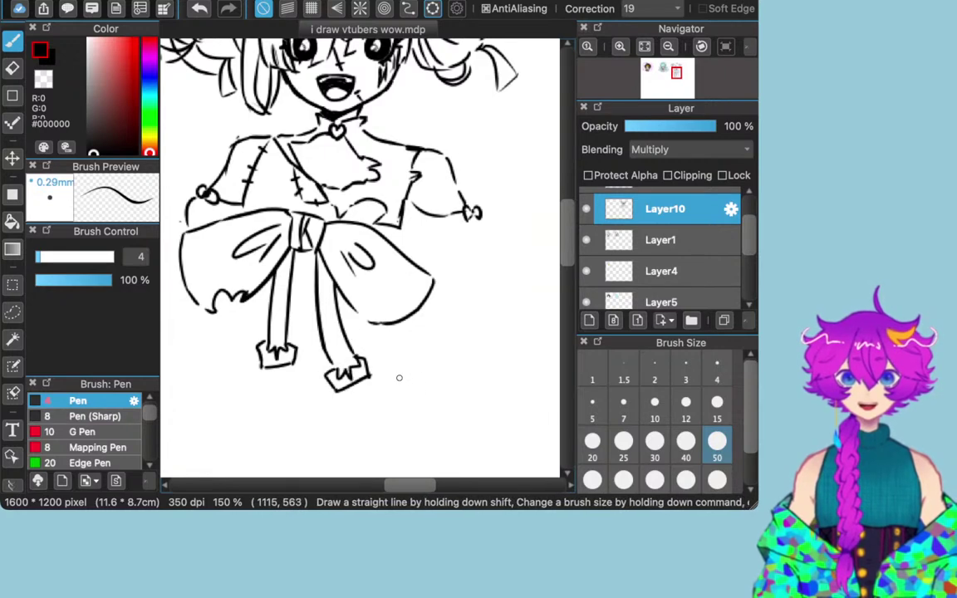
Step: Draw a ragged, flared sleeve cuff with two oval spots below the right elbow, and a small ragged cuff tip beside the left bow loop
scroll(400, 377, "down", 1)
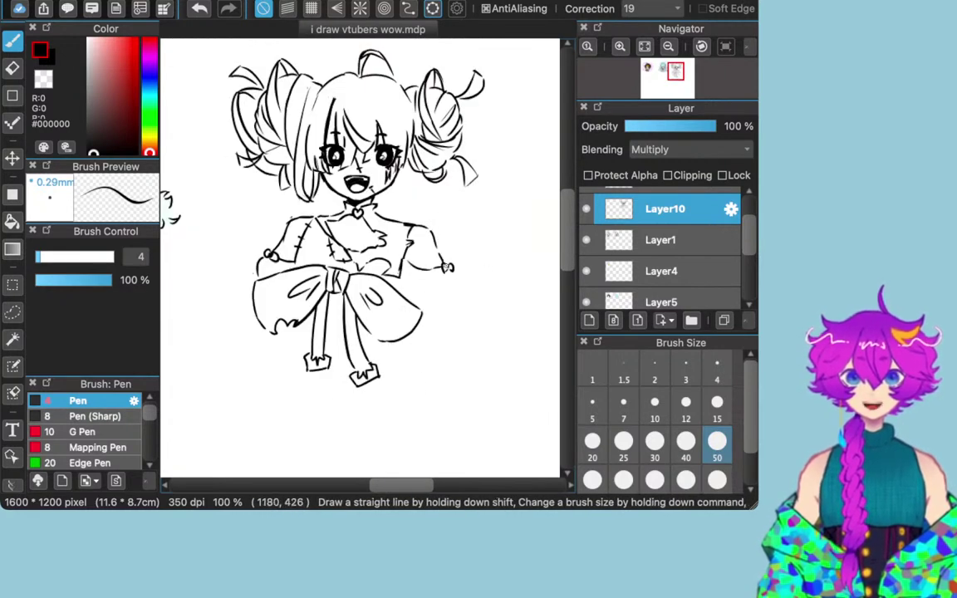
mouse_move(453, 267)
left_mouse_down()
mouse_move(463, 295)
mouse_move(420, 305)
mouse_move(412, 294)
mouse_move(436, 293)
left_mouse_up()
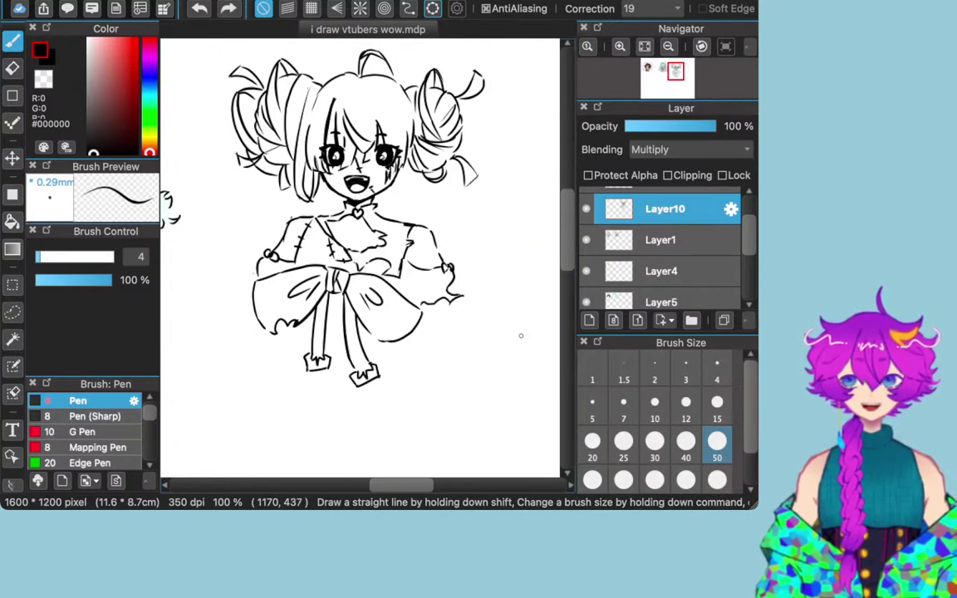
key("super+z")
key("super+z")
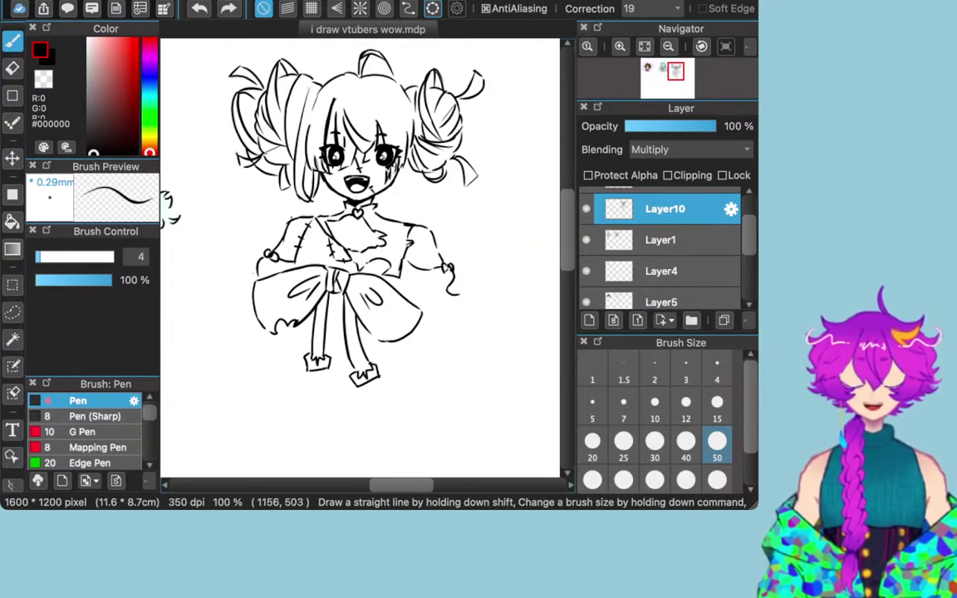
left_click_drag(458, 294, 425, 299)
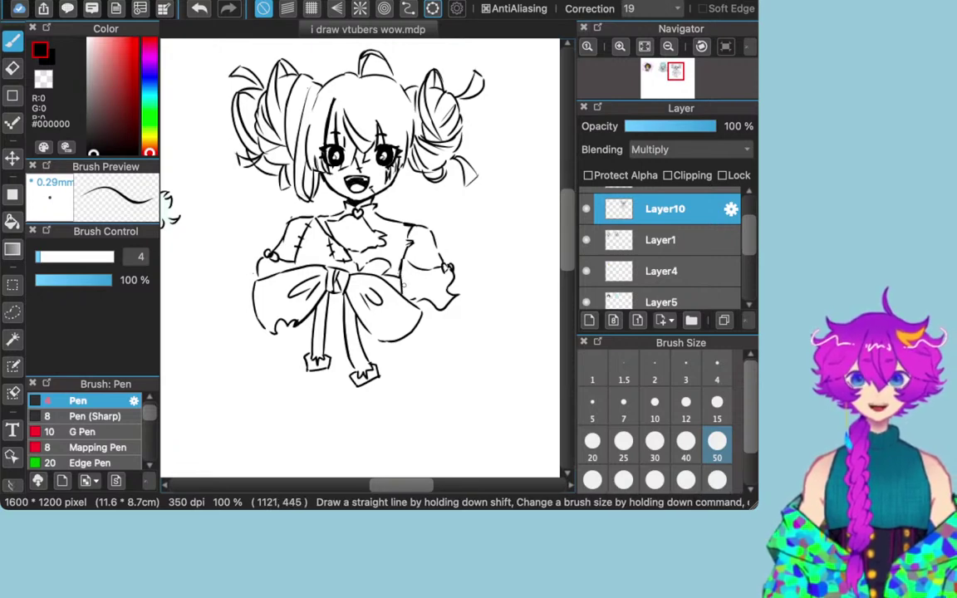
left_click_drag(409, 287, 431, 292)
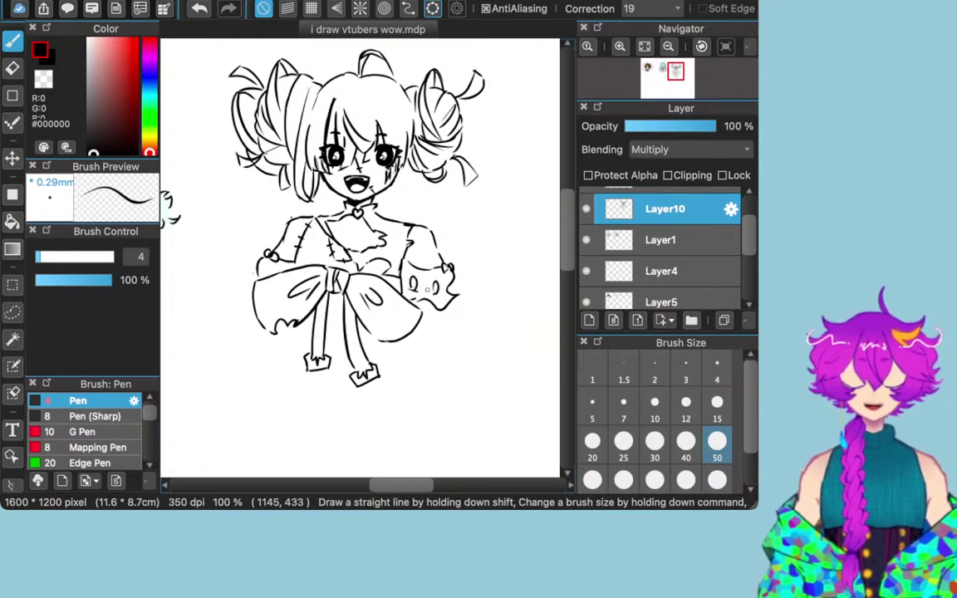
mouse_move(253, 274)
left_mouse_down()
mouse_move(242, 277)
mouse_move(249, 286)
left_mouse_up()
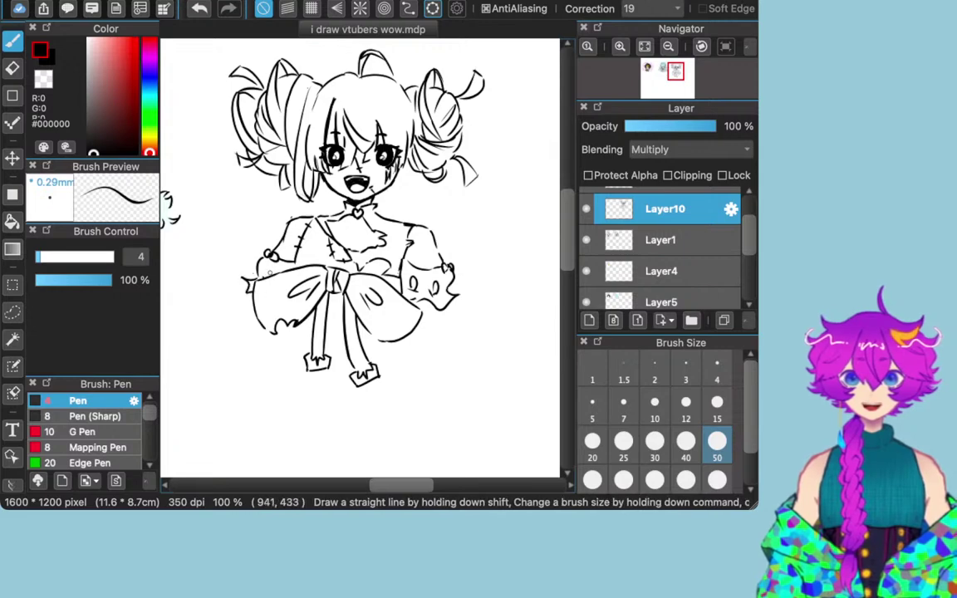
Step: Move the twin-bun character's line art up and to the left, close beside the blue-haired character
mouse_move(443, 393)
left_mouse_down()
mouse_move(427, 410)
mouse_move(466, 465)
mouse_move(446, 448)
left_mouse_up()
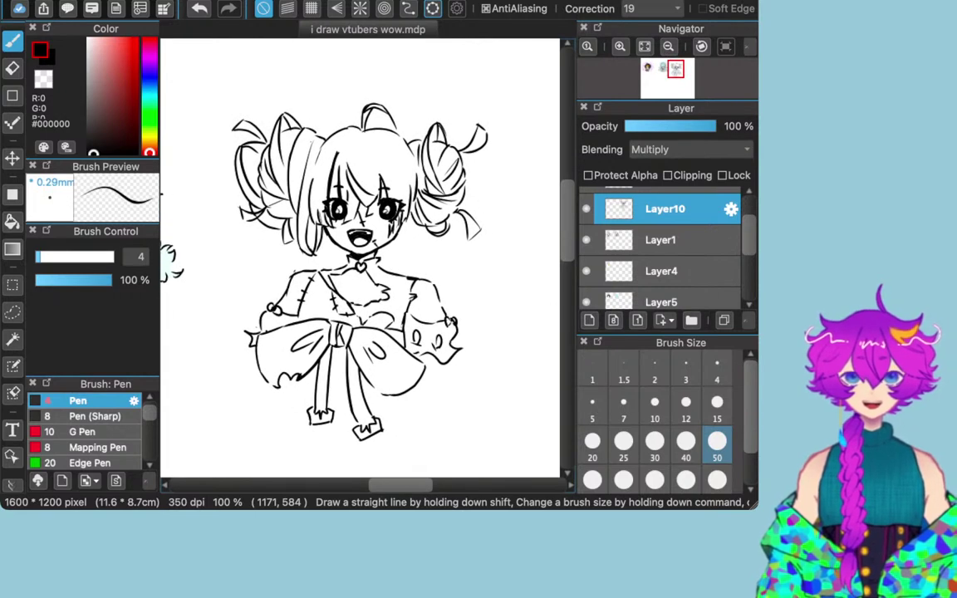
scroll(360, 258, "right", 3)
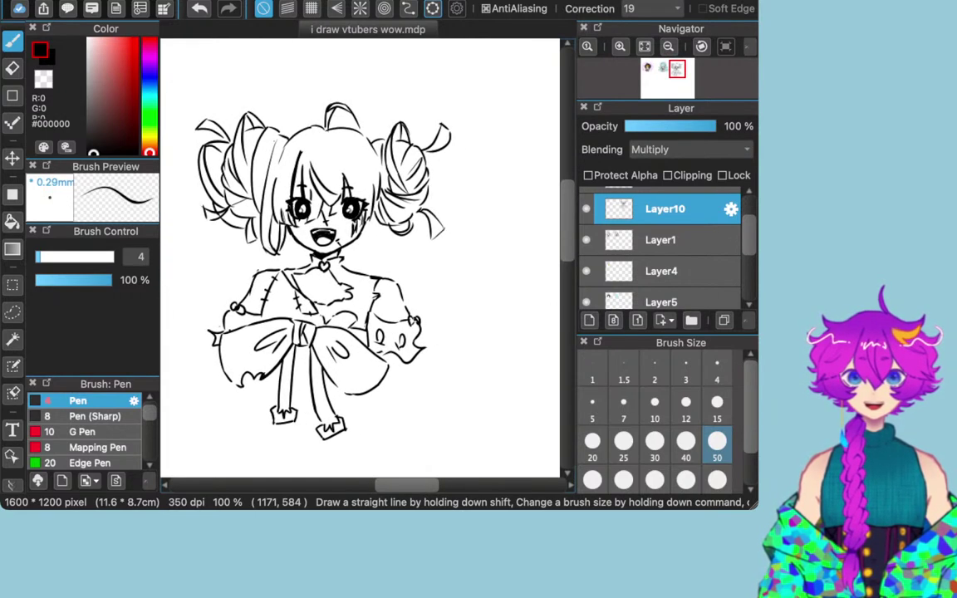
scroll(360, 258, "right", 3)
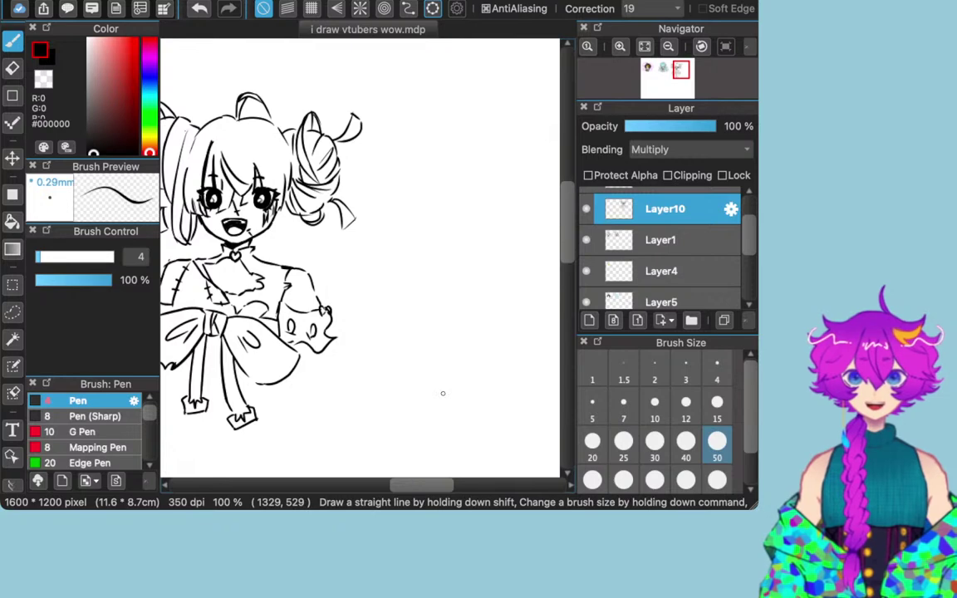
scroll(442, 392, "down", 1)
scroll(442, 392, "down", 1)
scroll(442, 393, "down", 3)
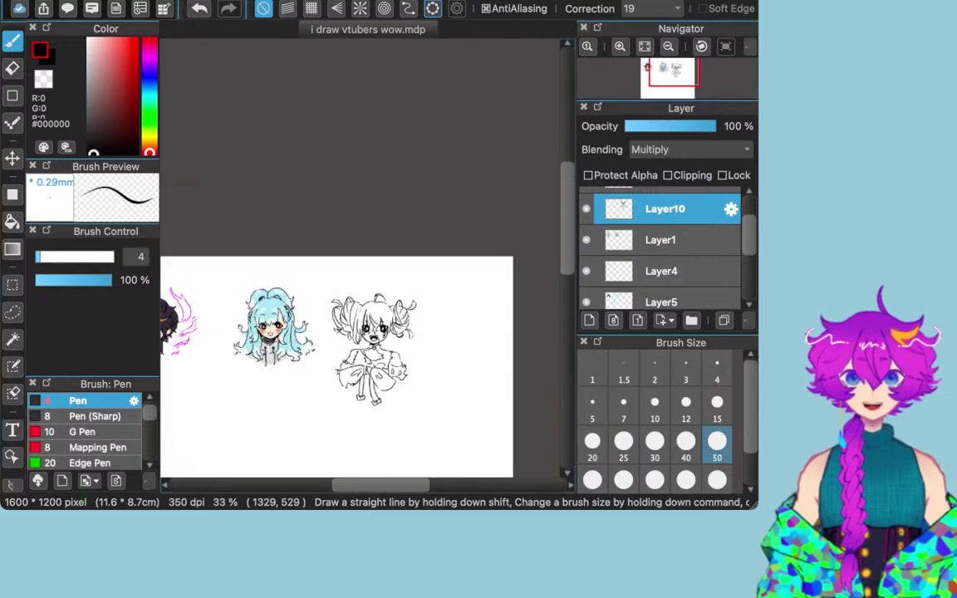
scroll(441, 393, "right", 1)
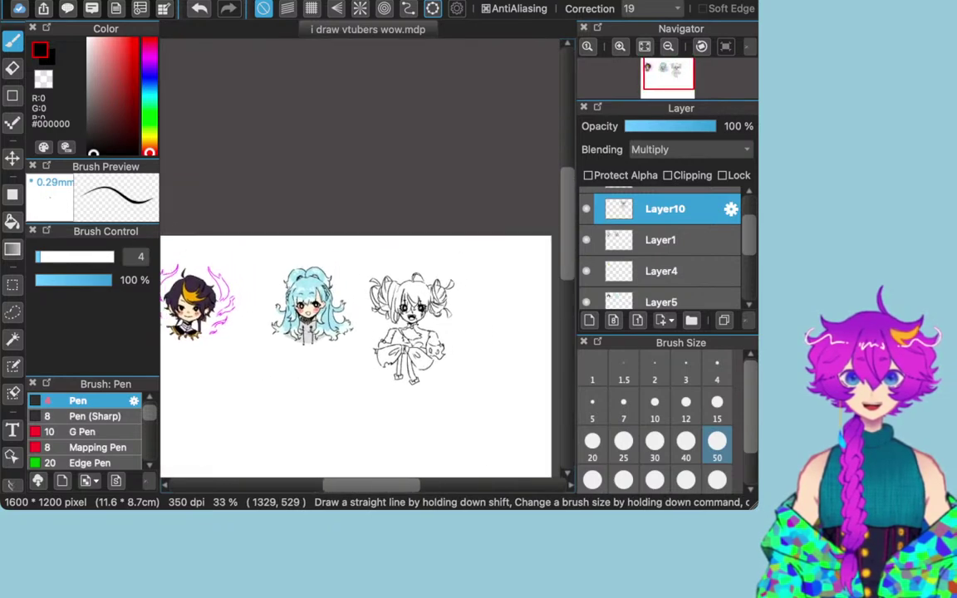
mouse_move(620, 46)
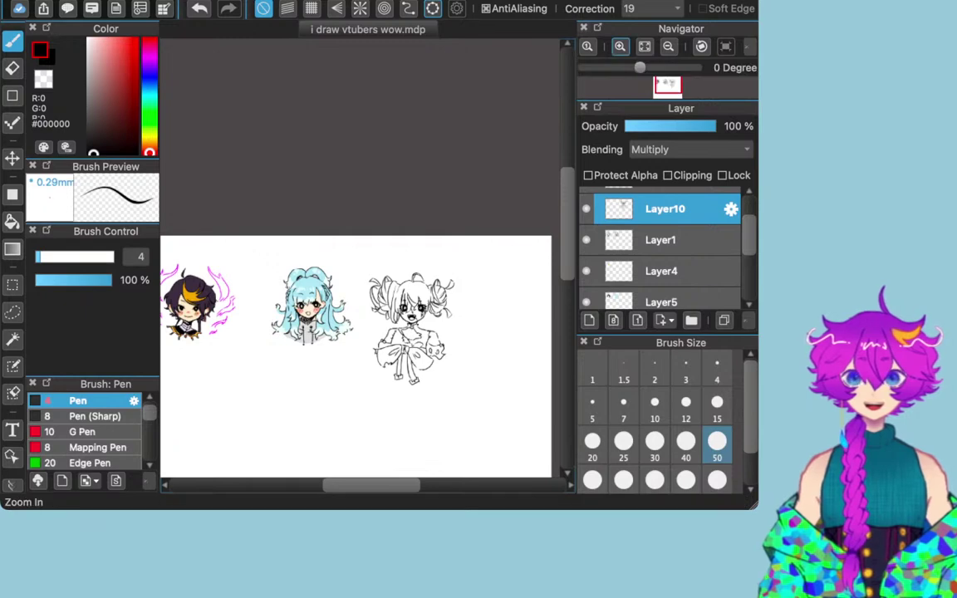
left_click(13, 158)
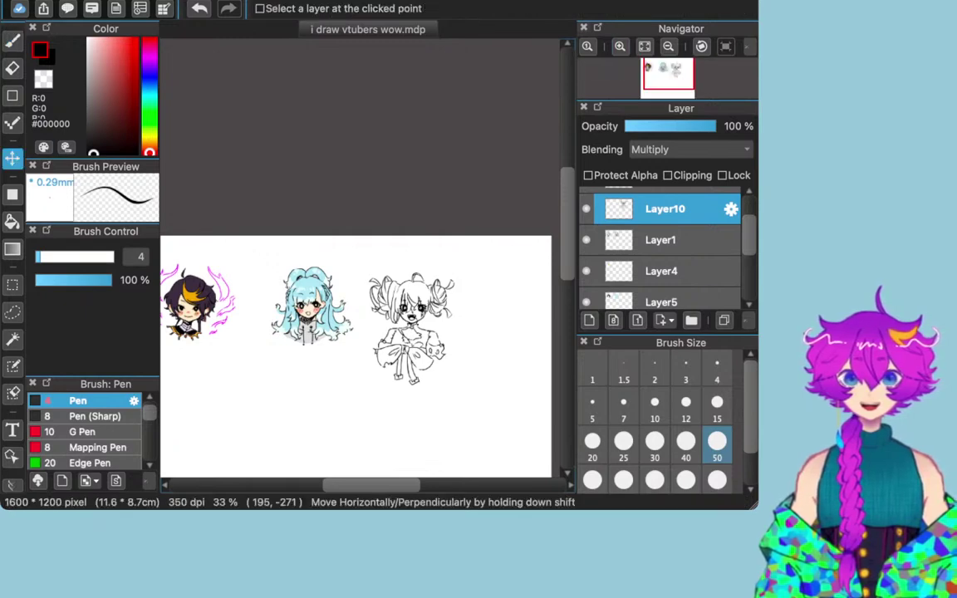
mouse_move(416, 318)
left_mouse_down()
mouse_move(390, 303)
mouse_move(407, 305)
mouse_move(397, 309)
left_mouse_up()
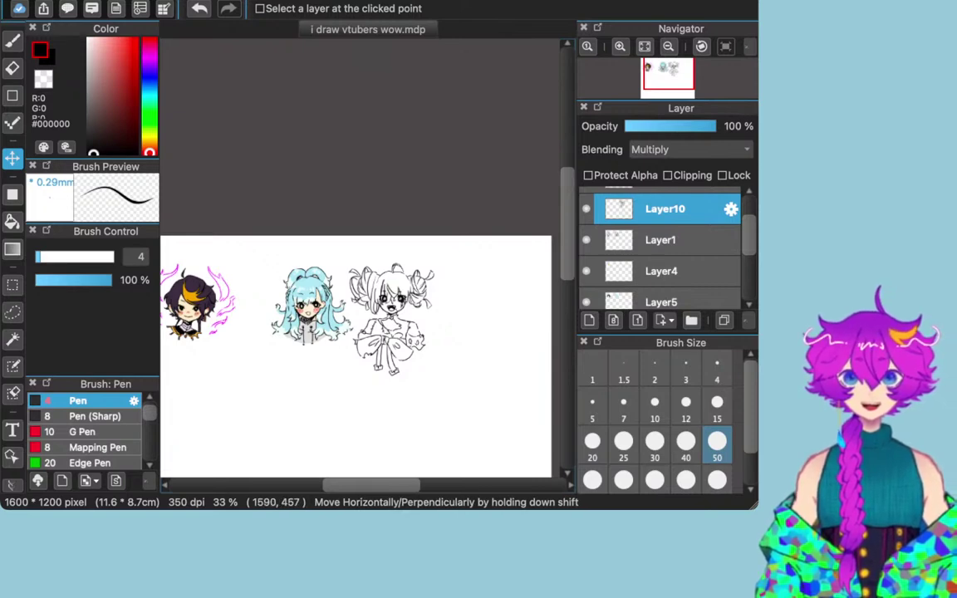
left_click(13, 40)
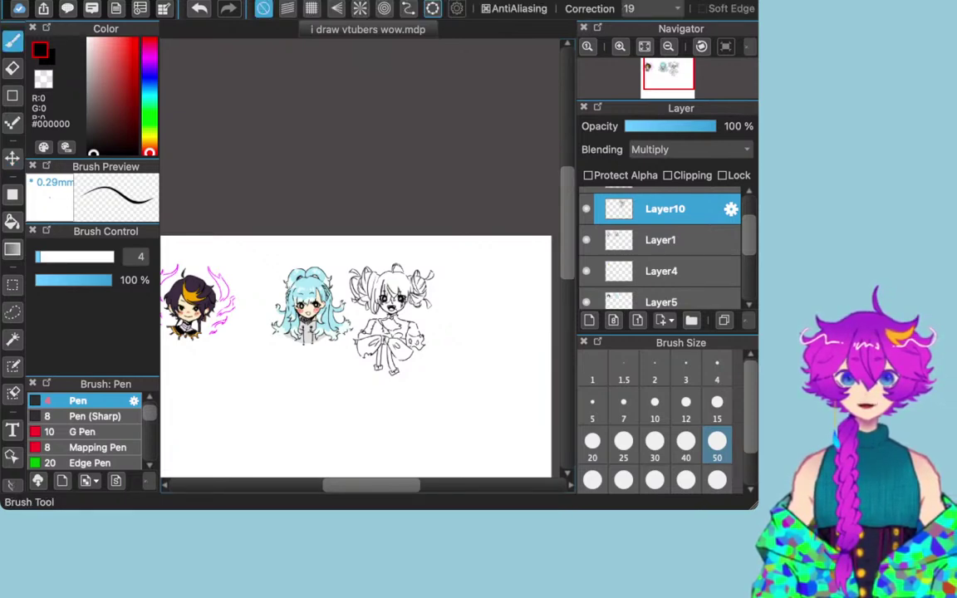
Step: Examine the coloured characters on the canvas and the empty area below the dark-haired one
scroll(331, 251, "left", 3)
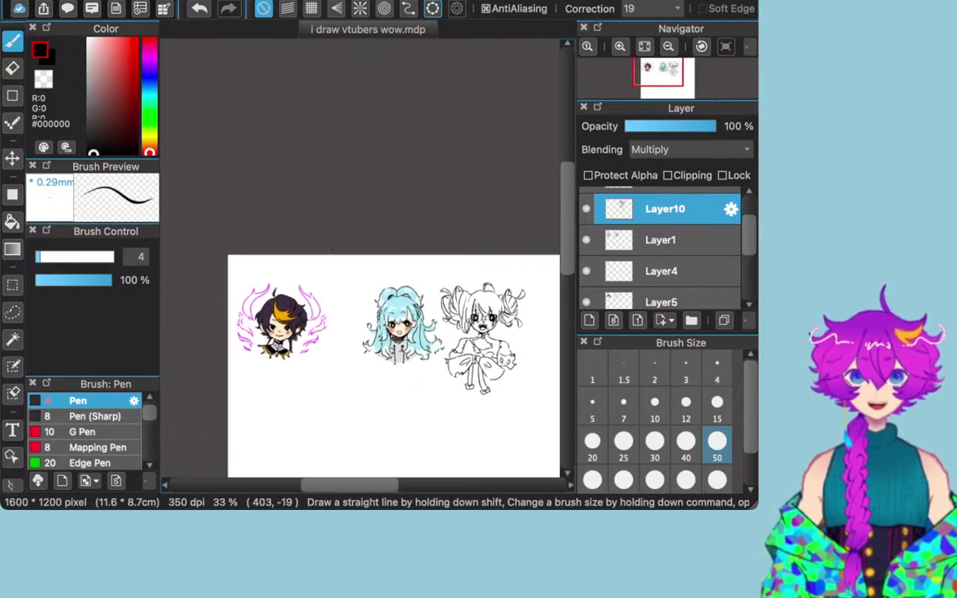
scroll(395, 366, "left", 5)
scroll(448, 365, "down", 2)
scroll(448, 366, "right", 2)
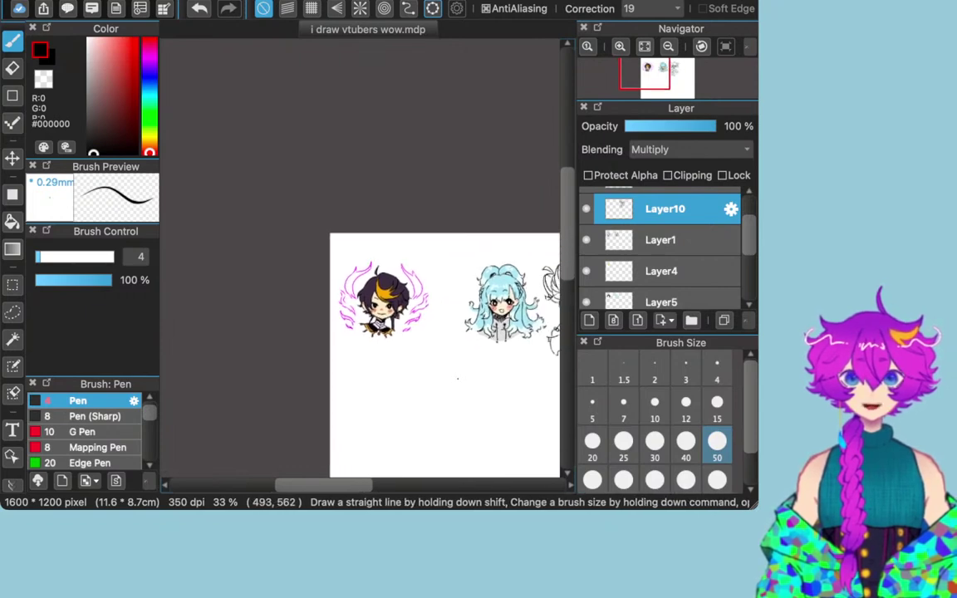
scroll(453, 374, "up", 3)
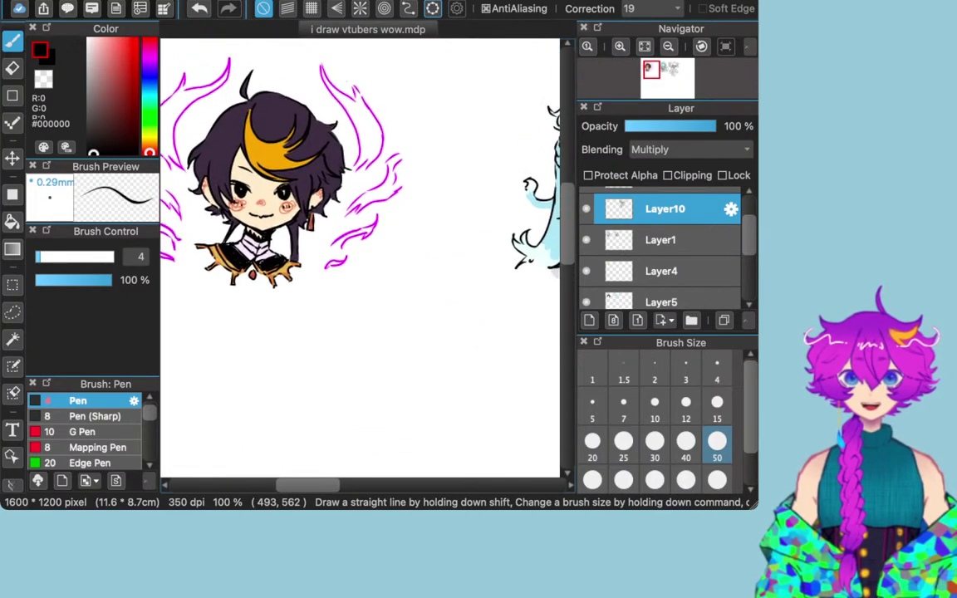
scroll(360, 258, "right", 6)
scroll(359, 257, "left", 6)
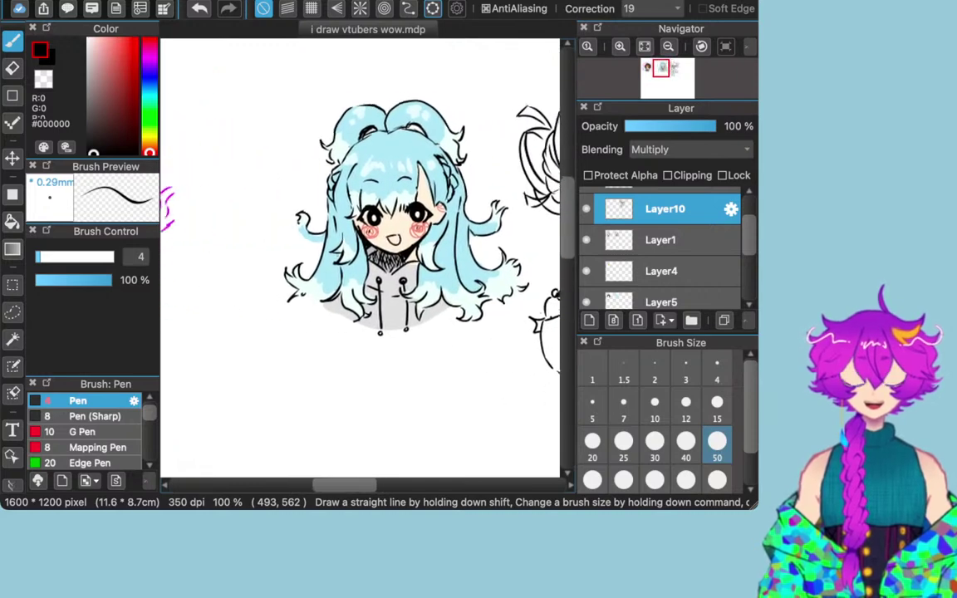
scroll(360, 257, "down", 2)
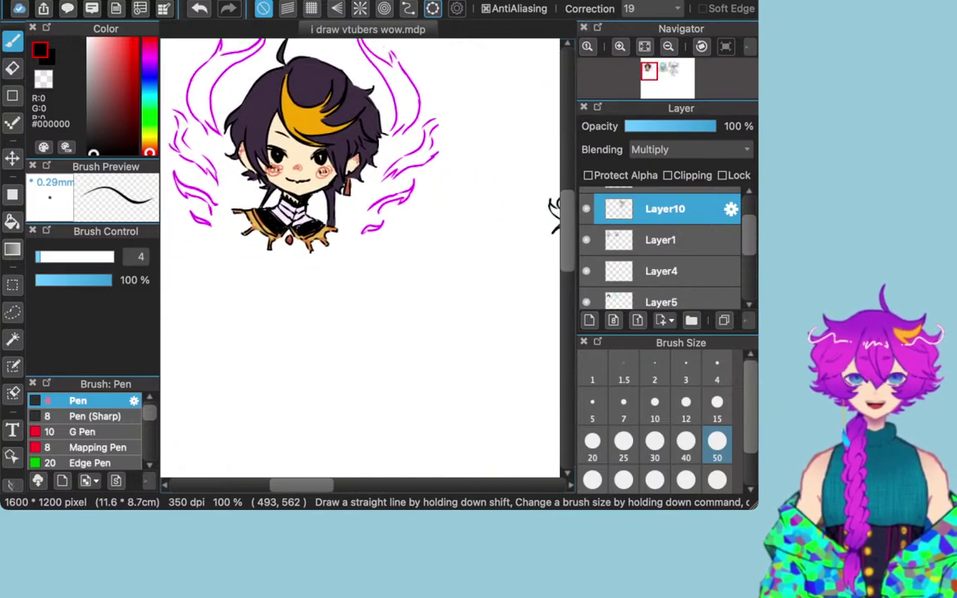
scroll(360, 257, "down", 2)
scroll(359, 258, "right", 1)
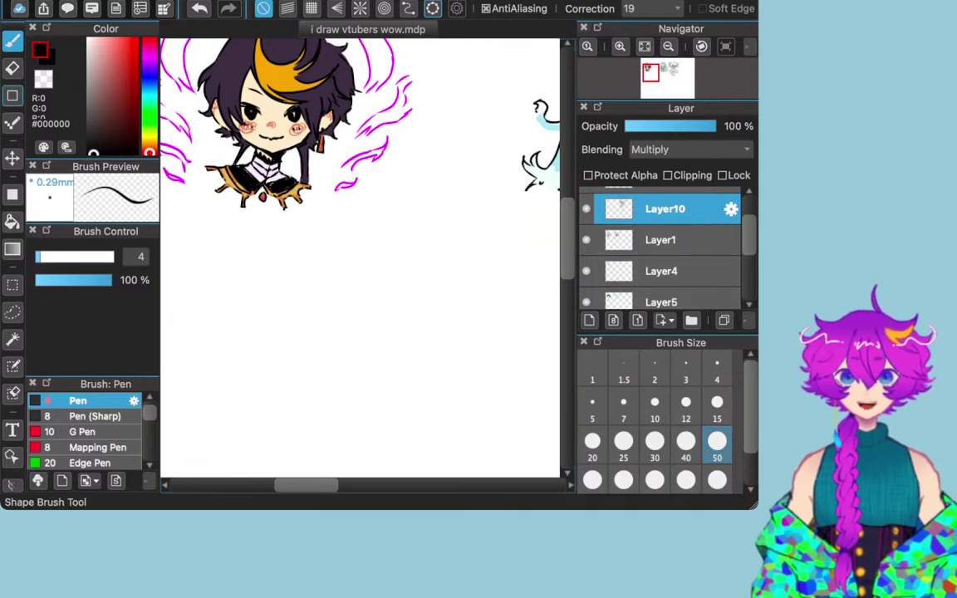
left_click_drag(359, 256, 364, 257)
key("bracketleft")
key("bracketleft")
key("bracketright")
key("bracketright")
key("bracketright")
key("bracketright")
key("bracketright")
key("bracketright")
key("bracketright")
key("bracketright")
key("bracketleft")
key("bracketleft")
key("bracketleft")
key("bracketleft")
key("bracketleft")
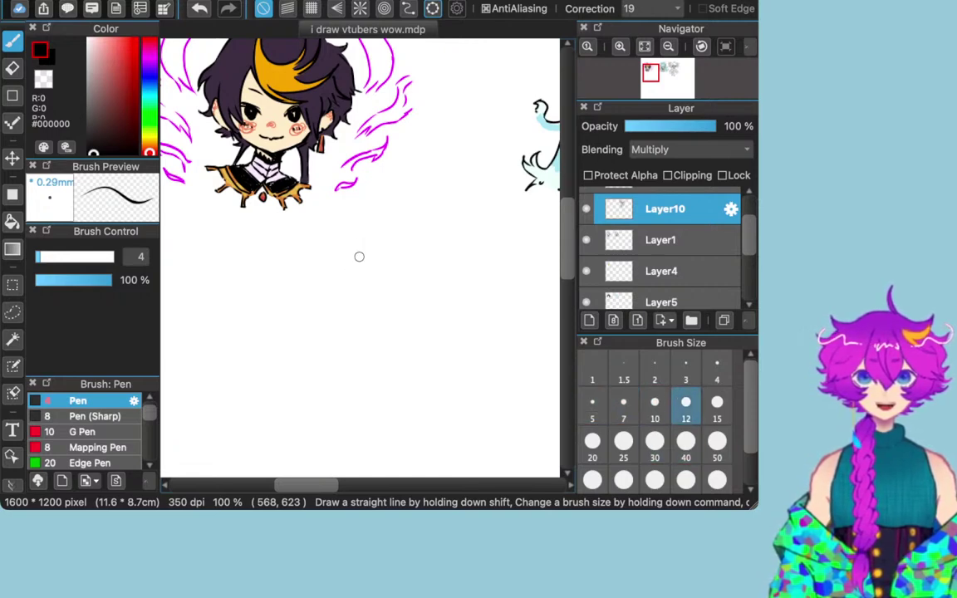
key("bracketleft")
key("bracketleft")
key("bracketleft")
key("bracketleft")
key("bracketleft")
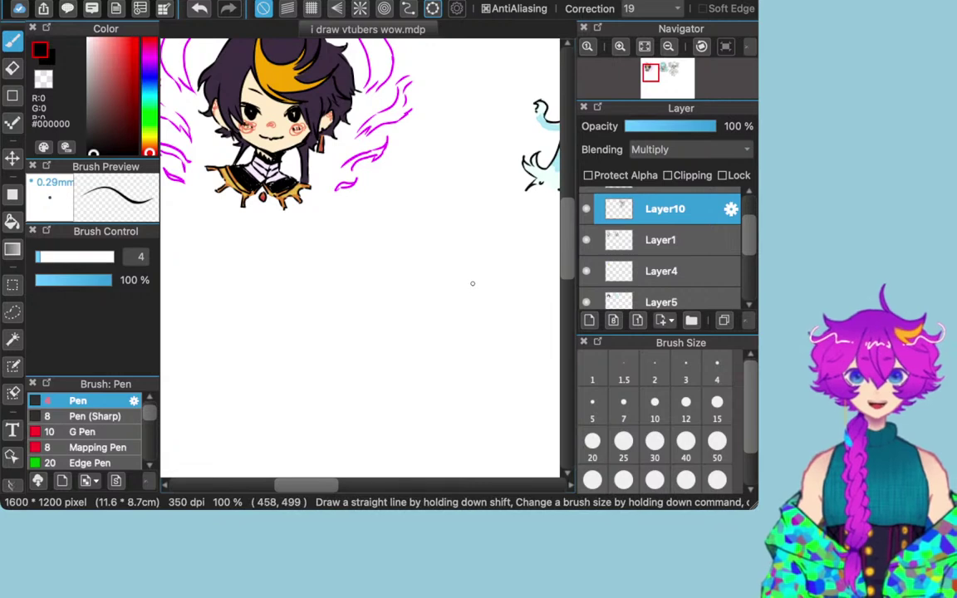
left_click(717, 369)
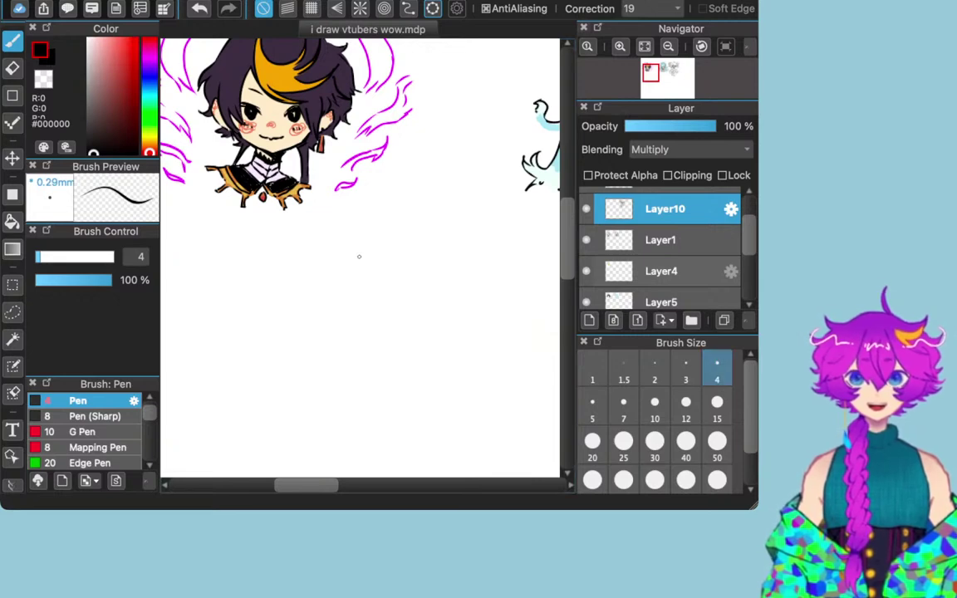
key("e")
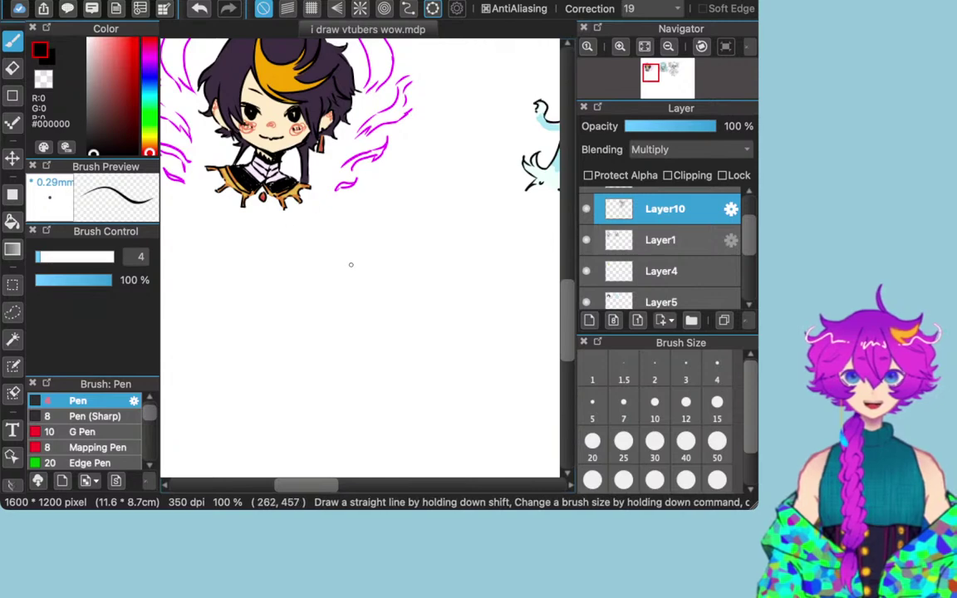
Step: Try to sketch two tall pointed ears with a curved head-top line between them, below and beside the dark-haired character
left_click_drag(393, 201, 380, 281)
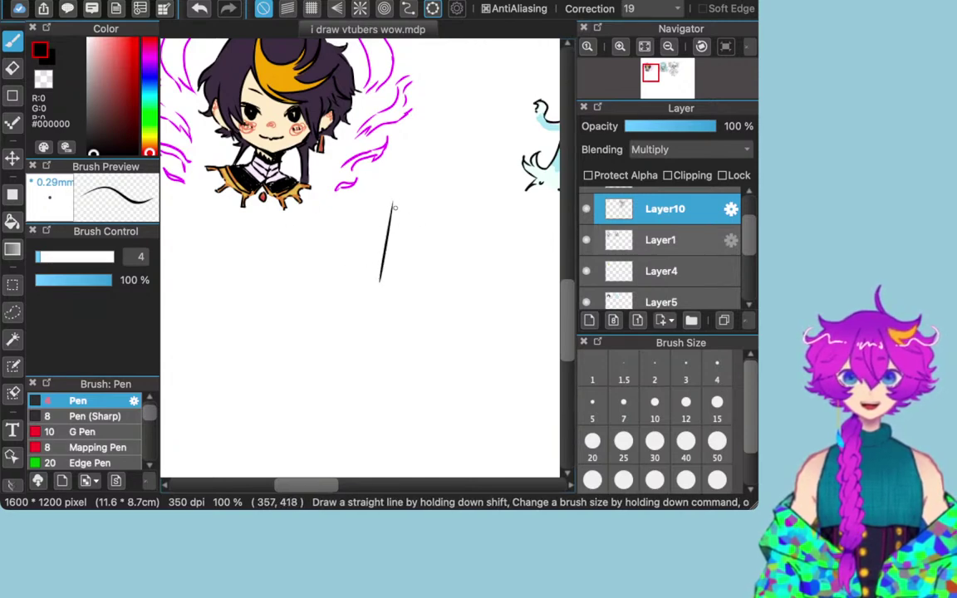
left_click_drag(394, 202, 408, 268)
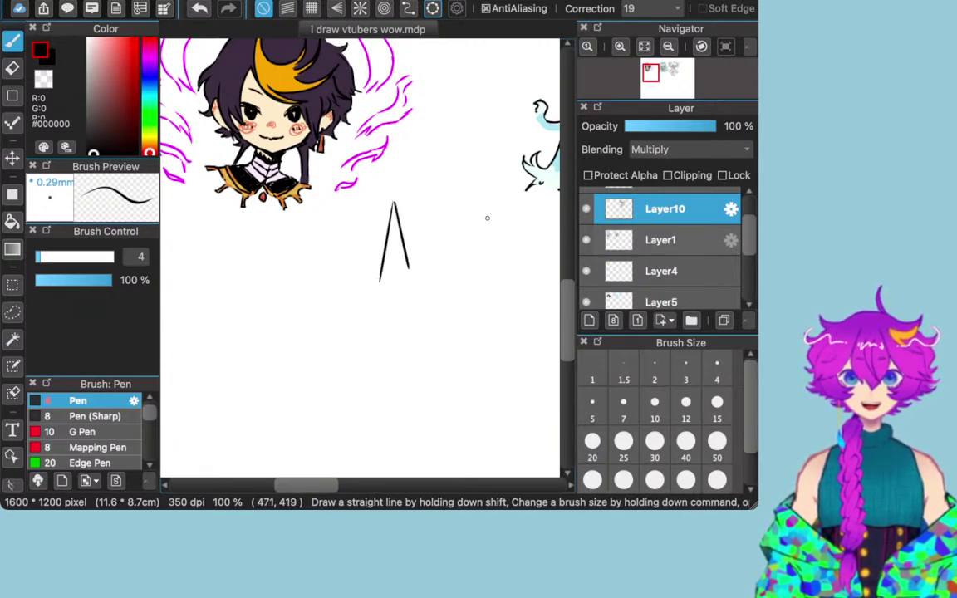
left_click_drag(483, 207, 462, 268)
left_click_drag(483, 208, 482, 278)
key("super+z")
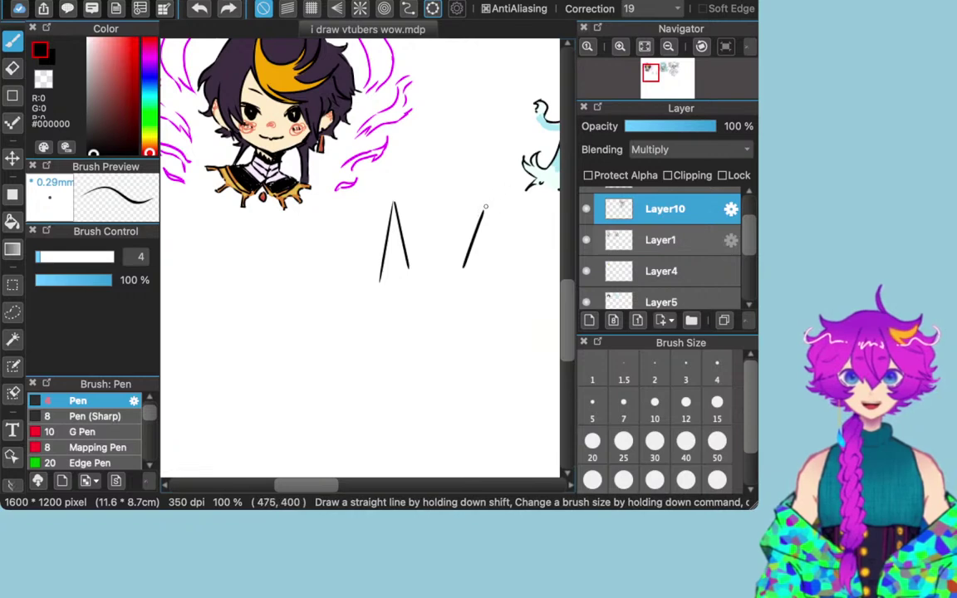
left_click_drag(487, 206, 486, 292)
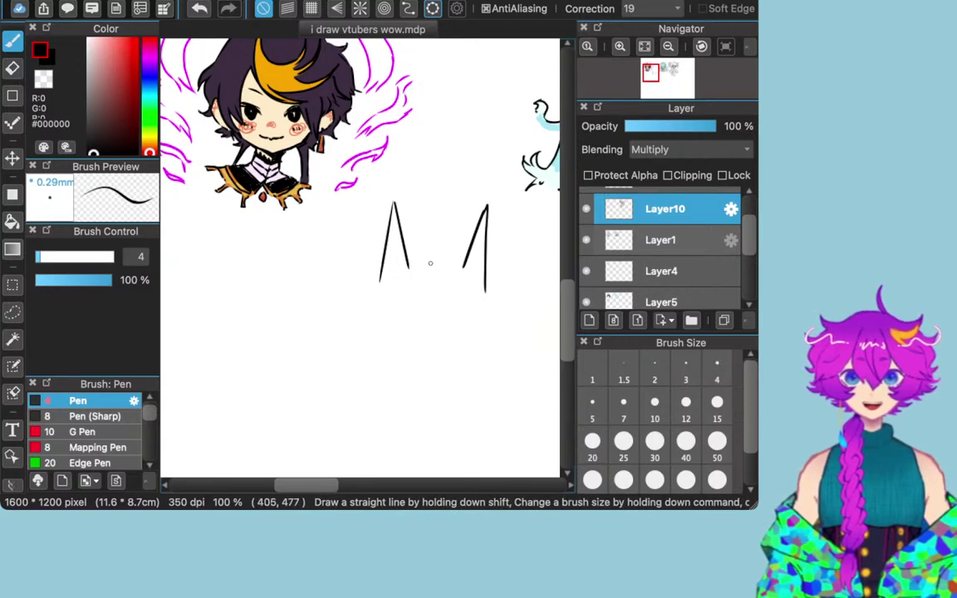
left_click_drag(423, 263, 467, 283)
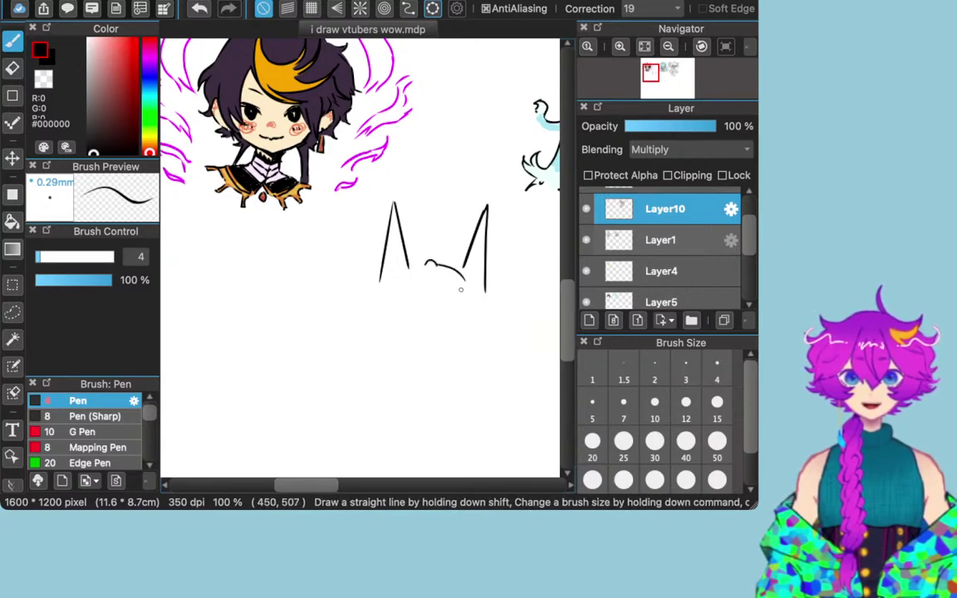
key("super+z")
key("super+z")
key("super+z")
key("super+z")
key("super+z")
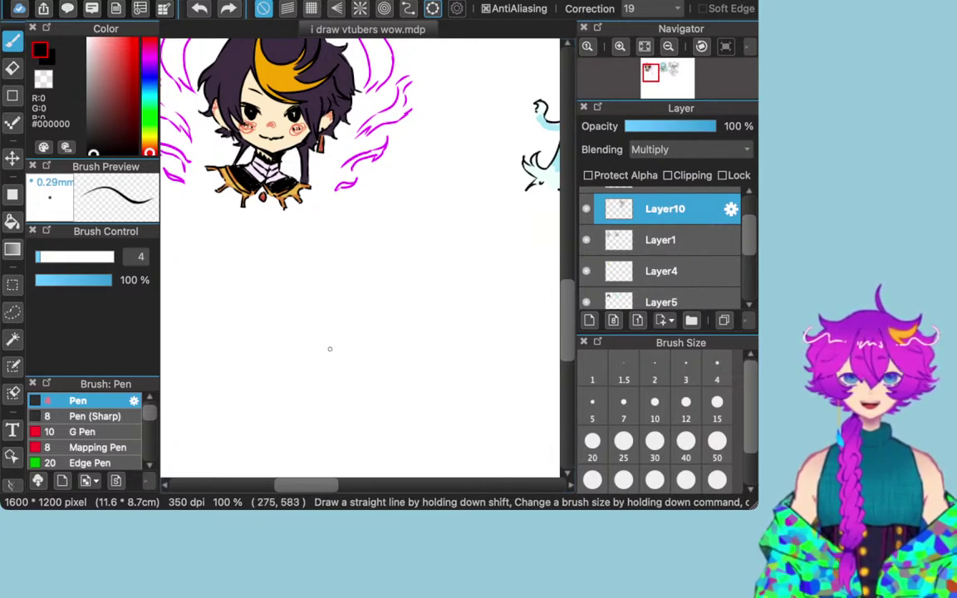
Step: Try to sketch a leaf-like tuft of curved strokes meeting in a peak in the empty area below the dark-haired character
left_click_drag(383, 262, 376, 302)
left_click_drag(382, 266, 376, 324)
key("super+z")
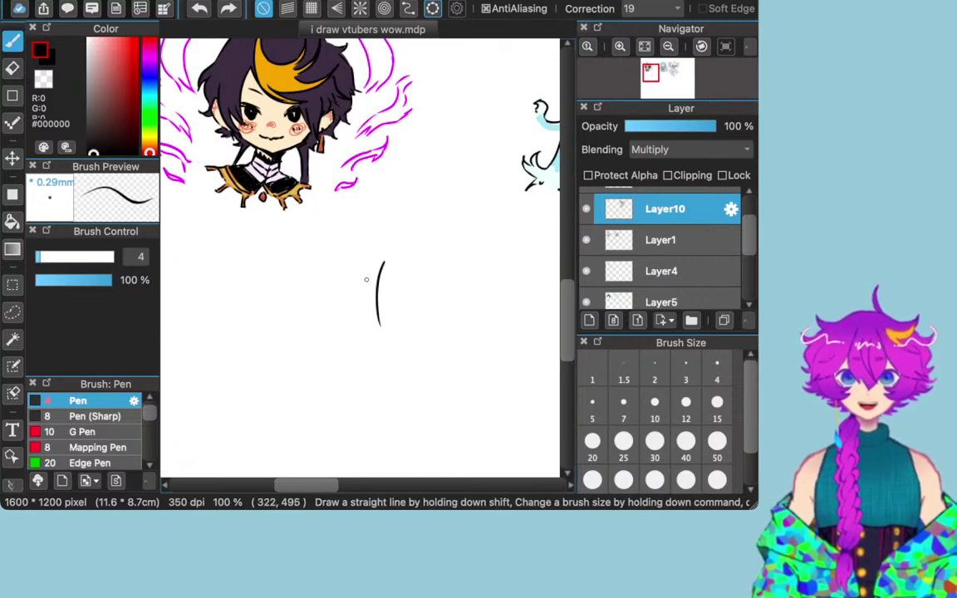
left_click_drag(369, 281, 383, 325)
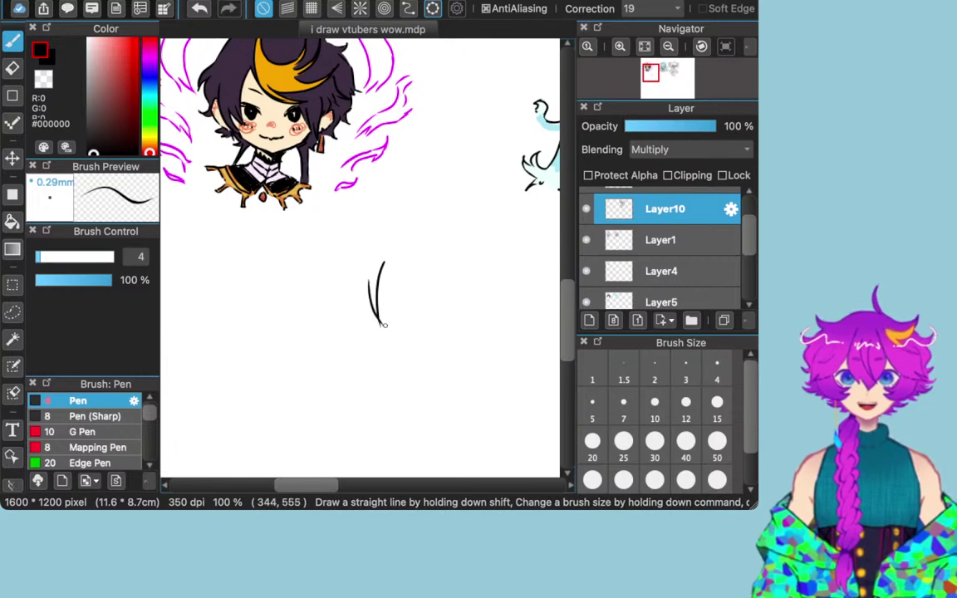
key("super+z")
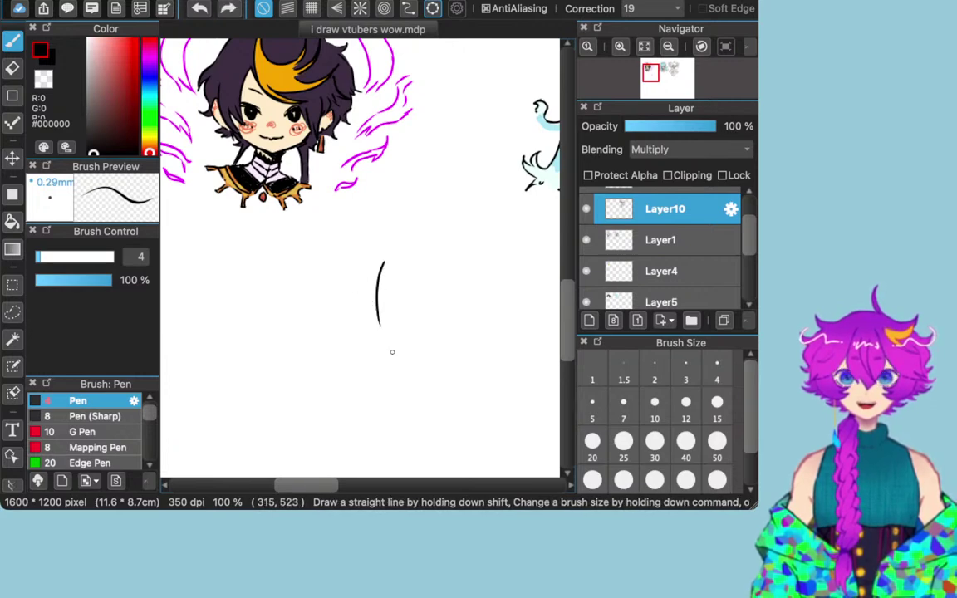
left_click_drag(365, 280, 381, 330)
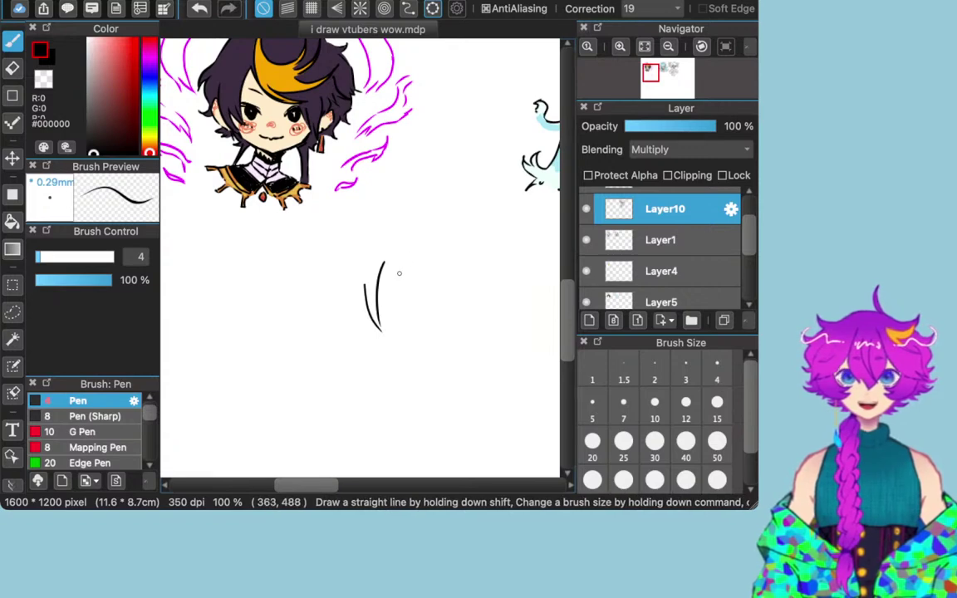
left_click_drag(403, 258, 377, 290)
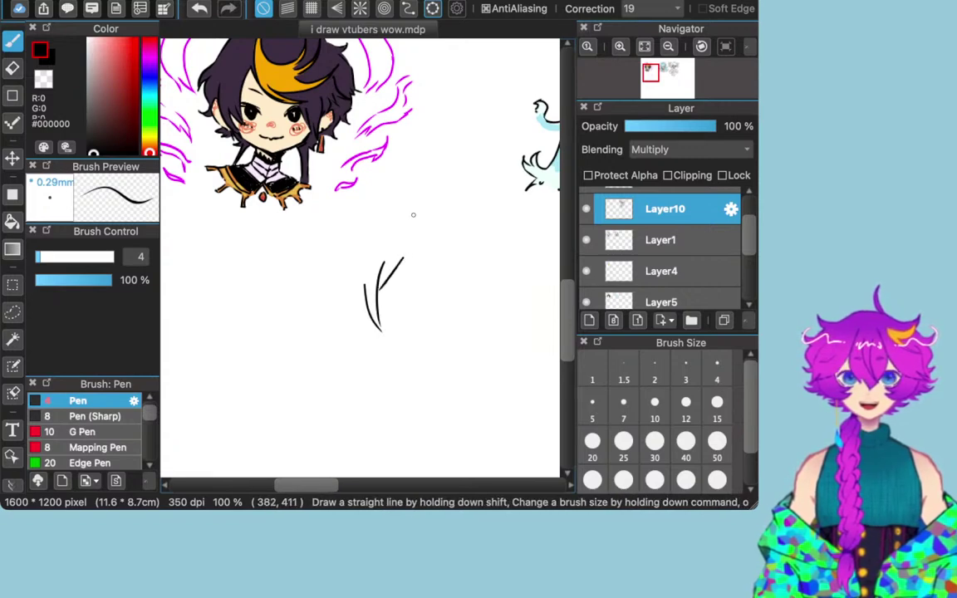
key("super+z")
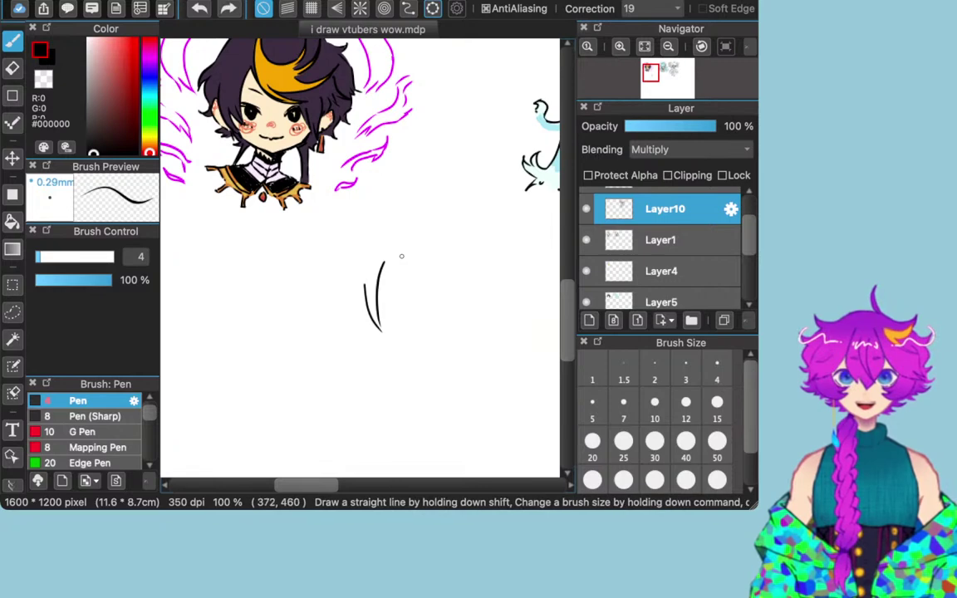
mouse_move(403, 255)
left_mouse_down()
mouse_move(379, 289)
mouse_move(403, 251)
mouse_move(417, 288)
left_mouse_up()
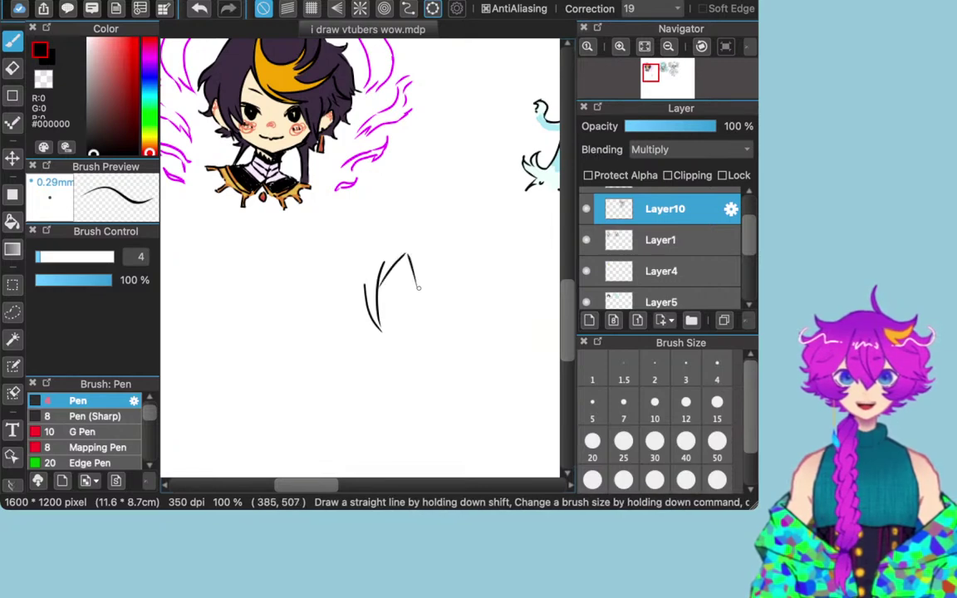
key("super+z")
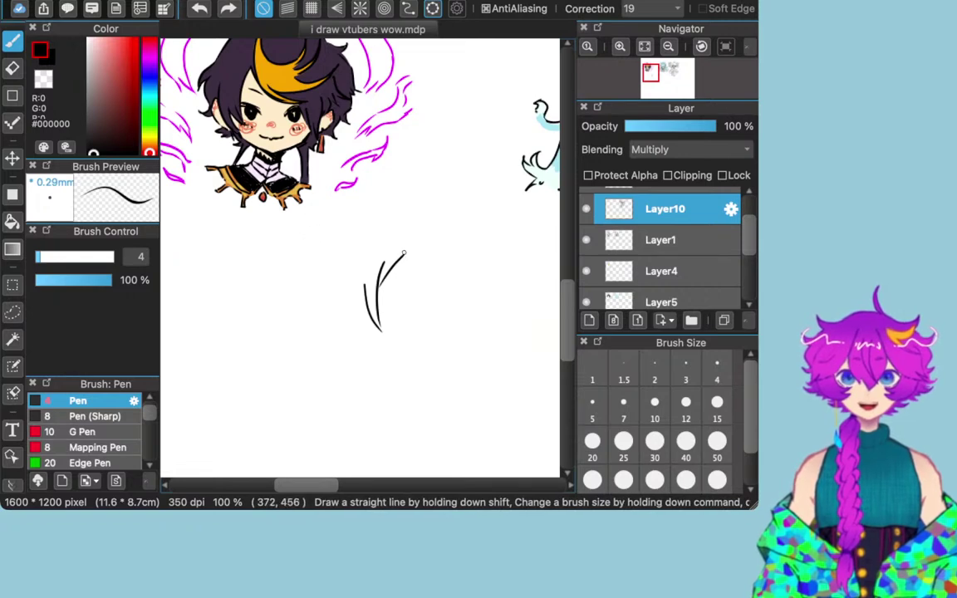
mouse_move(406, 253)
left_mouse_down()
mouse_move(418, 267)
mouse_move(413, 326)
left_mouse_up()
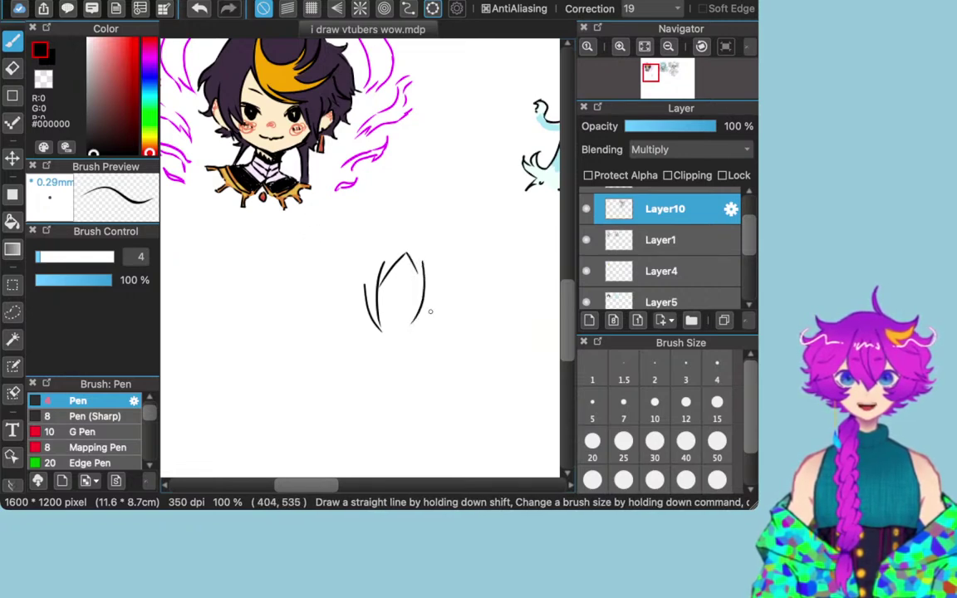
key("super+z")
key("super+z")
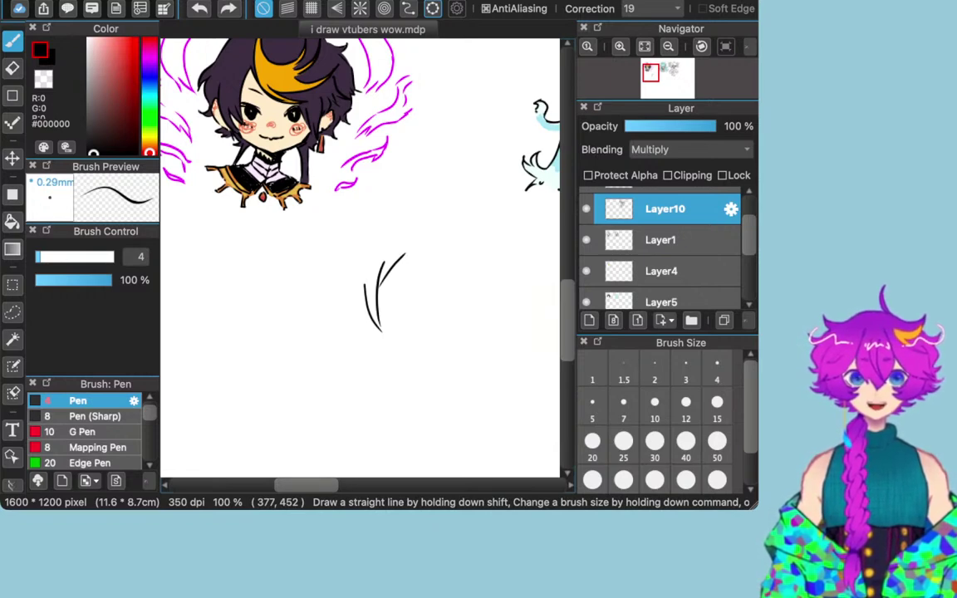
key("super+z")
key("super+z")
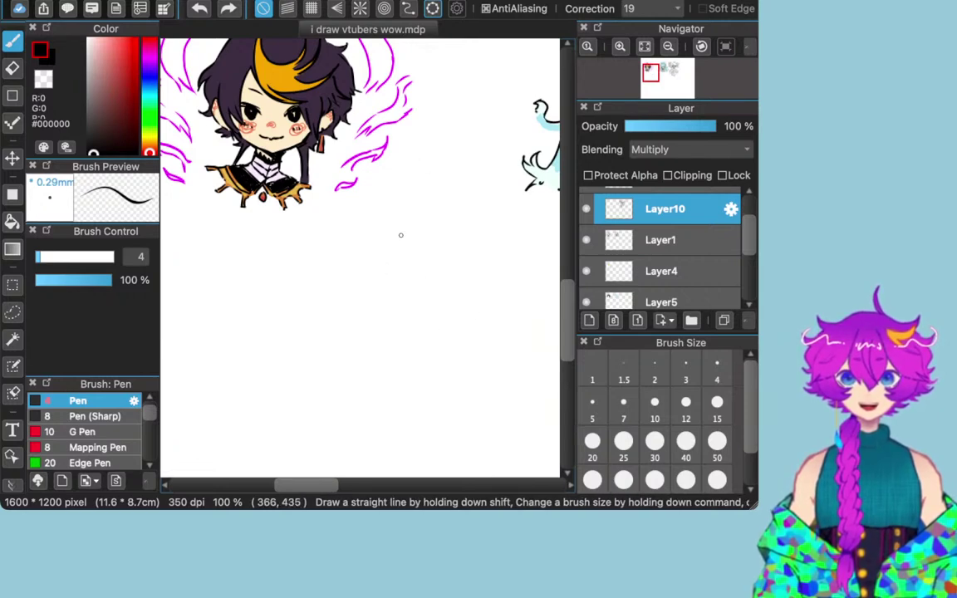
left_click(400, 235)
key("super+z")
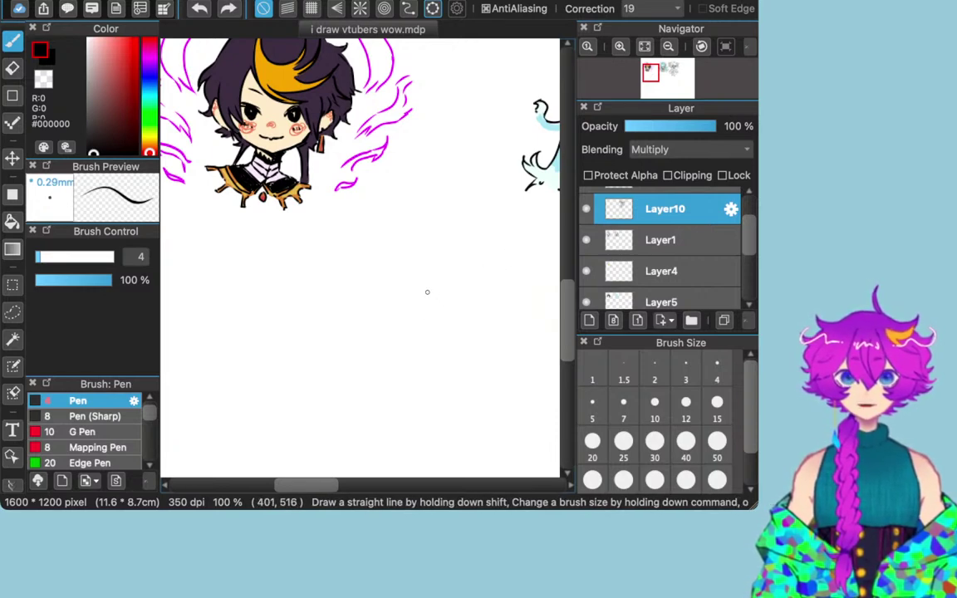
Step: Try to sketch a narrow pointed arch flanked by curved side strokes in the empty area below the dark-haired character
left_click_drag(416, 255, 397, 303)
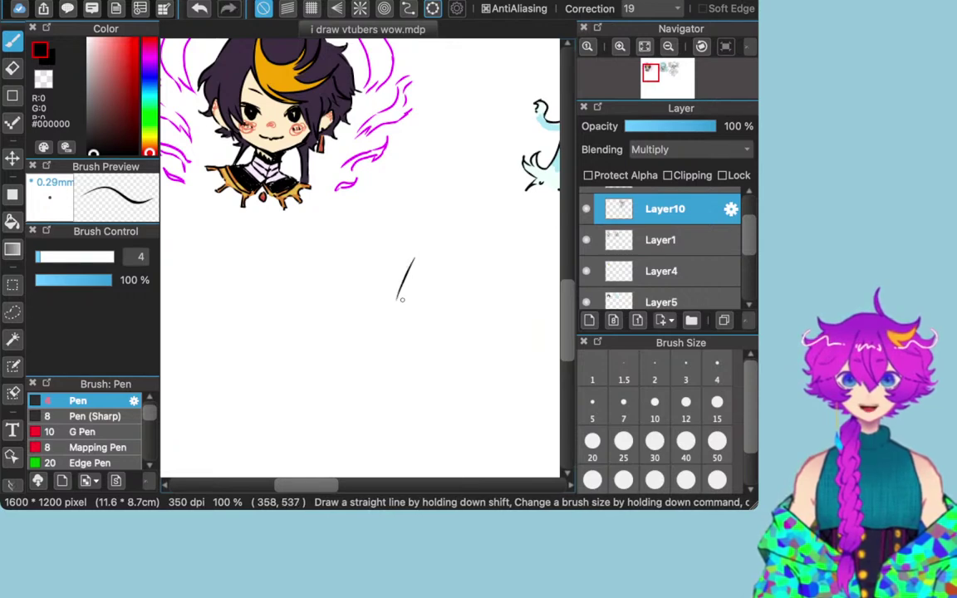
left_click_drag(417, 256, 435, 310)
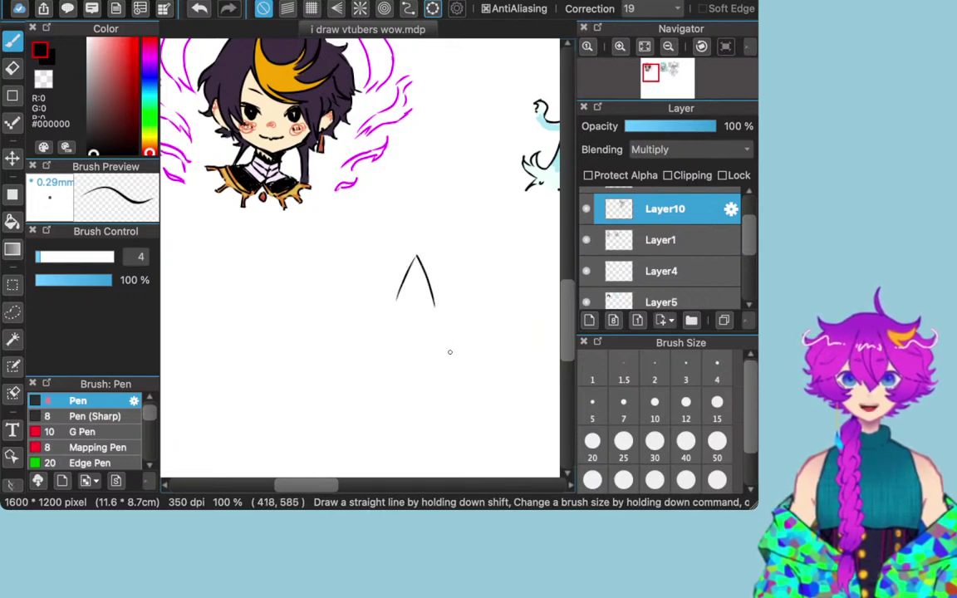
key("super+z")
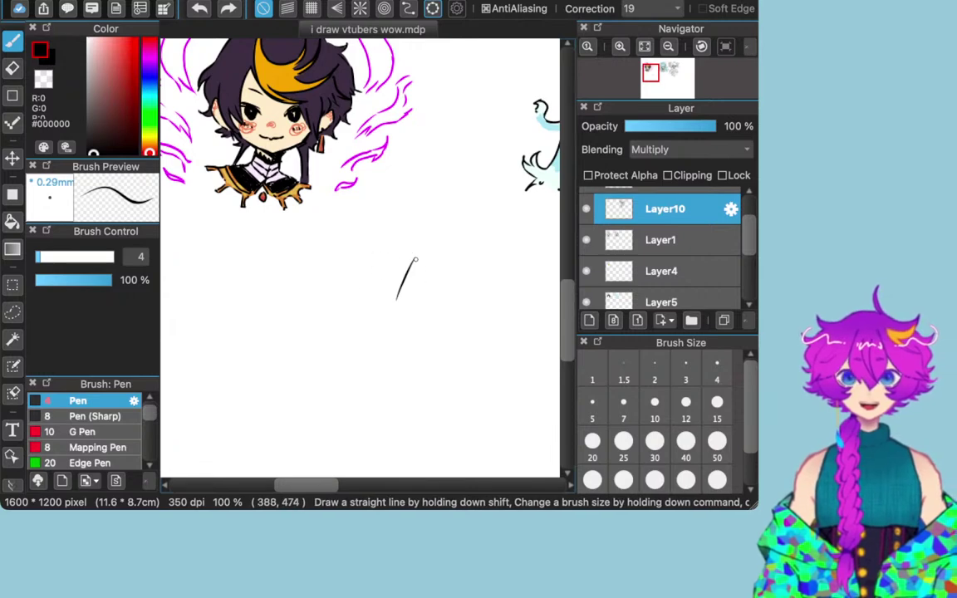
left_click_drag(418, 257, 438, 300)
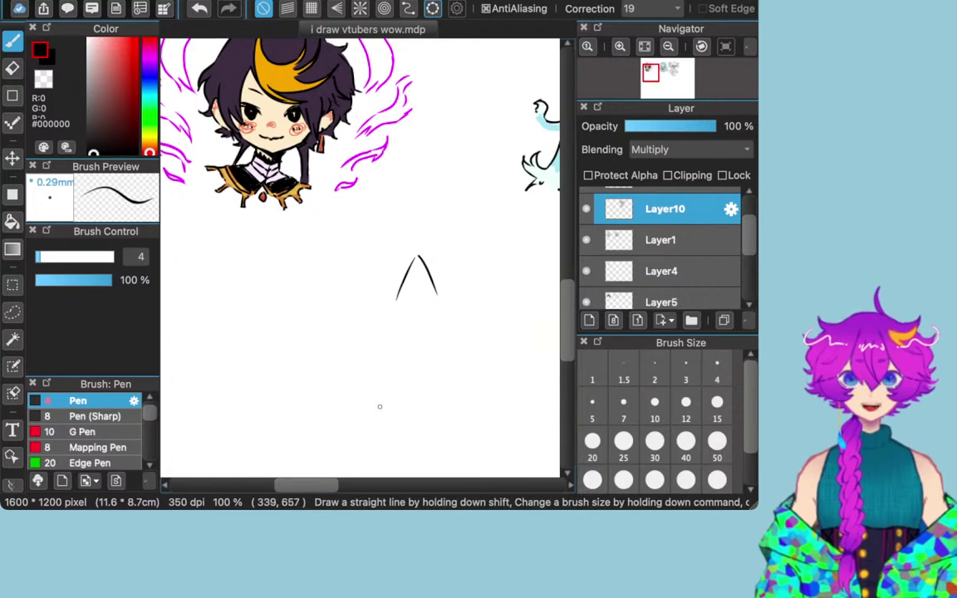
key("super+z")
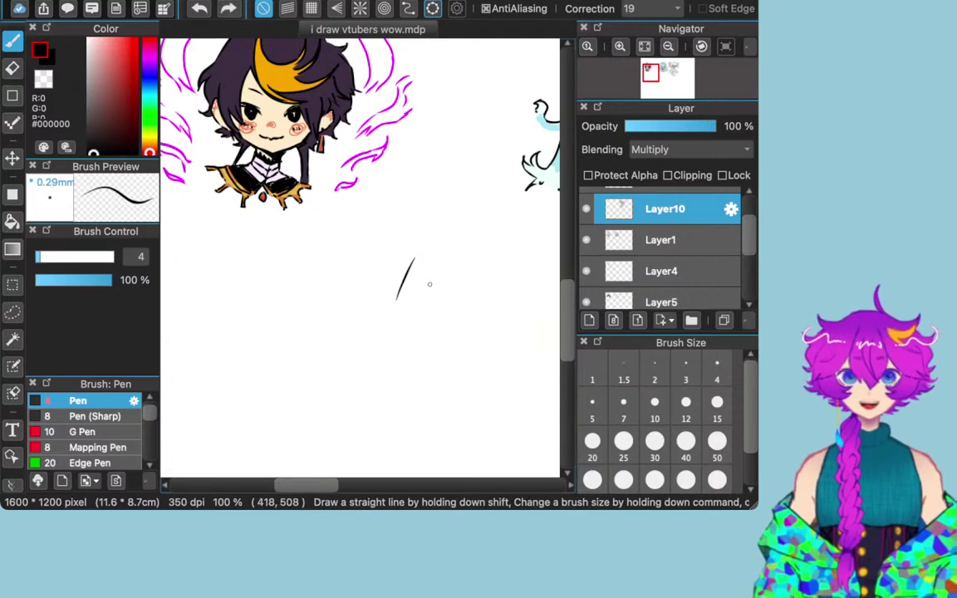
key("super+shift+z")
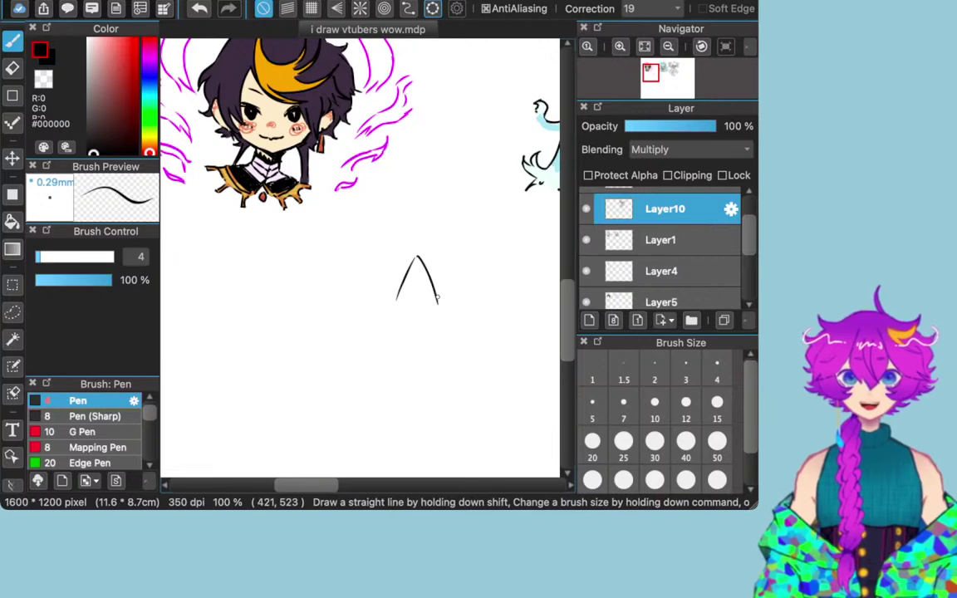
left_click_drag(445, 270, 436, 319)
key("super+z")
key("super+z")
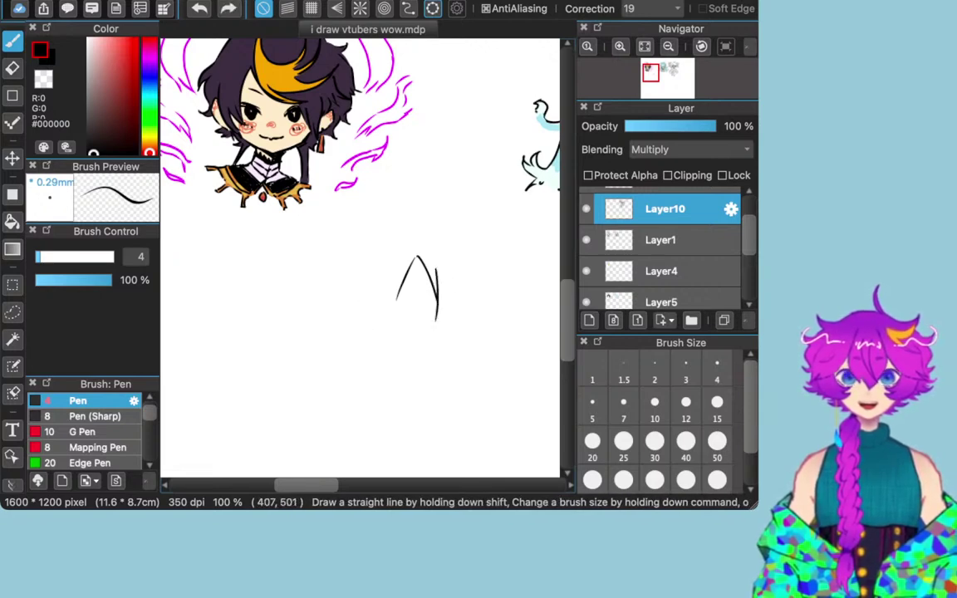
key("super+z")
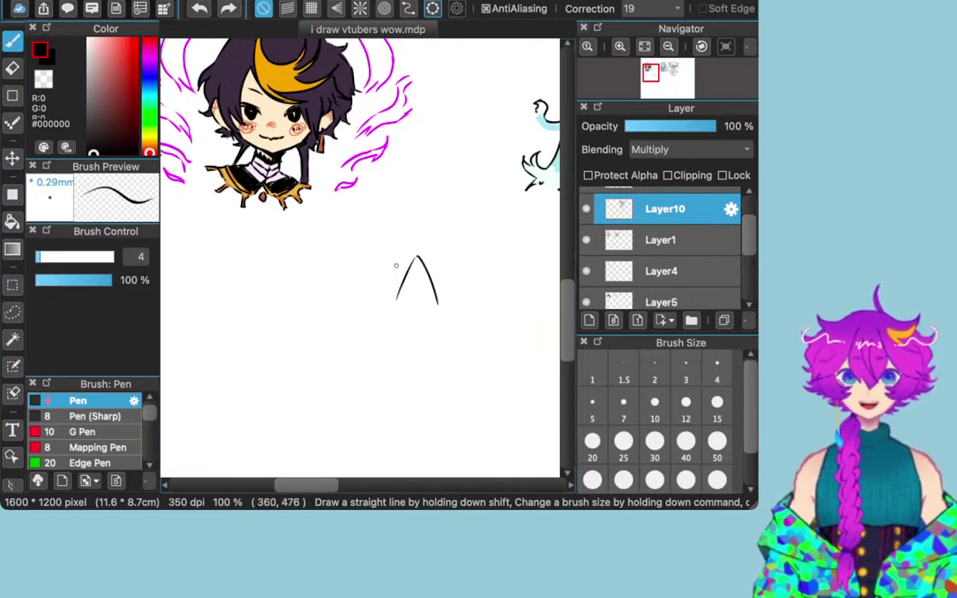
left_click_drag(401, 262, 395, 322)
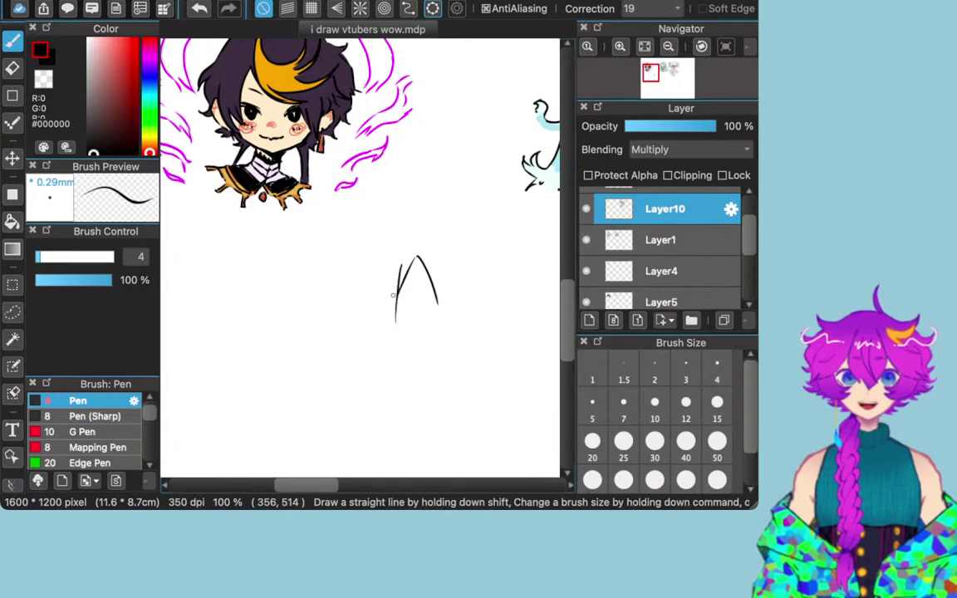
key("super+z")
left_click_drag(401, 261, 394, 322)
left_click_drag(386, 272, 396, 329)
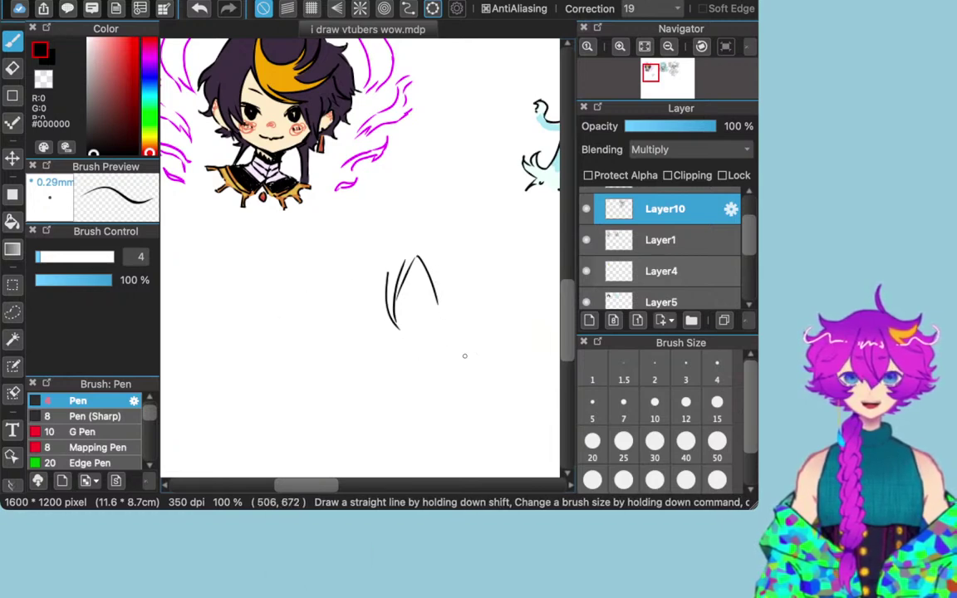
left_click_drag(439, 287, 440, 268)
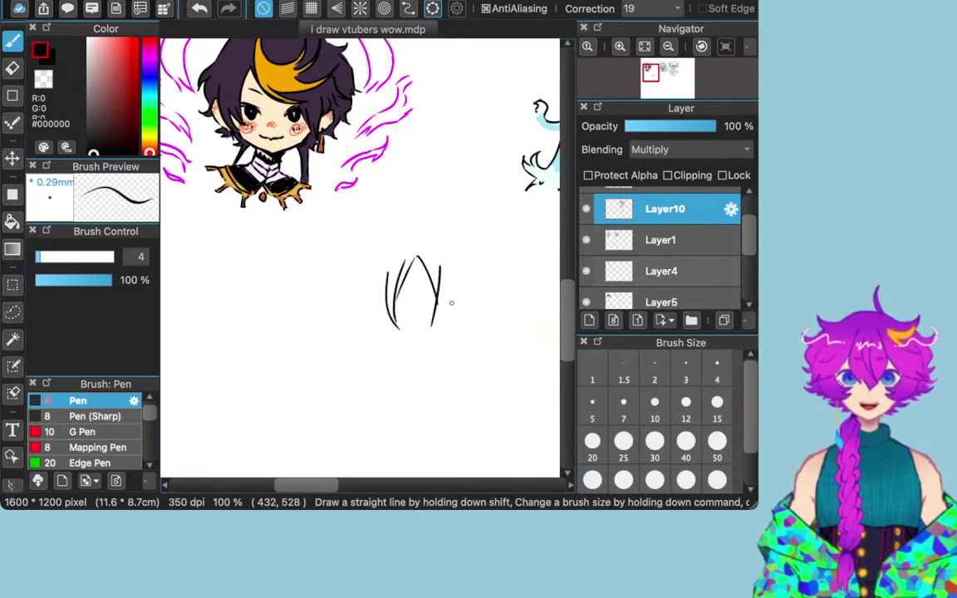
key("super+z")
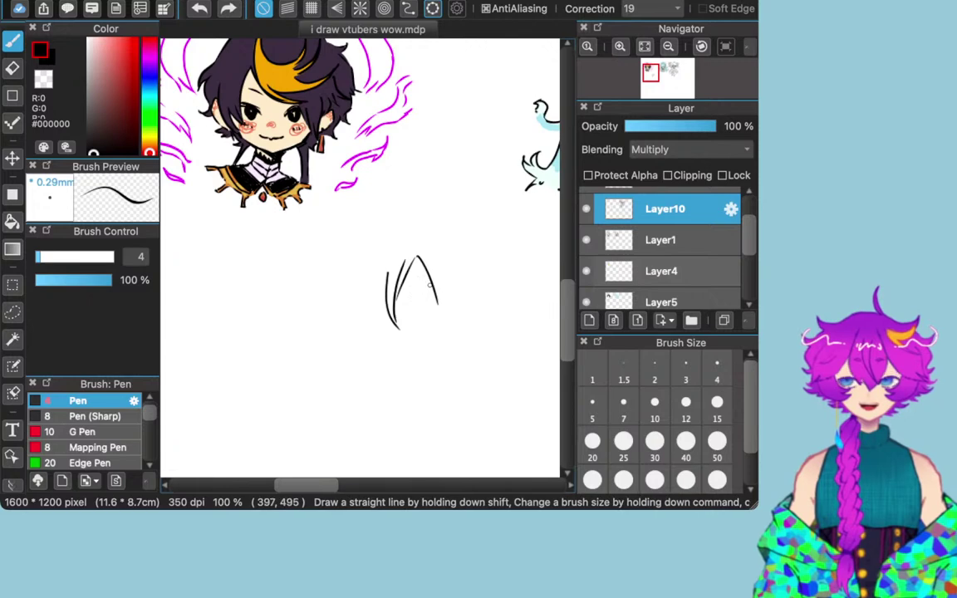
left_click_drag(443, 282, 439, 320)
key("super+z")
key("super+z")
key("super+z")
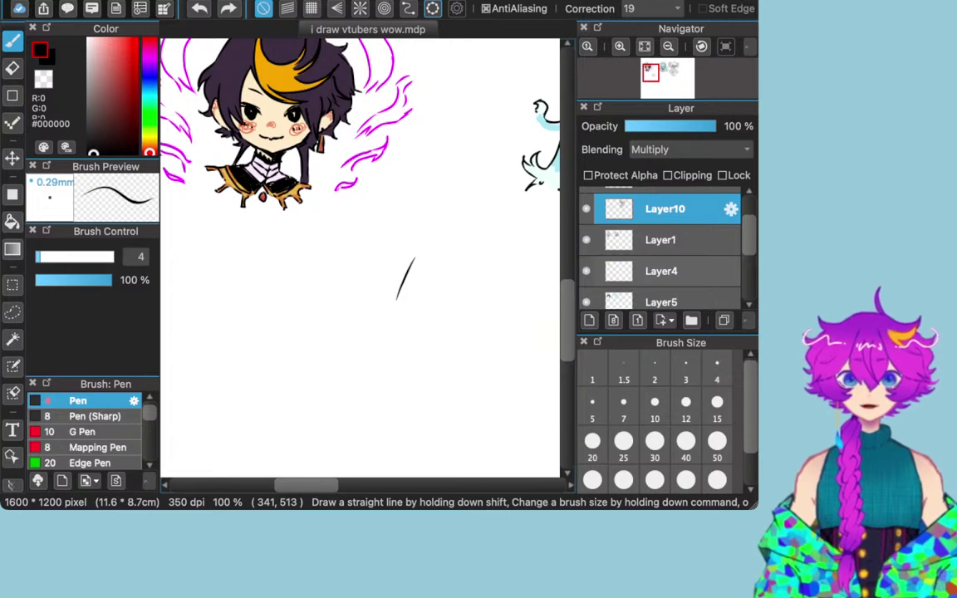
key("super+z")
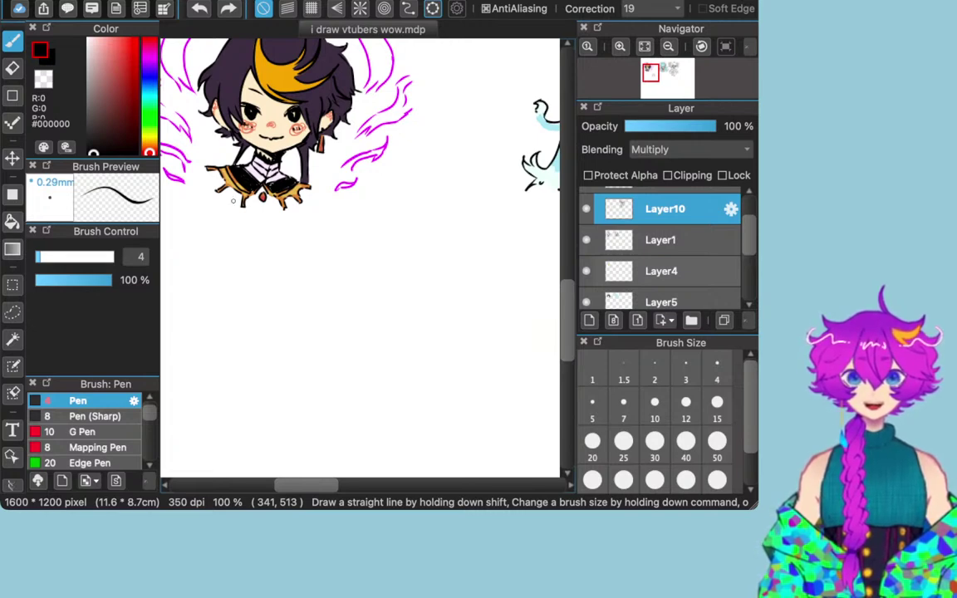
Step: Draw two pointed, mirrored animal ears below the dark-haired character, with a short curved hair stroke under each ear's outer edge
mouse_move(319, 259)
left_mouse_down()
mouse_move(321, 310)
mouse_move(318, 252)
mouse_move(349, 309)
mouse_move(397, 296)
mouse_move(406, 278)
mouse_move(393, 313)
left_mouse_up()
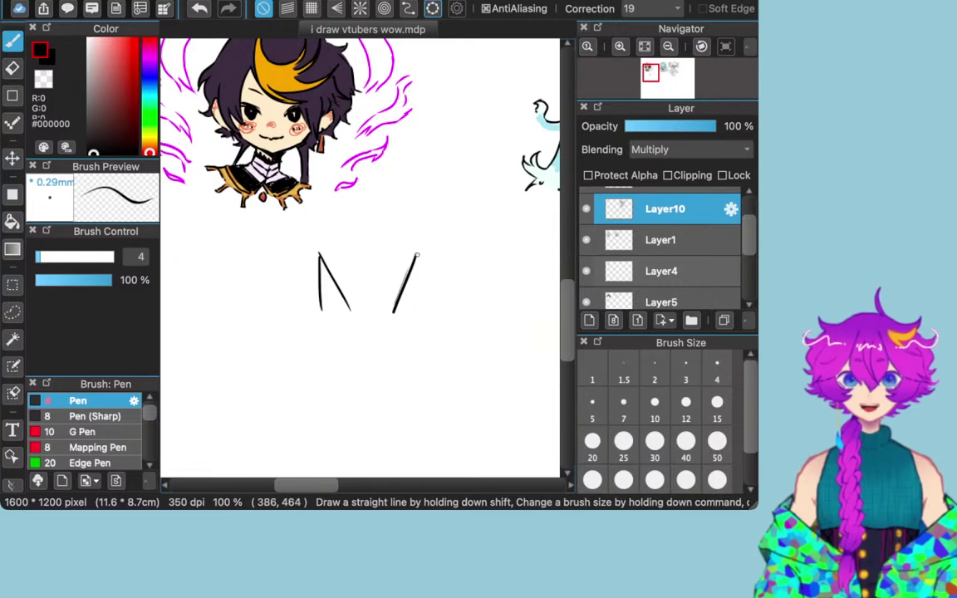
left_click_drag(417, 254, 421, 309)
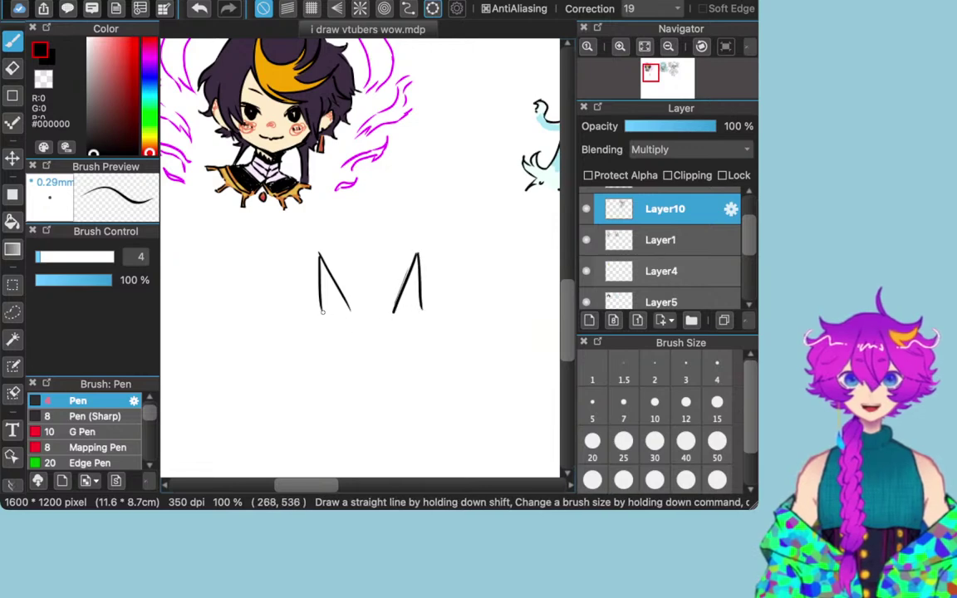
left_click_drag(319, 310, 314, 331)
left_click_drag(422, 310, 430, 331)
left_click_drag(348, 309, 398, 313)
key("ctrl+z")
key("ctrl+z")
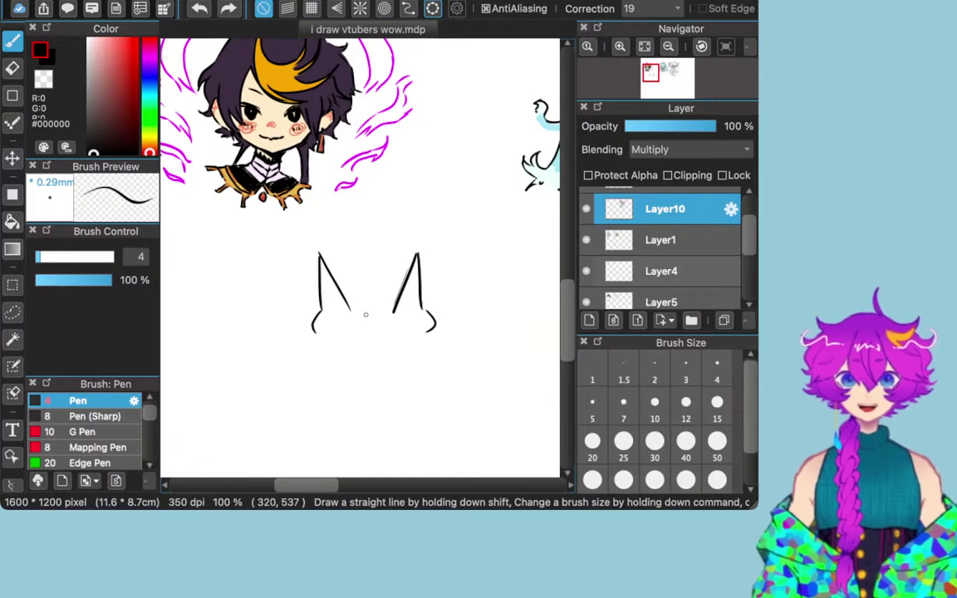
Step: Try to draw a small rounded curve between the two ears
left_click_drag(366, 314, 363, 313)
key("super+z")
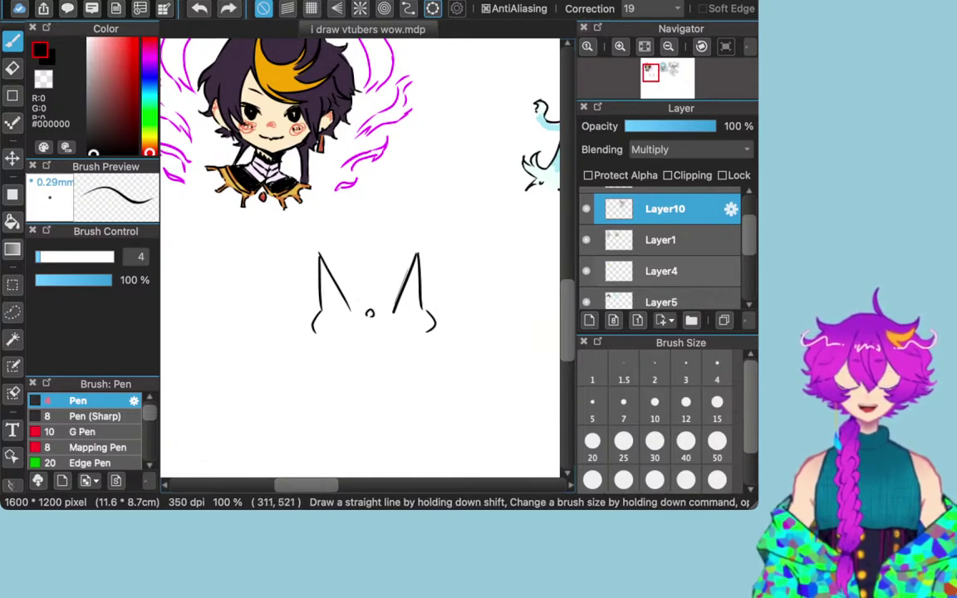
key("super+z")
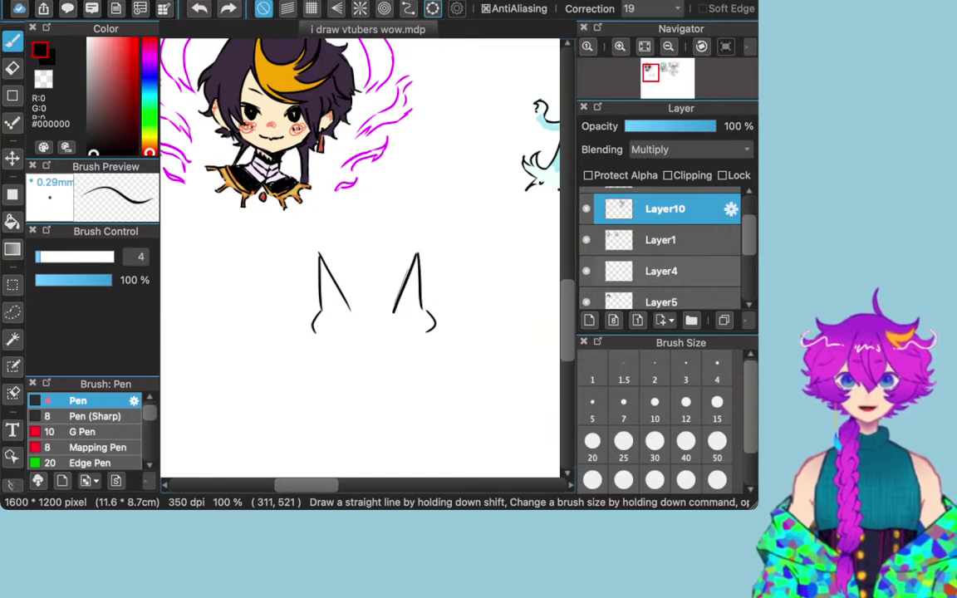
Step: Trim the inner lower ends of both ears and draw the head-top line between them with a small raised bump in the middle
key("e")
mouse_move(353, 310)
left_mouse_down()
mouse_move(349, 303)
mouse_move(392, 313)
left_mouse_up()
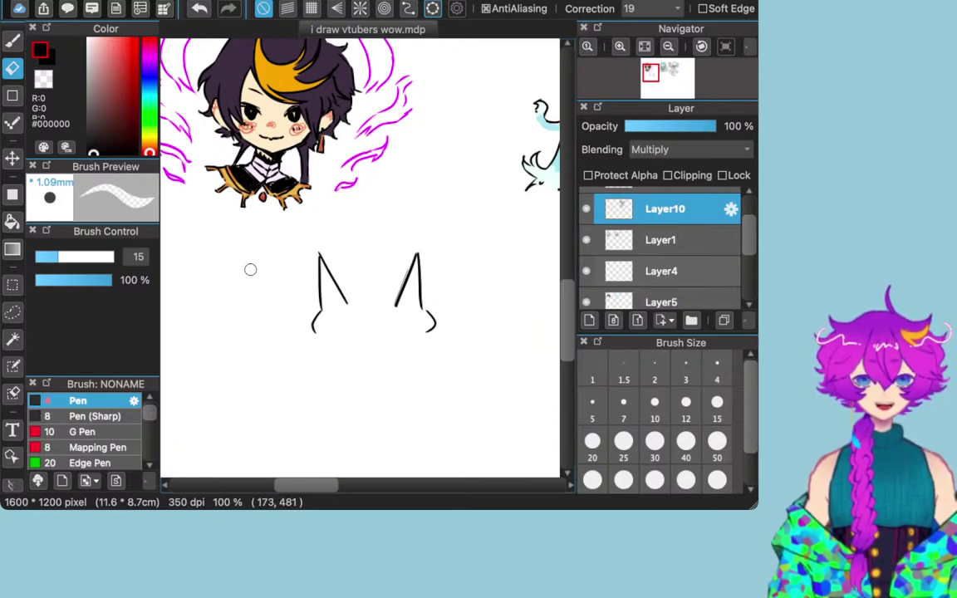
key("b")
left_click_drag(348, 304, 370, 304)
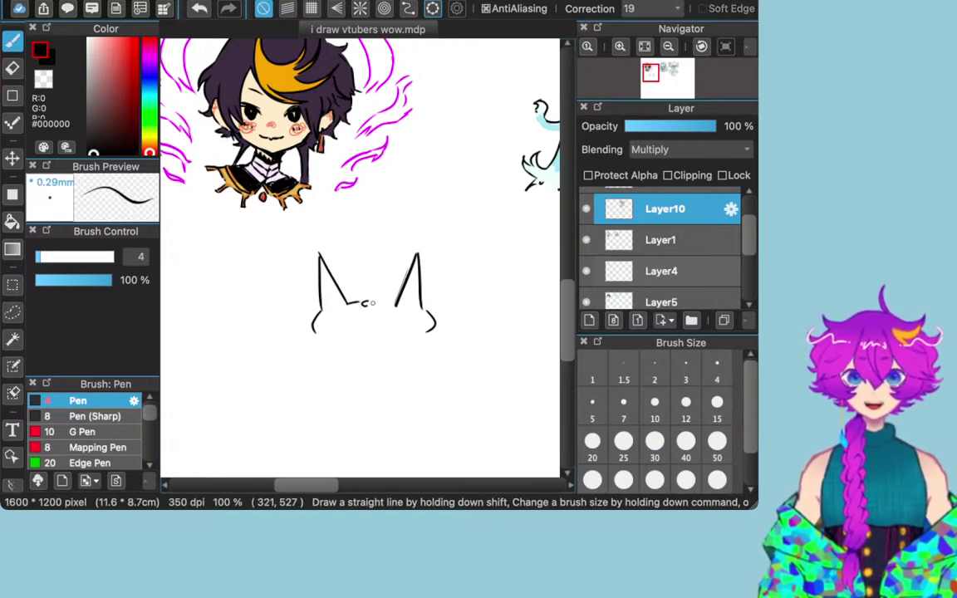
key("super+z")
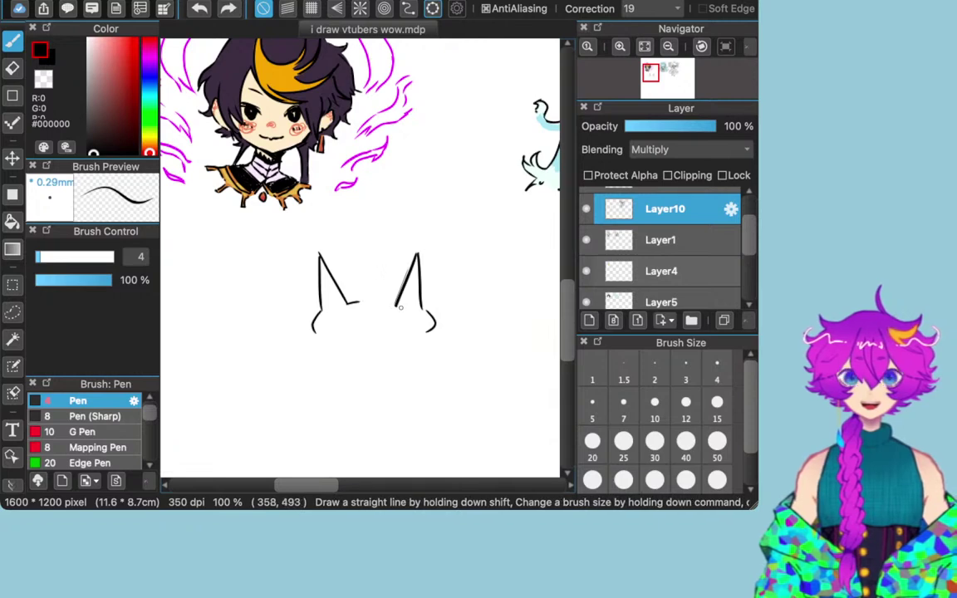
mouse_move(386, 304)
left_mouse_down()
mouse_move(404, 300)
mouse_move(396, 300)
left_mouse_up()
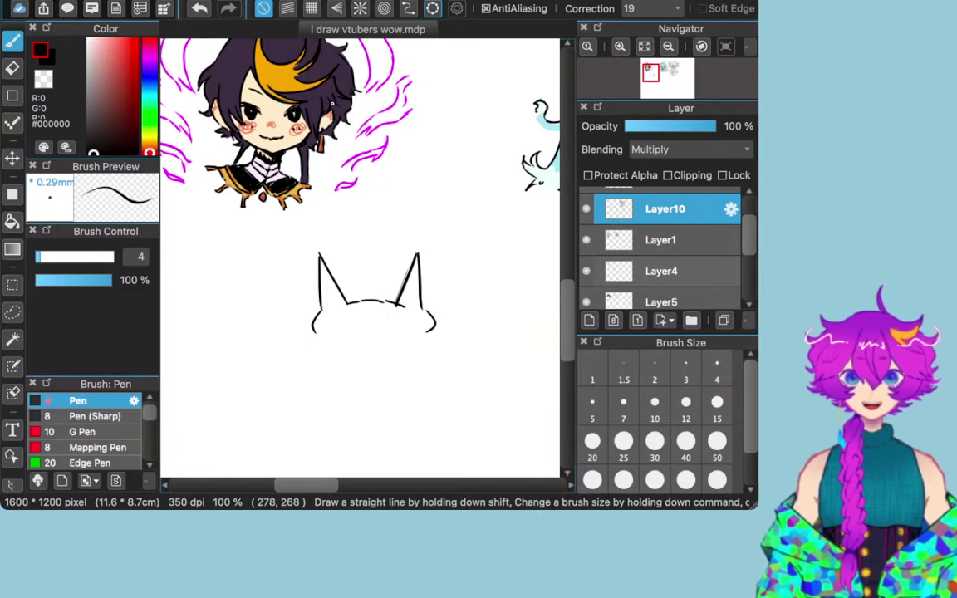
key("super+z")
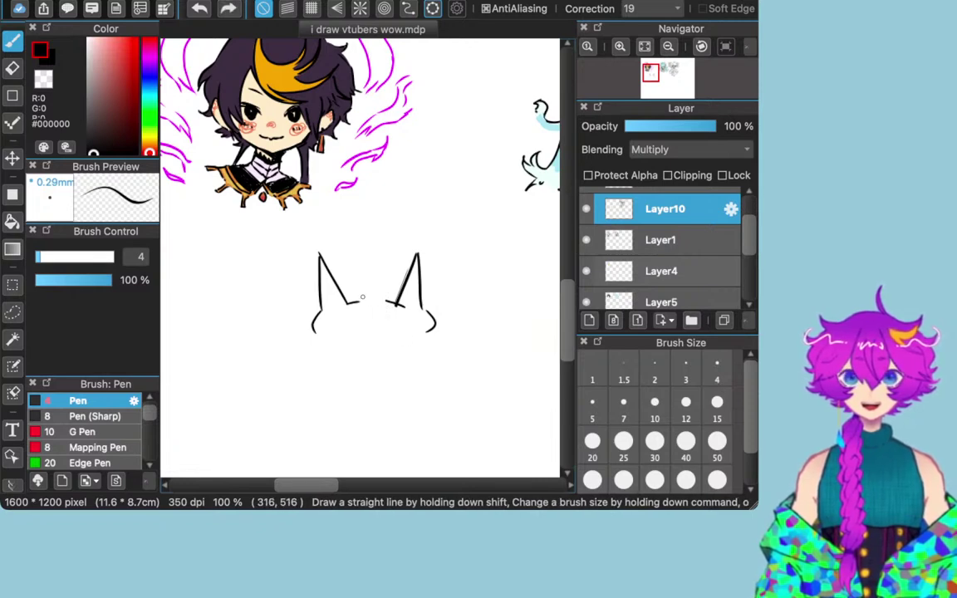
left_click_drag(348, 303, 405, 301)
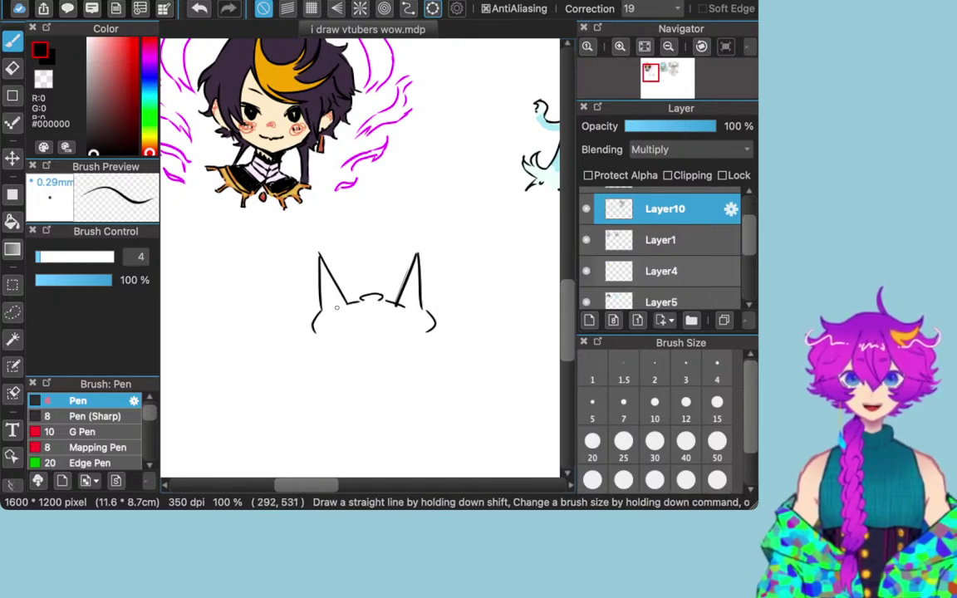
Step: Draw curved strokes across both ear bases with a small rounded mark under each, and add two small eyes and a nose
left_click_drag(323, 312, 352, 303)
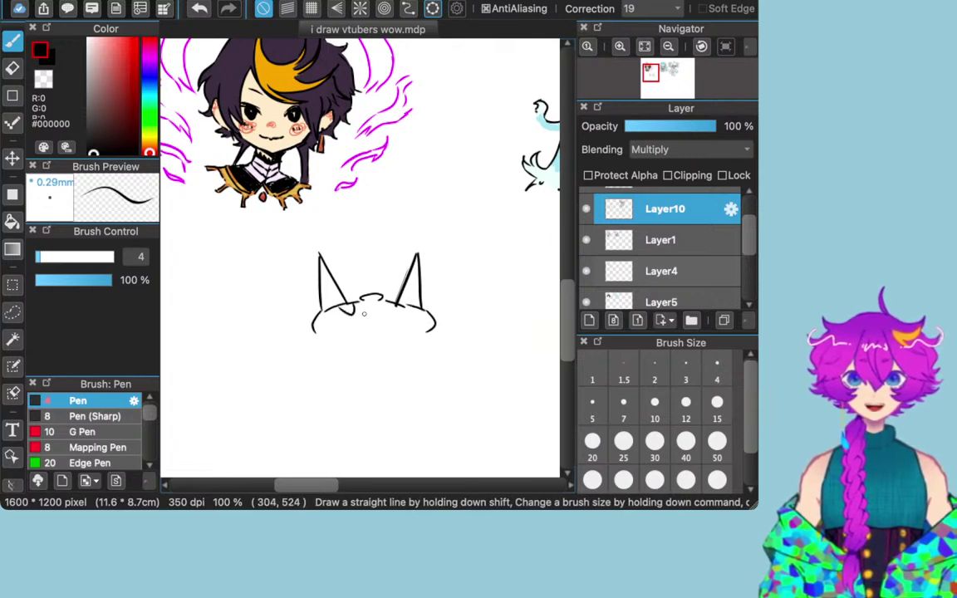
left_click_drag(400, 306, 397, 310)
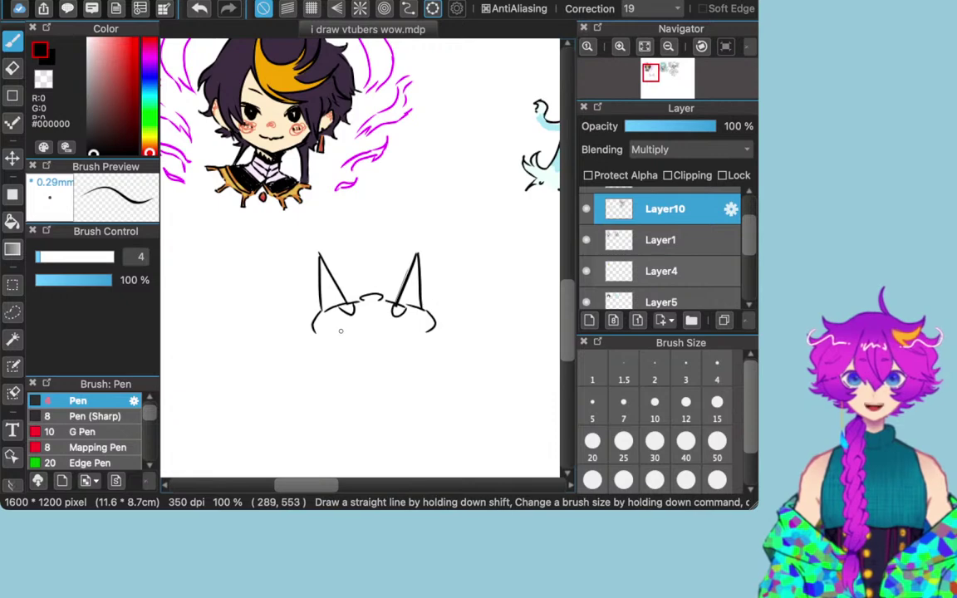
left_click_drag(336, 324, 339, 323)
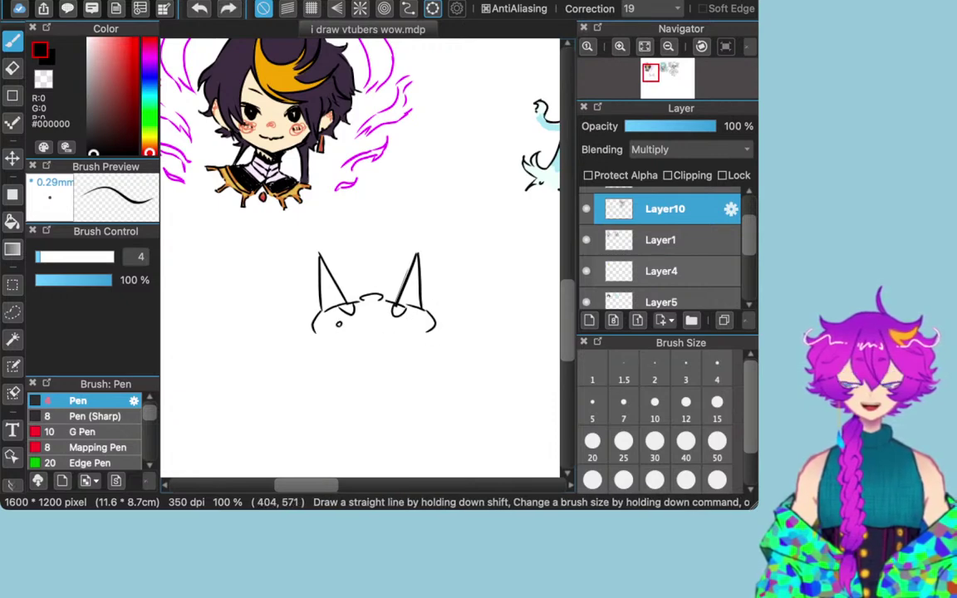
mouse_move(405, 324)
left_mouse_down()
mouse_move(330, 325)
mouse_move(360, 335)
left_mouse_up()
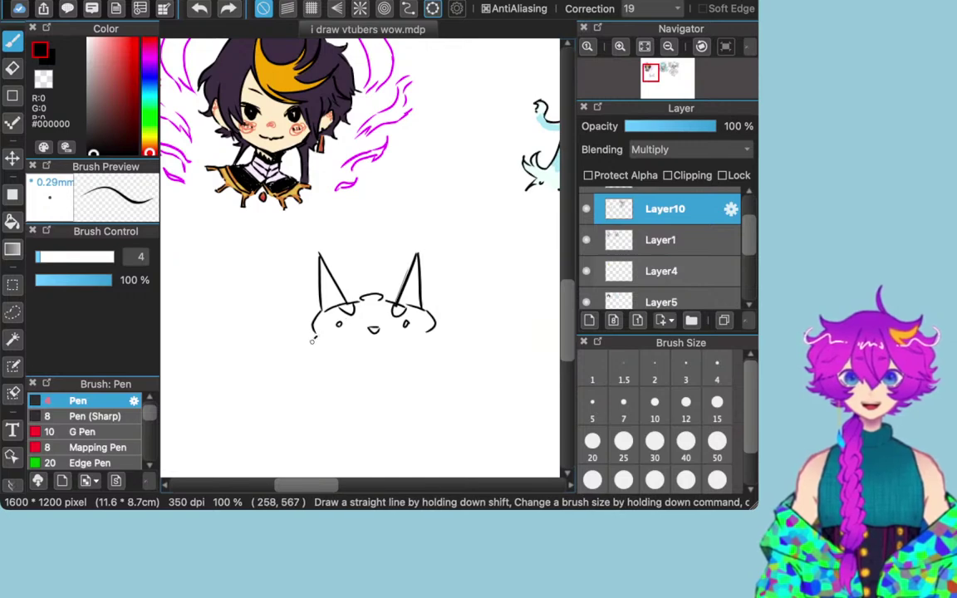
Step: Draw a short slanted stroke inward from each cheek to form the lower sides of the animal head
mouse_move(314, 340)
left_mouse_down()
mouse_move(374, 330)
mouse_move(410, 337)
left_mouse_up()
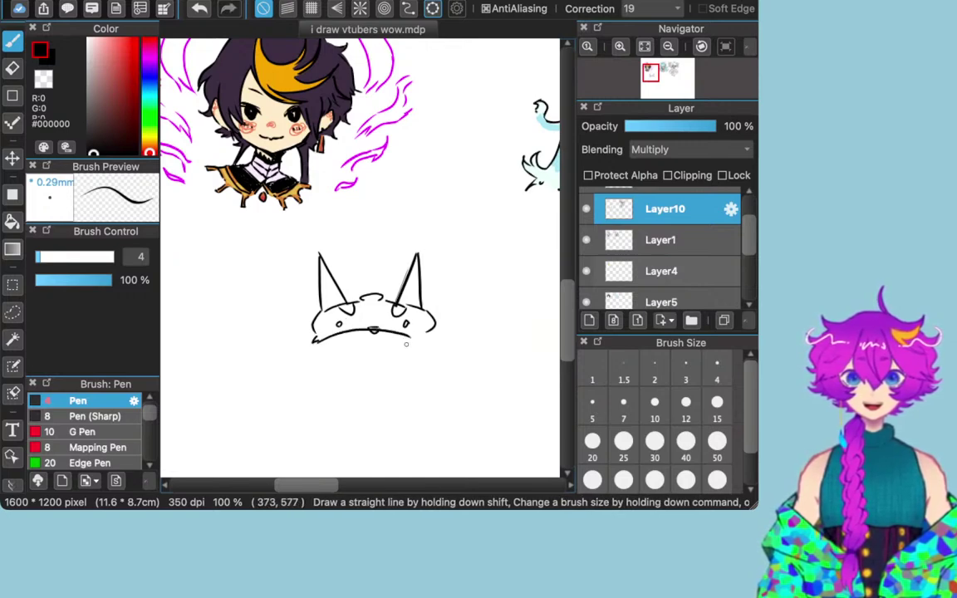
key("super+z")
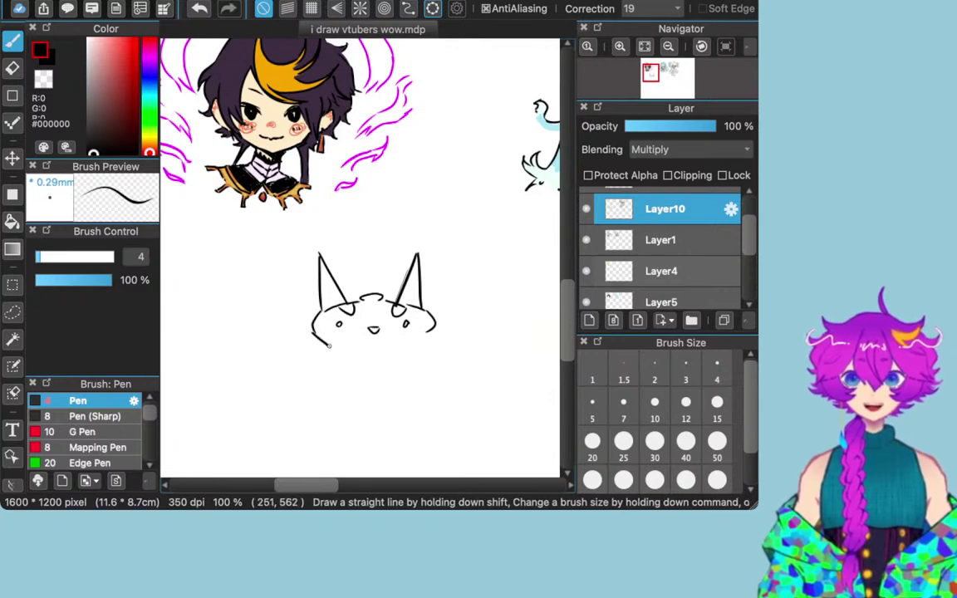
mouse_move(327, 347)
left_mouse_down()
mouse_move(411, 348)
mouse_move(423, 336)
mouse_move(417, 353)
left_mouse_up()
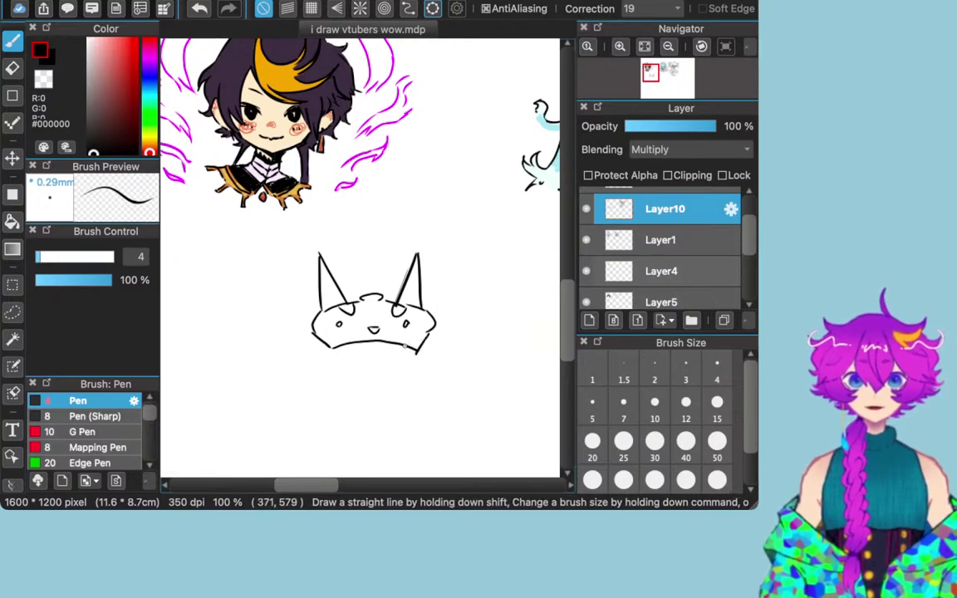
key("super+z")
key("super+z")
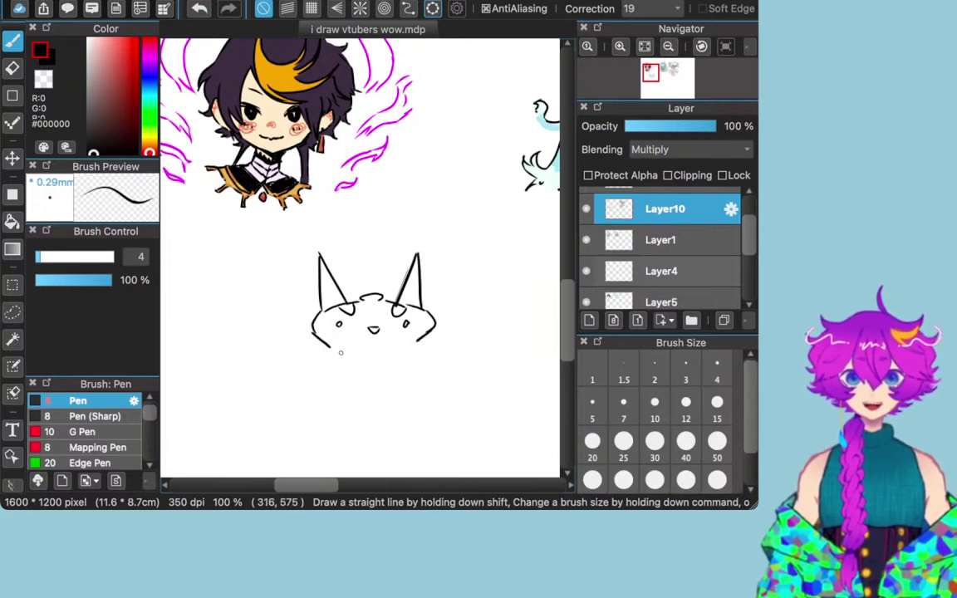
left_click_drag(435, 331, 416, 340)
key("super+z")
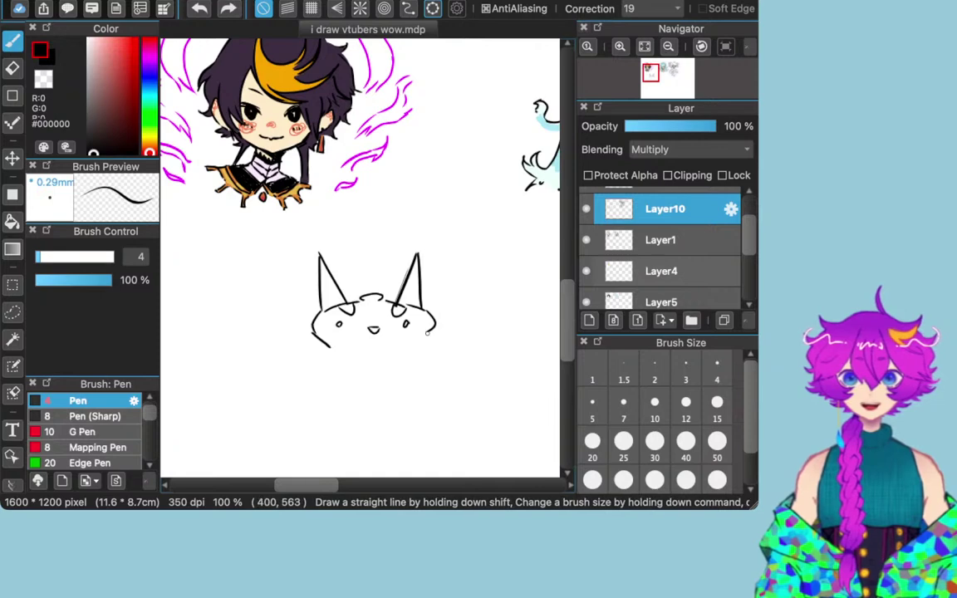
left_click_drag(424, 341, 436, 327)
Step: Draw the arched lower edge of the animal head between the two cheek strokes, with a thickened right corner
left_click_drag(334, 348, 368, 342)
key("super+z")
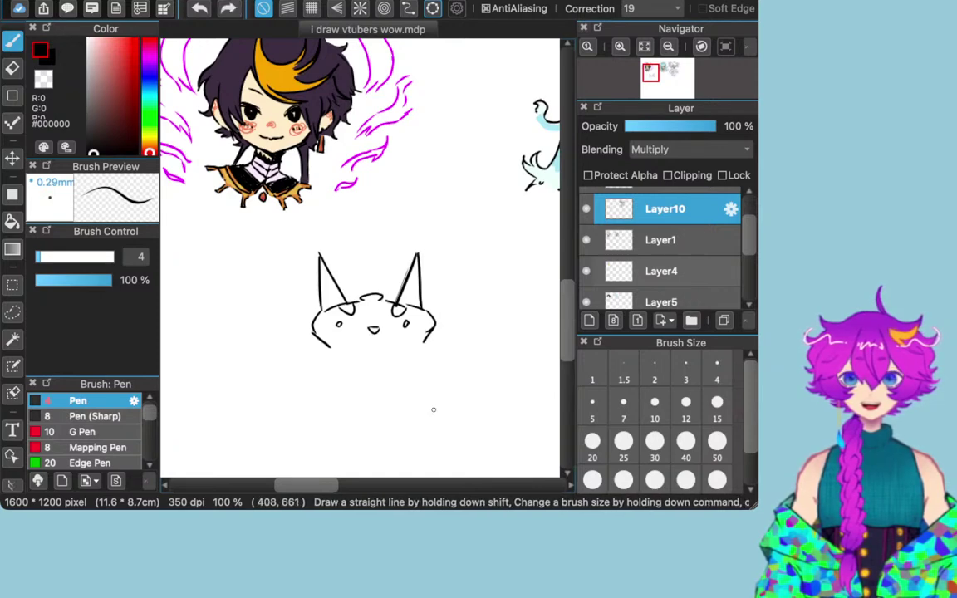
left_click_drag(313, 347, 419, 341)
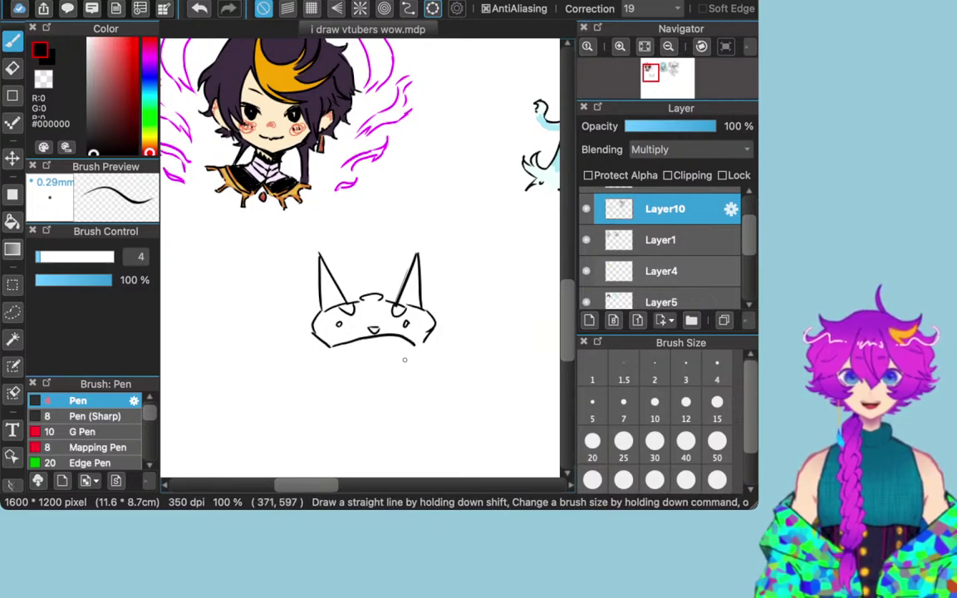
key("super+z")
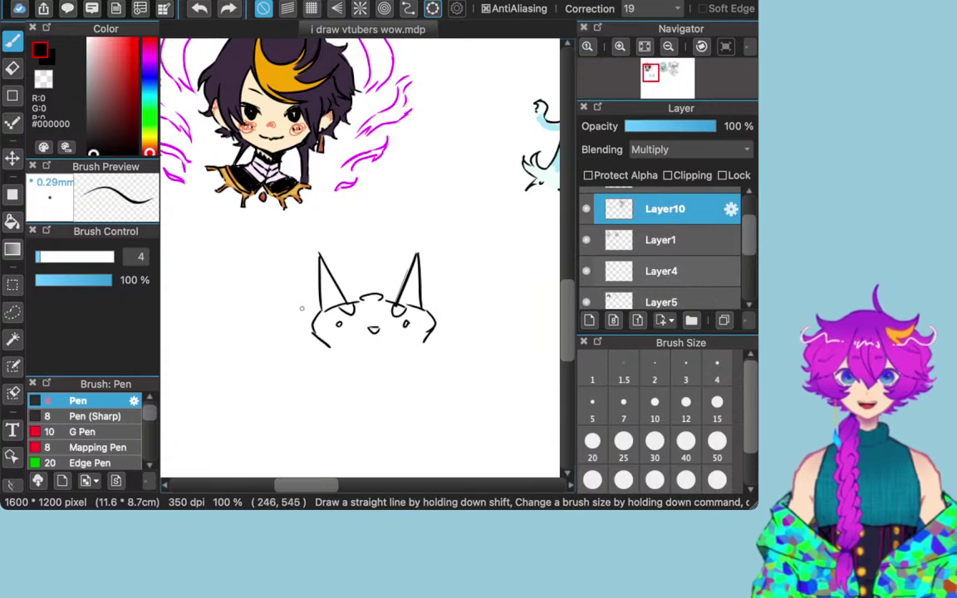
left_click_drag(312, 342, 424, 347)
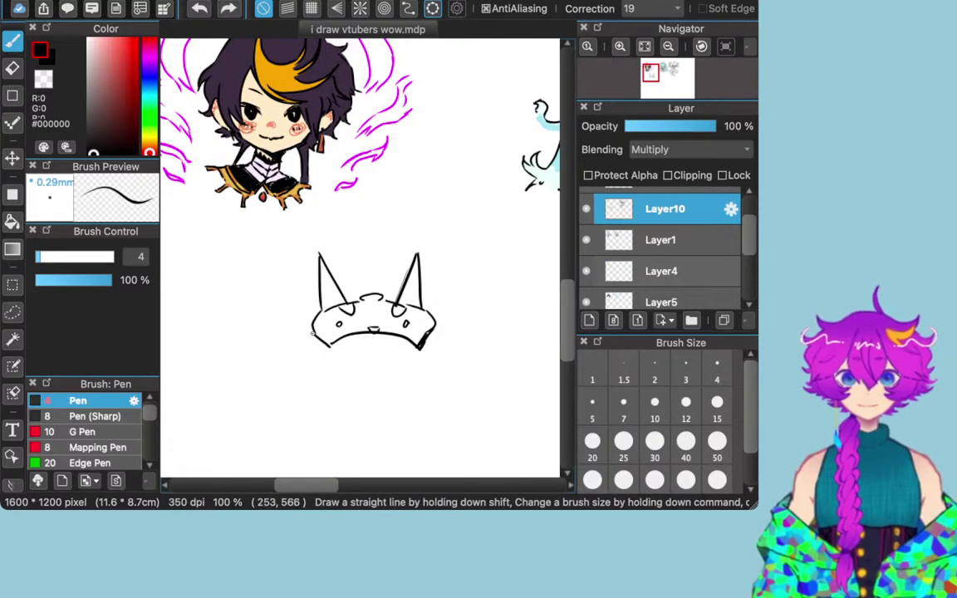
Step: Draw mirrored curved markings around both eyes of the animal head, running down to the lower corners
mouse_move(334, 339)
left_mouse_down()
mouse_move(354, 333)
mouse_move(324, 327)
mouse_move(349, 321)
left_mouse_up()
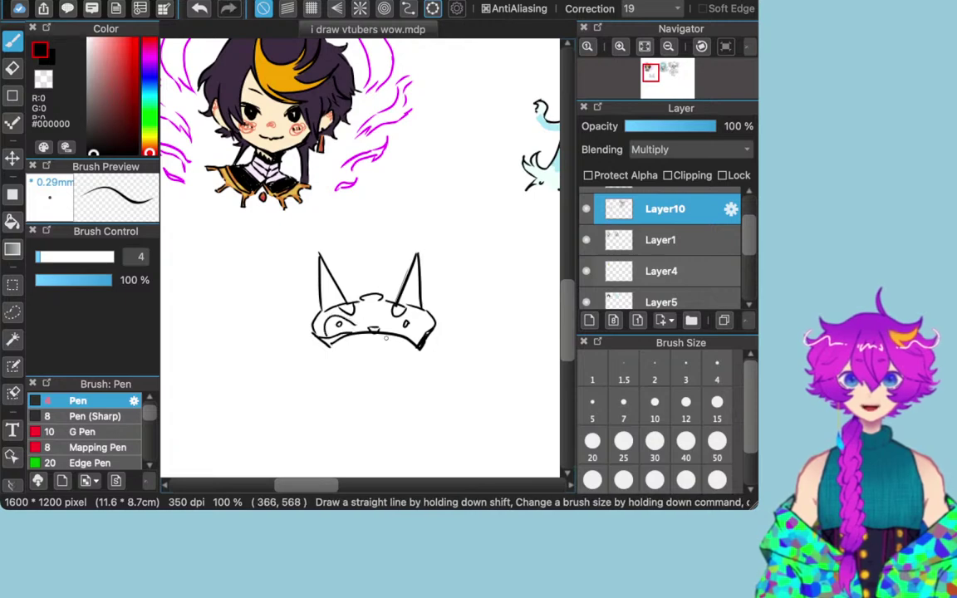
left_click_drag(351, 318, 366, 328)
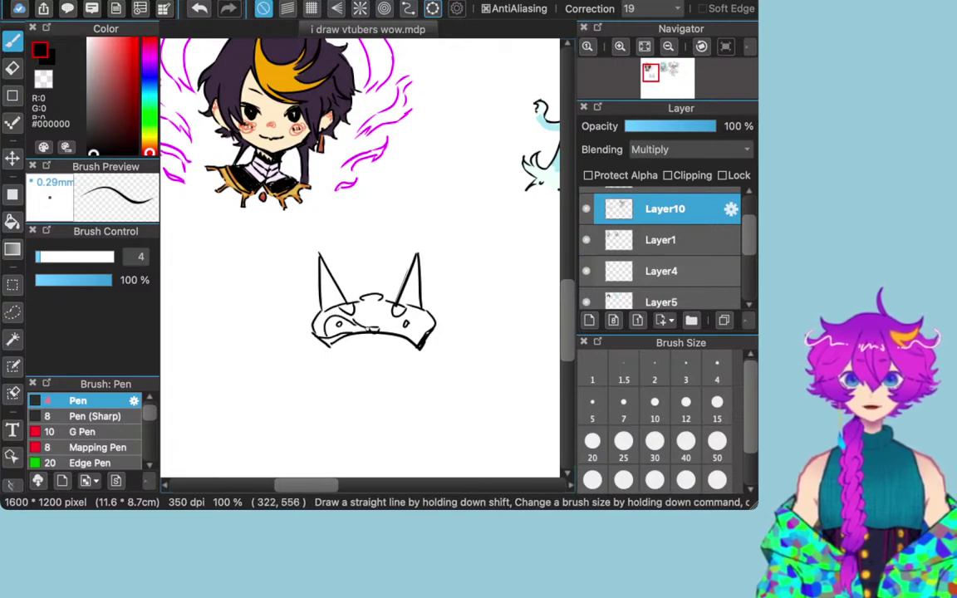
key("super+z")
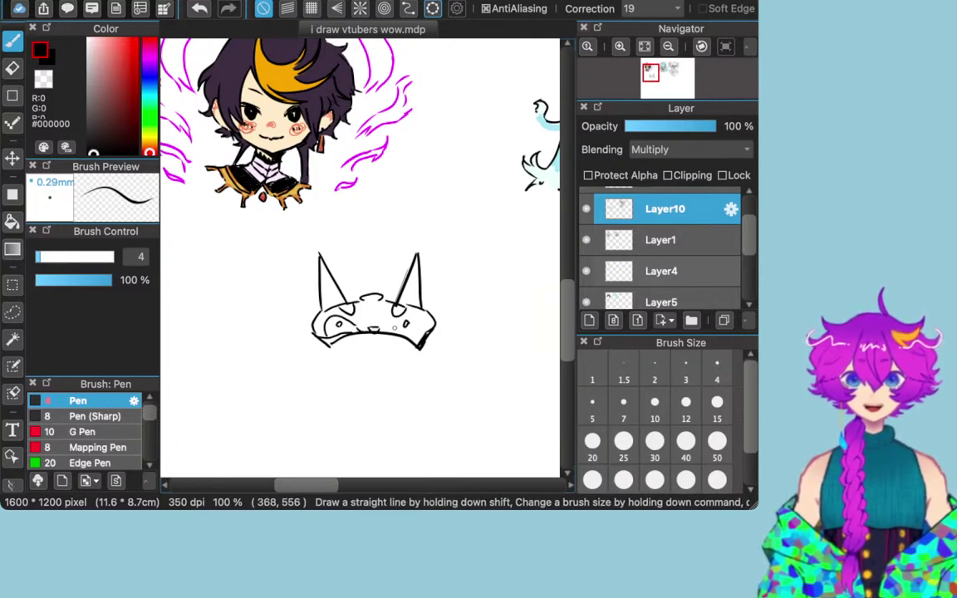
mouse_move(383, 332)
left_mouse_down()
mouse_move(405, 315)
mouse_move(418, 333)
left_mouse_up()
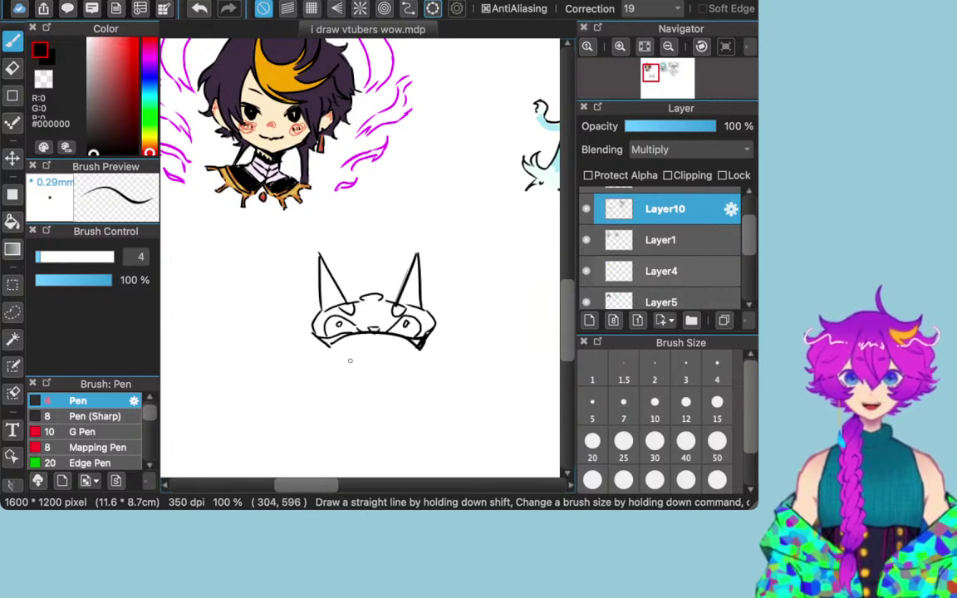
Step: Draw short hair strands hanging from the arched lower edge of the animal head on both sides
left_click_drag(351, 334, 348, 365)
mouse_move(387, 335)
left_mouse_down()
mouse_move(389, 364)
mouse_move(403, 355)
left_mouse_up()
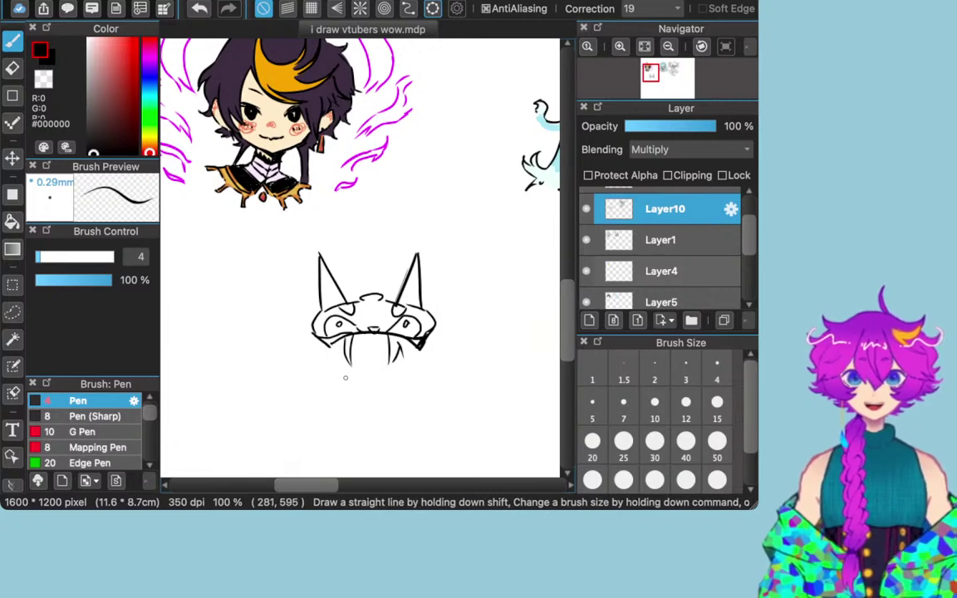
mouse_move(336, 362)
left_mouse_down()
mouse_move(332, 378)
mouse_move(347, 386)
mouse_move(354, 366)
left_mouse_up()
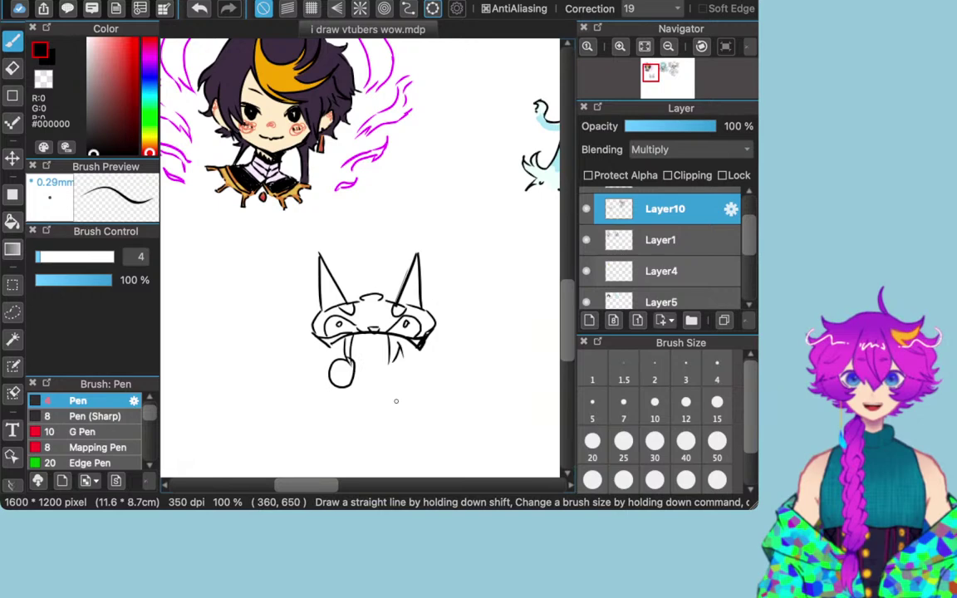
key("super+z")
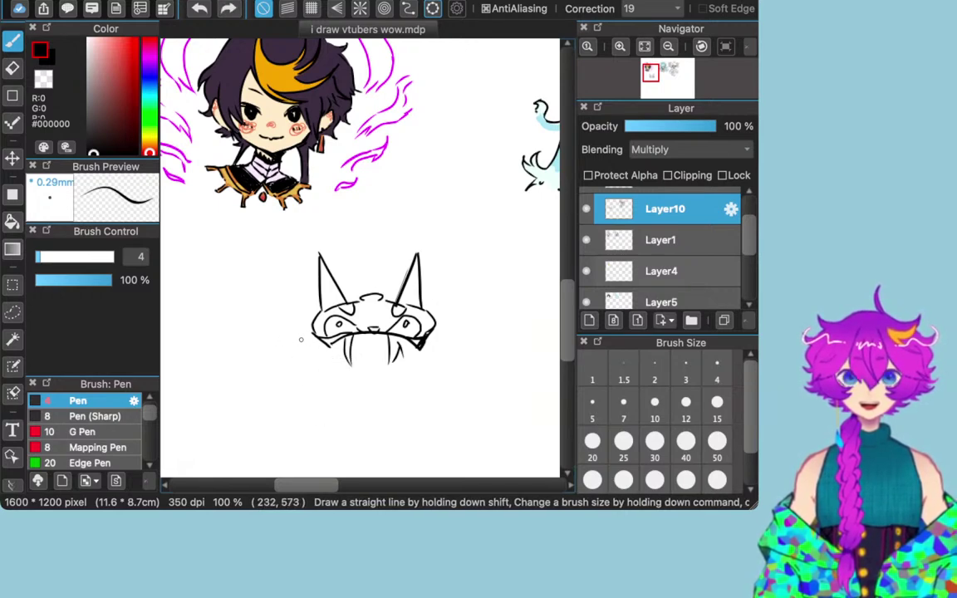
Step: Draw a spiky hair tuft beside the animal head's left cheek and long tapered side locks framing both sides of the face
mouse_move(311, 333)
left_mouse_down()
mouse_move(286, 335)
mouse_move(301, 348)
mouse_move(290, 374)
mouse_move(306, 377)
left_mouse_up()
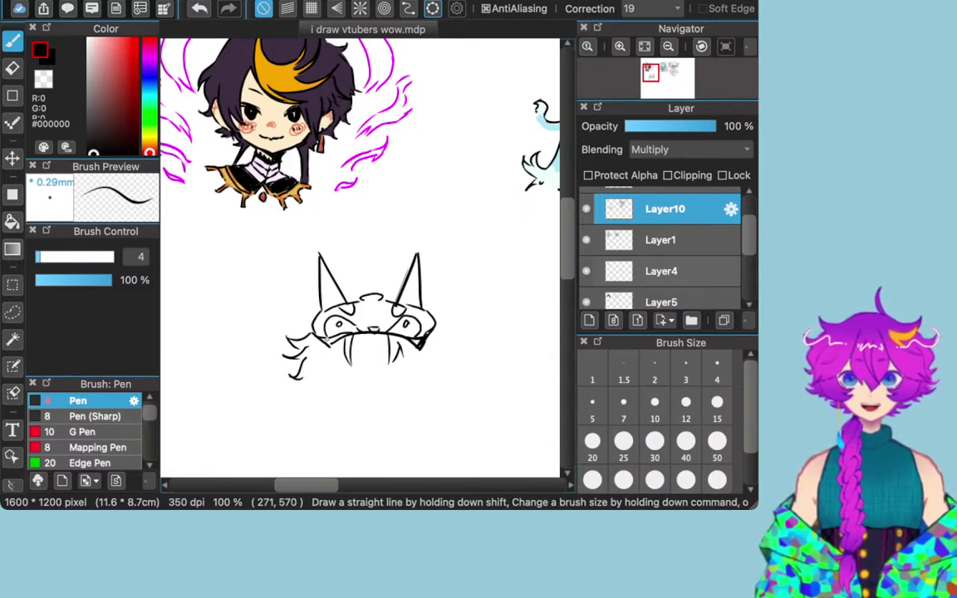
left_click_drag(321, 343, 328, 397)
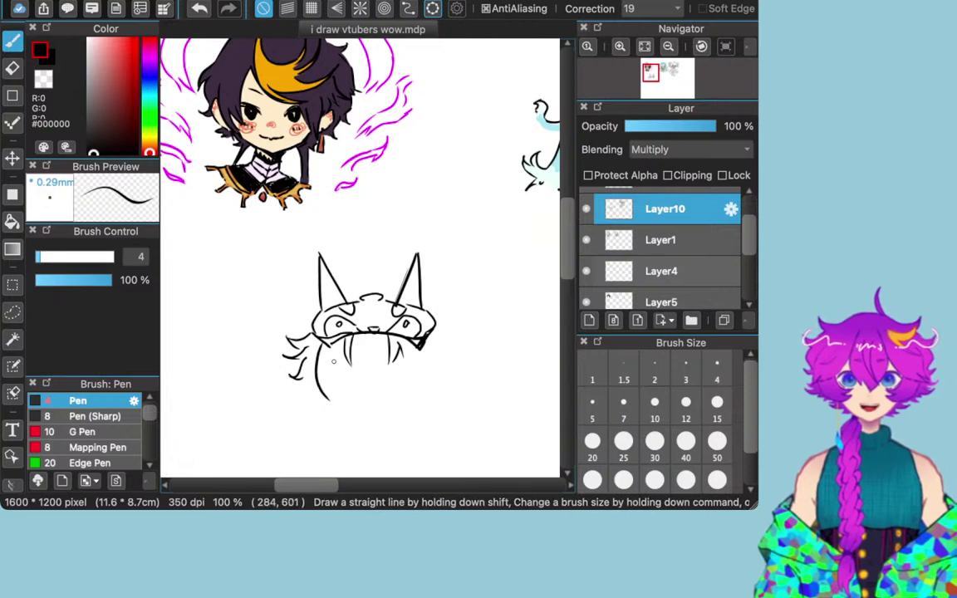
key("super+z")
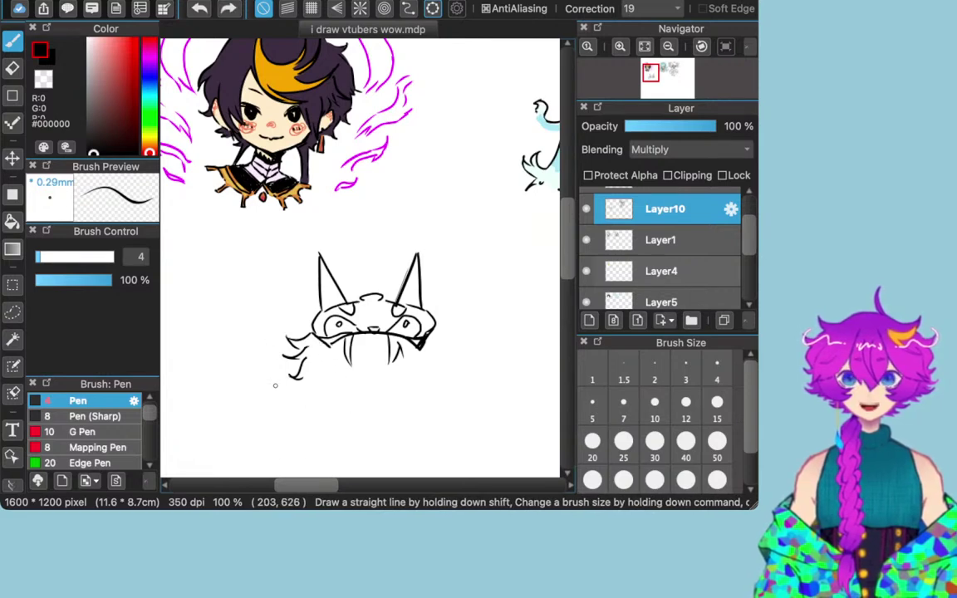
left_click_drag(322, 347, 332, 401)
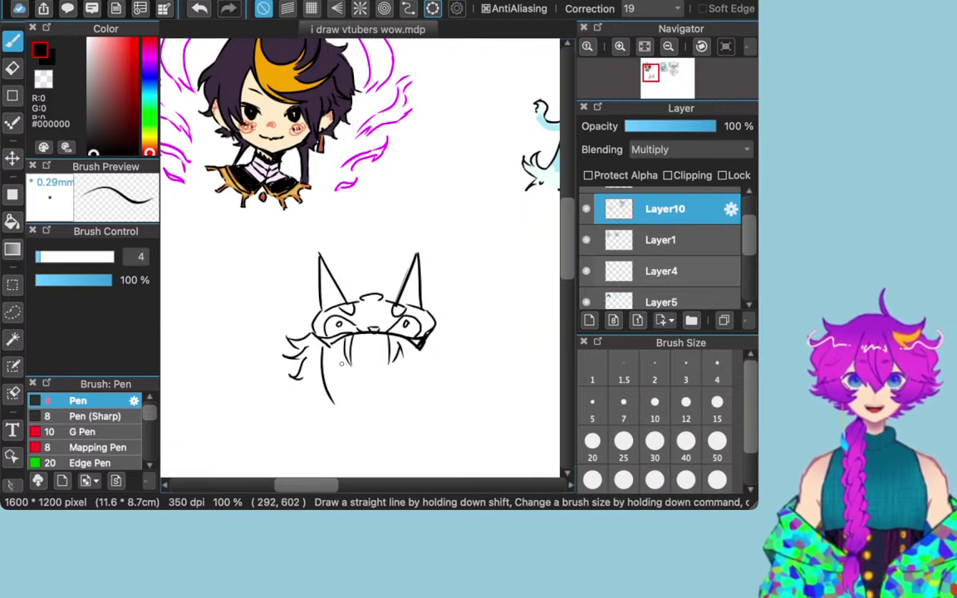
left_click_drag(340, 353, 344, 407)
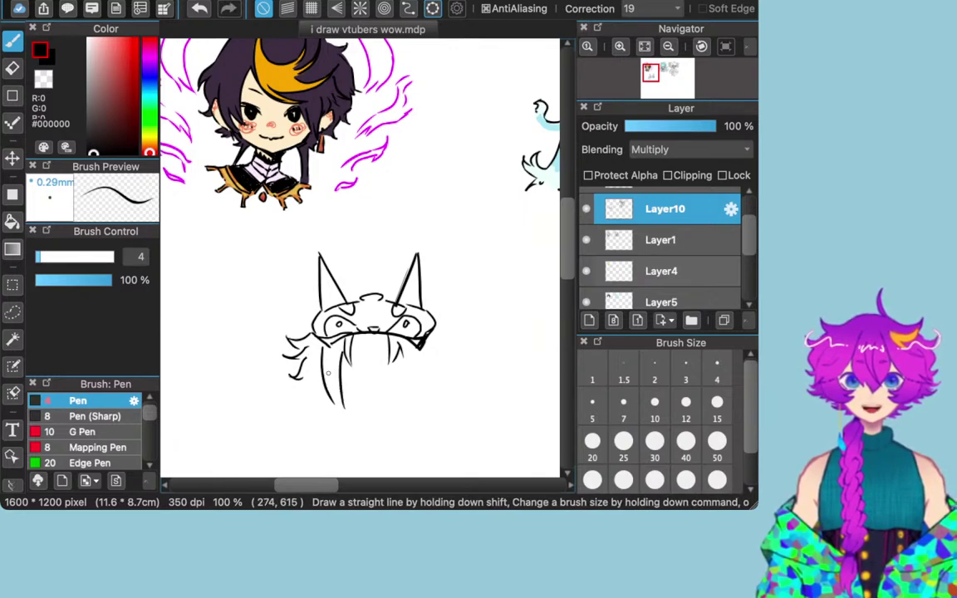
left_click_drag(332, 356, 345, 413)
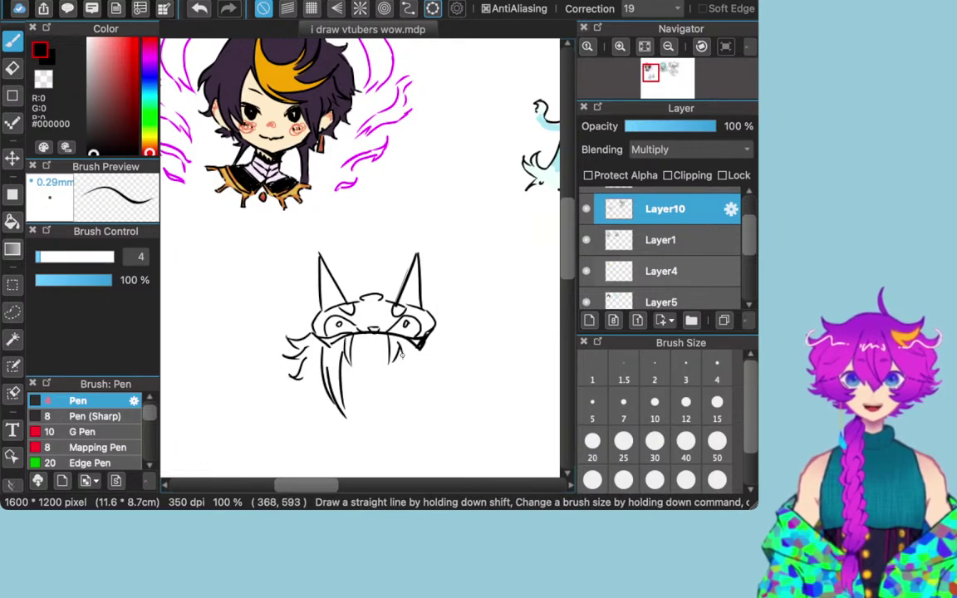
left_click_drag(406, 358, 400, 417)
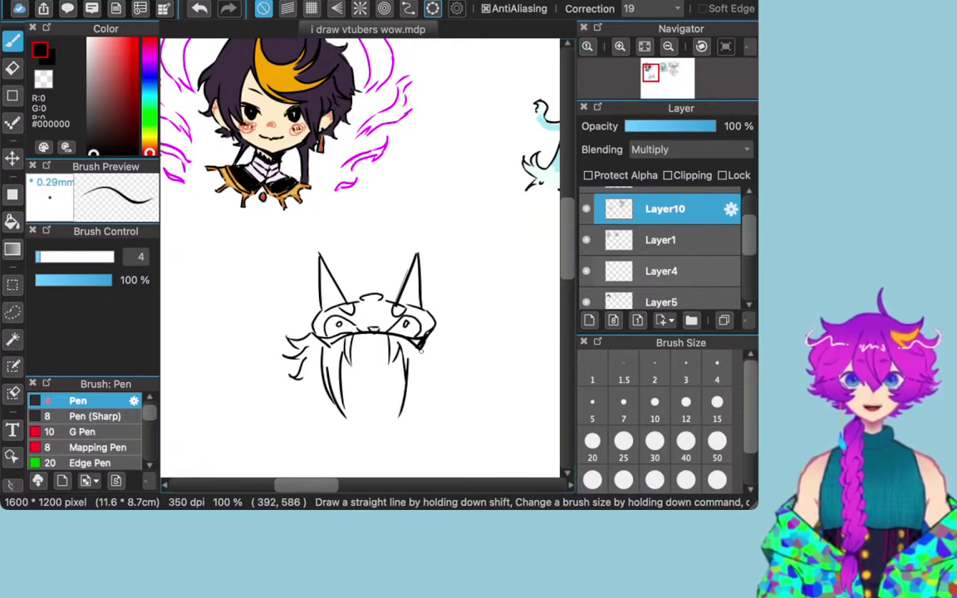
left_click_drag(425, 350, 402, 415)
Step: Draw a small rounded human ear on the outer side of each long side lock
left_click_drag(320, 364, 319, 380)
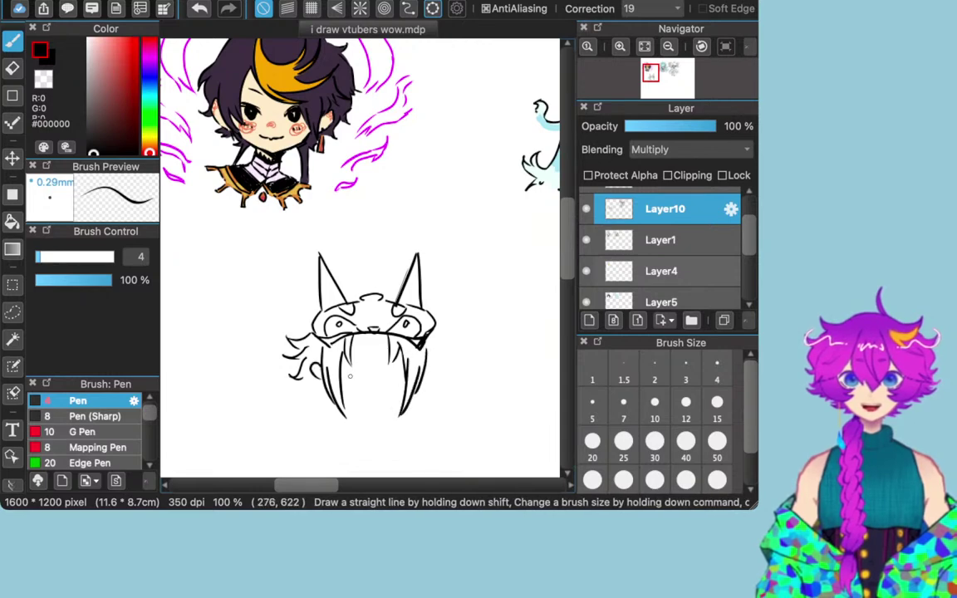
key("super+z")
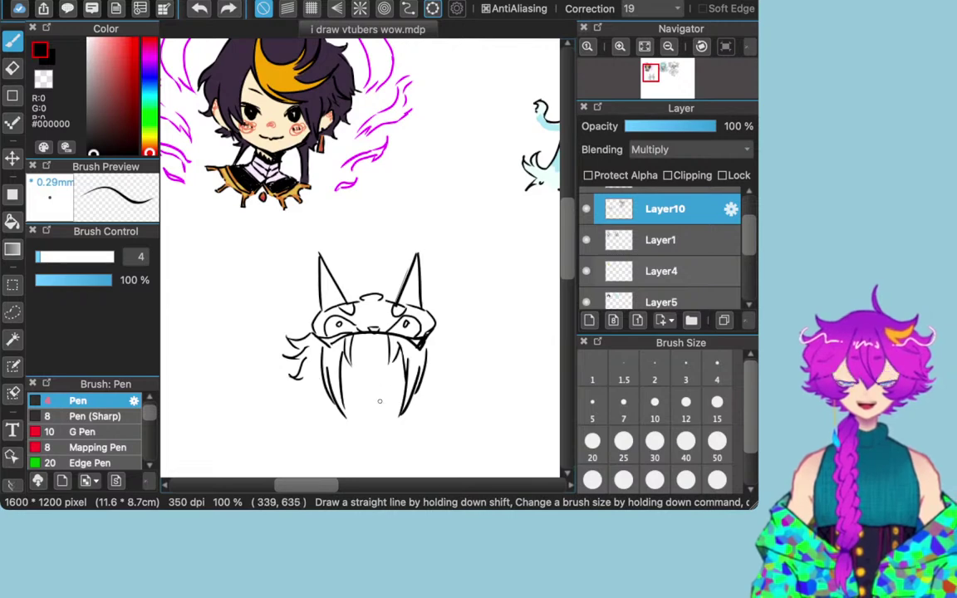
mouse_move(319, 361)
left_mouse_down()
mouse_move(309, 377)
mouse_move(324, 387)
left_mouse_up()
left_click_drag(426, 366, 437, 362)
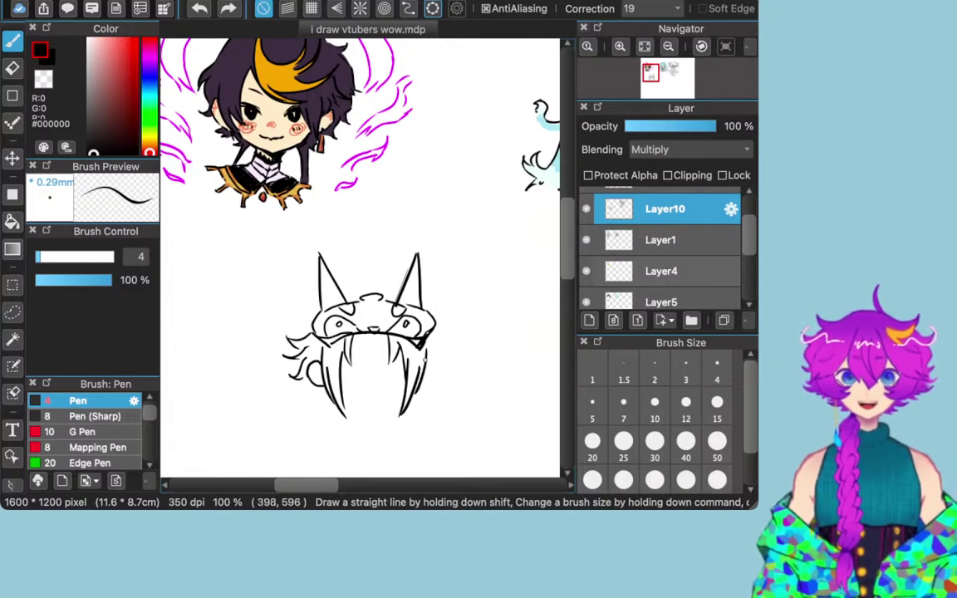
mouse_move(430, 358)
left_mouse_down()
mouse_move(440, 369)
mouse_move(432, 380)
left_mouse_up()
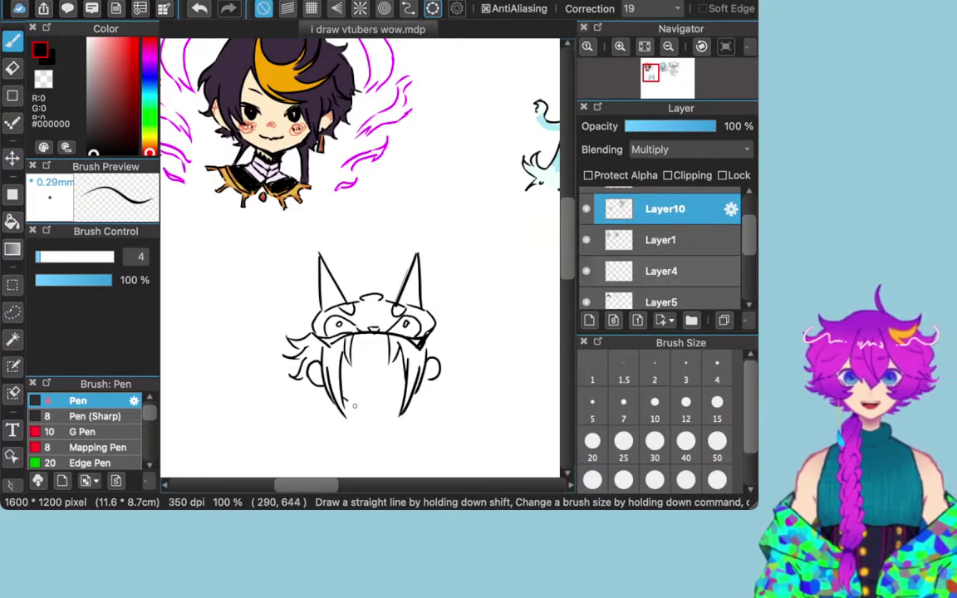
Step: Draw the rounded cheeks and chin between the side locks, and add a short slanted strand to the fringe
left_click_drag(341, 395, 375, 408)
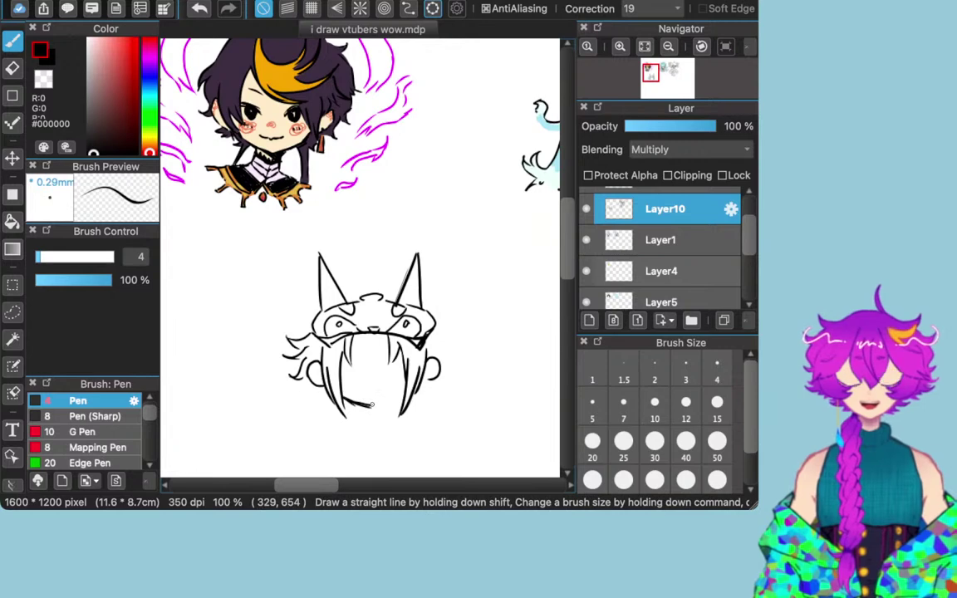
key("super+z")
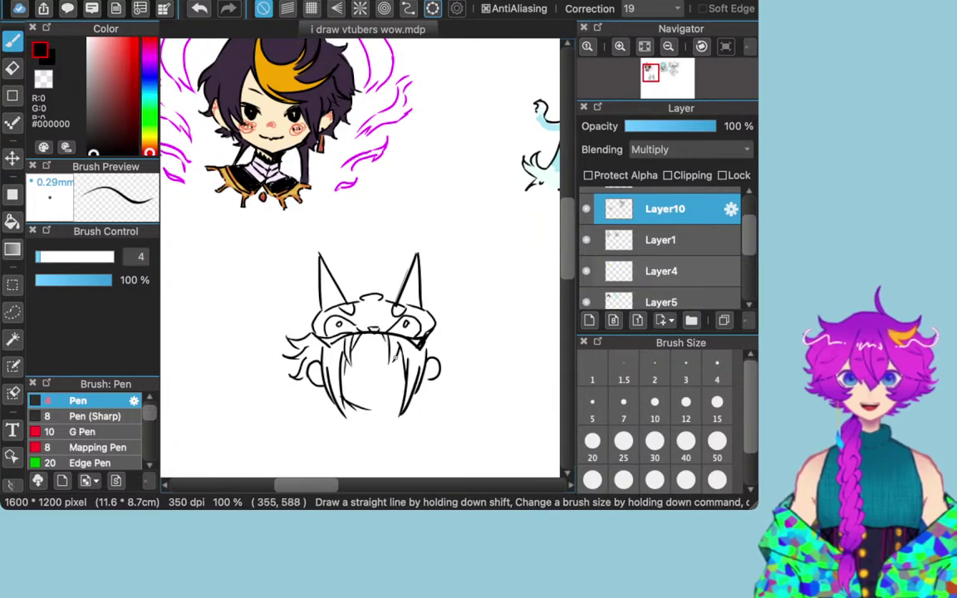
left_click_drag(357, 320, 366, 345)
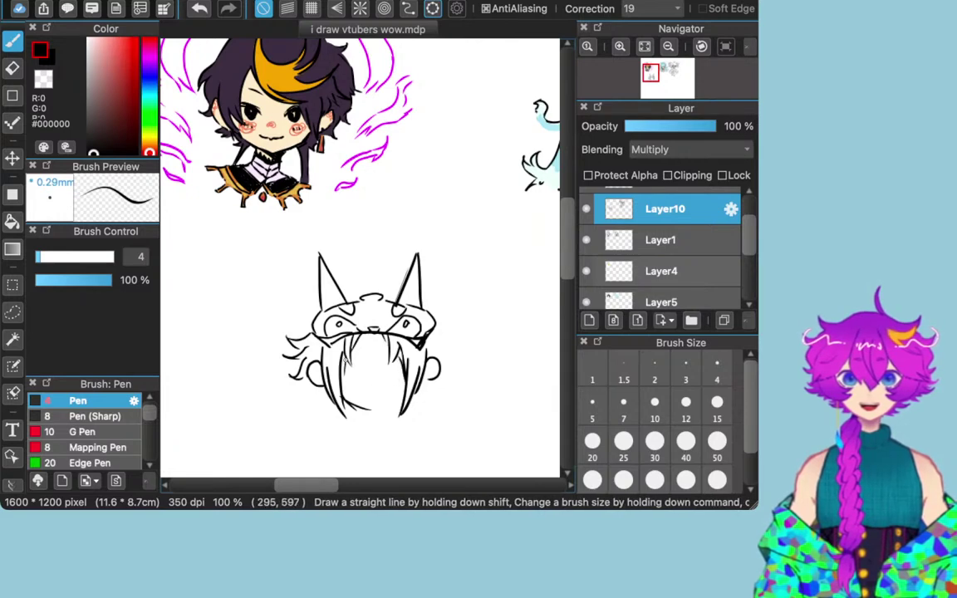
left_click_drag(344, 395, 380, 411)
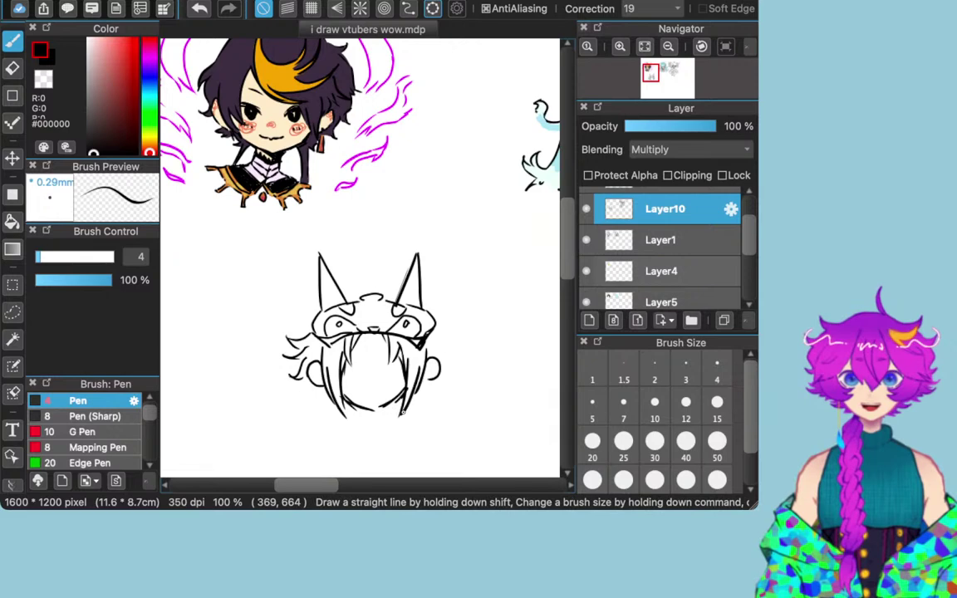
key("super+z")
key("super+z")
key("super+z")
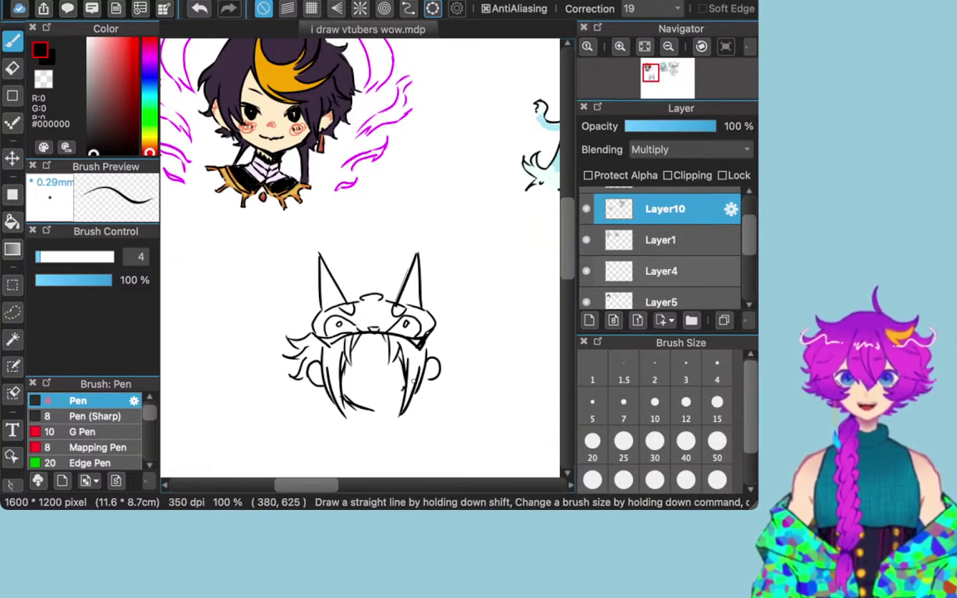
key("super+z")
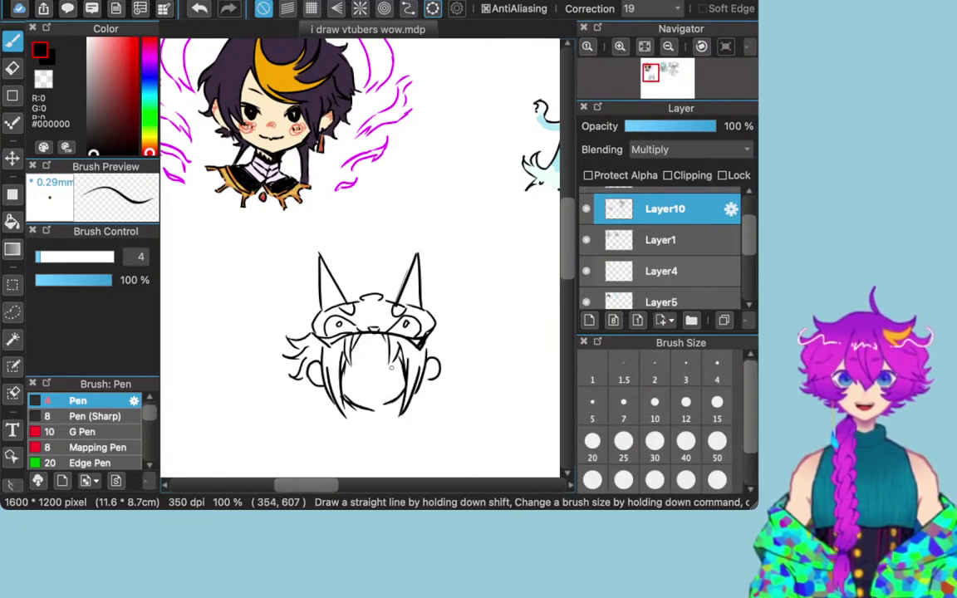
key("super+z")
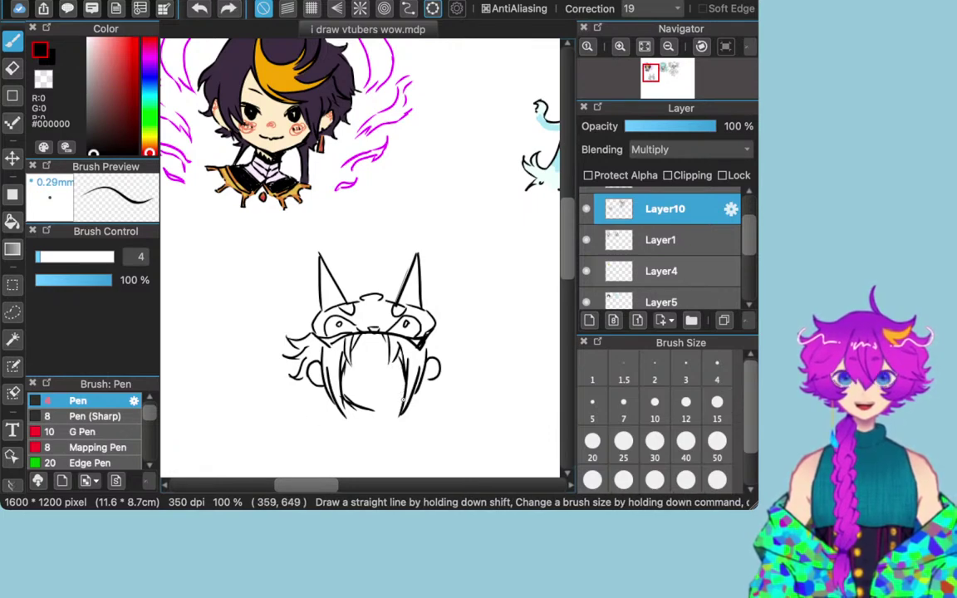
key("super+z")
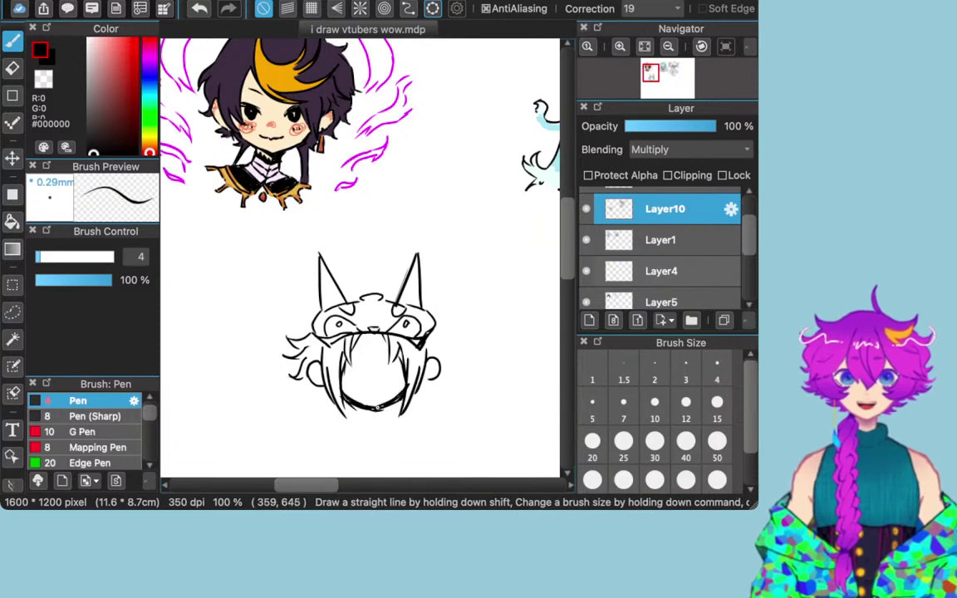
Step: Draw spiky hair tufts around the right ear and below the left ear
mouse_move(433, 342)
left_mouse_down()
mouse_move(455, 360)
mouse_move(451, 374)
mouse_move(454, 365)
mouse_move(417, 393)
left_mouse_up()
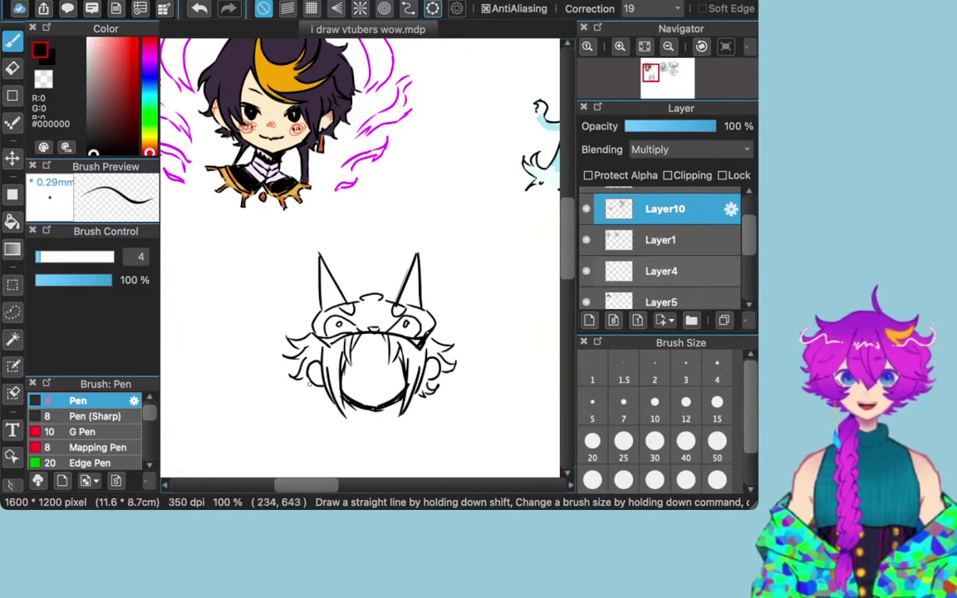
mouse_move(316, 388)
left_mouse_down()
mouse_move(305, 398)
mouse_move(327, 403)
left_mouse_up()
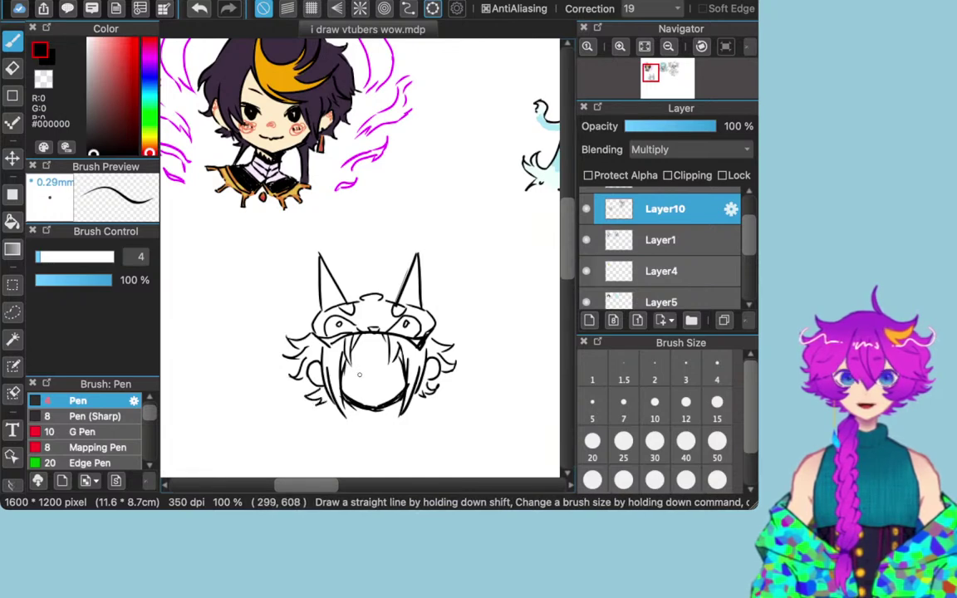
Step: Draw thick curved upper lash lines for both eyes, with short inward-slanting eyebrows above them
scroll(386, 418, "up", 4)
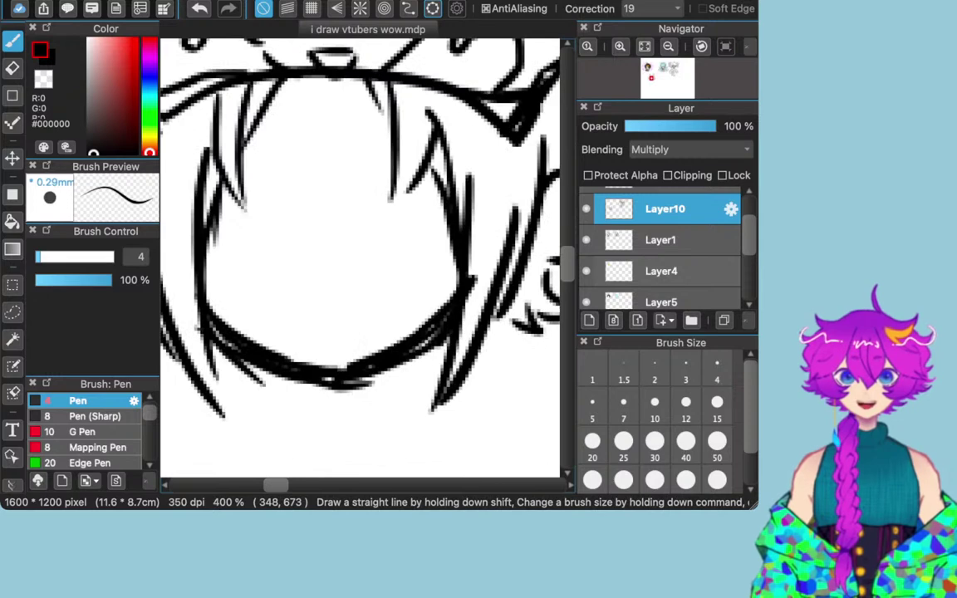
left_click_drag(387, 419, 429, 453)
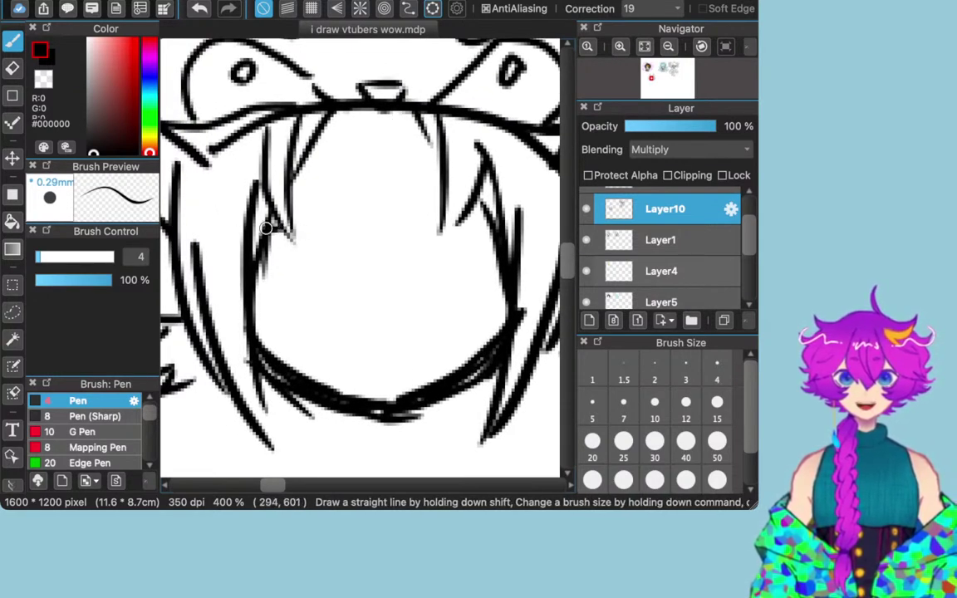
left_click_drag(291, 228, 322, 250)
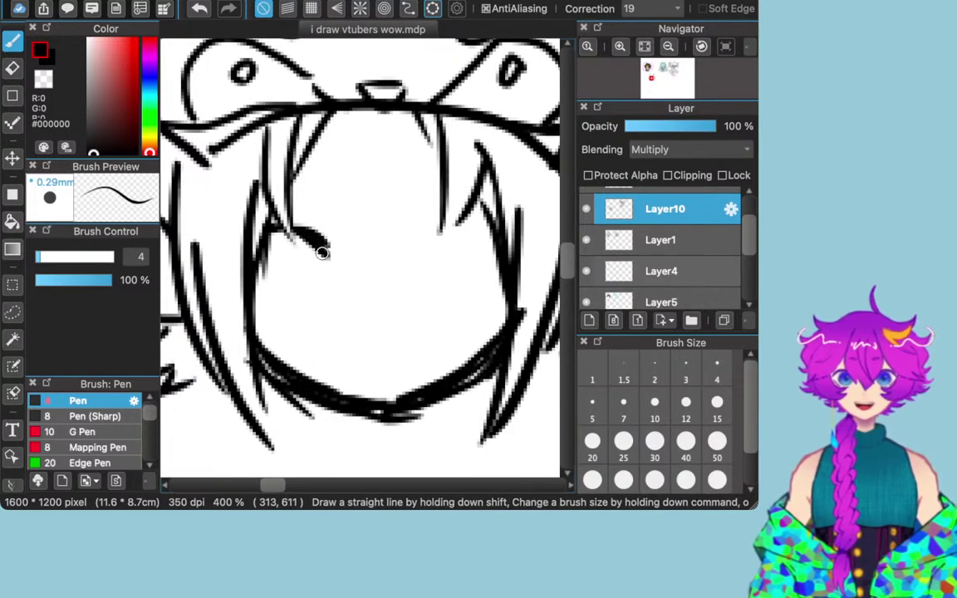
left_click_drag(273, 231, 316, 247)
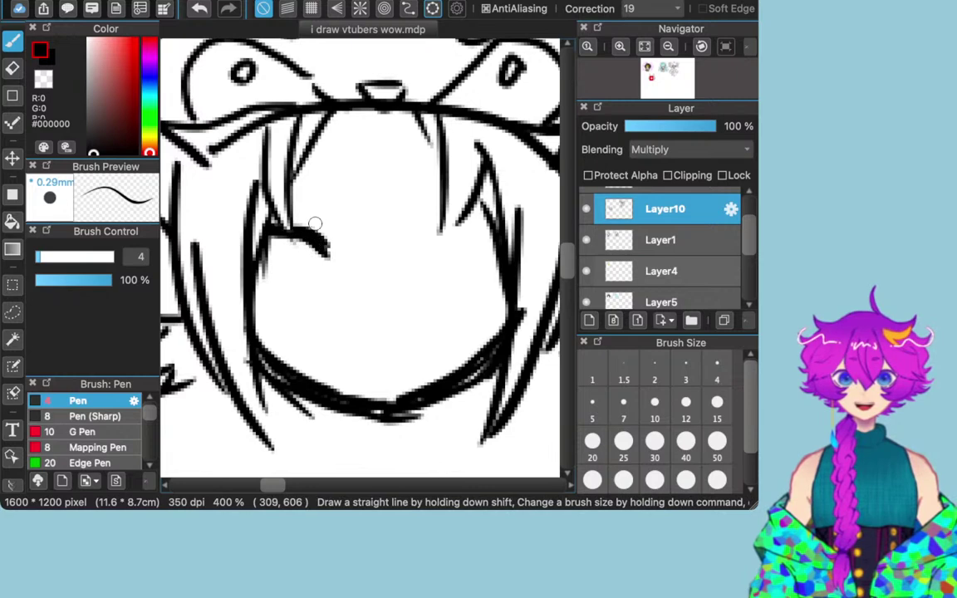
mouse_move(331, 198)
left_mouse_down()
mouse_move(294, 176)
mouse_move(314, 188)
left_mouse_up()
left_click_drag(422, 194, 434, 188)
left_click_drag(297, 180, 330, 200)
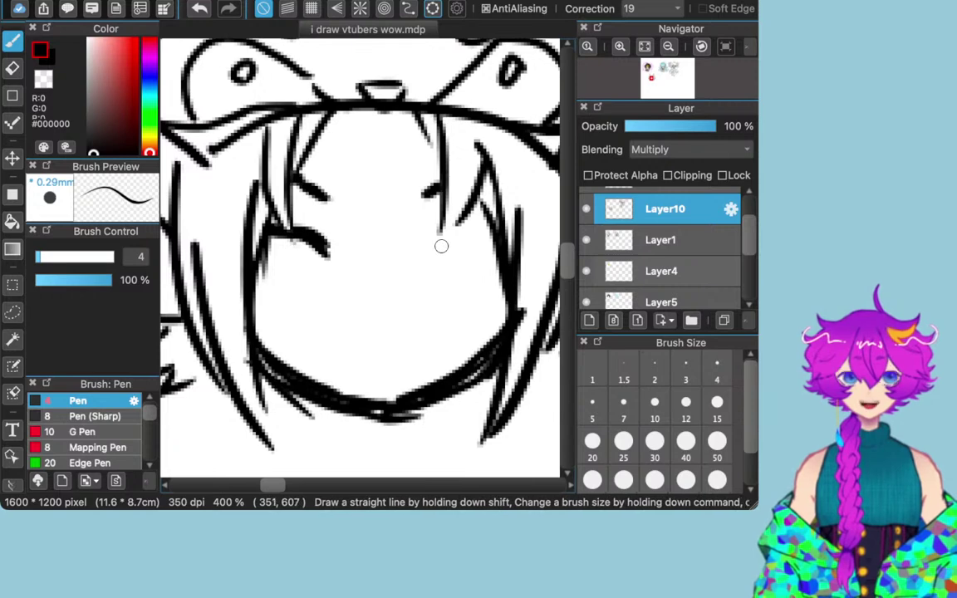
mouse_move(449, 236)
left_mouse_down()
mouse_move(433, 253)
mouse_move(469, 234)
mouse_move(439, 237)
mouse_move(495, 231)
left_mouse_up()
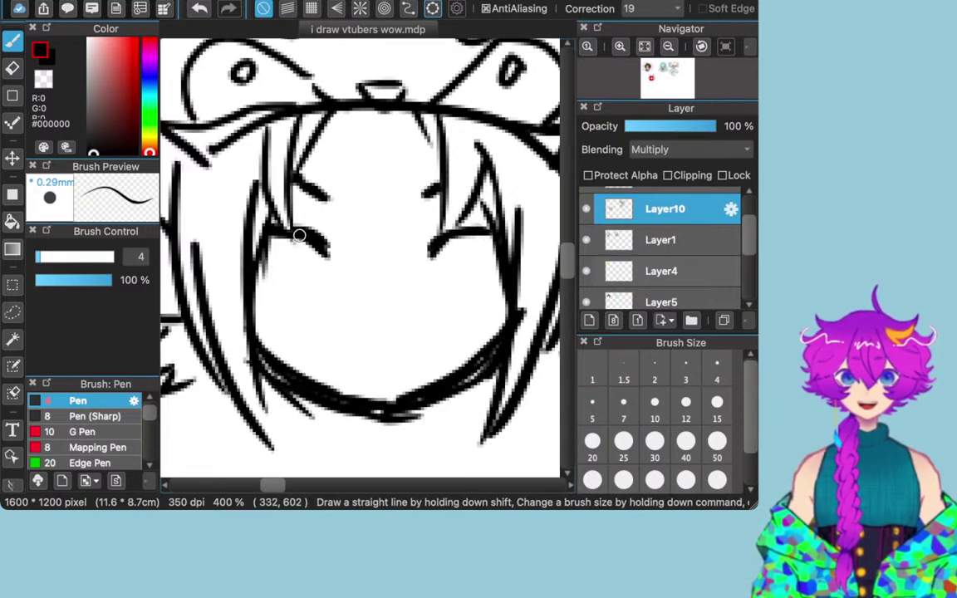
mouse_move(427, 249)
left_mouse_down()
mouse_move(451, 228)
mouse_move(490, 220)
left_mouse_up()
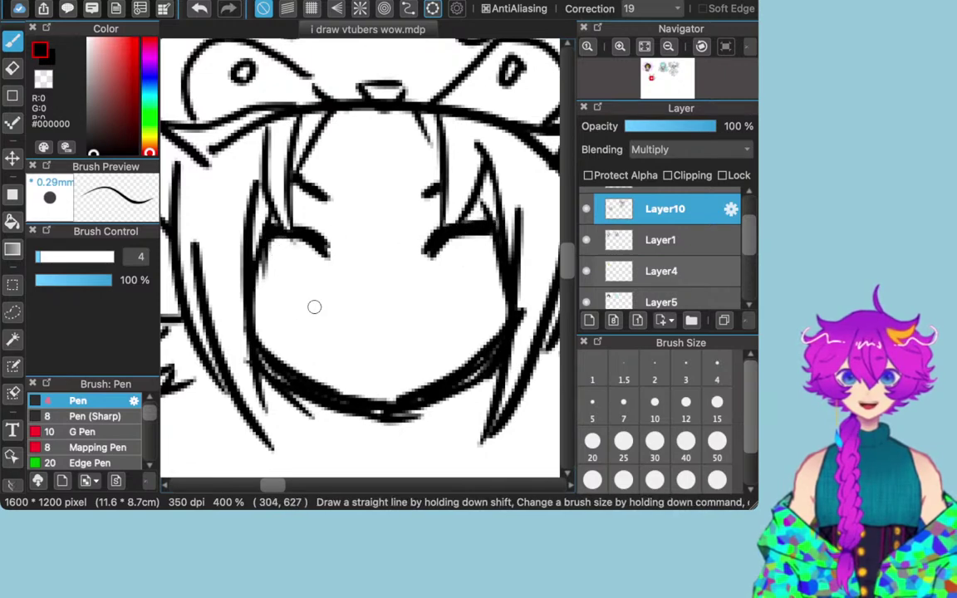
Step: Draw round solid black eyes with small white highlights and a mouth made of two short separate strokes
mouse_move(297, 243)
left_mouse_down()
mouse_move(280, 279)
mouse_move(319, 271)
mouse_move(300, 241)
mouse_move(274, 271)
mouse_move(305, 283)
mouse_move(307, 245)
mouse_move(273, 259)
mouse_move(305, 287)
mouse_move(315, 258)
mouse_move(297, 288)
mouse_move(307, 250)
mouse_move(304, 280)
left_mouse_up()
mouse_move(420, 229)
left_mouse_down()
mouse_move(483, 256)
mouse_move(449, 261)
mouse_move(455, 250)
mouse_move(468, 244)
mouse_move(470, 272)
mouse_move(465, 258)
mouse_move(452, 265)
mouse_move(447, 289)
left_mouse_up()
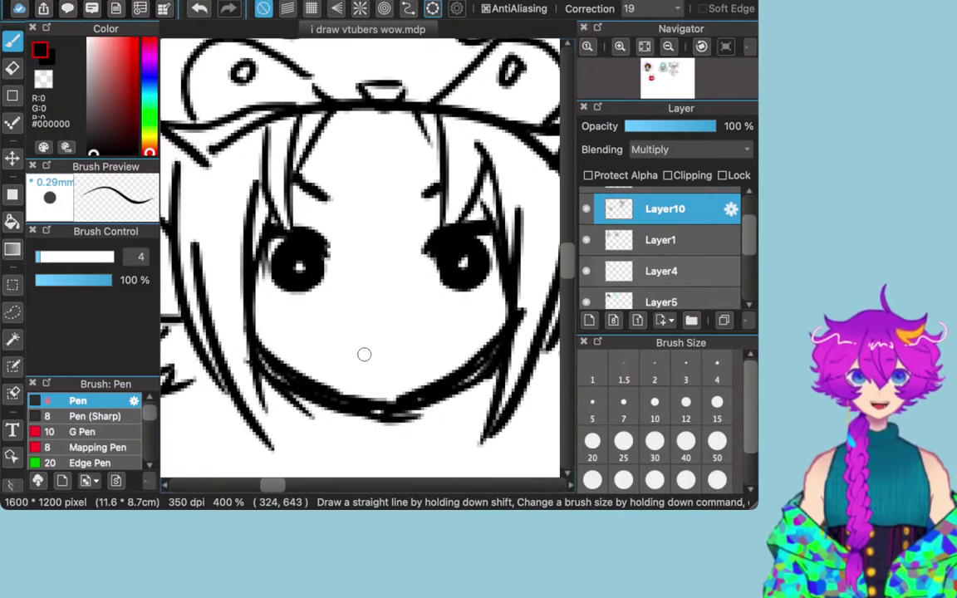
left_click_drag(347, 342, 402, 341)
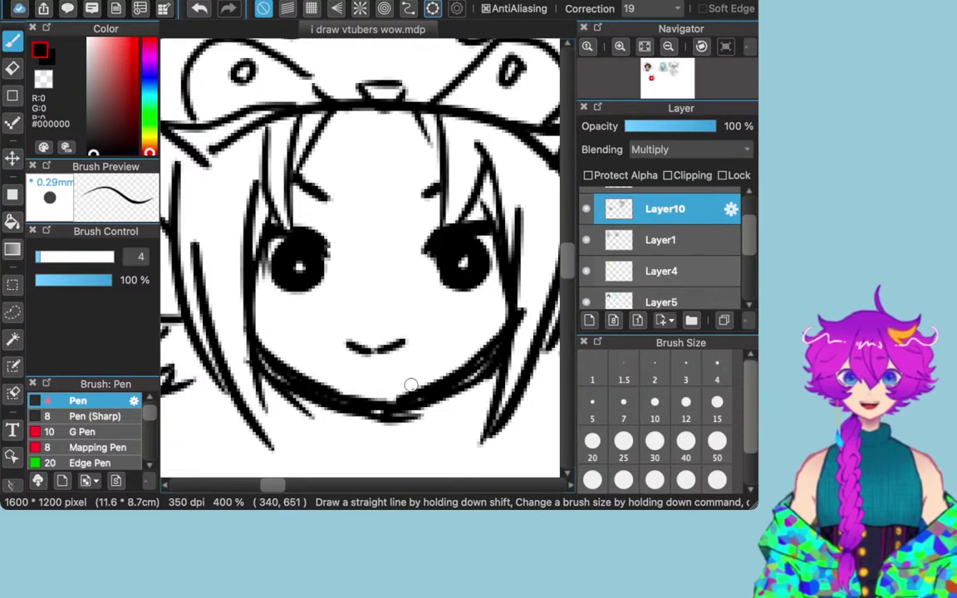
key("super+z")
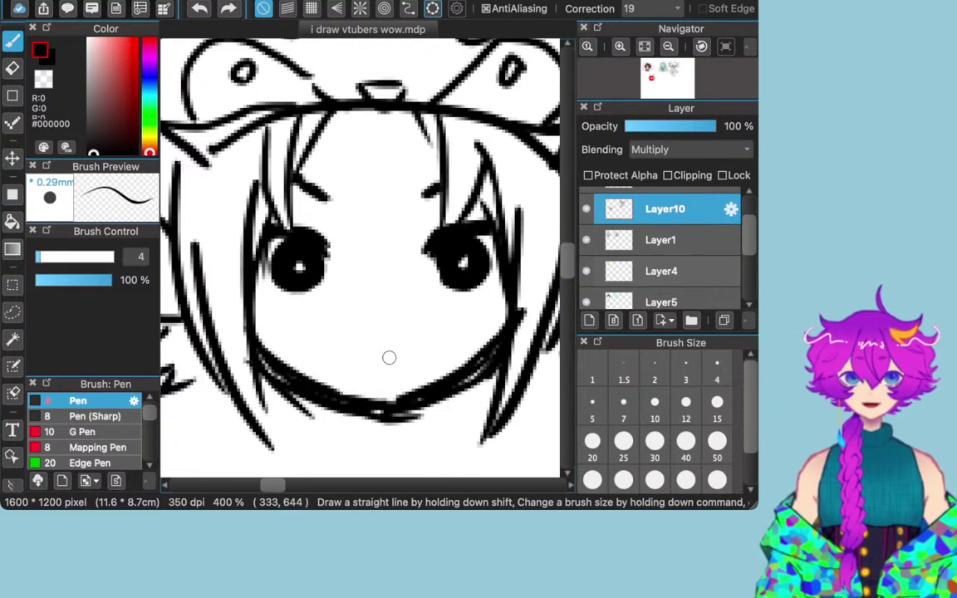
left_click_drag(350, 340, 396, 343)
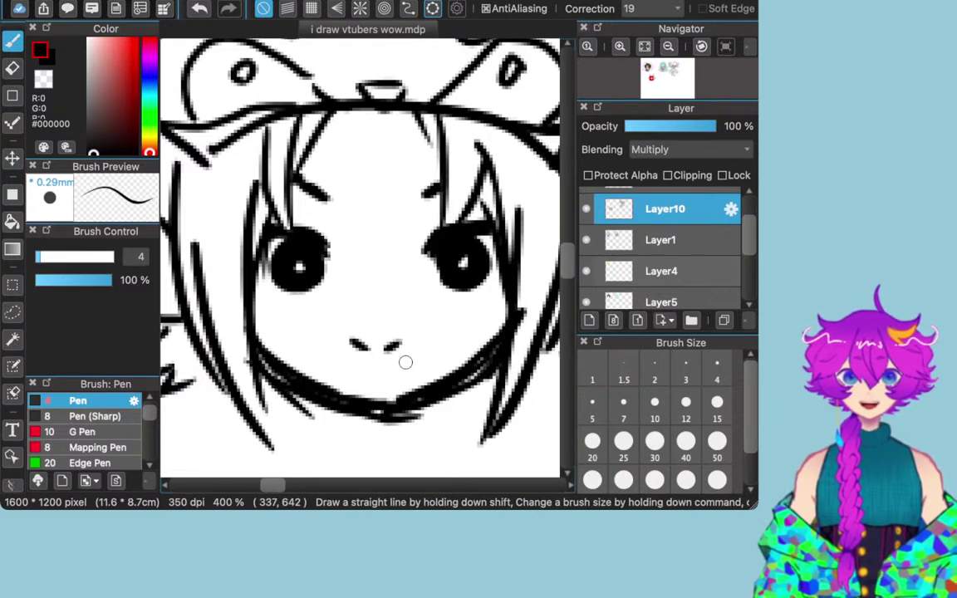
scroll(415, 366, "down", 3)
left_click_drag(450, 321, 444, 354)
mouse_move(352, 334)
left_mouse_down()
mouse_move(347, 355)
mouse_move(400, 369)
mouse_move(460, 360)
left_mouse_up()
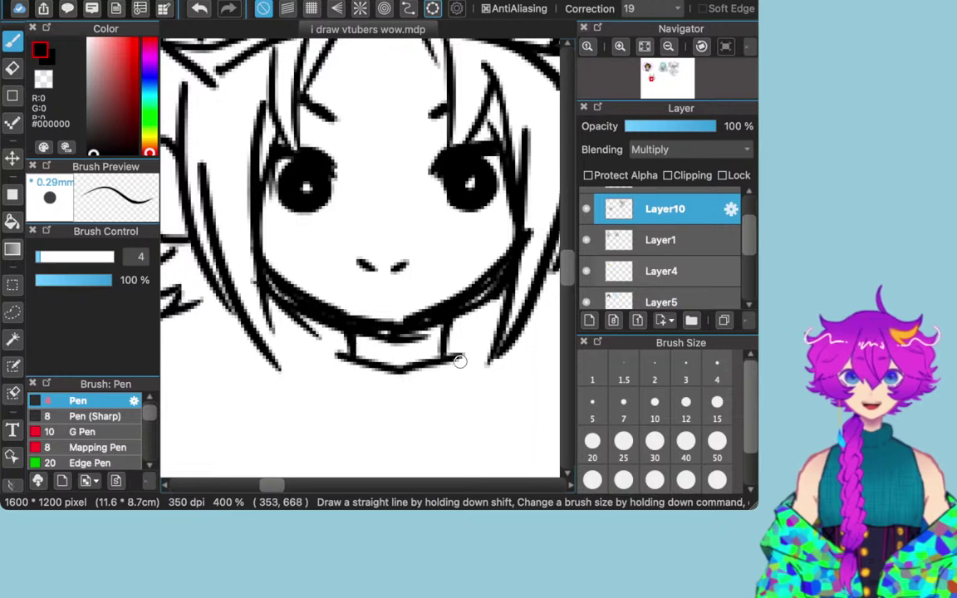
key("super+z")
key("super+z")
key("super+z")
key("super+z")
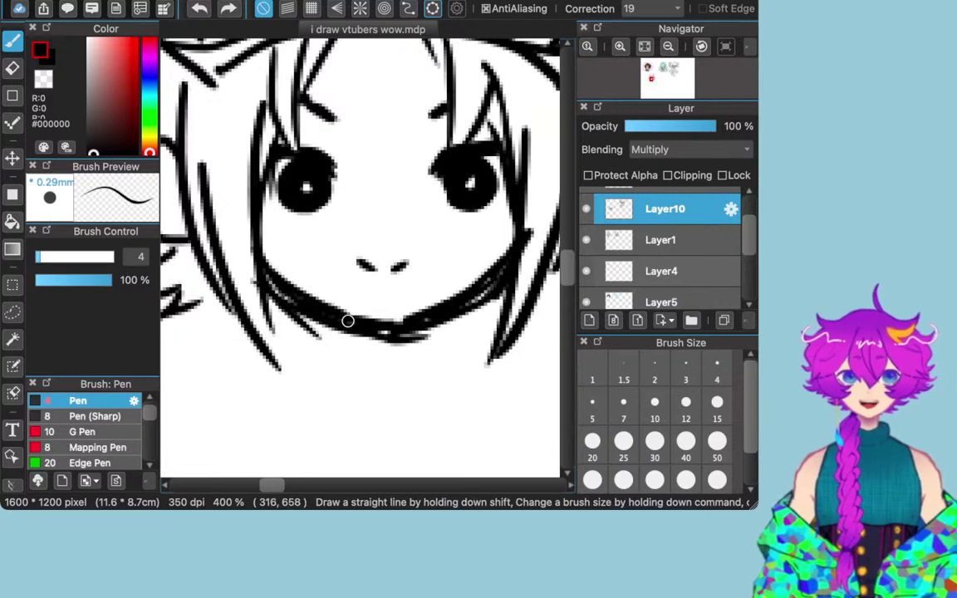
Step: Draw two short, nearly vertical neck lines under the chin
left_click_drag(352, 331, 348, 380)
left_click_drag(435, 326, 431, 372)
key("super+z")
left_click_drag(435, 322, 430, 372)
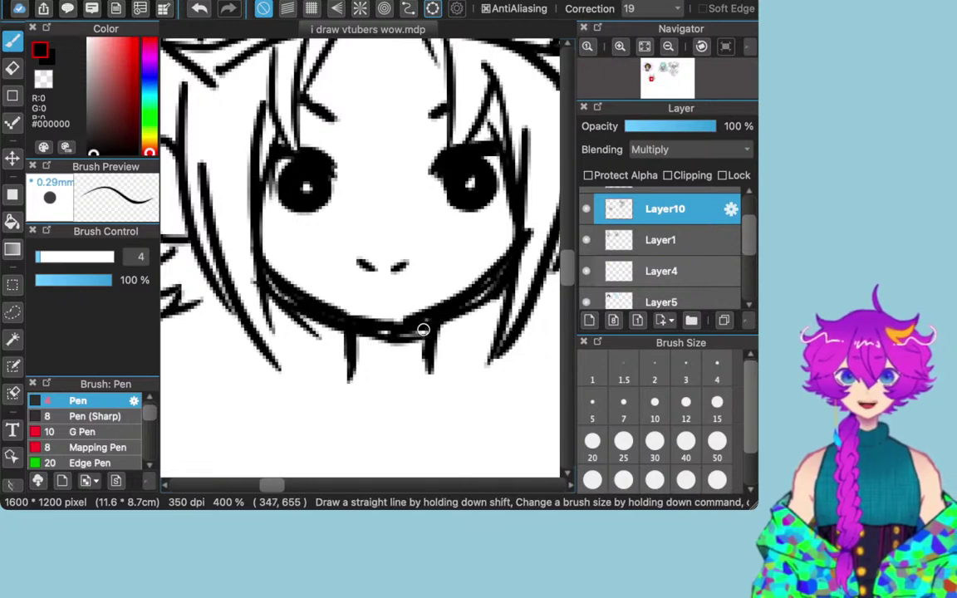
Step: Draw a knotted collar with a short hanging end around the neck and zigzag hair tufts on both sides of it
left_click_drag(338, 331, 350, 366)
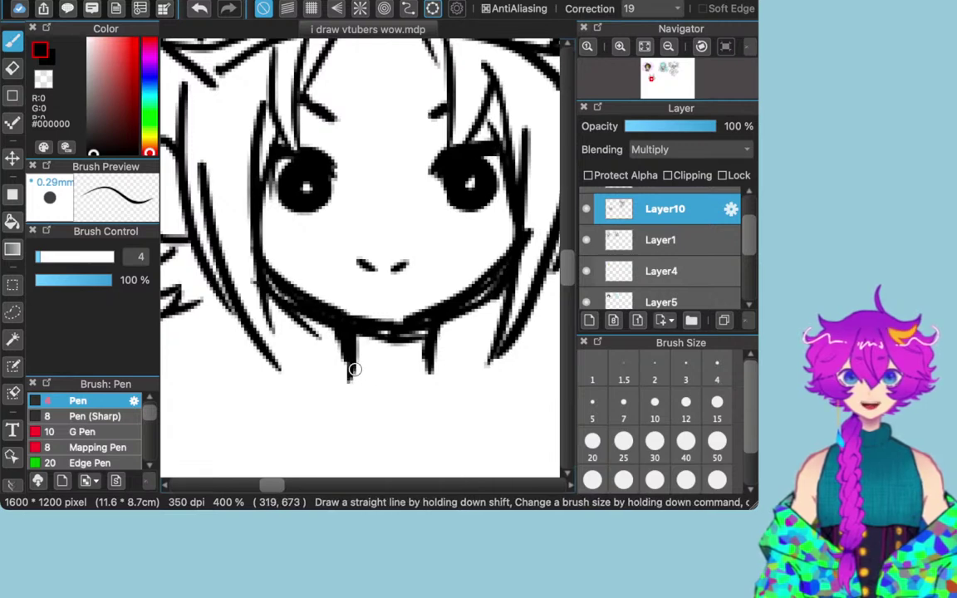
mouse_move(352, 374)
left_mouse_down()
mouse_move(400, 378)
mouse_move(434, 363)
left_mouse_up()
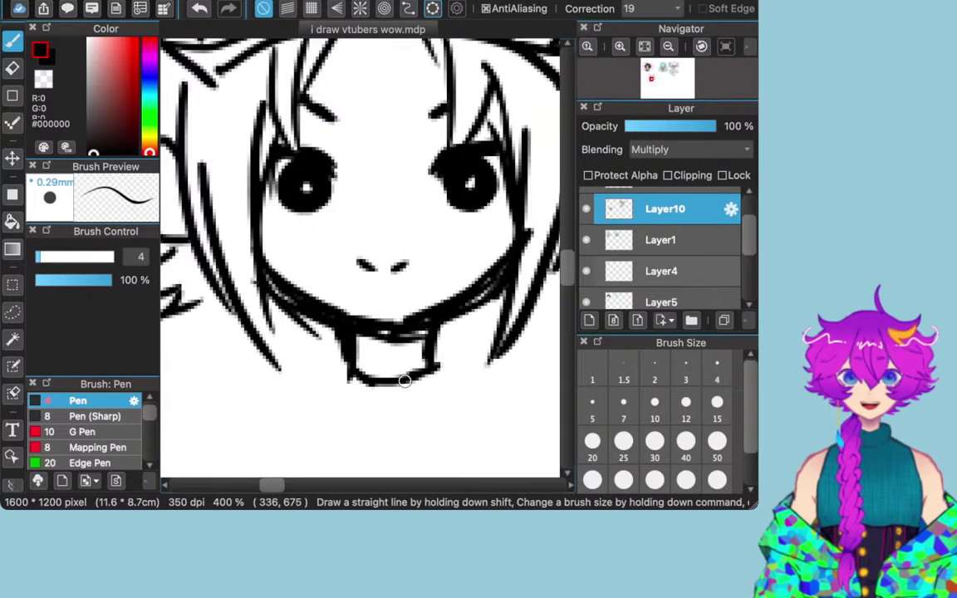
mouse_move(390, 387)
left_mouse_down()
mouse_move(367, 396)
mouse_move(374, 412)
mouse_move(413, 406)
left_mouse_up()
left_click_drag(437, 361, 438, 395)
mouse_move(344, 367)
left_mouse_down()
mouse_move(338, 393)
mouse_move(352, 404)
mouse_move(385, 385)
mouse_move(367, 395)
mouse_move(369, 427)
mouse_move(426, 406)
left_mouse_up()
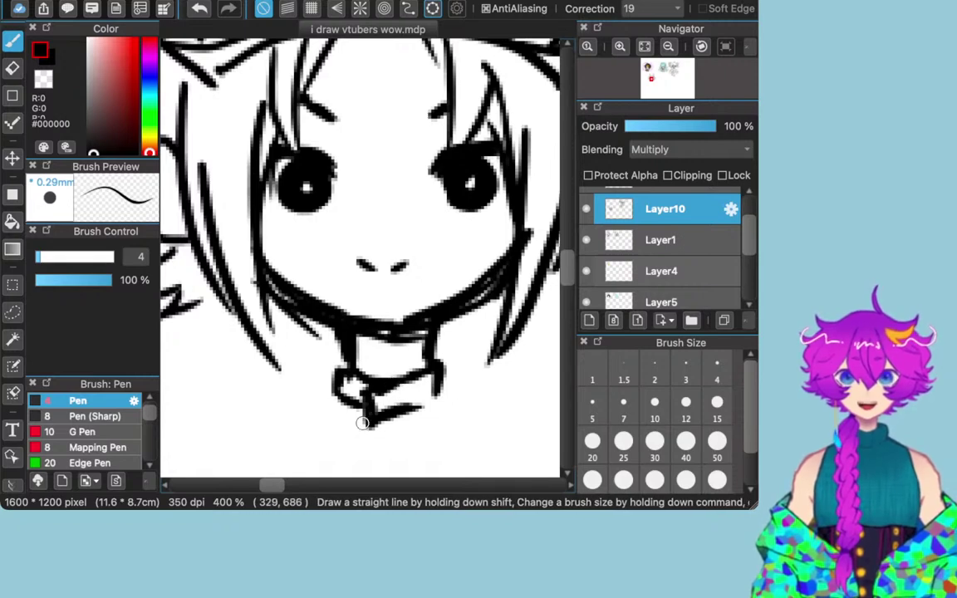
mouse_move(361, 417)
left_mouse_down()
mouse_move(384, 428)
mouse_move(392, 452)
mouse_move(357, 454)
left_mouse_up()
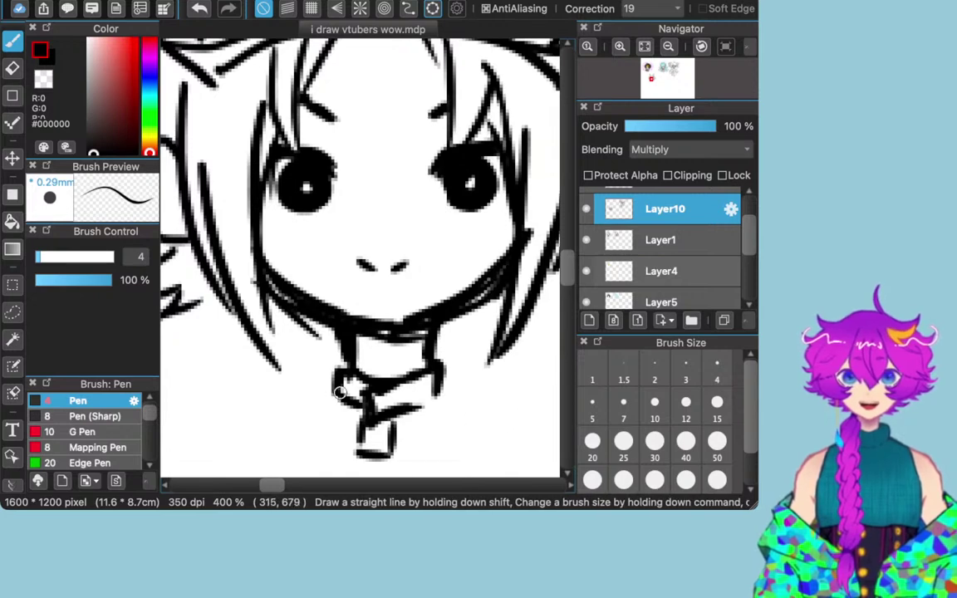
left_click_drag(325, 335, 292, 344)
mouse_move(463, 314)
left_mouse_down()
mouse_move(474, 349)
mouse_move(465, 337)
mouse_move(455, 355)
left_mouse_up()
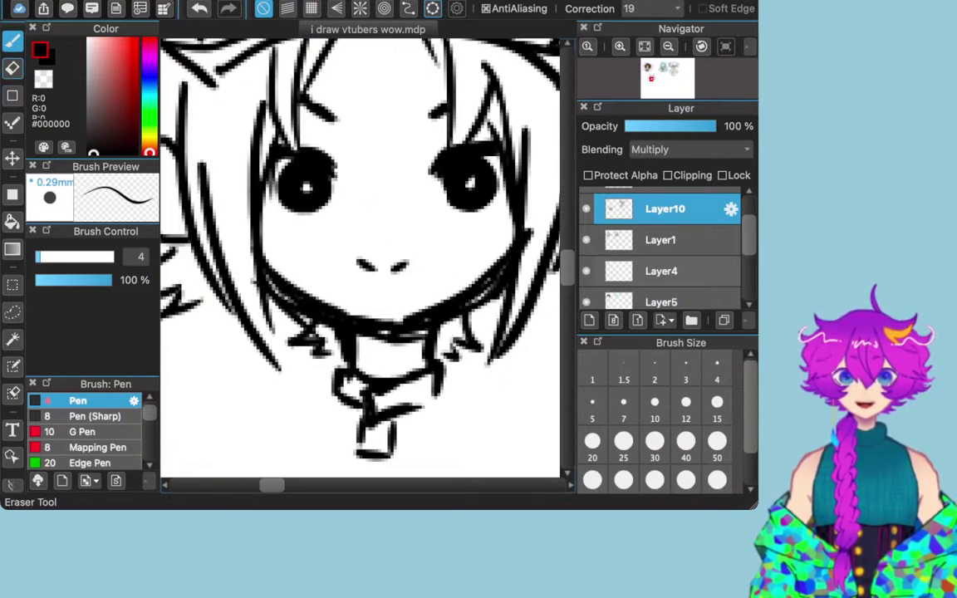
Step: Erase the mouth and replace both eyebrows with short curved strokes that slant inward
left_click(12, 68)
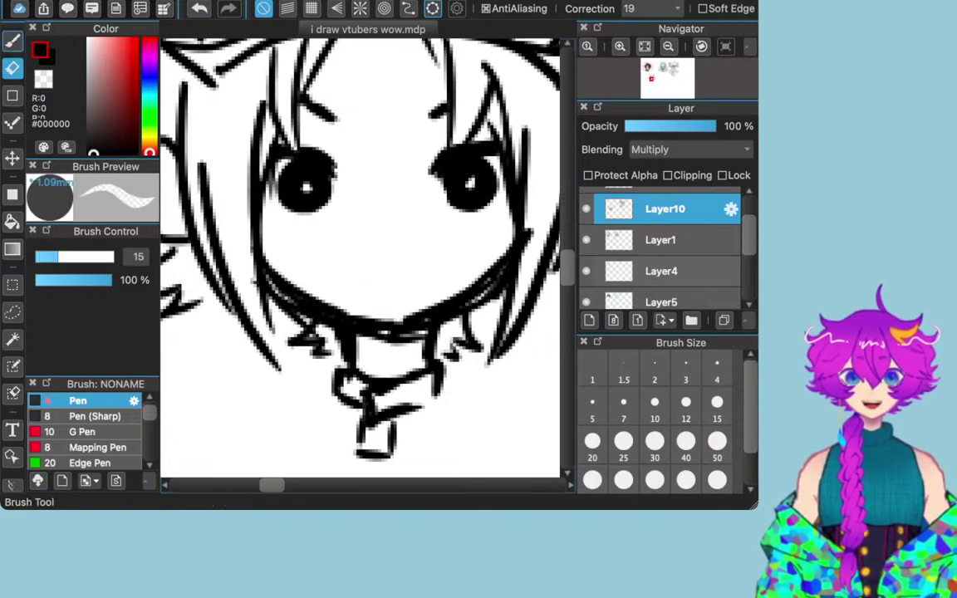
left_click(13, 40)
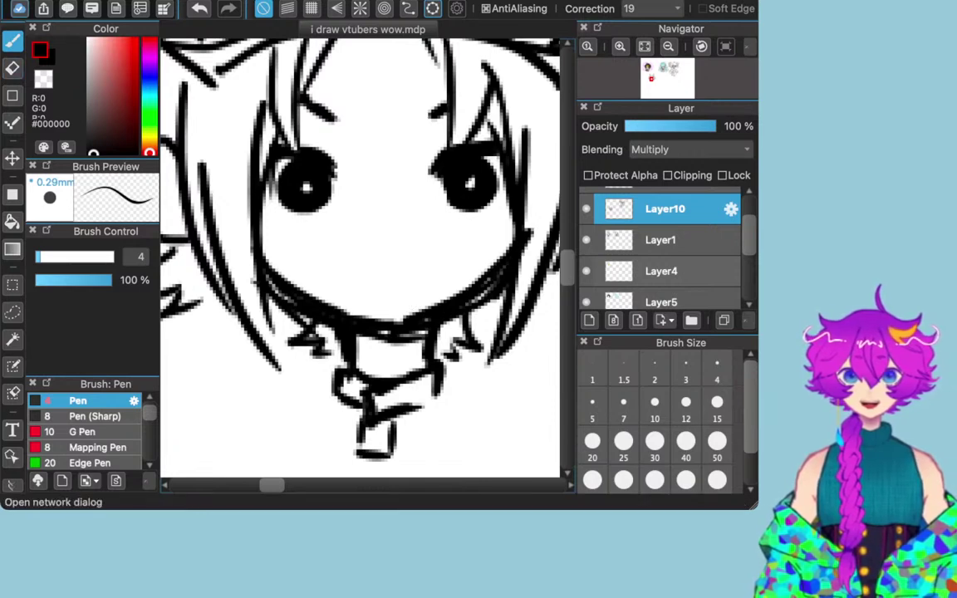
key("e")
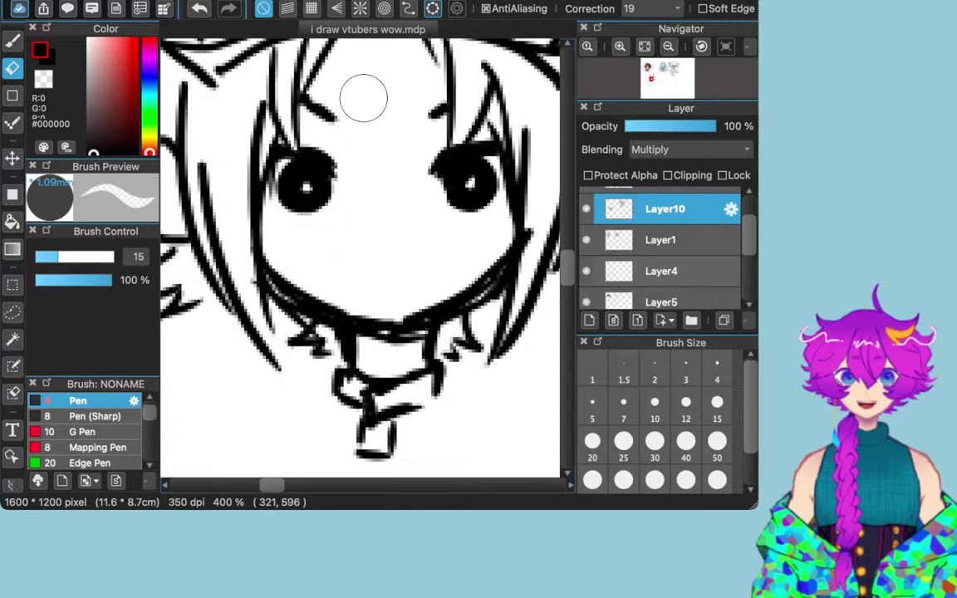
mouse_move(338, 103)
left_mouse_down()
mouse_move(325, 107)
mouse_move(322, 96)
mouse_move(385, 96)
mouse_move(423, 111)
left_mouse_up()
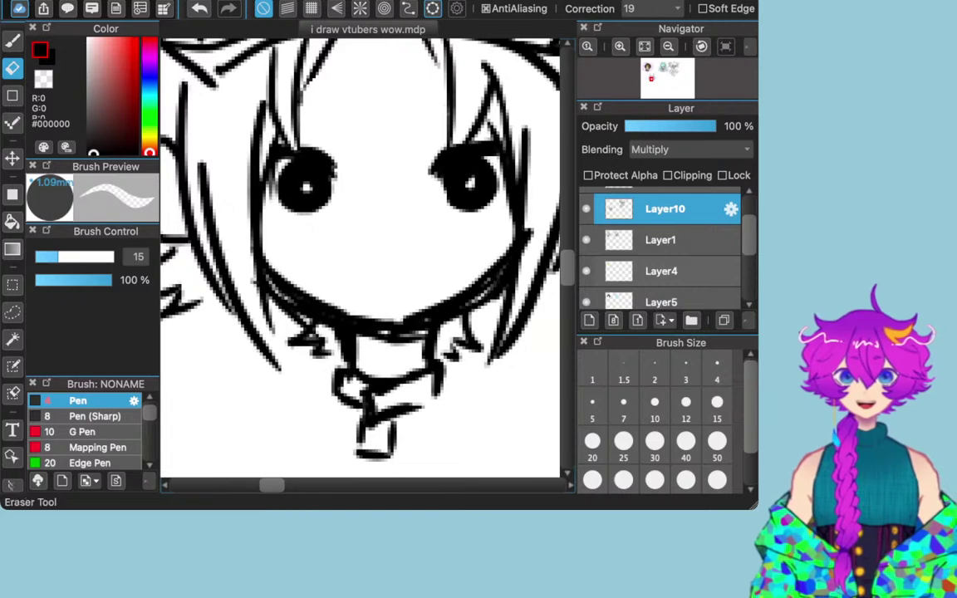
left_click(13, 40)
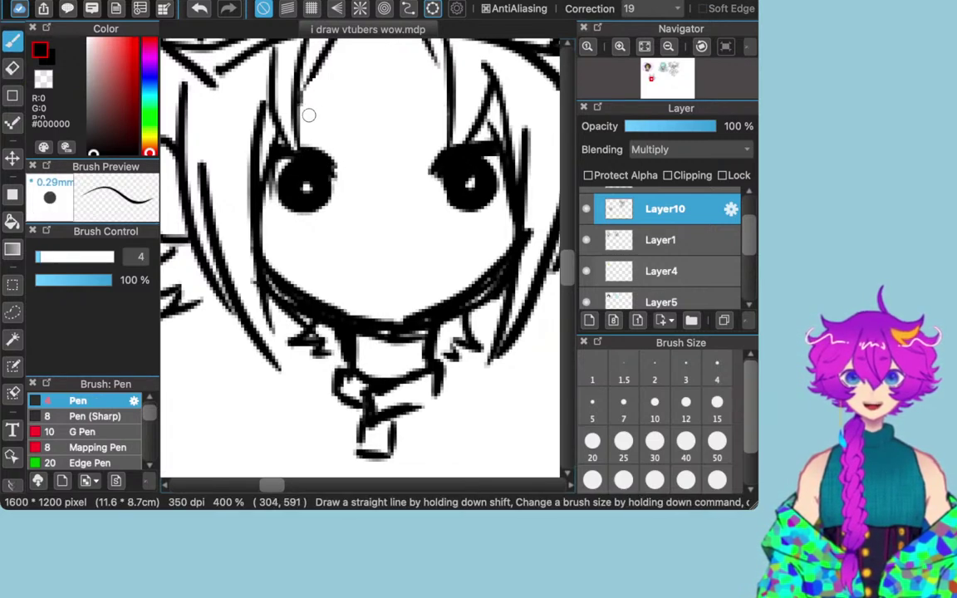
left_click_drag(299, 104, 339, 124)
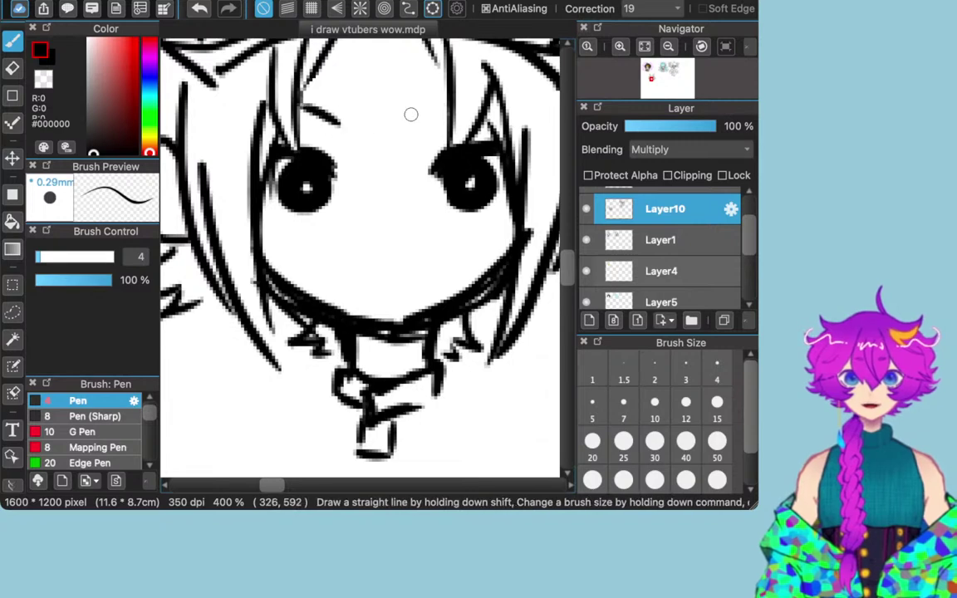
left_click_drag(445, 107, 426, 121)
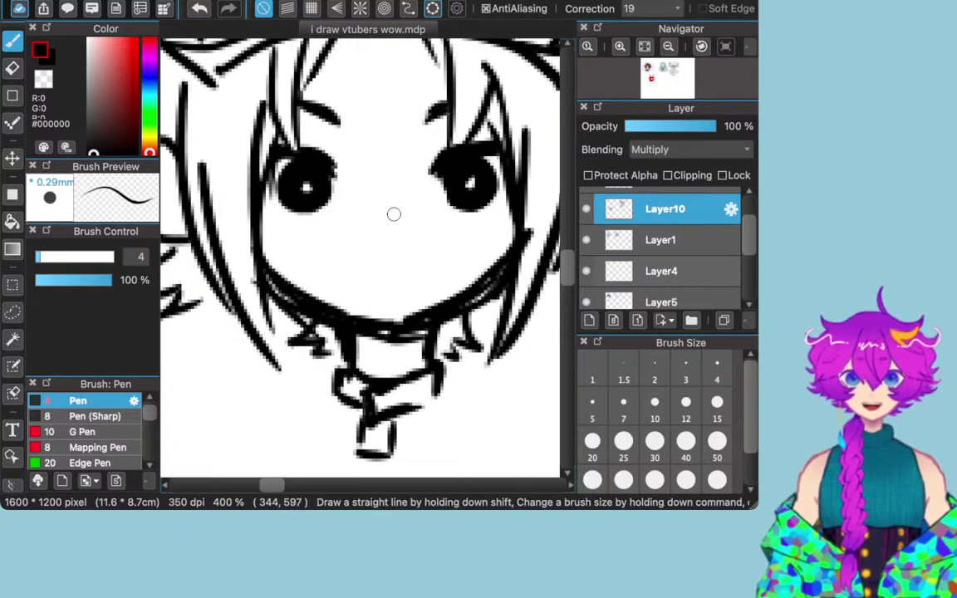
Step: Fill the shadow under the chin with solid black and draw a small open triangular mouth
mouse_move(336, 314)
left_mouse_down()
mouse_move(421, 355)
mouse_move(437, 310)
left_mouse_up()
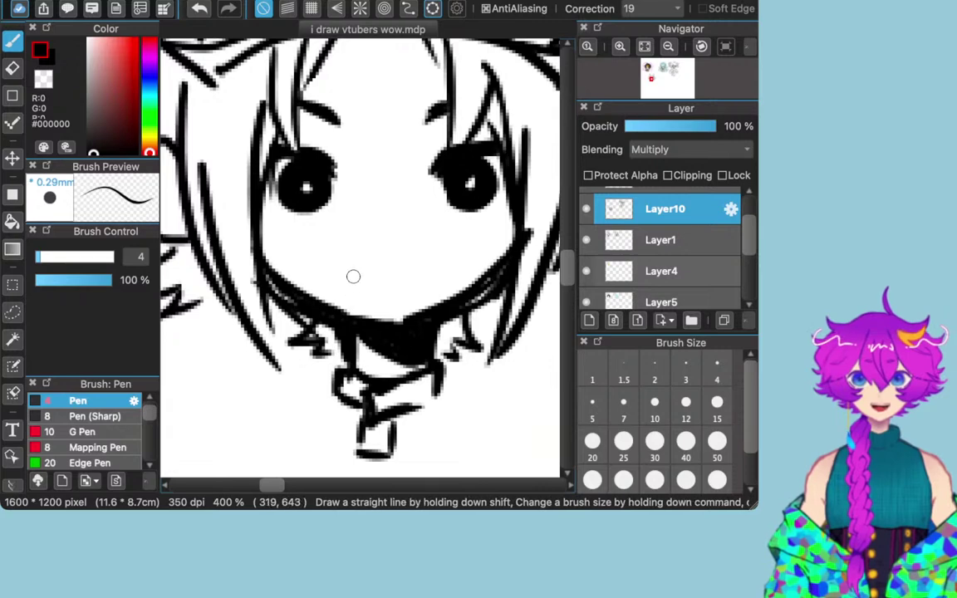
left_click_drag(349, 272, 410, 274)
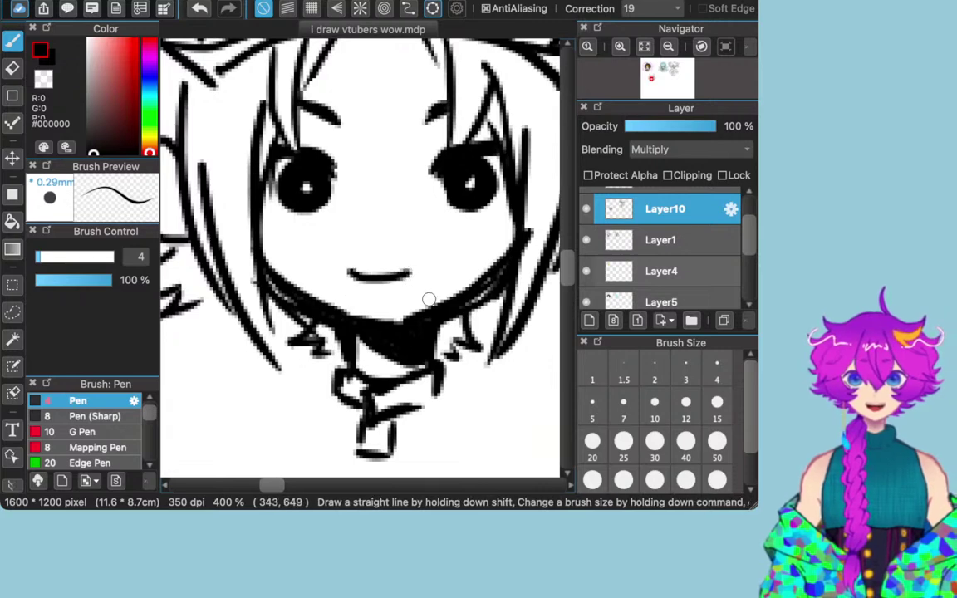
key("super+z")
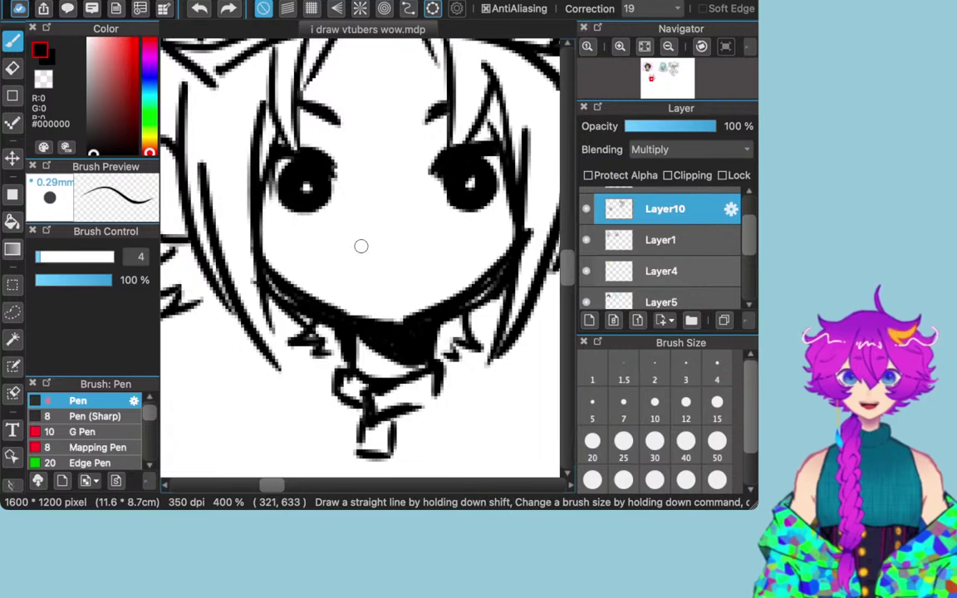
left_click_drag(363, 243, 408, 250)
key("super+z")
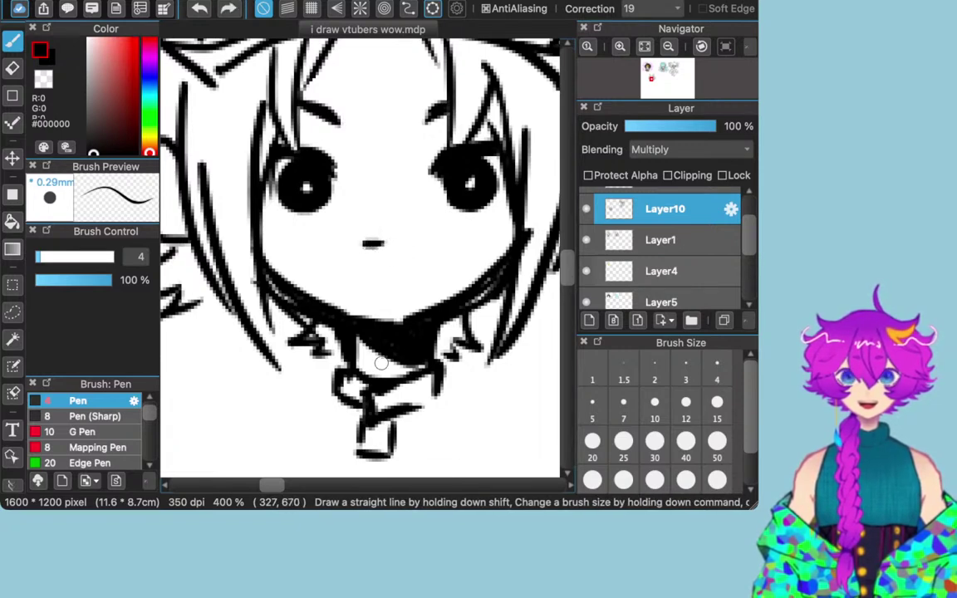
mouse_move(353, 241)
left_mouse_down()
mouse_move(407, 247)
mouse_move(378, 280)
mouse_move(362, 266)
mouse_move(367, 285)
left_mouse_up()
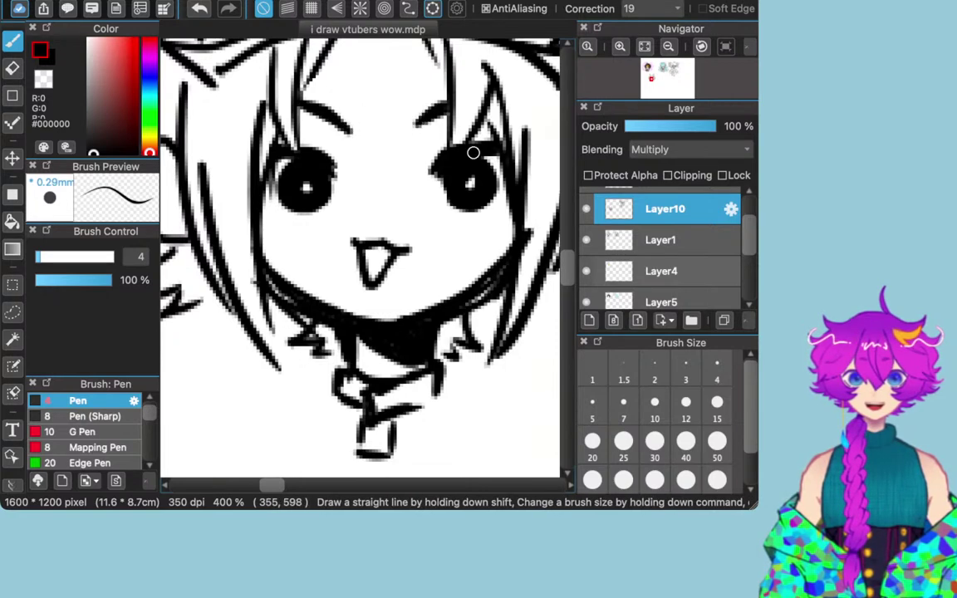
scroll(460, 190, "down", 1)
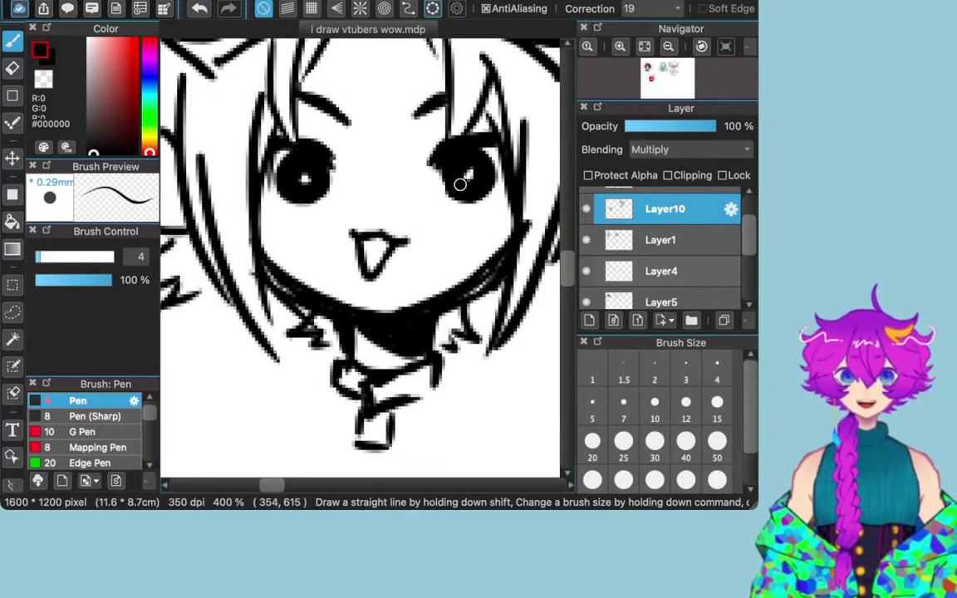
scroll(461, 184, "down", 3)
scroll(359, 258, "down", 10)
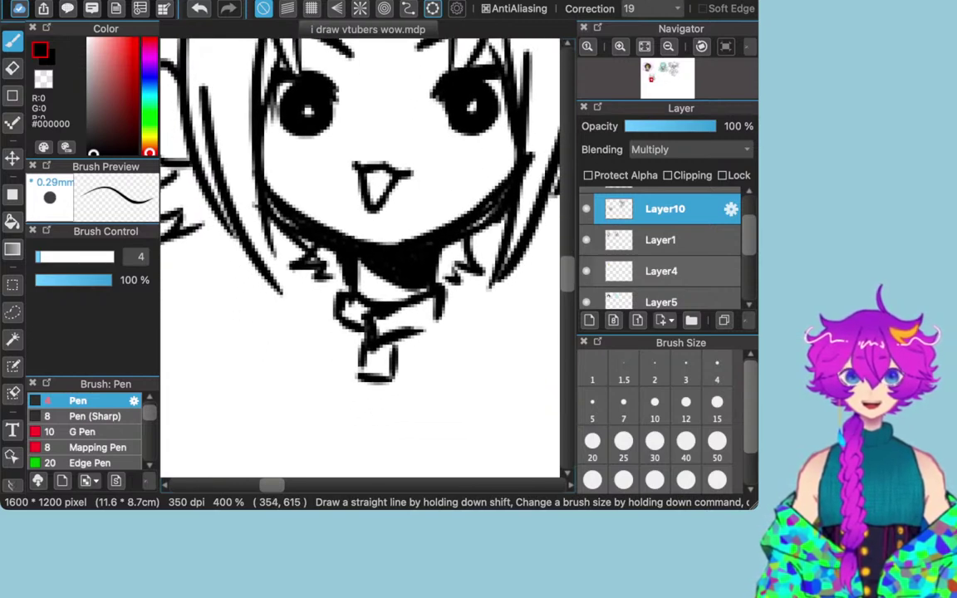
mouse_move(349, 243)
left_mouse_down()
mouse_move(288, 264)
mouse_move(311, 333)
mouse_move(342, 384)
left_mouse_up()
mouse_move(446, 246)
left_mouse_down()
mouse_move(493, 301)
mouse_move(389, 403)
left_mouse_up()
left_click_drag(314, 352, 388, 410)
scroll(400, 401, "down", 2)
scroll(399, 401, "down", 3)
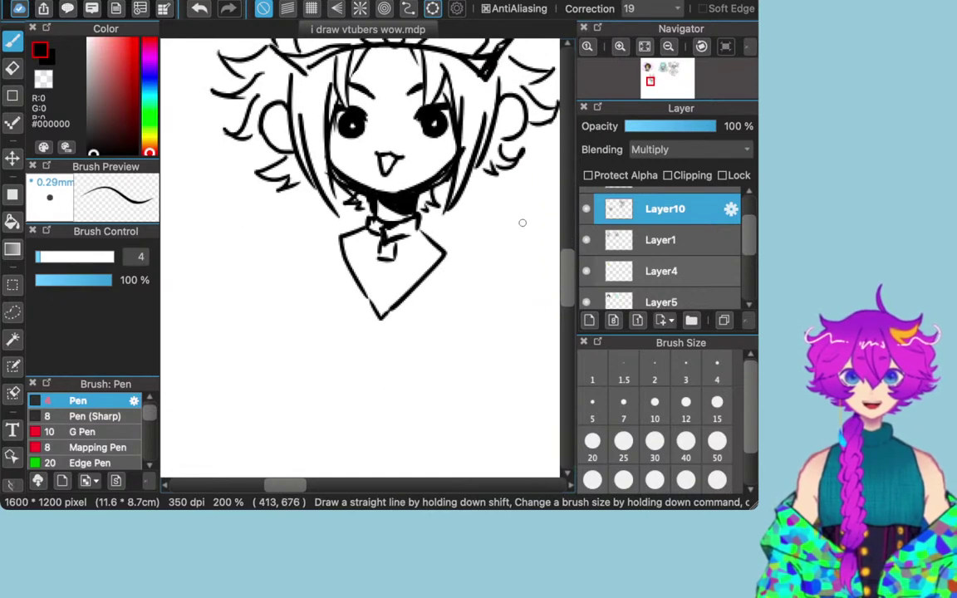
key("super+z")
key("super+z")
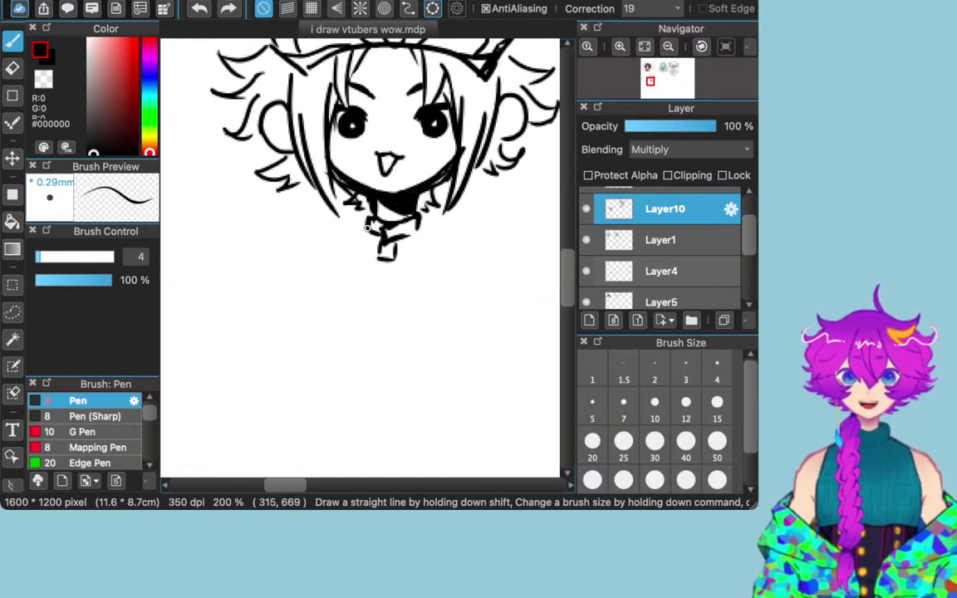
Step: Draw a narrow V-shaped neckline below the collar, with short shoulder strokes running into its upper ends
mouse_move(347, 233)
left_mouse_down()
mouse_move(429, 242)
mouse_move(385, 306)
left_mouse_up()
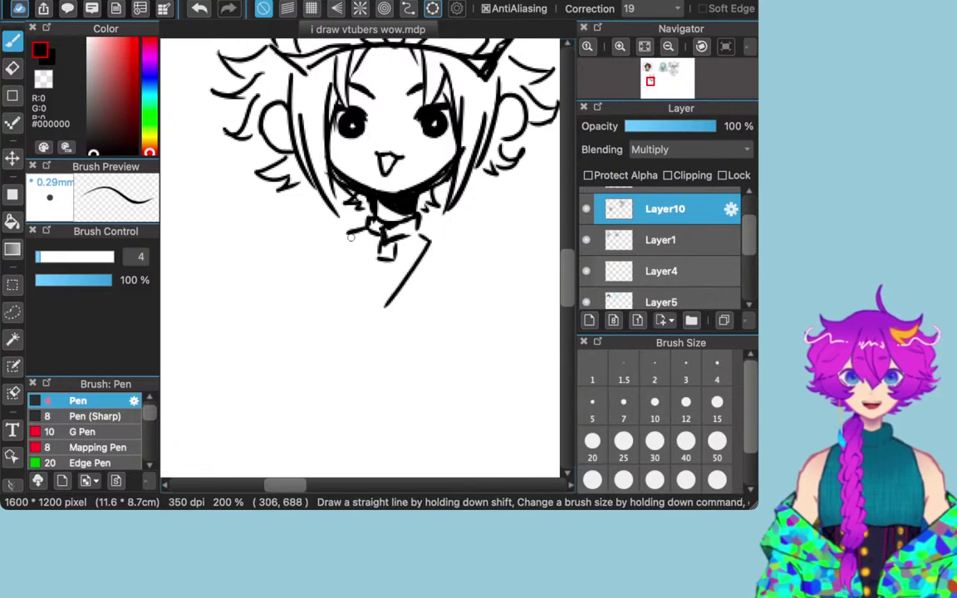
left_click_drag(348, 235, 380, 304)
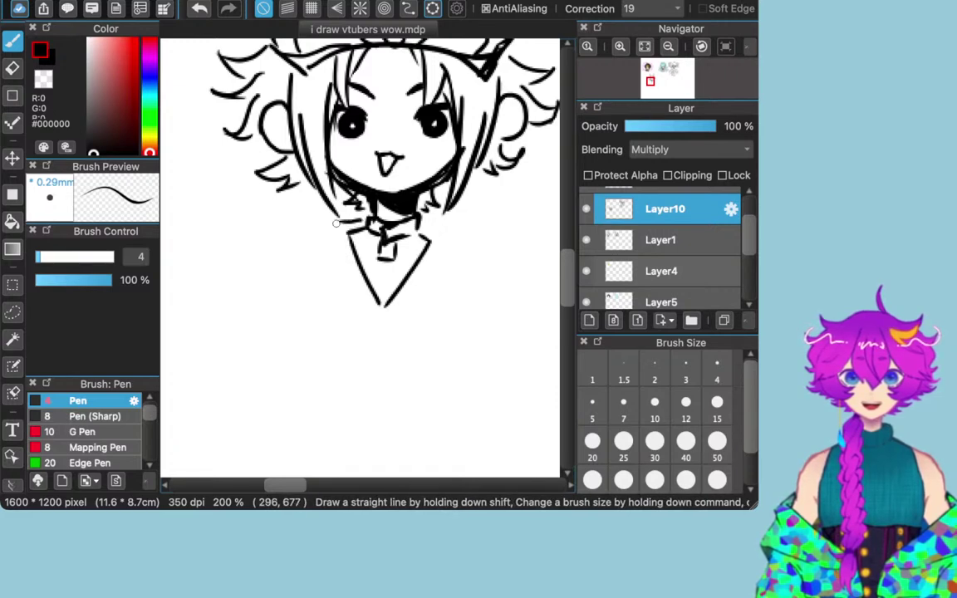
left_click_drag(313, 247, 326, 273)
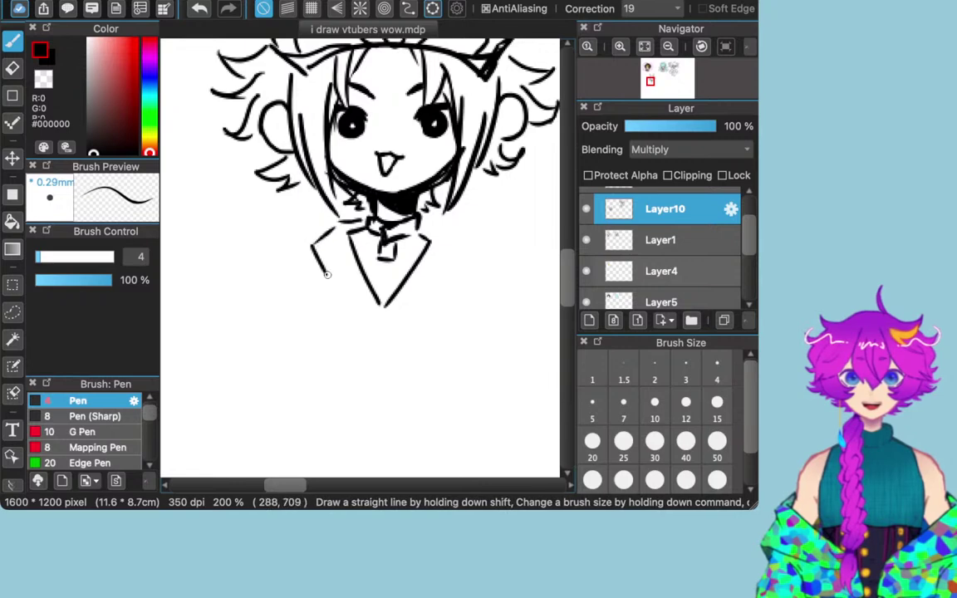
key("super+z")
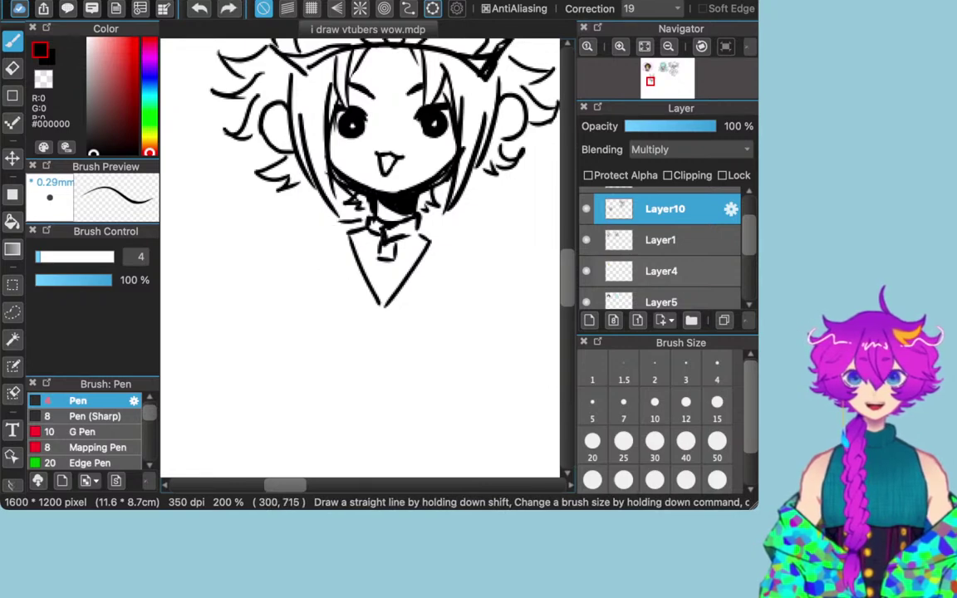
key("super+z")
mouse_move(420, 230)
left_mouse_down()
mouse_move(456, 271)
mouse_move(427, 281)
mouse_move(424, 310)
mouse_move(373, 336)
left_mouse_up()
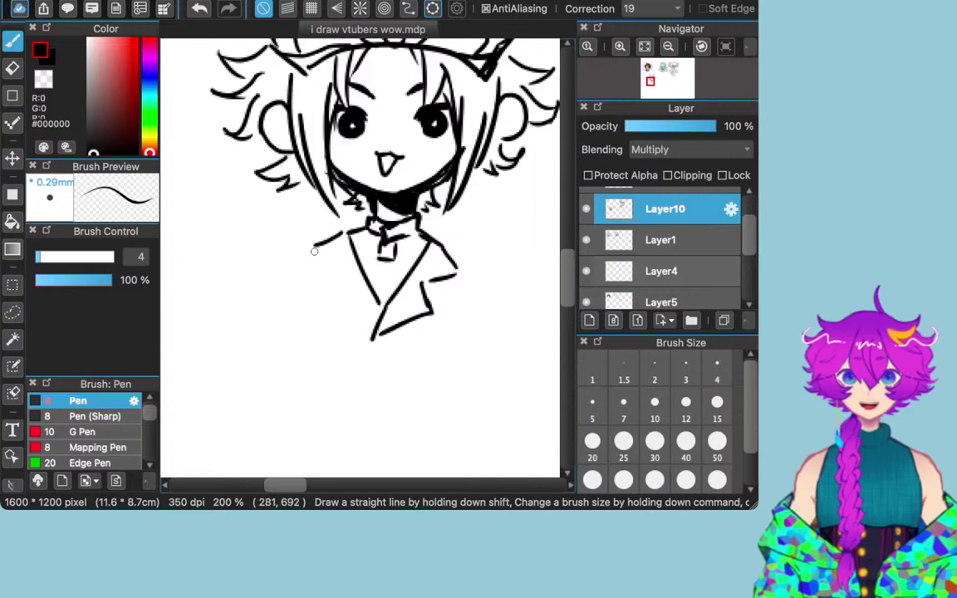
left_click_drag(317, 249, 340, 277)
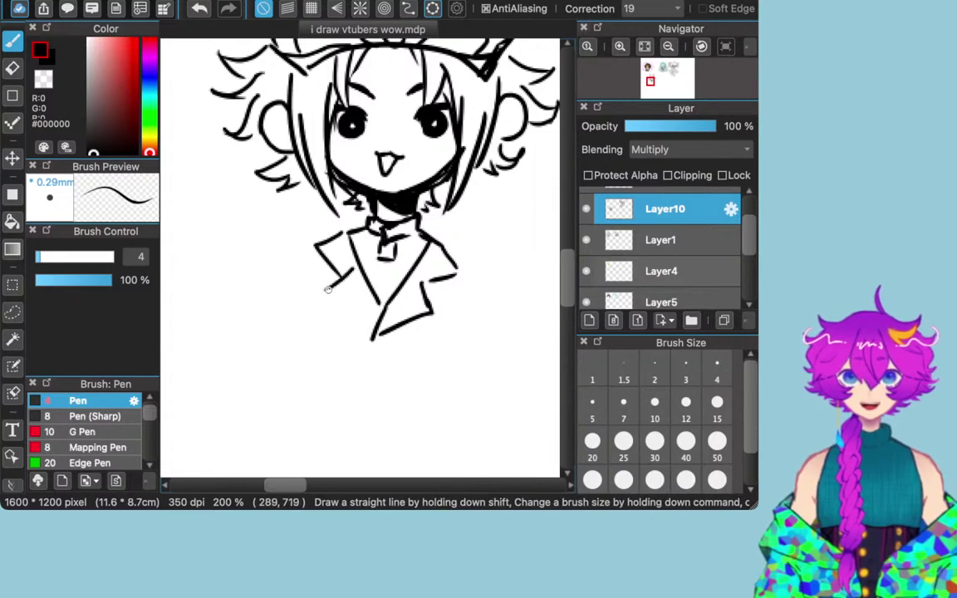
left_click_drag(325, 291, 359, 322)
key("super+z")
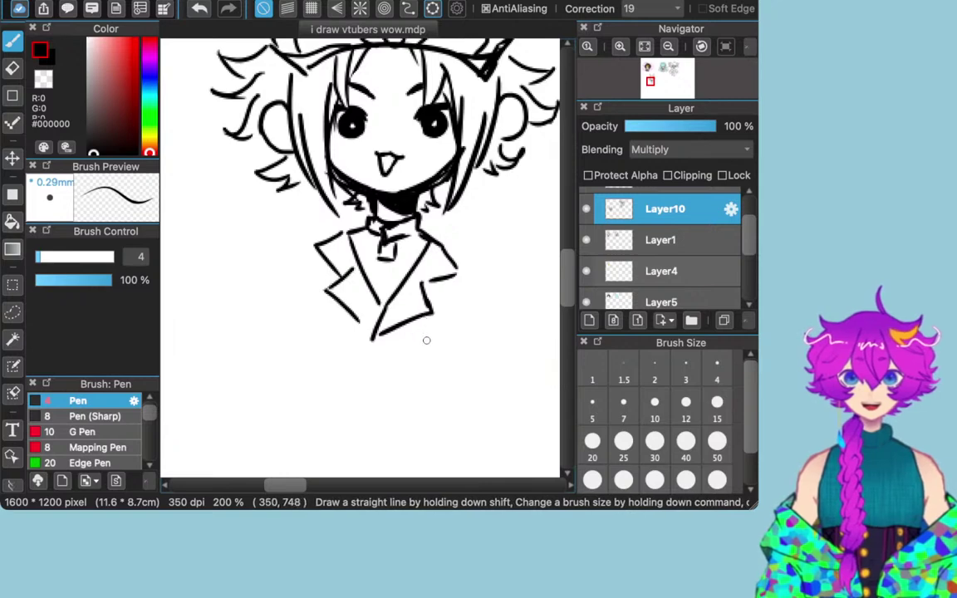
key("super+z")
key("super+z")
key("super+z")
key("super+z")
key("super+z")
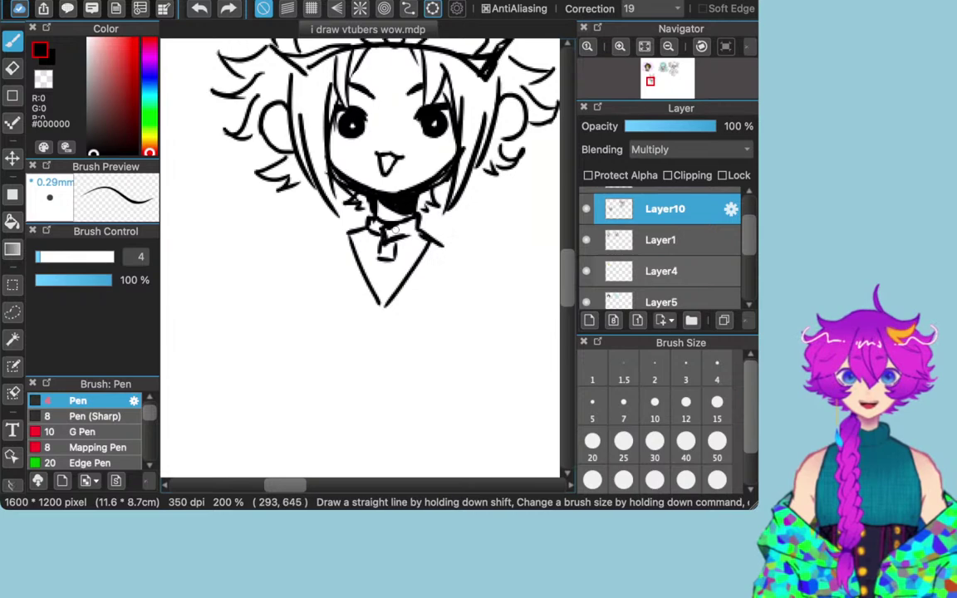
Step: Draw pointed, notched jacket lapels on both sides of the V-shaped neckline
mouse_move(349, 232)
left_mouse_down()
mouse_move(345, 266)
mouse_move(332, 283)
mouse_move(381, 313)
left_mouse_up()
mouse_move(431, 245)
left_mouse_down()
mouse_move(422, 278)
mouse_move(434, 285)
mouse_move(394, 311)
left_mouse_up()
scroll(473, 277, "down", 2)
mouse_move(491, 305)
left_mouse_down()
mouse_move(426, 347)
mouse_move(408, 372)
mouse_move(438, 359)
left_mouse_up()
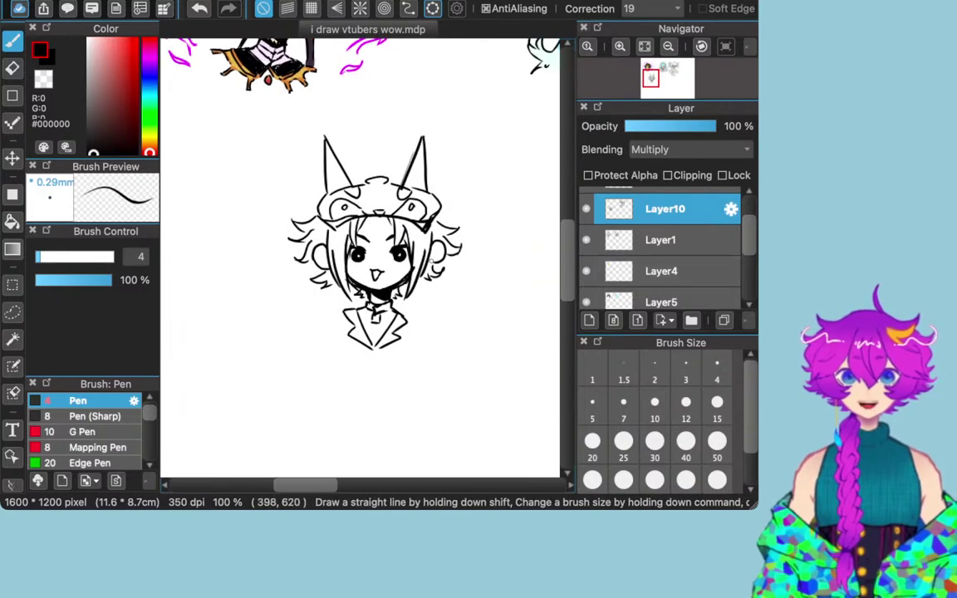
Step: Fill the narrow gaps between the hood's lower edge and the side hair with solid black on both sides
scroll(431, 260, "up", 3)
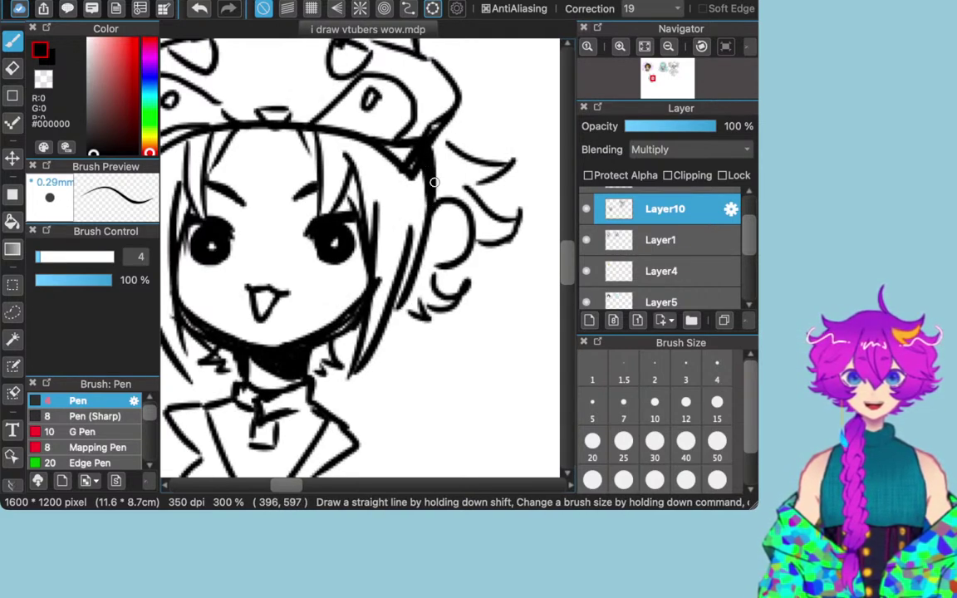
scroll(453, 249, "left", 6)
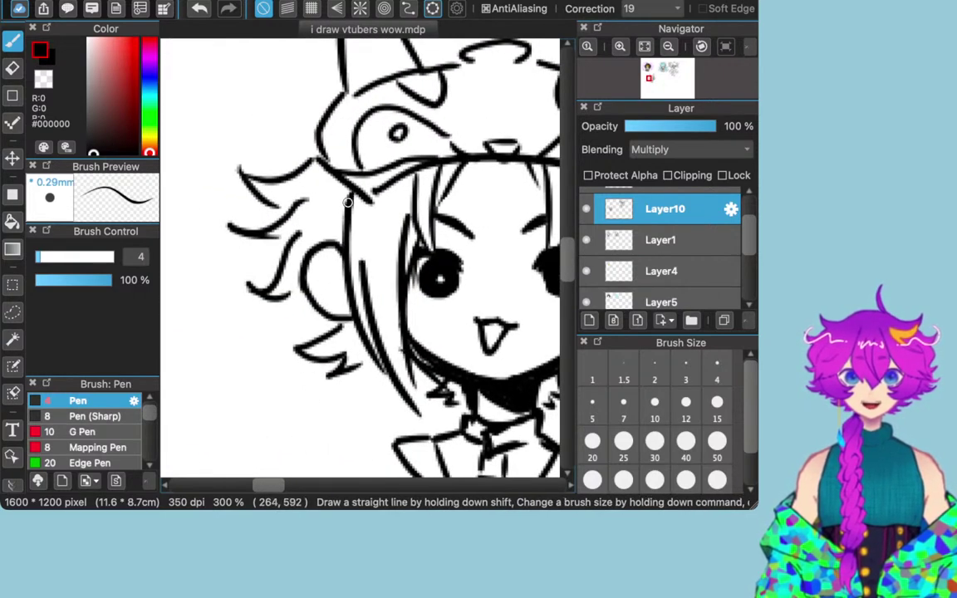
mouse_move(347, 181)
left_mouse_down()
mouse_move(343, 242)
mouse_move(348, 190)
mouse_move(340, 197)
mouse_move(343, 220)
mouse_move(354, 195)
mouse_move(345, 192)
mouse_move(354, 198)
left_mouse_up()
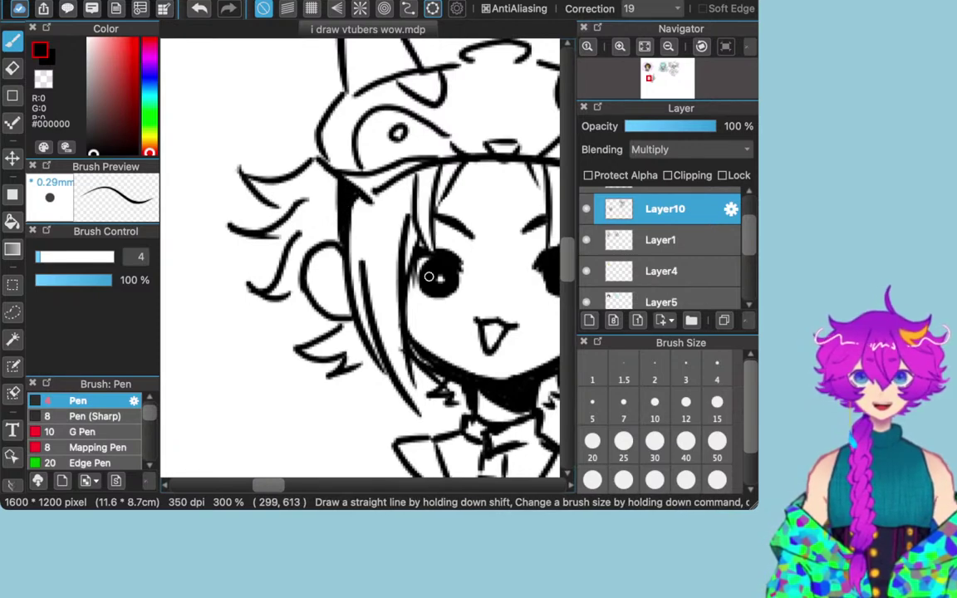
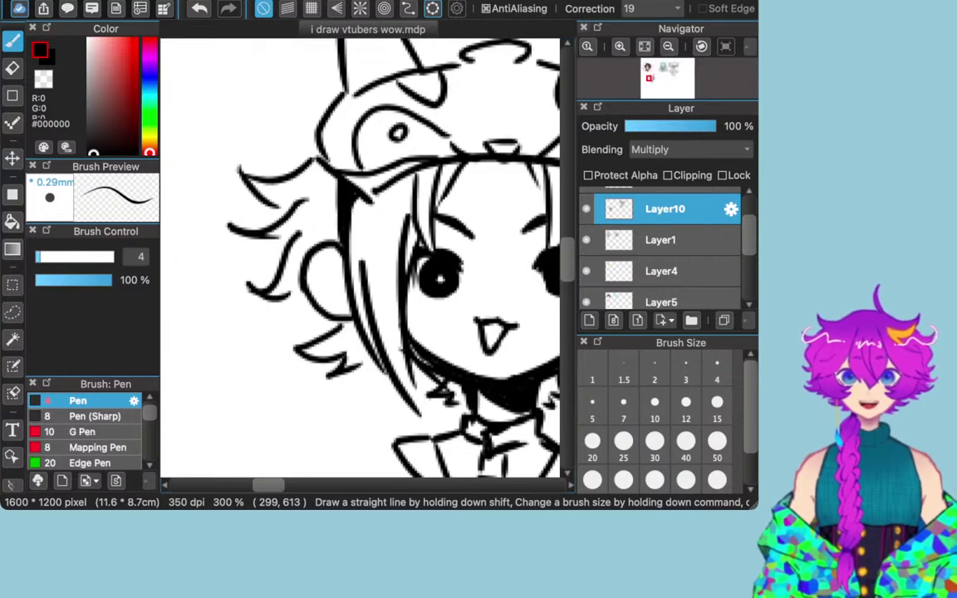
left_click_drag(428, 392, 550, 409)
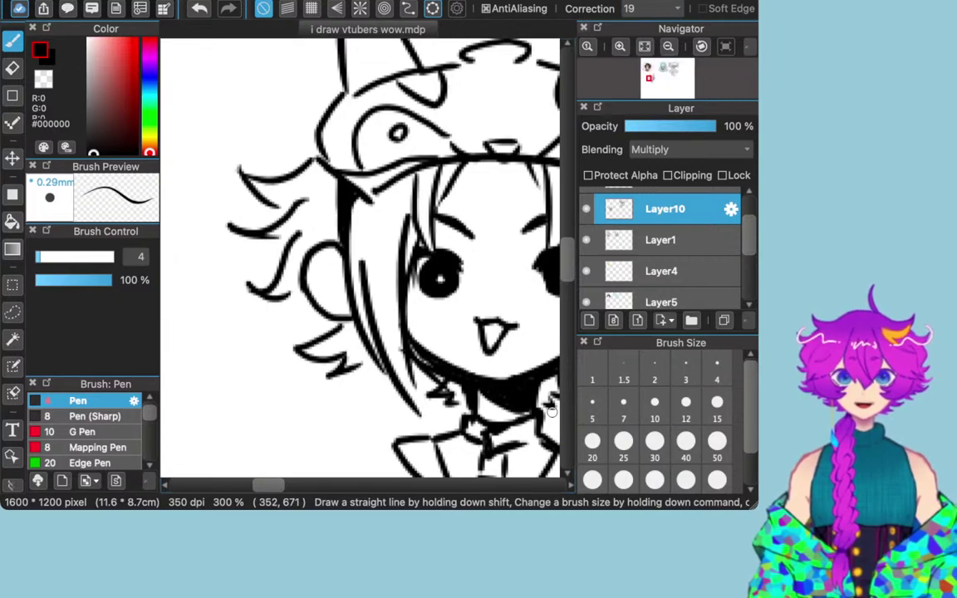
Step: Draw short blush strokes on both cheeks, just under the eyes, of the character with twin hair buns
scroll(552, 412, "down", 1)
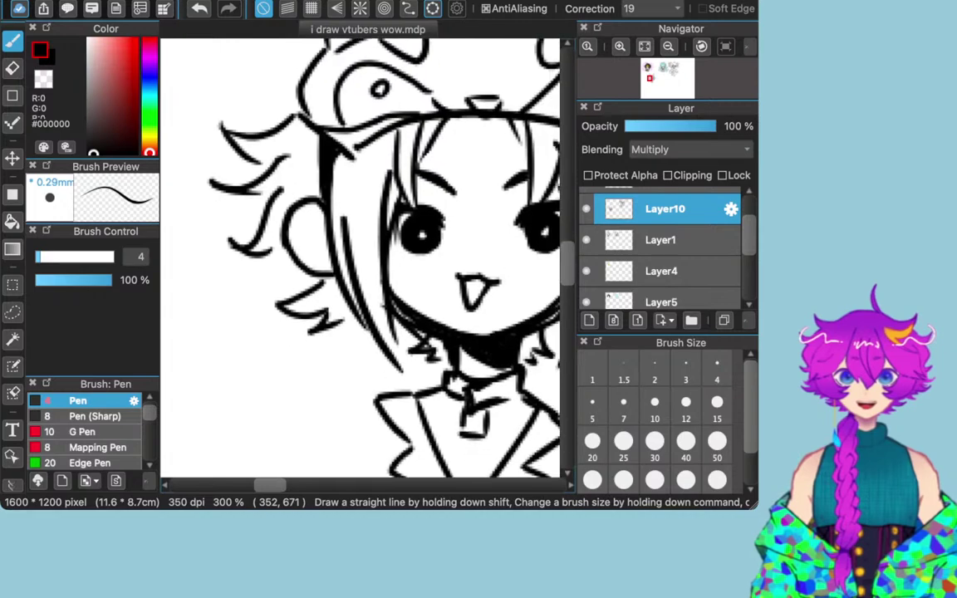
scroll(552, 412, "right", 7)
scroll(552, 412, "up", 5)
scroll(552, 412, "up", 5)
scroll(552, 412, "right", 9)
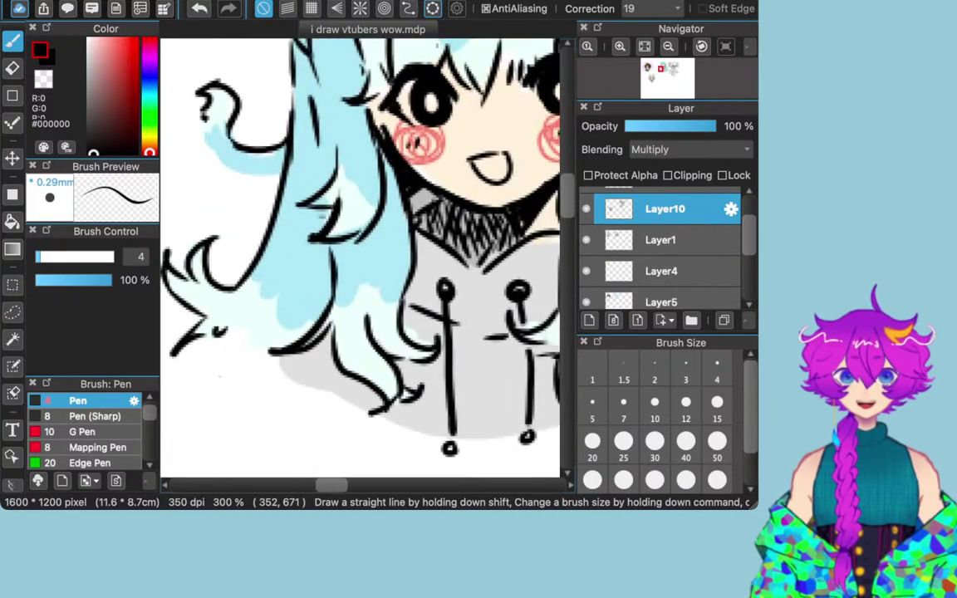
scroll(359, 258, "right", 5)
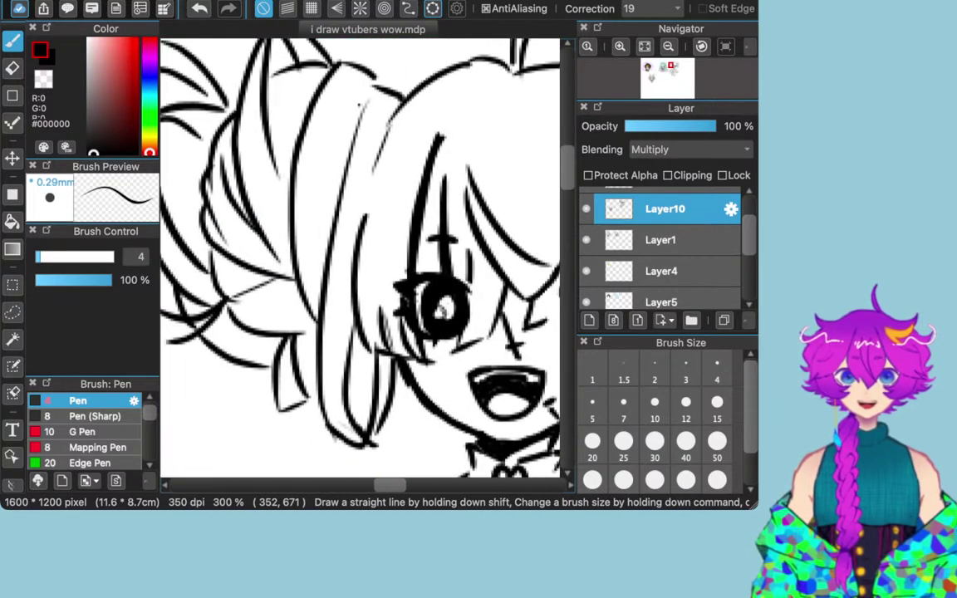
scroll(360, 258, "down", 2)
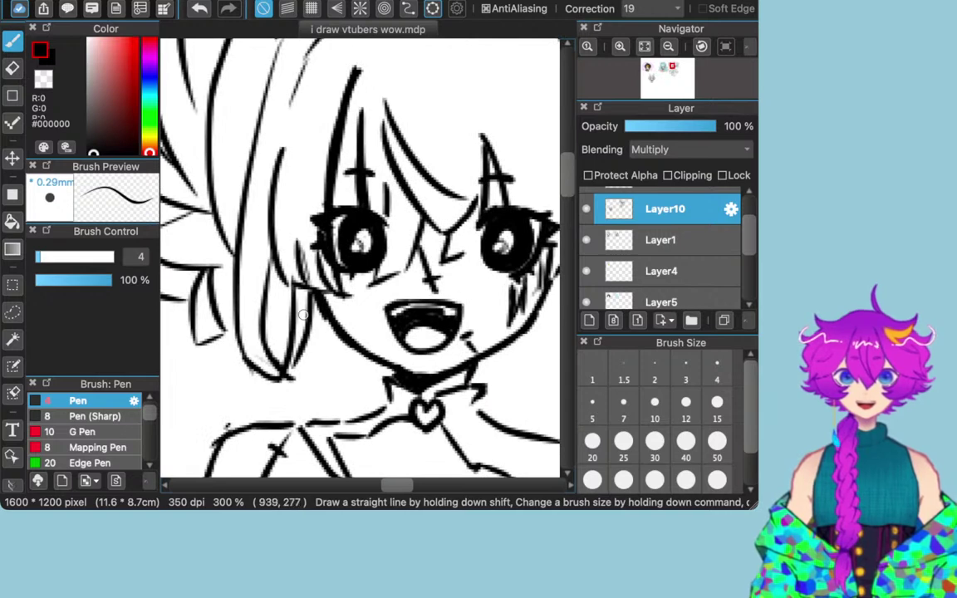
left_click_drag(355, 283, 363, 297)
left_click_drag(489, 284, 500, 293)
Step: Draw a pair of short slanted blush strokes under each eye of the character in the animal-head hood
left_click_drag(671, 67, 650, 78)
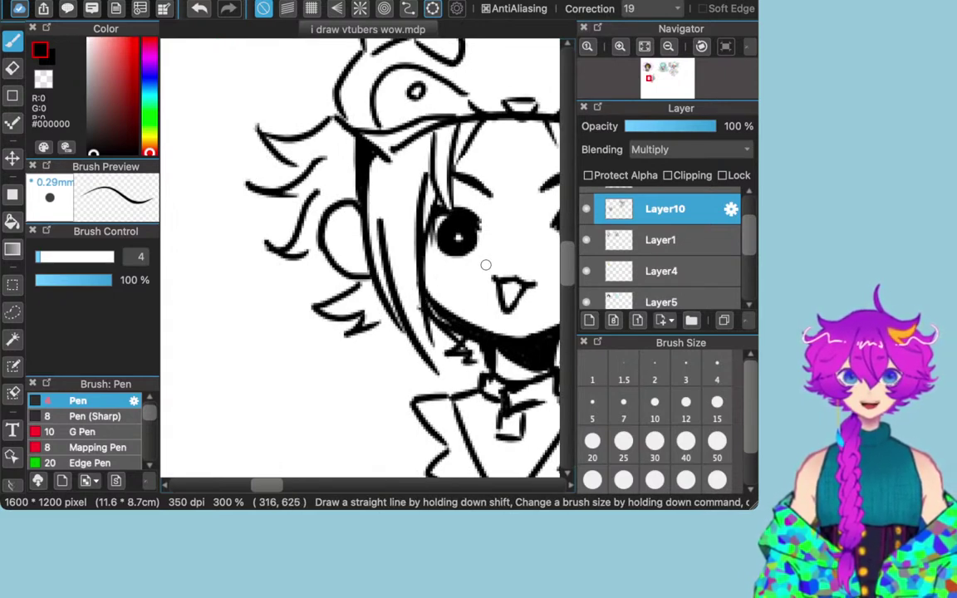
scroll(487, 265, "right", 3)
scroll(361, 257, "right", 3)
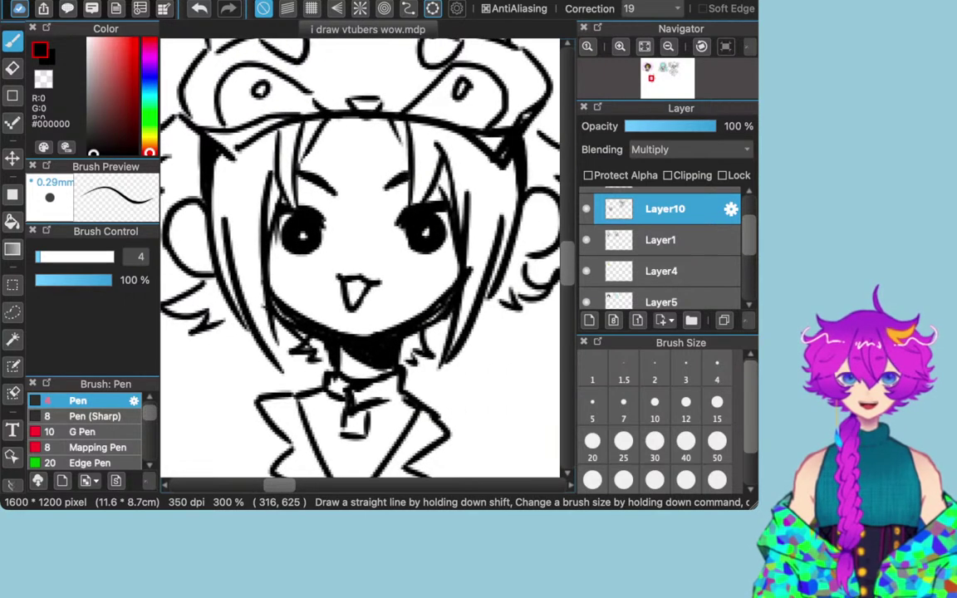
mouse_move(280, 260)
left_mouse_down()
mouse_move(276, 273)
mouse_move(287, 273)
left_mouse_up()
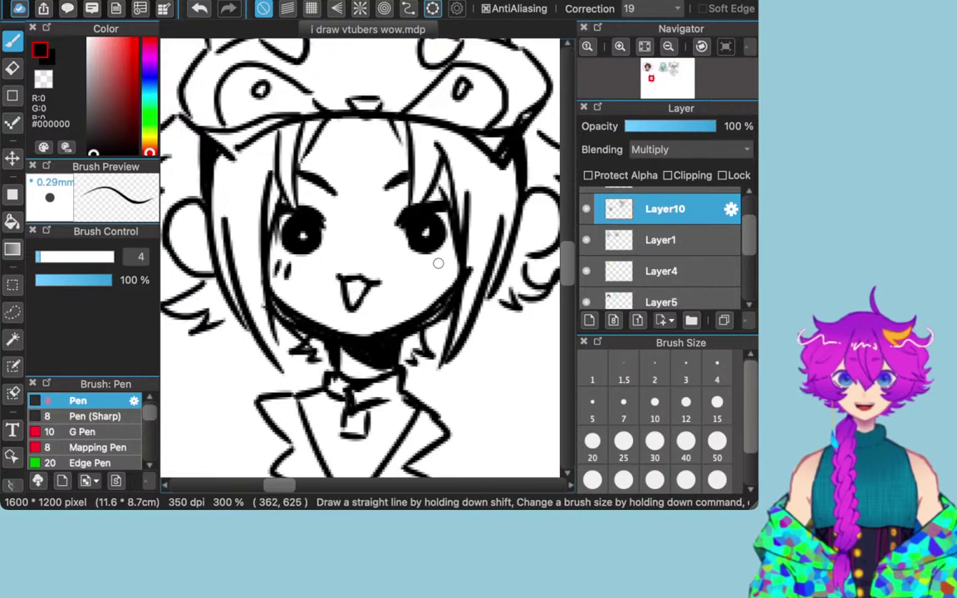
left_click_drag(442, 259, 438, 271)
left_click_drag(453, 257, 450, 268)
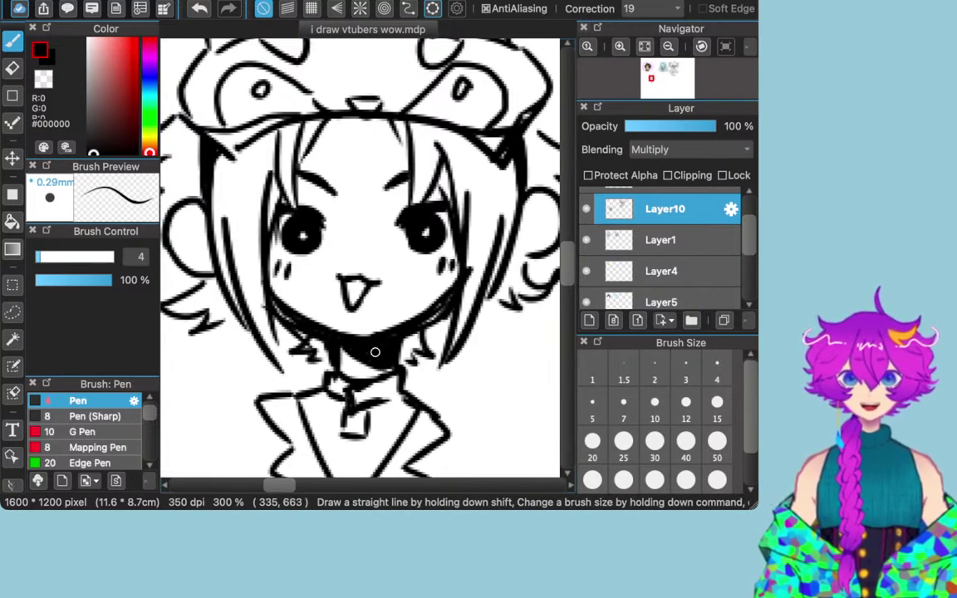
Step: Review the whole hooded sketch and compare it with the other characters on the sheet
scroll(374, 352, "up", 3)
scroll(375, 352, "down", 1)
scroll(368, 360, "down", 1)
scroll(368, 361, "down", 1)
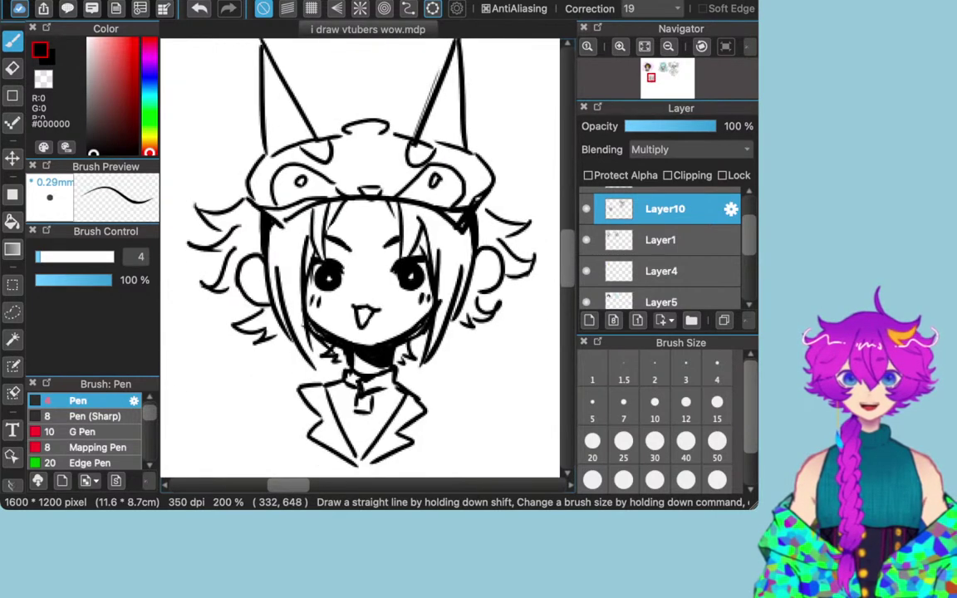
scroll(368, 361, "down", 2)
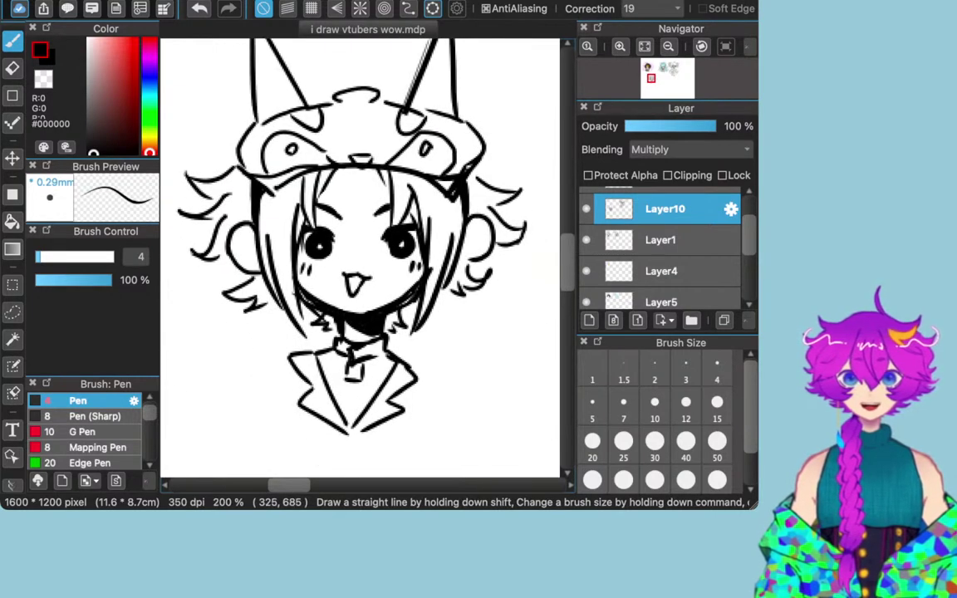
scroll(352, 359, "down", 2)
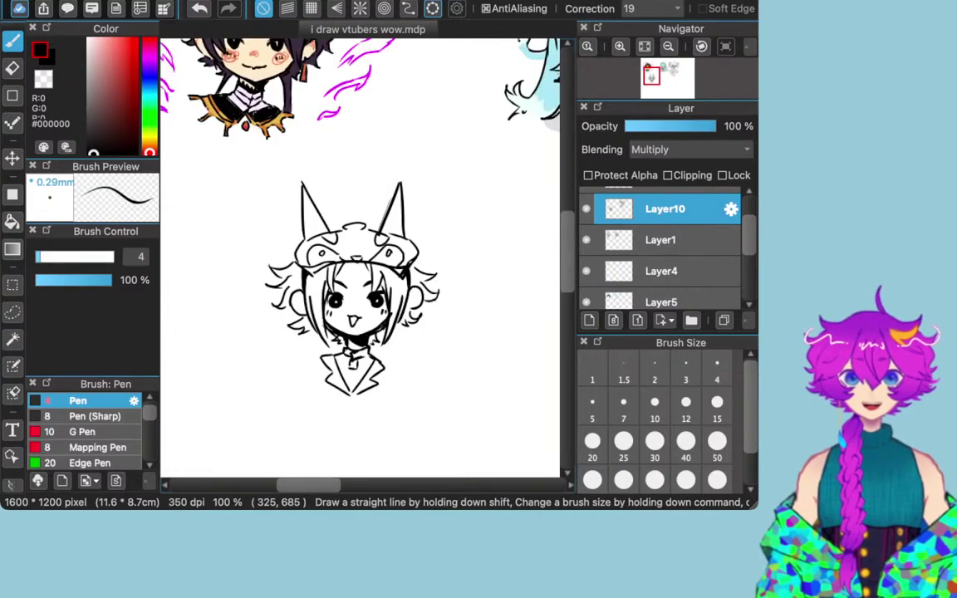
scroll(352, 359, "right", 10)
scroll(351, 358, "up", 4)
scroll(351, 359, "left", 10)
scroll(351, 359, "down", 4)
scroll(360, 258, "left", 1)
scroll(359, 257, "right", 5)
scroll(360, 258, "up", 2)
scroll(360, 257, "left", 5)
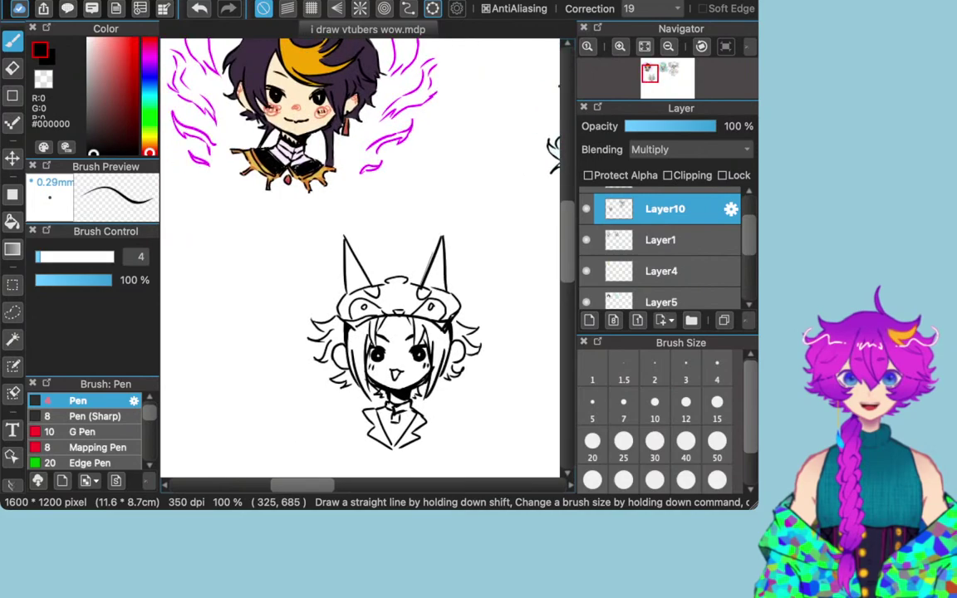
scroll(360, 257, "right", 8)
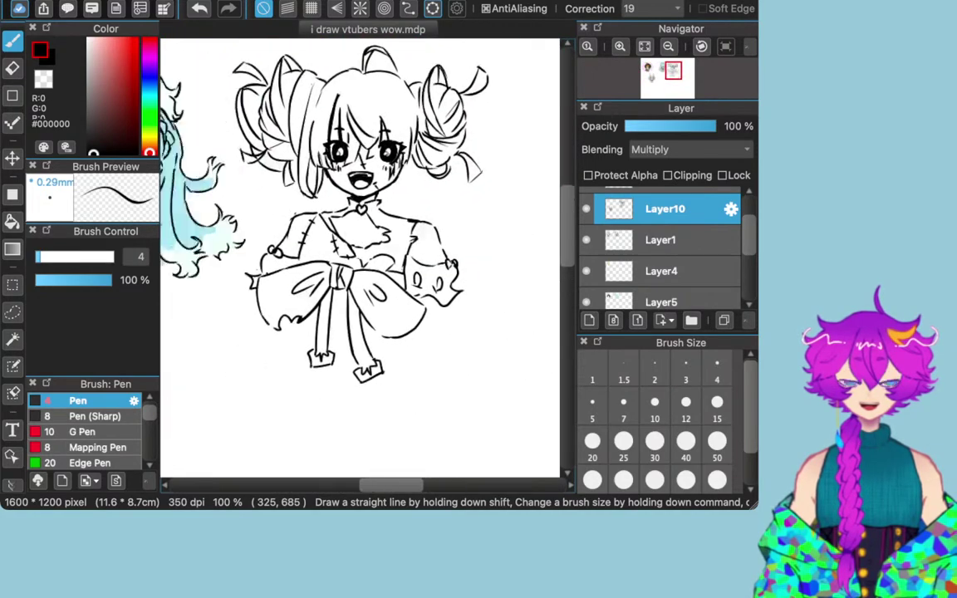
scroll(360, 258, "left", 8)
scroll(360, 258, "down", 2)
scroll(360, 258, "right", 8)
scroll(360, 258, "up", 2)
scroll(359, 258, "down", 2)
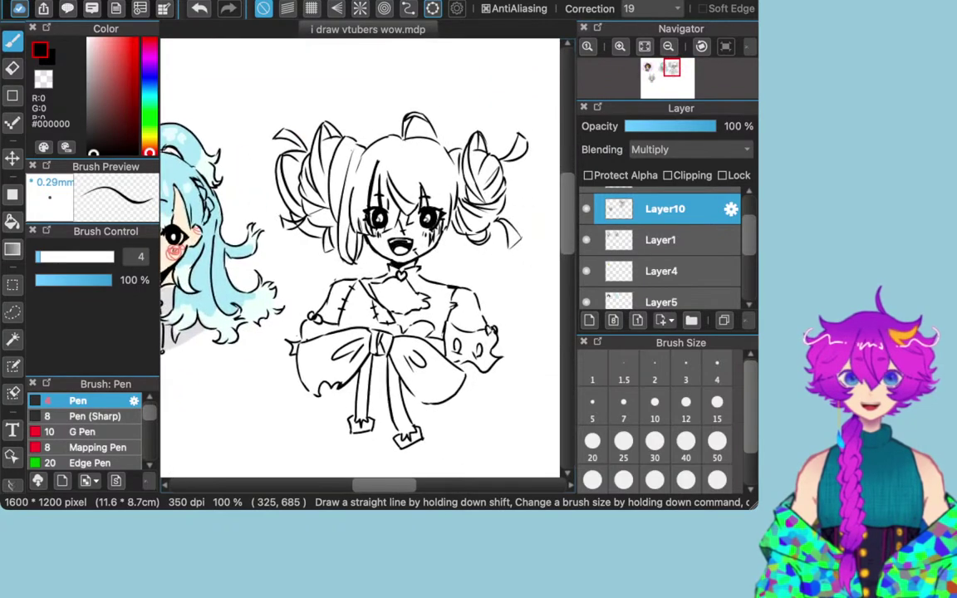
left_click(750, 46)
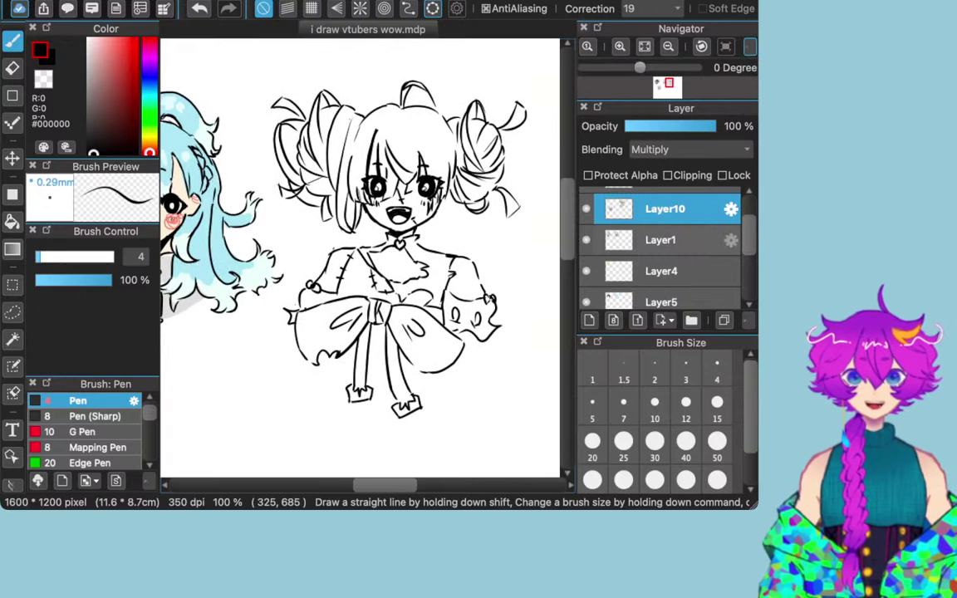
scroll(706, 245, "down", 3)
left_click(662, 225)
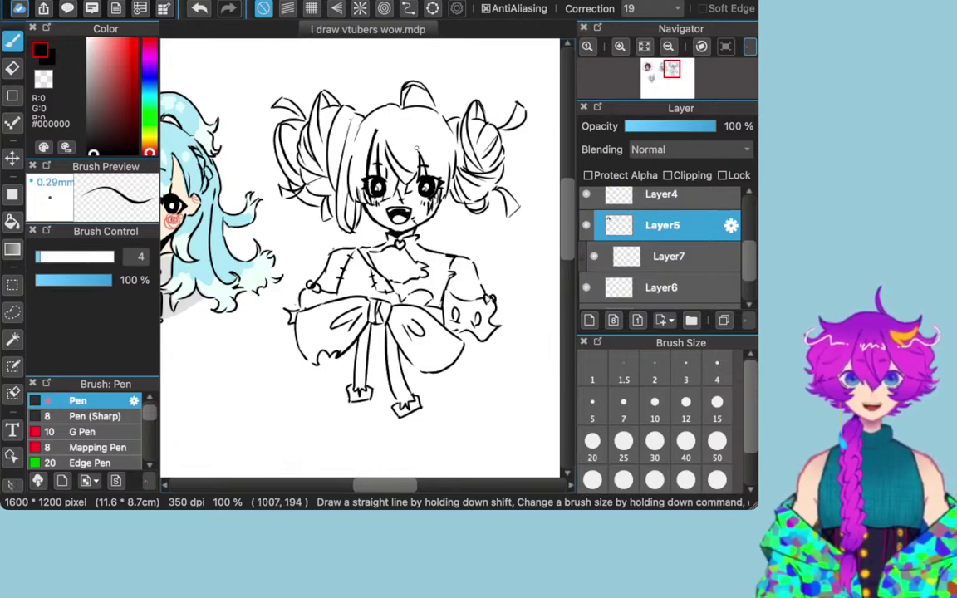
scroll(415, 152, "up", 3)
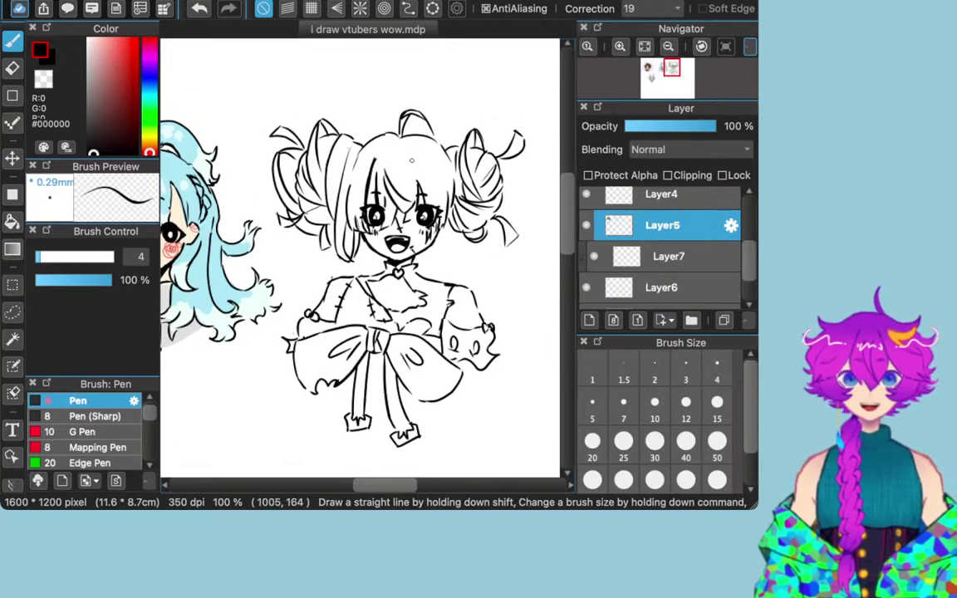
scroll(361, 257, "right", 5)
scroll(360, 257, "left", 6)
scroll(361, 258, "right", 2)
scroll(359, 257, "right", 1)
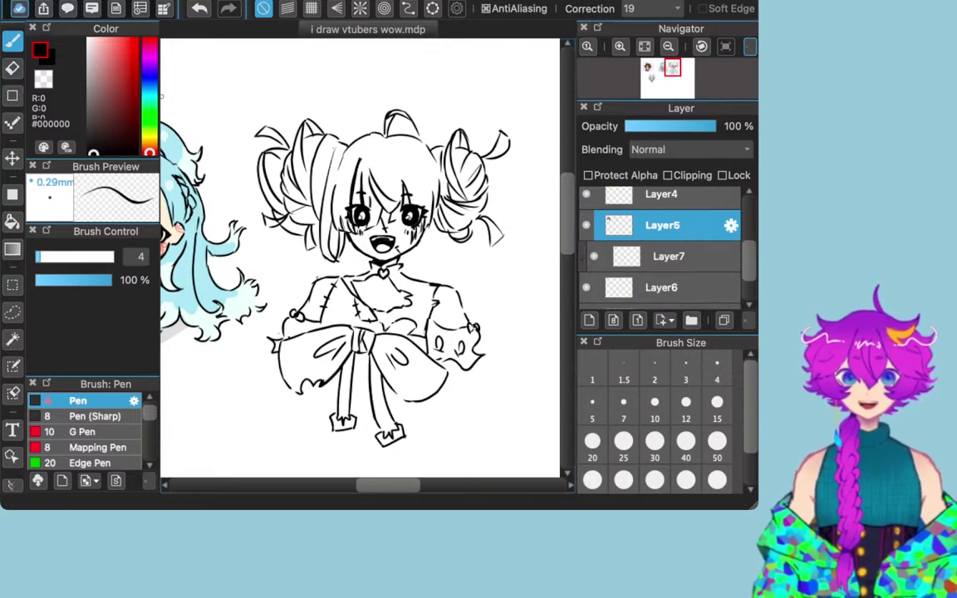
scroll(664, 249, "up", 2)
scroll(662, 247, "up", 1)
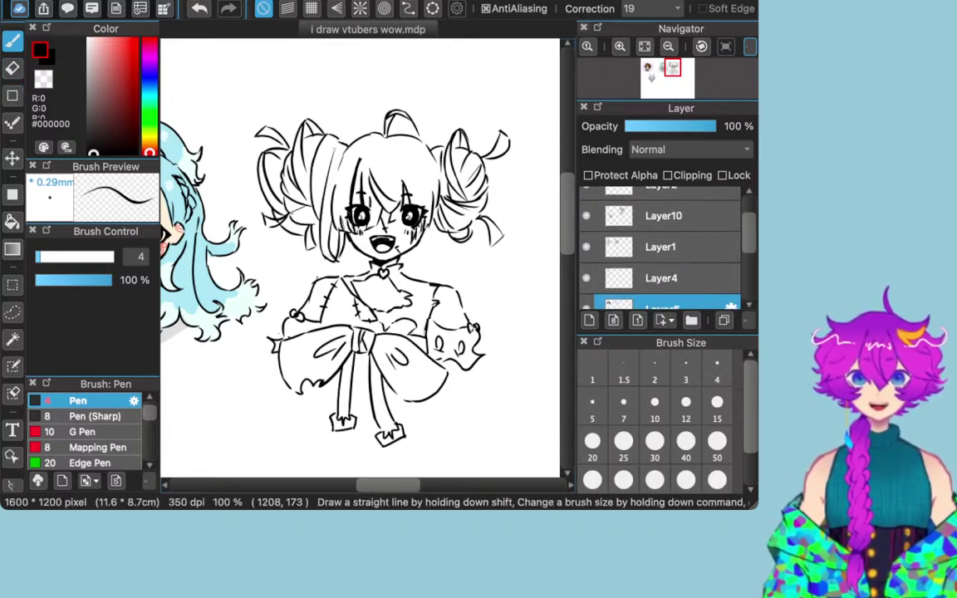
Step: Make Layer10 active and outline the two pointed loops of a large hair bow on top of the twin-bun character's head
left_click(662, 247)
left_click(587, 216)
left_click(587, 216)
left_click(663, 216)
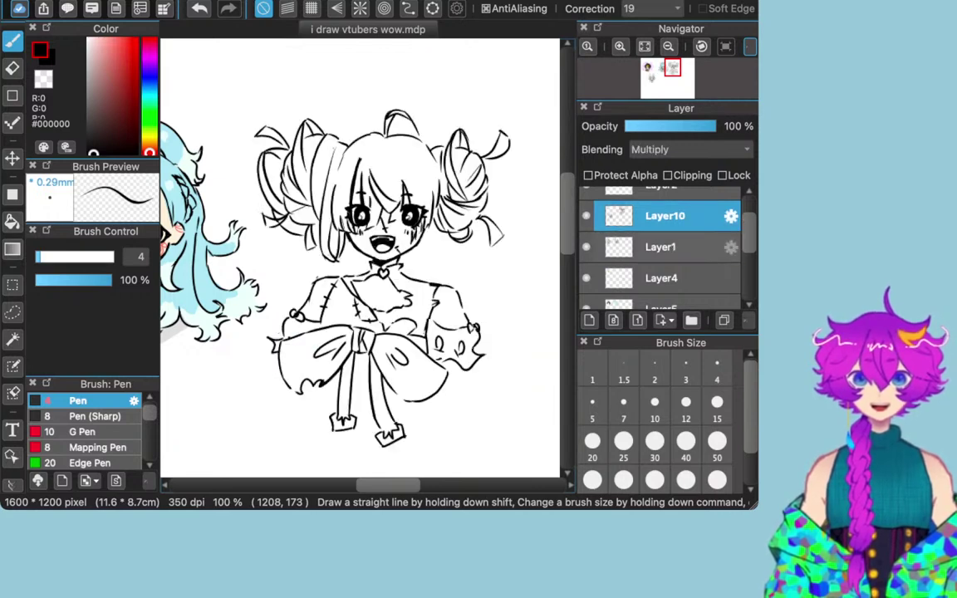
scroll(665, 247, "up", 2)
mouse_move(385, 122)
left_mouse_down()
mouse_move(343, 74)
mouse_move(330, 128)
left_mouse_up()
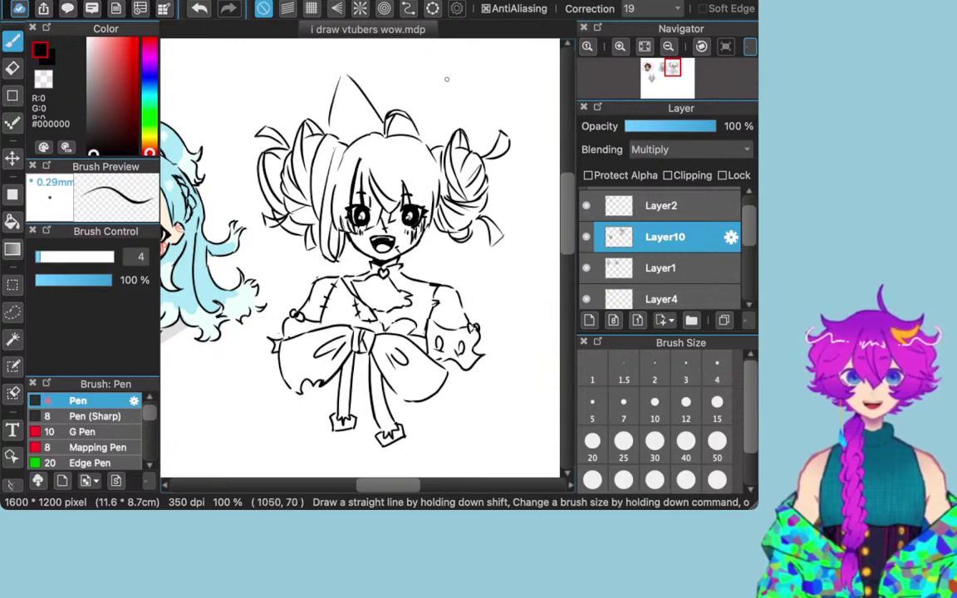
mouse_move(413, 113)
left_mouse_down()
mouse_move(448, 79)
mouse_move(457, 112)
left_mouse_up()
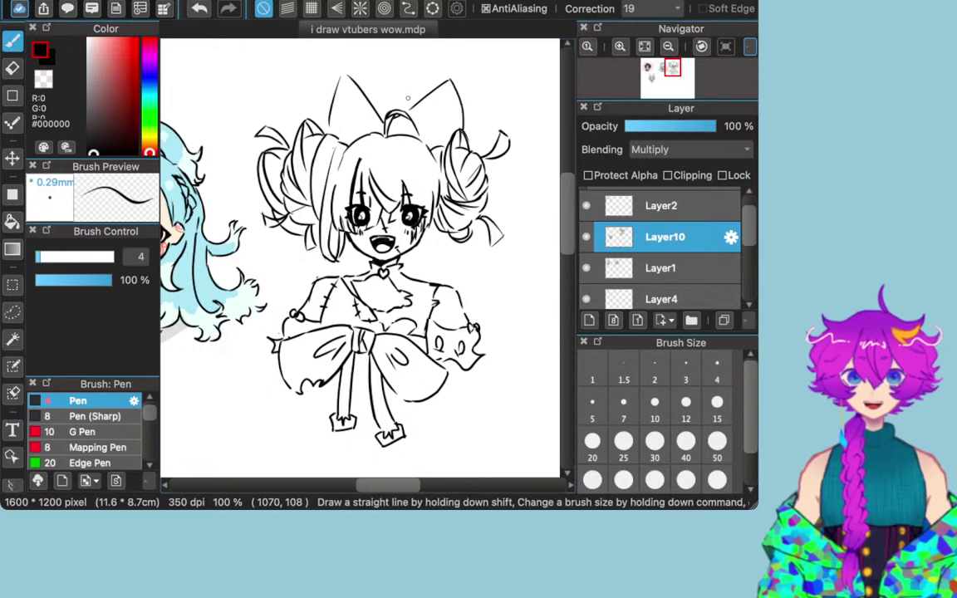
Step: Try wavy frills along the bow loops' outer sides, and undo them together with the right loop's outer edge
mouse_move(342, 73)
left_mouse_down()
mouse_move(331, 74)
mouse_move(324, 99)
left_mouse_up()
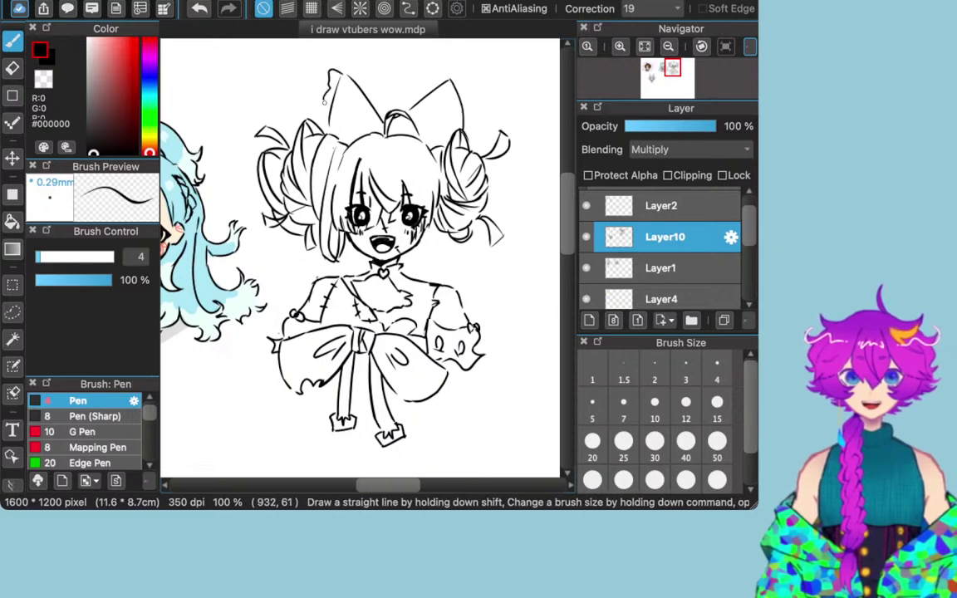
mouse_move(452, 75)
left_mouse_down()
mouse_move(465, 90)
mouse_move(471, 136)
left_mouse_up()
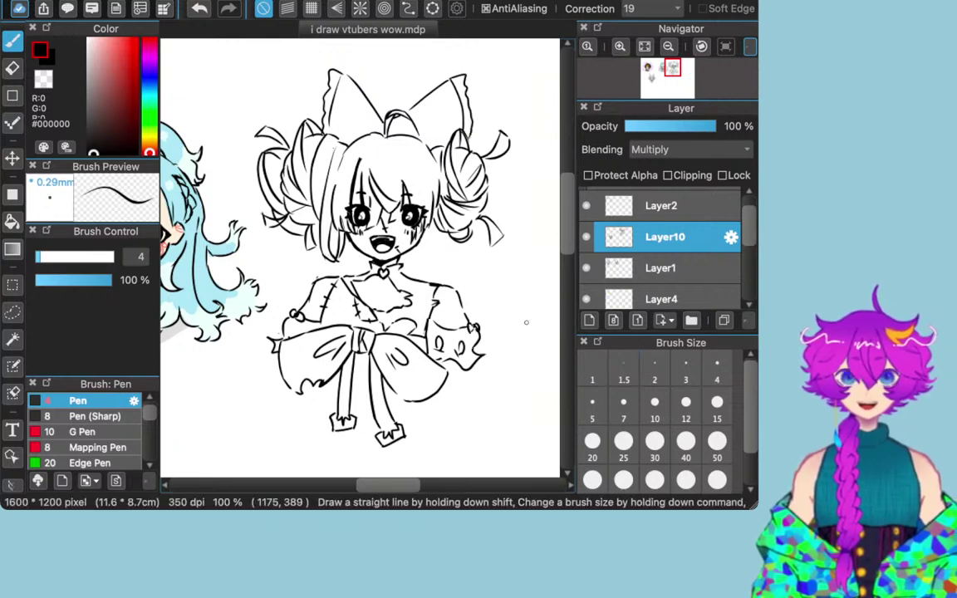
key("super+z")
key("super+z")
key("super+z")
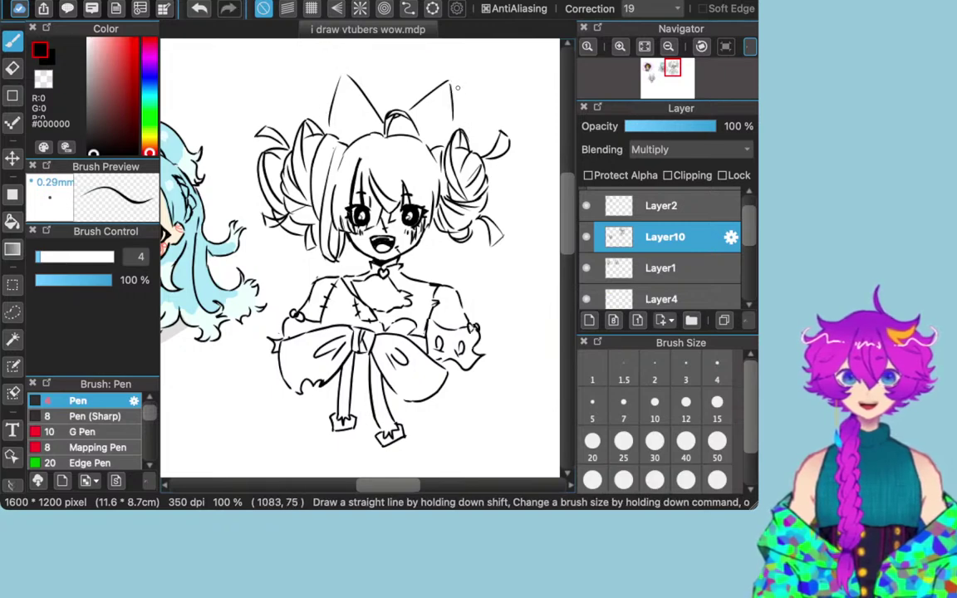
left_click_drag(449, 81, 453, 118)
key("super+z")
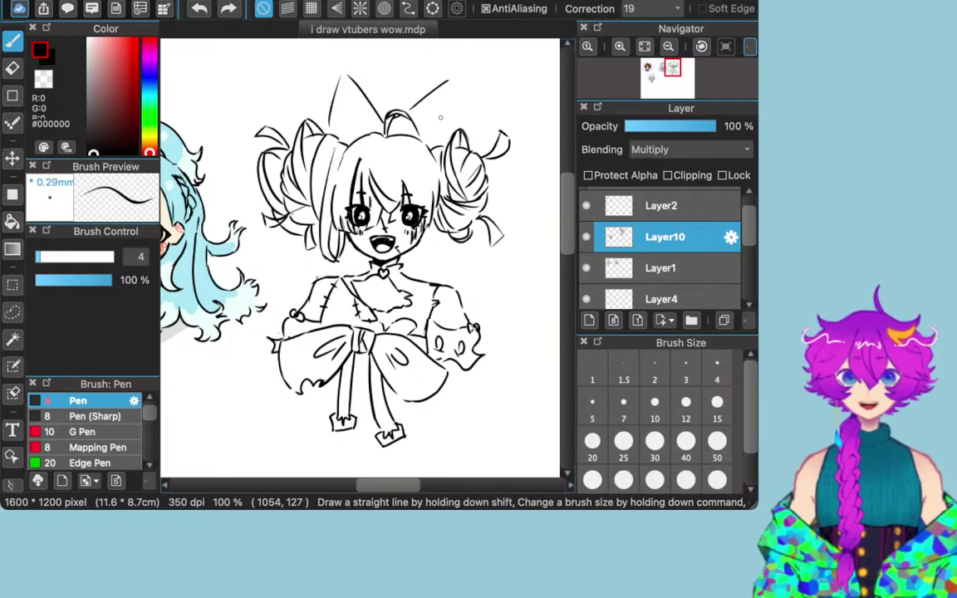
Step: Redraw the right bow loop's outer edge, and add wavy frills to both loops with fold lines at the knot
left_click_drag(451, 79, 456, 118)
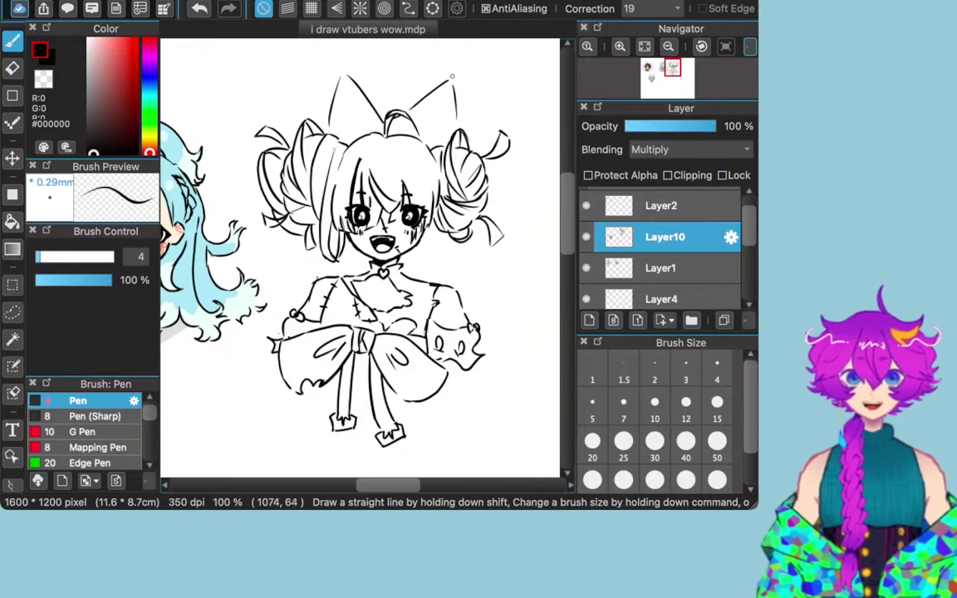
left_click_drag(418, 79, 423, 126)
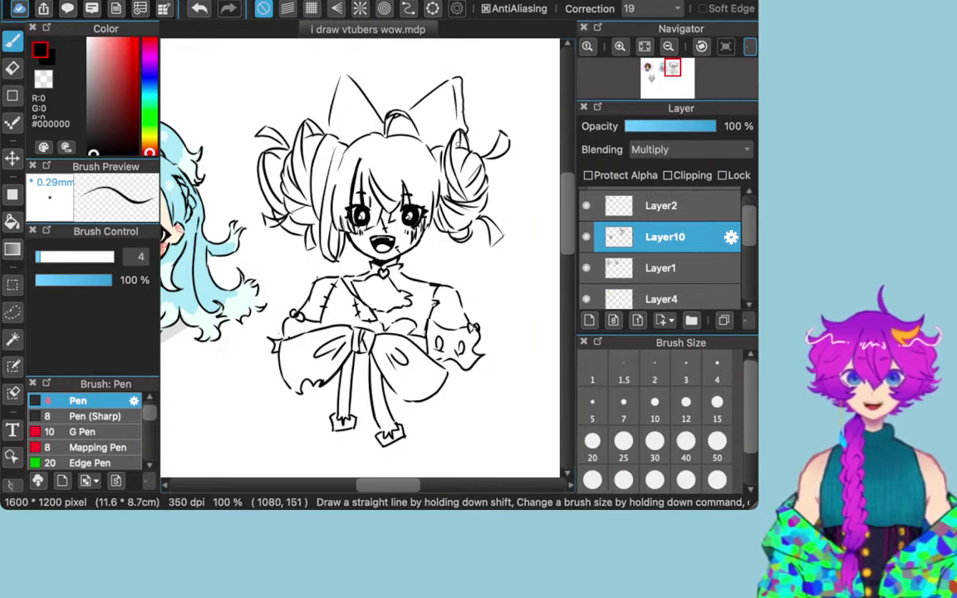
key("super+z")
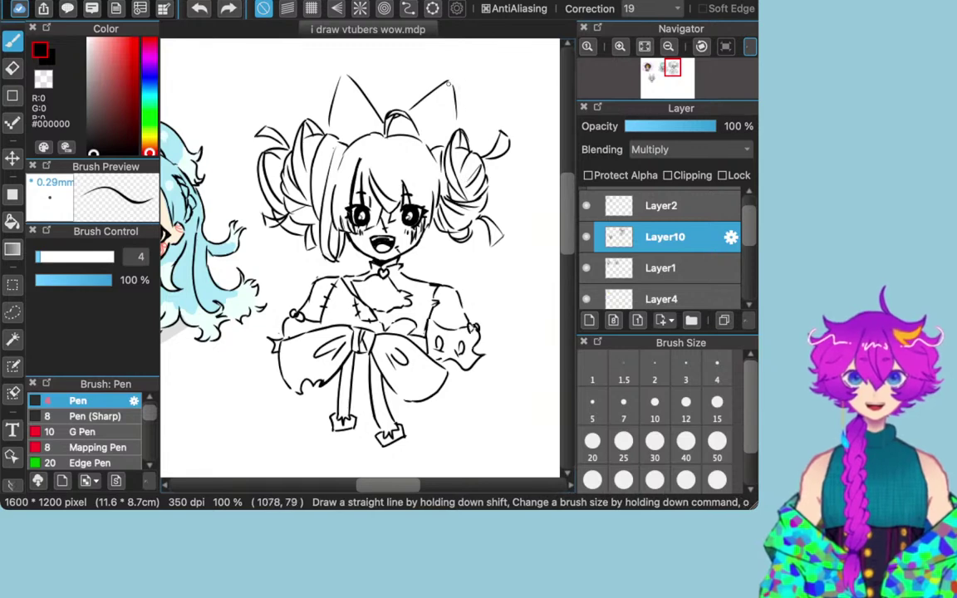
left_click_drag(456, 72, 466, 141)
mouse_move(341, 73)
left_mouse_down()
mouse_move(329, 60)
mouse_move(320, 122)
left_mouse_up()
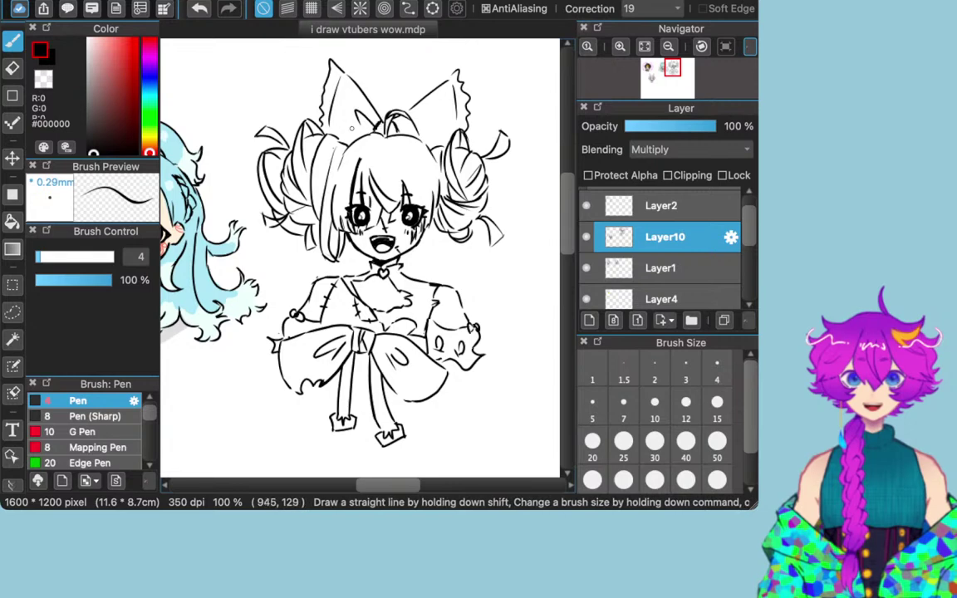
left_click_drag(404, 130, 431, 118)
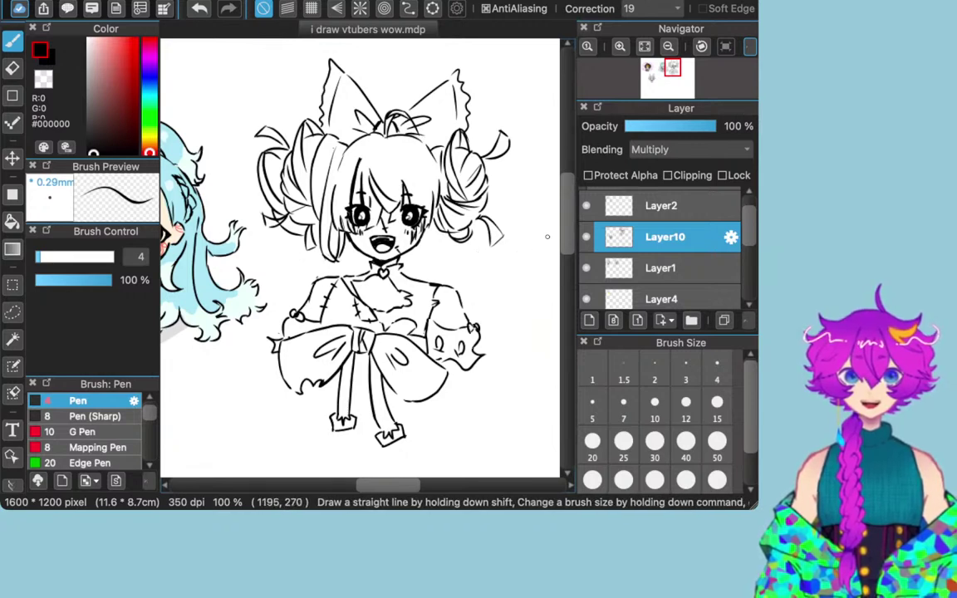
scroll(365, 250, "down", 3)
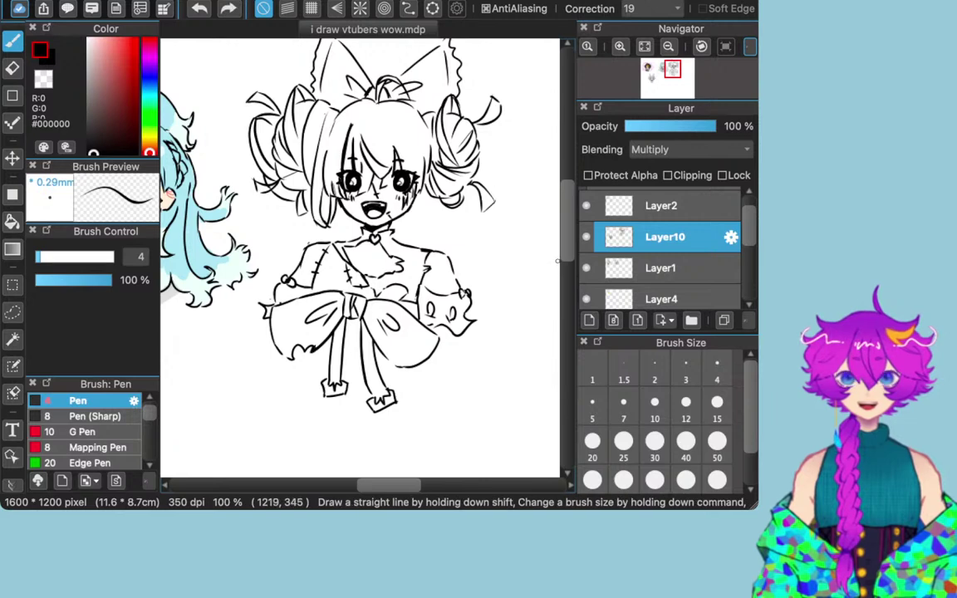
scroll(557, 261, "up", 3)
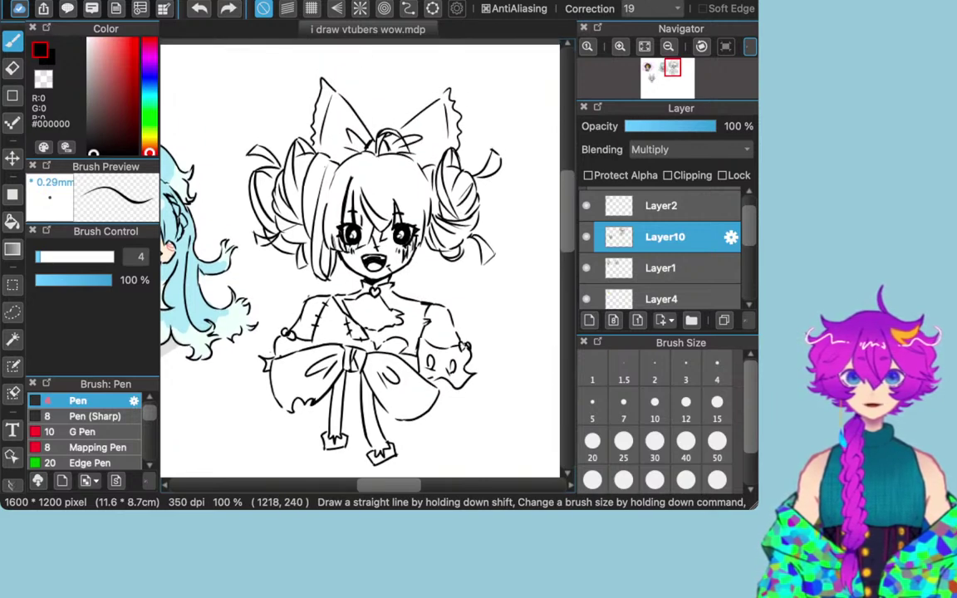
scroll(557, 261, "down", 1)
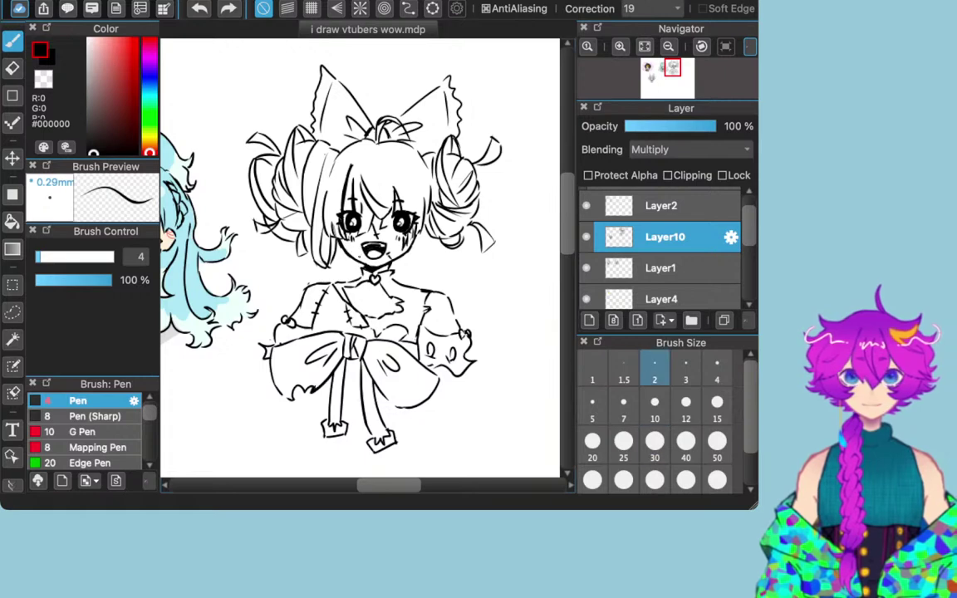
scroll(665, 249, "down", 1)
scroll(665, 250, "up", 1)
scroll(656, 416, "down", 1)
scroll(657, 416, "up", 1)
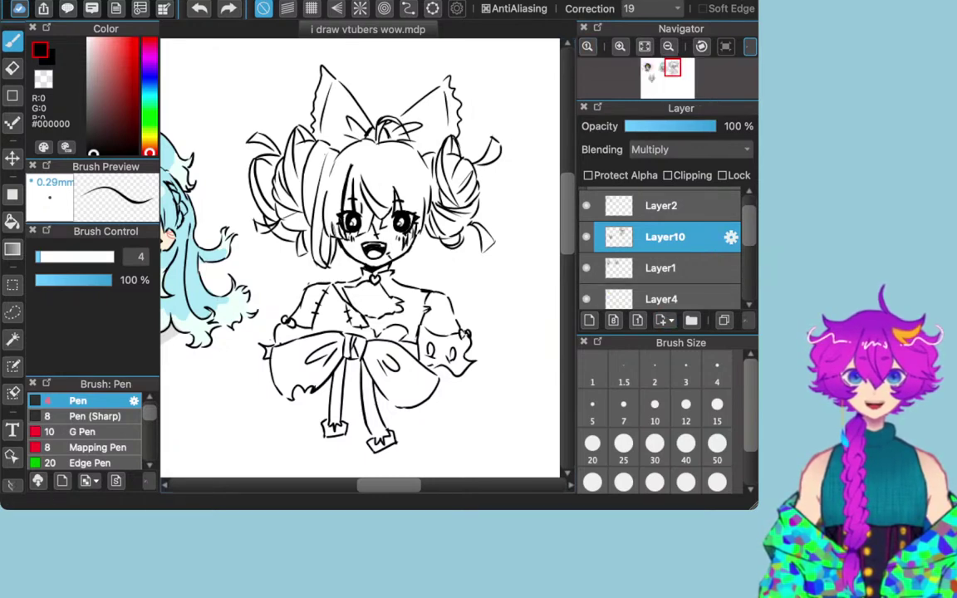
Step: Review the twin-bun character's line art from the frilled hair bow down to the waist bow
scroll(662, 249, "down", 2)
scroll(662, 249, "up", 3)
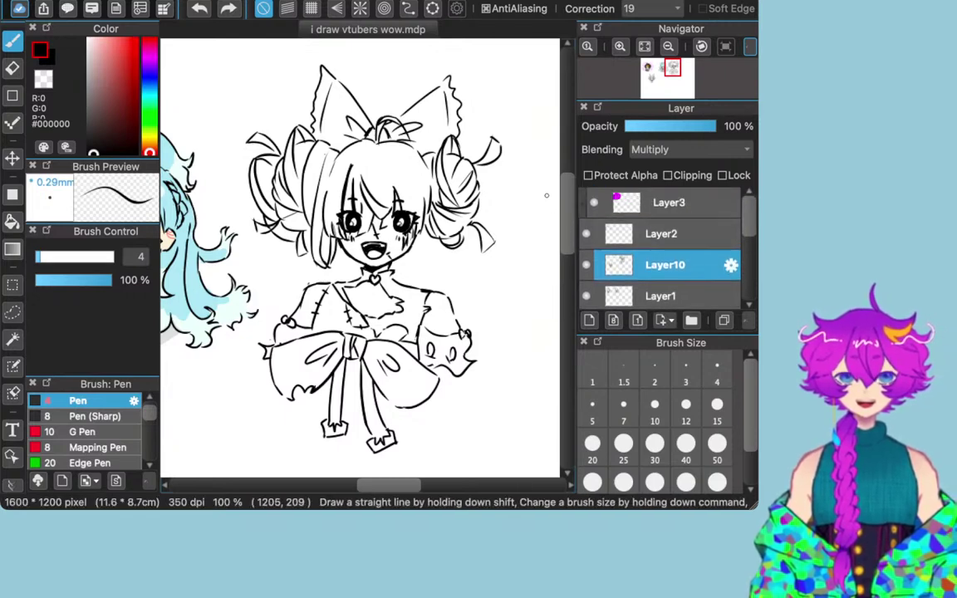
scroll(558, 188, "down", 3)
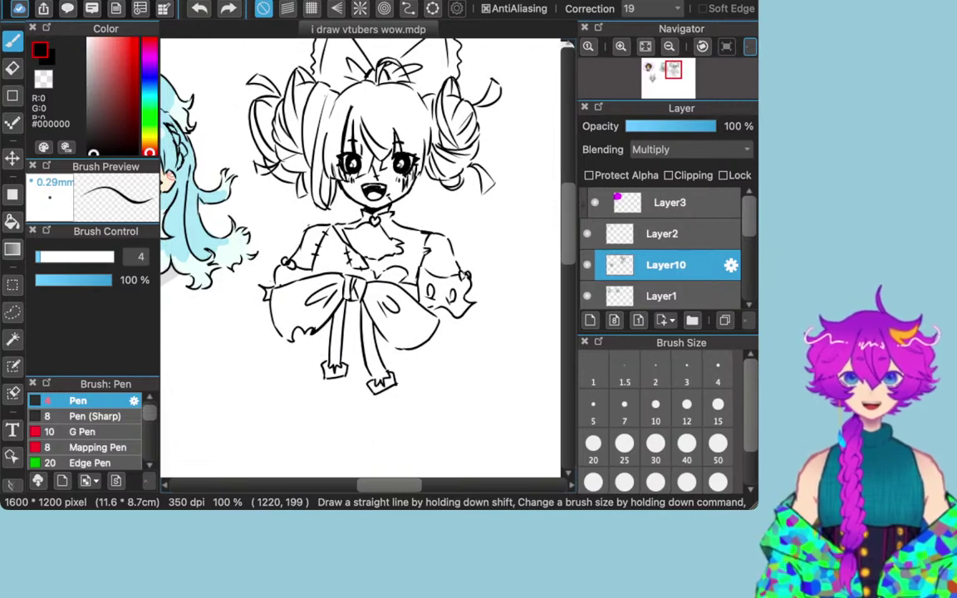
scroll(665, 253, "down", 1)
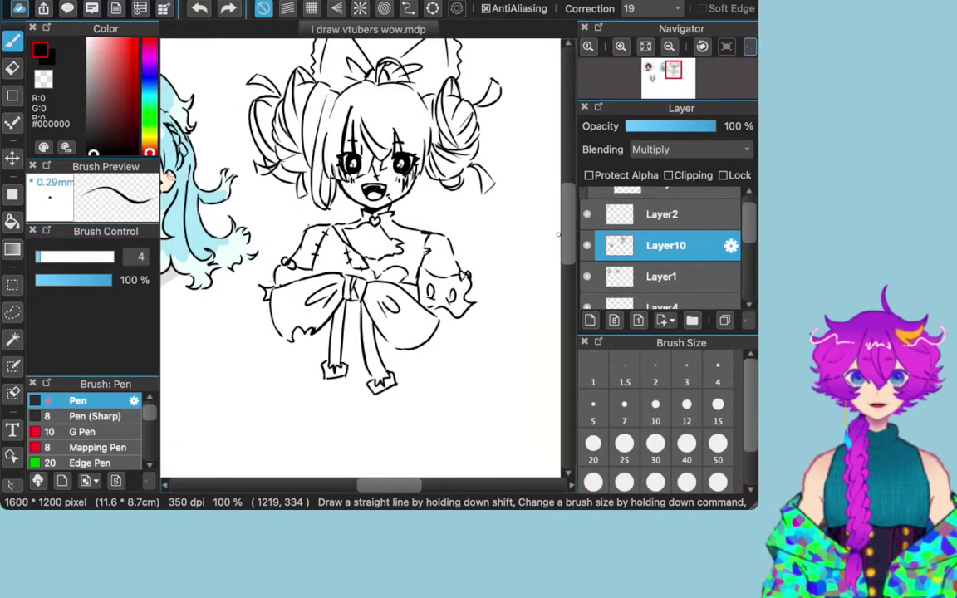
scroll(558, 234, "up", 3)
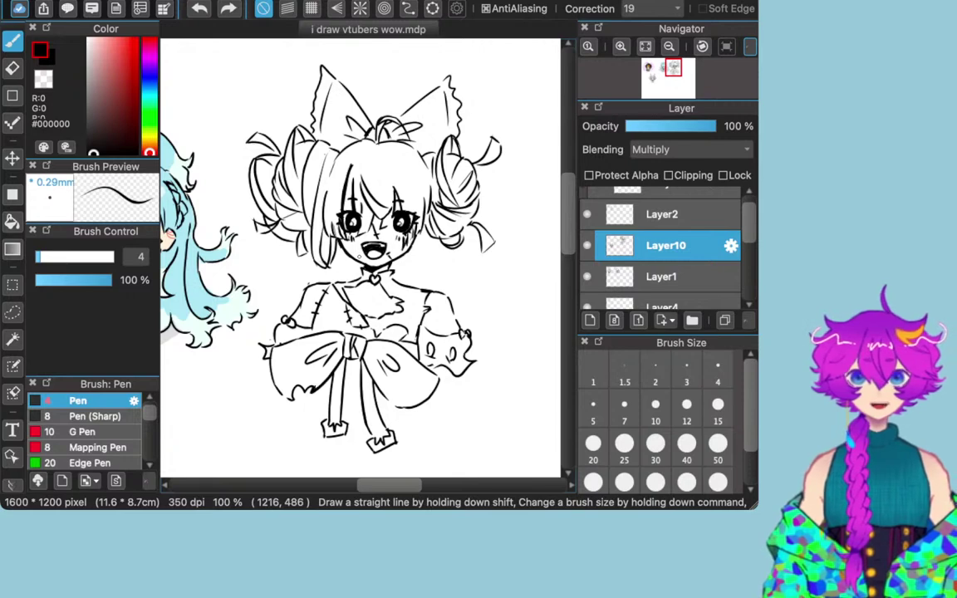
left_click_drag(759, 432, 767, 432)
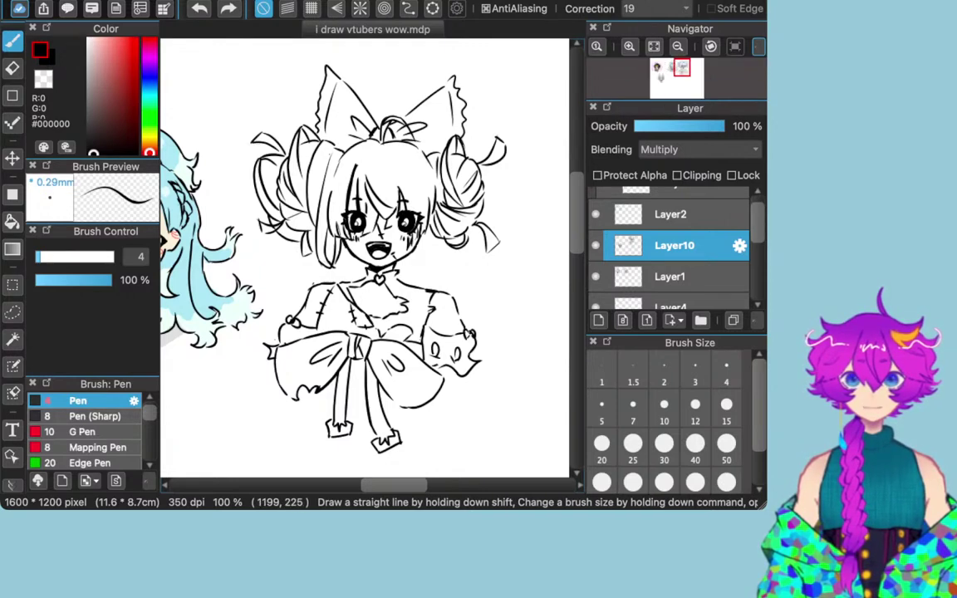
left_click_drag(418, 485, 416, 485)
scroll(365, 258, "left", 3)
scroll(366, 257, "right", 4)
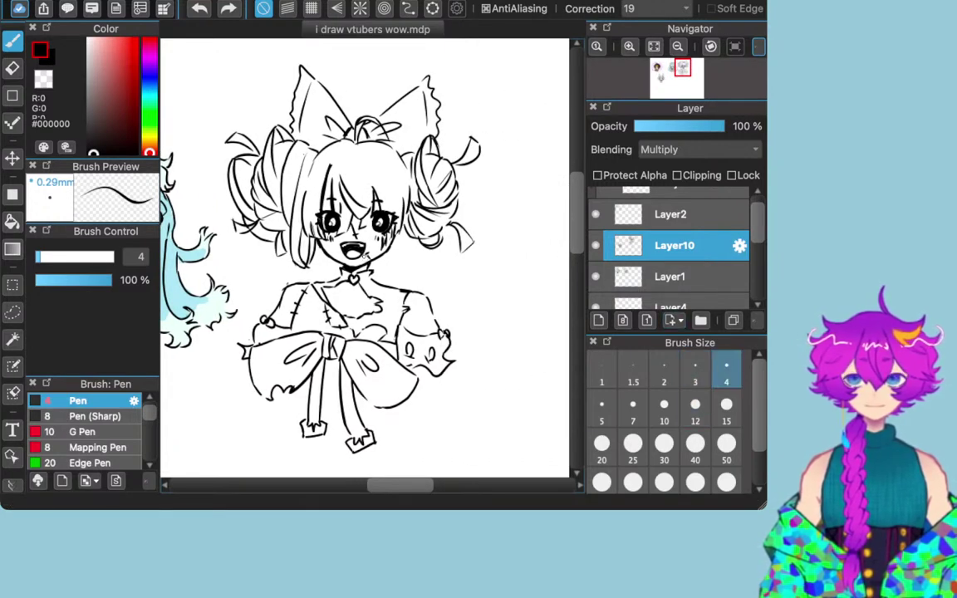
Step: Look through the lower layers and make Layer5 the active layer
scroll(664, 415, "down", 1)
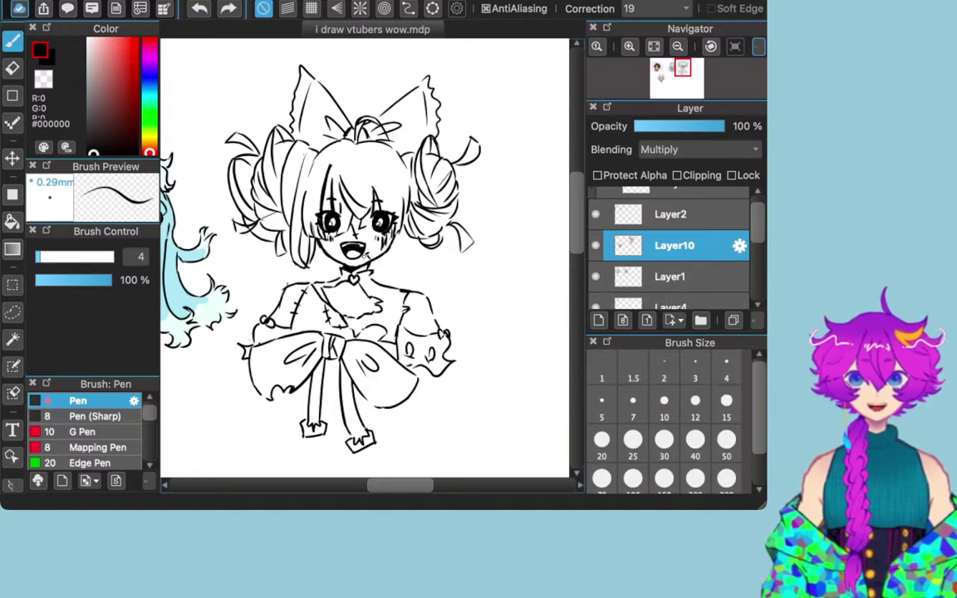
scroll(671, 250, "down", 3)
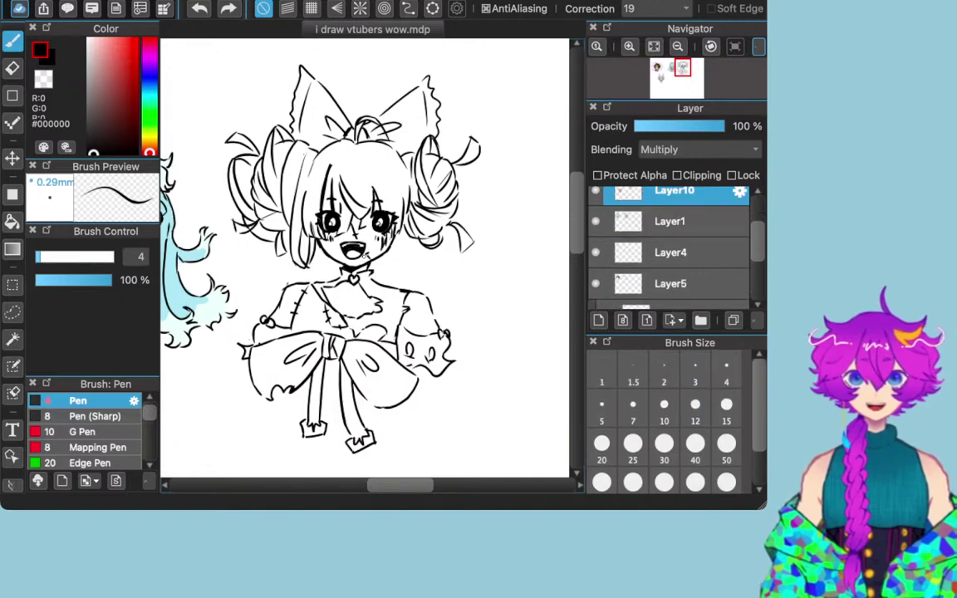
left_click(671, 252)
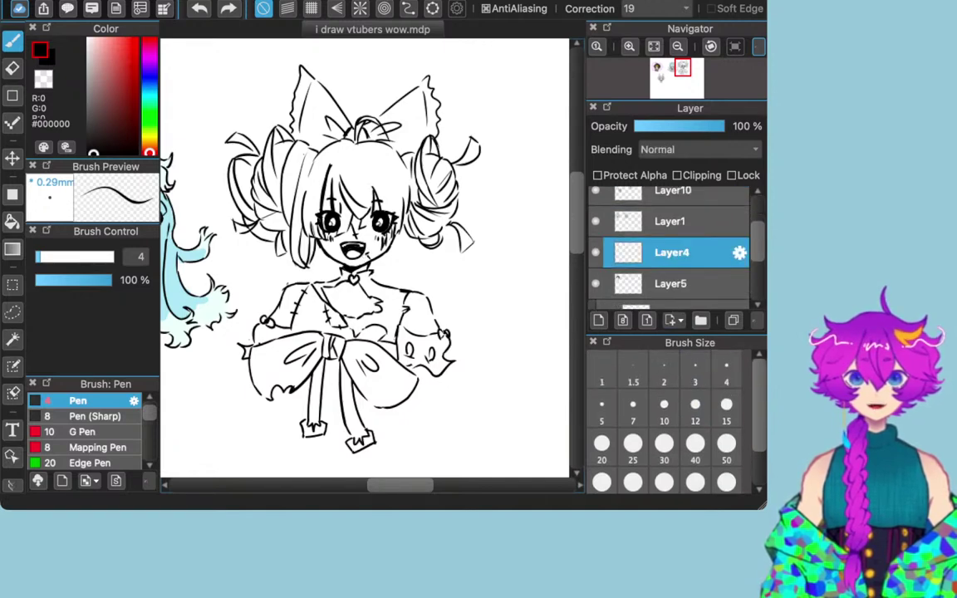
scroll(673, 249, "down", 1)
left_click(672, 265)
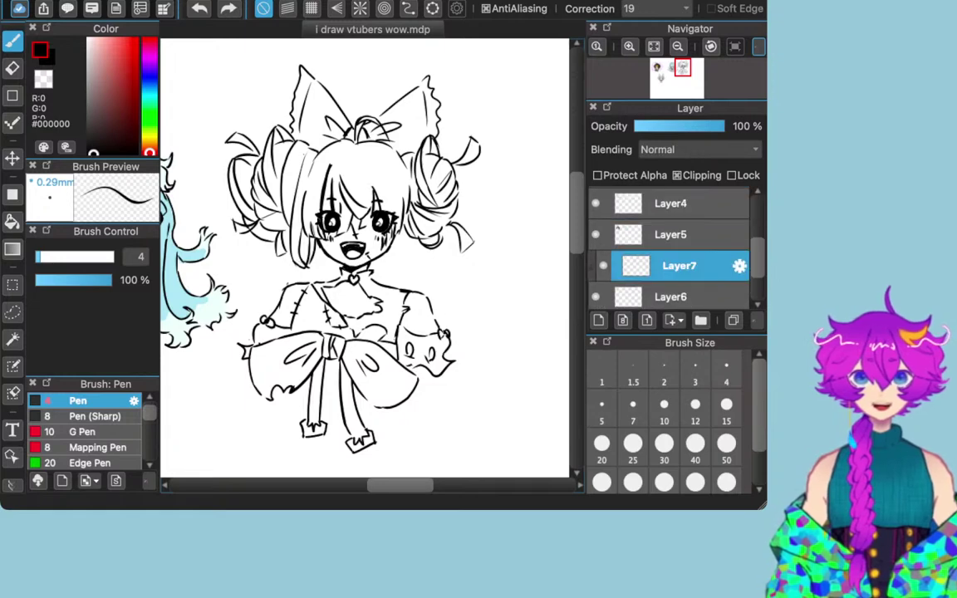
left_click(671, 234)
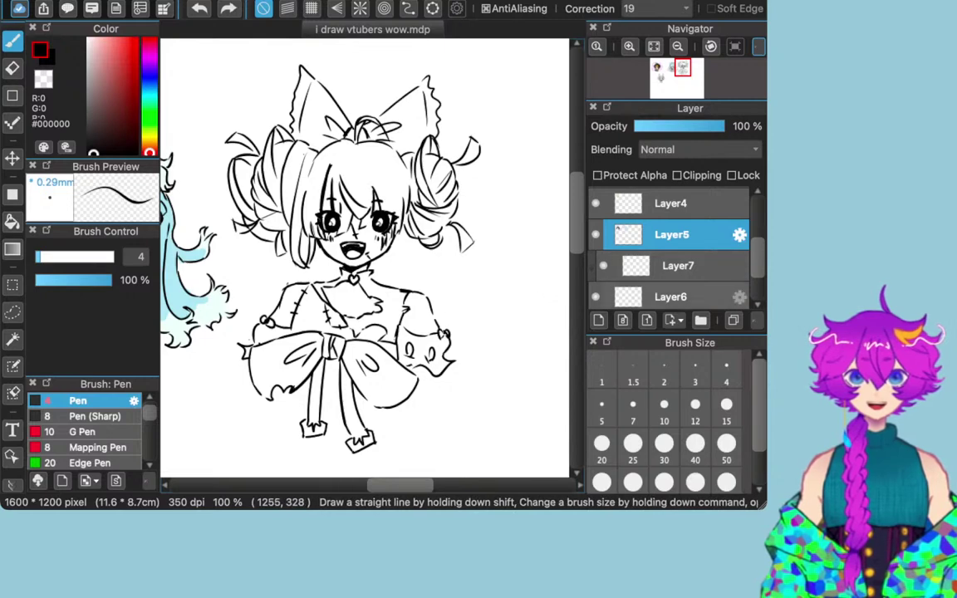
scroll(673, 297, "down", 2)
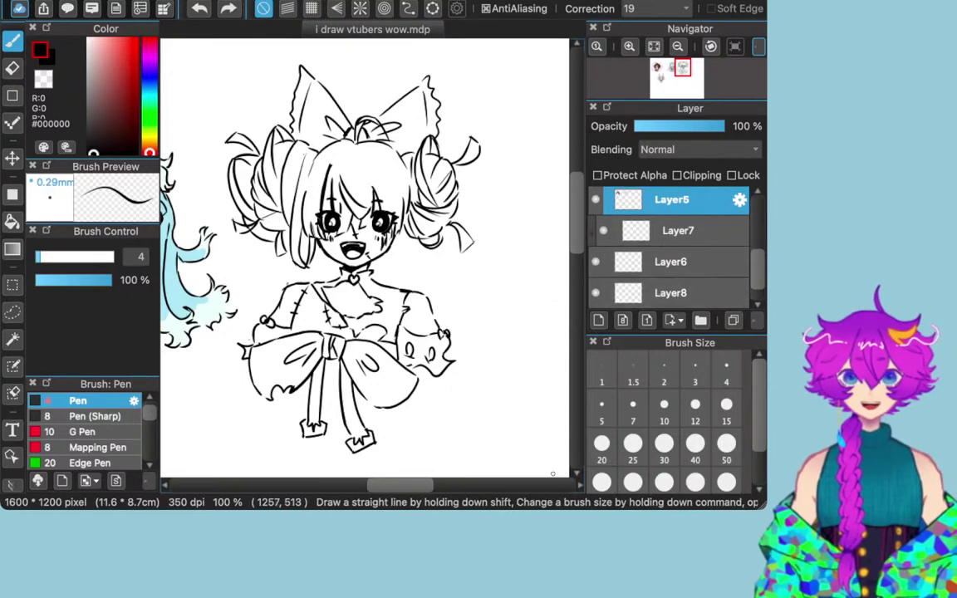
Step: Compare the other characters on the sheet with the twin-bun sketch, including the blue-haired, dark-haired and horned ones
left_click_drag(416, 485, 378, 485)
scroll(366, 258, "left", 3)
scroll(366, 258, "right", 10)
scroll(365, 258, "left", 3)
scroll(366, 258, "left", 5)
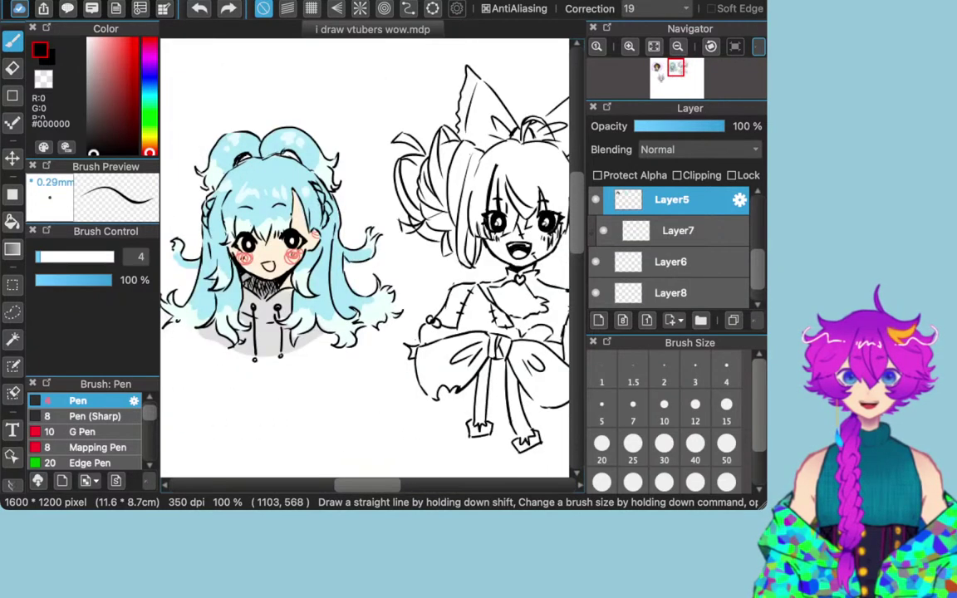
scroll(366, 258, "left", 13)
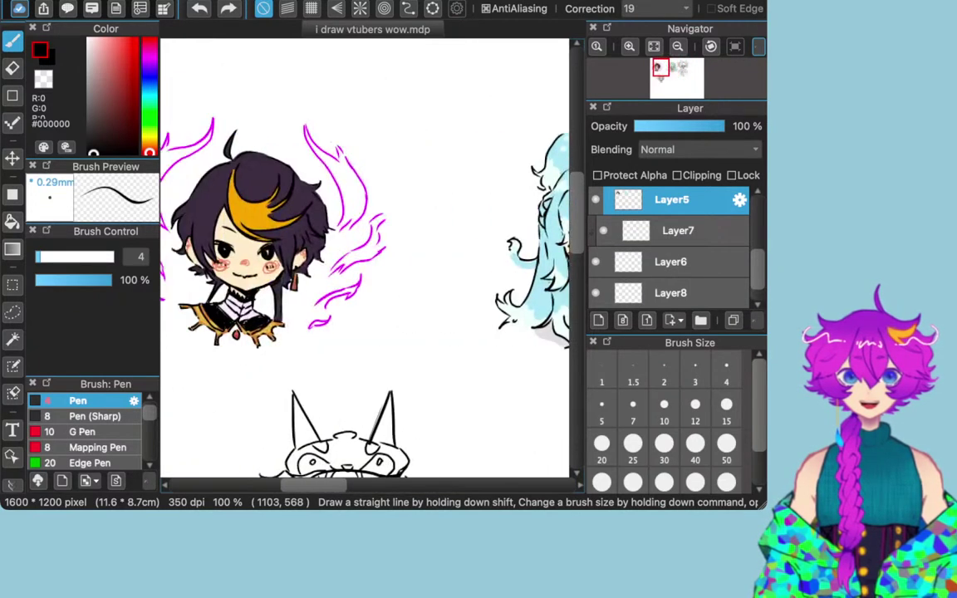
scroll(366, 258, "down", 5)
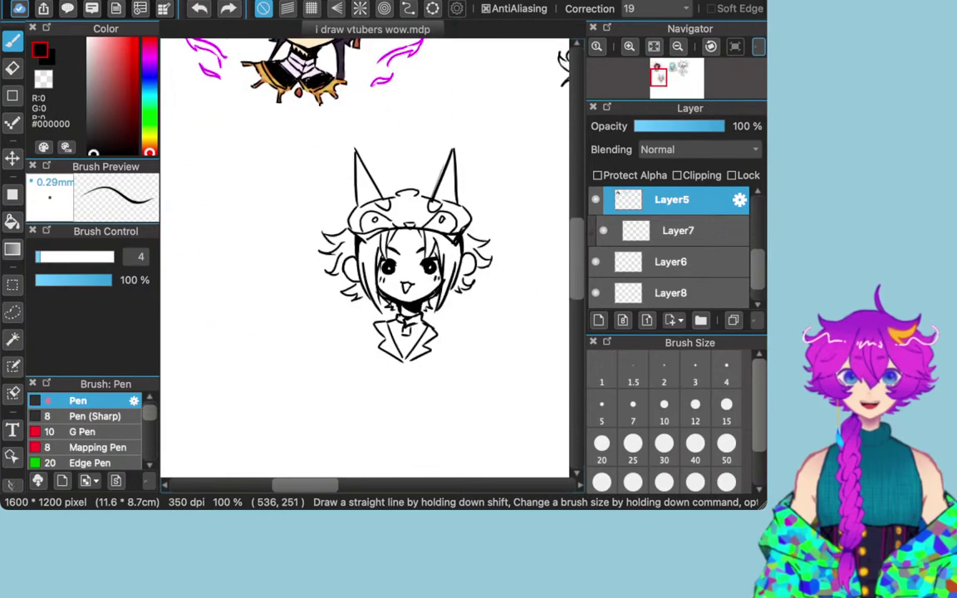
scroll(365, 258, "up", 5)
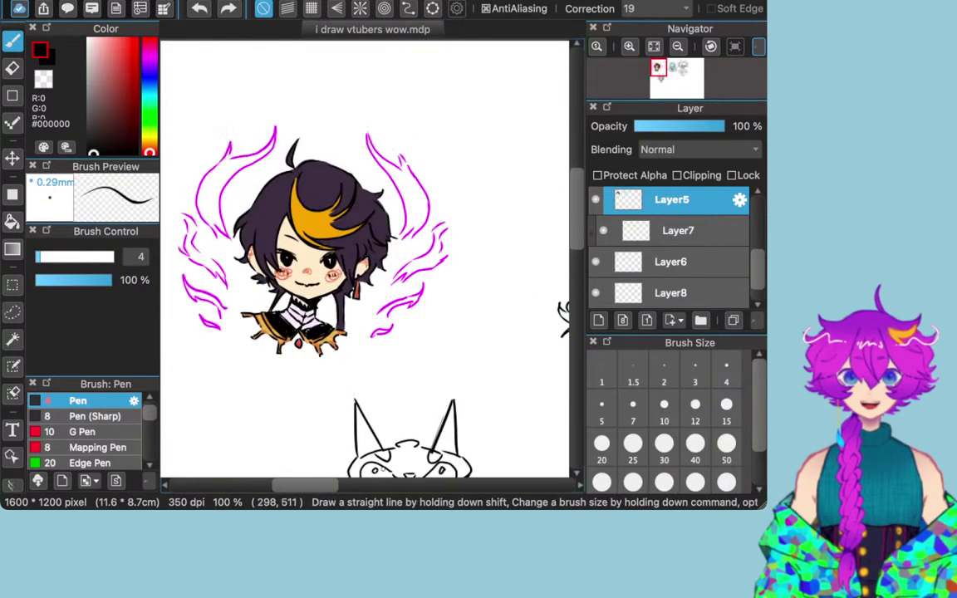
scroll(164, 475, "right", 10)
scroll(163, 475, "right", 10)
scroll(487, 388, "left", 3)
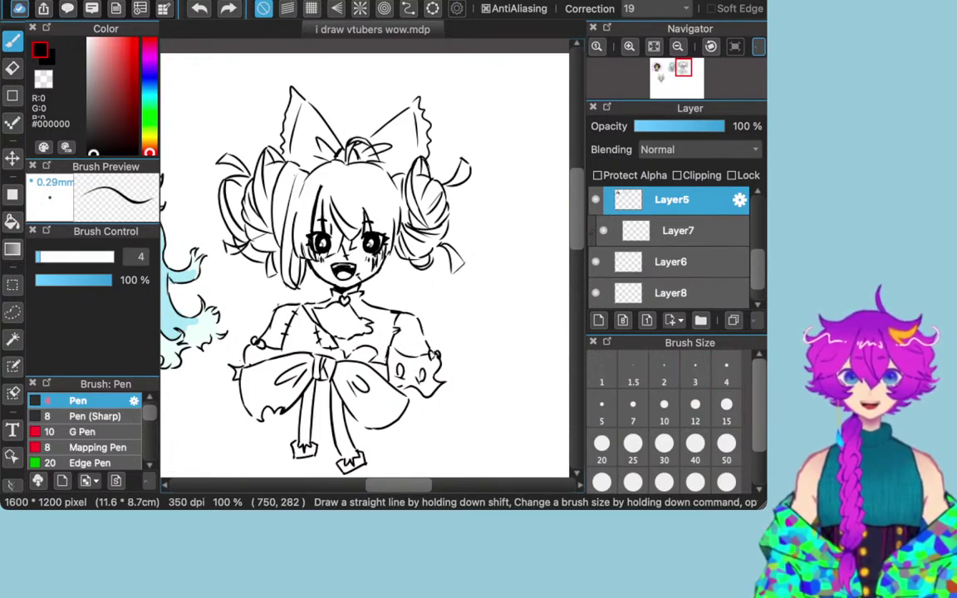
Step: Set the pen colour to crimson #EB3156 and the brush size to 7 for colouring the twin-bun character's hair
left_click(150, 49)
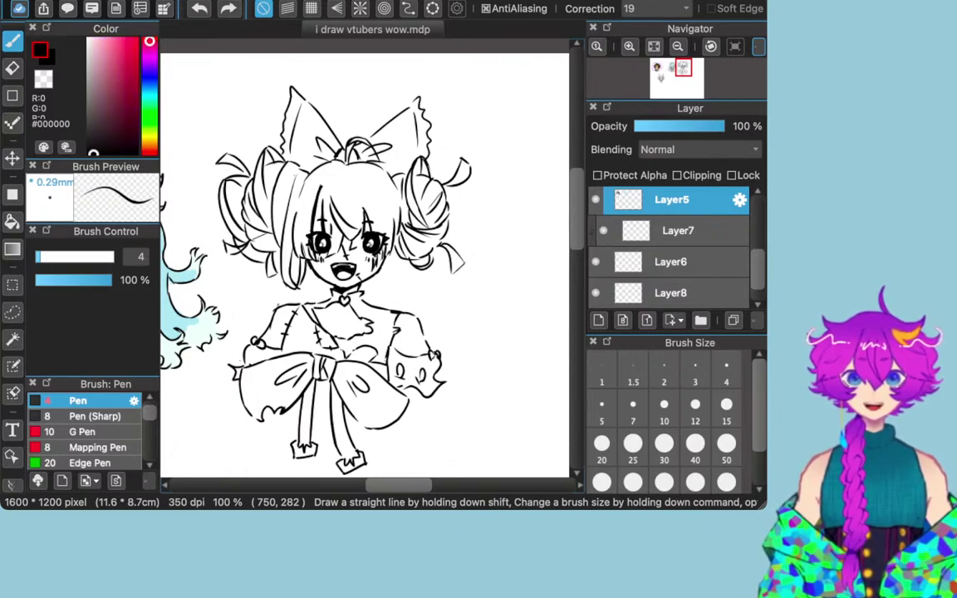
mouse_move(129, 74)
left_mouse_down()
mouse_move(138, 38)
mouse_move(127, 46)
left_mouse_up()
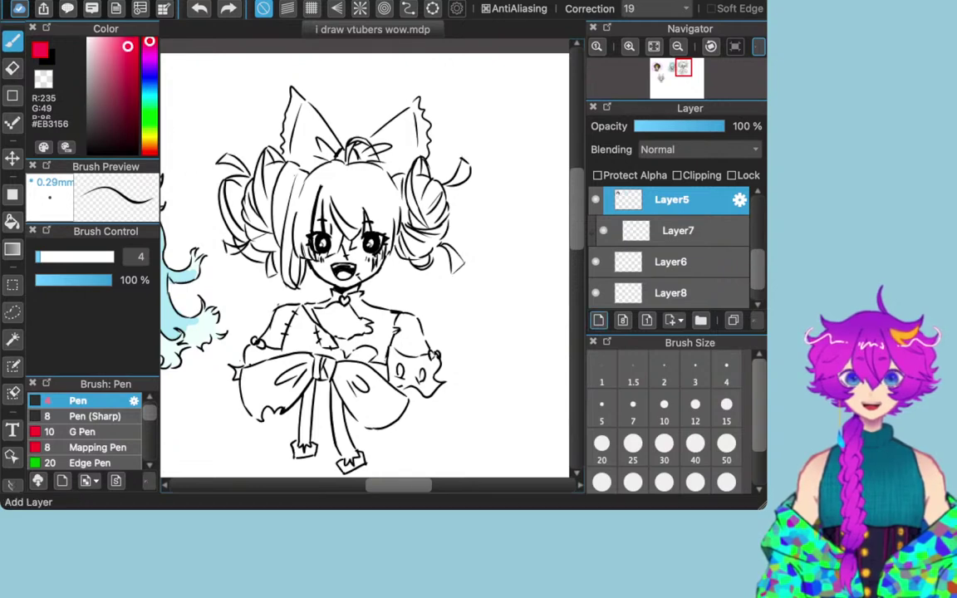
left_click(726, 410)
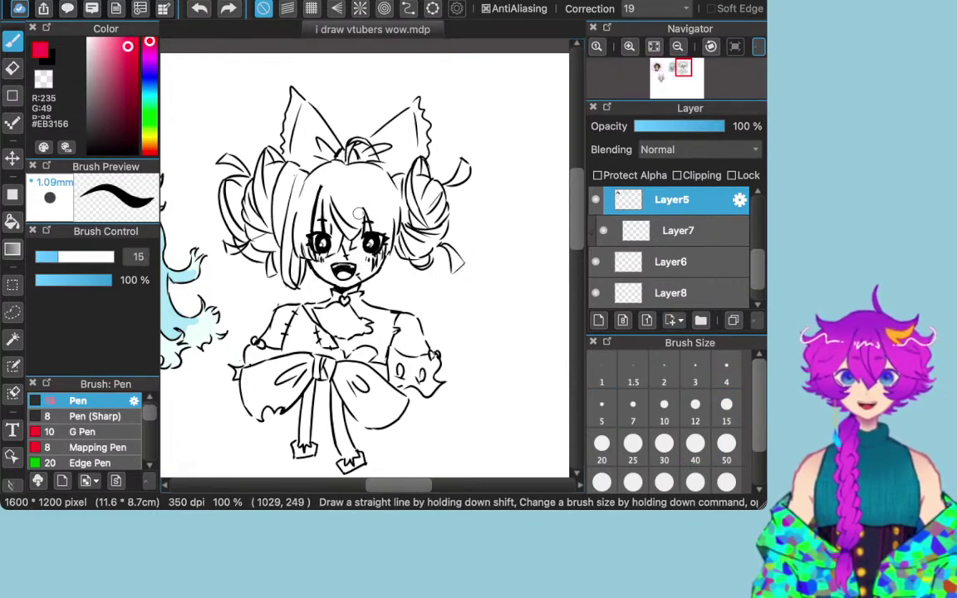
scroll(359, 211, "up", 5)
scroll(359, 211, "down", 2)
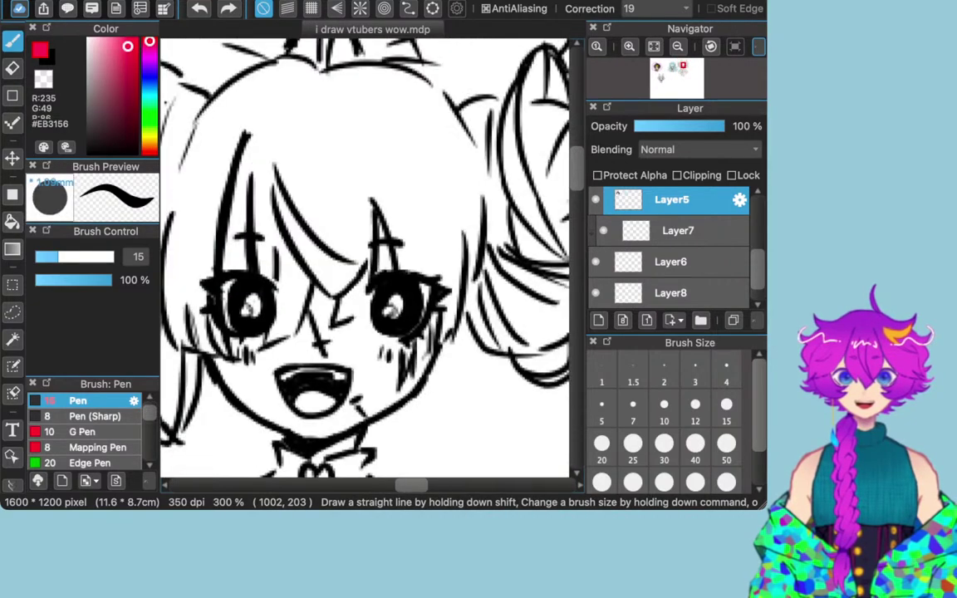
scroll(364, 257, "left", 1)
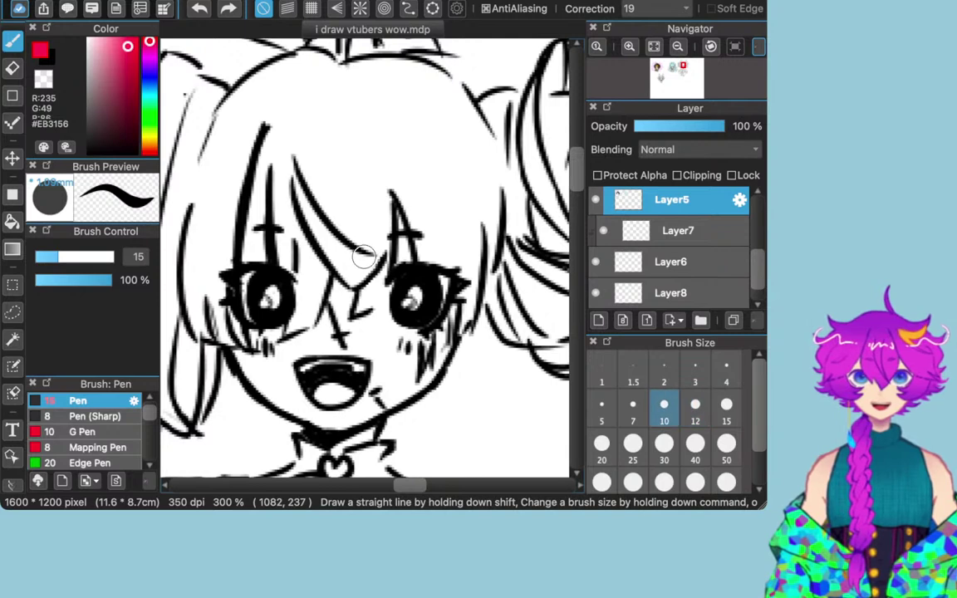
left_click(664, 405)
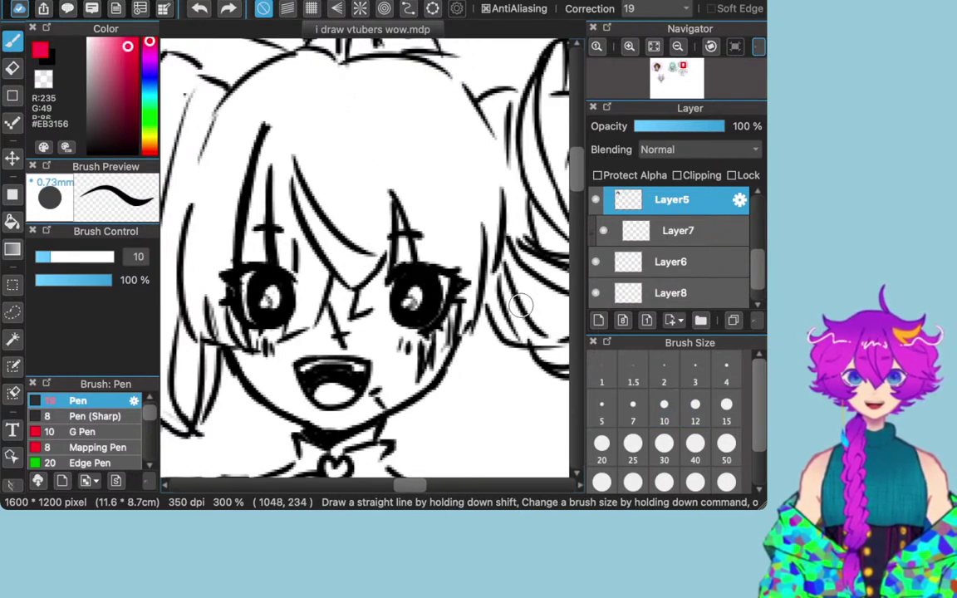
left_click(633, 405)
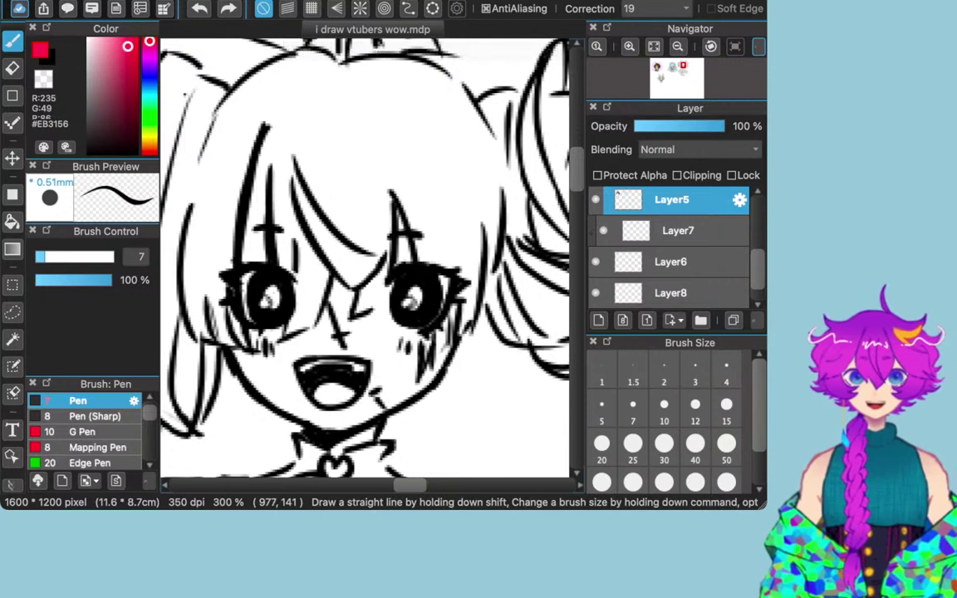
Step: Paint a crimson edge along the twin-bun character's hair parting, from the crown down the inner side of the left bang
left_click_drag(321, 52, 335, 84)
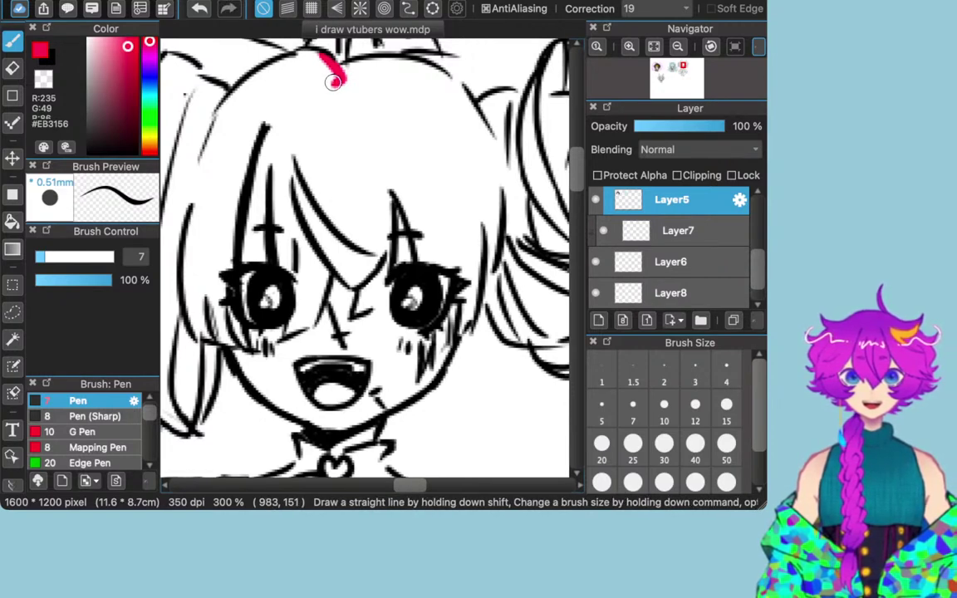
mouse_move(338, 77)
left_mouse_down()
mouse_move(302, 93)
mouse_move(263, 133)
left_mouse_up()
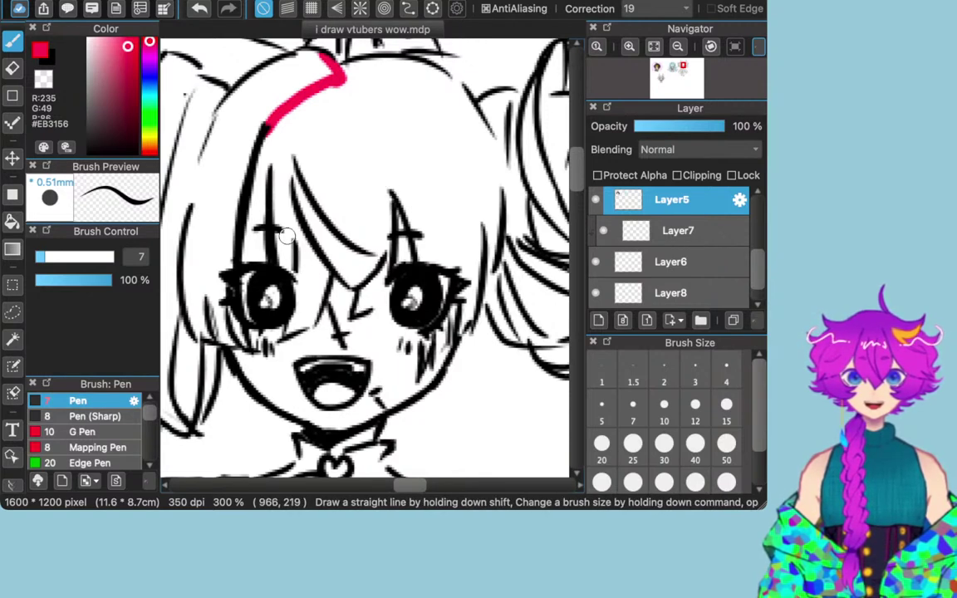
mouse_move(270, 128)
left_mouse_down()
mouse_move(257, 206)
mouse_move(252, 176)
mouse_move(254, 231)
left_mouse_up()
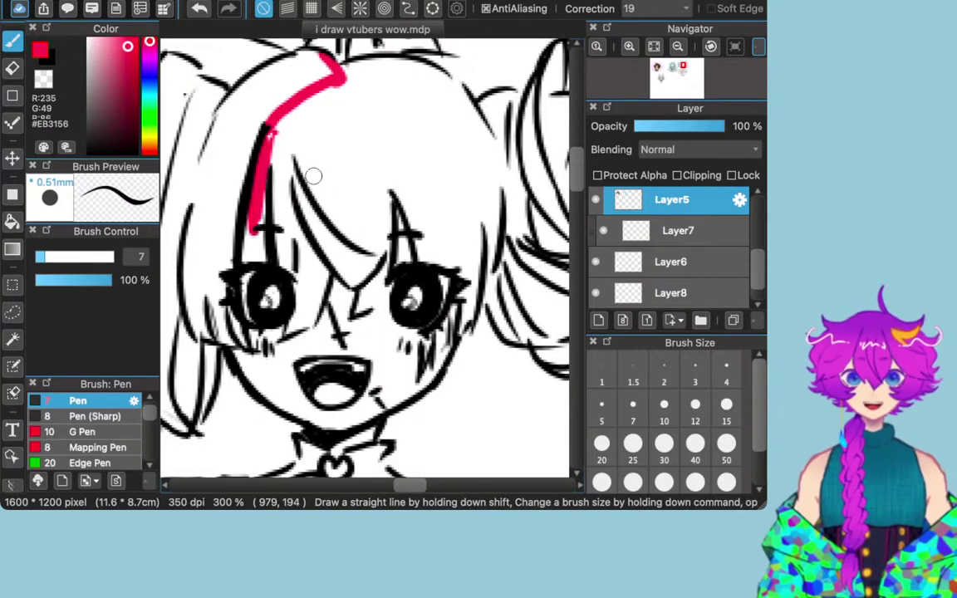
left_click_drag(273, 131, 269, 180)
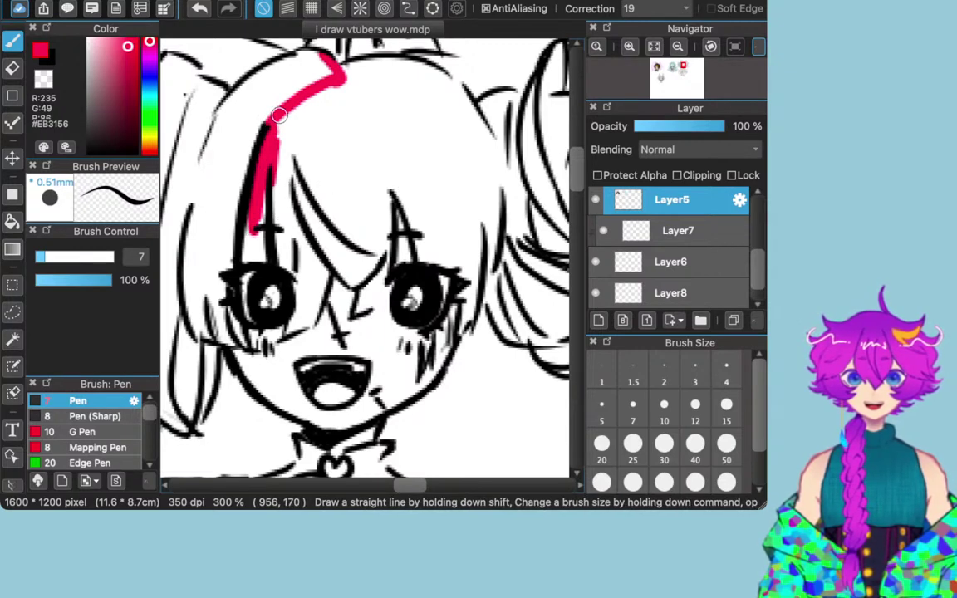
Step: Fill the bangs around the left eye and edge the central lock in crimson, and enlarge the brush to 30
mouse_move(279, 115)
left_mouse_down()
mouse_move(311, 260)
mouse_move(306, 248)
mouse_move(323, 286)
left_mouse_up()
mouse_move(287, 249)
left_mouse_down()
mouse_move(312, 310)
mouse_move(274, 257)
mouse_move(279, 250)
mouse_move(301, 261)
mouse_move(276, 219)
mouse_move(282, 247)
mouse_move(272, 180)
mouse_move(281, 246)
mouse_move(306, 271)
mouse_move(263, 222)
mouse_move(258, 194)
mouse_move(271, 236)
left_mouse_up()
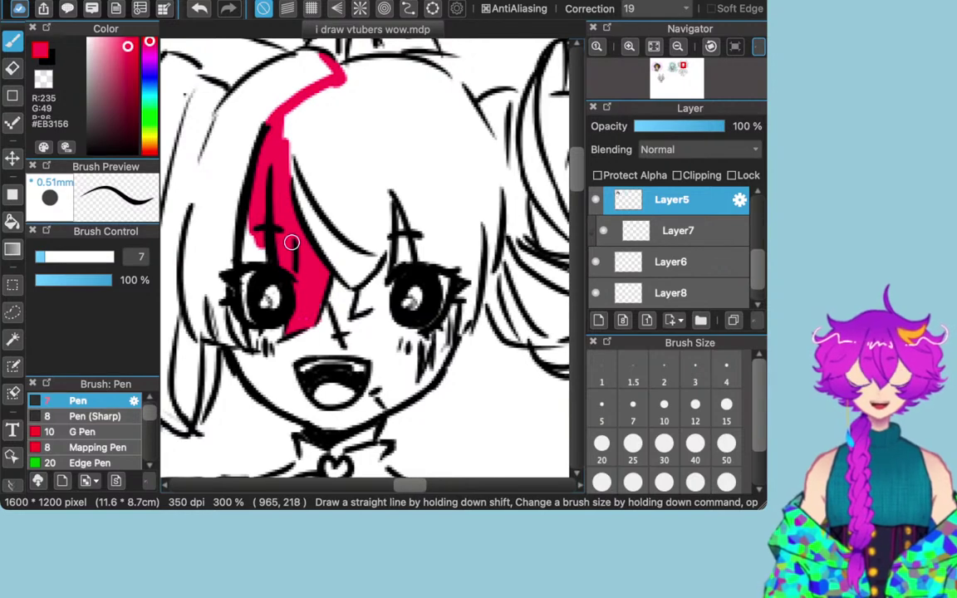
mouse_move(244, 222)
left_mouse_down()
mouse_move(247, 257)
mouse_move(249, 220)
mouse_move(251, 243)
mouse_move(243, 254)
mouse_move(258, 256)
mouse_move(236, 260)
mouse_move(265, 259)
mouse_move(268, 254)
left_mouse_up()
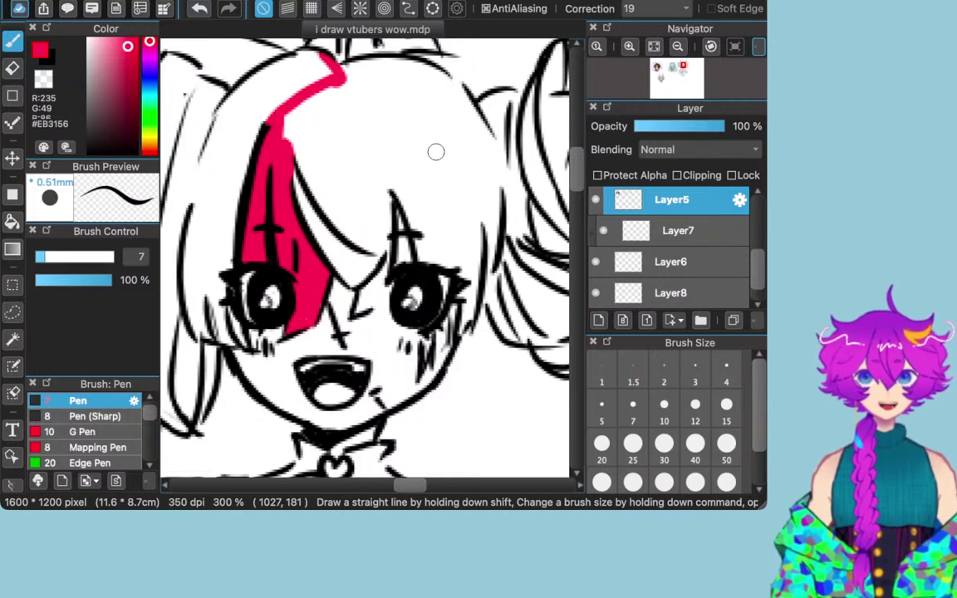
mouse_move(288, 131)
left_mouse_down()
mouse_move(334, 214)
mouse_move(306, 179)
mouse_move(357, 234)
left_mouse_up()
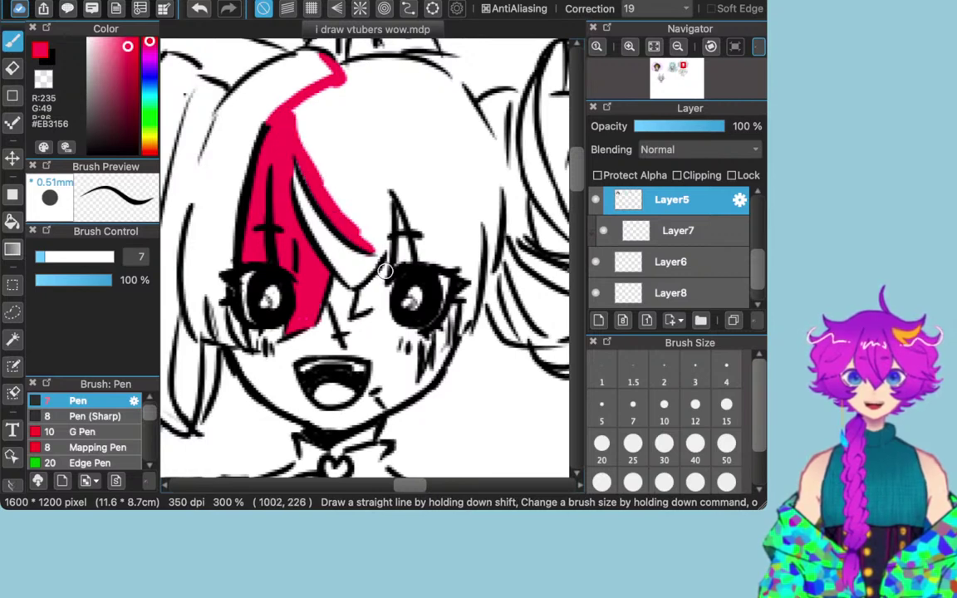
left_click(663, 443)
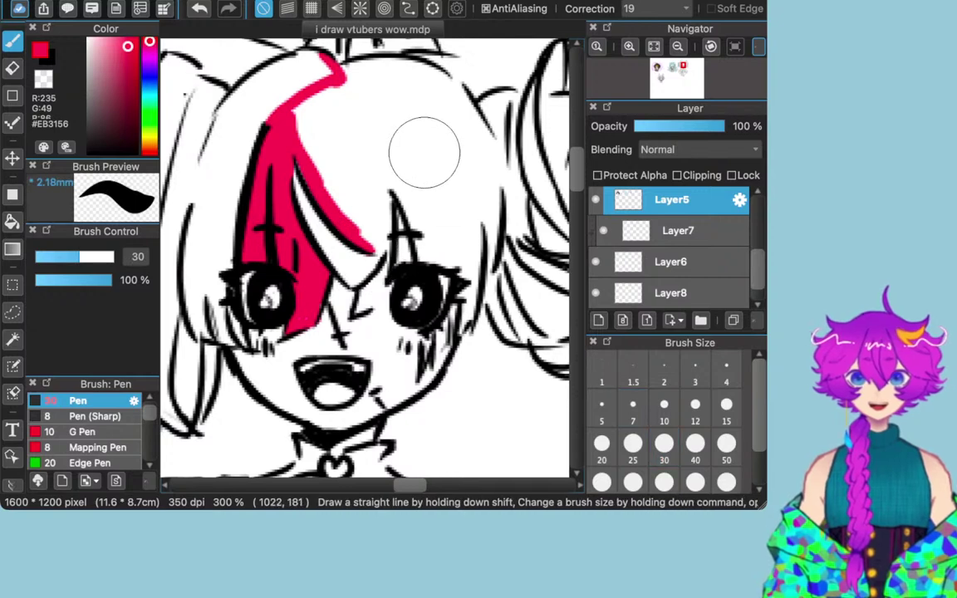
mouse_move(372, 86)
left_mouse_down()
mouse_move(343, 108)
mouse_move(366, 93)
mouse_move(360, 106)
mouse_move(368, 91)
mouse_move(369, 110)
mouse_move(373, 72)
mouse_move(409, 94)
left_mouse_up()
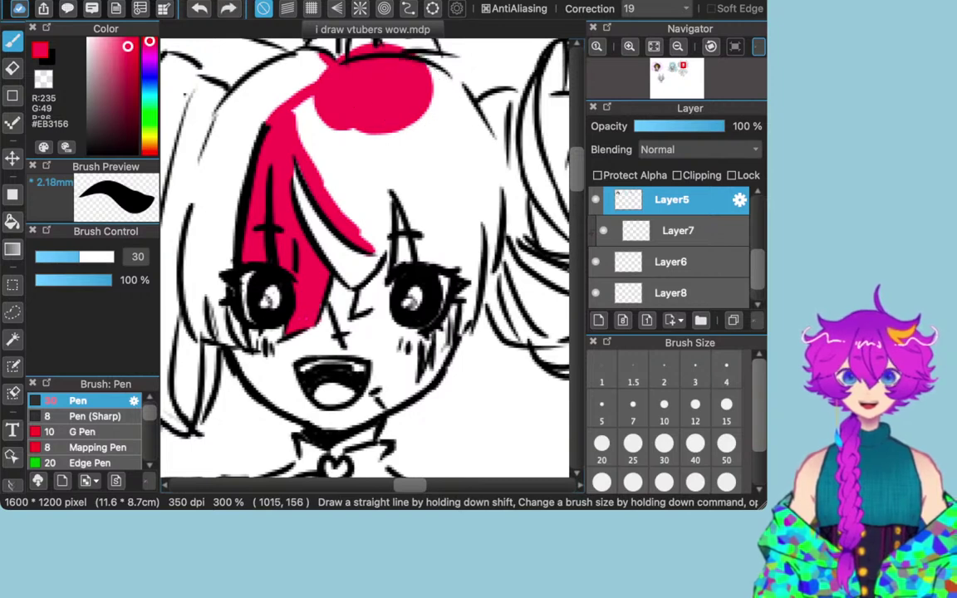
key("super+z")
key("super+z")
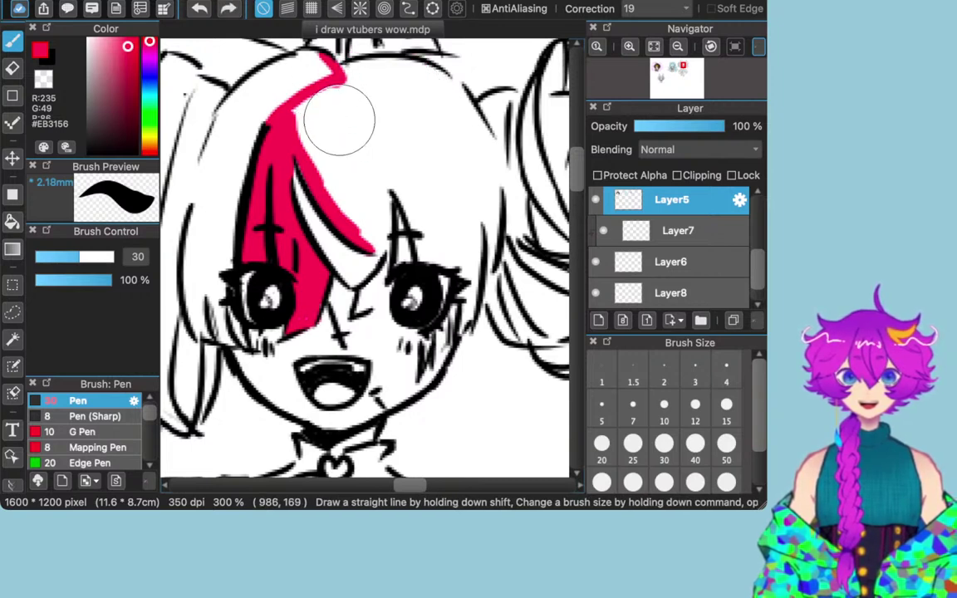
Step: Fill the bangs above and around the right eye in crimson, using brush size 12 along the edges and beside the nose
mouse_move(345, 107)
left_mouse_down()
mouse_move(314, 123)
mouse_move(366, 220)
mouse_move(355, 184)
mouse_move(364, 139)
mouse_move(403, 181)
mouse_move(375, 162)
mouse_move(371, 178)
mouse_move(399, 171)
mouse_move(448, 242)
mouse_move(446, 225)
mouse_move(443, 247)
mouse_move(450, 211)
mouse_move(460, 241)
mouse_move(470, 189)
left_mouse_up()
left_click_drag(364, 257, 375, 256)
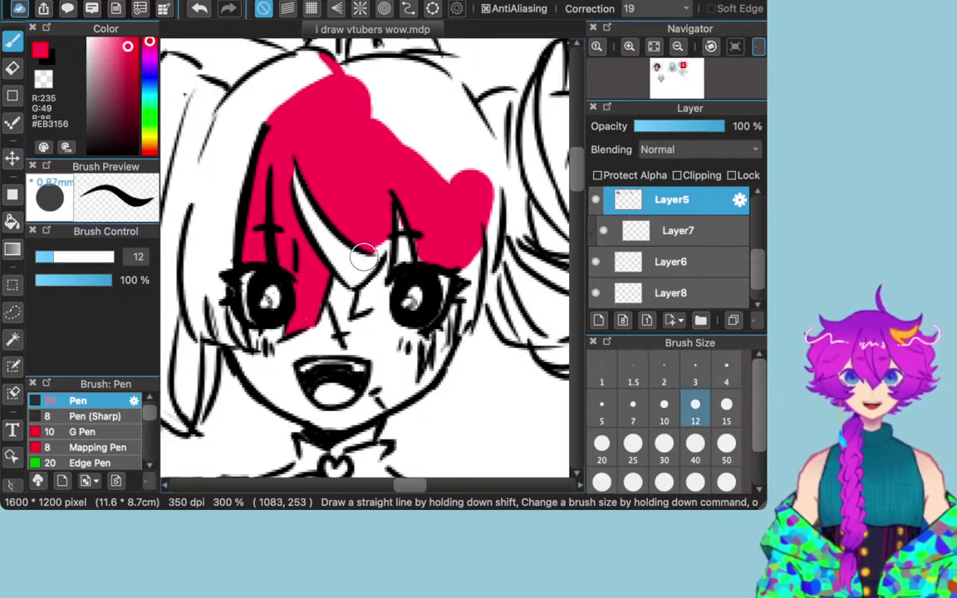
left_click_drag(491, 207, 490, 233)
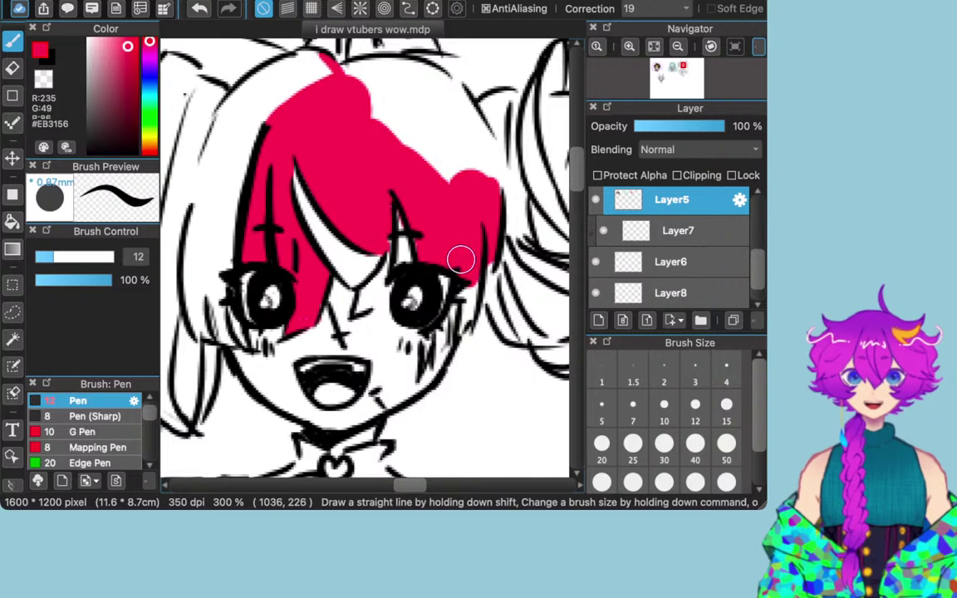
mouse_move(463, 318)
left_mouse_down()
mouse_move(453, 321)
mouse_move(459, 312)
mouse_move(422, 340)
left_mouse_up()
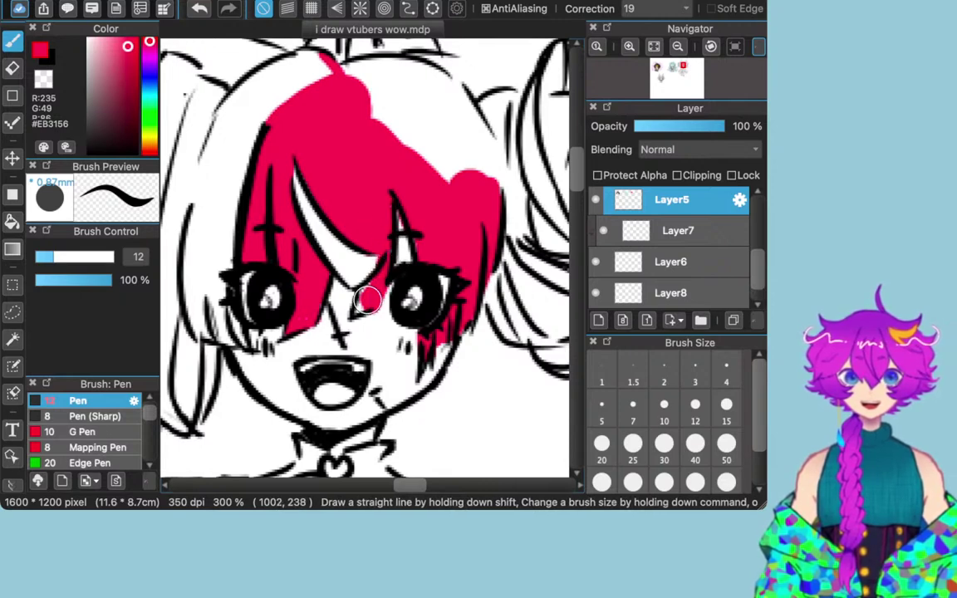
left_click_drag(366, 299, 359, 307)
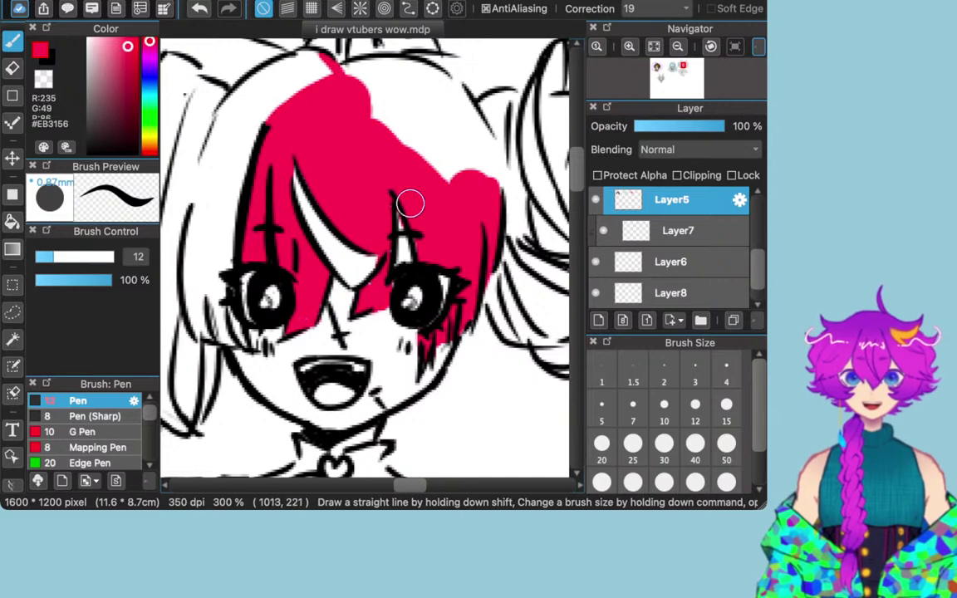
Step: Colour the rest of the crown crimson between the parting and the right outline of the head, redoing the outer edge stroke
mouse_move(352, 70)
left_mouse_down()
mouse_move(411, 67)
mouse_move(452, 104)
mouse_move(434, 76)
mouse_move(465, 110)
mouse_move(427, 68)
mouse_move(453, 91)
mouse_move(464, 115)
mouse_move(445, 88)
mouse_move(479, 146)
left_mouse_up()
mouse_move(461, 102)
left_mouse_down()
mouse_move(491, 156)
mouse_move(490, 199)
mouse_move(491, 182)
mouse_move(478, 171)
mouse_move(474, 198)
left_mouse_up()
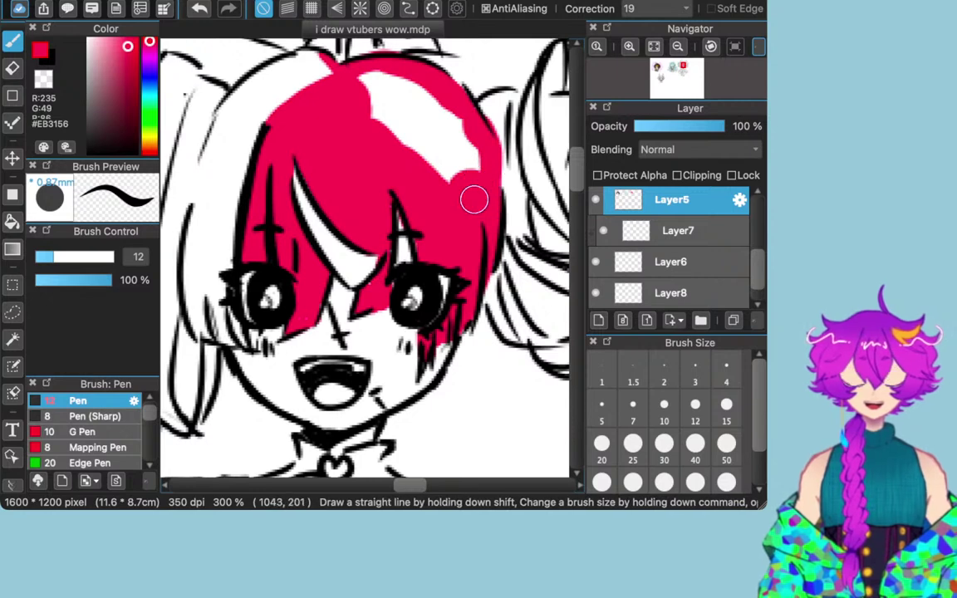
key("super+z")
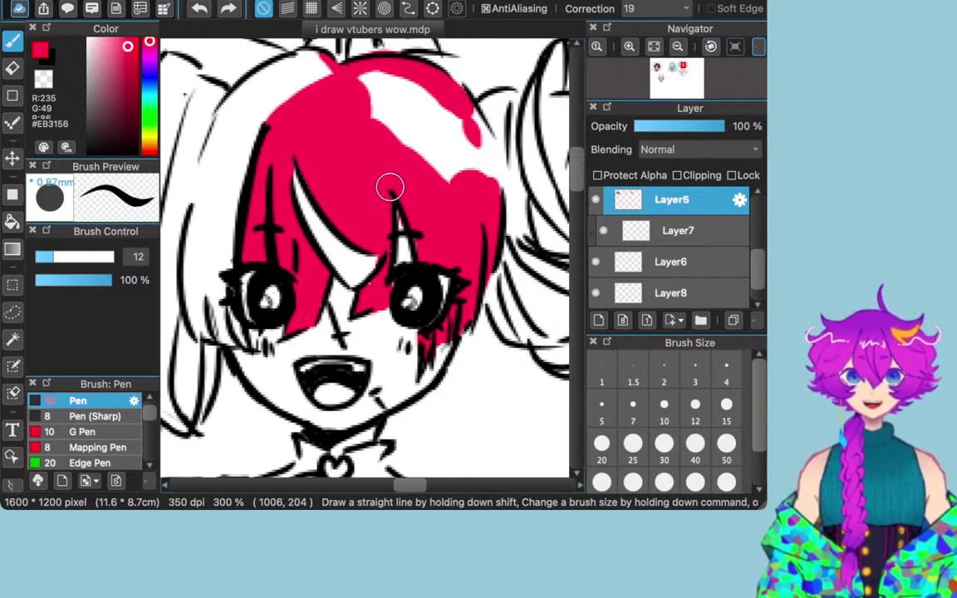
mouse_move(473, 122)
left_mouse_down()
mouse_move(496, 195)
mouse_move(481, 138)
mouse_move(493, 192)
mouse_move(442, 100)
mouse_move(368, 81)
mouse_move(347, 92)
mouse_move(364, 78)
mouse_move(380, 82)
mouse_move(363, 110)
mouse_move(379, 87)
mouse_move(395, 137)
mouse_move(392, 100)
mouse_move(411, 118)
mouse_move(392, 105)
mouse_move(412, 150)
mouse_move(411, 94)
mouse_move(405, 140)
mouse_move(388, 94)
mouse_move(419, 143)
mouse_move(413, 97)
mouse_move(429, 164)
mouse_move(425, 93)
mouse_move(446, 162)
mouse_move(429, 114)
mouse_move(441, 115)
mouse_move(433, 146)
mouse_move(445, 124)
mouse_move(433, 119)
mouse_move(452, 170)
mouse_move(429, 145)
mouse_move(445, 169)
mouse_move(447, 117)
mouse_move(470, 177)
left_mouse_up()
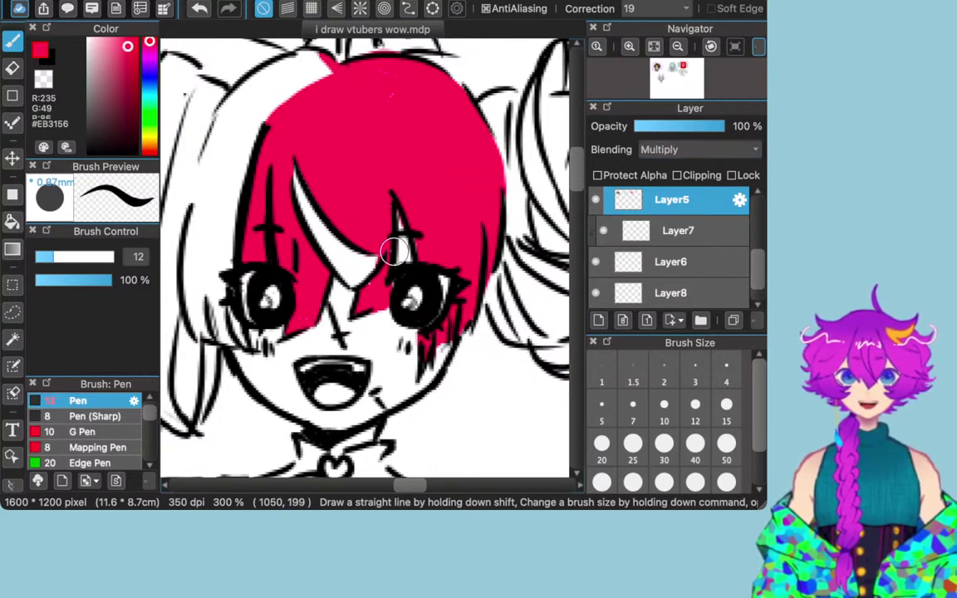
Step: Paint the looped strand on top of the head crimson with brush size 10, finishing its tip at size 7
scroll(420, 194, "up", 5)
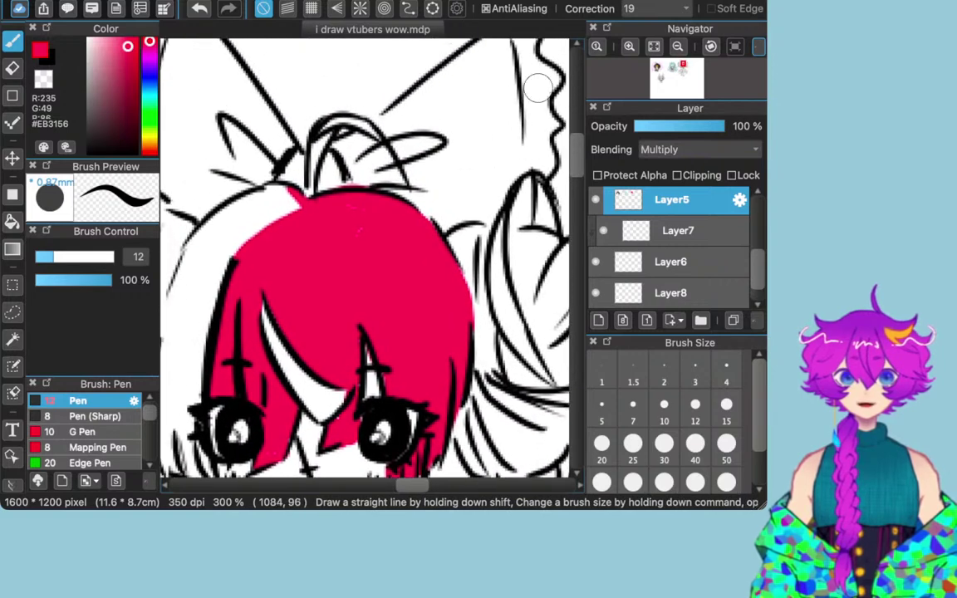
key("bracketleft")
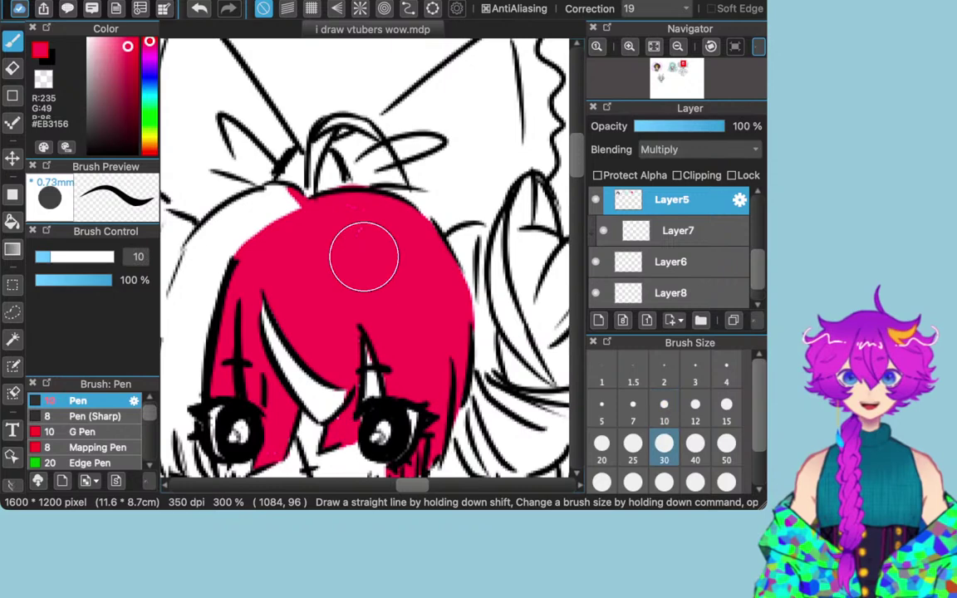
left_click_drag(323, 130, 308, 194)
left_click_drag(324, 128, 346, 123)
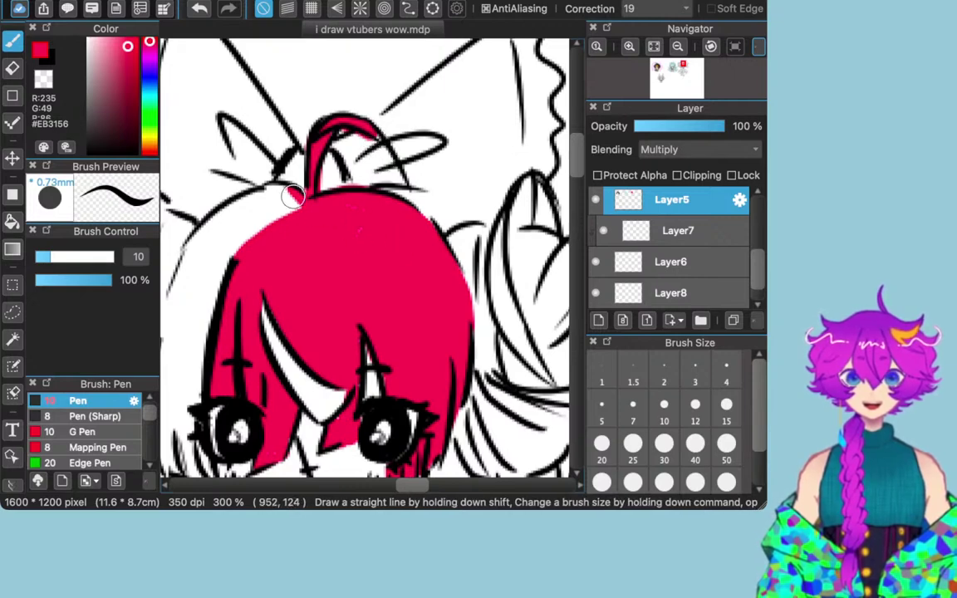
left_click(633, 404)
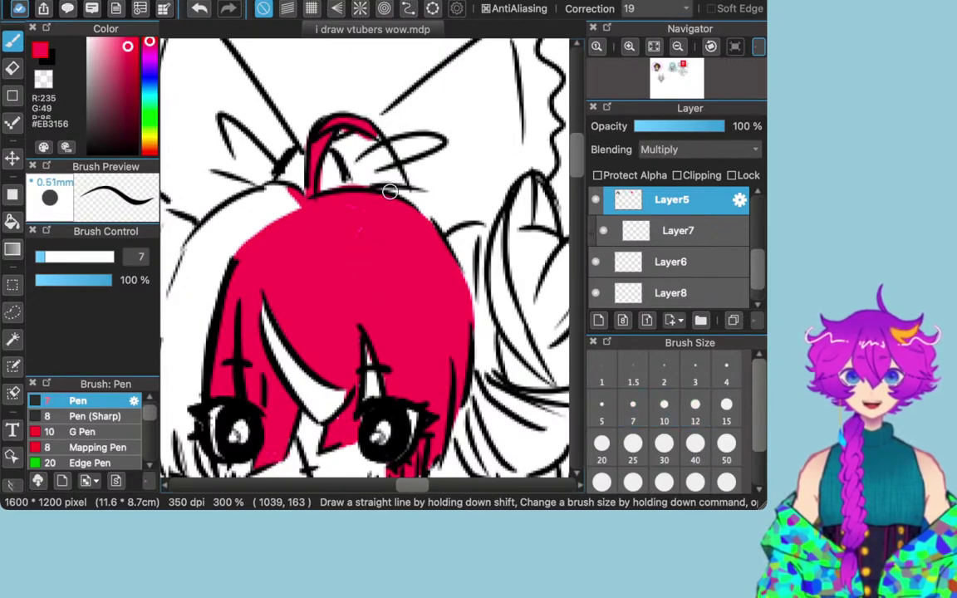
left_click_drag(373, 132, 379, 140)
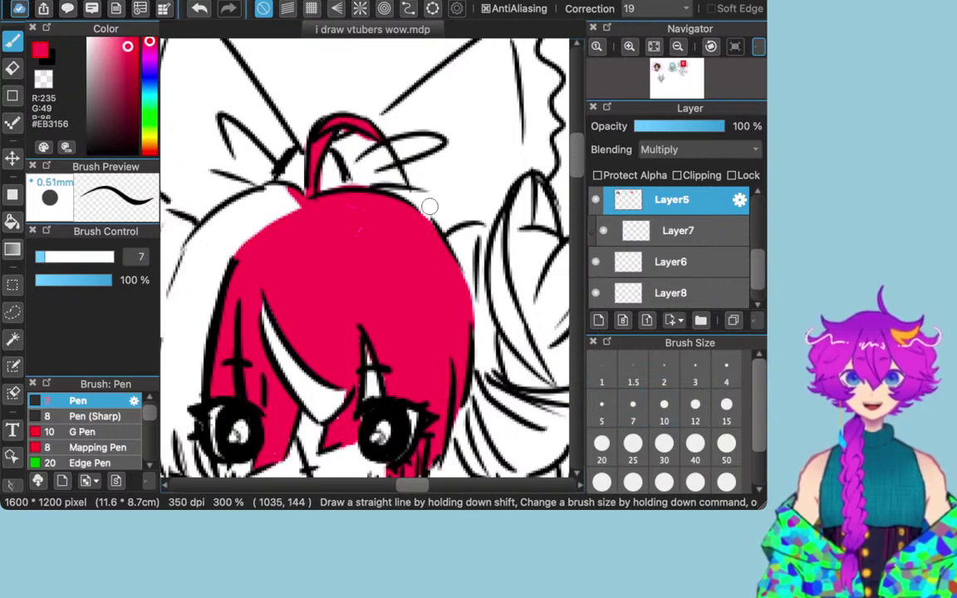
Step: Fill the curved inner strand of the right bun and the section beside it in crimson
left_click_drag(533, 324, 451, 316)
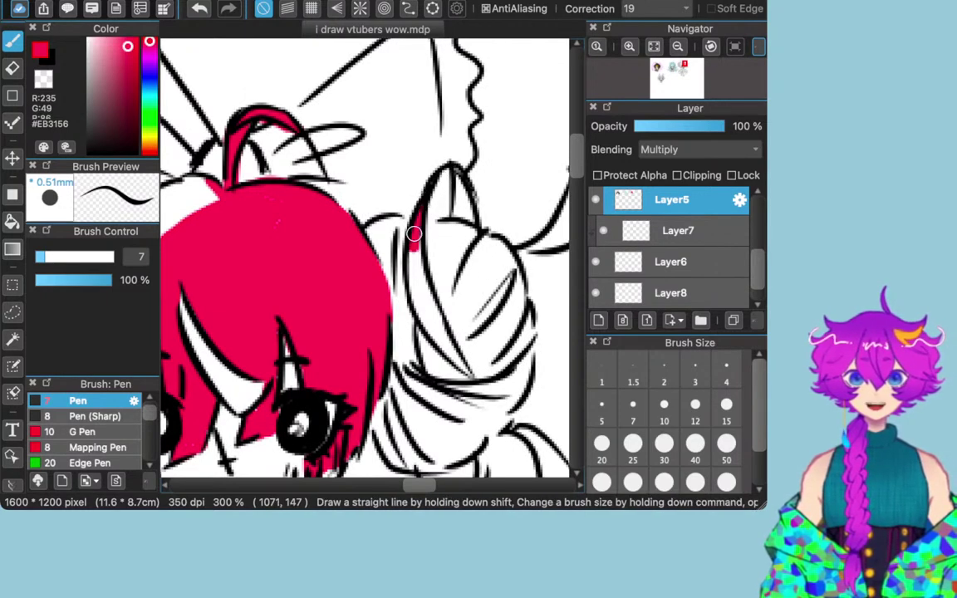
left_click_drag(418, 298, 425, 322)
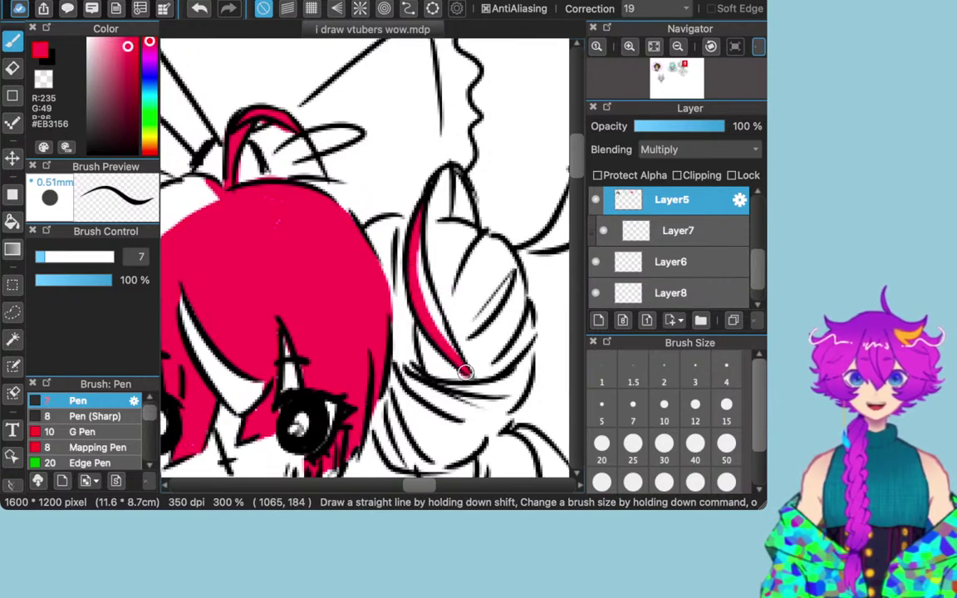
left_click_drag(427, 282, 446, 342)
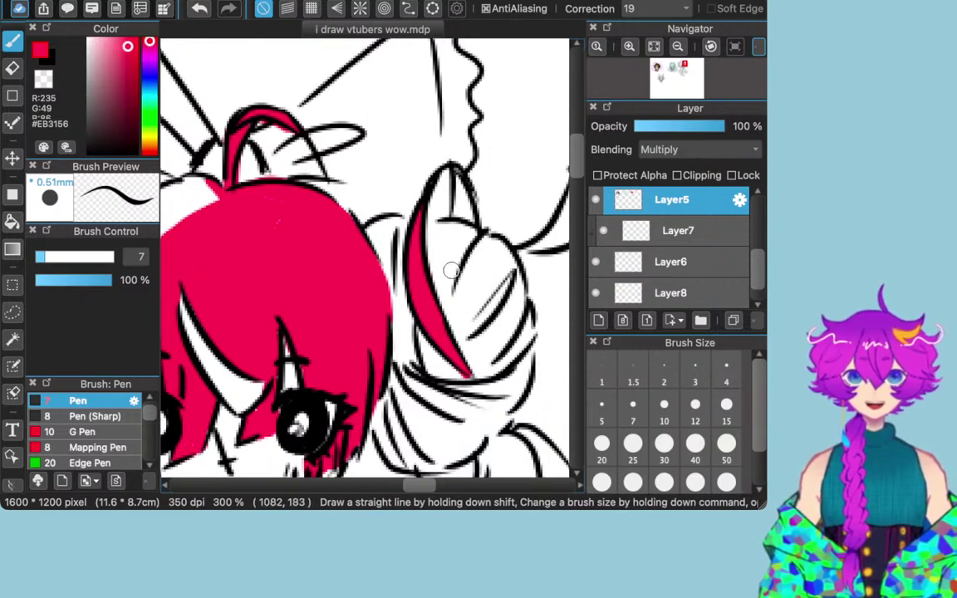
mouse_move(477, 236)
left_mouse_down()
mouse_move(452, 274)
mouse_move(459, 258)
left_mouse_up()
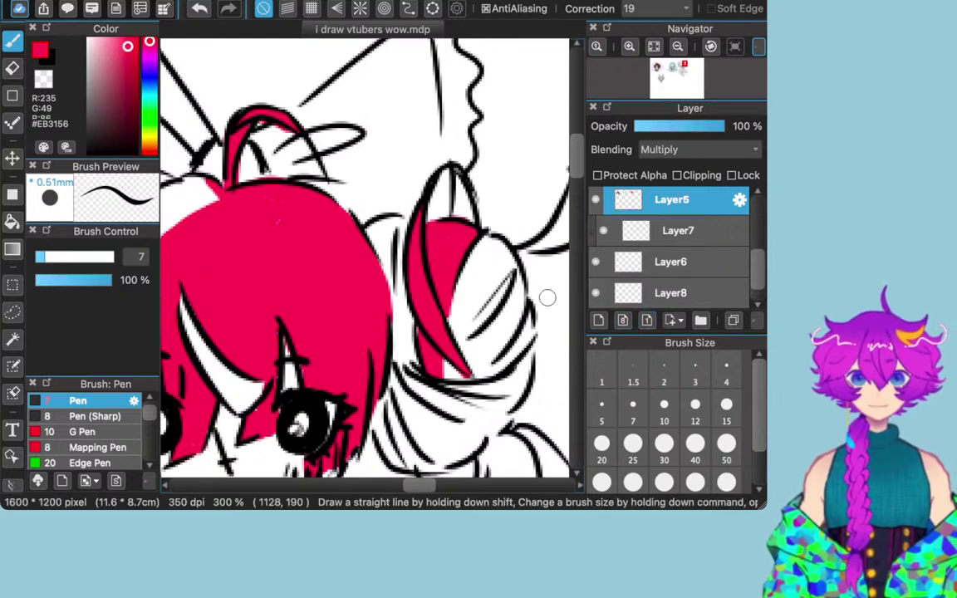
Step: Fill the right bun's lower and outer strands in crimson, leaving the central highlight section white
scroll(553, 314, "right", 5)
scroll(553, 314, "down", 1)
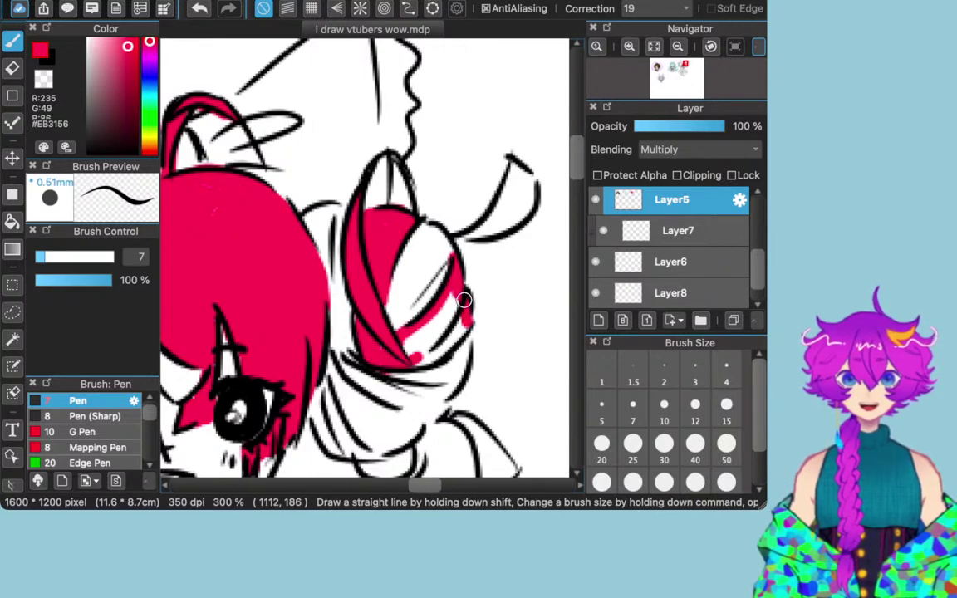
left_click_drag(440, 348, 408, 360)
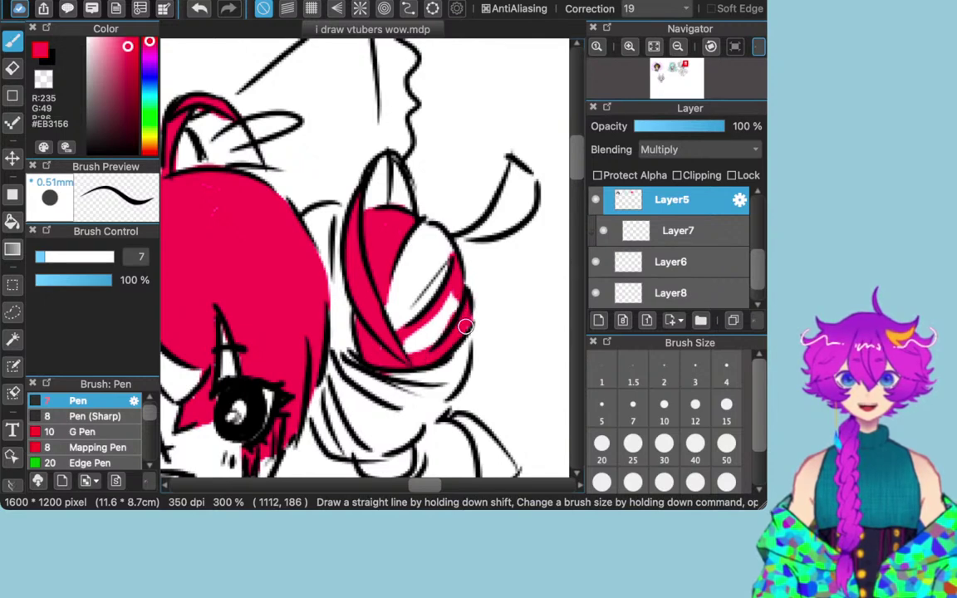
mouse_move(453, 324)
left_mouse_down()
mouse_move(453, 307)
mouse_move(431, 334)
left_mouse_up()
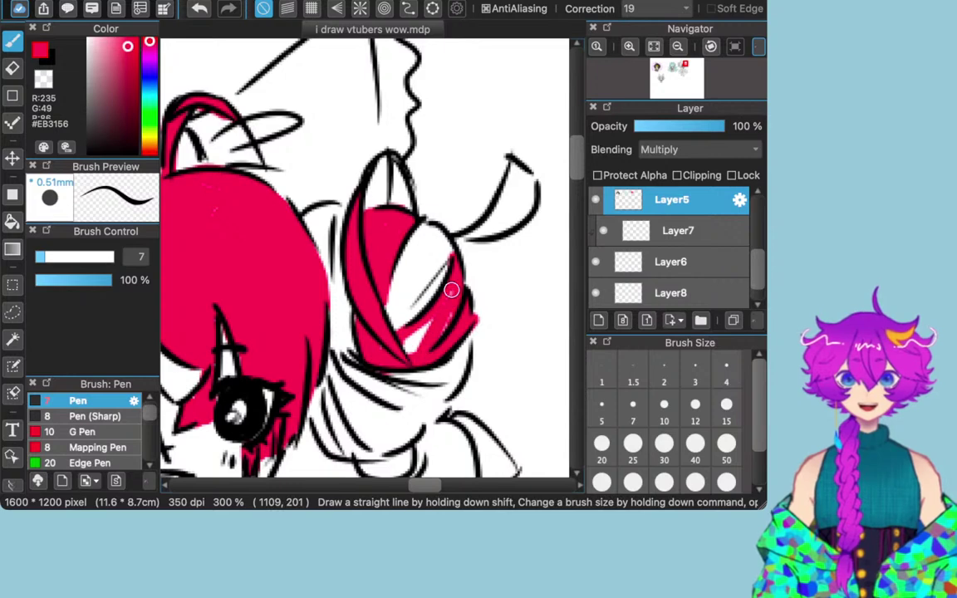
mouse_move(451, 290)
left_mouse_down()
mouse_move(400, 355)
mouse_move(438, 310)
mouse_move(424, 341)
mouse_move(424, 329)
mouse_move(403, 340)
mouse_move(421, 338)
mouse_move(404, 358)
mouse_move(468, 309)
mouse_move(395, 311)
left_mouse_up()
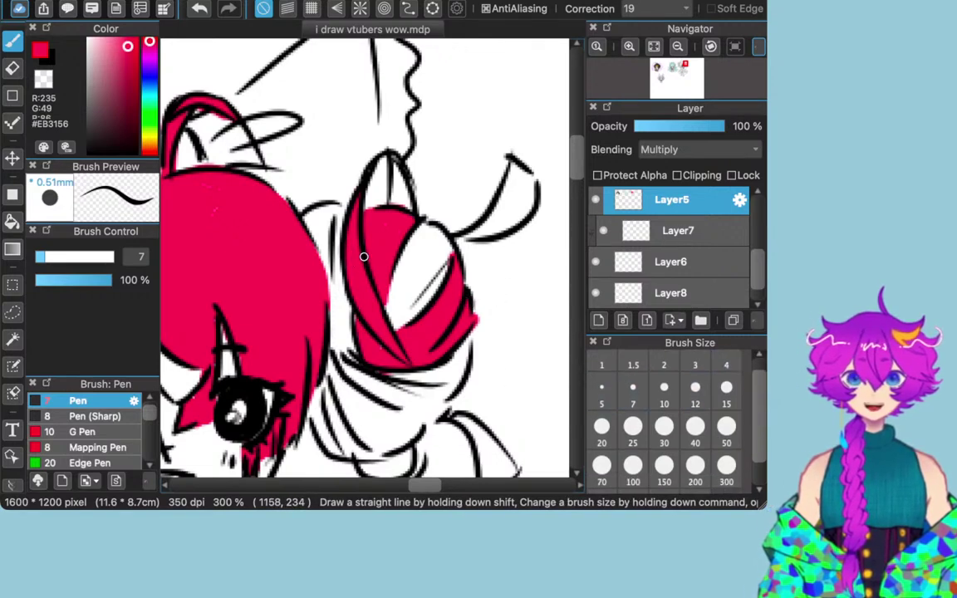
Step: Fill the loose curved tail sticking out from the upper side of the right bun in crimson
scroll(674, 424, "down", 2)
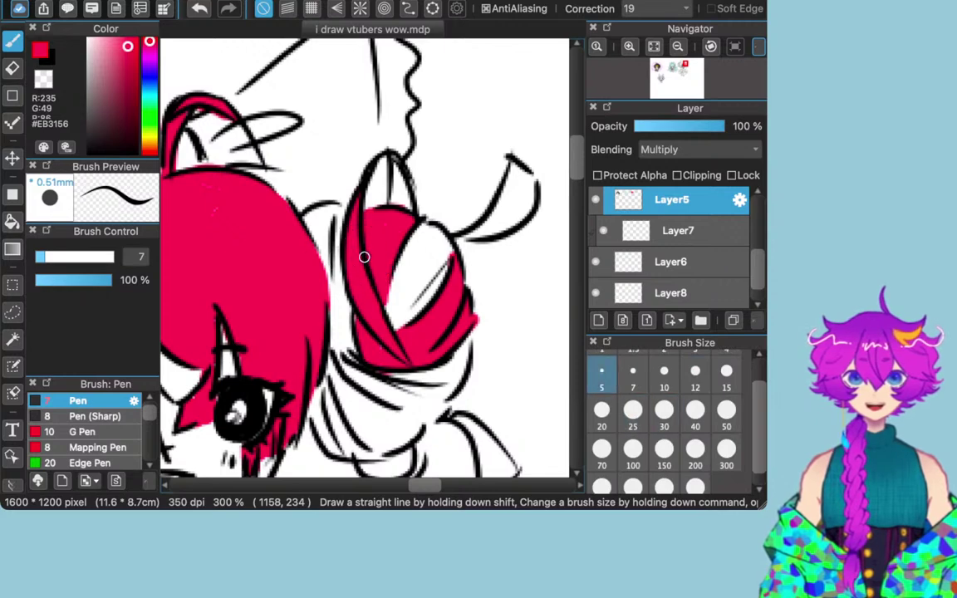
scroll(565, 315, "down", 3)
scroll(466, 243, "up", 3)
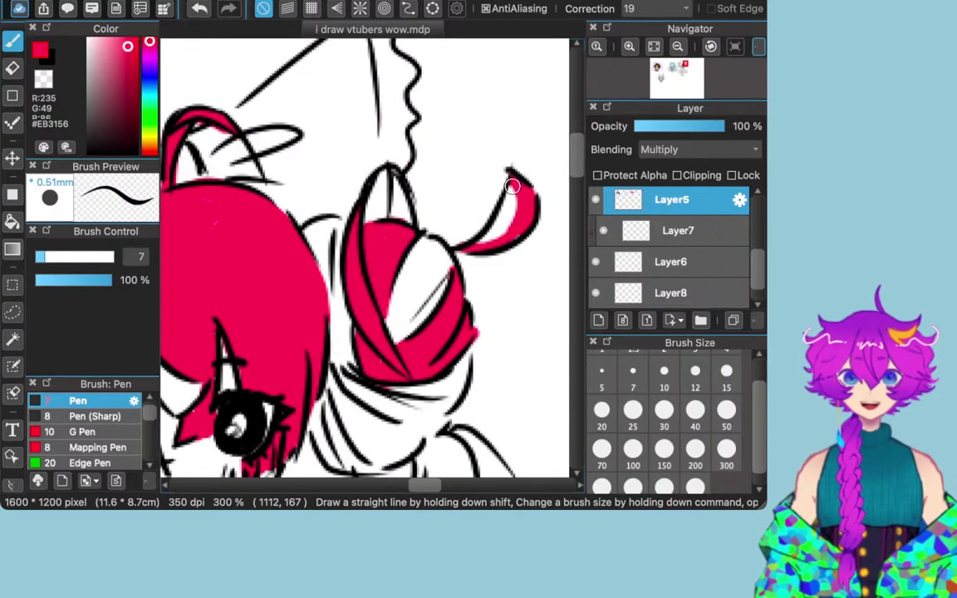
left_click_drag(512, 187, 489, 239)
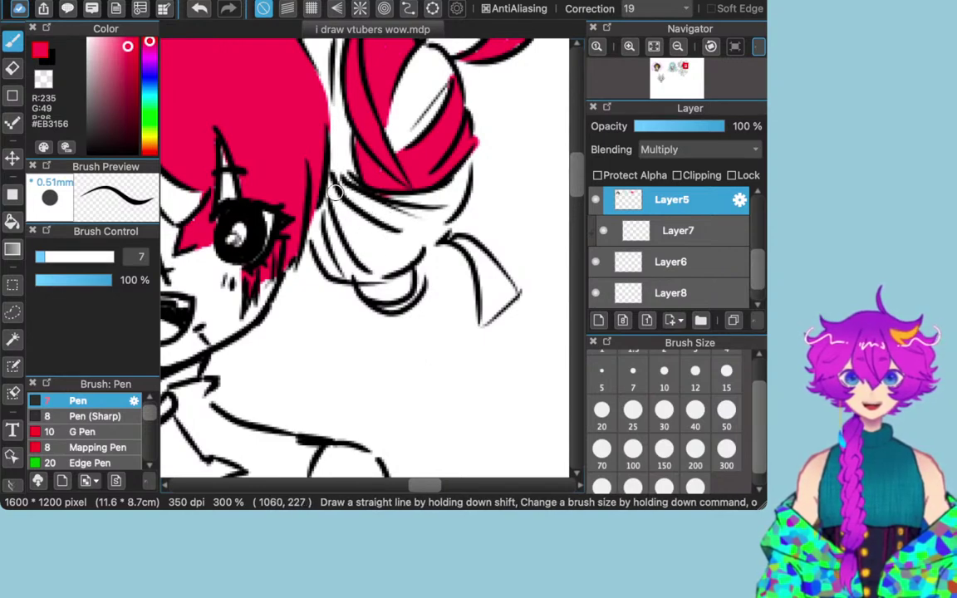
Step: Outline and fill the broad strand wrapping beneath the right bun in crimson
mouse_move(330, 188)
left_mouse_down()
mouse_move(351, 210)
mouse_move(330, 176)
mouse_move(357, 217)
mouse_move(389, 233)
mouse_move(448, 223)
mouse_move(384, 272)
left_mouse_up()
mouse_move(330, 193)
left_mouse_down()
mouse_move(332, 228)
mouse_move(381, 278)
left_mouse_up()
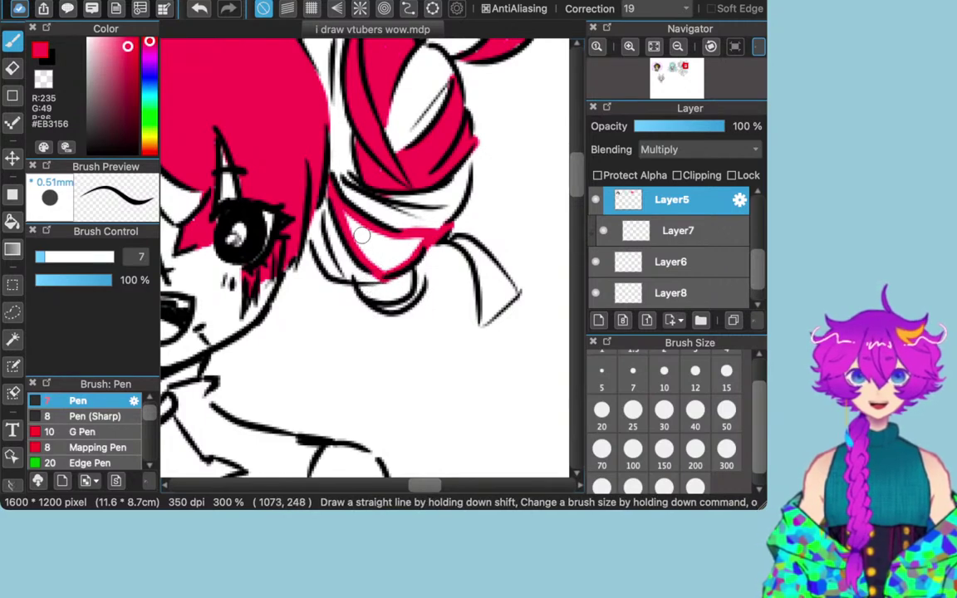
mouse_move(361, 235)
left_mouse_down()
mouse_move(382, 265)
mouse_move(358, 229)
mouse_move(383, 267)
mouse_move(374, 262)
mouse_move(397, 264)
mouse_move(364, 224)
mouse_move(405, 254)
mouse_move(362, 232)
mouse_move(411, 252)
left_mouse_up()
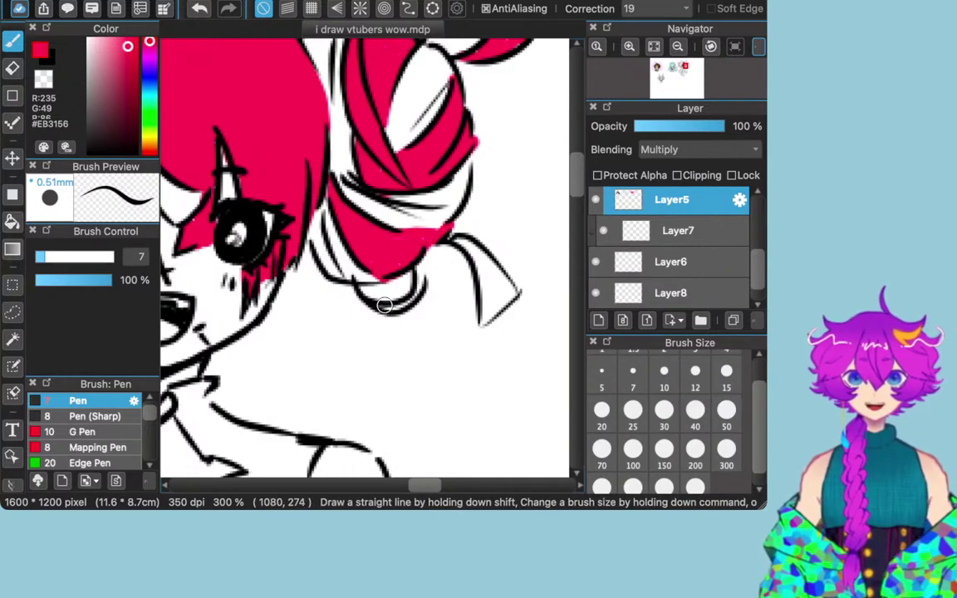
Step: Colour the small loop and loose tail below the right bun crimson, along with the narrow strand beside the cheek
mouse_move(384, 307)
left_mouse_down()
mouse_move(419, 283)
mouse_move(421, 267)
mouse_move(420, 282)
left_mouse_up()
mouse_move(421, 246)
left_mouse_down()
mouse_move(471, 252)
mouse_move(449, 244)
left_mouse_up()
mouse_move(446, 244)
left_mouse_down()
mouse_move(485, 260)
mouse_move(471, 254)
mouse_move(483, 322)
mouse_move(514, 294)
mouse_move(490, 265)
mouse_move(509, 292)
mouse_move(486, 273)
mouse_move(489, 298)
mouse_move(497, 287)
mouse_move(505, 298)
mouse_move(398, 265)
left_mouse_up()
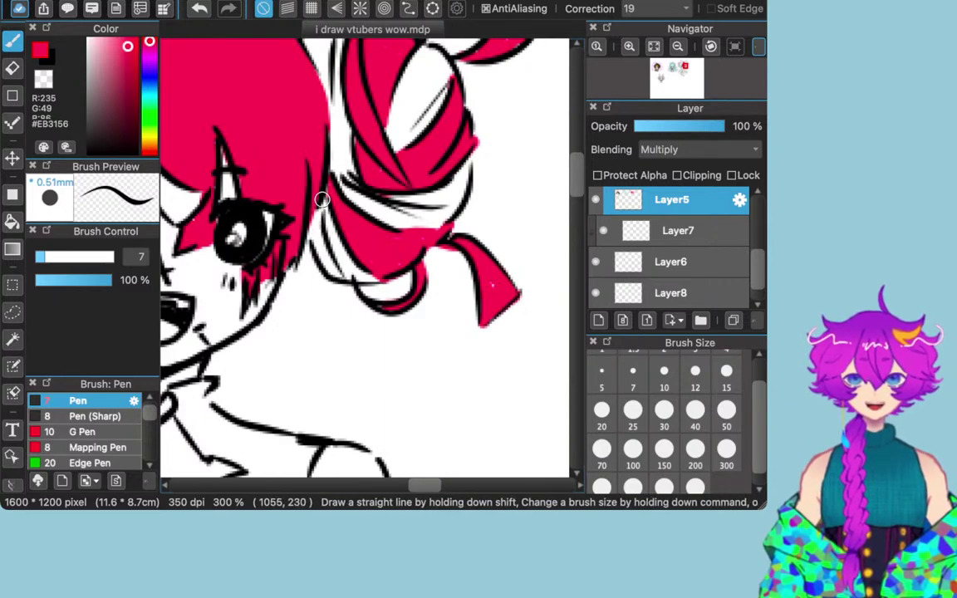
mouse_move(314, 211)
left_mouse_down()
mouse_move(317, 241)
mouse_move(310, 230)
mouse_move(325, 266)
mouse_move(315, 242)
mouse_move(337, 273)
left_mouse_up()
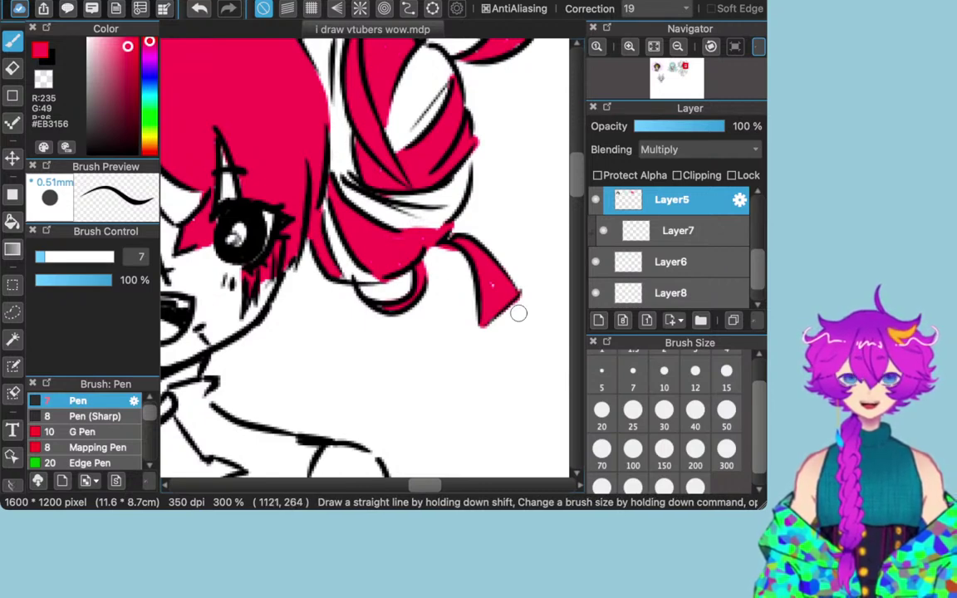
Step: Fill the long side lock left of the face in crimson from the hairline to its tip, redoing the first edge stroke
scroll(357, 257, "up", 5)
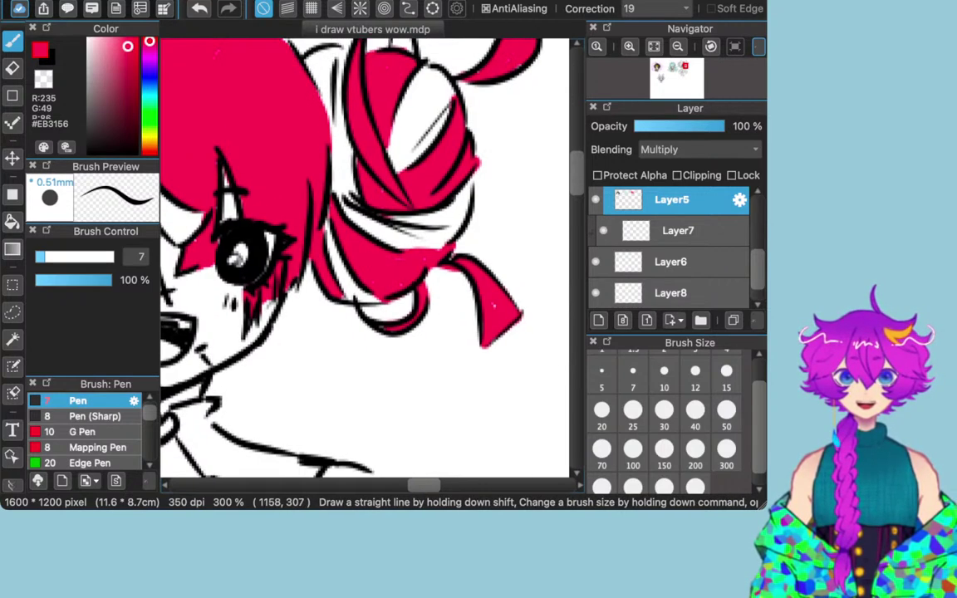
scroll(366, 257, "up", 2)
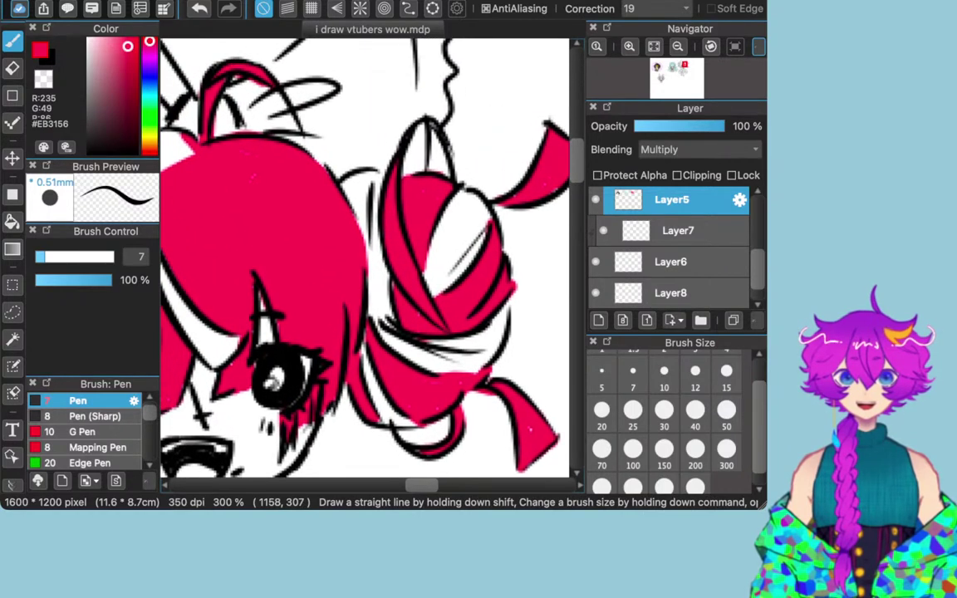
scroll(365, 257, "left", 6)
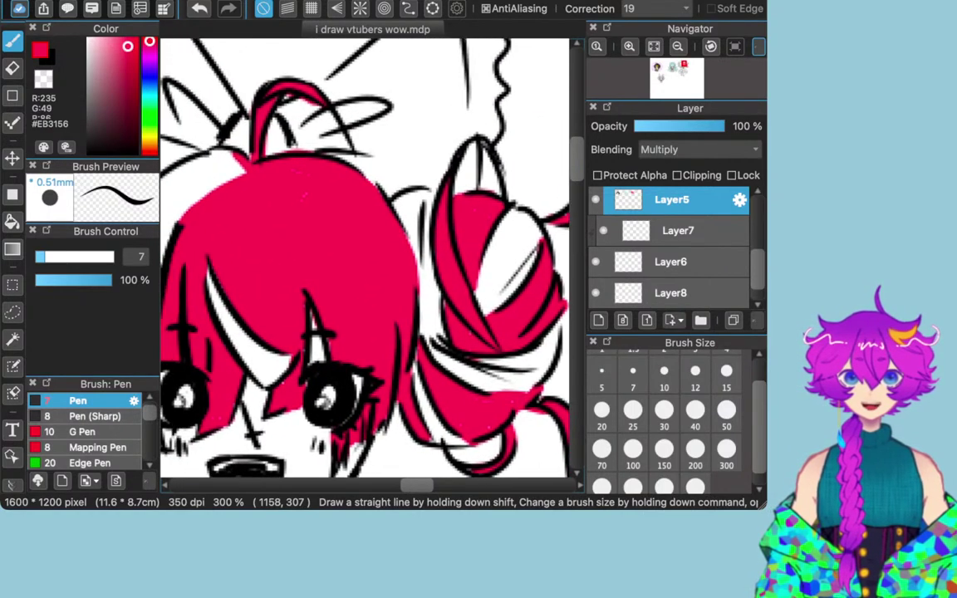
scroll(365, 258, "left", 2)
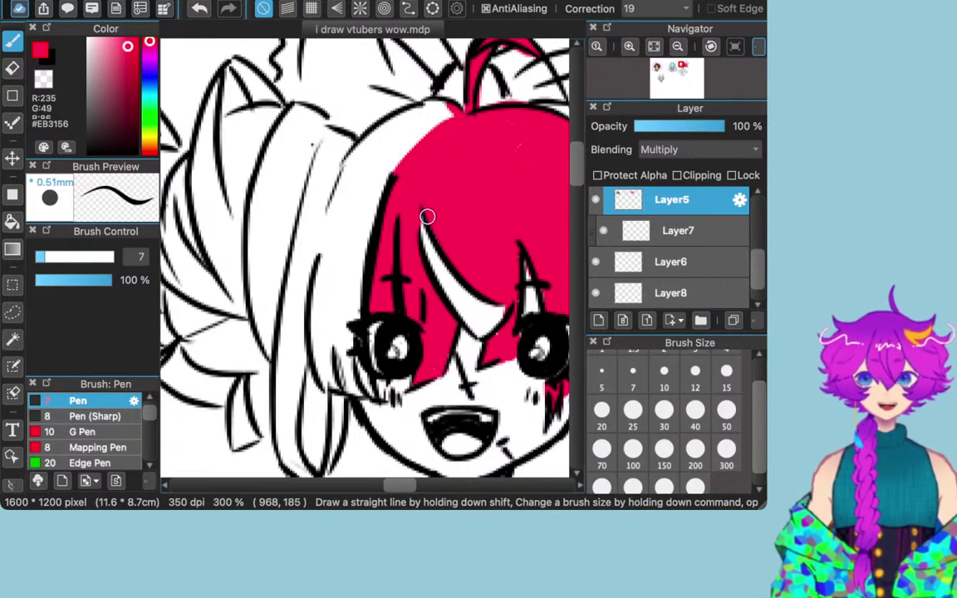
left_click_drag(445, 229, 523, 192)
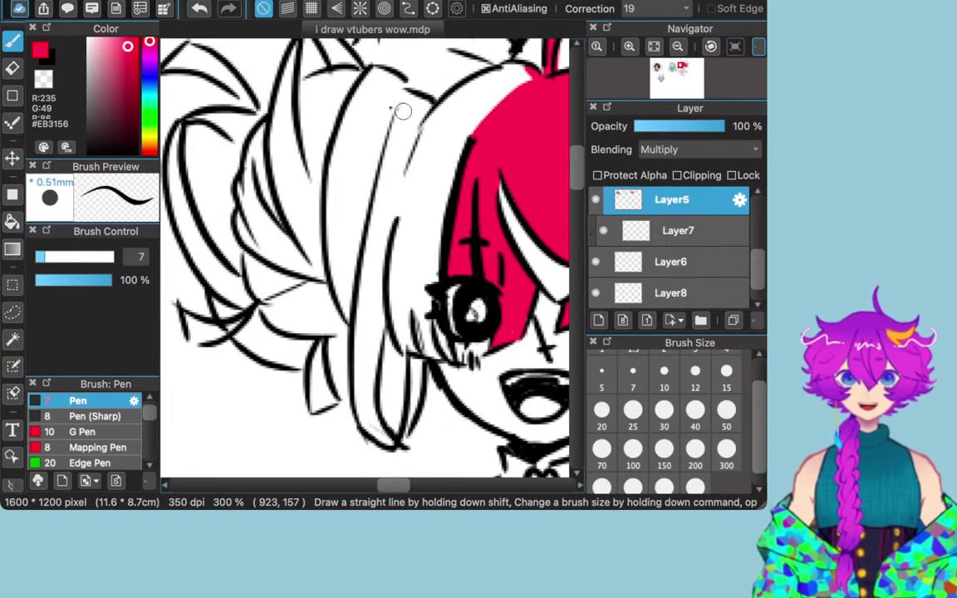
left_click_drag(407, 100, 379, 172)
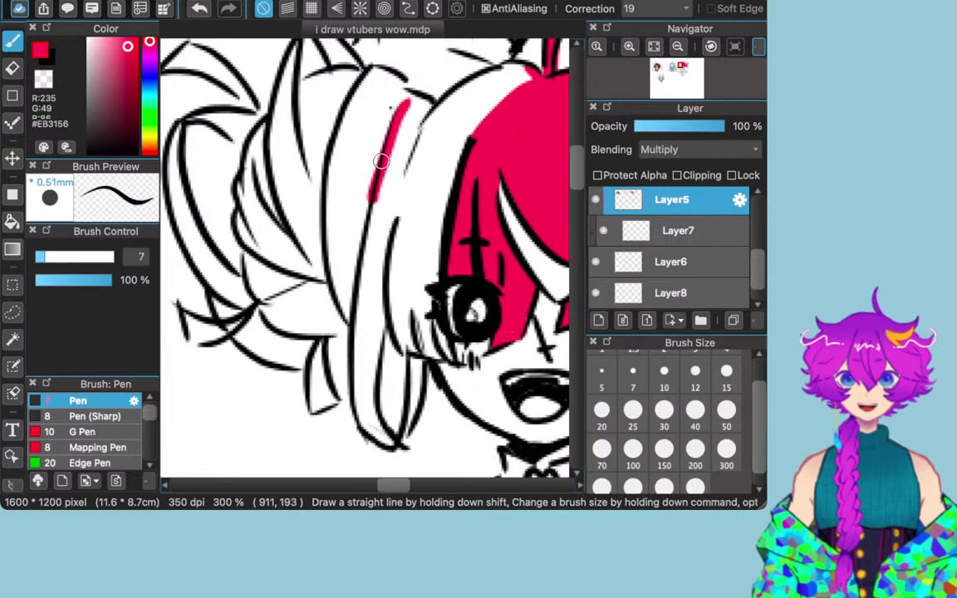
key("super+z")
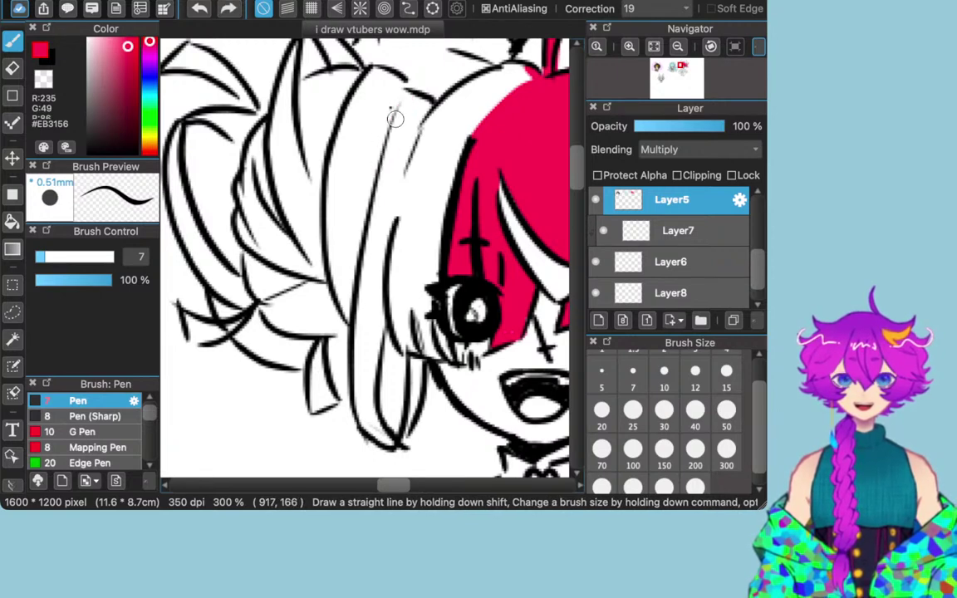
mouse_move(410, 95)
left_mouse_down()
mouse_move(398, 118)
mouse_move(414, 116)
mouse_move(418, 99)
mouse_move(425, 106)
mouse_move(410, 98)
mouse_move(425, 105)
mouse_move(383, 240)
mouse_move(398, 143)
mouse_move(409, 109)
mouse_move(392, 168)
mouse_move(413, 104)
mouse_move(358, 330)
mouse_move(365, 409)
left_mouse_up()
mouse_move(382, 214)
left_mouse_down()
mouse_move(366, 287)
mouse_move(385, 183)
mouse_move(372, 277)
mouse_move(381, 232)
mouse_move(376, 268)
left_mouse_up()
mouse_move(378, 312)
left_mouse_down()
mouse_move(371, 399)
mouse_move(366, 286)
mouse_move(356, 391)
mouse_move(358, 359)
mouse_move(364, 419)
mouse_move(361, 402)
mouse_move(389, 441)
left_mouse_up()
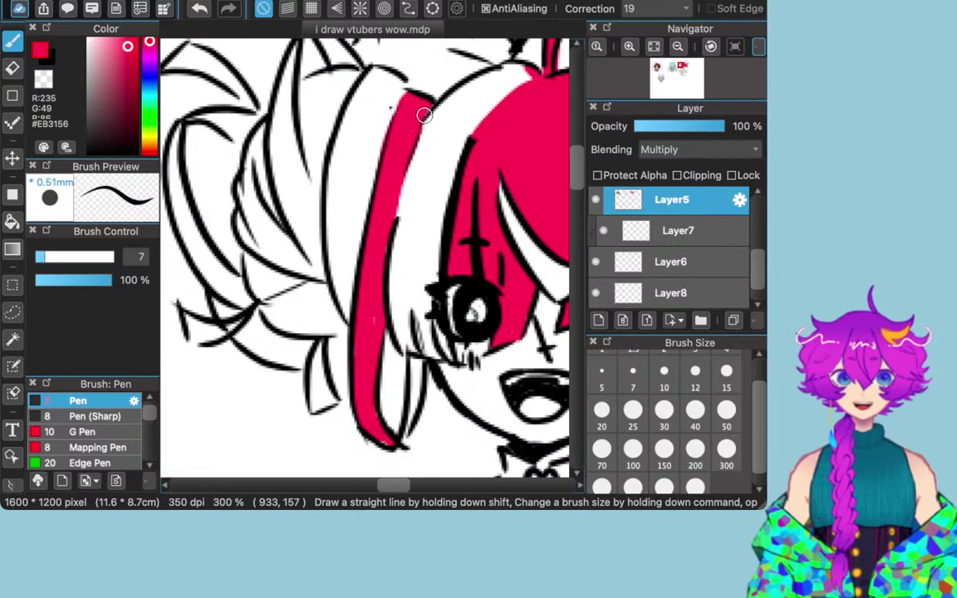
Step: Fill the small pointed tuft at the top of the left bun in crimson and tidy its lower edge with the eraser
mouse_move(413, 118)
left_mouse_down()
mouse_move(434, 121)
mouse_move(484, 181)
left_mouse_up()
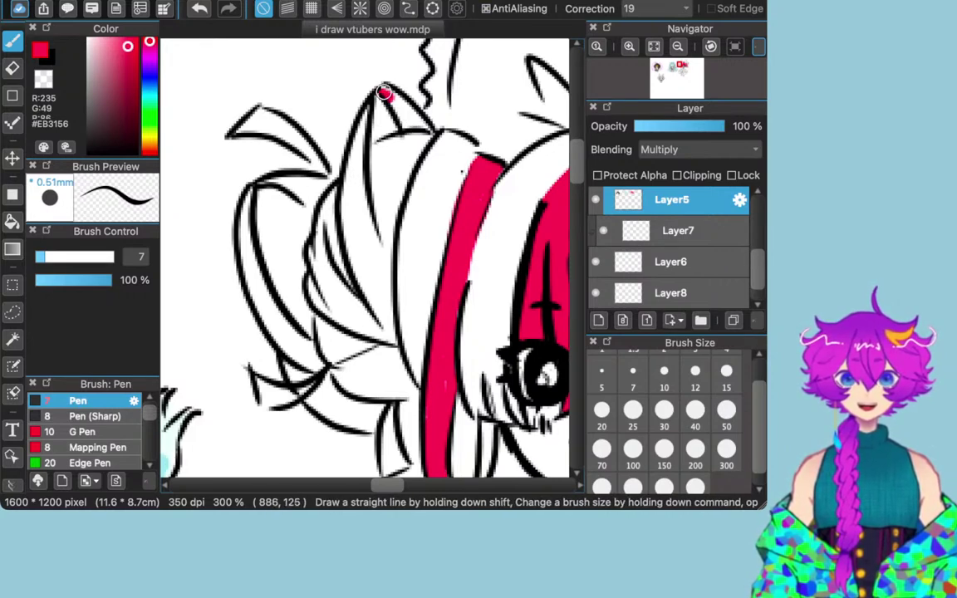
left_click_drag(389, 91, 416, 118)
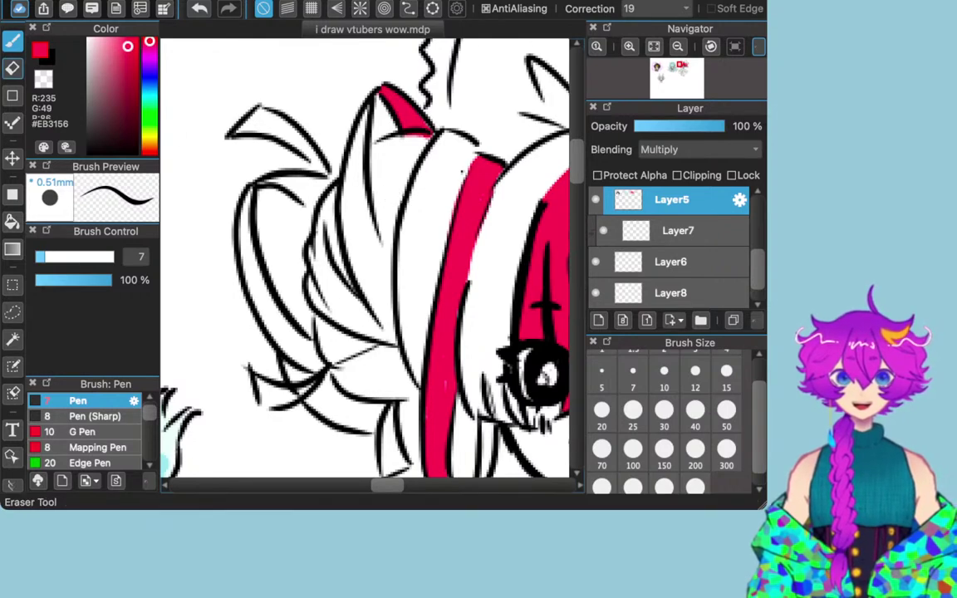
left_click(12, 68)
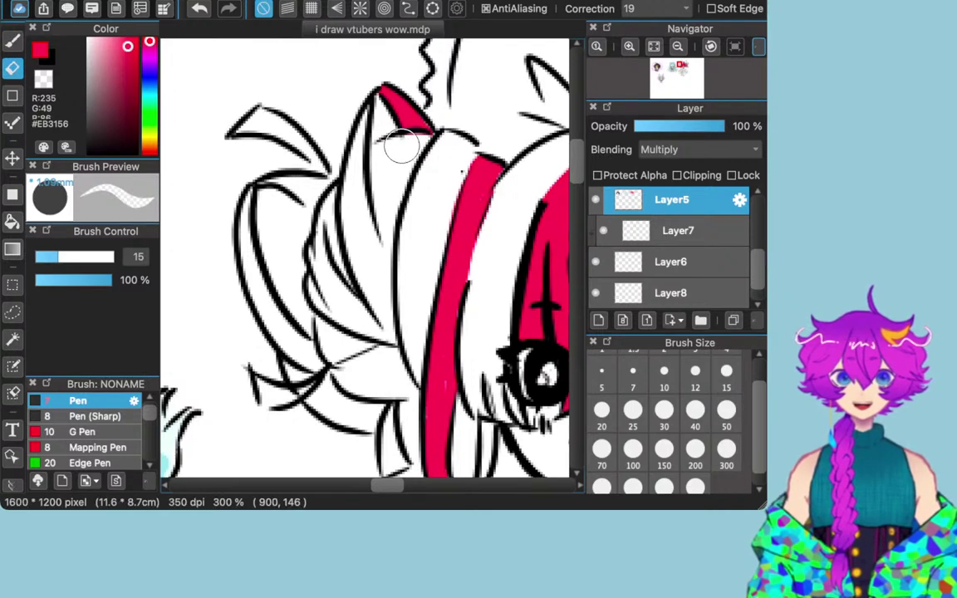
key("b")
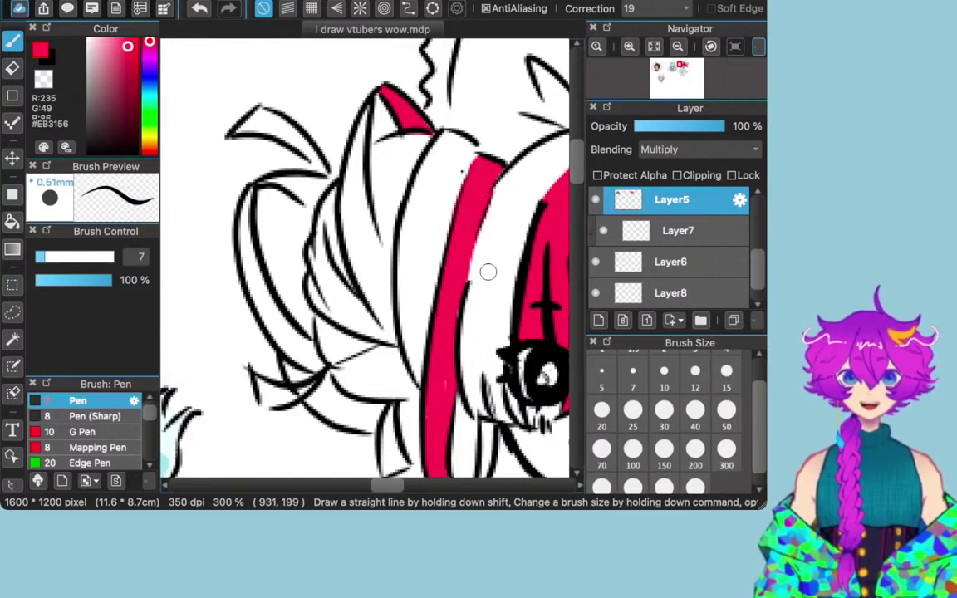
scroll(487, 271, "down", 5)
scroll(488, 272, "right", 5)
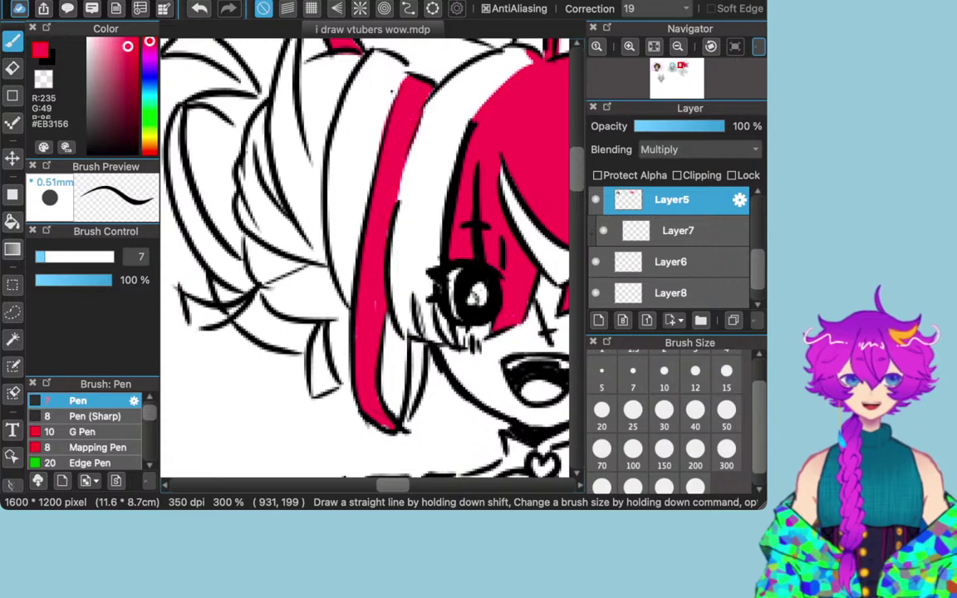
scroll(365, 257, "up", 2)
scroll(365, 257, "left", 2)
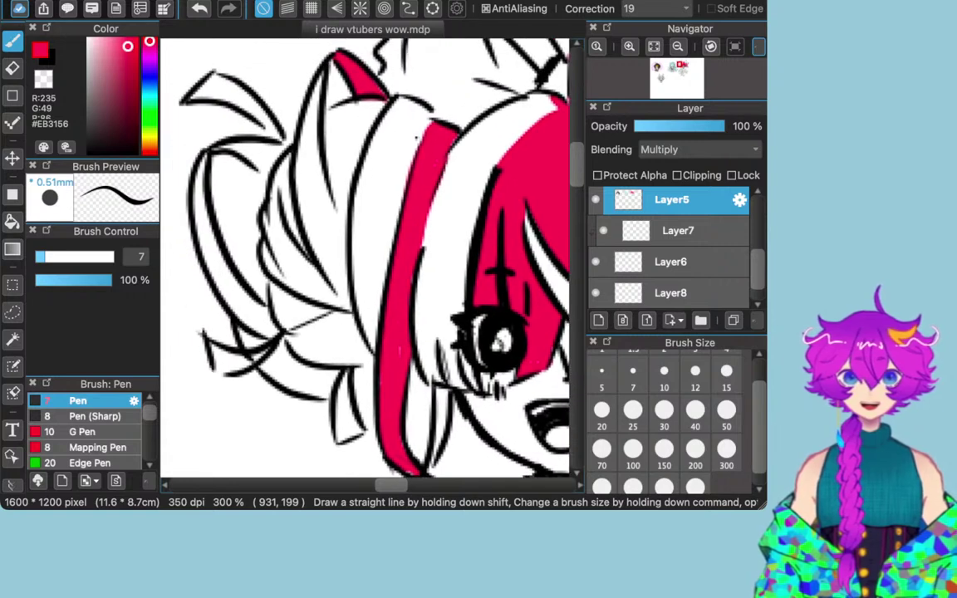
scroll(365, 257, "down", 2)
scroll(366, 257, "left", 1)
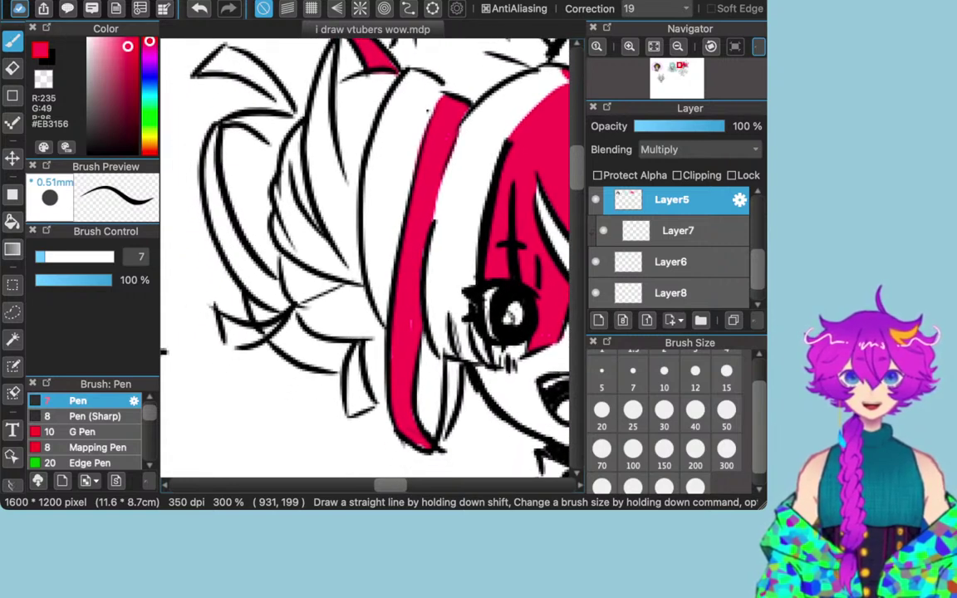
scroll(366, 257, "down", 2)
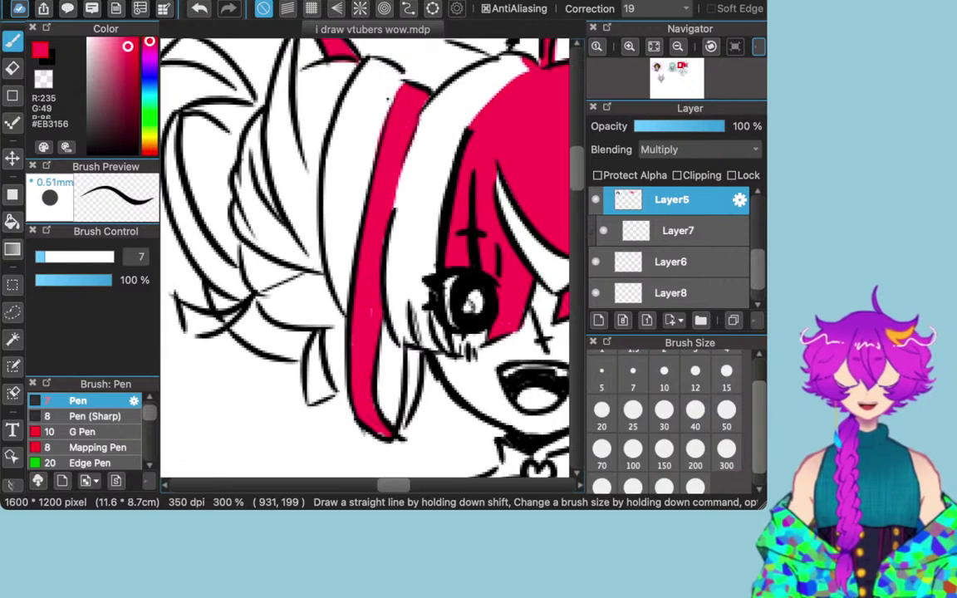
scroll(366, 258, "right", 2)
scroll(365, 257, "up", 4)
scroll(366, 258, "left", 3)
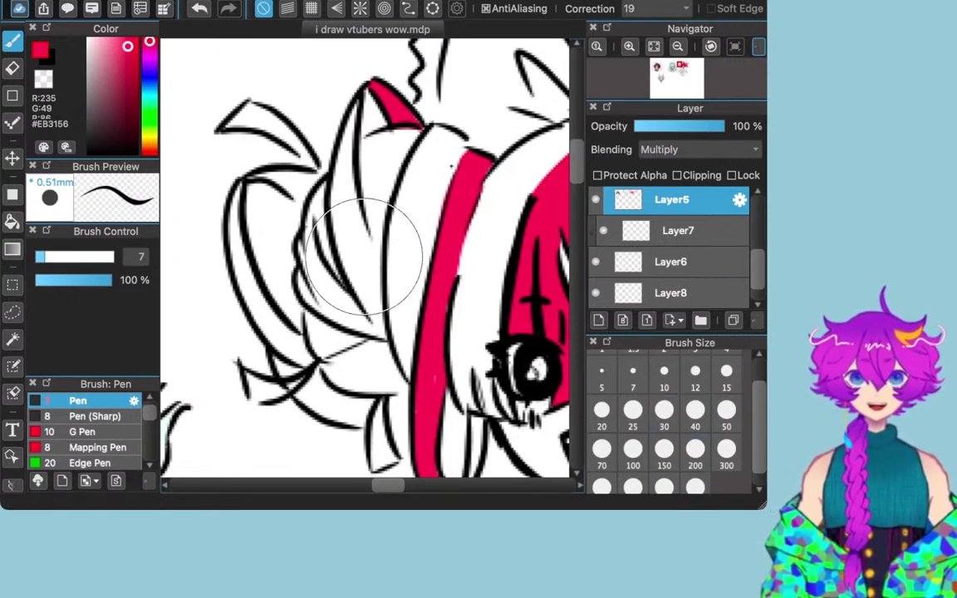
key("bracketleft")
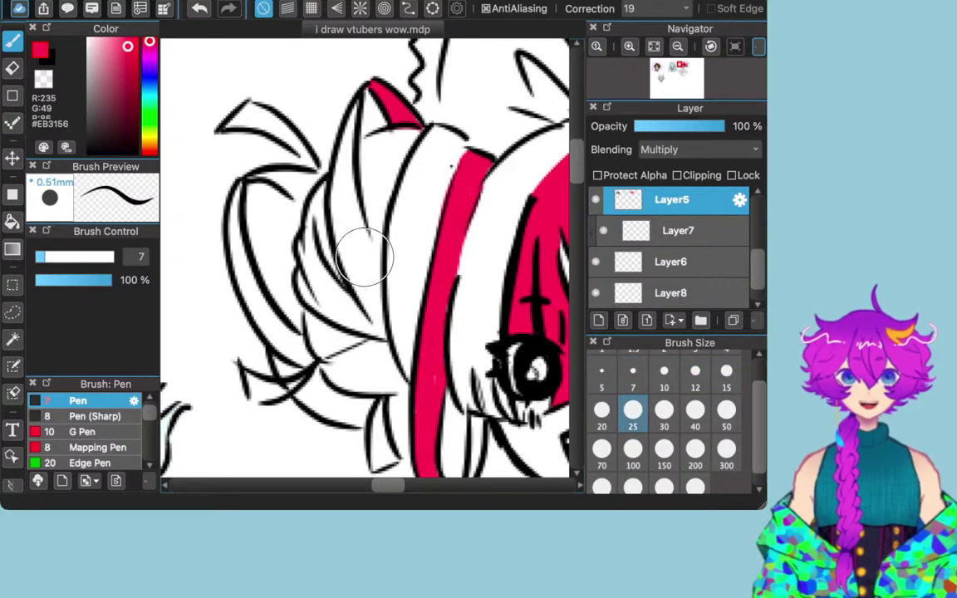
key("[")
key("[")
key("[")
key("]")
key("]")
key("]")
key("]")
key("]")
key("]")
key("]")
key("]")
key("]")
key("]")
key("[")
key("[")
key("[")
key("[")
key("[")
key("[")
key("[")
key("[")
key("[")
key("[")
key("[")
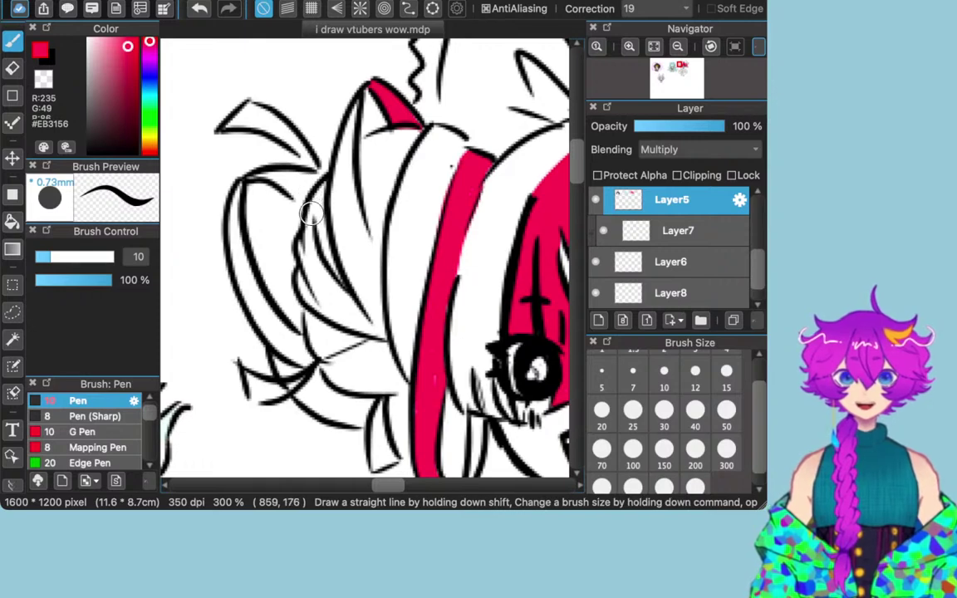
key("bracketleft")
key("bracketright")
key("bracketright")
key("bracketleft")
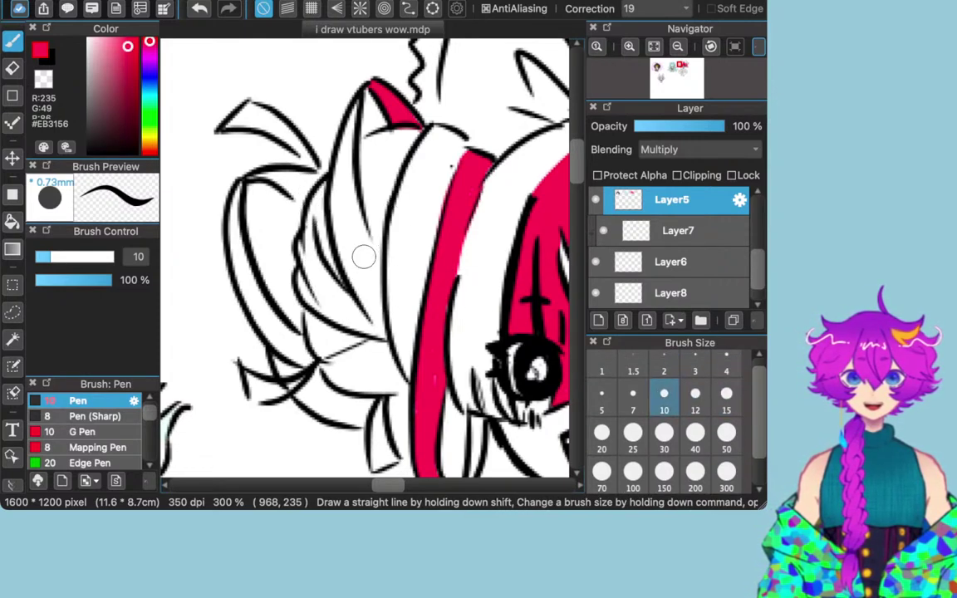
key("bracketleft")
key("bracketleft")
key("bracketleft")
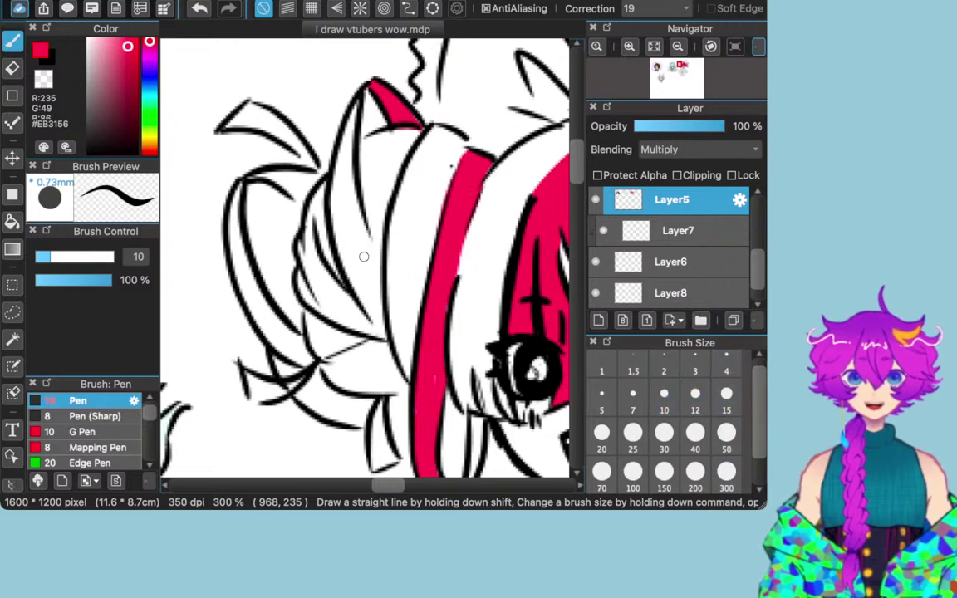
key("bracketleft")
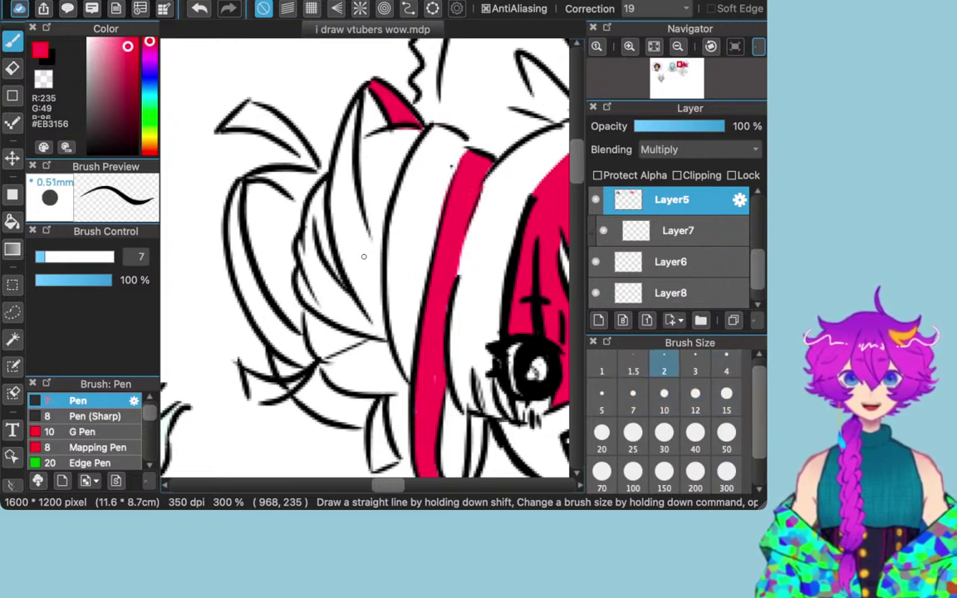
Step: Fill the narrow inner strand of the left bun and the wedge at its base in crimson, redoing the first stroke
left_click_drag(301, 247, 304, 262)
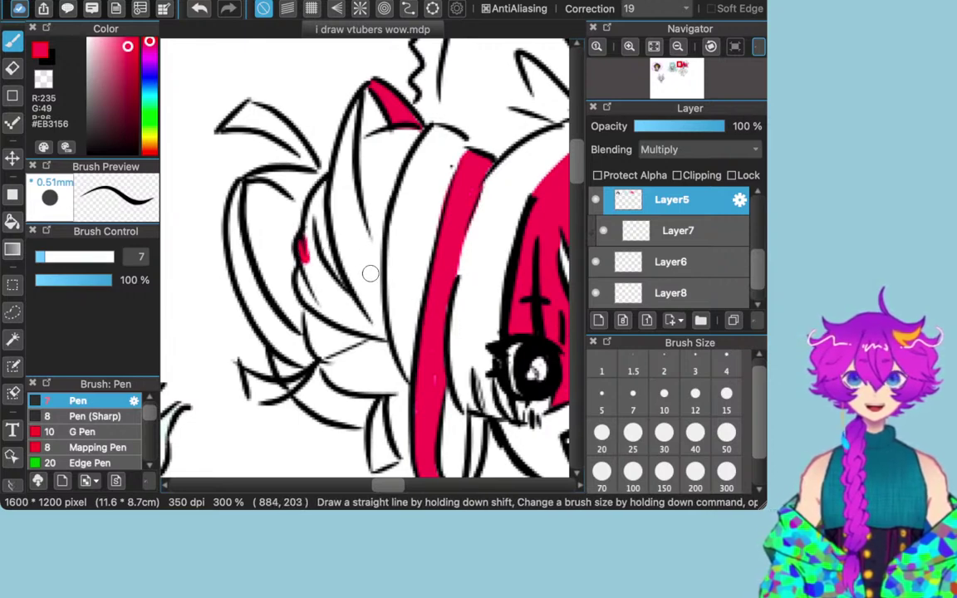
key("super+z")
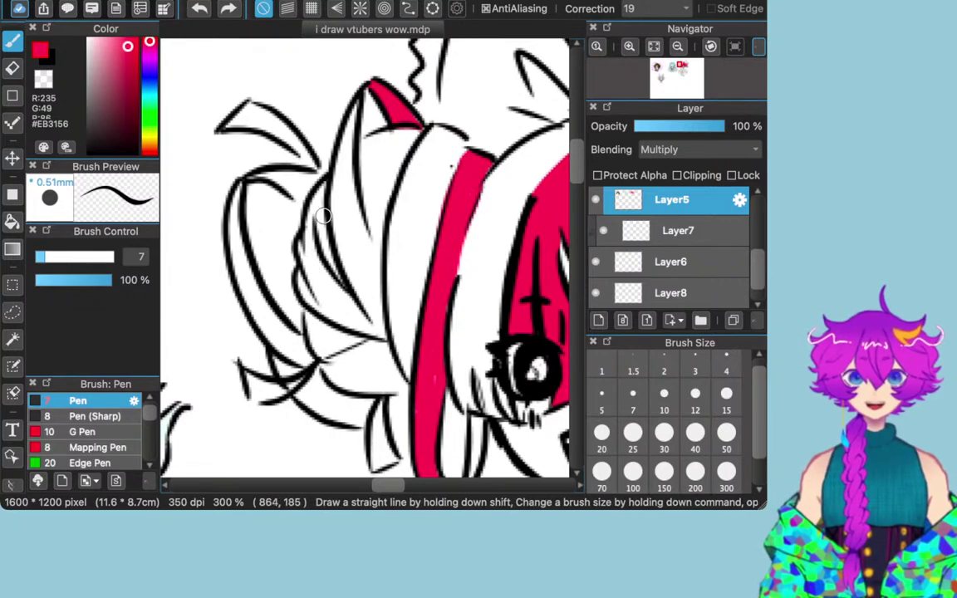
left_click_drag(315, 187, 336, 270)
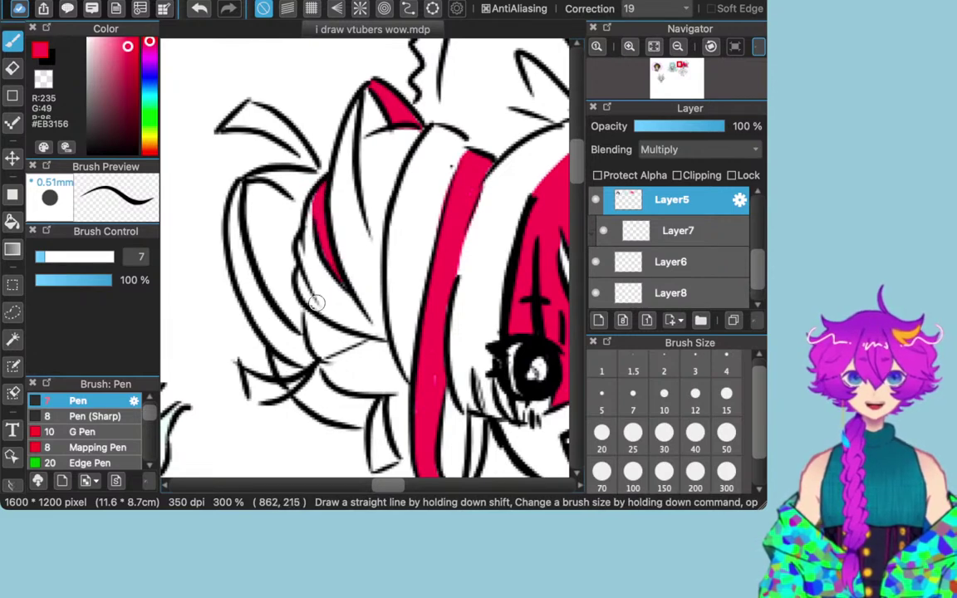
left_click_drag(306, 316, 319, 354)
mouse_move(308, 314)
left_mouse_down()
mouse_move(363, 343)
mouse_move(326, 349)
left_mouse_up()
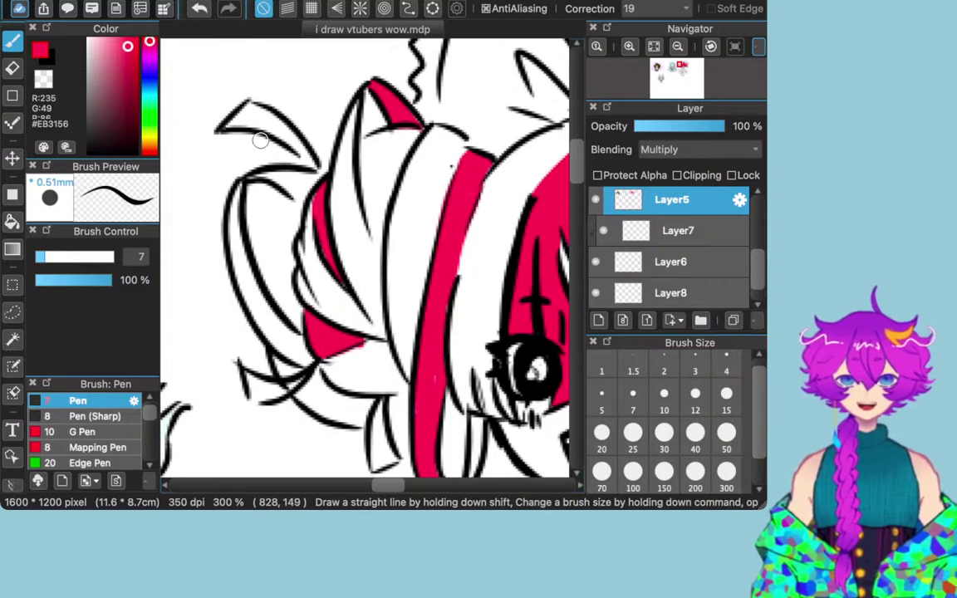
Step: Add crimson to the left bun's loose upper tail and outer loop, its upper inner section, and the strand end beside the long side lock
left_click_drag(294, 145, 316, 162)
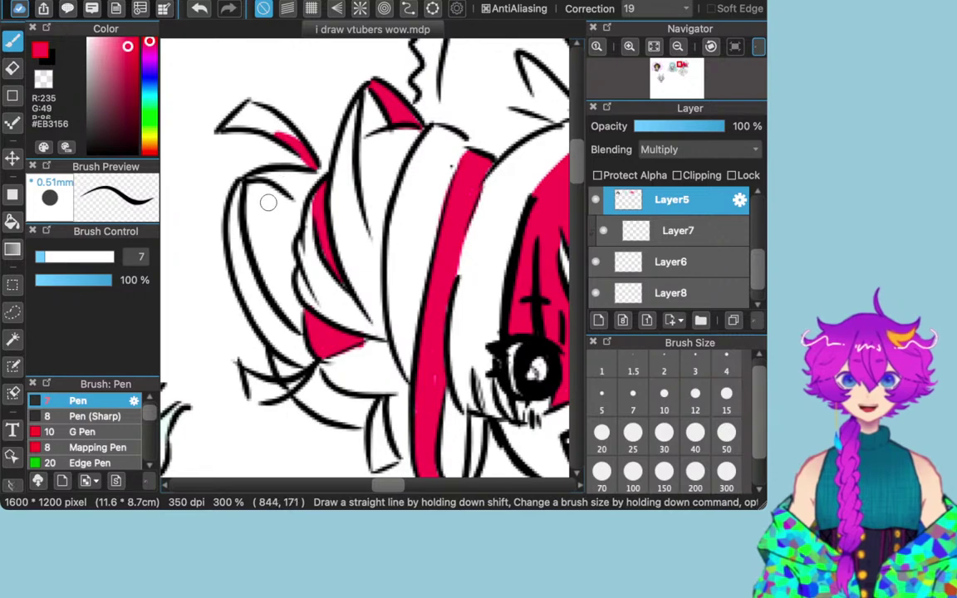
mouse_move(255, 178)
left_mouse_down()
mouse_move(299, 199)
mouse_move(250, 178)
mouse_move(320, 172)
mouse_move(301, 200)
left_mouse_up()
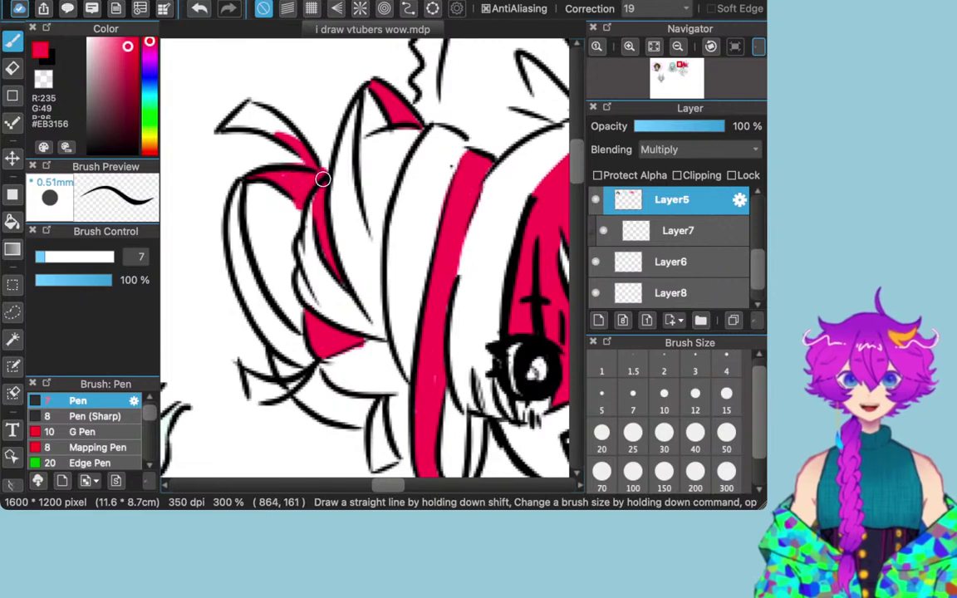
scroll(363, 225, "right", 3)
scroll(363, 224, "down", 1)
scroll(355, 228, "right", 2)
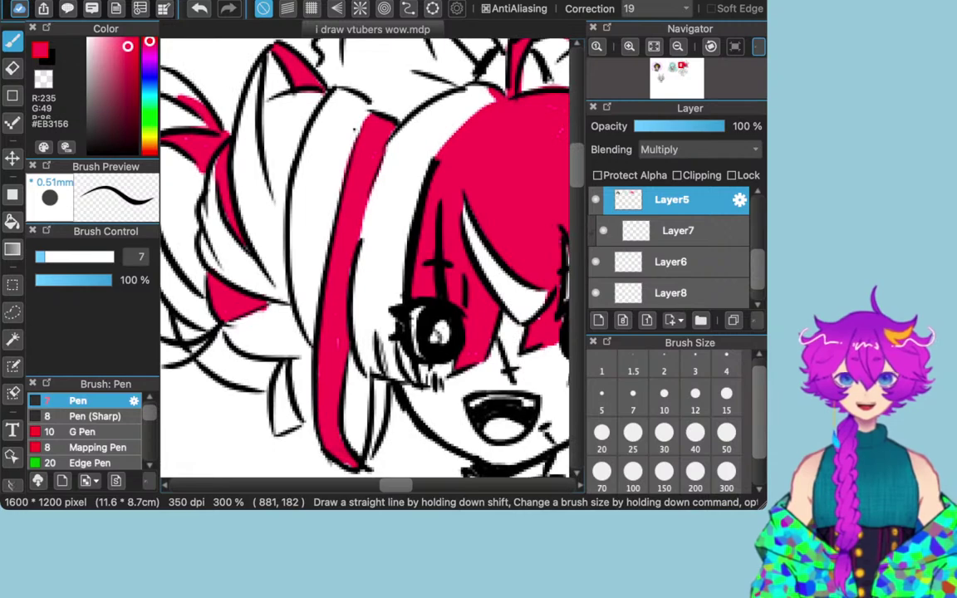
scroll(355, 228, "down", 1)
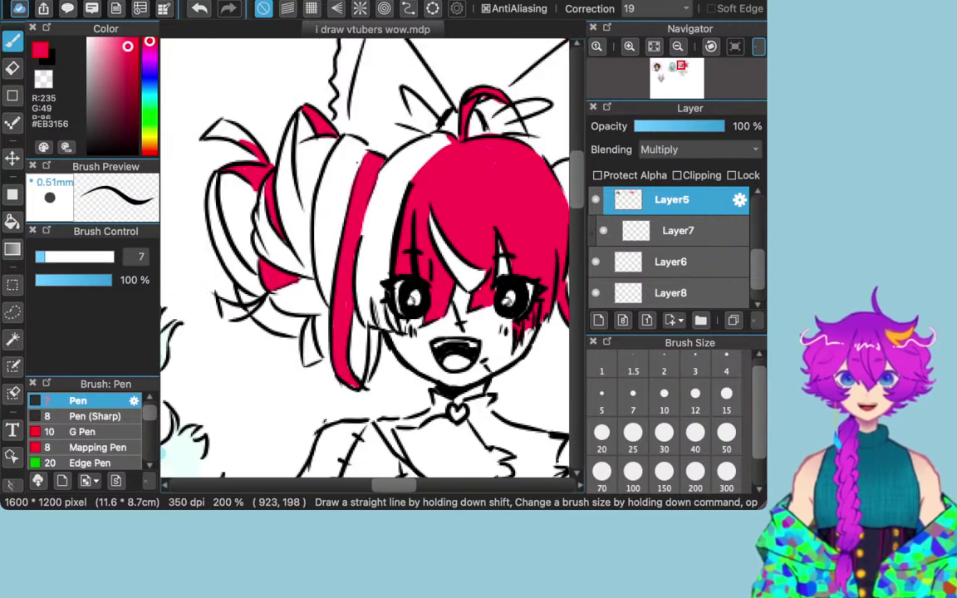
left_click_drag(326, 132, 302, 199)
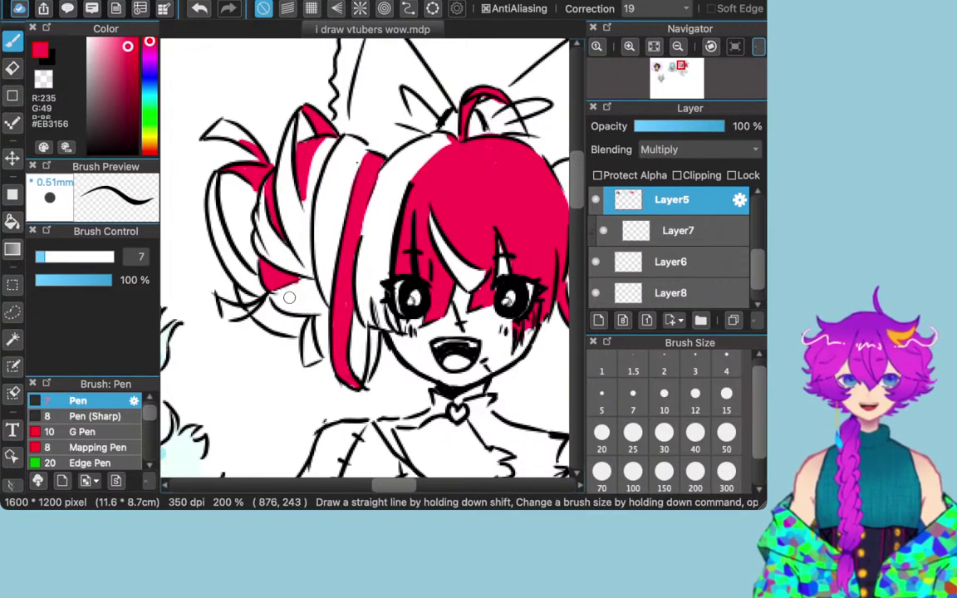
mouse_move(290, 298)
left_mouse_down()
mouse_move(264, 307)
mouse_move(262, 274)
left_mouse_up()
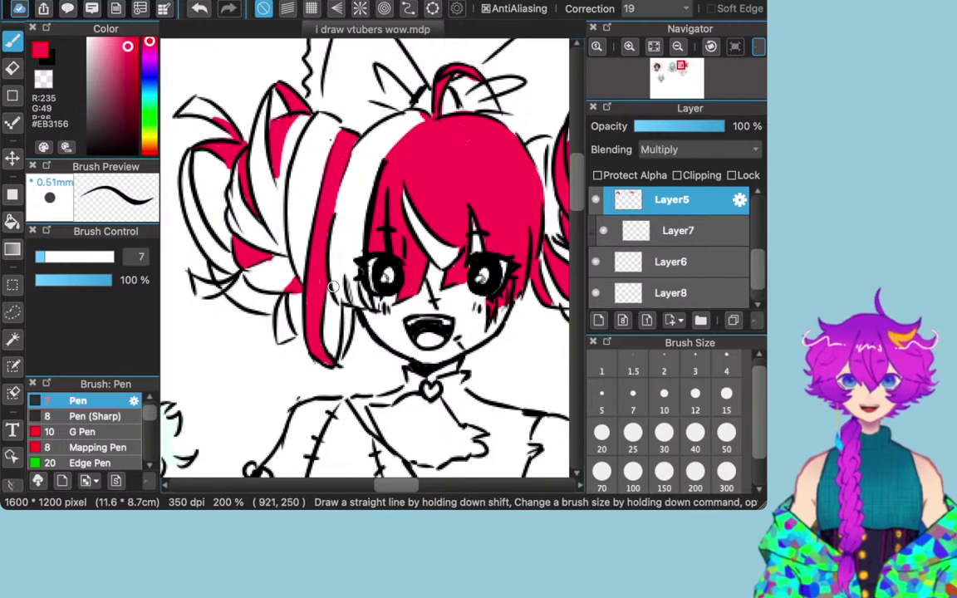
Step: Colour the choker's heart pendant and the small bows on both sleeves crimson
scroll(298, 286, "down", 2)
scroll(366, 258, "down", 5)
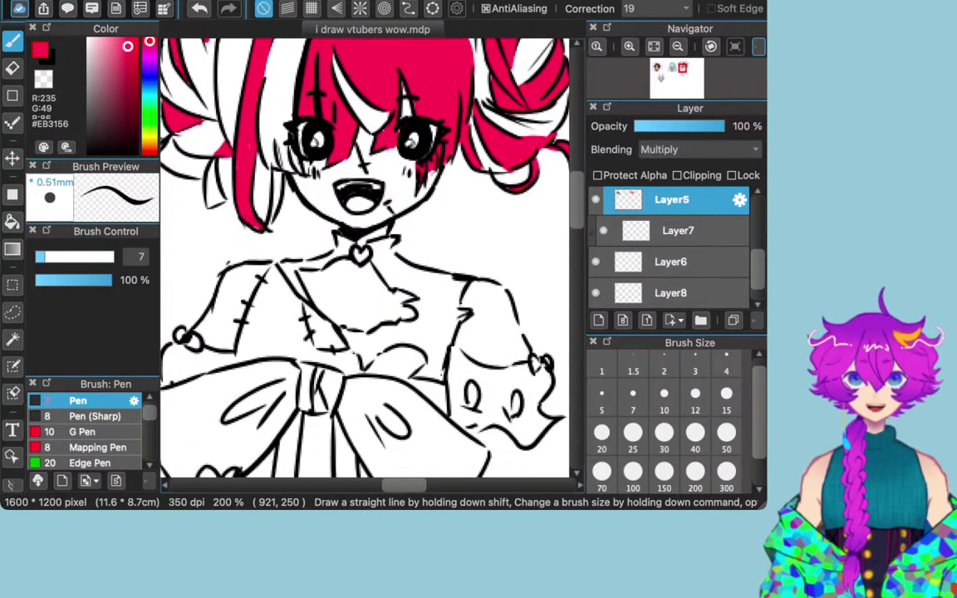
scroll(365, 258, "left", 1)
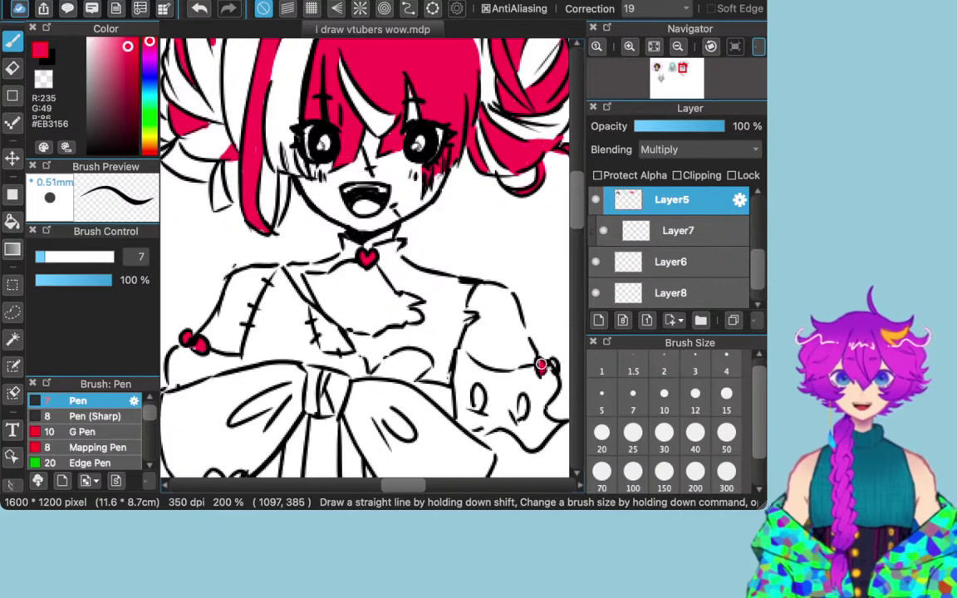
left_click_drag(542, 366, 553, 365)
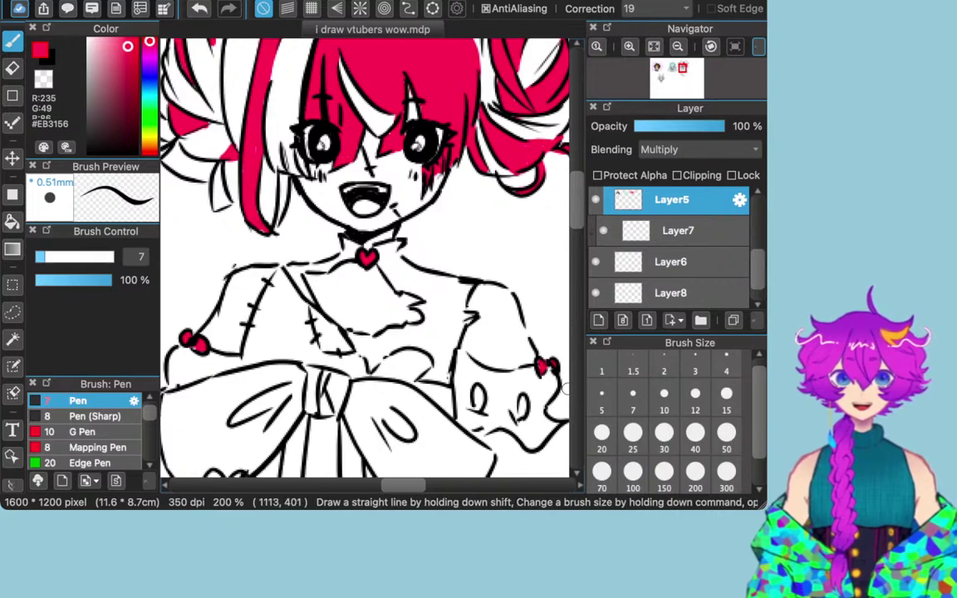
Step: Fill both loops and the knot of the large waist bow in crimson with a size 30 pen, undoing stray strokes
scroll(564, 388, "down", 3)
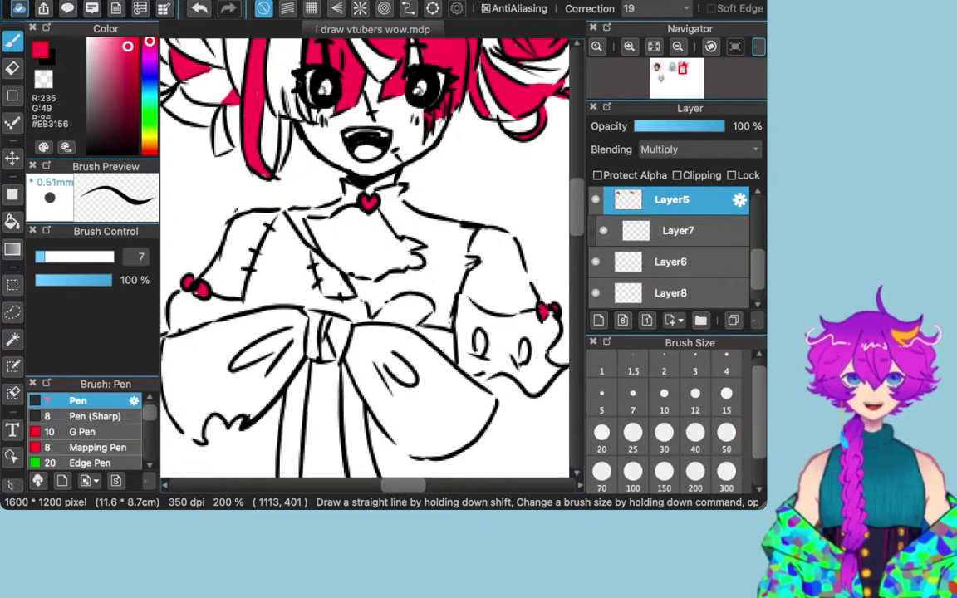
scroll(366, 257, "down", 4)
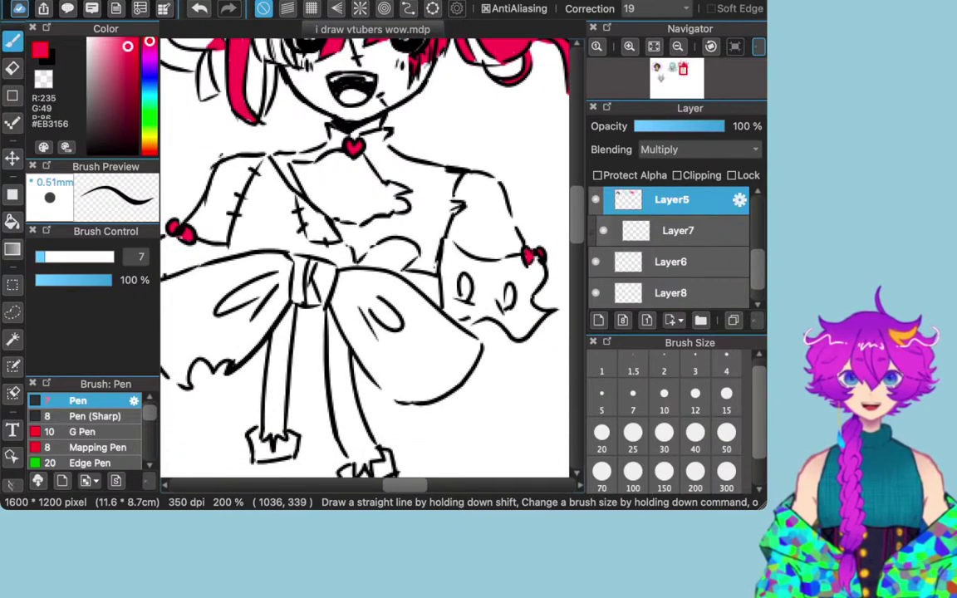
scroll(426, 191, "down", 6)
scroll(562, 244, "up", 6)
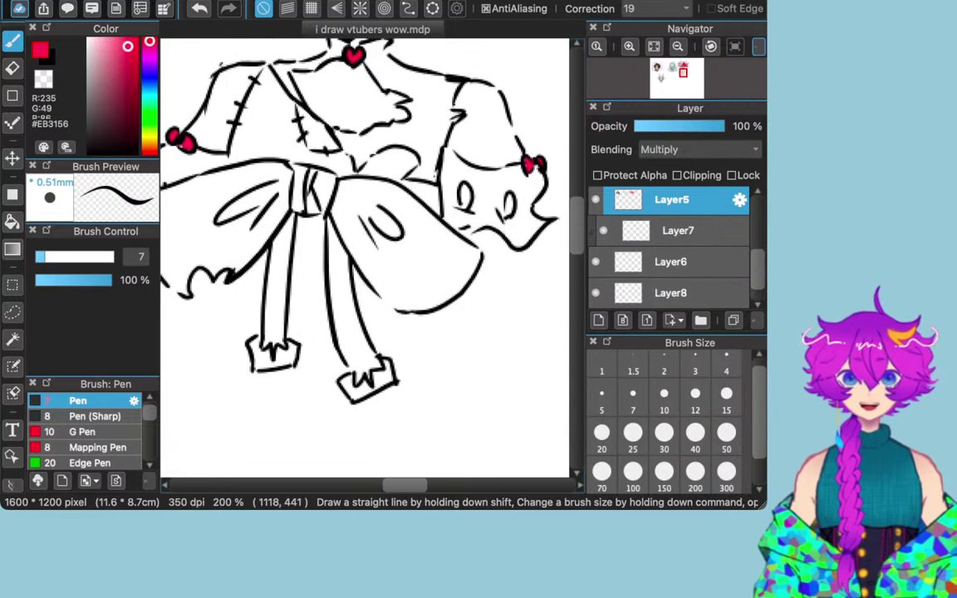
scroll(366, 258, "left", 10)
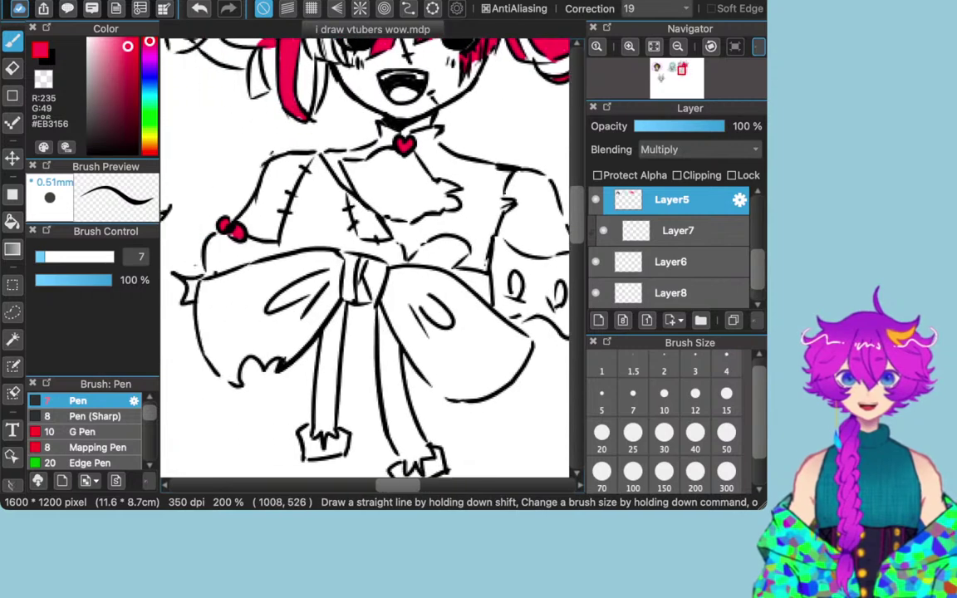
scroll(366, 258, "right", 8)
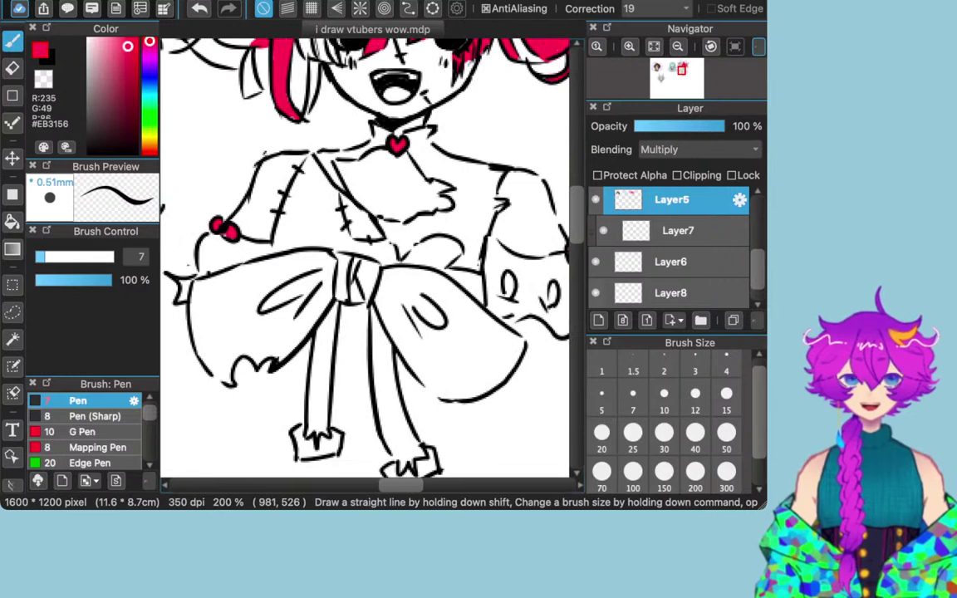
left_click(664, 434)
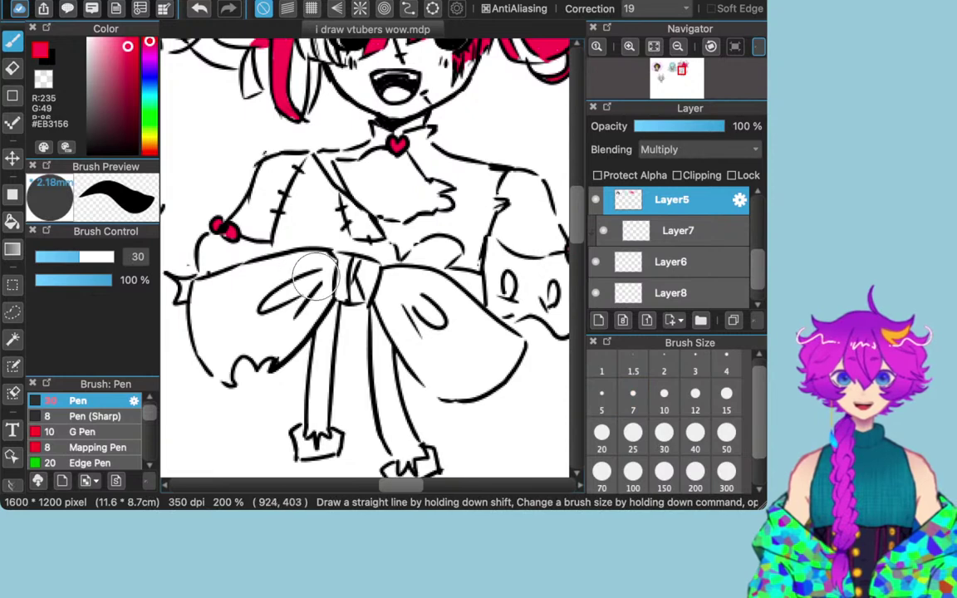
mouse_move(350, 274)
left_mouse_down()
mouse_move(206, 297)
mouse_move(219, 357)
mouse_move(226, 319)
mouse_move(231, 335)
mouse_move(242, 309)
mouse_move(245, 334)
mouse_move(234, 343)
mouse_move(274, 334)
mouse_move(279, 342)
mouse_move(301, 297)
mouse_move(310, 286)
mouse_move(283, 336)
mouse_move(316, 292)
mouse_move(264, 320)
mouse_move(293, 286)
mouse_move(379, 293)
mouse_move(440, 379)
mouse_move(428, 359)
mouse_move(432, 377)
mouse_move(462, 382)
mouse_move(450, 392)
mouse_move(483, 371)
mouse_move(474, 353)
mouse_move(494, 363)
mouse_move(506, 341)
mouse_move(474, 382)
left_mouse_up()
key("super+z")
key("super+z")
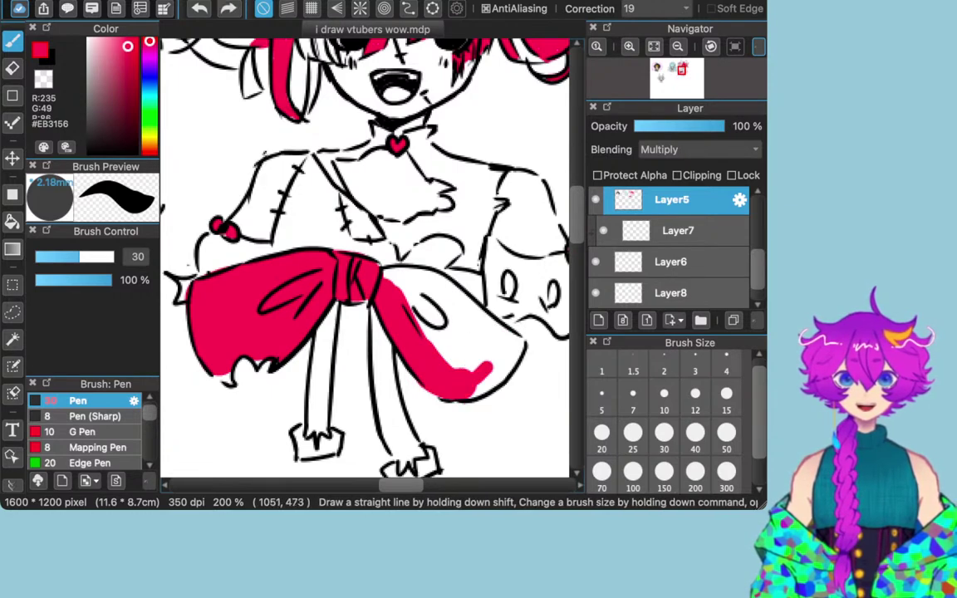
mouse_move(505, 343)
left_mouse_down()
mouse_move(456, 380)
mouse_move(390, 284)
mouse_move(437, 299)
mouse_move(406, 278)
mouse_move(455, 320)
mouse_move(495, 338)
mouse_move(474, 357)
mouse_move(497, 344)
mouse_move(509, 368)
left_mouse_up()
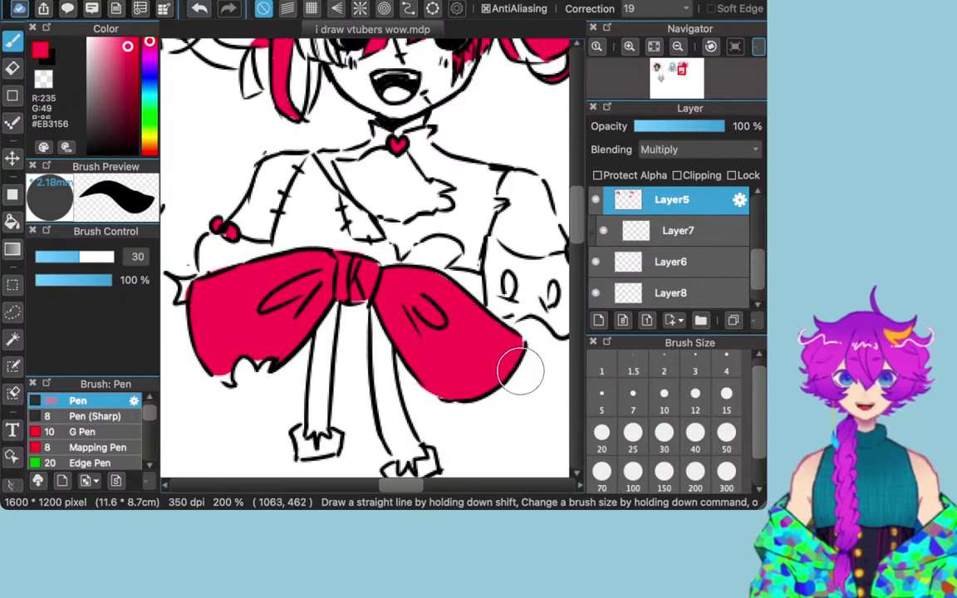
Step: Set the brush size to 10 and paint both hanging ribbon tails and the torn tip of the bow red
left_click(663, 397)
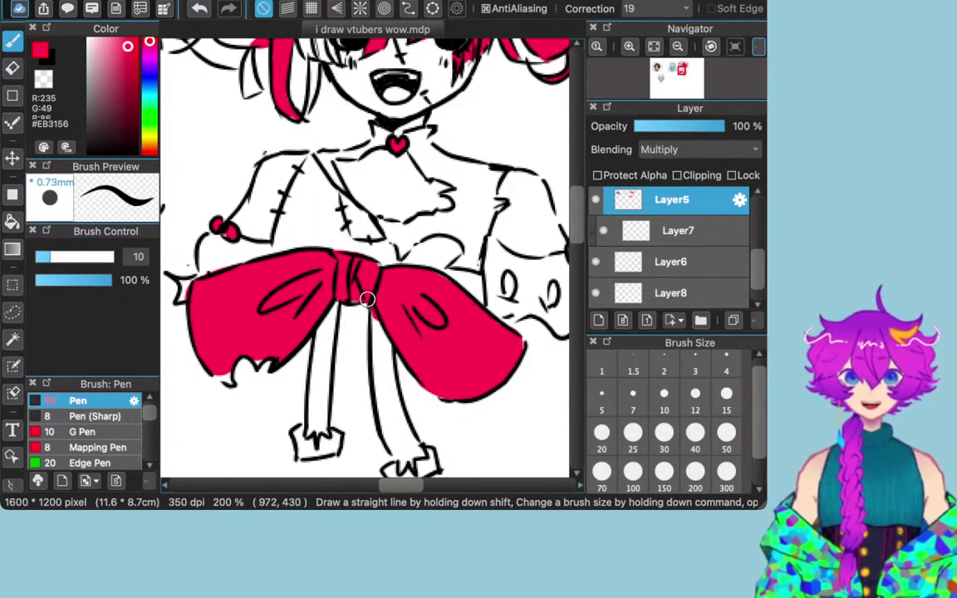
mouse_move(378, 319)
left_mouse_down()
mouse_move(383, 388)
mouse_move(388, 335)
mouse_move(384, 373)
mouse_move(386, 385)
mouse_move(387, 348)
mouse_move(404, 419)
mouse_move(383, 364)
mouse_move(385, 411)
mouse_move(378, 358)
mouse_move(396, 459)
mouse_move(382, 426)
left_mouse_up()
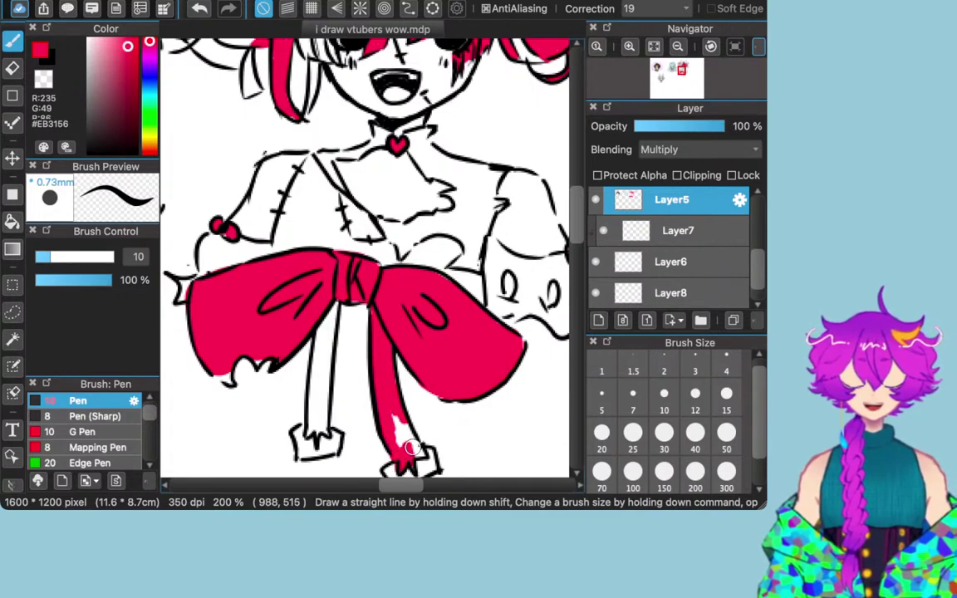
left_click_drag(414, 444, 400, 418)
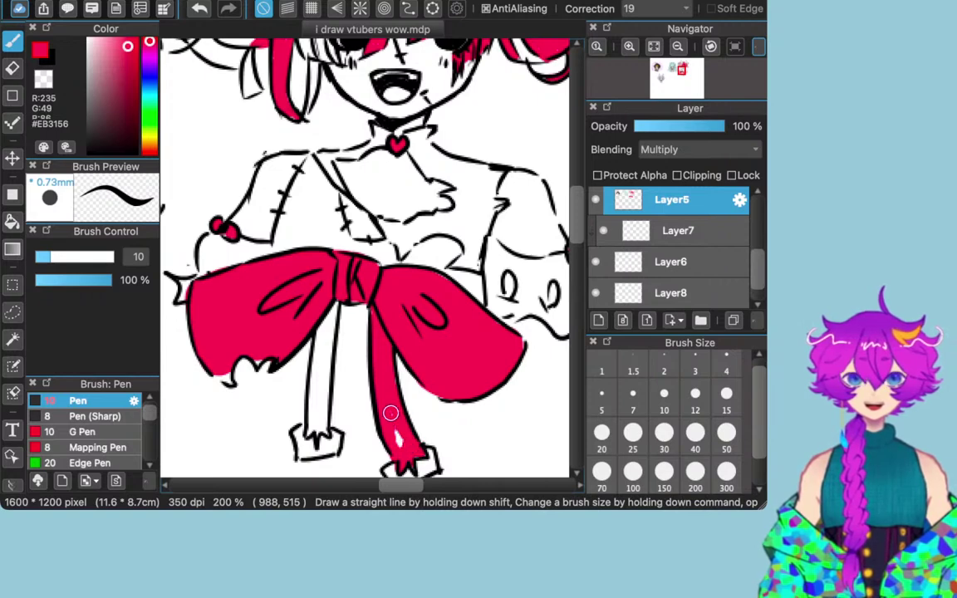
mouse_move(334, 307)
left_mouse_down()
mouse_move(330, 338)
mouse_move(333, 301)
mouse_move(320, 343)
mouse_move(314, 323)
mouse_move(256, 358)
left_mouse_up()
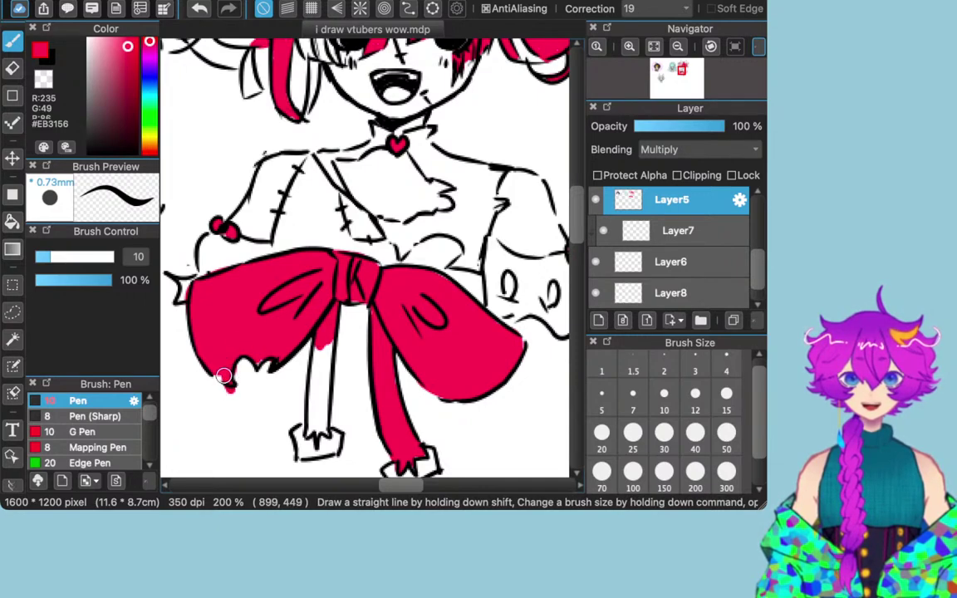
key("super+z")
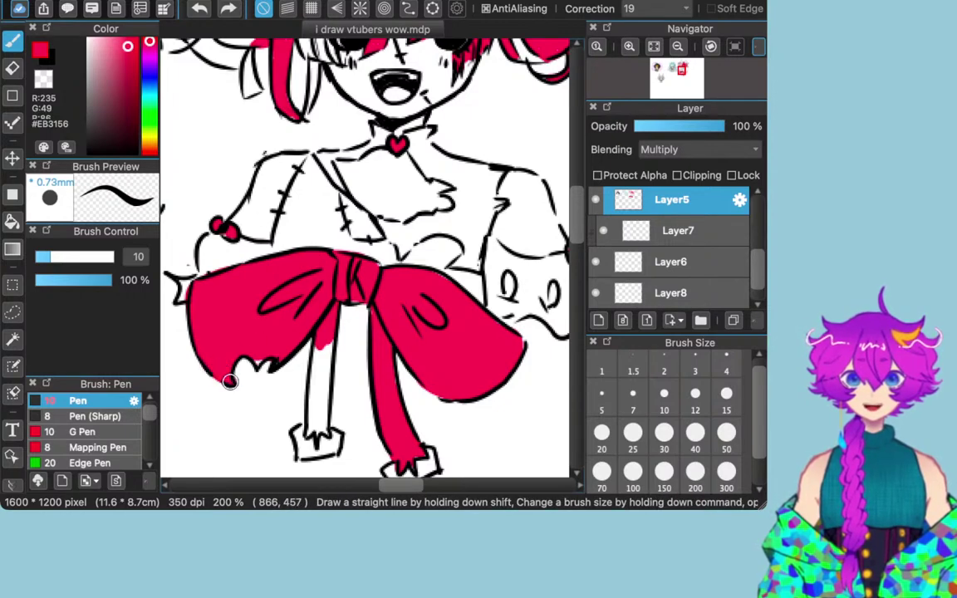
mouse_move(230, 381)
left_mouse_down()
mouse_move(227, 354)
mouse_move(255, 344)
left_mouse_up()
mouse_move(317, 346)
left_mouse_down()
mouse_move(320, 373)
mouse_move(316, 356)
left_mouse_up()
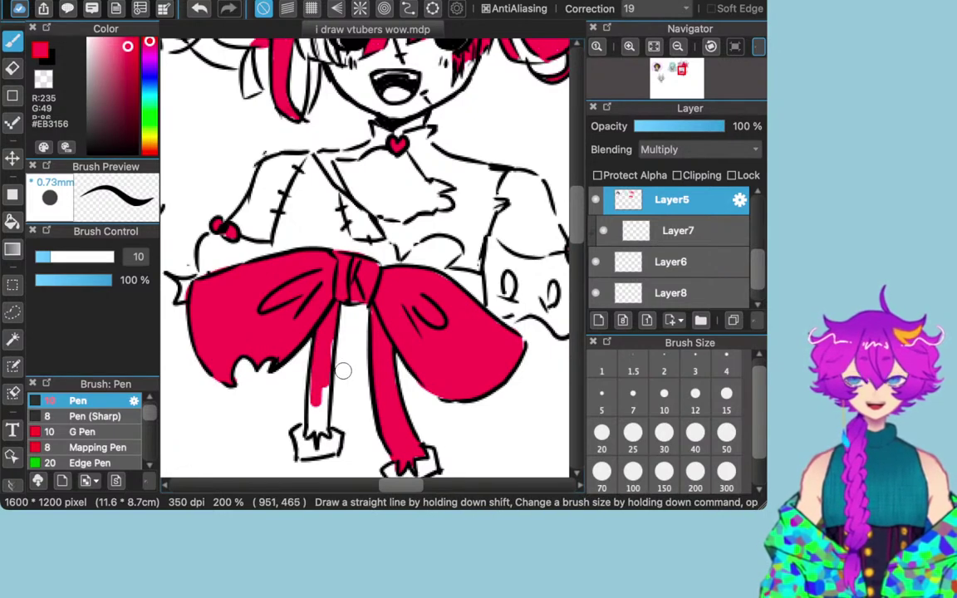
mouse_move(330, 342)
left_mouse_down()
mouse_move(318, 418)
mouse_move(317, 396)
mouse_move(309, 414)
mouse_move(312, 371)
mouse_move(313, 431)
mouse_move(321, 416)
mouse_move(325, 427)
mouse_move(324, 396)
left_mouse_up()
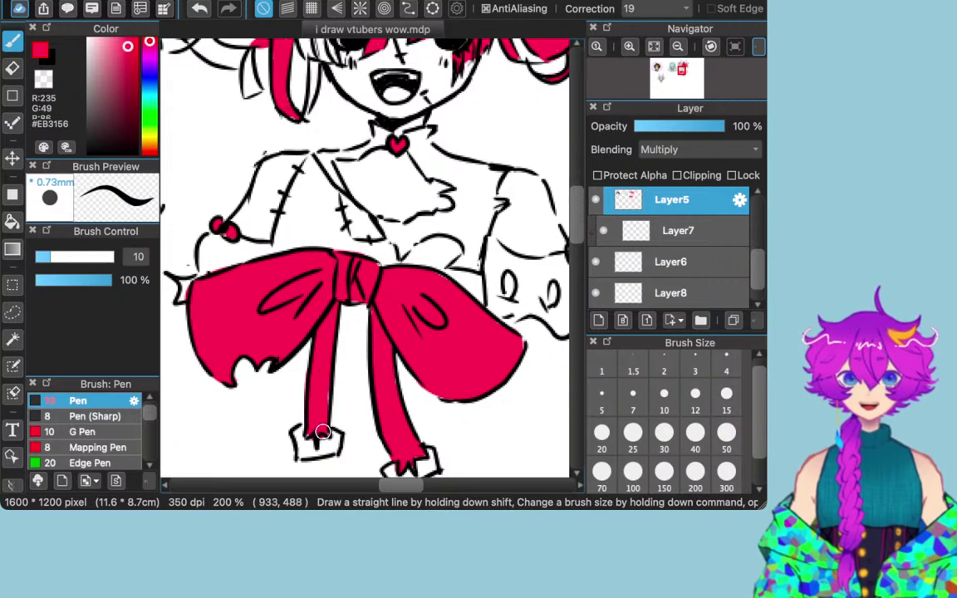
left_click_drag(515, 332, 474, 317)
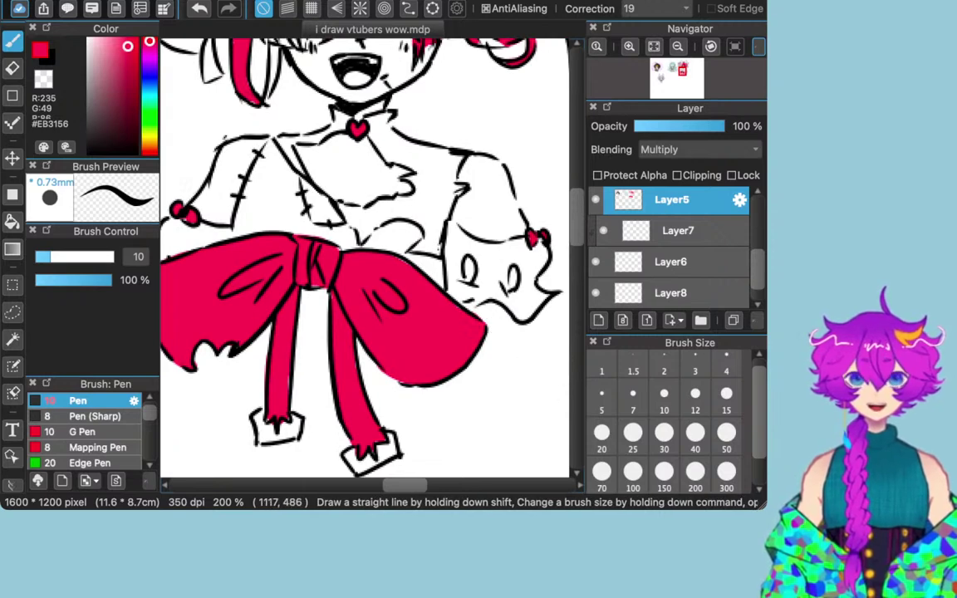
key("bracketleft")
key("bracketleft")
key("bracketleft")
key("bracketleft")
key("bracketleft")
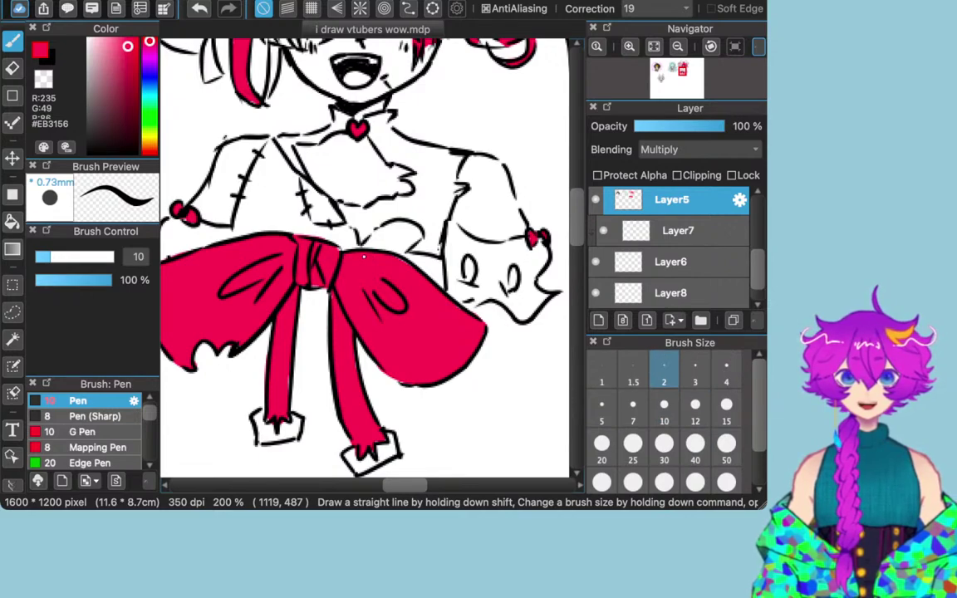
scroll(283, 166, "up", 5)
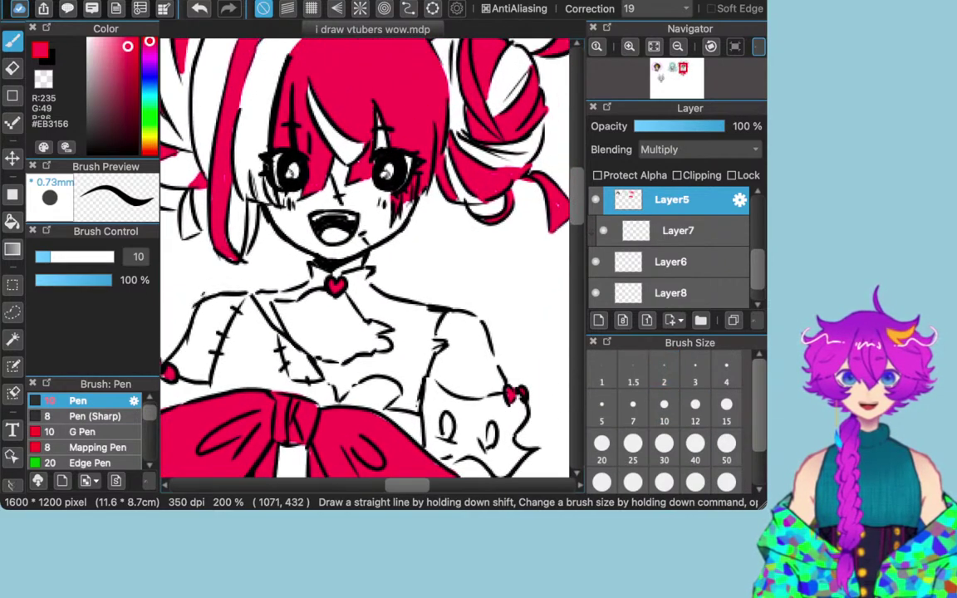
scroll(365, 257, "up", 2)
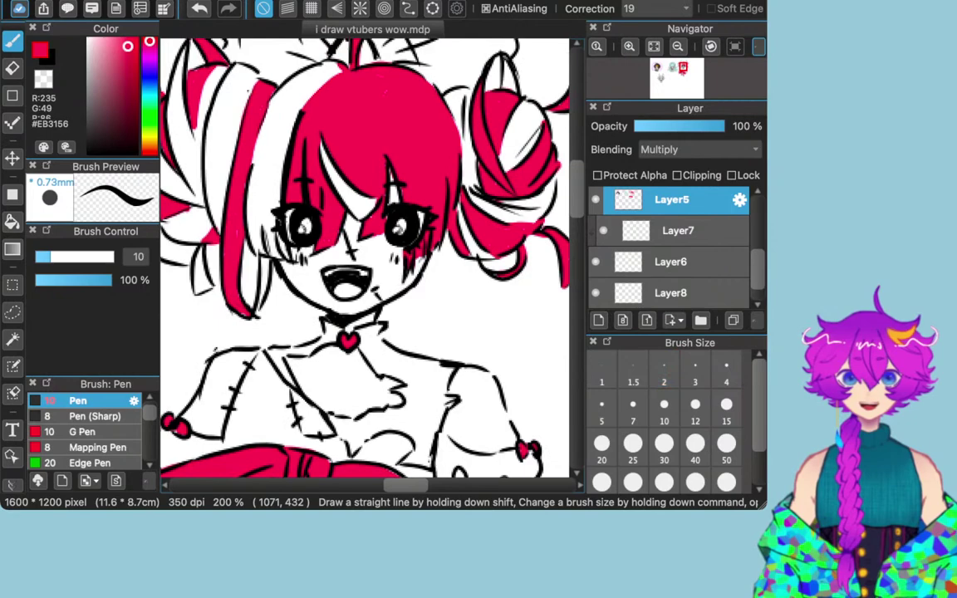
scroll(494, 305, "down", 1)
scroll(365, 257, "down", 1)
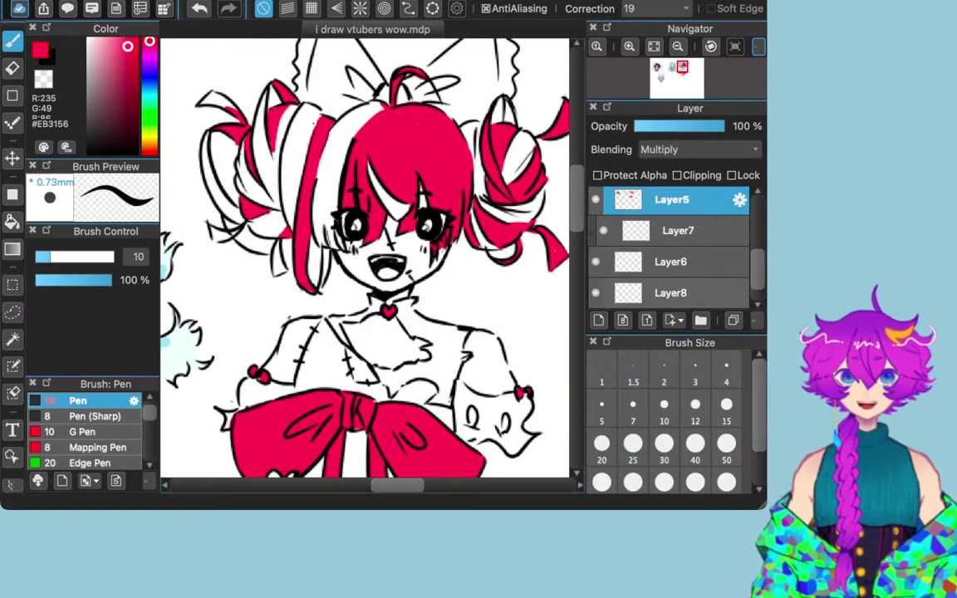
Step: Toggle Layer6's visibility to check which parts of the blue-haired character it colours
left_click(679, 231)
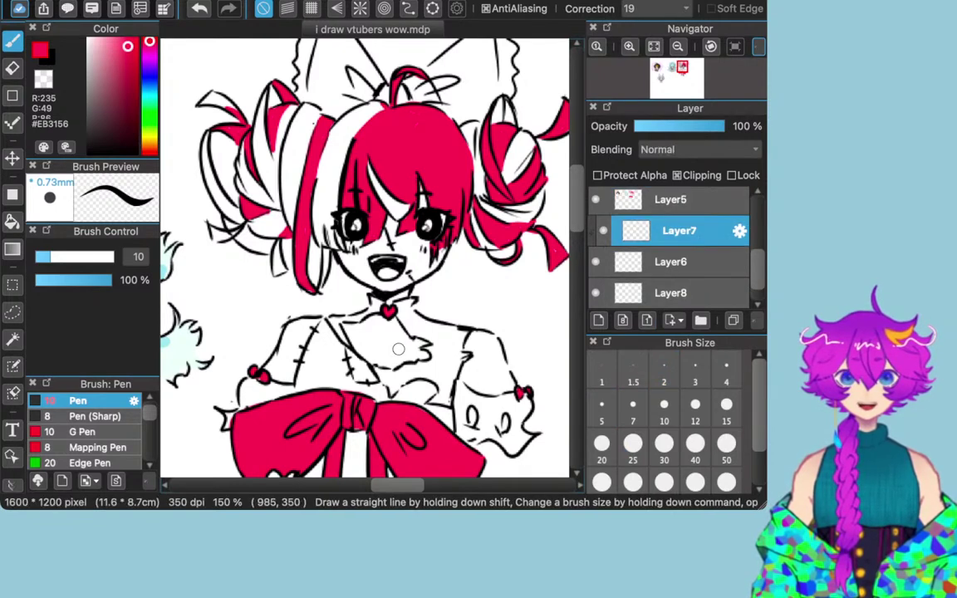
left_click(671, 261)
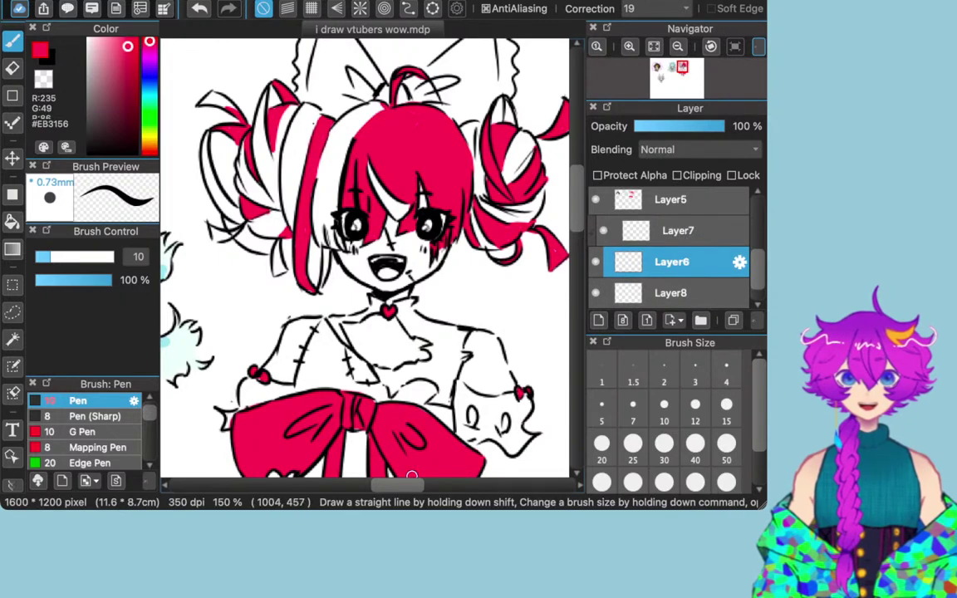
scroll(411, 475, "left", 10)
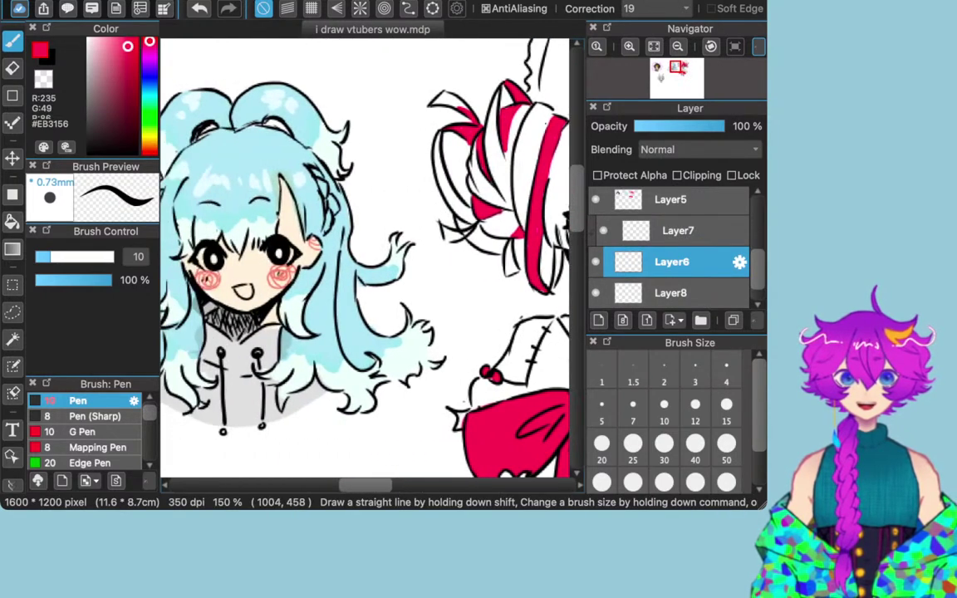
left_click(596, 261)
left_click(595, 261)
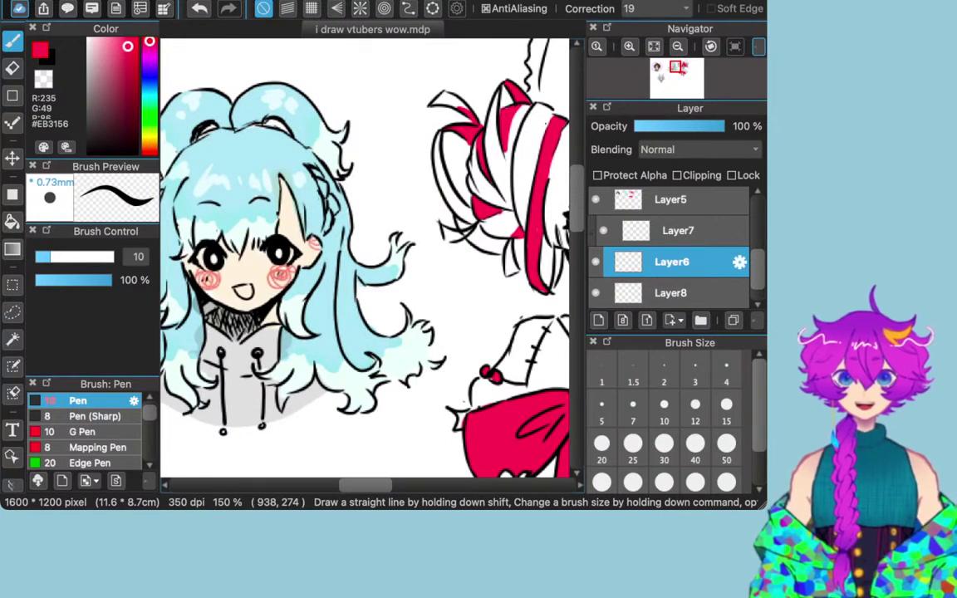
scroll(671, 249, "up", 3)
scroll(672, 249, "down", 2)
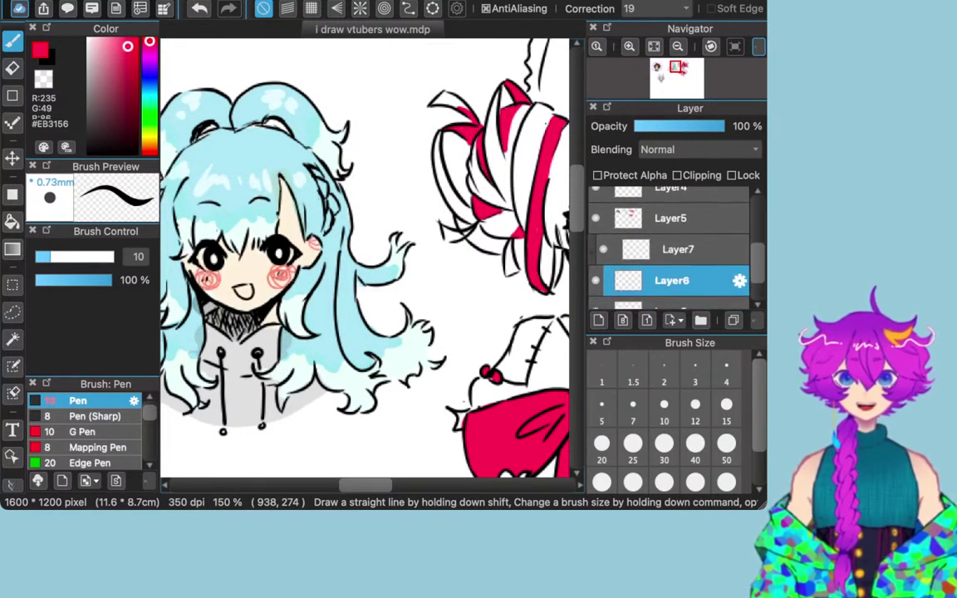
key("ctrl+z")
key("ctrl+y")
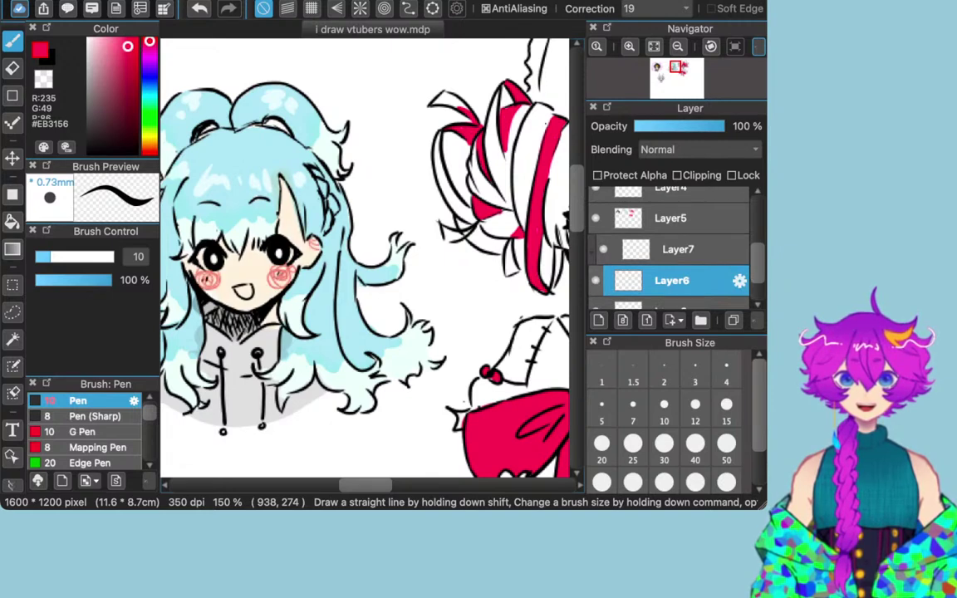
scroll(671, 249, "down", 2)
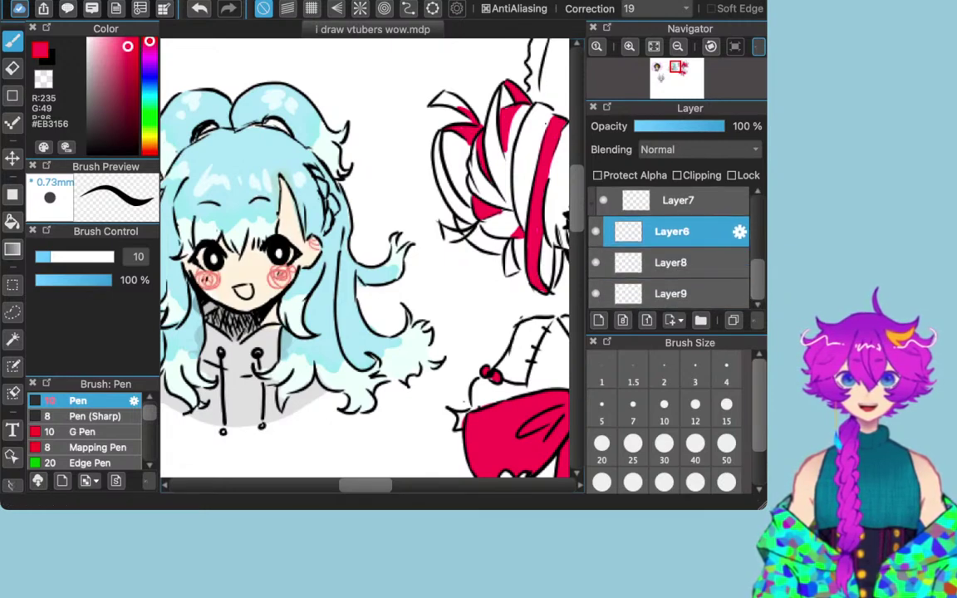
Step: Hide and reshow Layer8 to check which parts of the blue-haired character's hair it colours
left_click(596, 263)
left_click(595, 263)
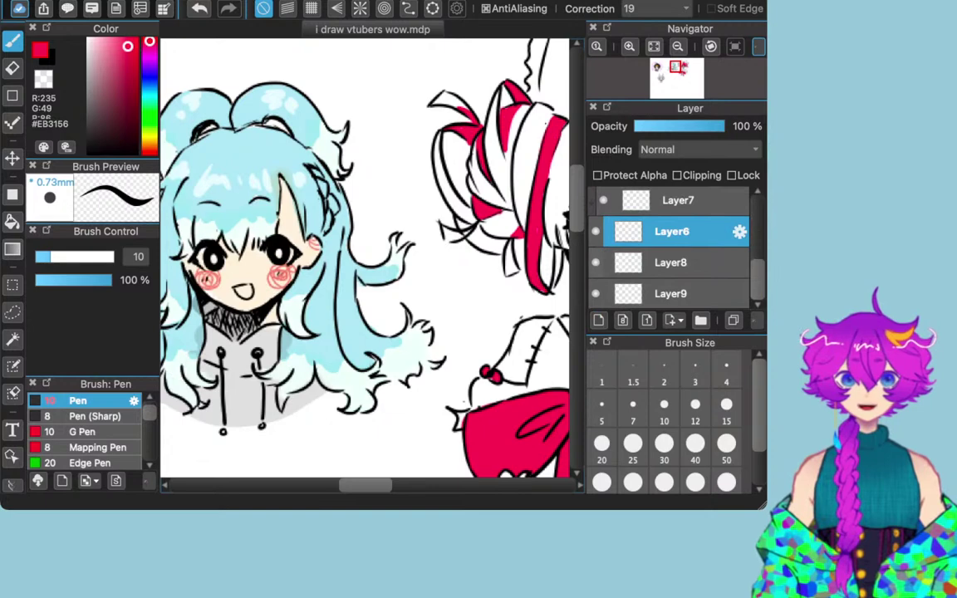
key("ctrl+z")
key("ctrl+y")
left_click(596, 262)
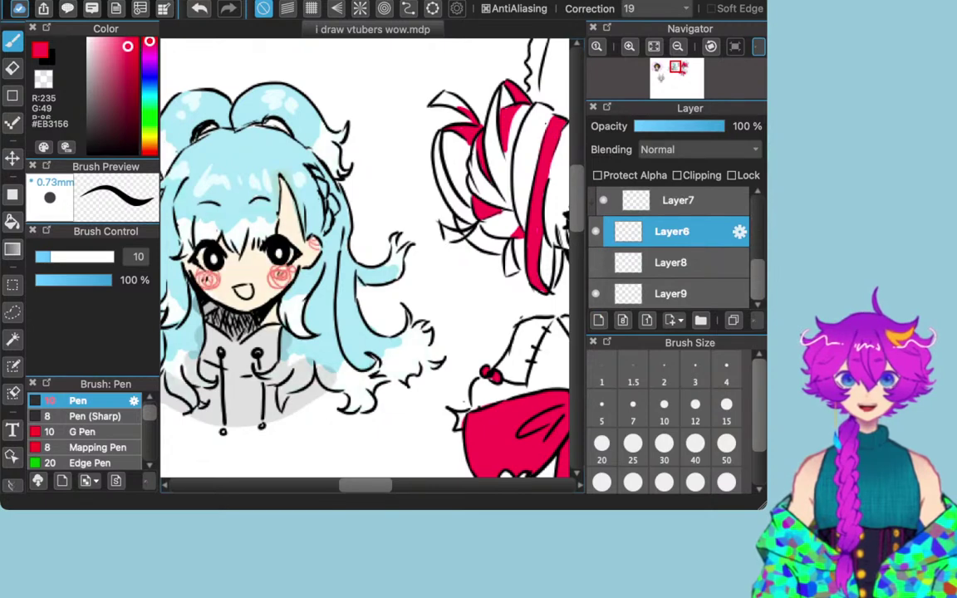
left_click(595, 263)
scroll(460, 452, "left", 1)
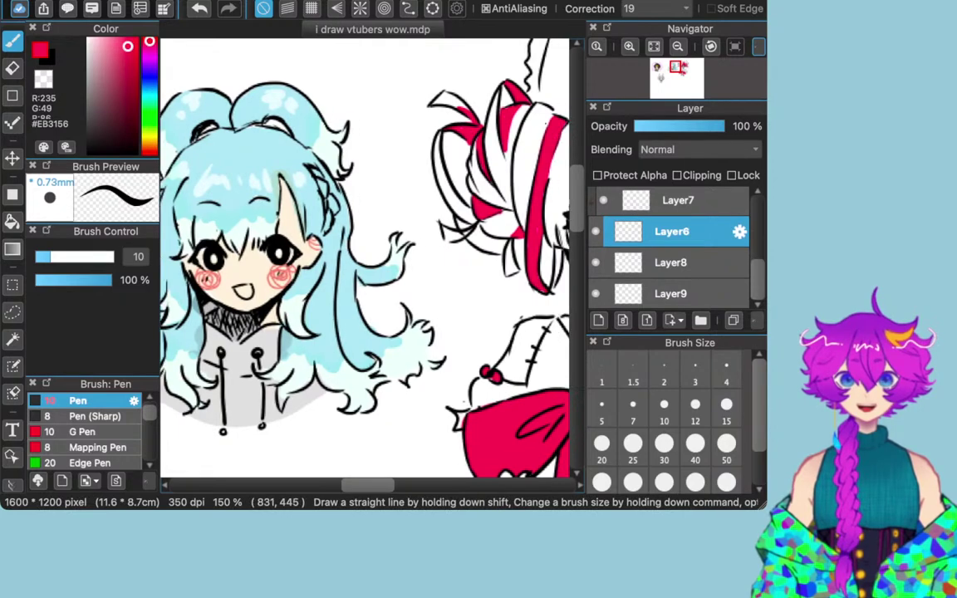
scroll(460, 452, "right", 2)
Step: Make Layer8 active, return to the red-haired character, and set the brush size to 15
left_click(671, 263)
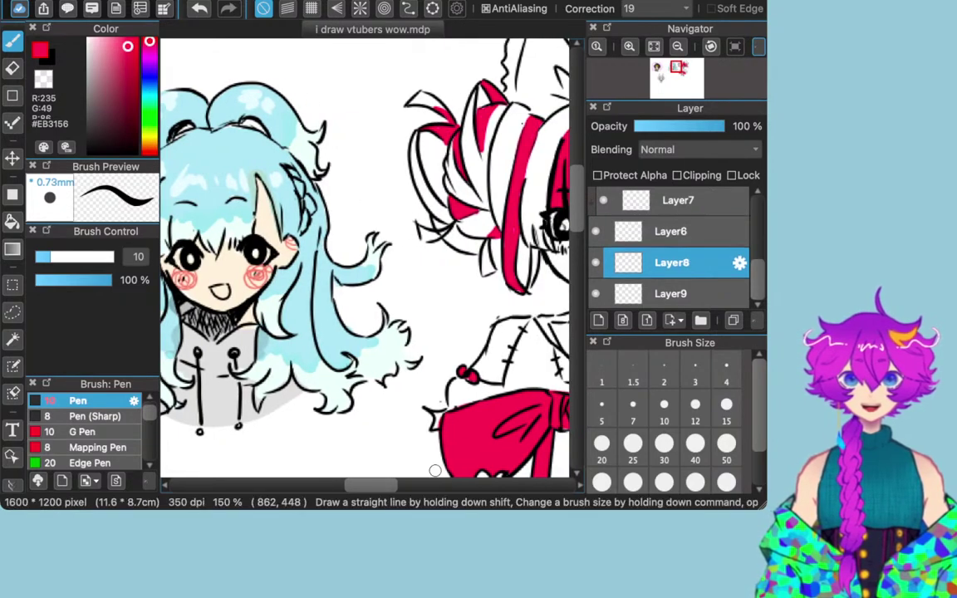
left_click_drag(387, 485, 421, 485)
scroll(365, 258, "left", 2)
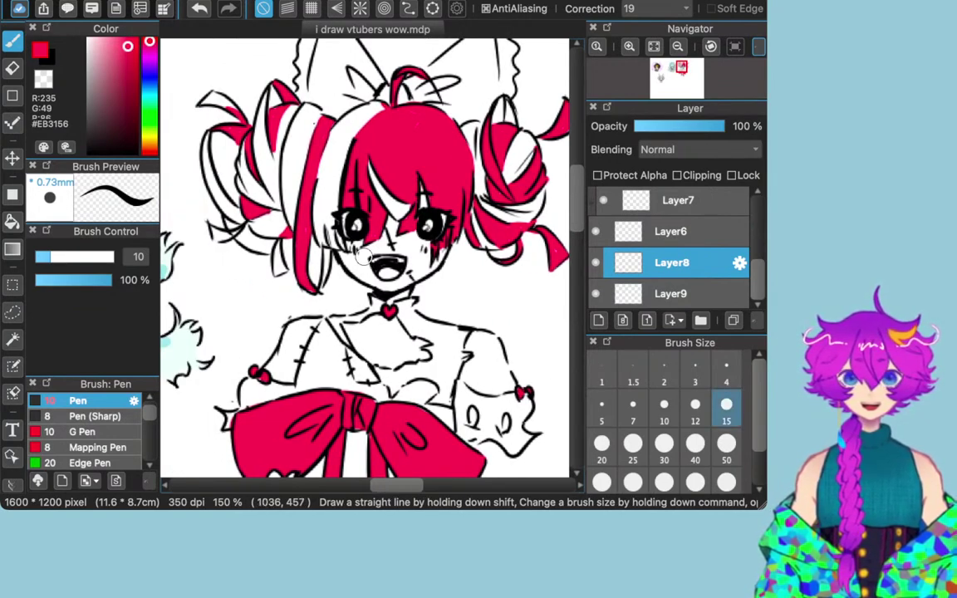
left_click(726, 407)
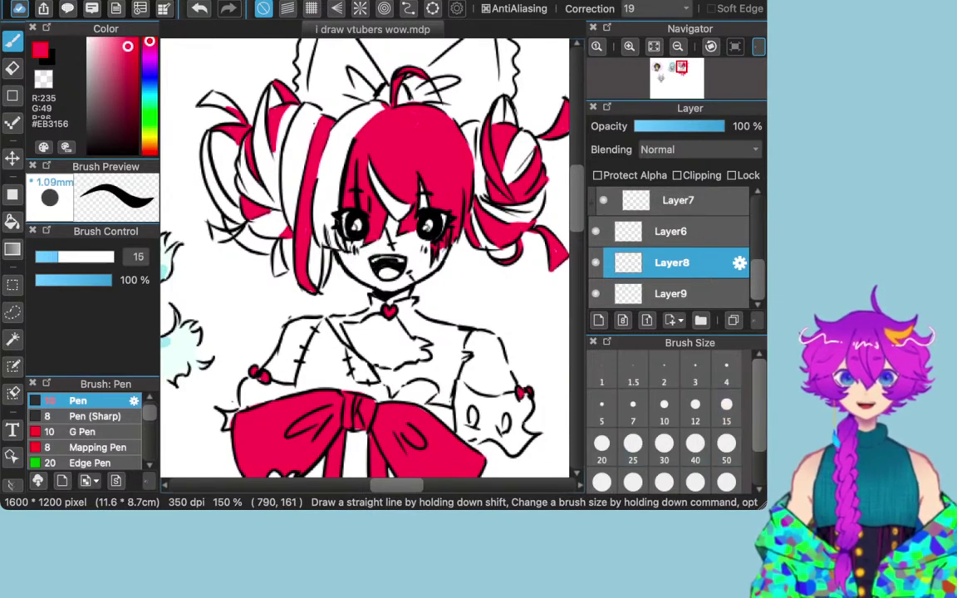
Step: Try painting the red-haired character's white front hair section in light pink #FFC3CE, and undo the strokes
left_click_drag(128, 46, 98, 38)
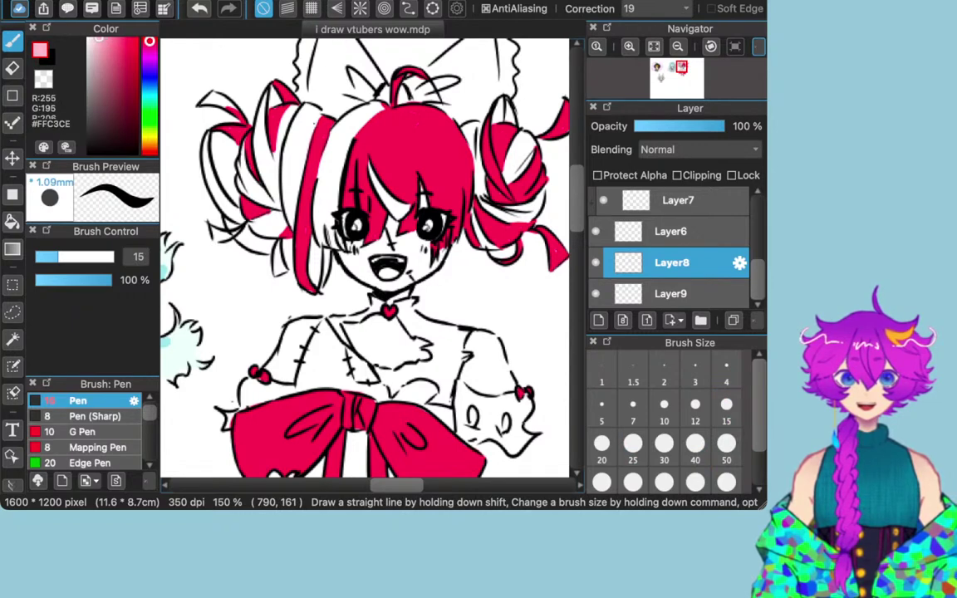
mouse_move(348, 132)
left_mouse_down()
mouse_move(317, 190)
mouse_move(345, 139)
left_mouse_up()
key("super+z")
key("super+z")
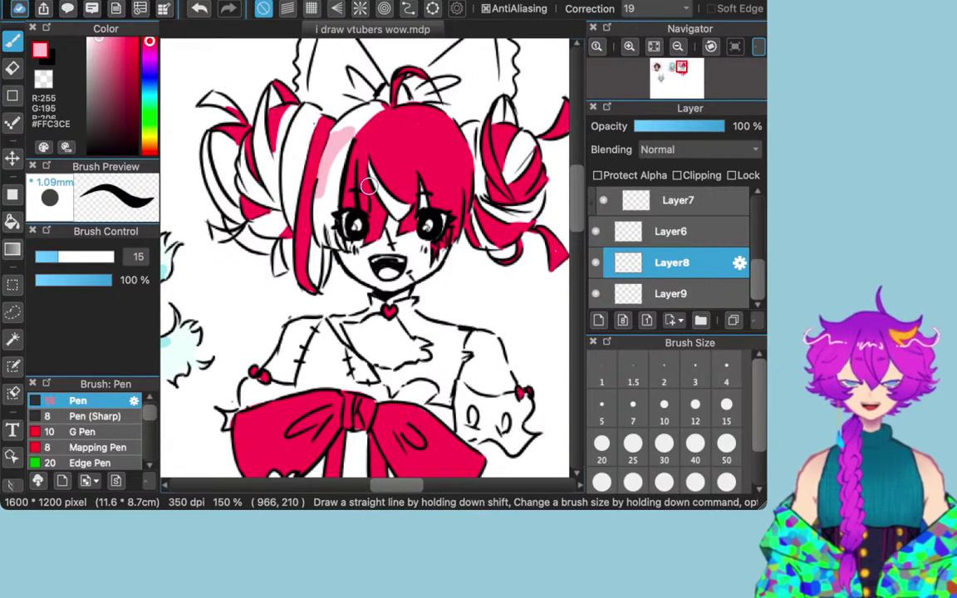
Step: Try the paler pink #FFD2DA on the white front hair section, and undo the painting
left_click(94, 39)
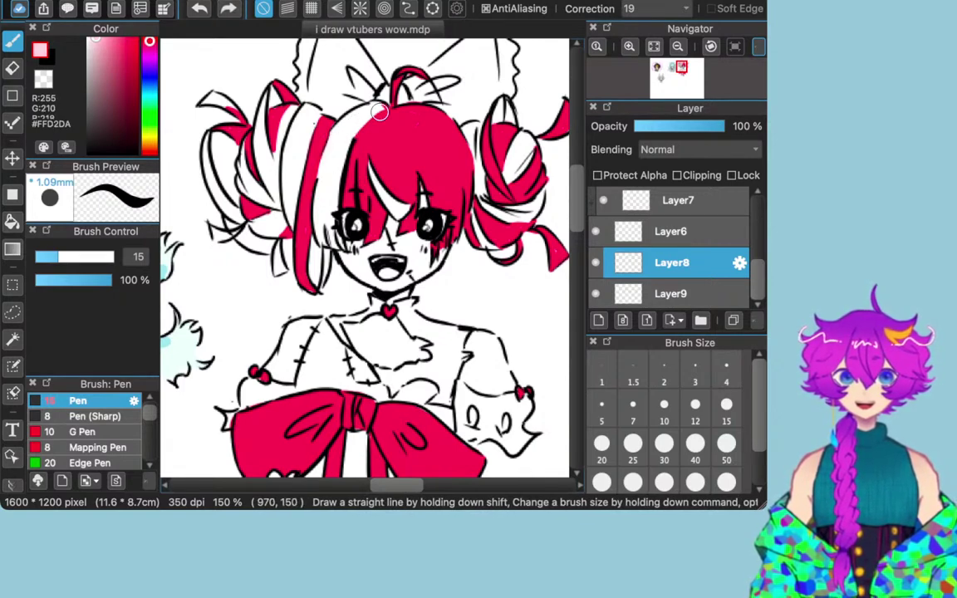
mouse_move(359, 114)
left_mouse_down()
mouse_move(325, 102)
mouse_move(304, 141)
mouse_move(319, 116)
mouse_move(355, 133)
mouse_move(324, 196)
mouse_move(329, 170)
mouse_move(348, 175)
left_mouse_up()
key("x")
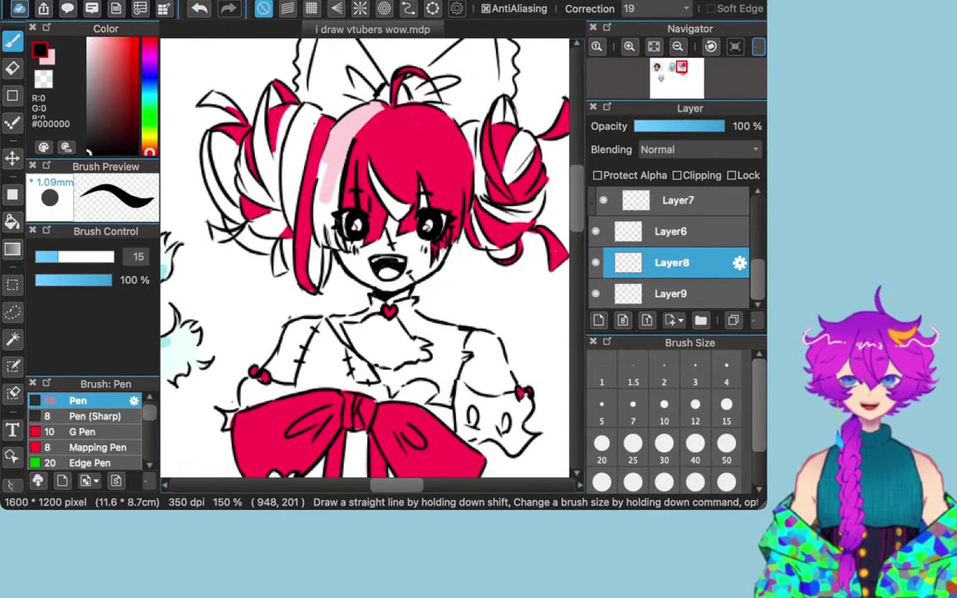
key("super+z")
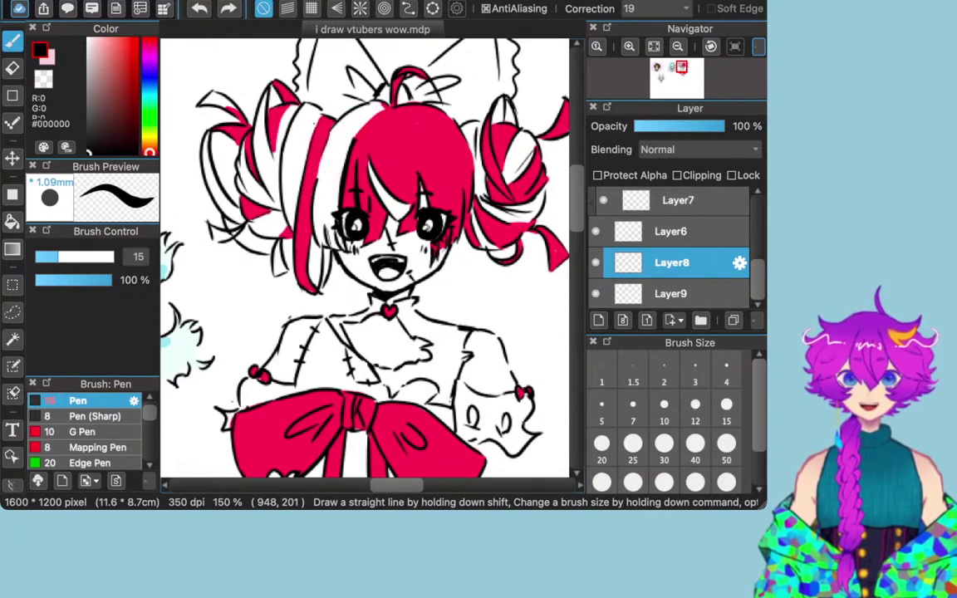
Step: Paint the white front hair section beside the red bangs in pale pink #FFD6E4 with brush size 10
left_click_drag(105, 48, 100, 39)
mouse_move(149, 67)
left_mouse_down()
mouse_move(150, 44)
mouse_move(95, 39)
left_mouse_up()
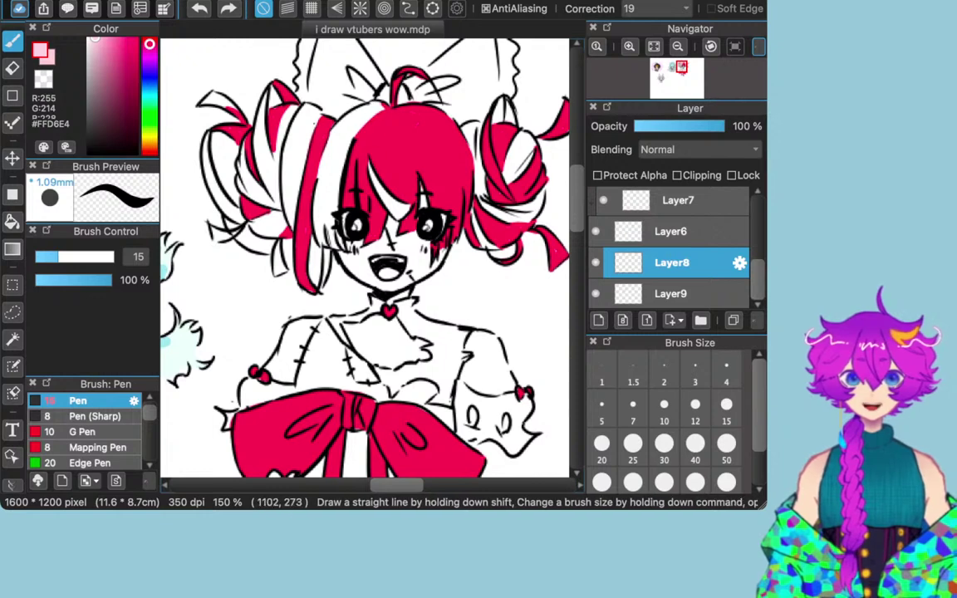
left_click(663, 405)
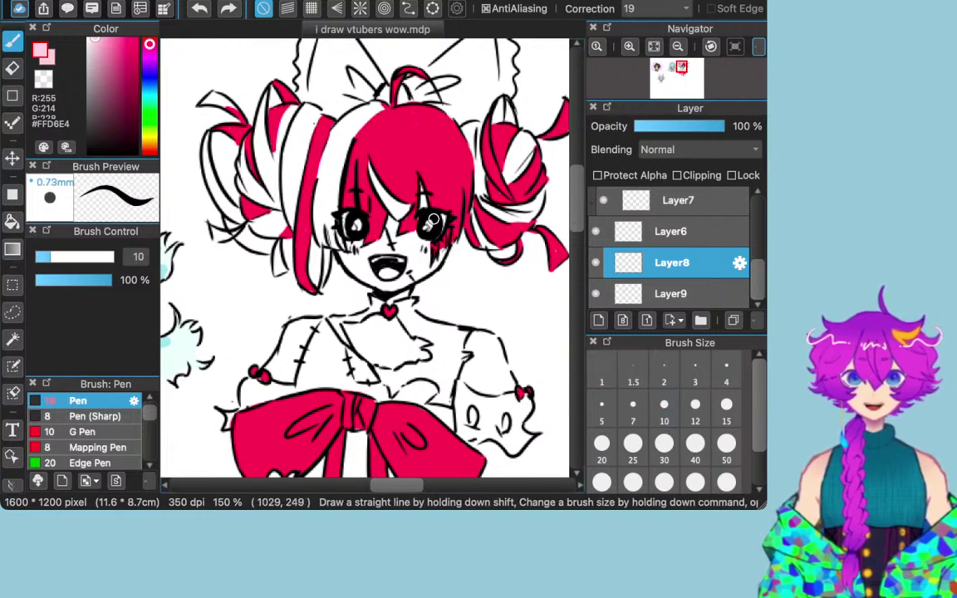
mouse_move(389, 103)
left_mouse_down()
mouse_move(332, 142)
mouse_move(319, 173)
left_mouse_up()
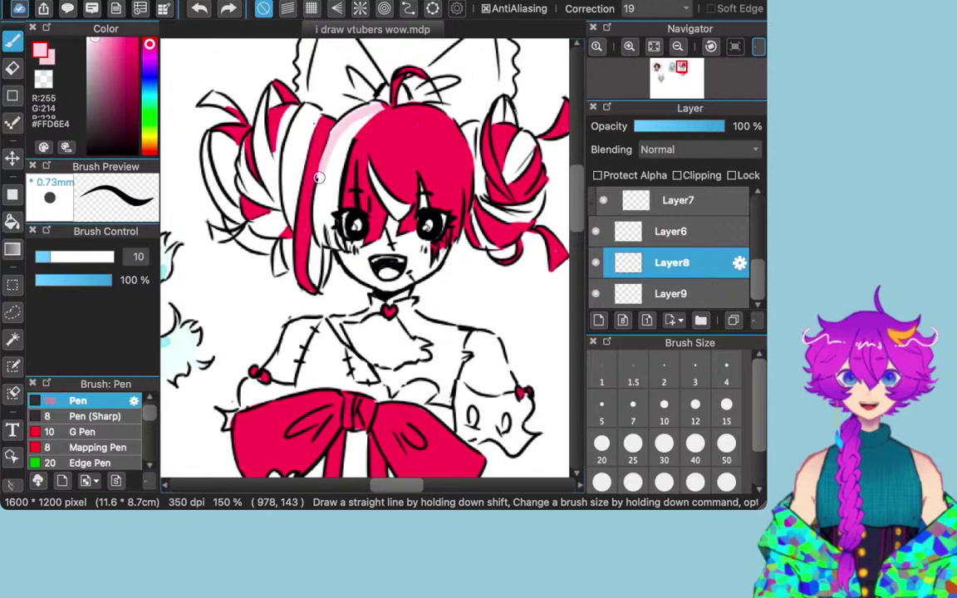
mouse_move(339, 98)
left_mouse_down()
mouse_move(322, 120)
mouse_move(319, 210)
left_mouse_up()
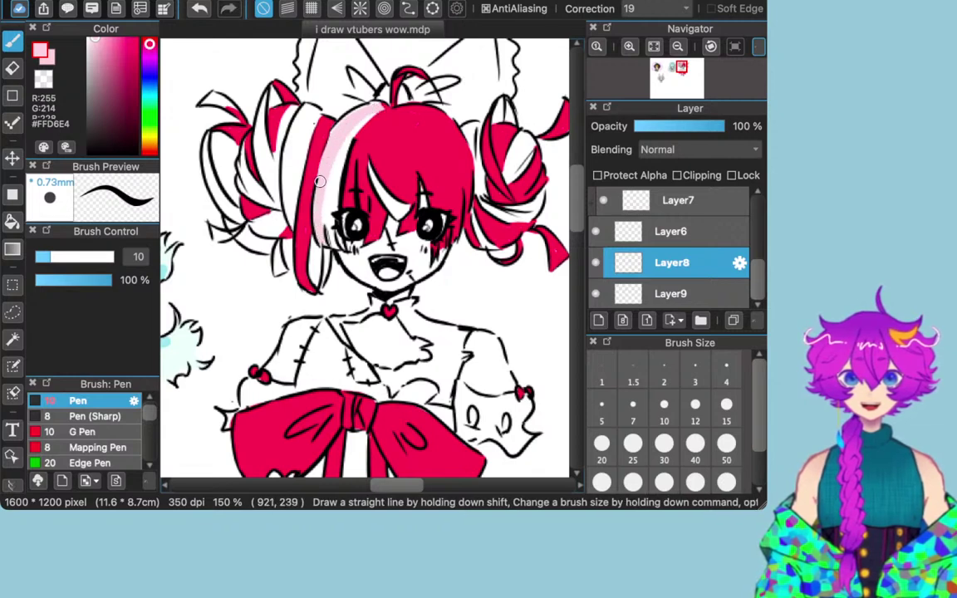
mouse_move(370, 111)
left_mouse_down()
mouse_move(340, 147)
mouse_move(371, 121)
mouse_move(339, 160)
mouse_move(317, 223)
left_mouse_up()
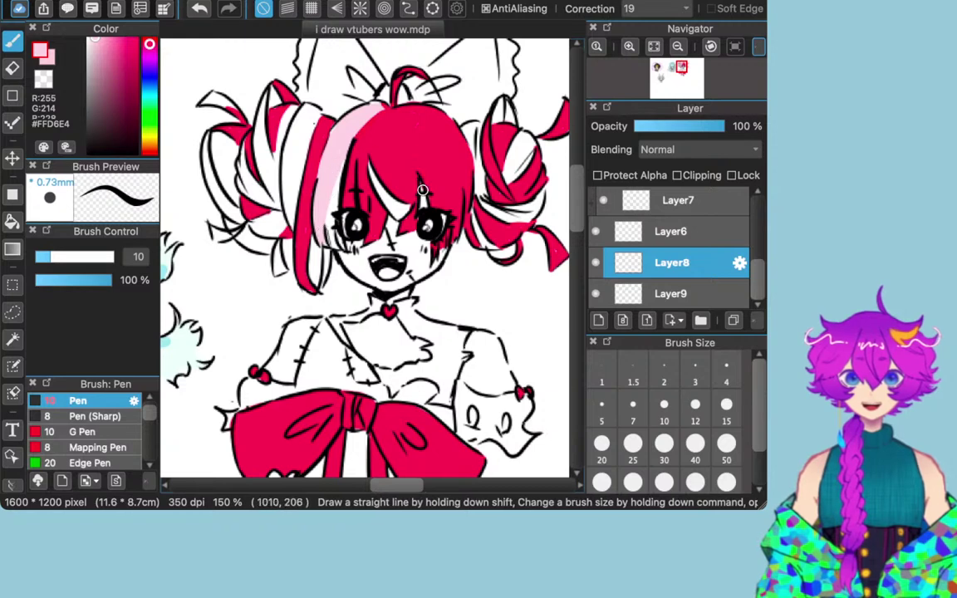
Step: Paint the thin streak above the eye and the left hair bun's loose tip and lower white strands pale pink #FFD6E4
mouse_move(370, 172)
left_mouse_down()
mouse_move(390, 207)
mouse_move(375, 174)
mouse_move(386, 193)
left_mouse_up()
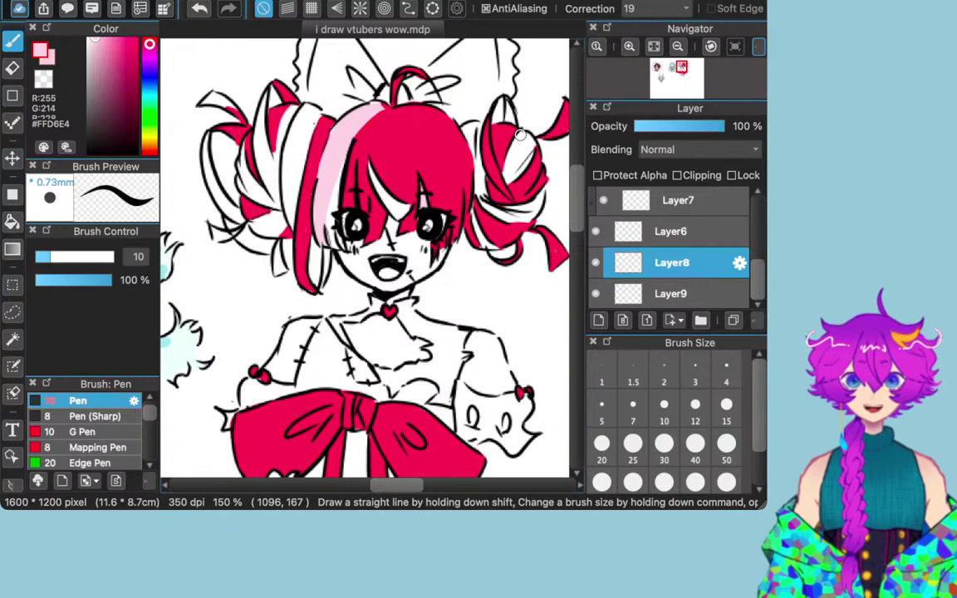
mouse_move(515, 172)
left_mouse_down()
mouse_move(530, 162)
mouse_move(510, 148)
mouse_move(519, 159)
left_mouse_up()
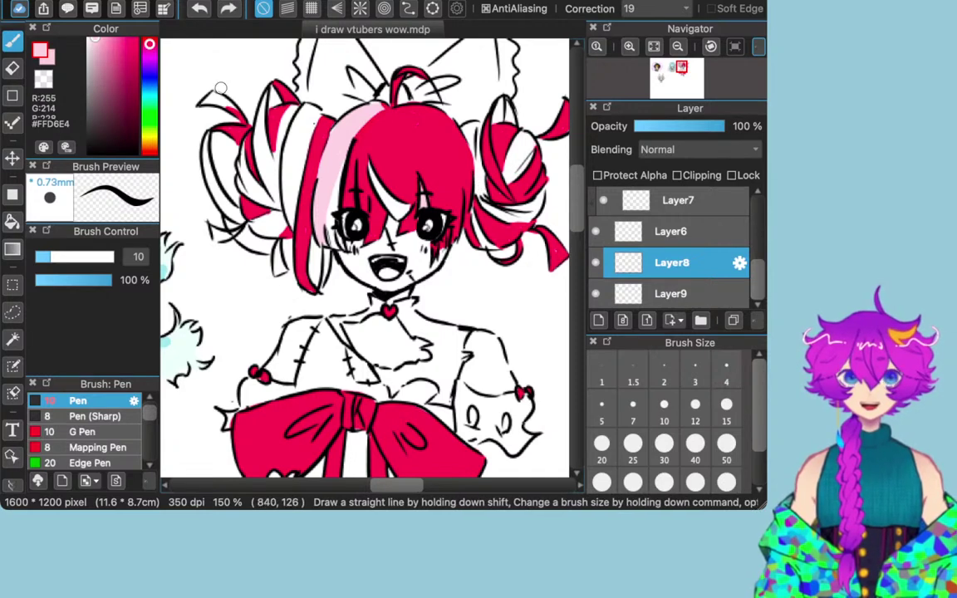
left_click_drag(207, 104, 226, 106)
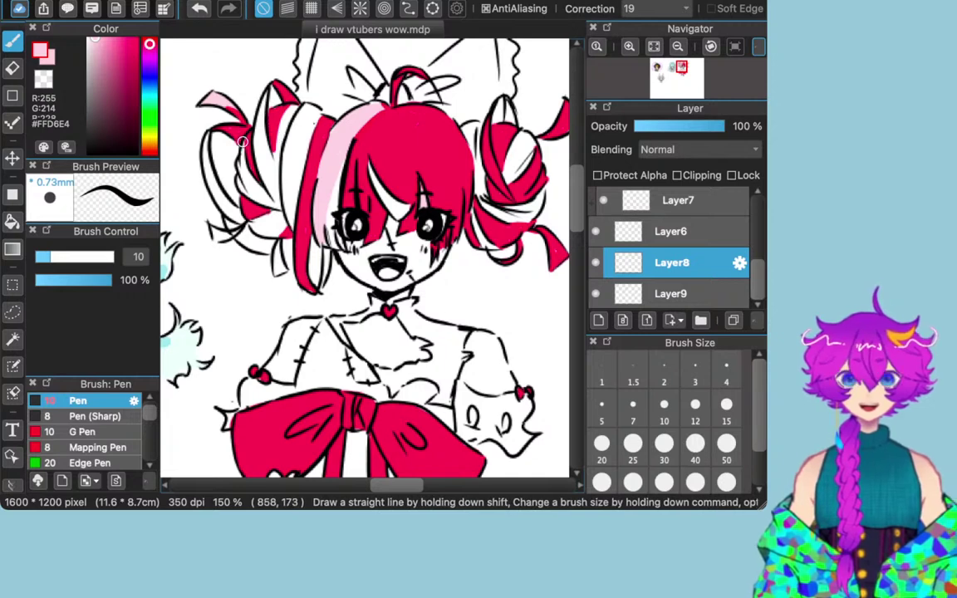
mouse_move(242, 142)
left_mouse_down()
mouse_move(255, 201)
mouse_move(247, 158)
mouse_move(274, 209)
left_mouse_up()
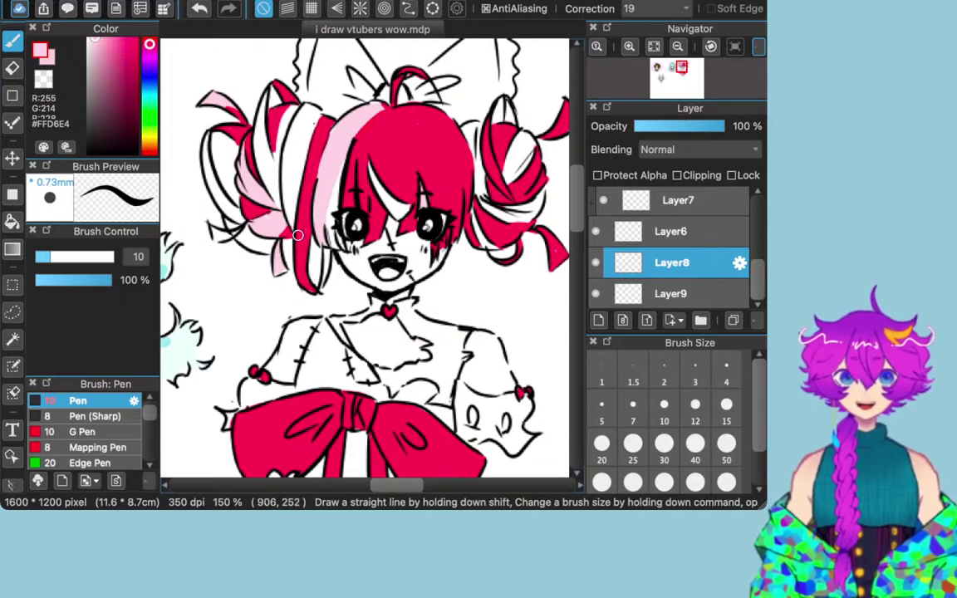
scroll(297, 236, "left", 5)
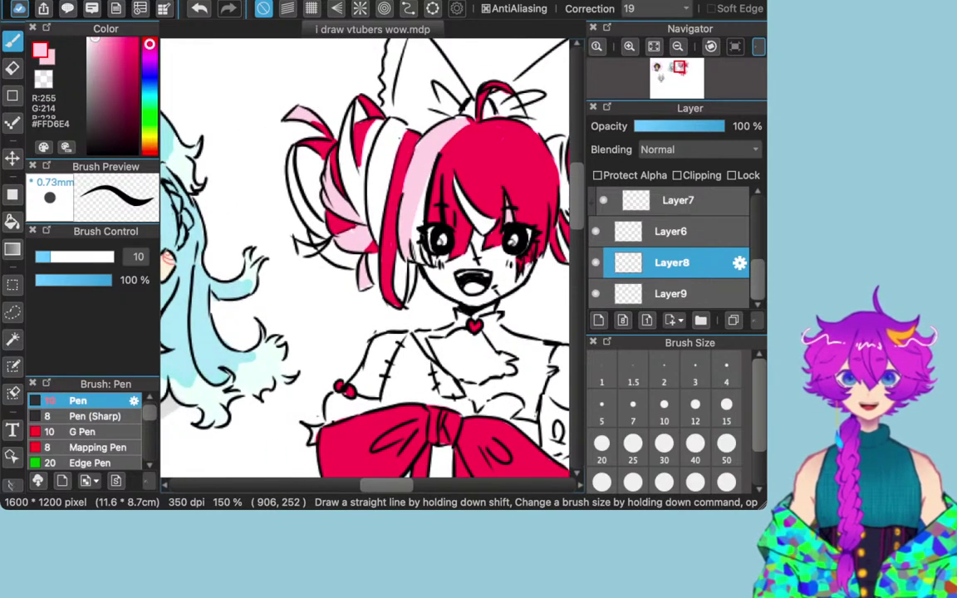
scroll(365, 258, "right", 4)
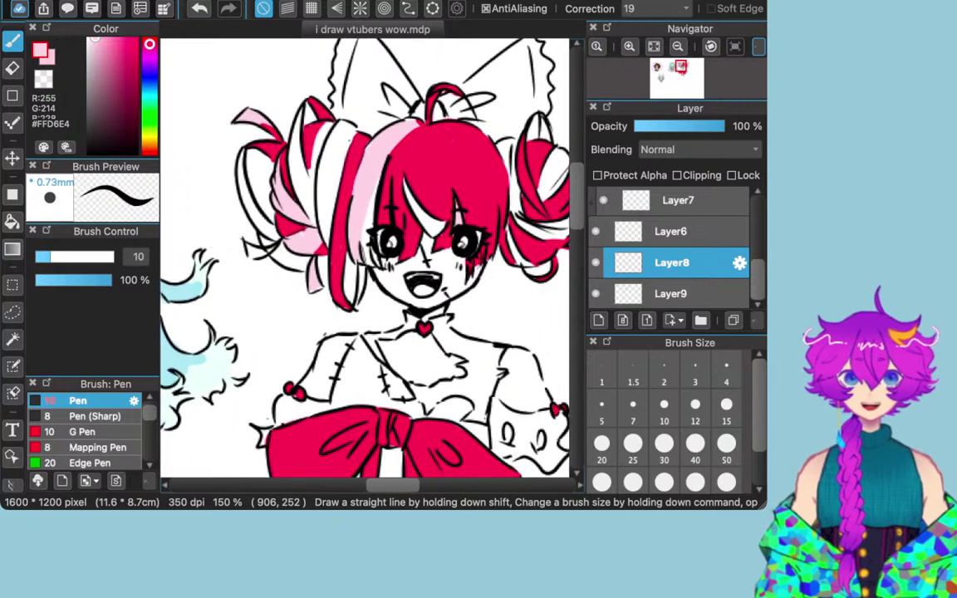
scroll(365, 258, "right", 4)
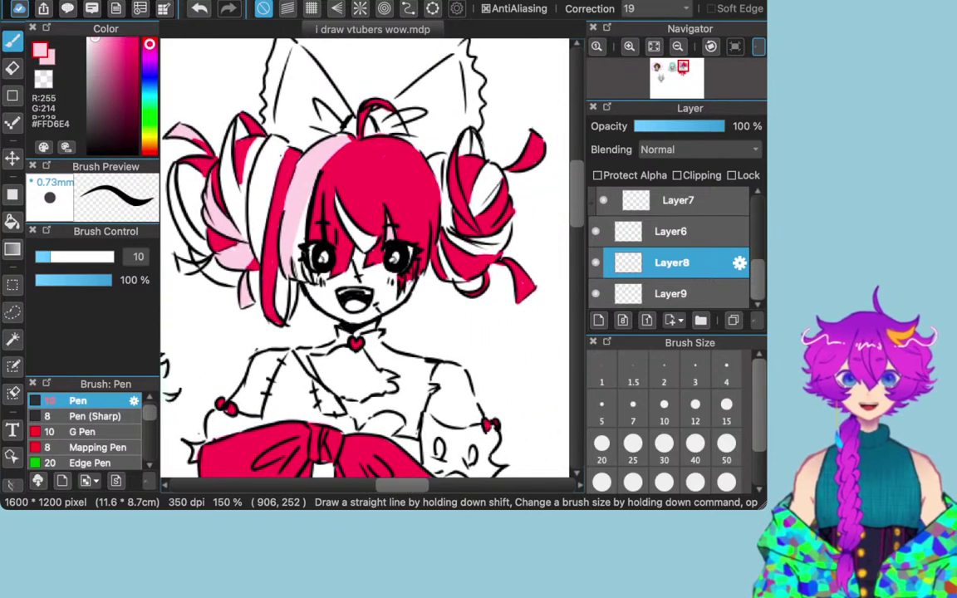
scroll(366, 257, "left", 2)
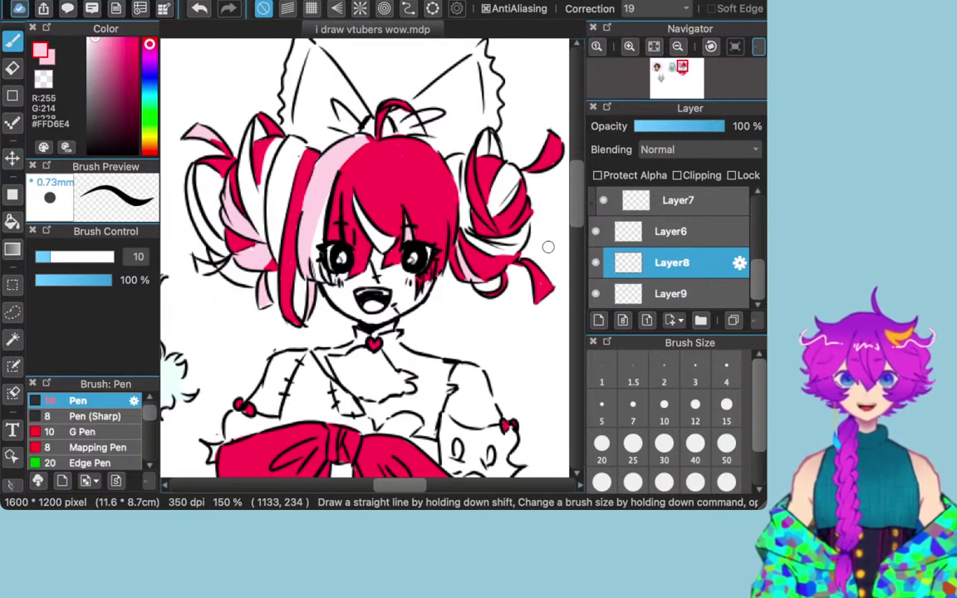
Step: Paint the frilled outer edges of both loops of the head bow in the same pale pink
scroll(548, 247, "up", 5)
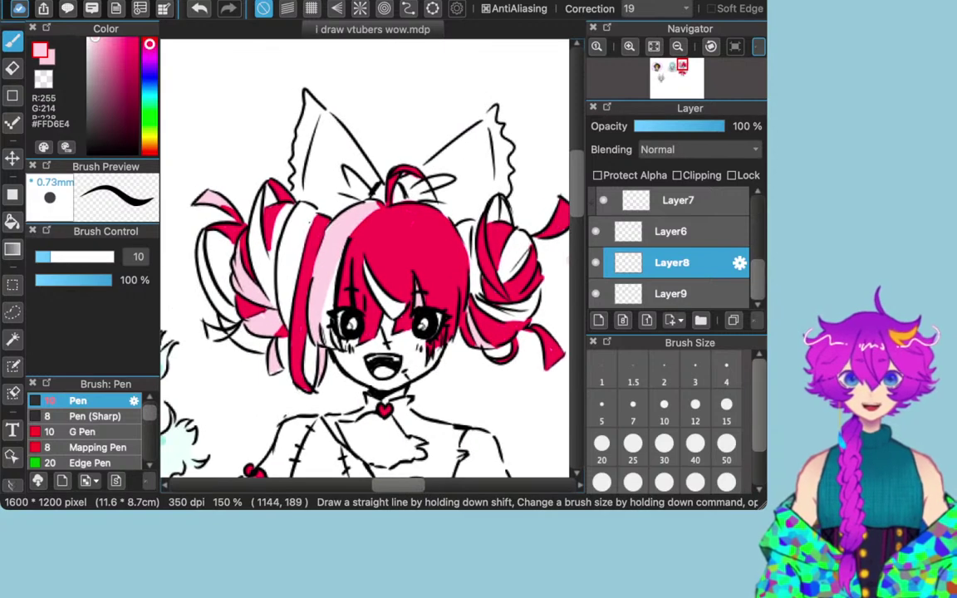
scroll(562, 262, "right", 2)
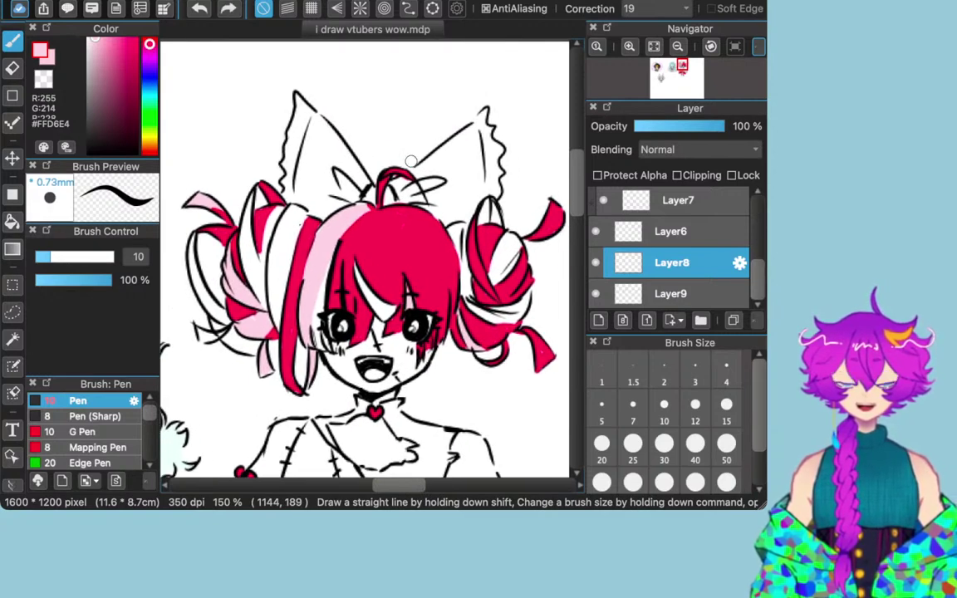
left_click_drag(484, 112, 486, 204)
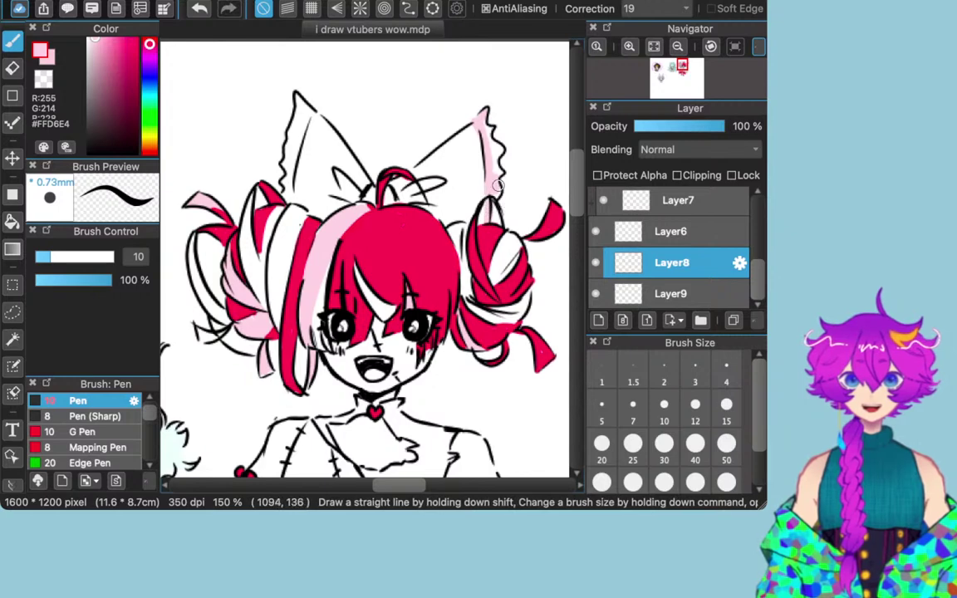
left_click_drag(489, 129, 493, 159)
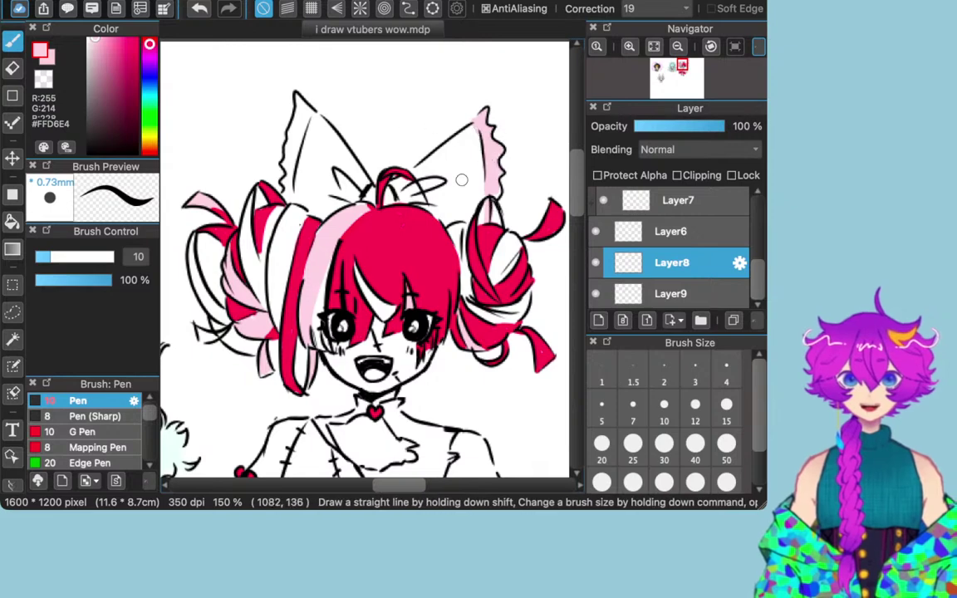
mouse_move(301, 100)
left_mouse_down()
mouse_move(293, 201)
mouse_move(285, 161)
left_mouse_up()
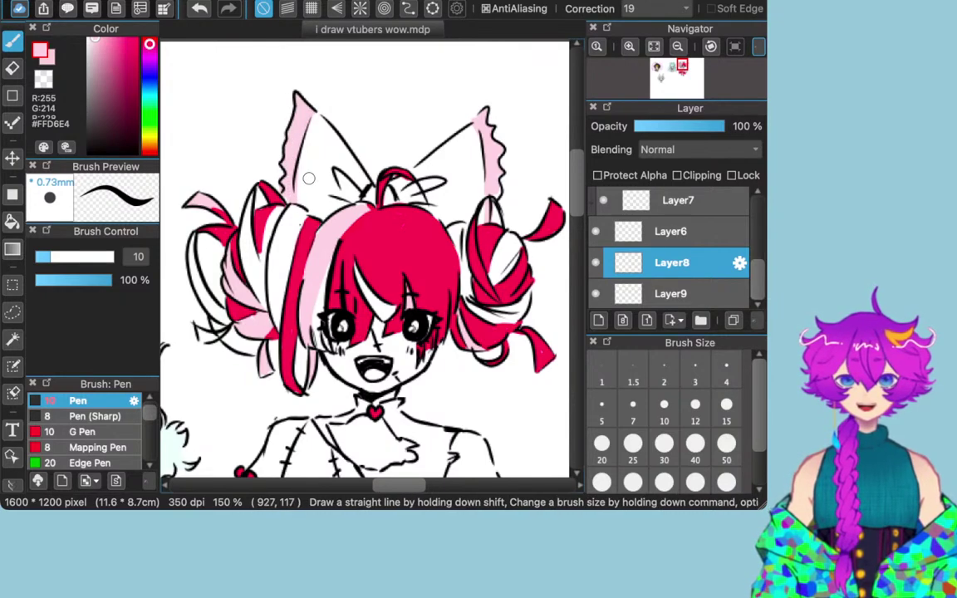
scroll(308, 178, "down", 3)
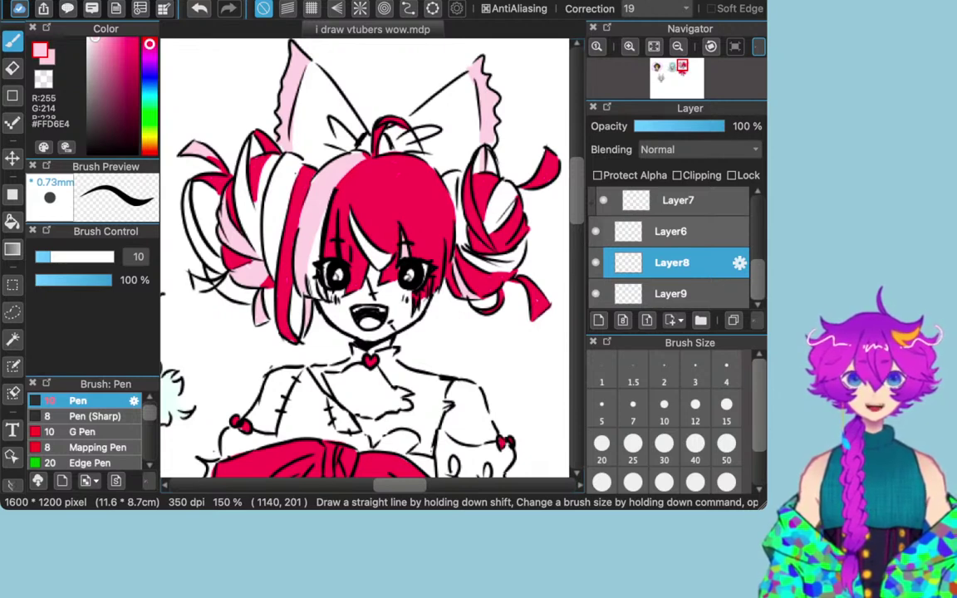
scroll(664, 416, "down", 2)
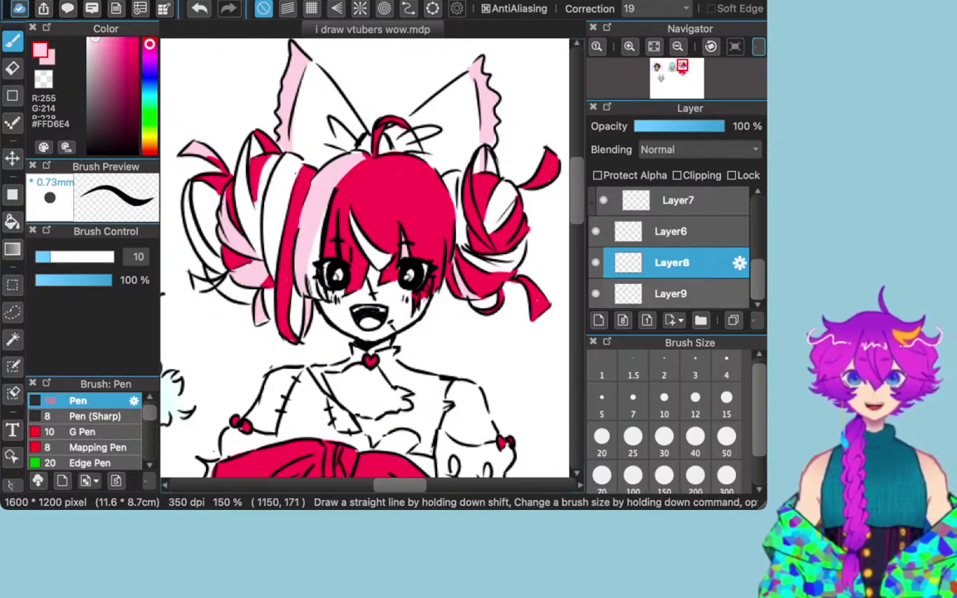
scroll(671, 263, "up", 2)
scroll(671, 263, "down", 2)
left_click(672, 293)
scroll(672, 249, "up", 1)
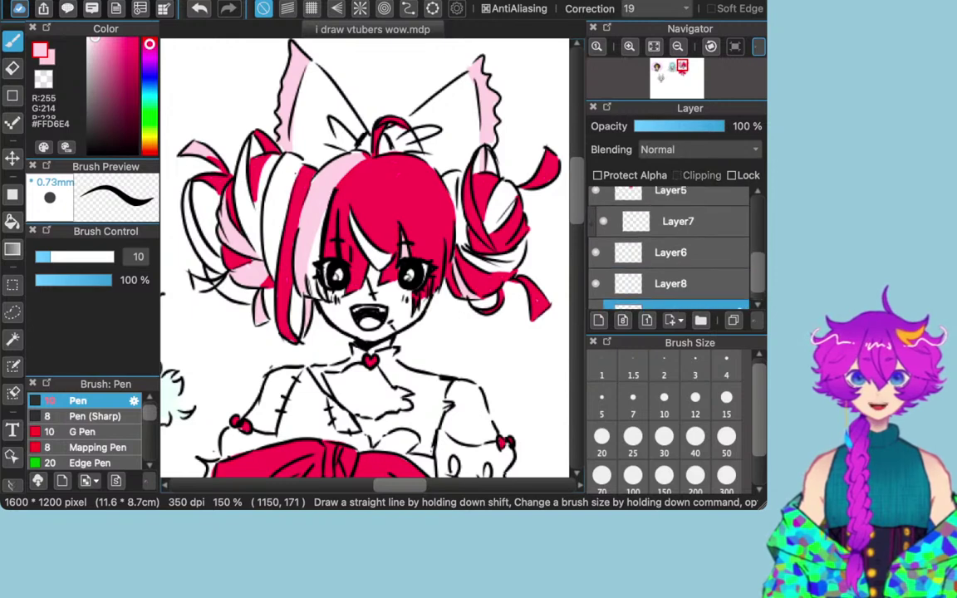
scroll(671, 262, "down", 1)
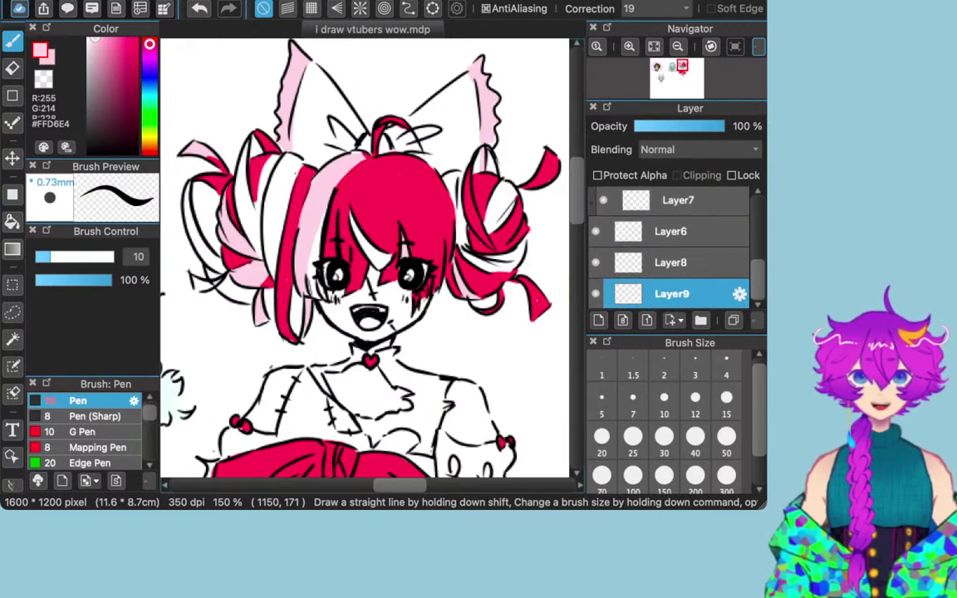
left_click(671, 262)
scroll(671, 249, "up", 1)
scroll(672, 249, "down", 1)
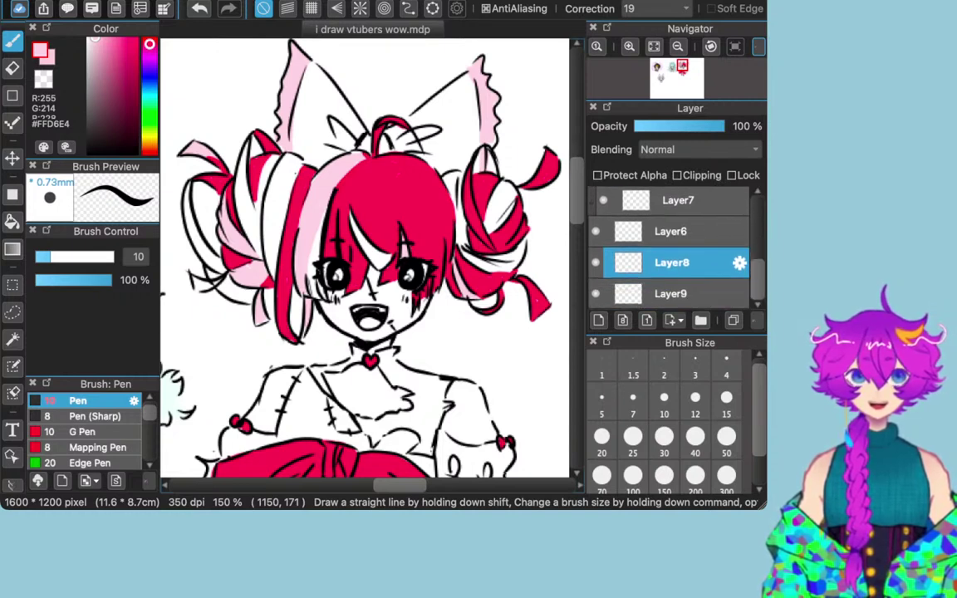
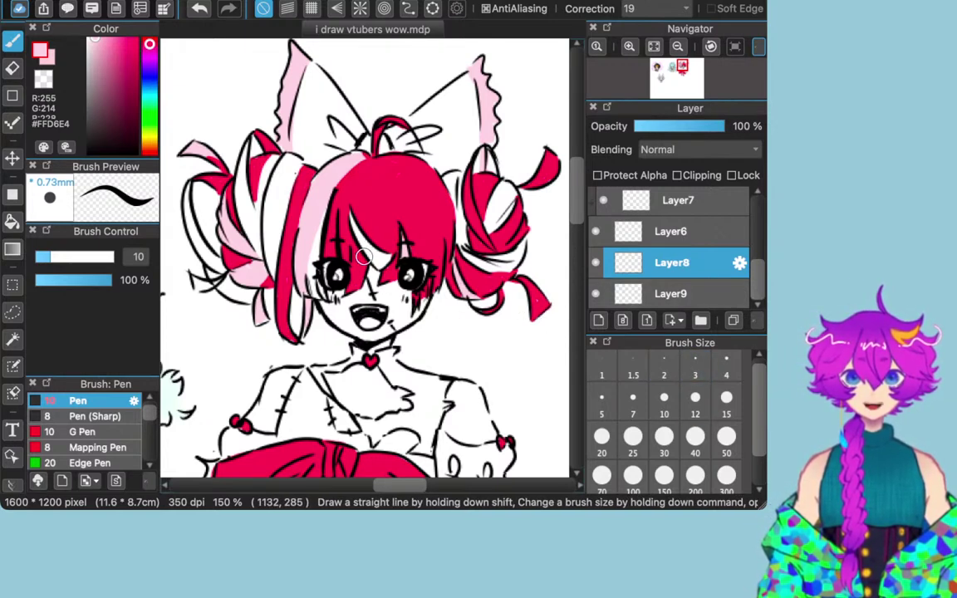
Step: Try larger pen sizes, including 15, and set the brush size to 12
scroll(672, 423, "down", 5)
scroll(671, 423, "up", 5)
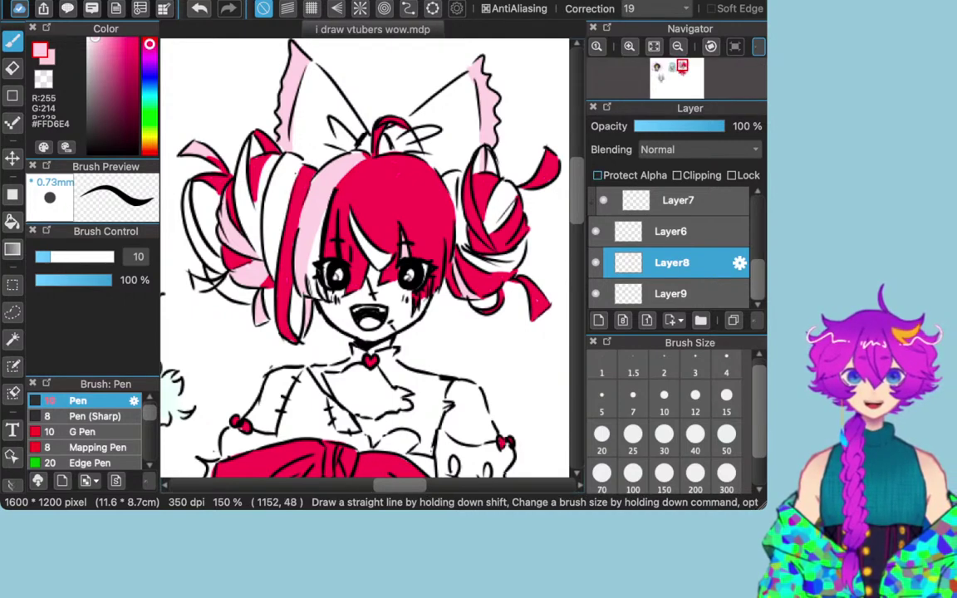
scroll(665, 422, "down", 1)
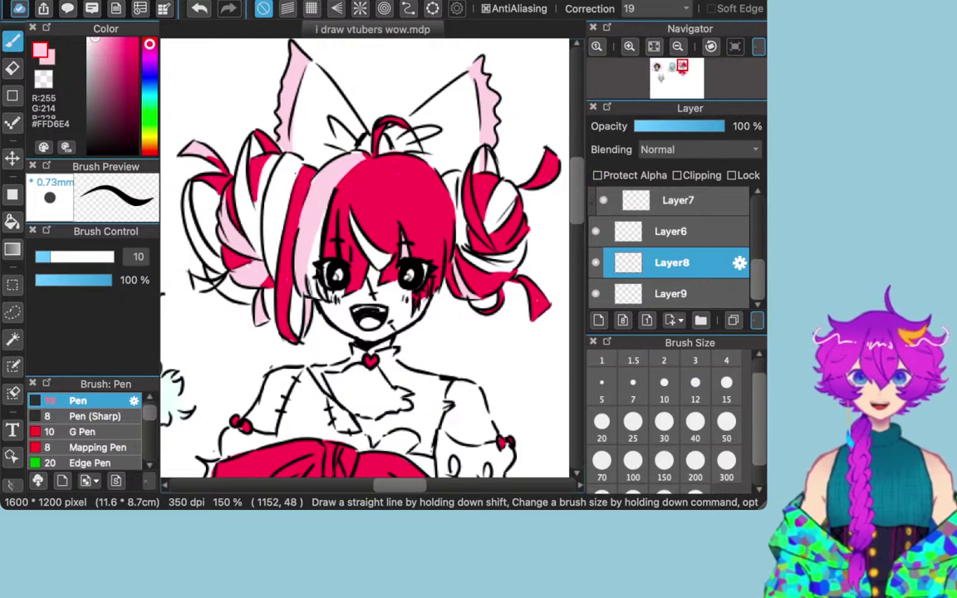
scroll(664, 422, "up", 2)
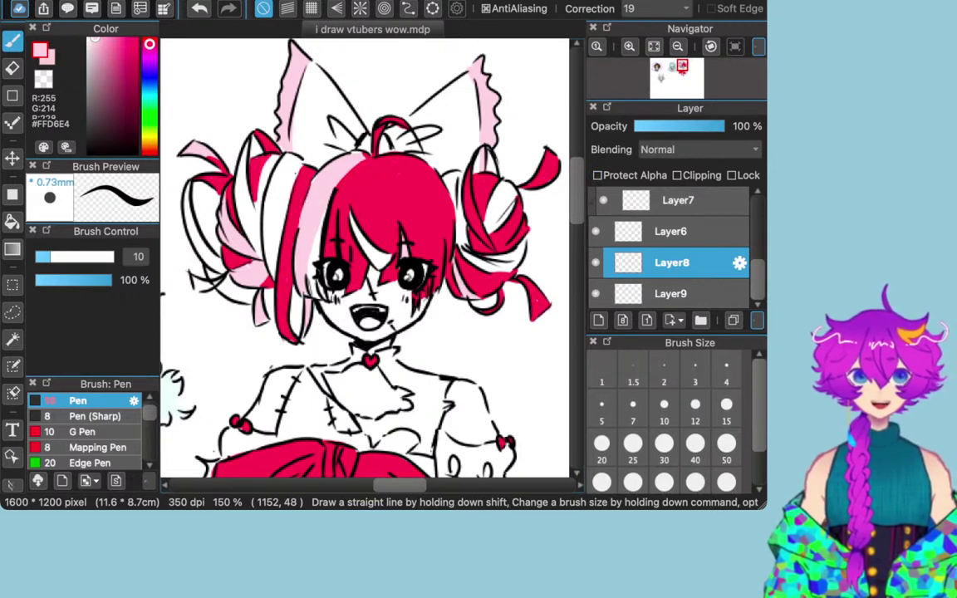
scroll(671, 249, "up", 1)
scroll(671, 249, "down", 1)
scroll(654, 398, "down", 2)
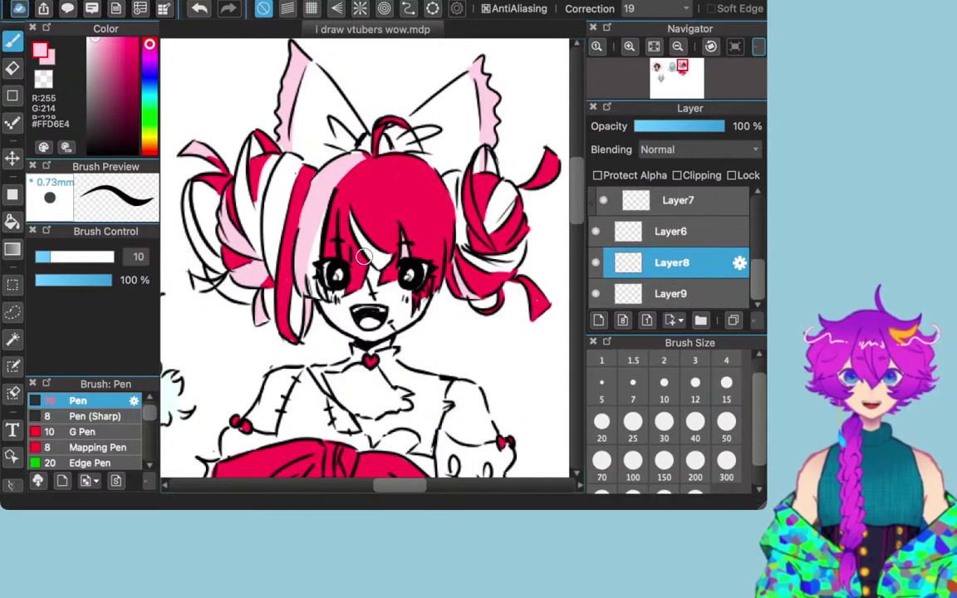
left_click(726, 383)
scroll(726, 398, "down", 1)
scroll(664, 415, "up", 2)
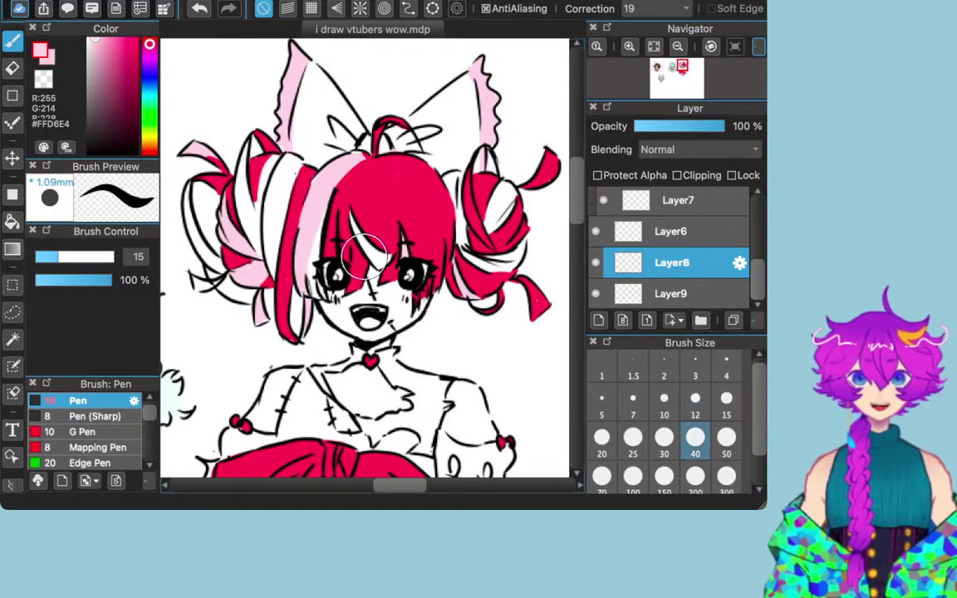
left_click(664, 437)
left_click(695, 403)
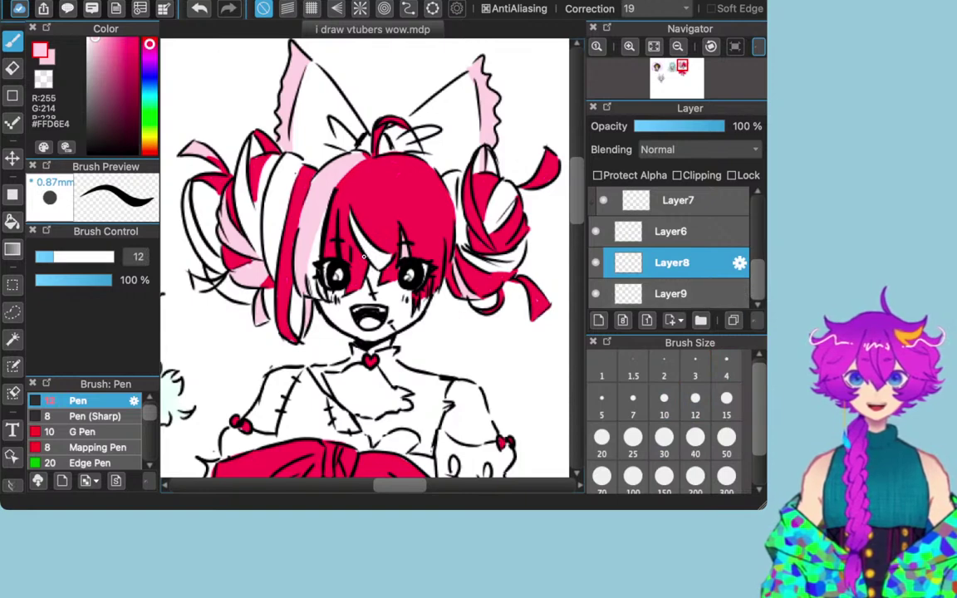
scroll(655, 419, "down", 1)
Step: Check the blue-haired character's colouring by toggling Layer9's visibility, and return to the red-haired character
mouse_move(410, 486)
left_mouse_down()
mouse_move(338, 485)
mouse_move(352, 485)
left_mouse_up()
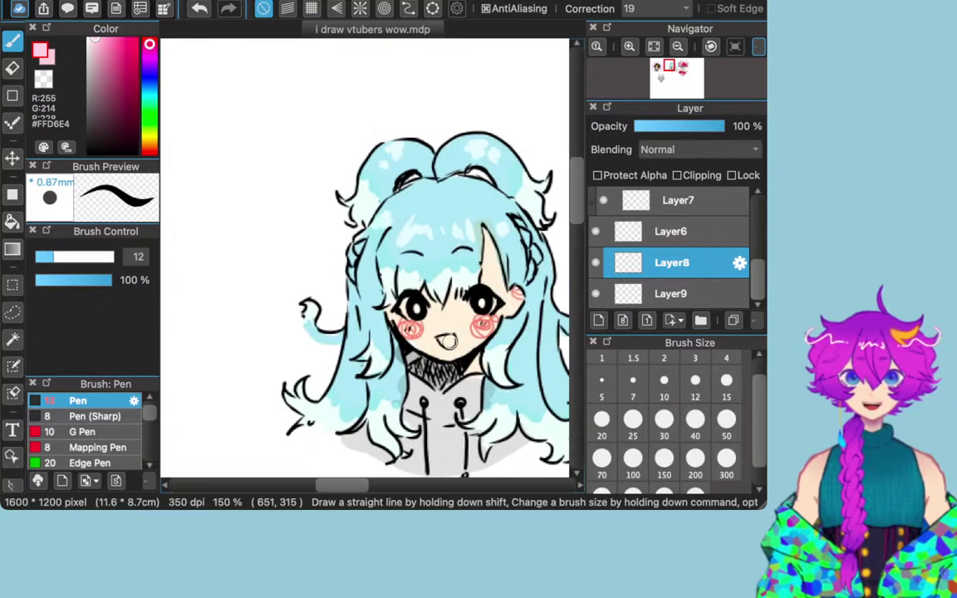
left_click(595, 294)
left_click(595, 294)
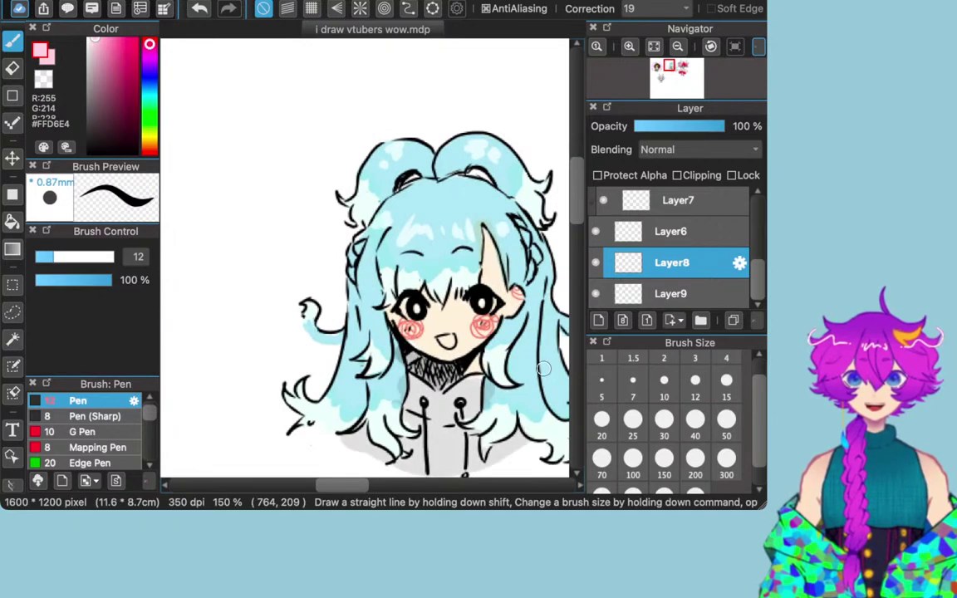
scroll(433, 473, "right", 10)
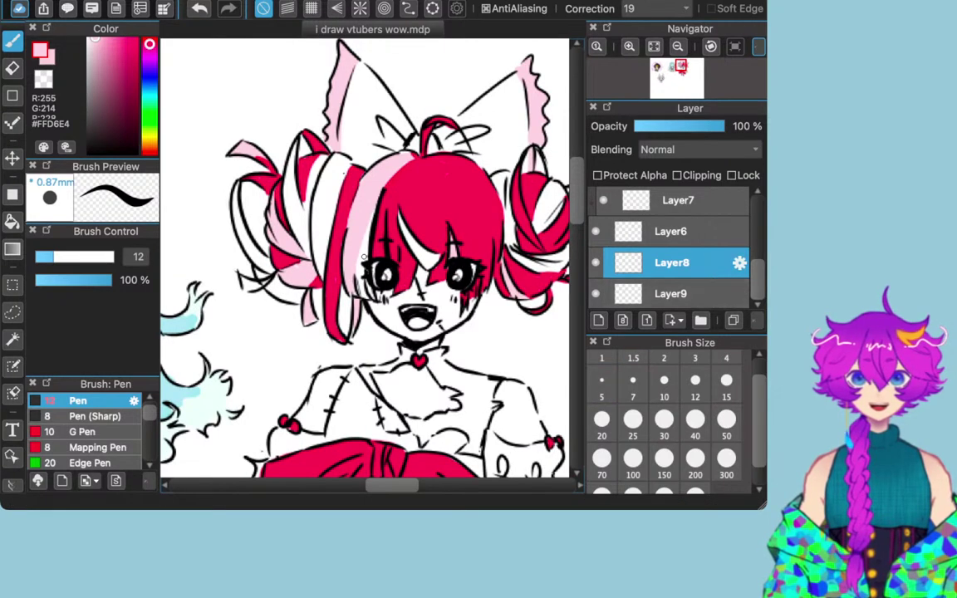
Step: Add a new layer directly above Layer8 and set the brush size to 10
left_click(599, 320)
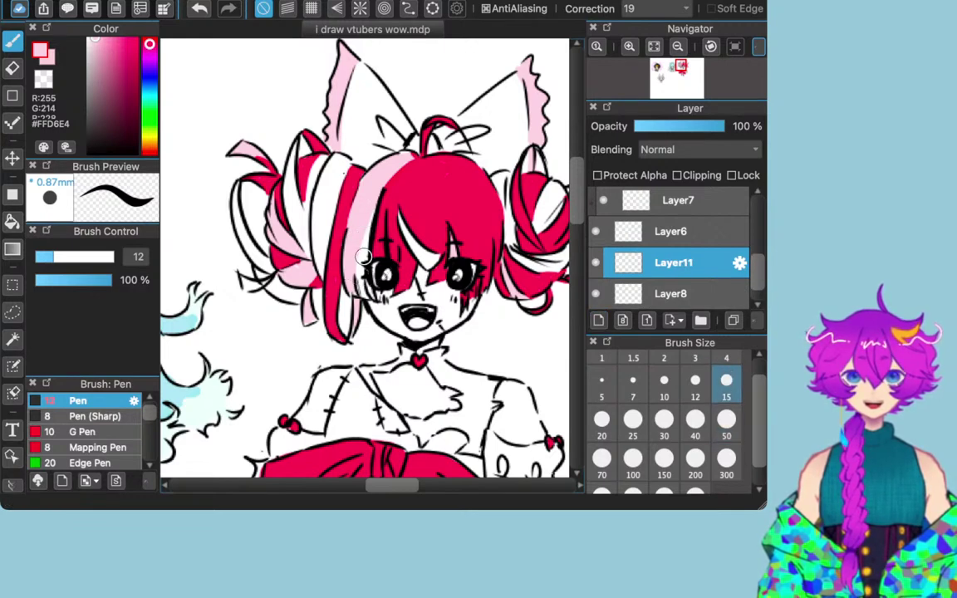
scroll(726, 389, "up", 1)
scroll(726, 389, "down", 3)
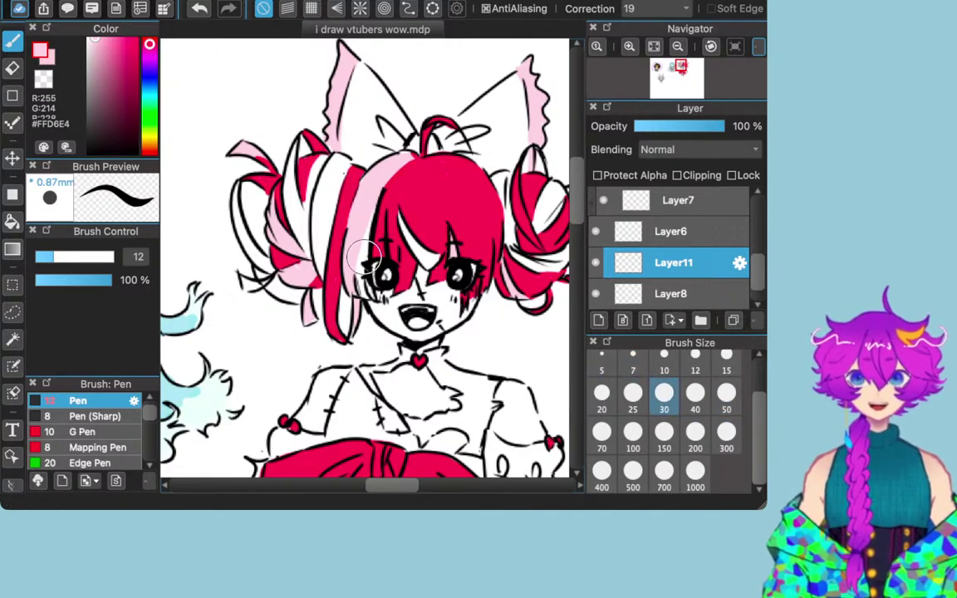
left_click(664, 363)
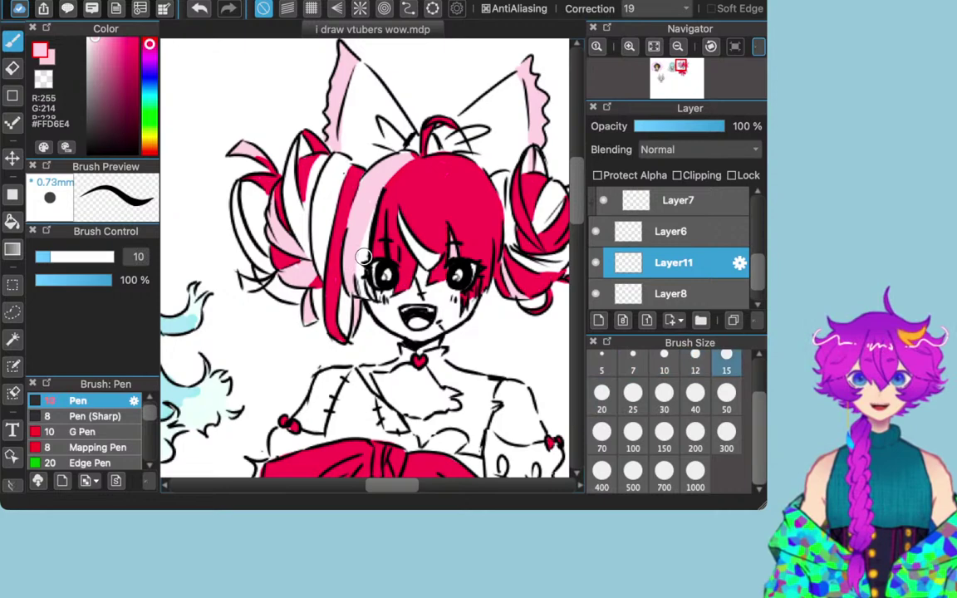
scroll(726, 395, "up", 2)
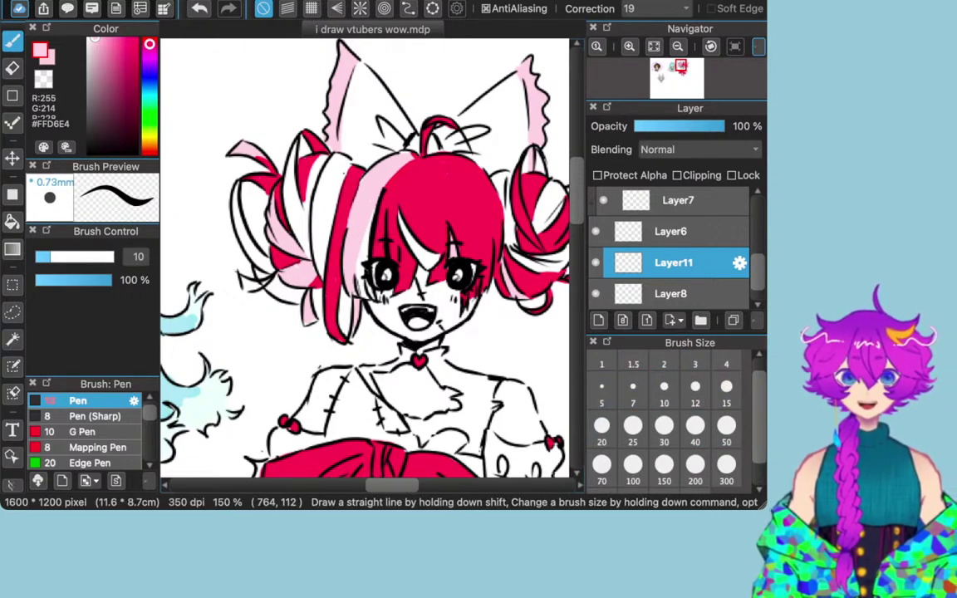
Step: Shade the white streak between the red bangs in light grey #D0D0D0, and undo the grey stroke on the pink front section
left_click_drag(95, 50, 88, 59)
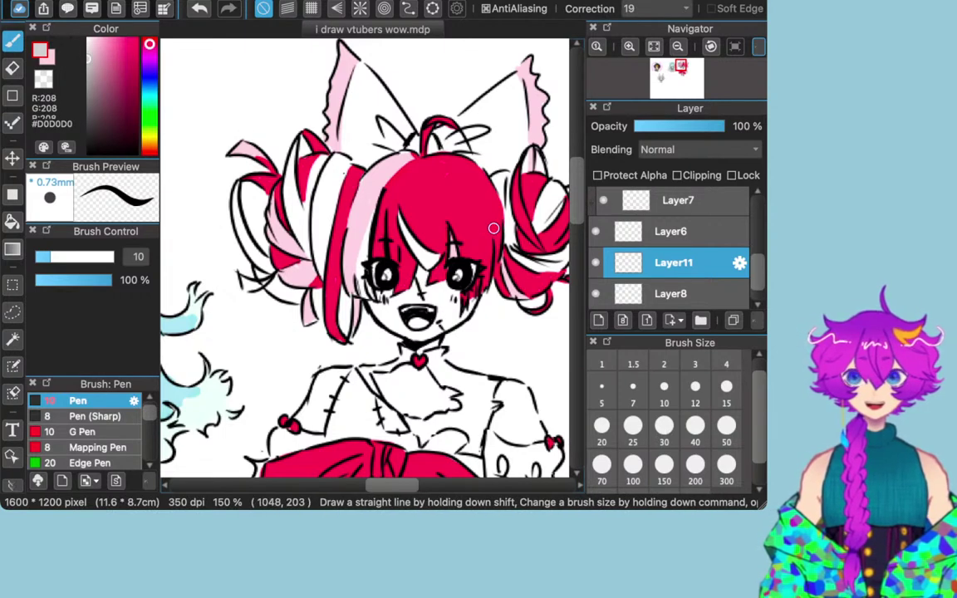
left_click_drag(398, 224, 430, 263)
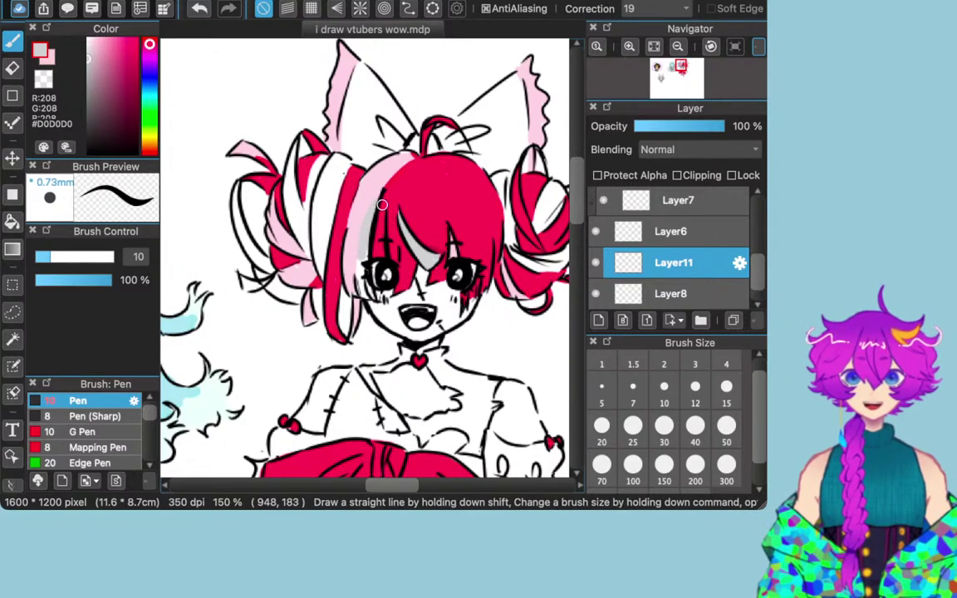
key("super+z")
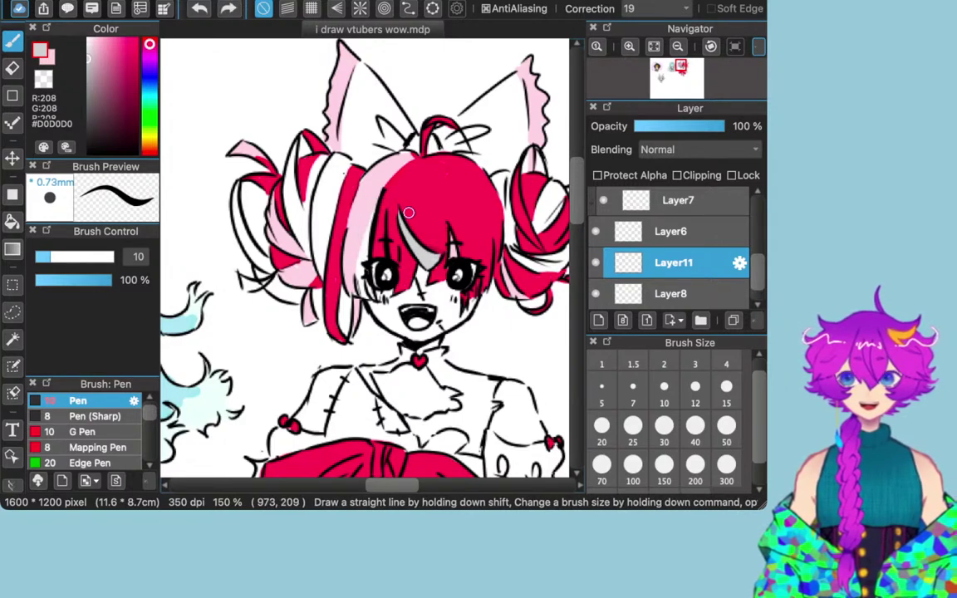
Step: Shade the inner edge of the pink front section and the white strands of the right-hand hair bun in light grey #D0D0D0
mouse_move(383, 204)
left_mouse_down()
mouse_move(357, 287)
mouse_move(368, 281)
left_mouse_up()
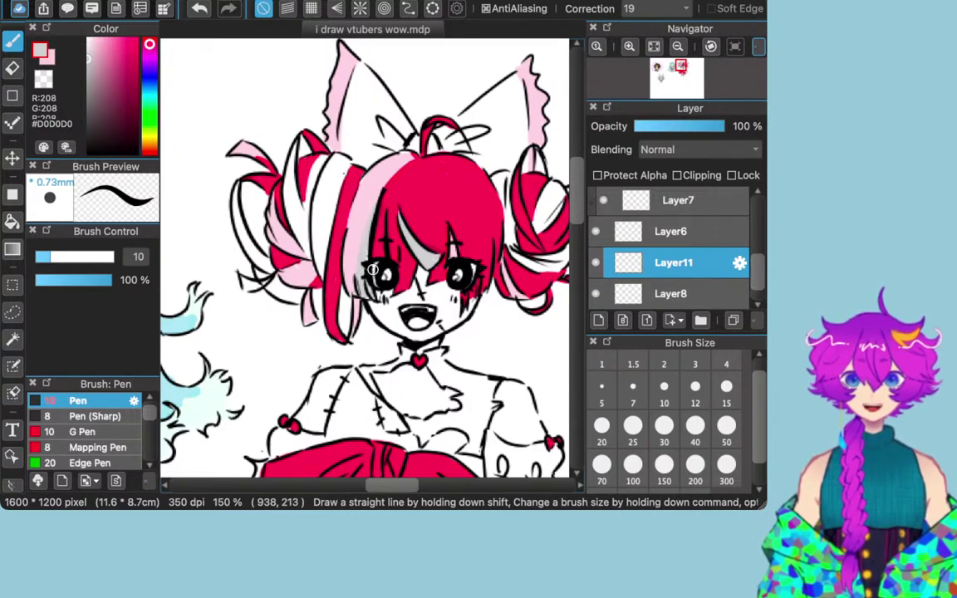
mouse_move(497, 177)
left_mouse_down()
mouse_move(508, 229)
mouse_move(505, 217)
left_mouse_up()
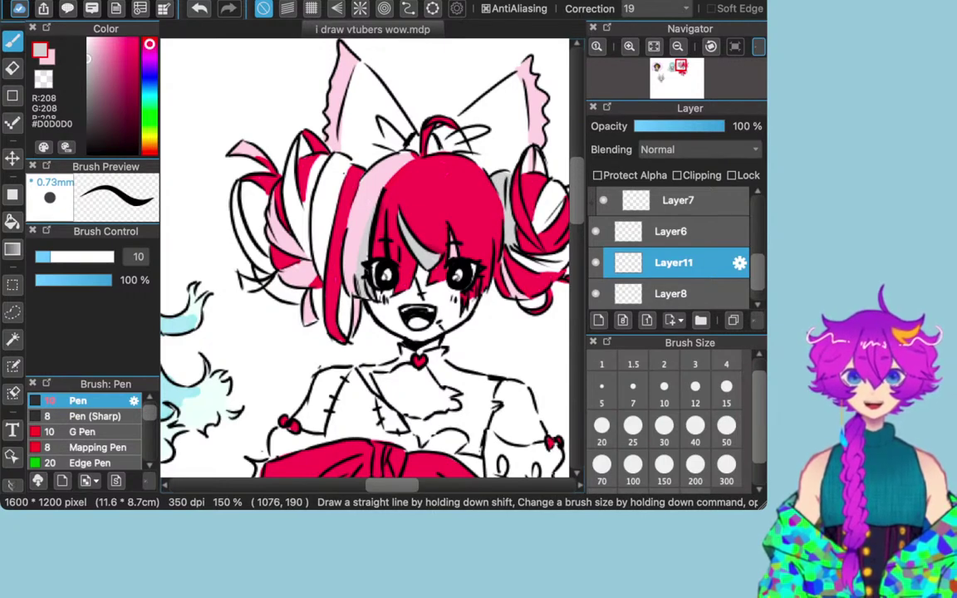
mouse_move(387, 485)
left_mouse_down()
mouse_move(441, 485)
mouse_move(401, 485)
left_mouse_up()
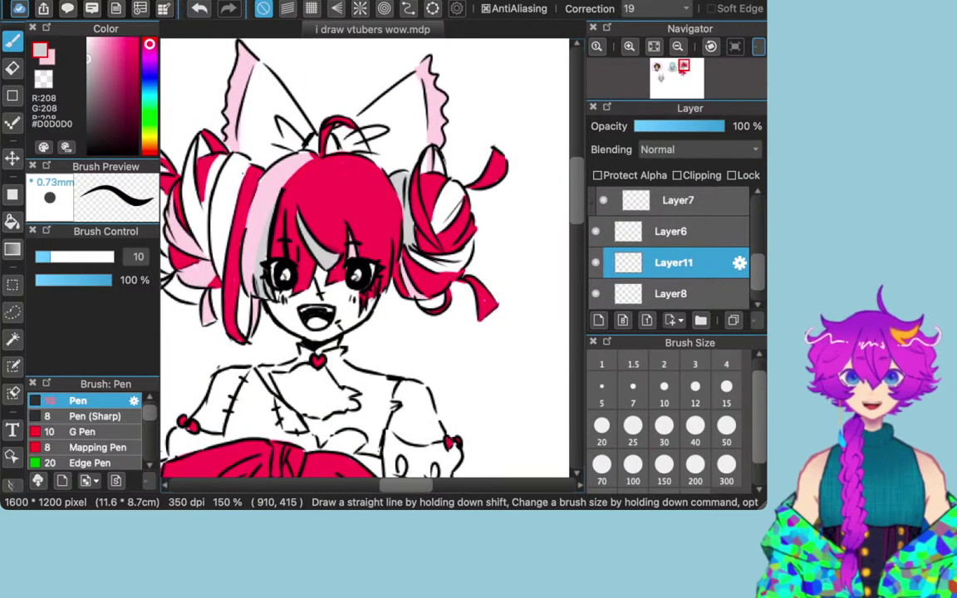
left_click_drag(443, 195, 441, 231)
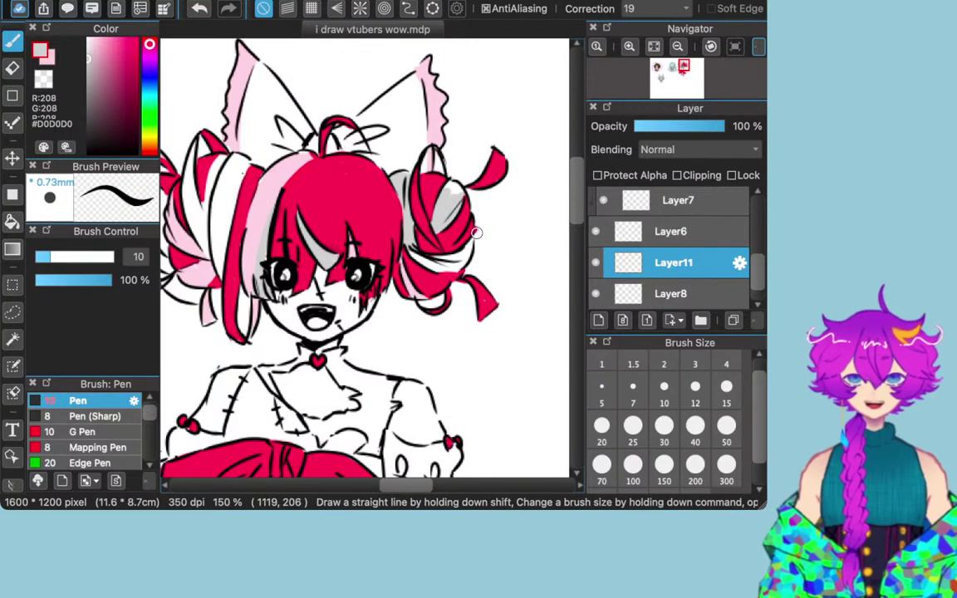
mouse_move(463, 257)
left_mouse_down()
mouse_move(467, 249)
mouse_move(440, 267)
mouse_move(420, 261)
left_mouse_up()
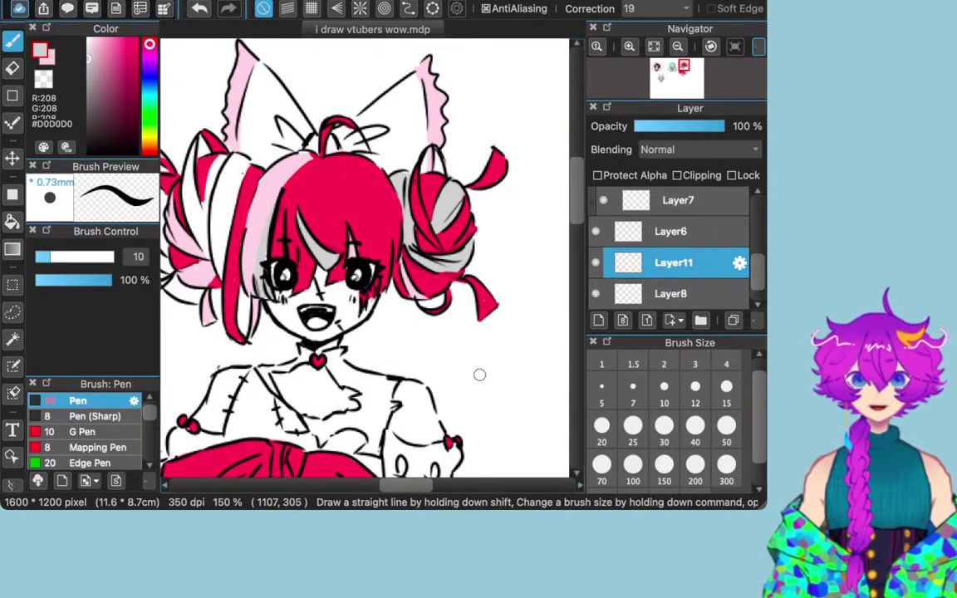
Step: Try a grey scribble over the red bangs, and undo the latest grey strokes
left_click_drag(363, 192, 359, 209)
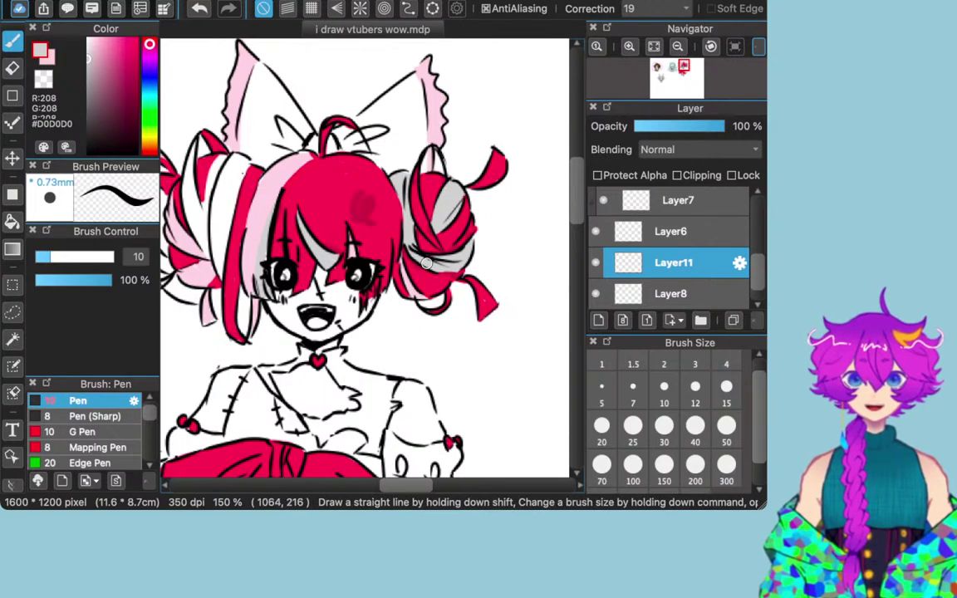
key("super+z")
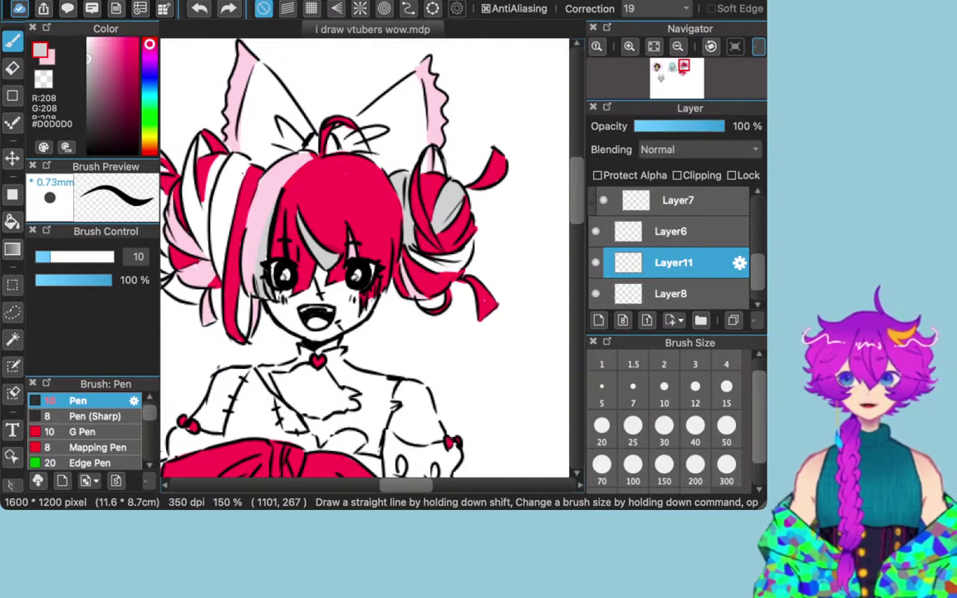
Step: Check Layer5's visibility and blending mode, and make Layer11 the active layer again
scroll(673, 245, "up", 1)
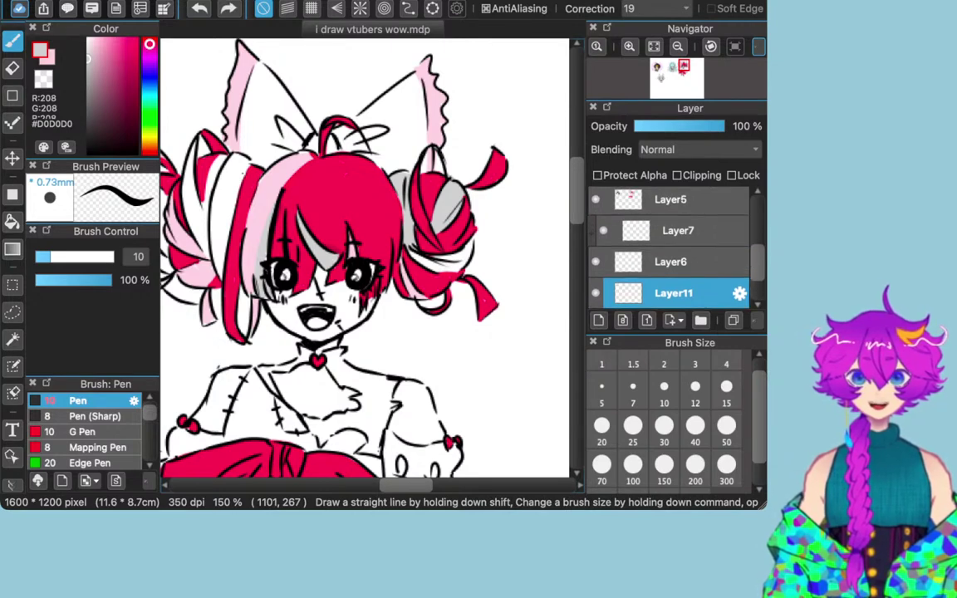
scroll(673, 249, "down", 2)
scroll(673, 250, "up", 3)
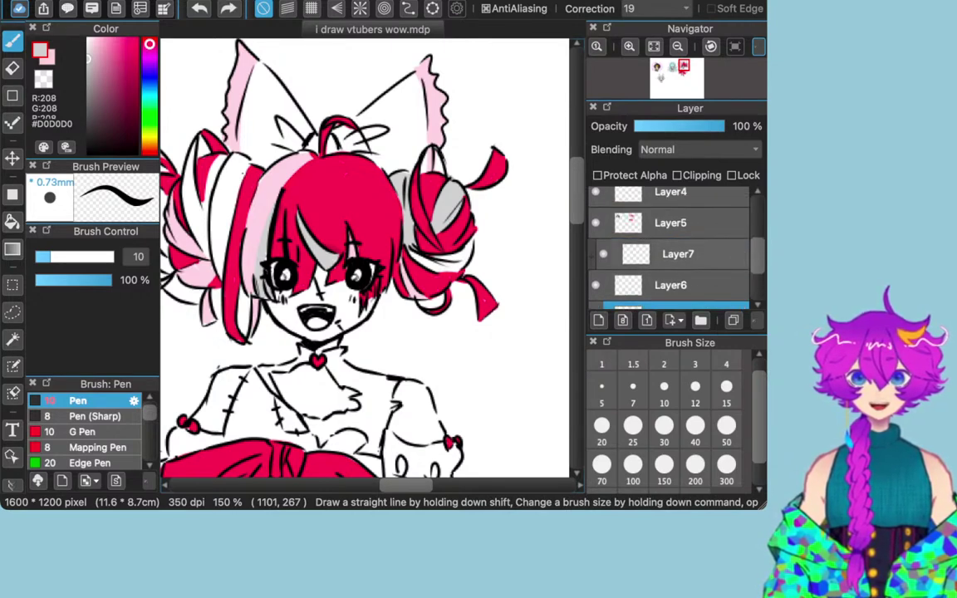
left_click(596, 222)
left_click(596, 223)
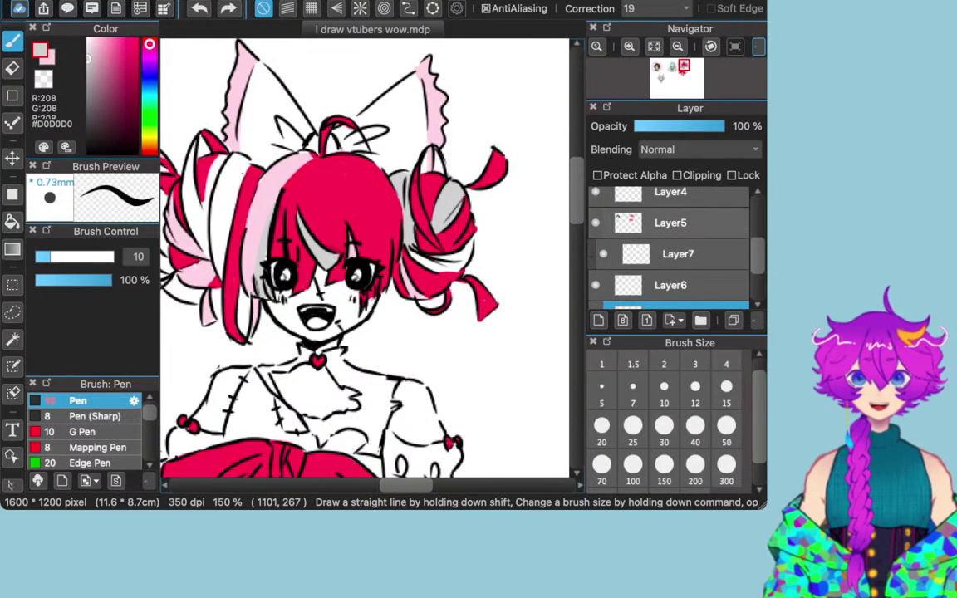
left_click(672, 222)
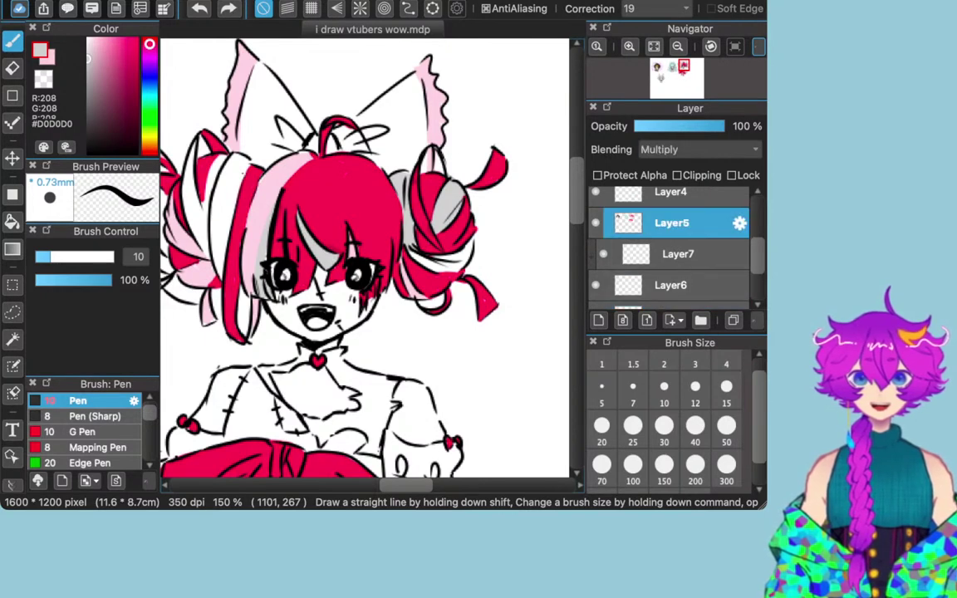
key("super+y")
scroll(673, 249, "down", 1)
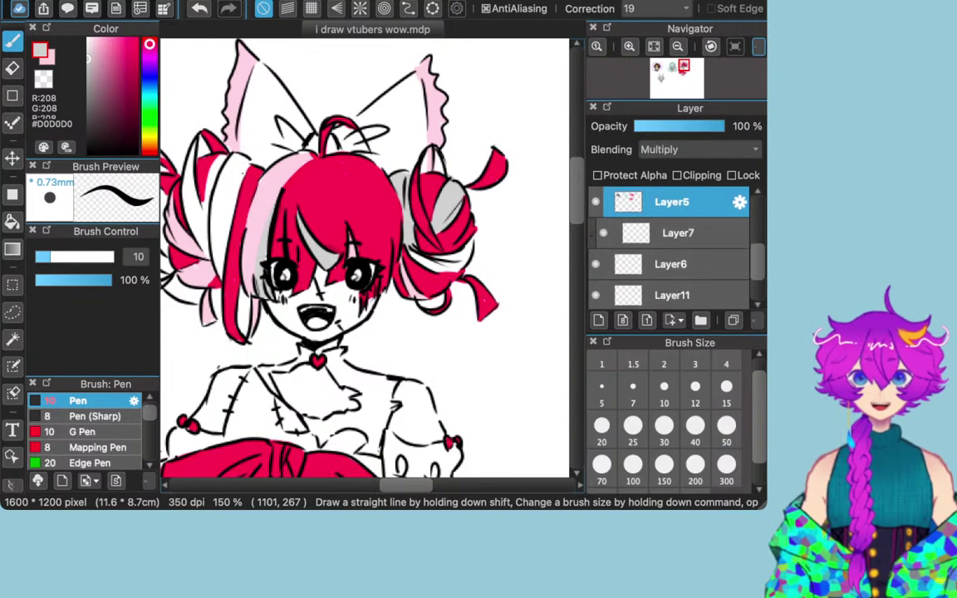
scroll(673, 249, "up", 2)
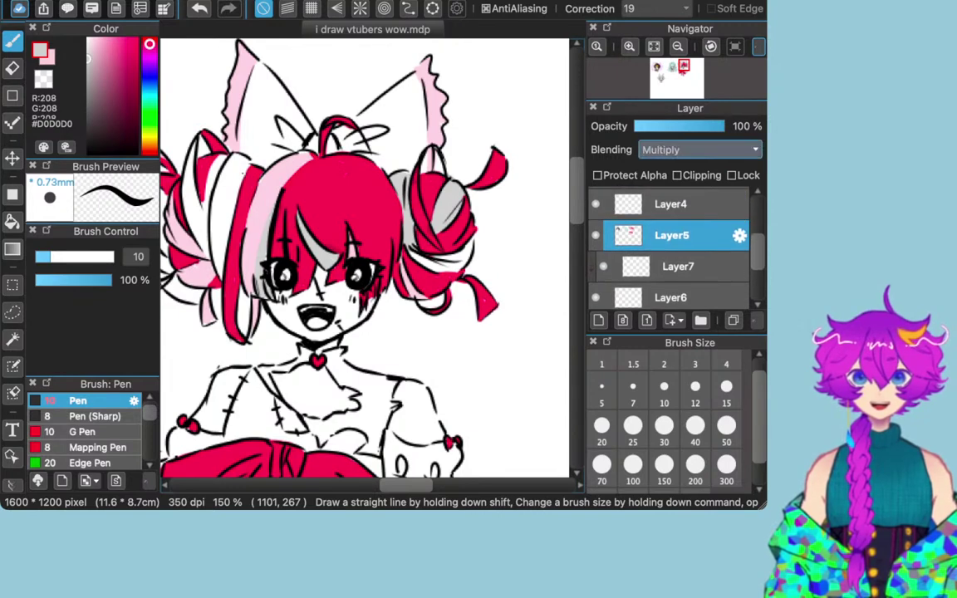
left_click(683, 137)
scroll(673, 249, "down", 2)
left_click(671, 247)
left_click(674, 278)
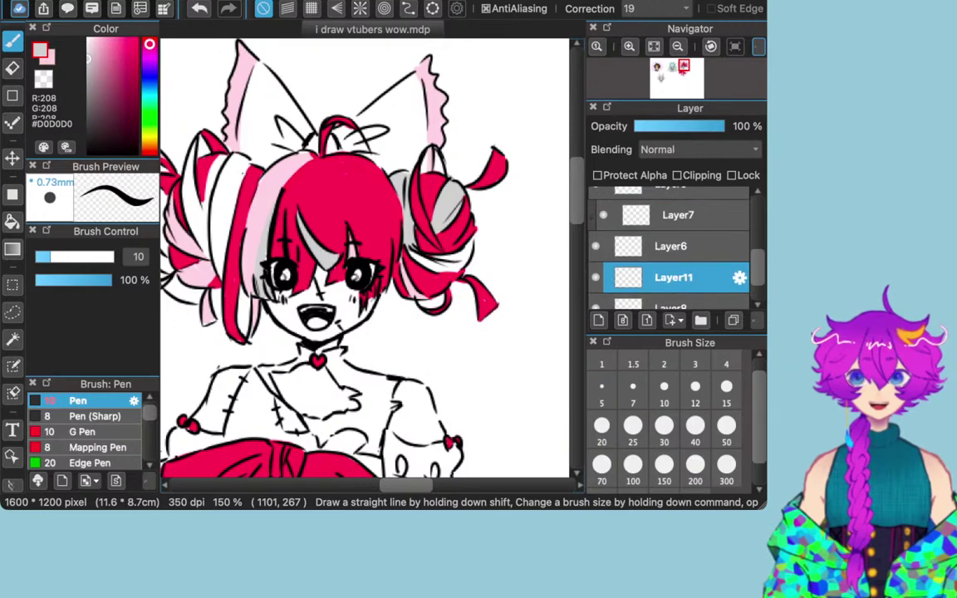
scroll(673, 249, "down", 1)
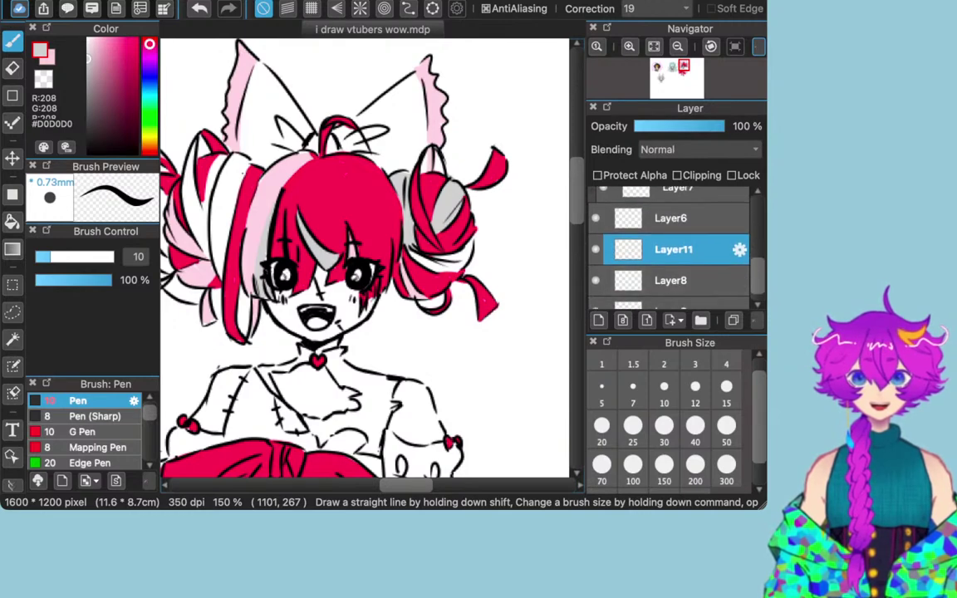
Step: Shade the lower white band of the right-hand bun and the white strands of the left-hand bun in light grey #D0D0D0
left_click_drag(438, 270, 469, 238)
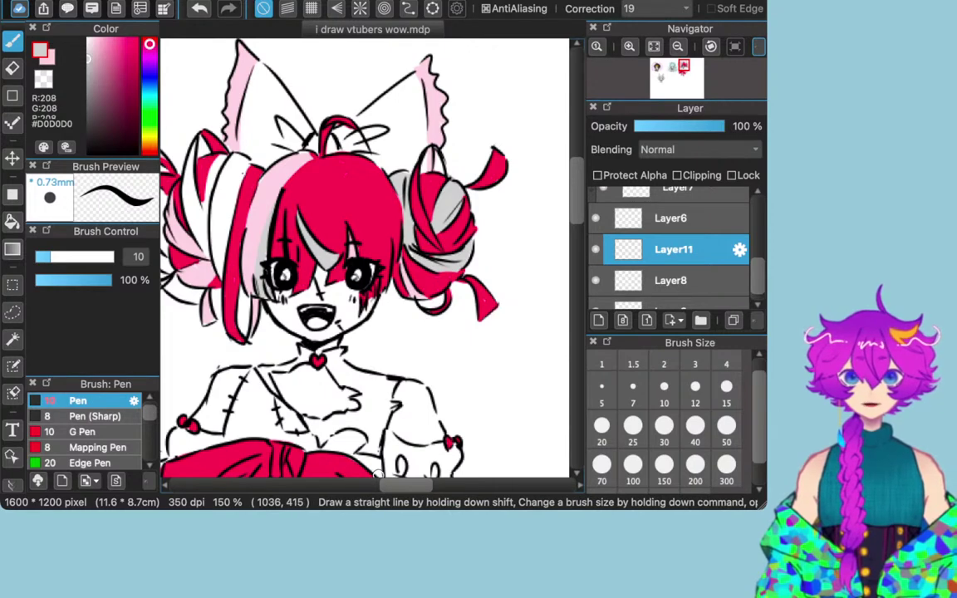
left_click_drag(385, 485, 377, 485)
scroll(365, 258, "left", 5)
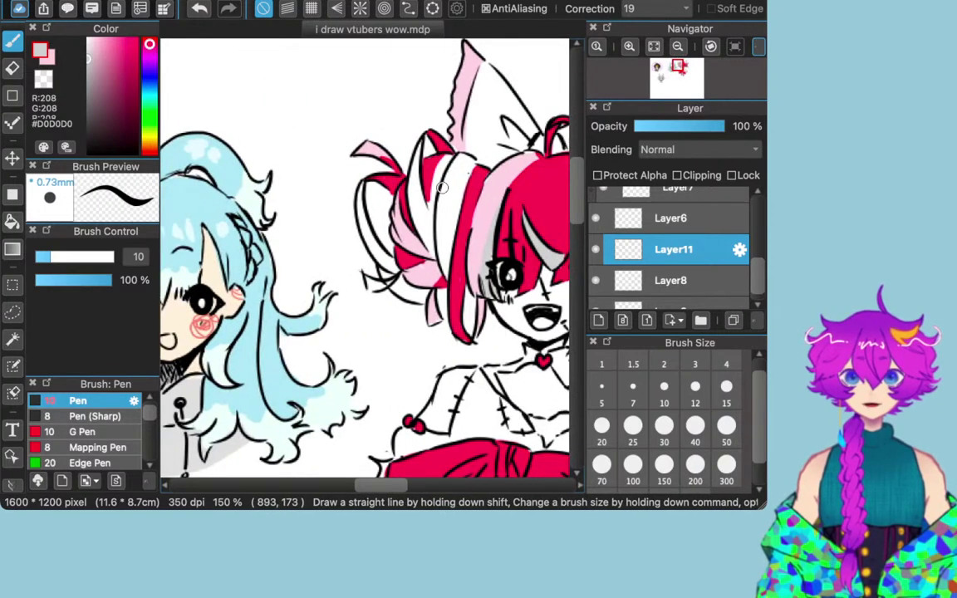
mouse_move(472, 170)
left_mouse_down()
mouse_move(453, 198)
mouse_move(452, 250)
mouse_move(462, 181)
mouse_move(447, 260)
mouse_move(451, 202)
mouse_move(445, 271)
mouse_move(447, 160)
mouse_move(431, 199)
mouse_move(467, 164)
left_mouse_up()
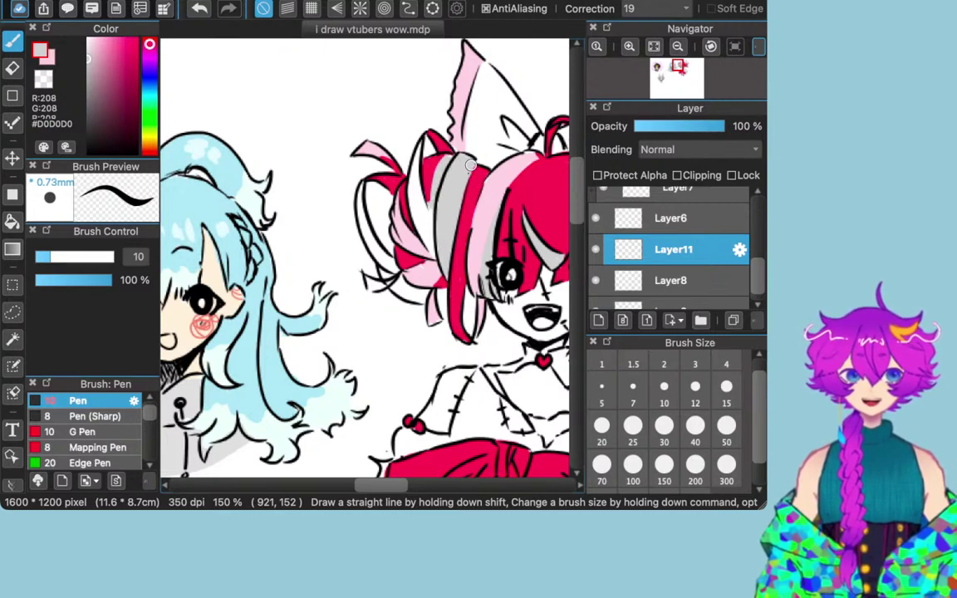
left_click_drag(430, 211, 436, 231)
left_click_drag(420, 138, 418, 221)
mouse_move(412, 175)
left_mouse_down()
mouse_move(417, 226)
mouse_move(418, 197)
mouse_move(432, 239)
mouse_move(420, 204)
mouse_move(422, 235)
left_mouse_up()
mouse_move(362, 184)
left_mouse_down()
mouse_move(367, 240)
mouse_move(393, 271)
left_mouse_up()
left_click_drag(382, 223, 387, 262)
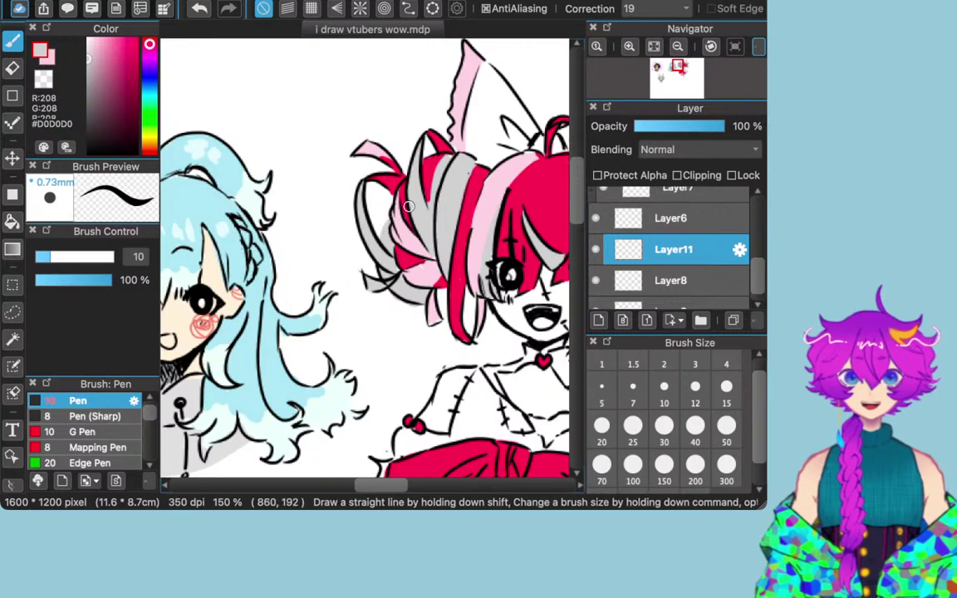
Step: Fill the white frilled ends of both waist-bow ribbon tails with light grey #D0D0D0
mouse_move(538, 288)
left_mouse_down()
mouse_move(393, 258)
mouse_move(364, 283)
left_mouse_up()
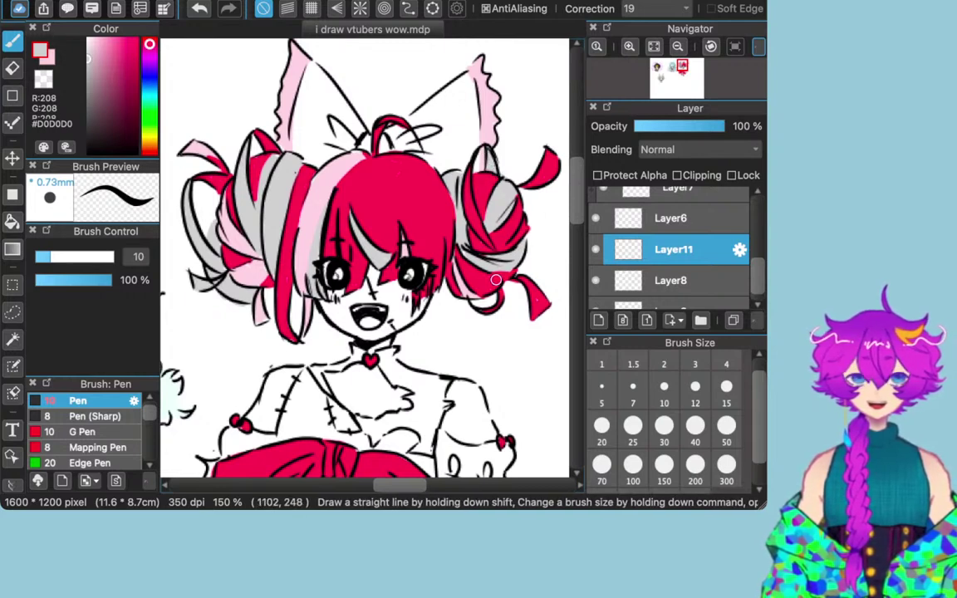
mouse_move(458, 400)
left_mouse_down()
mouse_move(461, 319)
mouse_move(495, 312)
mouse_move(474, 283)
left_mouse_up()
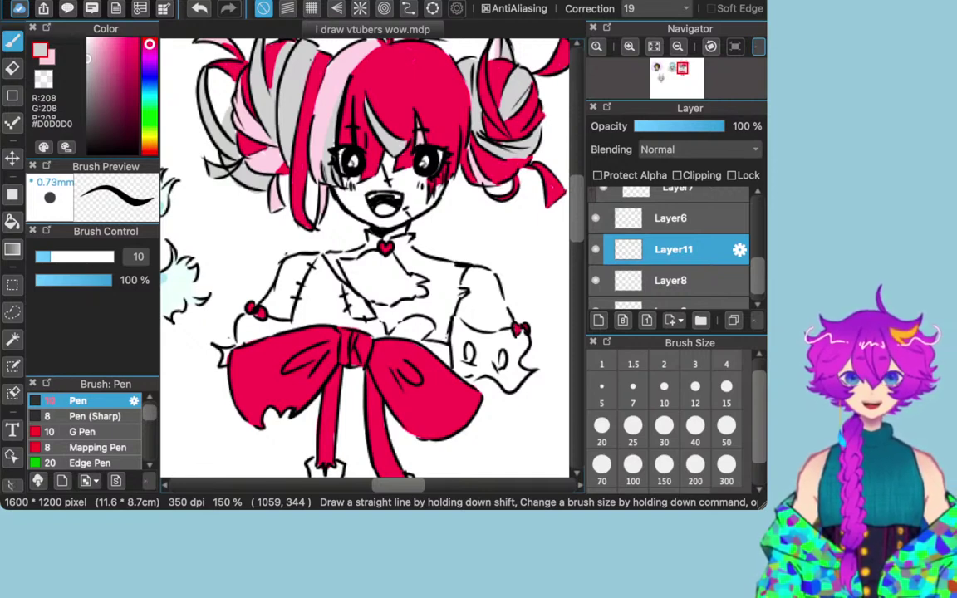
scroll(474, 283, "down", 3)
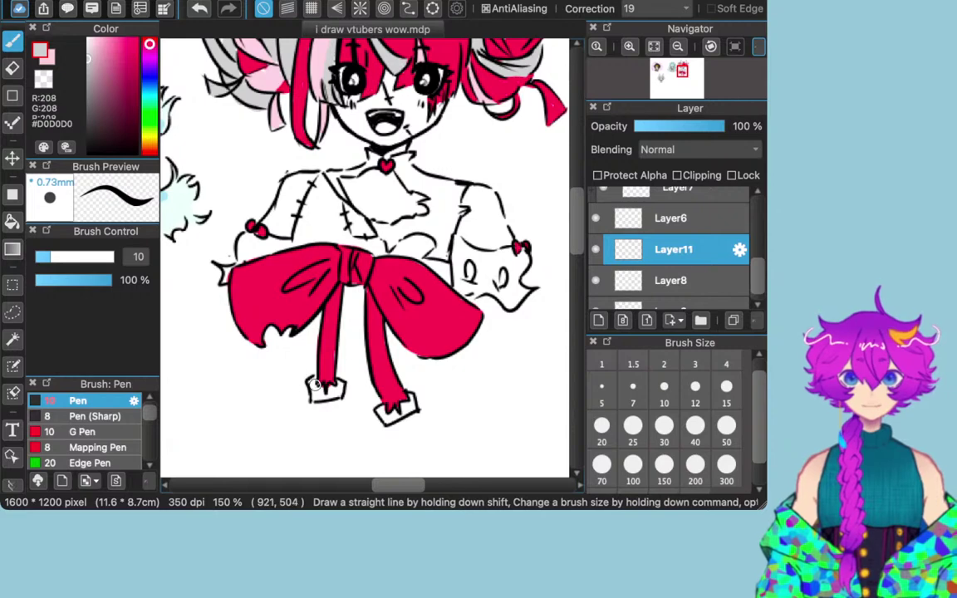
left_click_drag(314, 387, 332, 384)
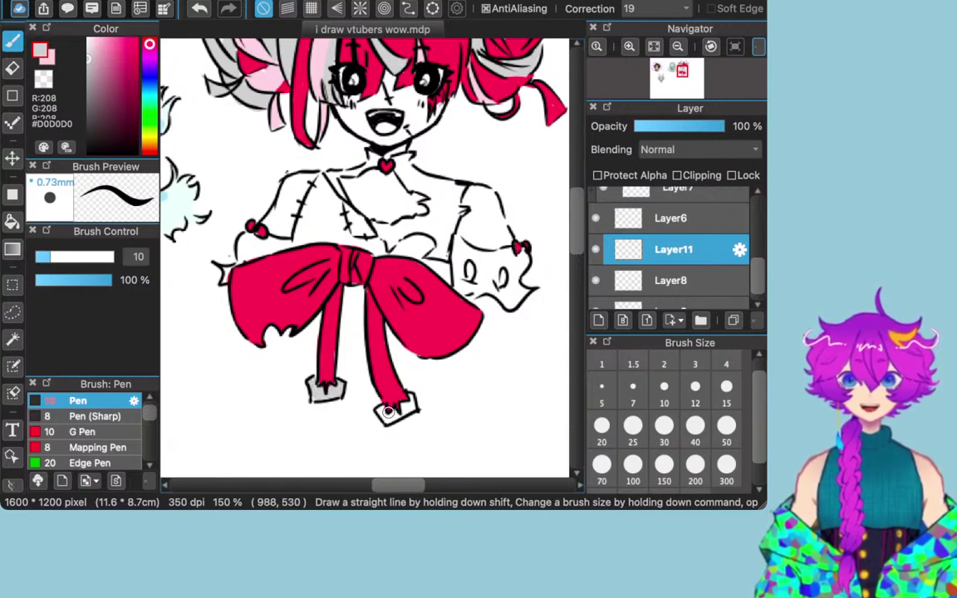
left_click_drag(398, 414, 413, 405)
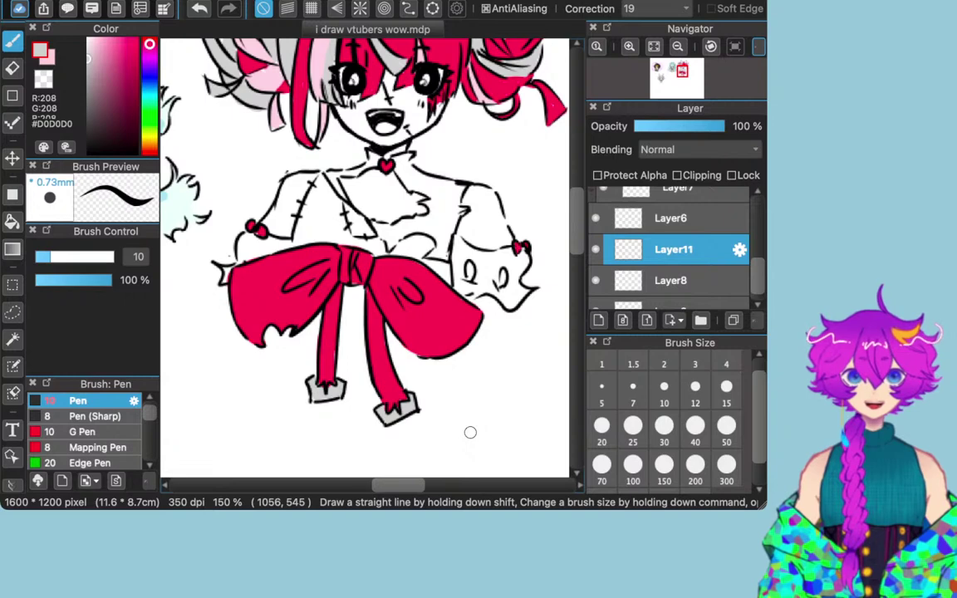
Step: Return to the character's head and make Layer6 the active layer
scroll(470, 432, "up", 5)
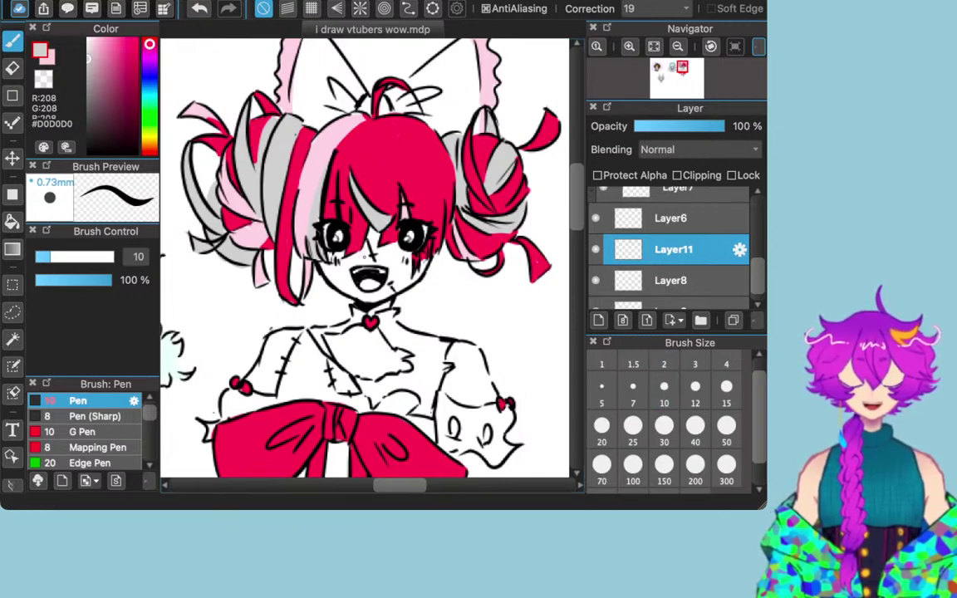
scroll(666, 278, "up", 1)
scroll(667, 279, "down", 1)
left_click(665, 227)
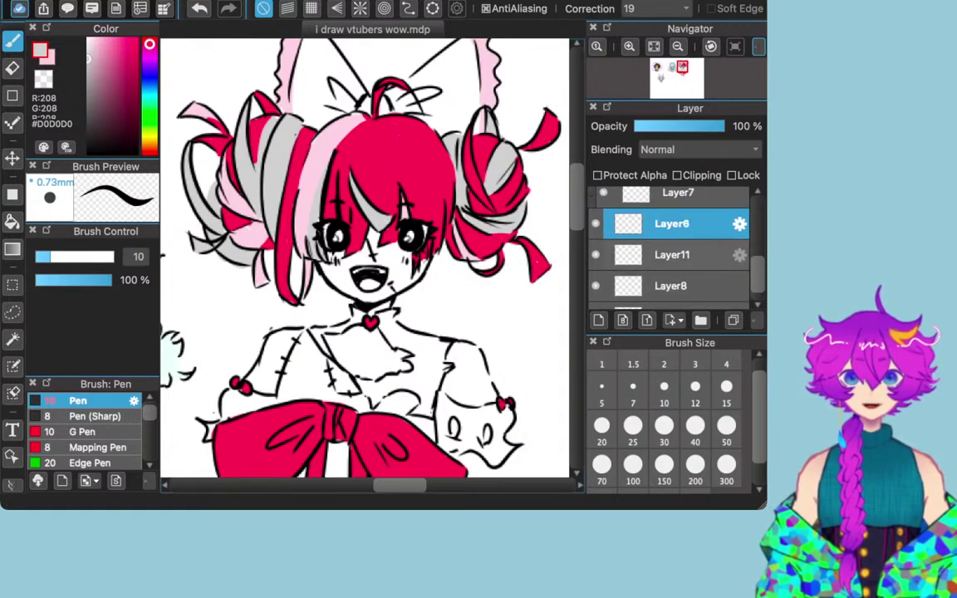
Step: Look through the layer list between Layer10 and Layer8 and review the colouring of the character's head and hair bow
scroll(673, 250, "up", 3)
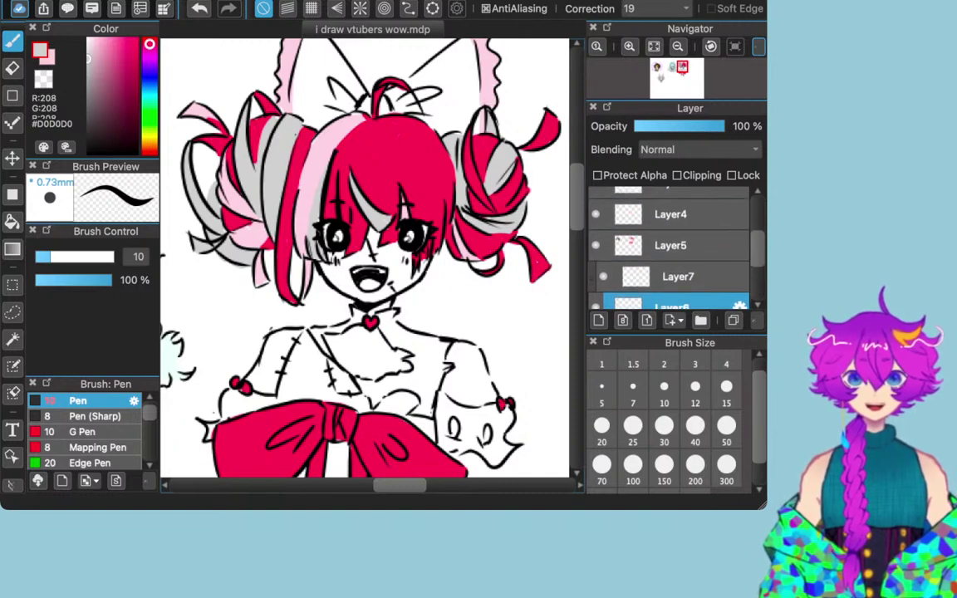
scroll(673, 249, "up", 1)
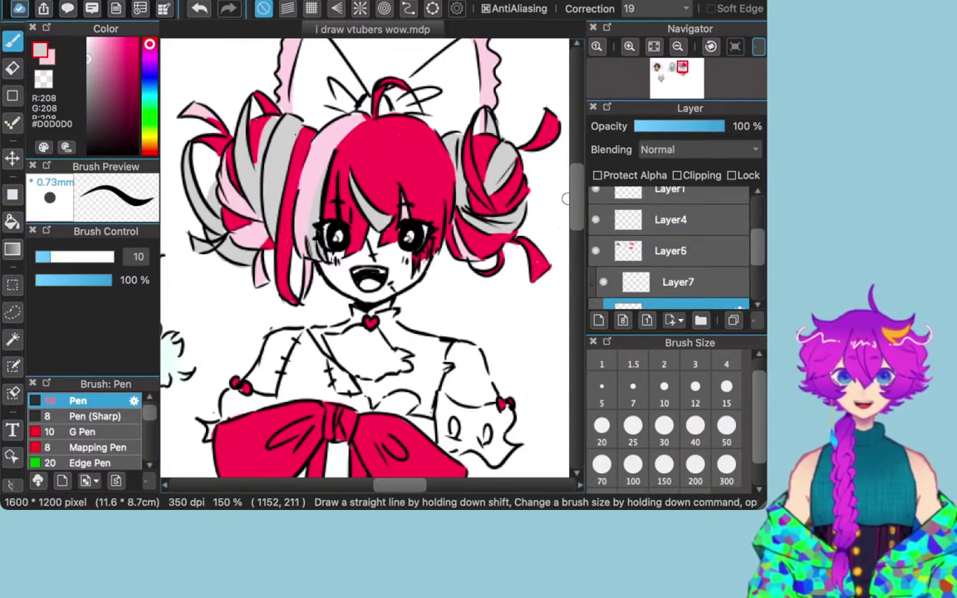
scroll(568, 200, "down", 1)
scroll(366, 258, "up", 3)
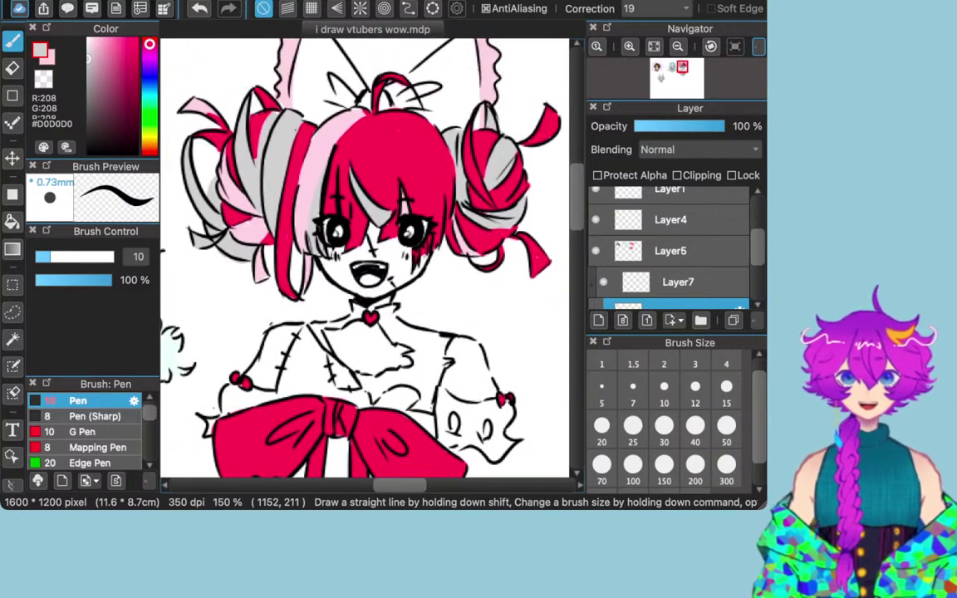
scroll(365, 257, "up", 2)
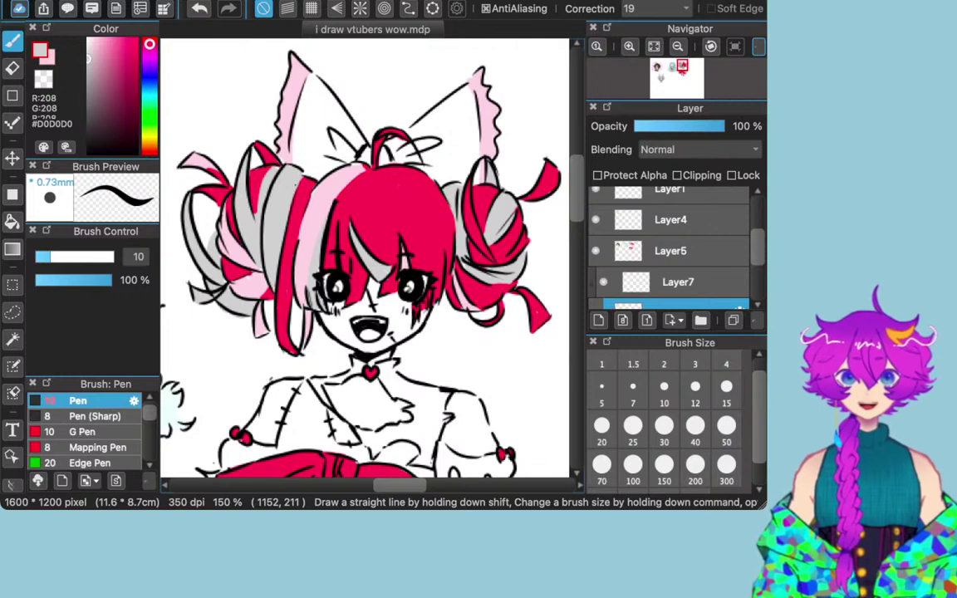
scroll(669, 249, "down", 2)
scroll(669, 249, "up", 2)
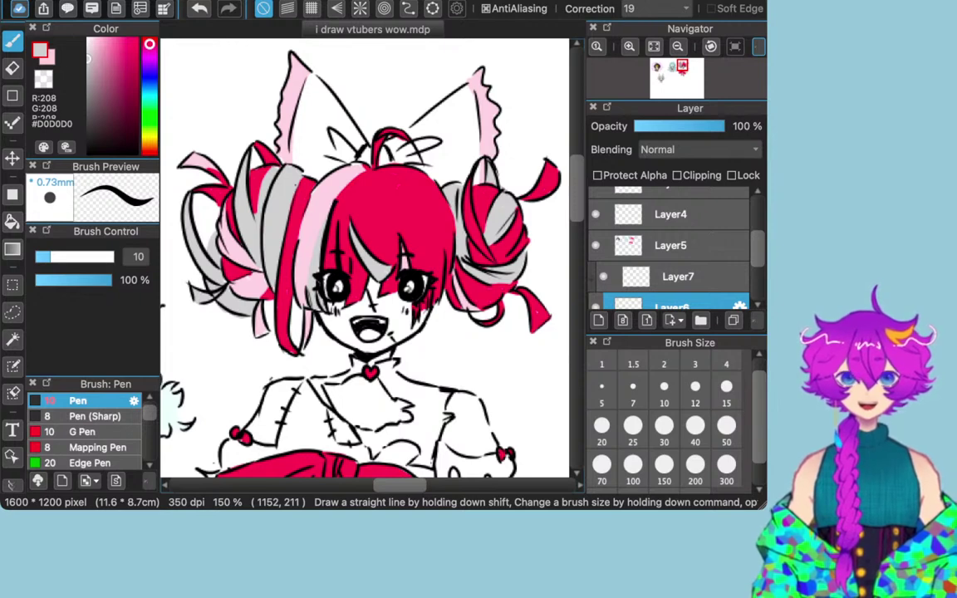
scroll(669, 250, "up", 2)
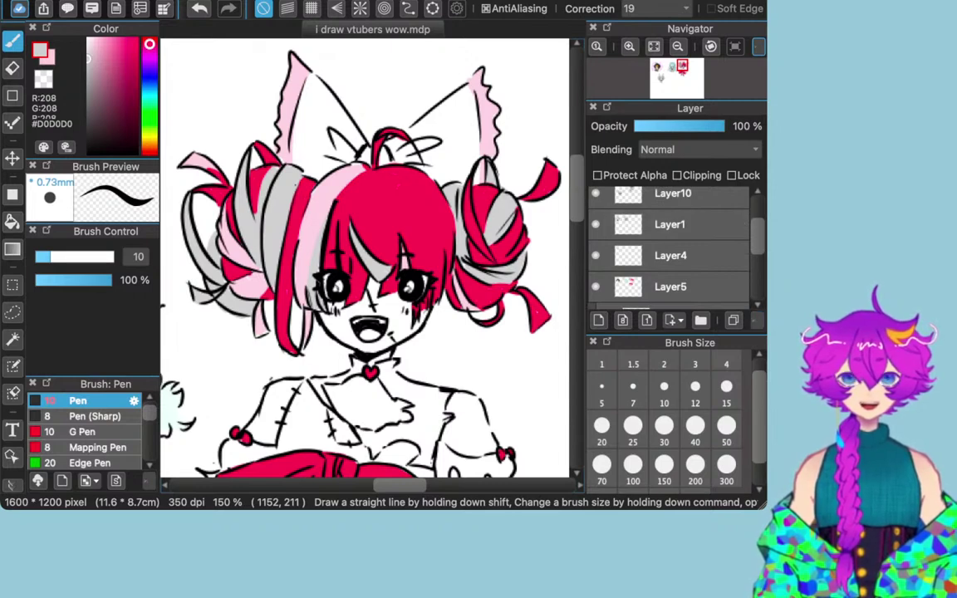
scroll(669, 250, "up", 1)
scroll(670, 250, "down", 3)
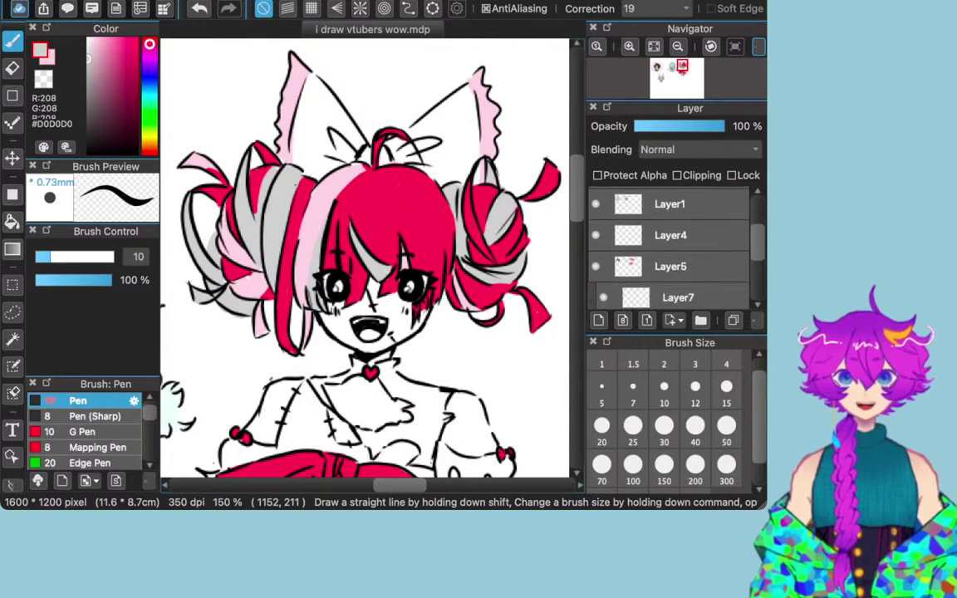
scroll(670, 249, "down", 2)
scroll(670, 249, "down", 2)
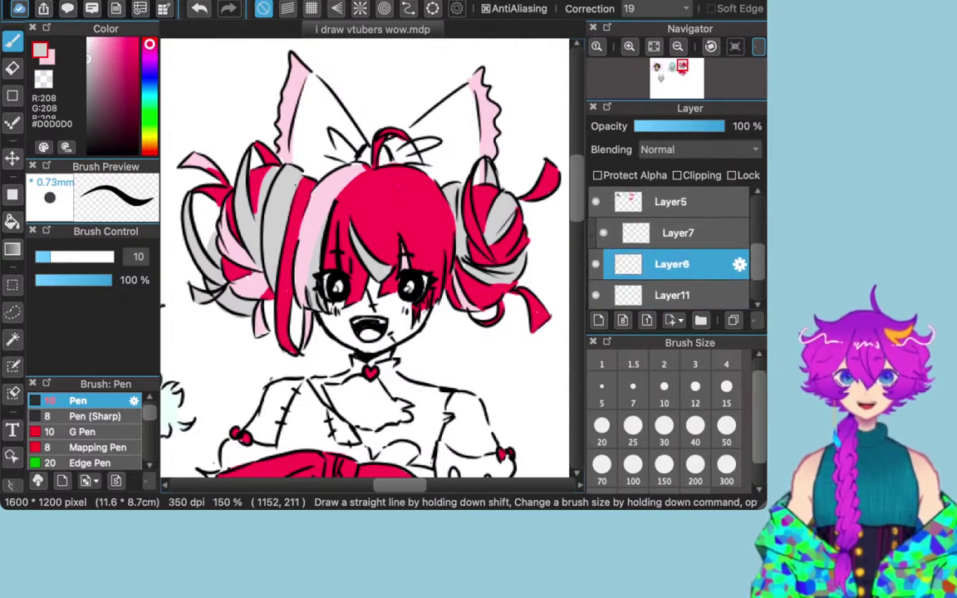
scroll(669, 249, "down", 2)
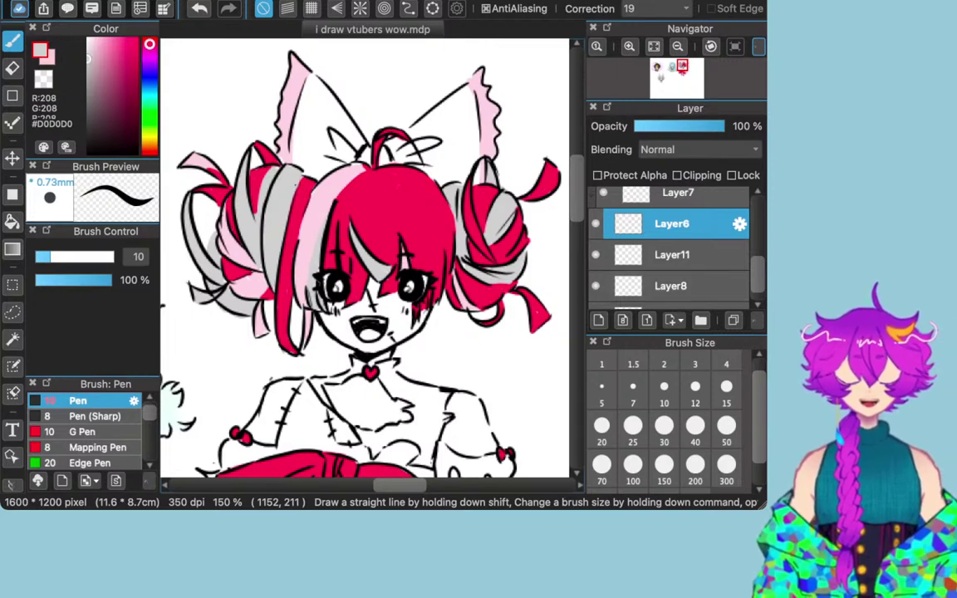
Step: Try colouring the character's face in warm off-white #EDE9DB on Layer6, and undo that fill
scroll(670, 249, "up", 2)
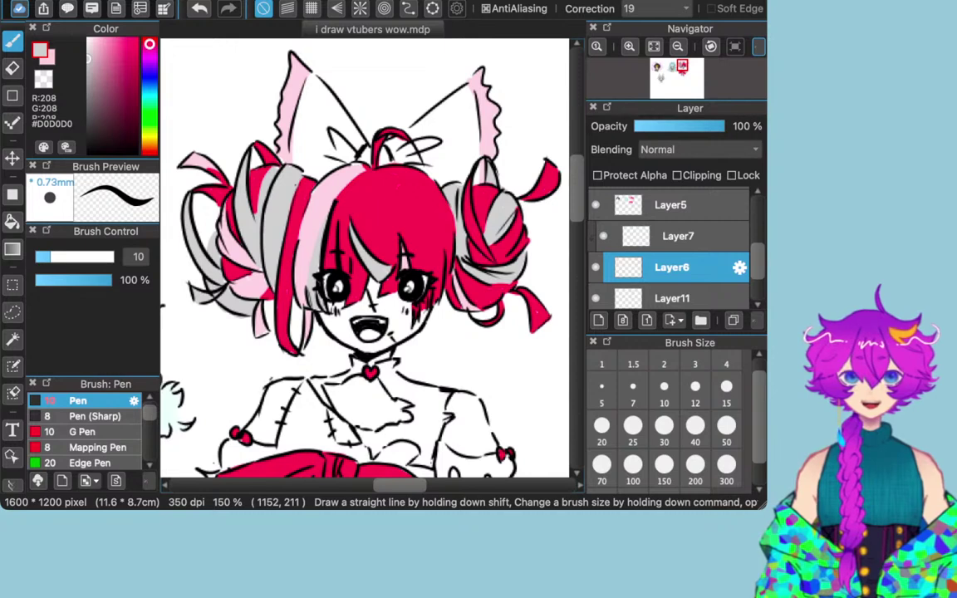
scroll(670, 249, "up", 1)
scroll(670, 249, "down", 2)
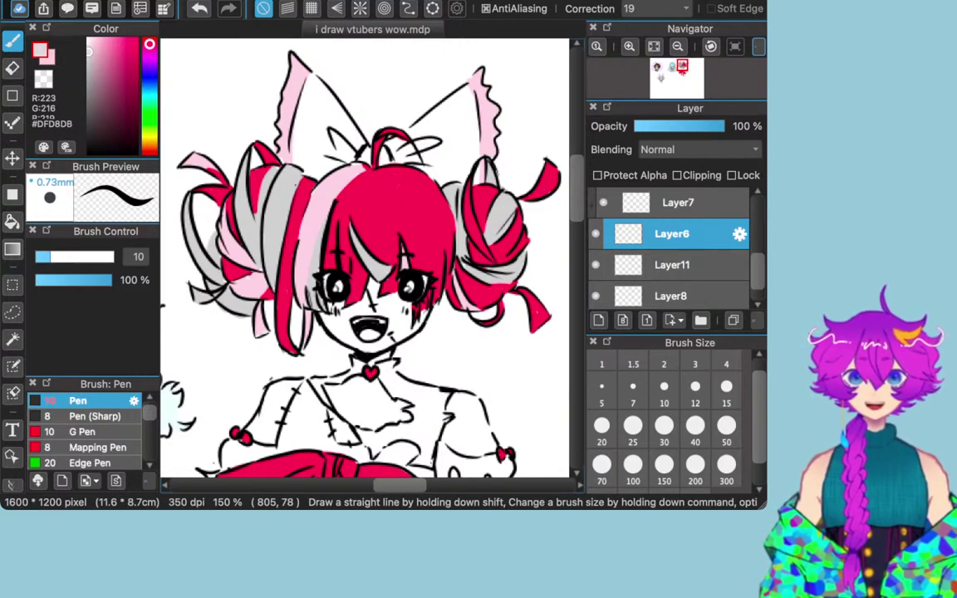
left_click_drag(149, 44, 149, 139)
mouse_move(89, 51)
left_mouse_down()
mouse_move(83, 39)
mouse_move(92, 46)
left_mouse_up()
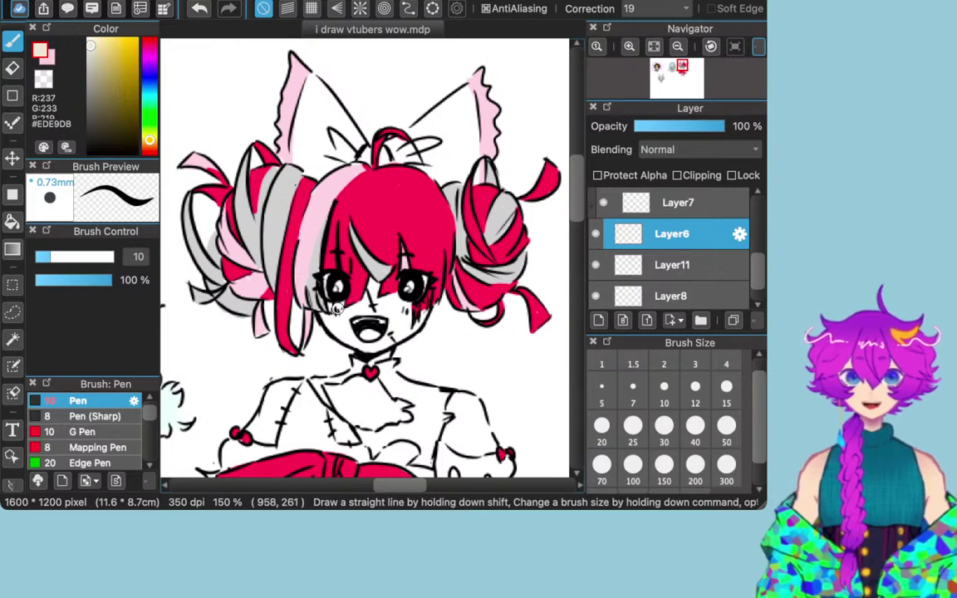
mouse_move(338, 334)
left_mouse_down()
mouse_move(344, 314)
mouse_move(366, 298)
mouse_move(361, 344)
mouse_move(386, 342)
left_mouse_up()
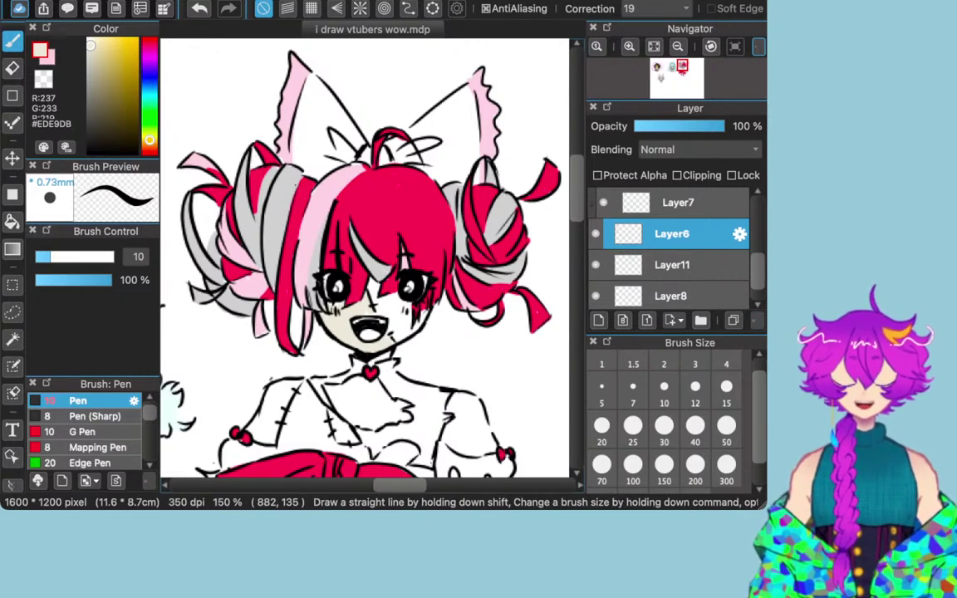
key("super+z")
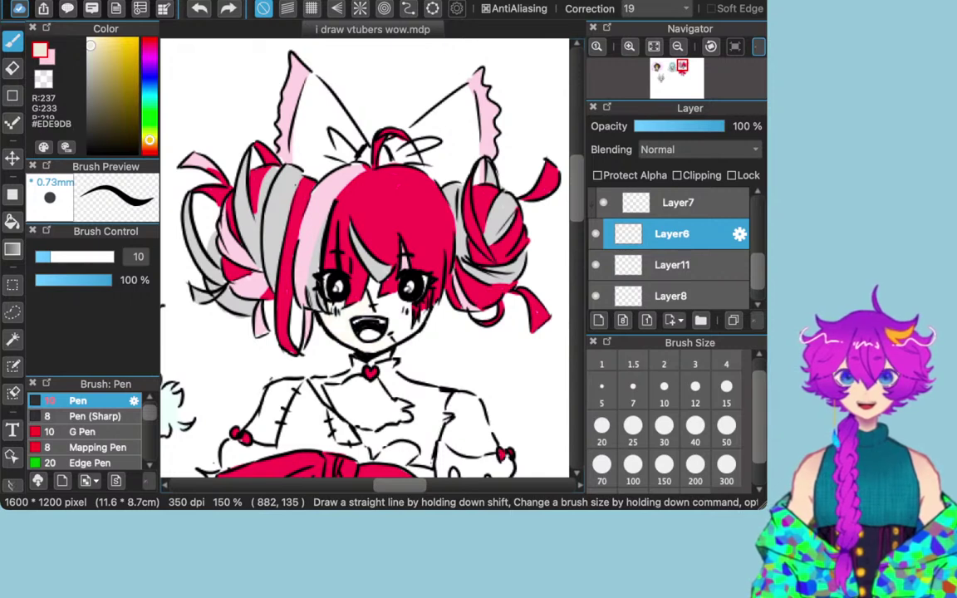
Step: Fill the lighter half of the face, both upper arms and the jagged chest patch with light grey #EAEAEA at brush size 15
left_click_drag(90, 44, 90, 50)
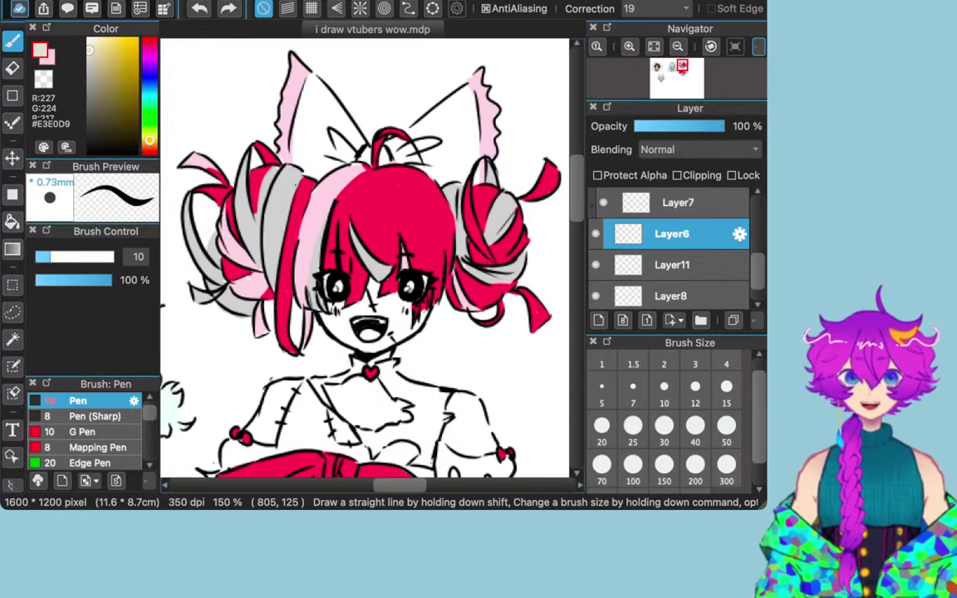
left_click(726, 388)
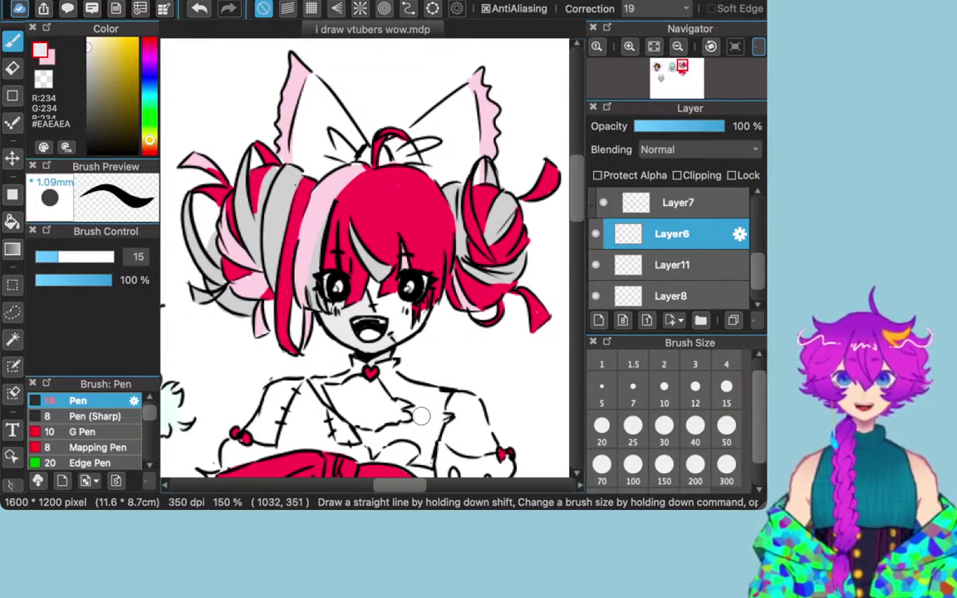
mouse_move(450, 406)
left_mouse_down()
mouse_move(471, 403)
mouse_move(487, 453)
mouse_move(457, 446)
mouse_move(456, 409)
mouse_move(472, 430)
left_mouse_up()
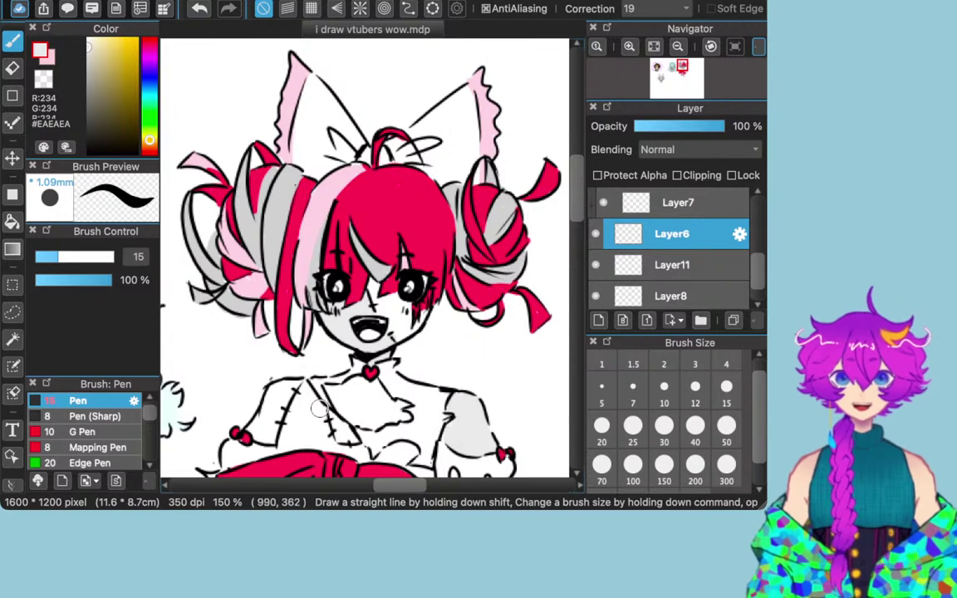
mouse_move(332, 391)
left_mouse_down()
mouse_move(346, 408)
mouse_move(344, 392)
mouse_move(402, 404)
mouse_move(400, 422)
left_mouse_up()
mouse_move(340, 414)
left_mouse_down()
mouse_move(359, 392)
mouse_move(378, 413)
mouse_move(363, 420)
mouse_move(379, 411)
mouse_move(348, 408)
mouse_move(350, 419)
mouse_move(343, 400)
mouse_move(376, 422)
mouse_move(389, 415)
mouse_move(349, 437)
left_mouse_up()
mouse_move(300, 393)
left_mouse_down()
mouse_move(268, 434)
mouse_move(289, 387)
mouse_move(272, 392)
mouse_move(284, 386)
mouse_move(265, 438)
left_mouse_up()
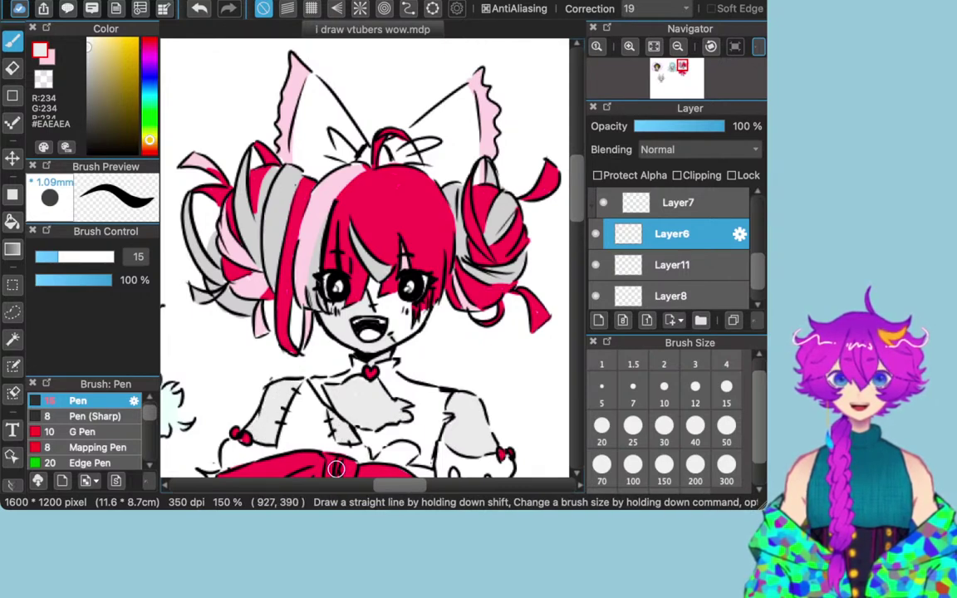
Step: Colour the other half of the face, beside the nose stitches and under the bleeding eye, in blue-grey #ACB5BA
left_click(664, 386)
mouse_move(364, 257)
left_mouse_down()
mouse_move(396, 257)
mouse_move(358, 257)
left_mouse_up()
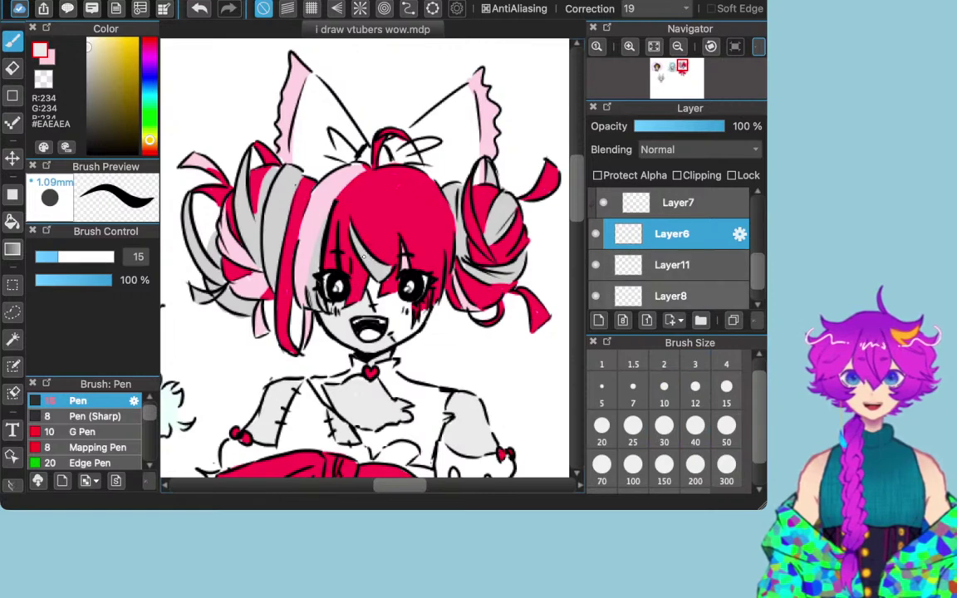
left_click_drag(88, 48, 88, 69)
left_click_drag(150, 139, 149, 89)
left_click_drag(88, 69, 92, 73)
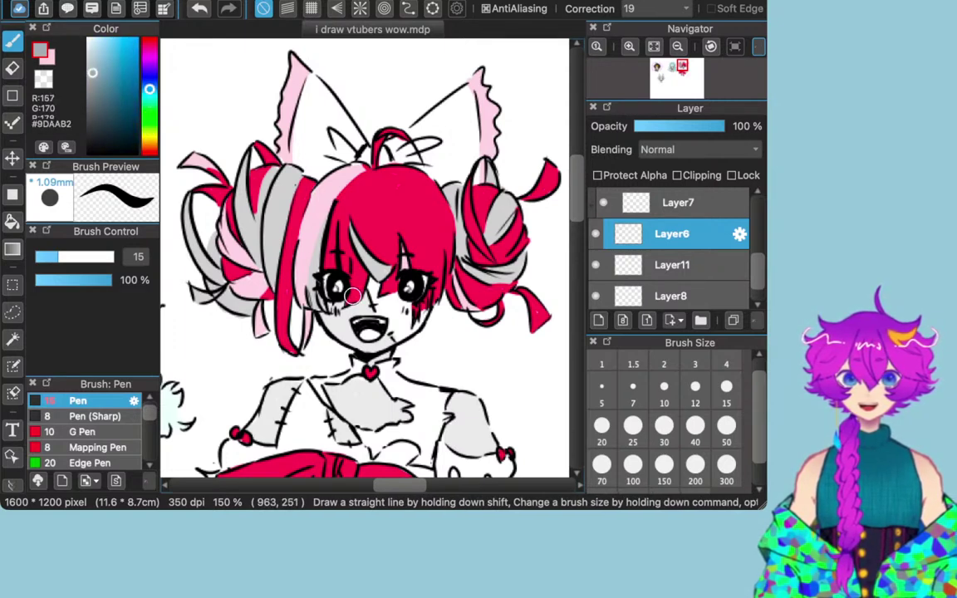
left_click_drag(372, 287, 407, 317)
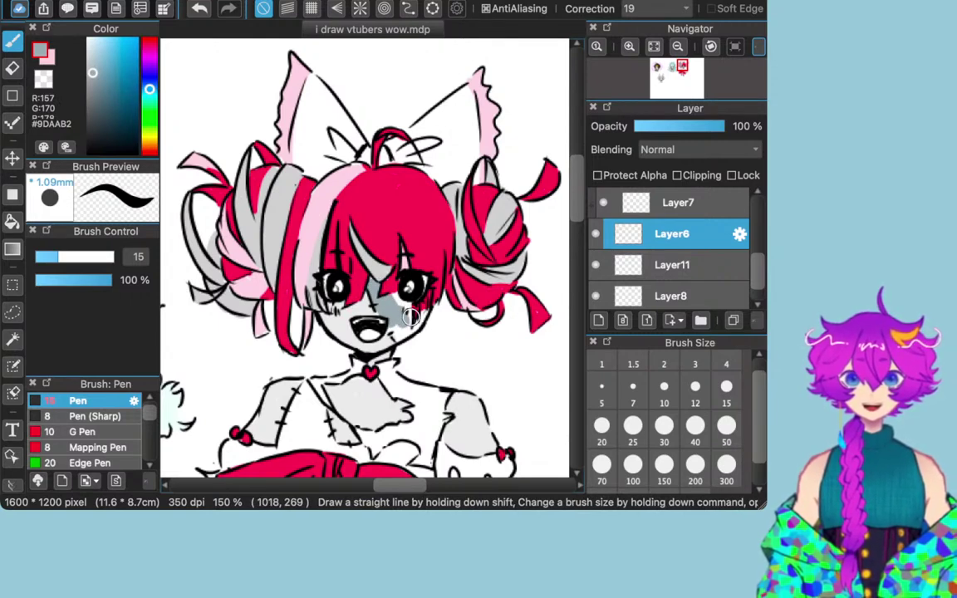
key("super+z")
left_click(97, 75)
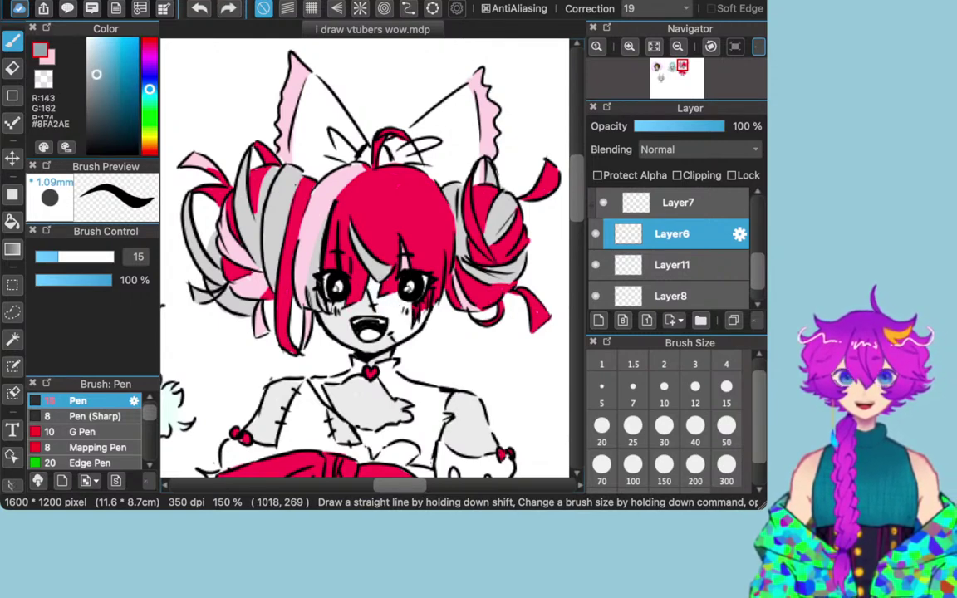
left_click(90, 69)
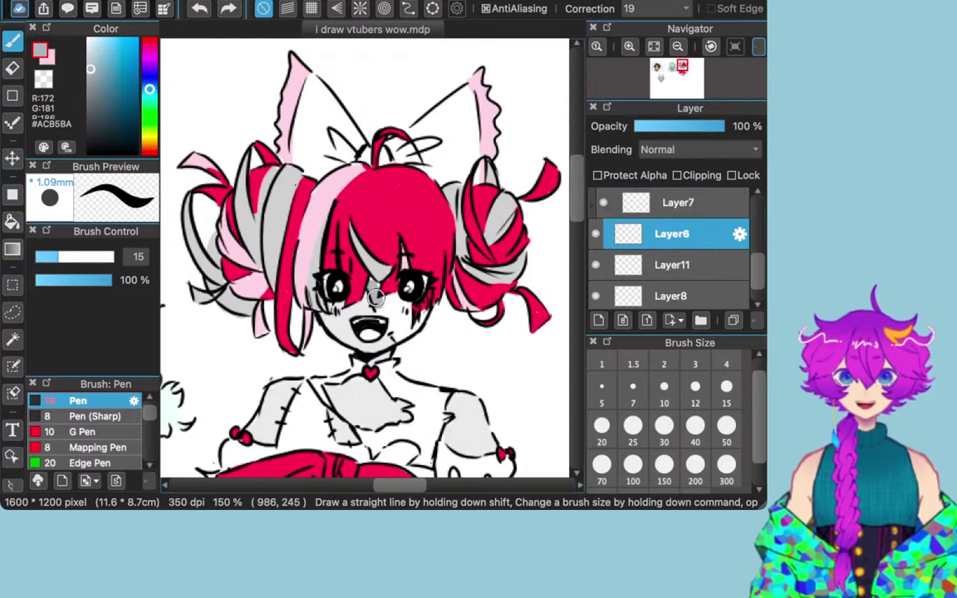
mouse_move(371, 283)
left_mouse_down()
mouse_move(390, 311)
mouse_move(384, 302)
mouse_move(393, 309)
mouse_move(395, 292)
mouse_move(423, 317)
left_mouse_up()
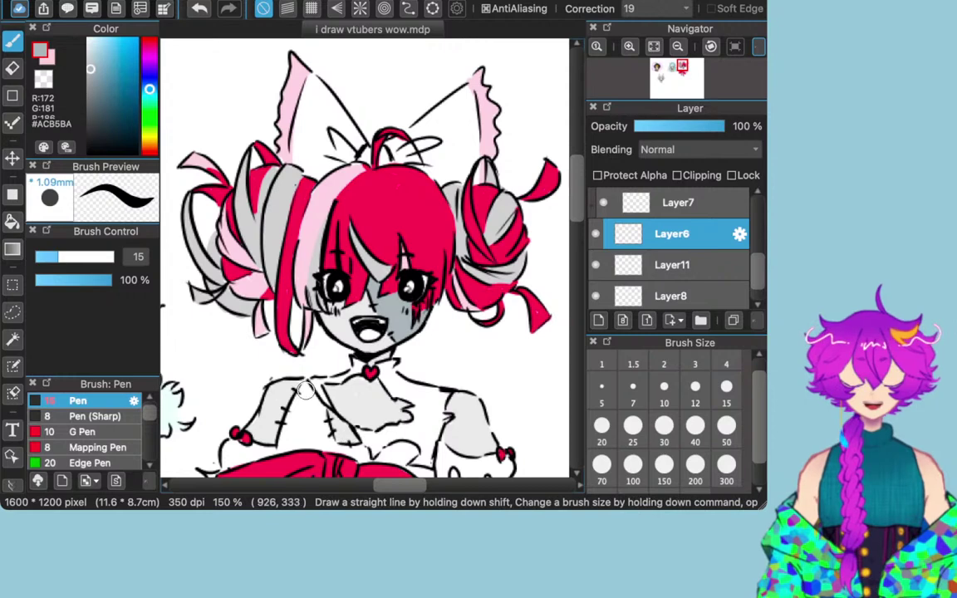
Step: Fill the stitched torso patch and the chest area above the waist bow with the same blue-grey #ACB5BA
mouse_move(306, 391)
left_mouse_down()
mouse_move(288, 422)
mouse_move(291, 449)
mouse_move(323, 440)
mouse_move(378, 474)
left_mouse_up()
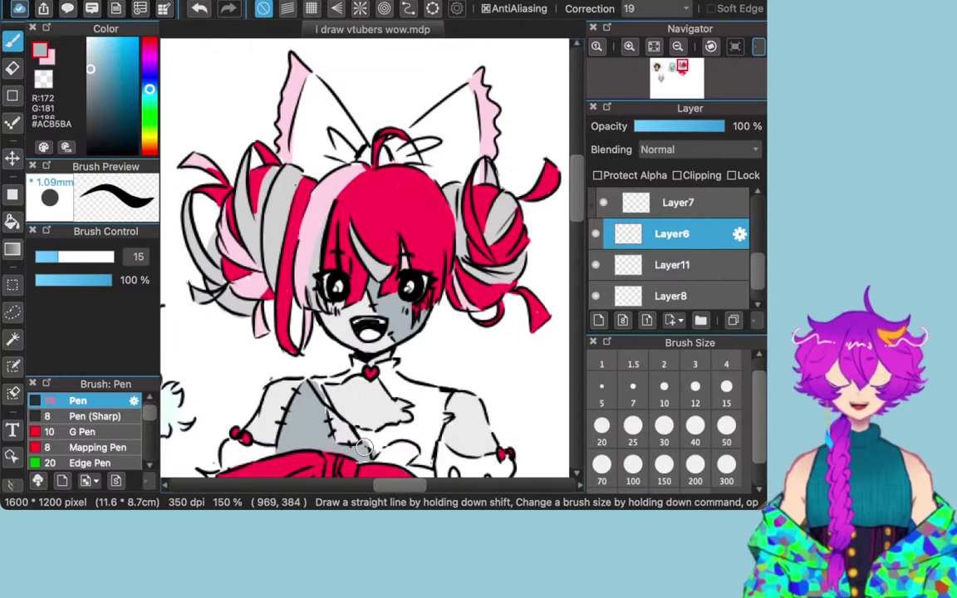
left_click_drag(364, 448, 361, 461)
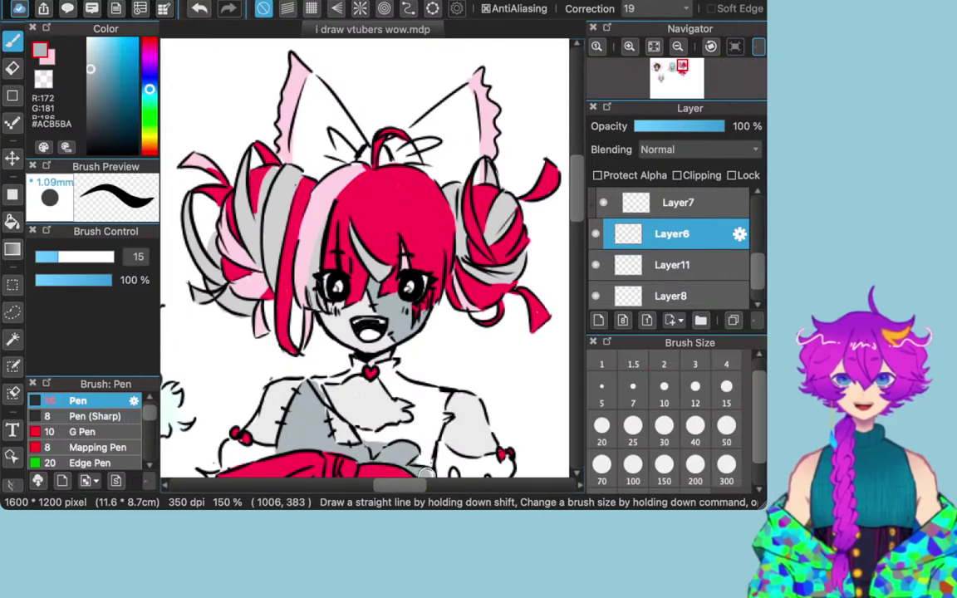
scroll(425, 309, "down", 5)
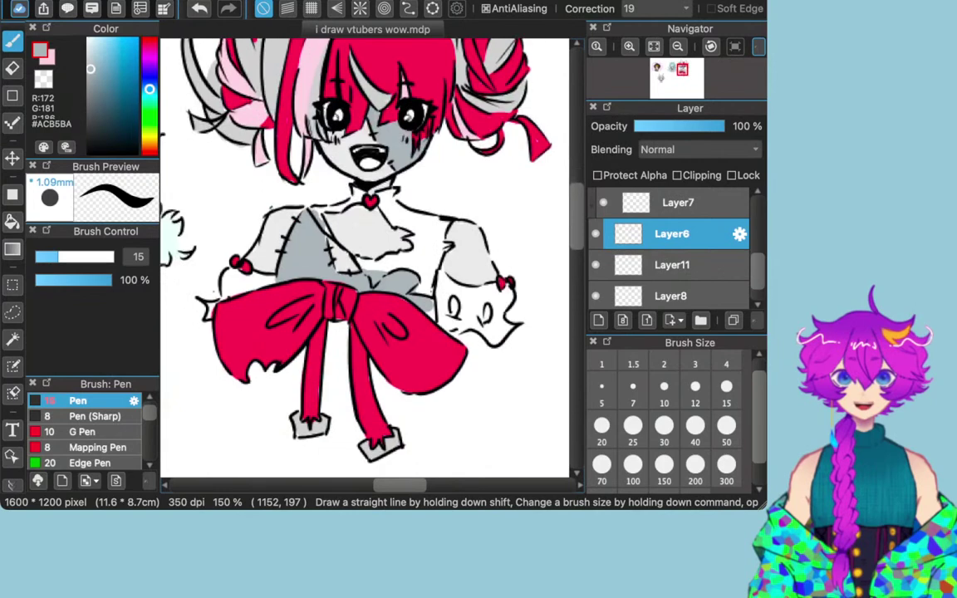
scroll(424, 309, "up", 3)
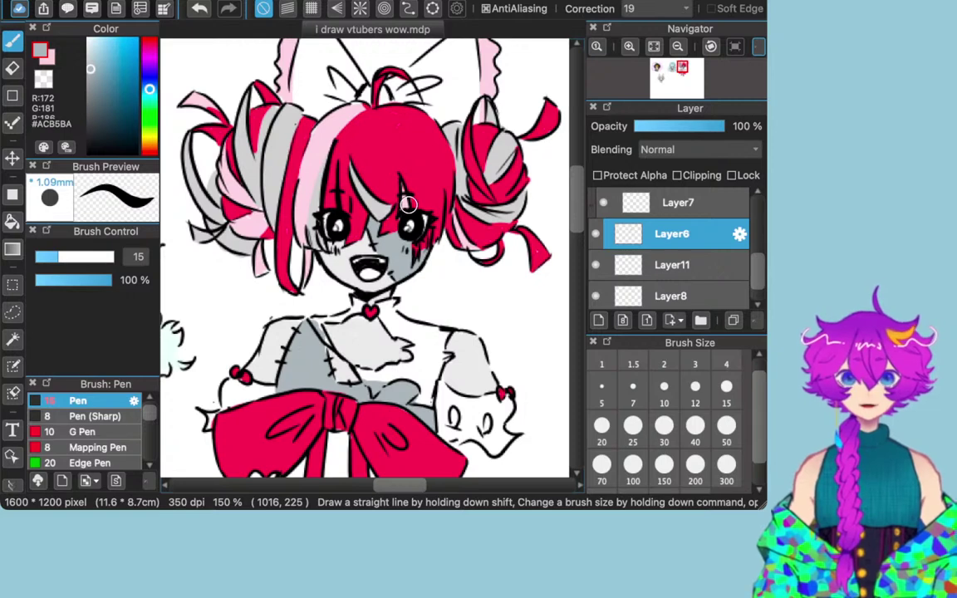
Step: Set the pen's brush size to 10 and look through the layers around Layer6
left_click(664, 391)
left_click_drag(364, 258, 357, 257)
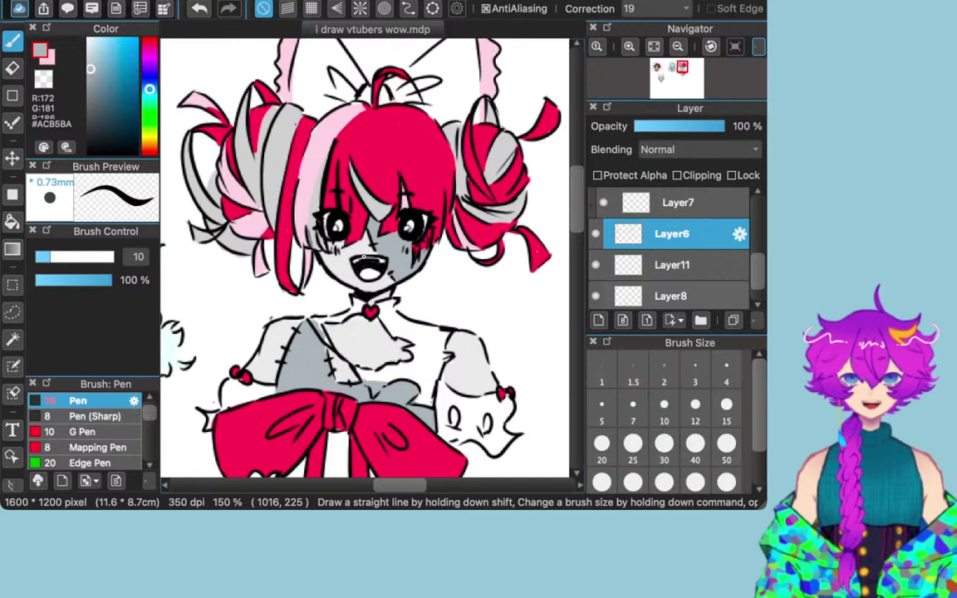
scroll(671, 250, "up", 1)
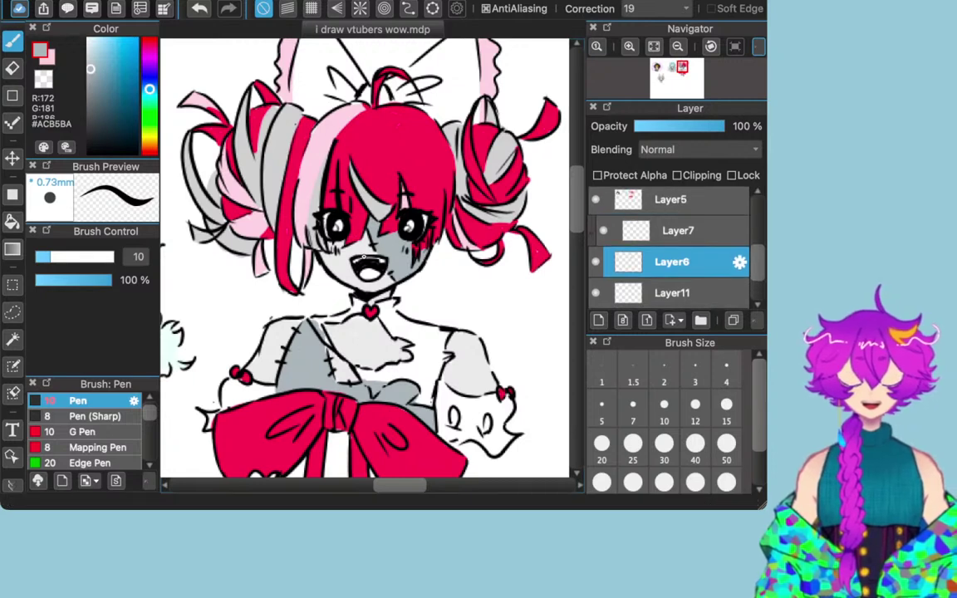
scroll(671, 249, "down", 3)
scroll(665, 424, "down", 3)
scroll(665, 424, "up", 3)
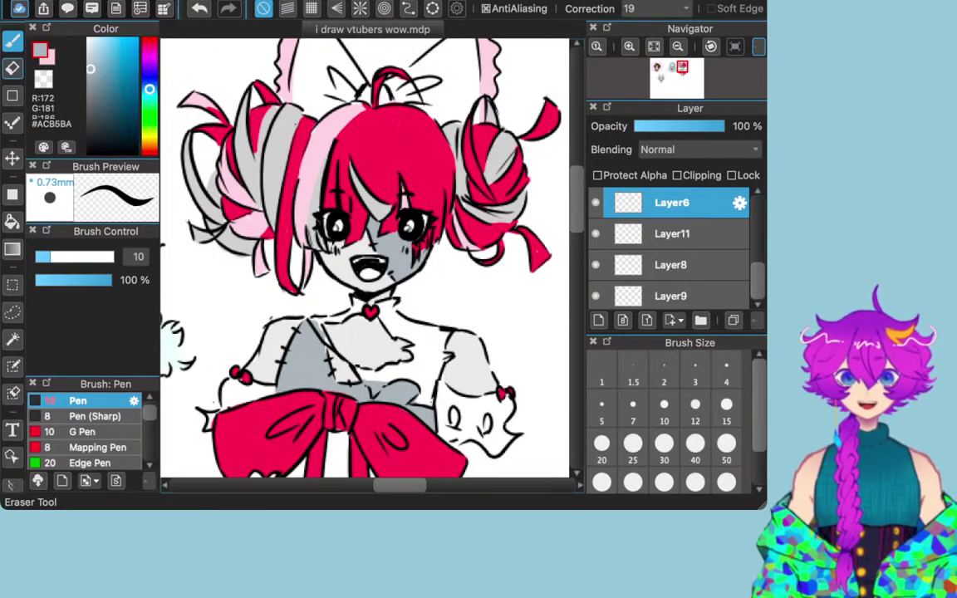
left_click(12, 68)
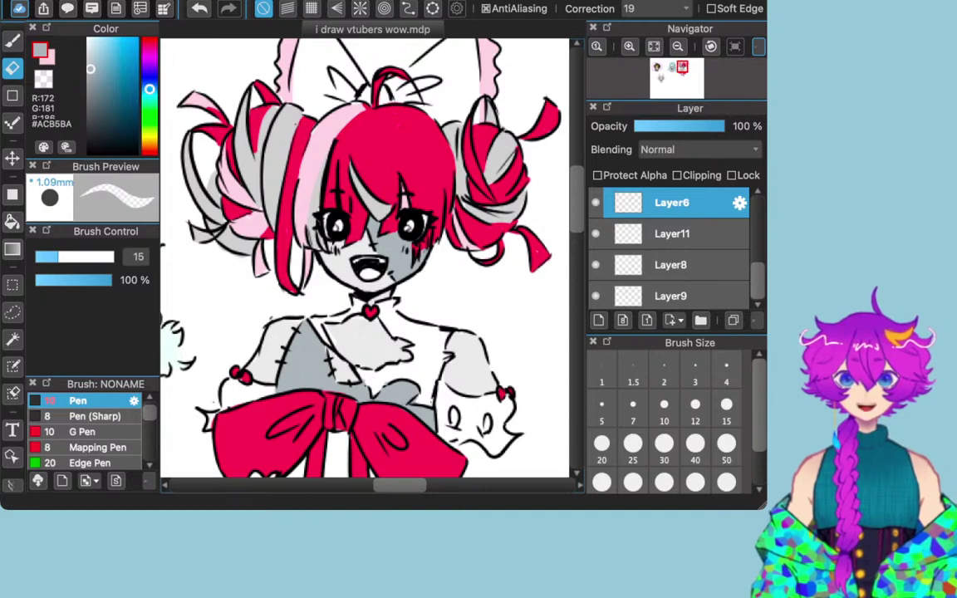
left_click(12, 41)
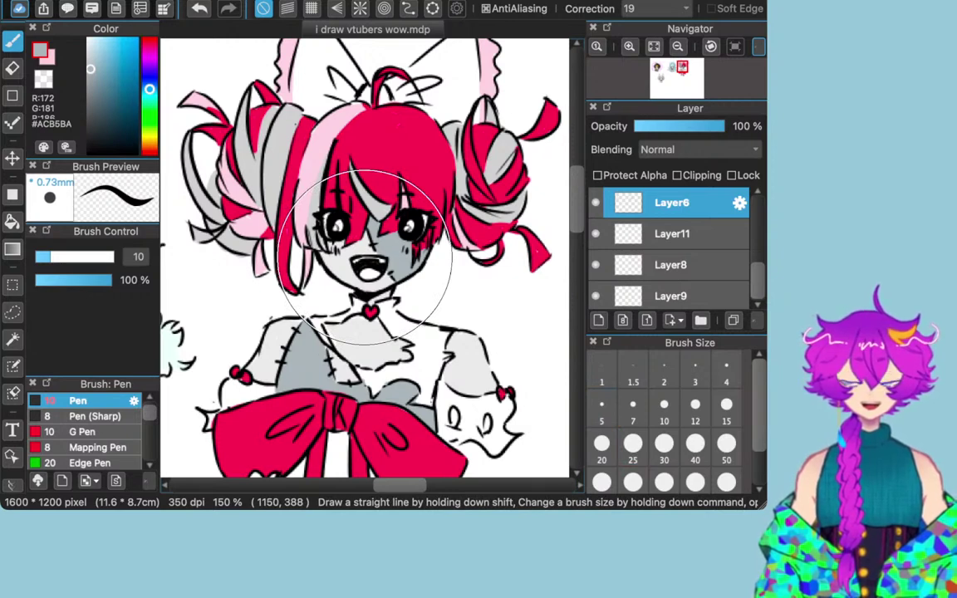
left_click_drag(365, 257, 335, 256)
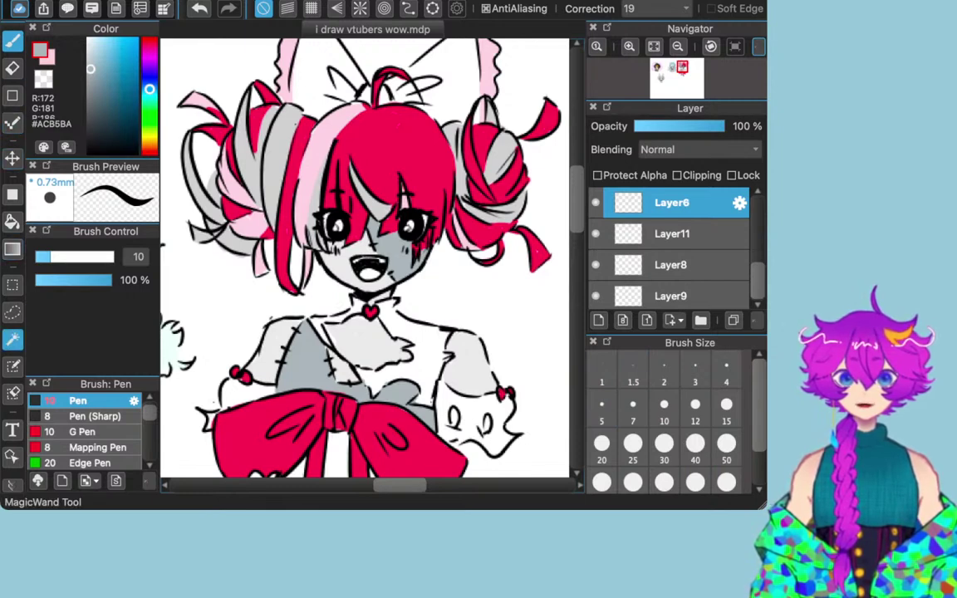
left_click(12, 339)
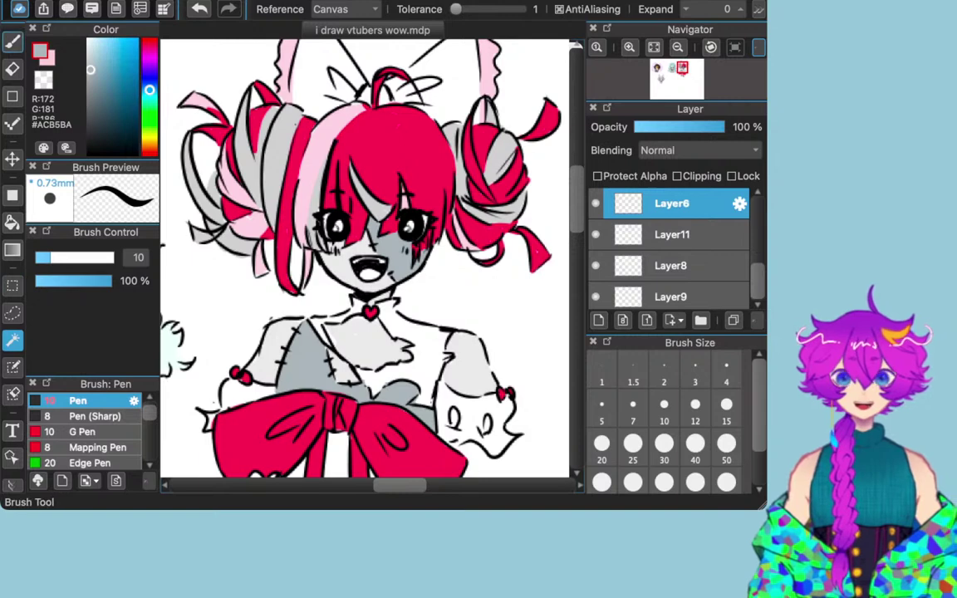
left_click(13, 39)
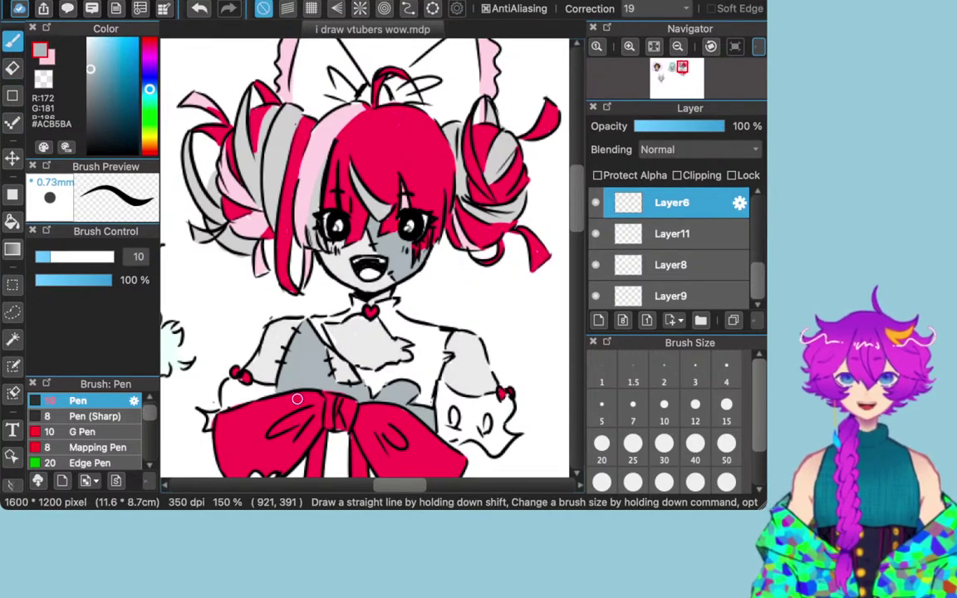
Step: Sample light grey #EAEAEA from the chest patch, try brush size 12 and return to size 10
left_click(352, 341, "alt")
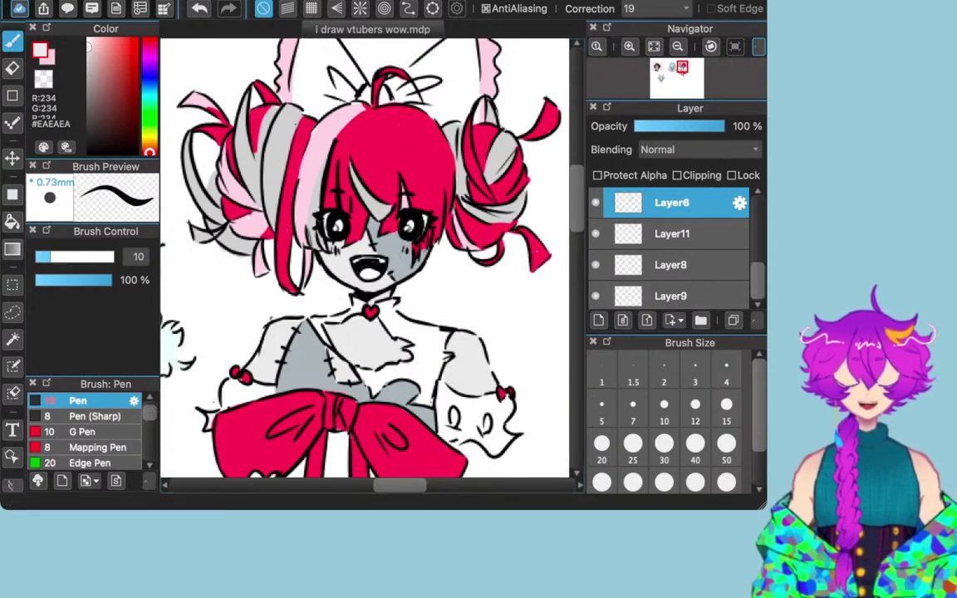
scroll(664, 424, "down", 3)
scroll(665, 423, "up", 2)
scroll(664, 423, "down", 2)
scroll(664, 424, "up", 3)
scroll(665, 416, "down", 2)
left_click(726, 431)
scroll(673, 416, "up", 2)
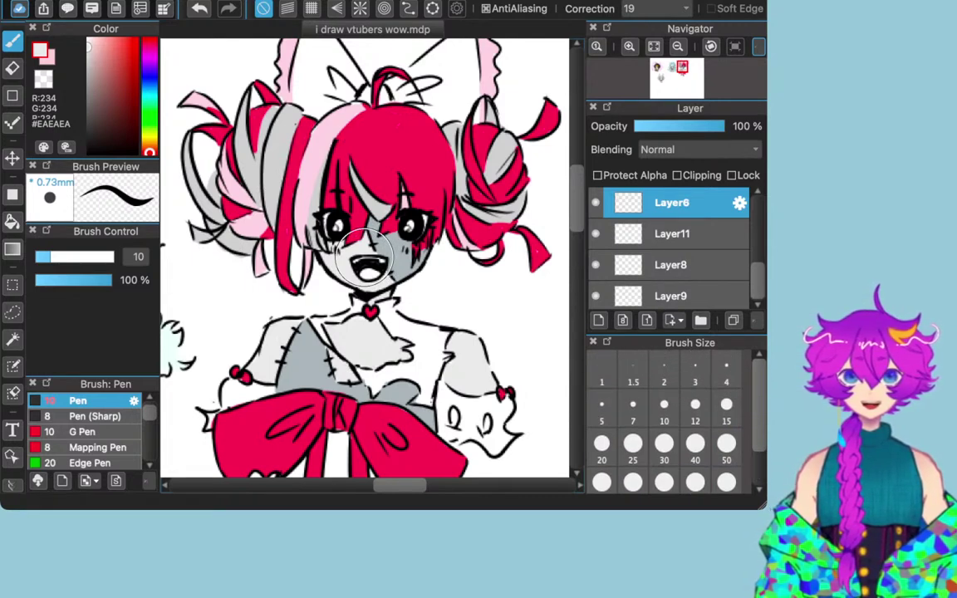
left_click(695, 405)
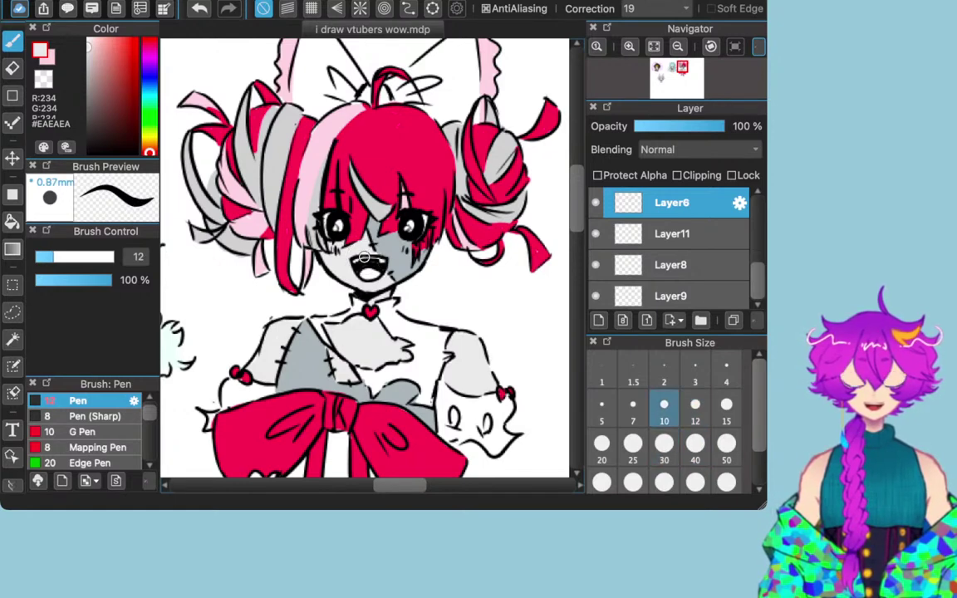
left_click(664, 404)
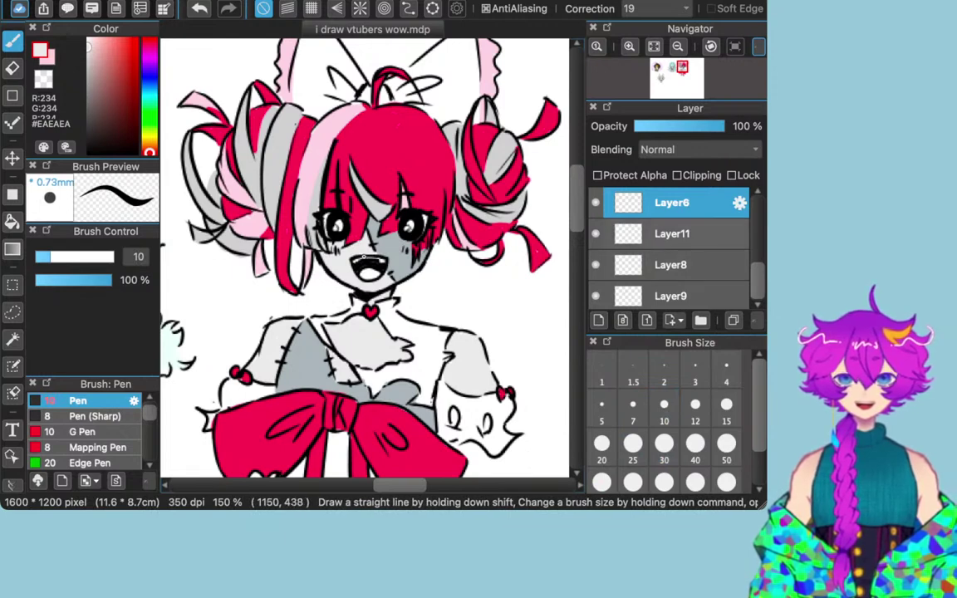
Step: Make Layer8 the active layer and mix the dark blue-grey #4C4E50 as the pen colour
key("Down")
key("Down")
key("Up")
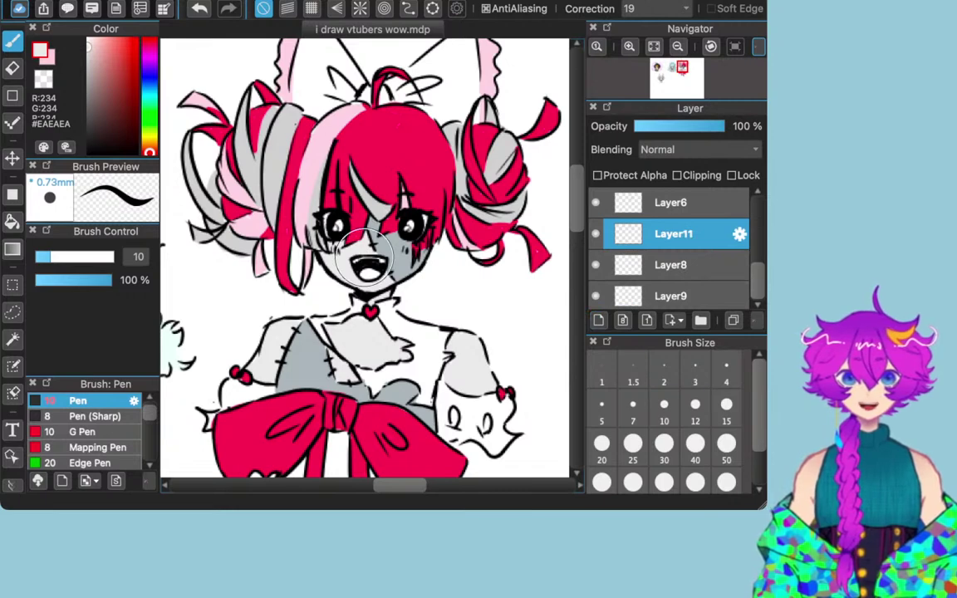
scroll(672, 263, "up", 2)
scroll(672, 263, "down", 2)
left_click(672, 262)
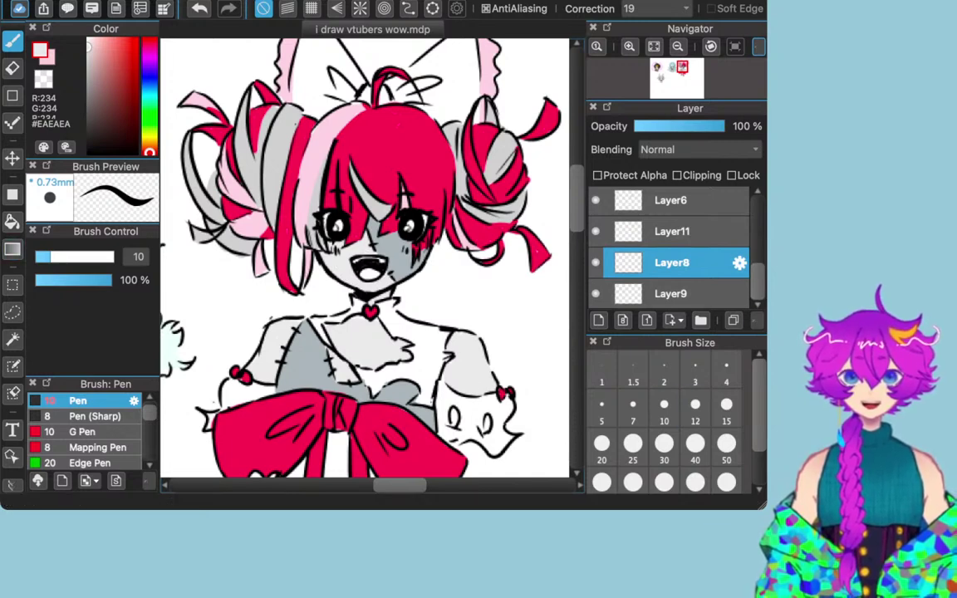
left_click_drag(87, 48, 93, 124)
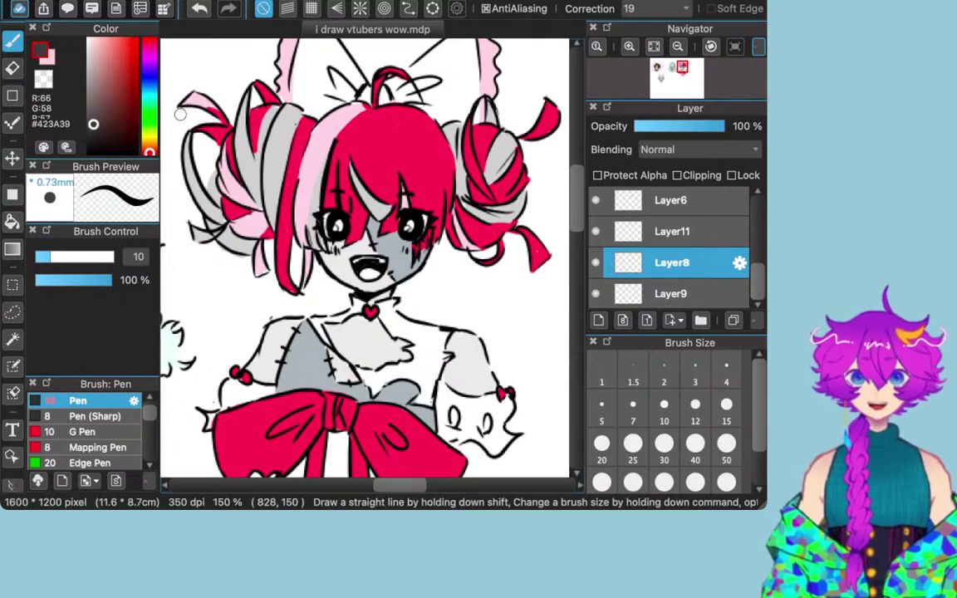
left_click_drag(149, 152, 150, 87)
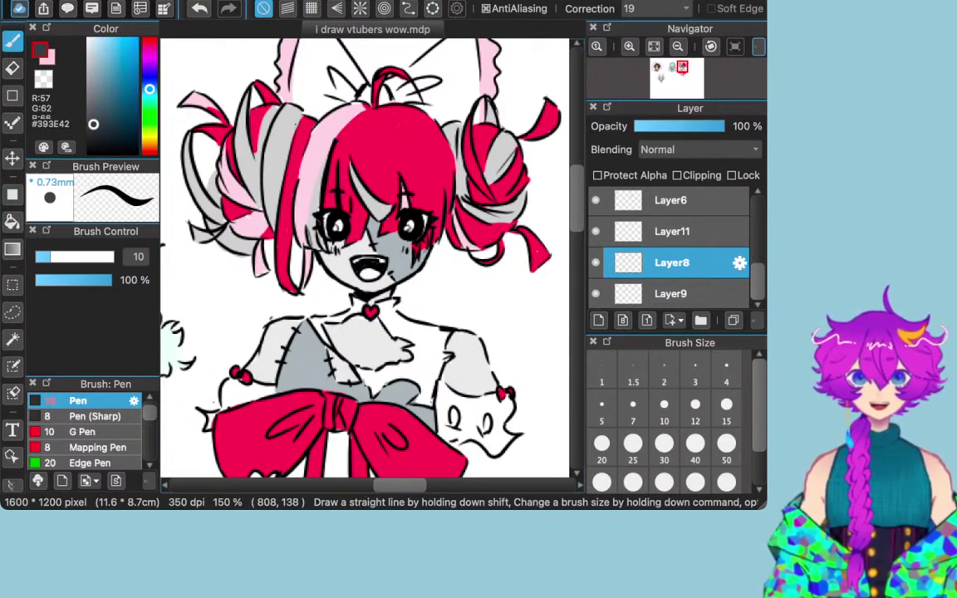
left_click_drag(94, 123, 90, 118)
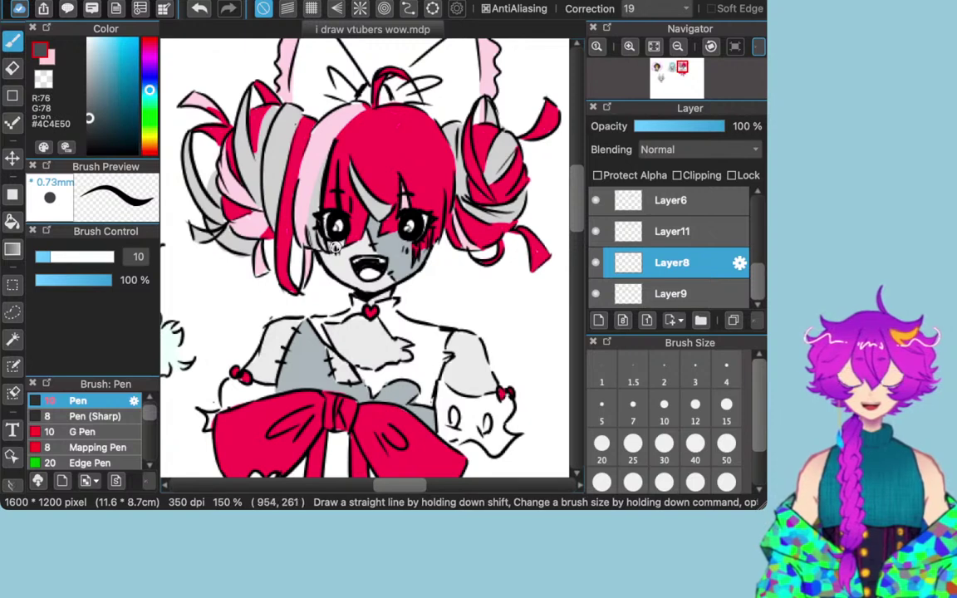
Step: Test the grey on the hair bow, undo the test strokes, and adjust the pen colour to #3C484E
left_click_drag(306, 52, 309, 100)
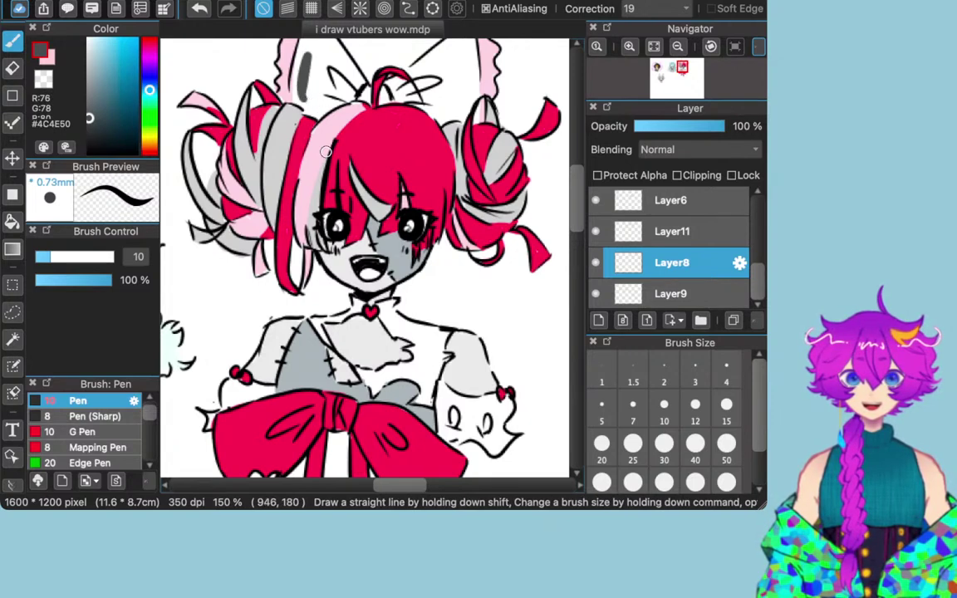
key("super+z")
mouse_move(90, 118)
left_mouse_down()
mouse_move(83, 107)
mouse_move(98, 119)
left_mouse_up()
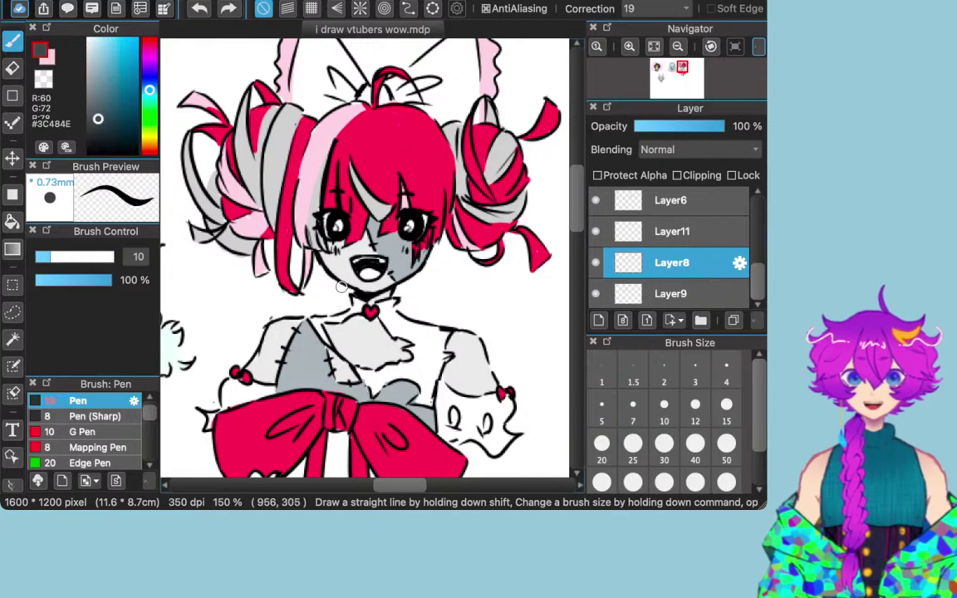
left_click_drag(314, 44, 307, 92)
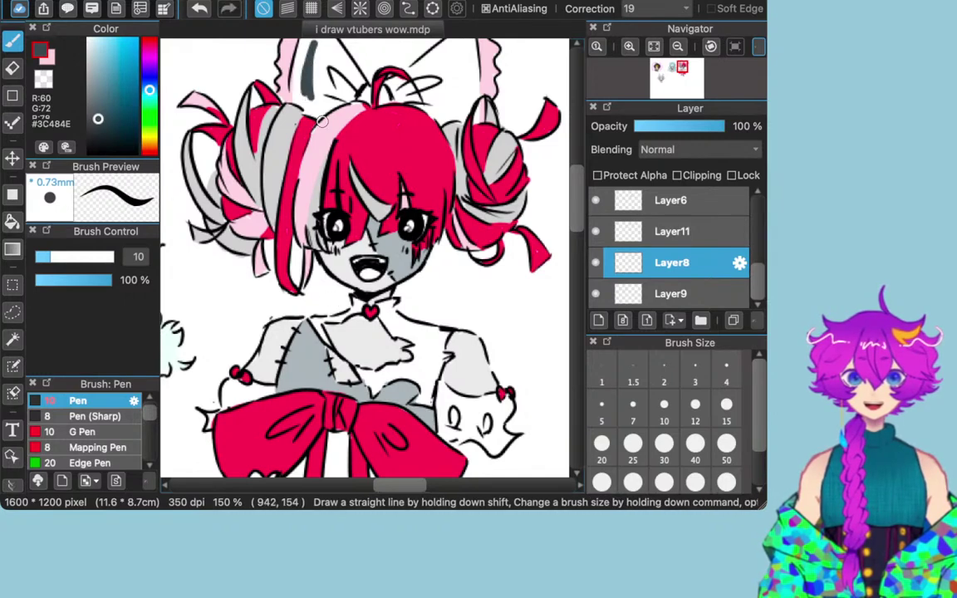
key("ctrl+z")
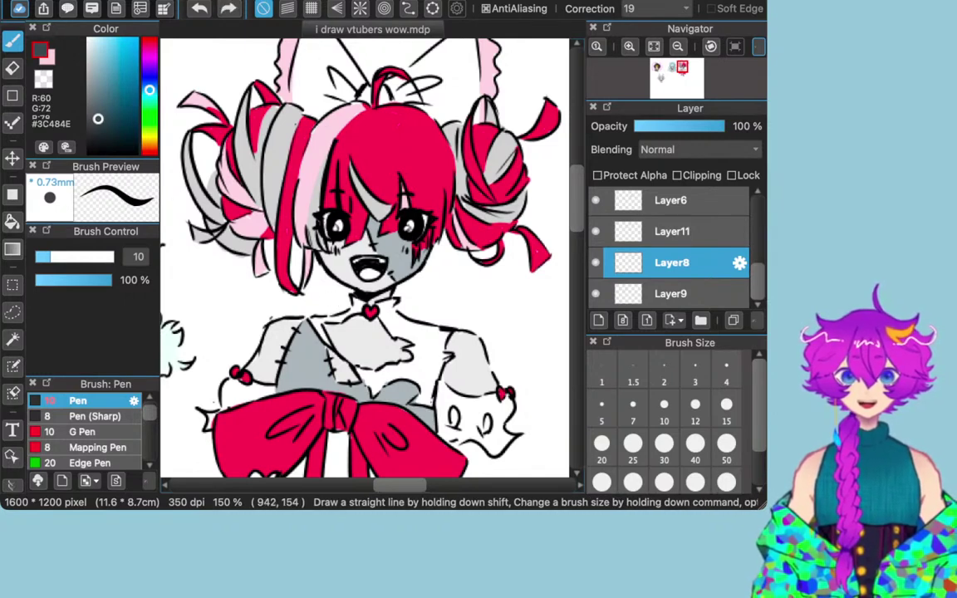
Step: Look through the layer stack and make Layer4 the active layer
scroll(671, 249, "up", 5)
scroll(671, 249, "down", 3)
scroll(669, 245, "down", 3)
scroll(669, 245, "up", 6)
scroll(669, 245, "down", 5)
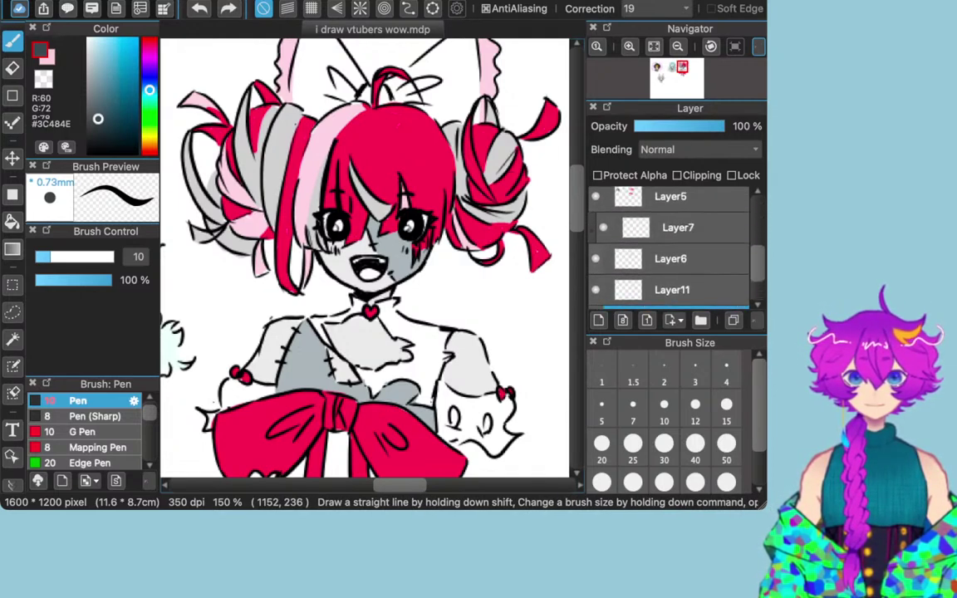
scroll(669, 253, "up", 4)
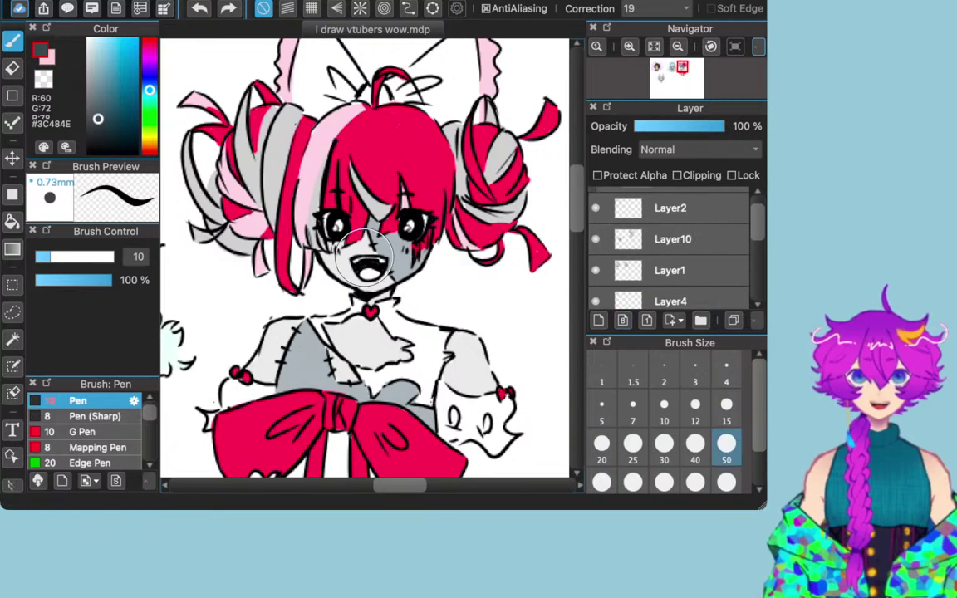
scroll(669, 243, "down", 2)
left_click(671, 243)
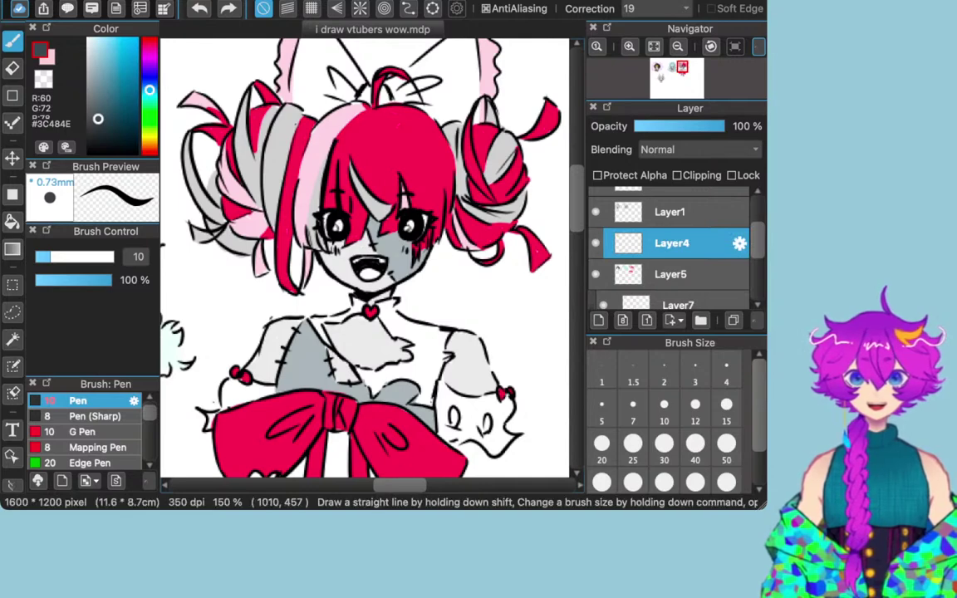
Step: Toggle Layer4's visibility off and on to check what it holds around the black-haired character
scroll(366, 257, "left", 10)
left_click(596, 243)
left_click(596, 243)
left_click_drag(253, 485, 259, 485)
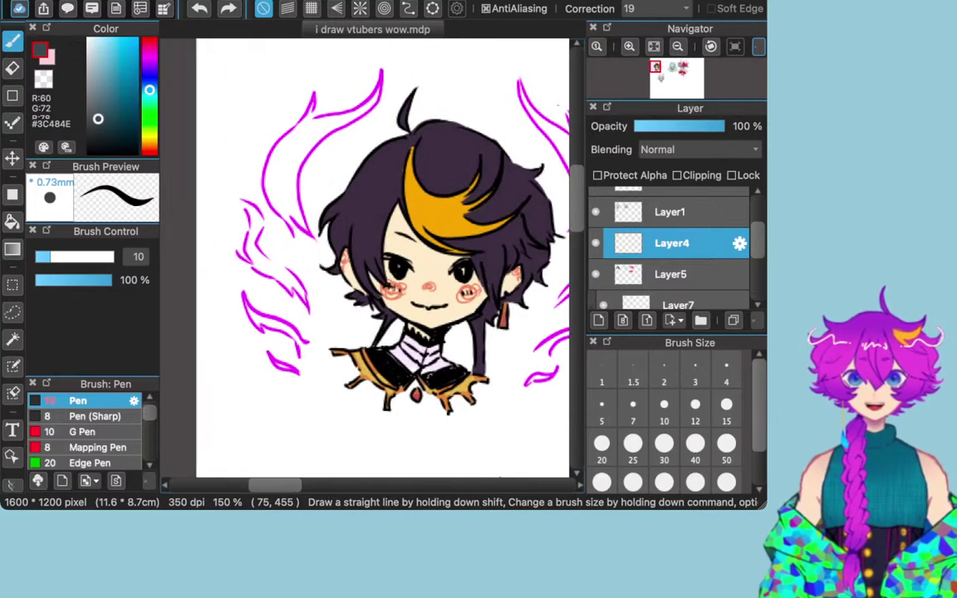
Step: Paint the bodice below and beside the light chest patch, up to the collar, in dark blue-grey #3C484E on Layer4
scroll(366, 258, "right", 10)
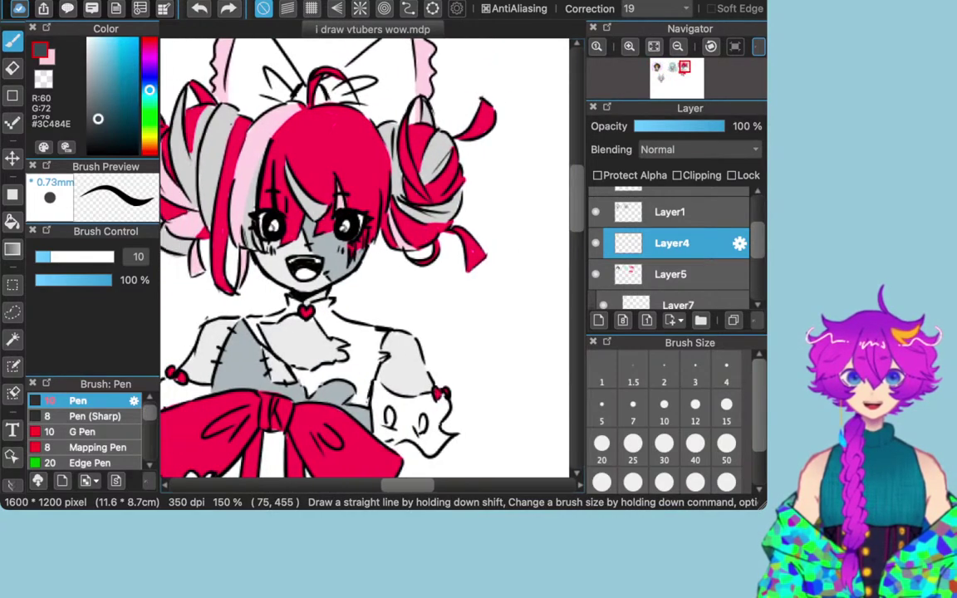
scroll(365, 258, "left", 2)
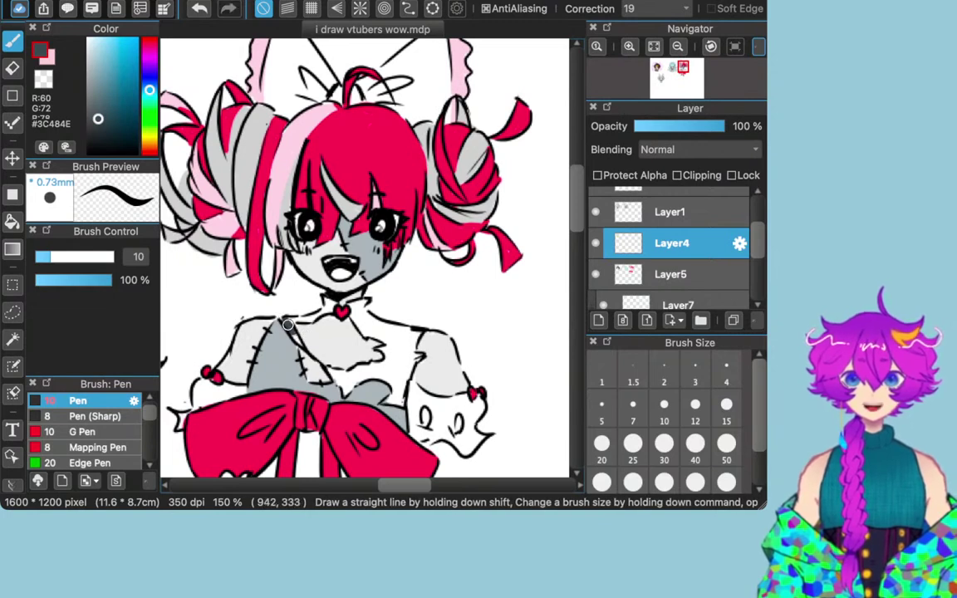
left_click_drag(283, 322, 333, 374)
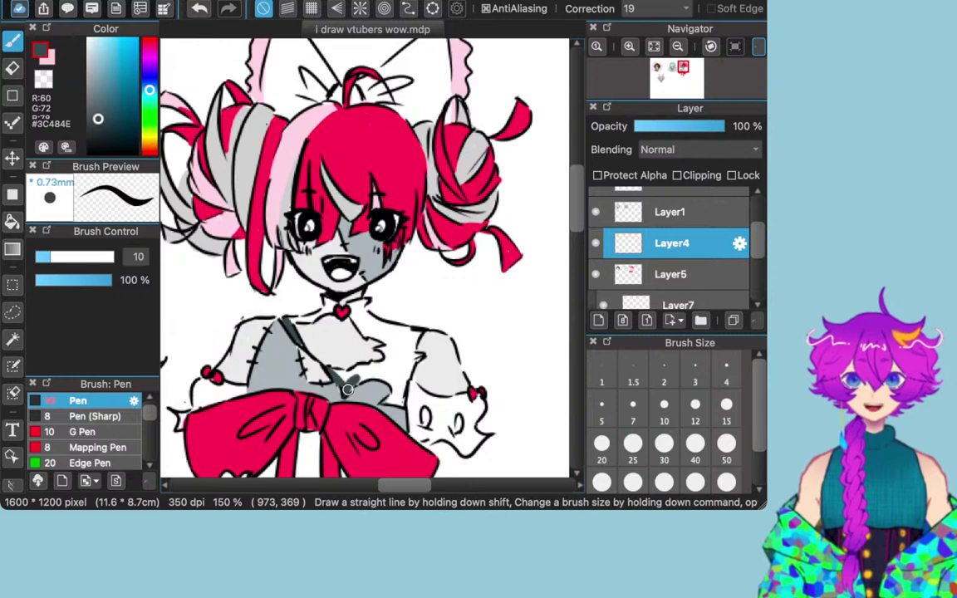
mouse_move(349, 380)
left_mouse_down()
mouse_move(384, 369)
mouse_move(337, 376)
mouse_move(361, 367)
left_mouse_up()
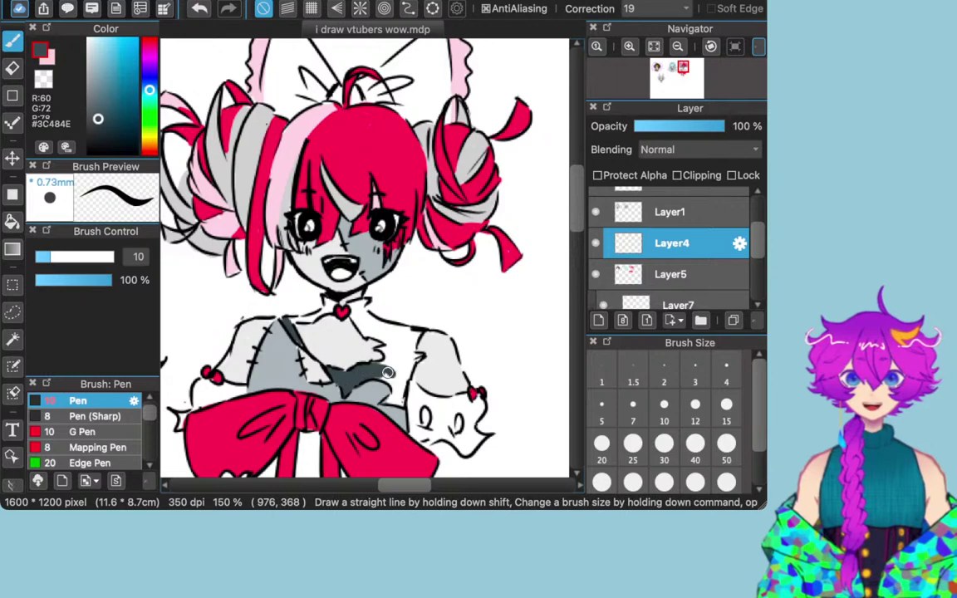
left_click_drag(395, 380, 391, 381)
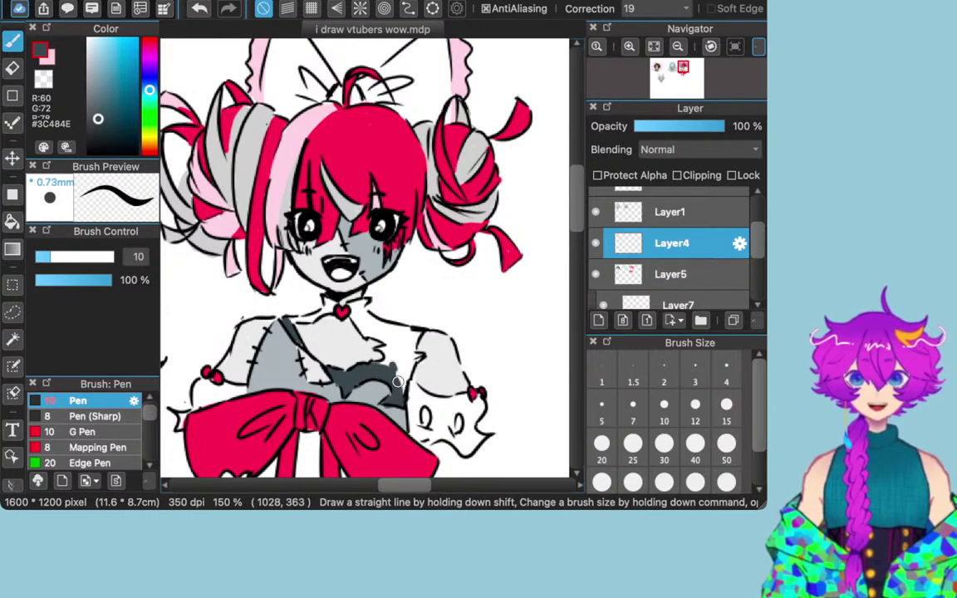
mouse_move(399, 390)
left_mouse_down()
mouse_move(419, 355)
mouse_move(380, 366)
left_mouse_up()
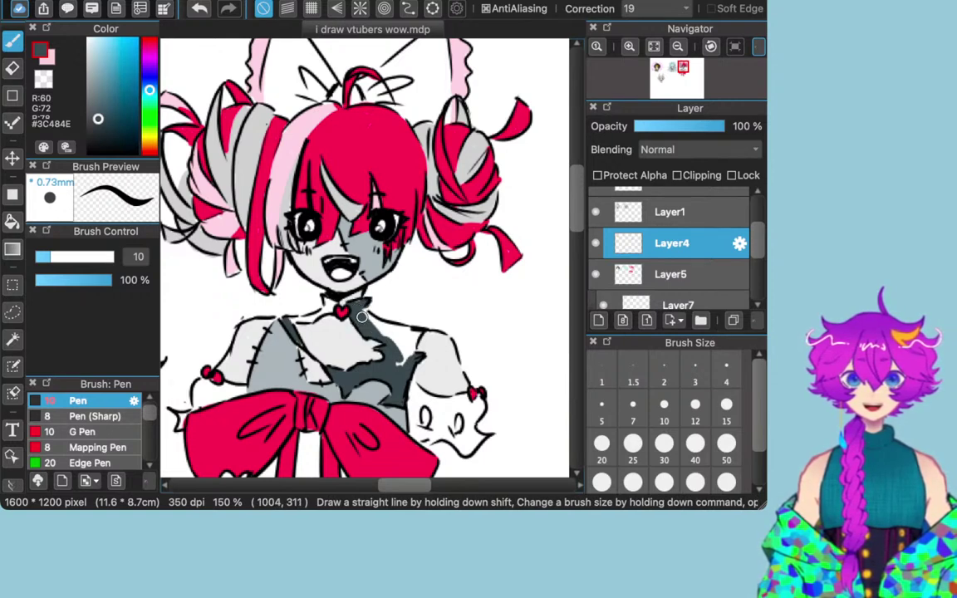
Step: Finish the collar and upper bodice and fill both ragged sleeve cuffs with the same #3C484E
mouse_move(376, 324)
left_mouse_down()
mouse_move(416, 334)
mouse_move(400, 365)
left_mouse_up()
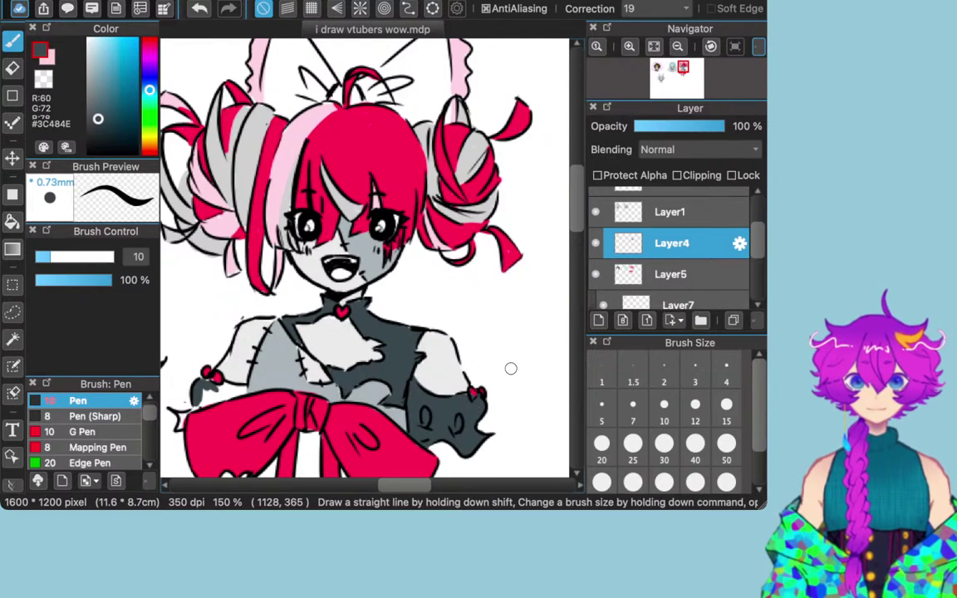
left_click_drag(301, 413, 428, 352)
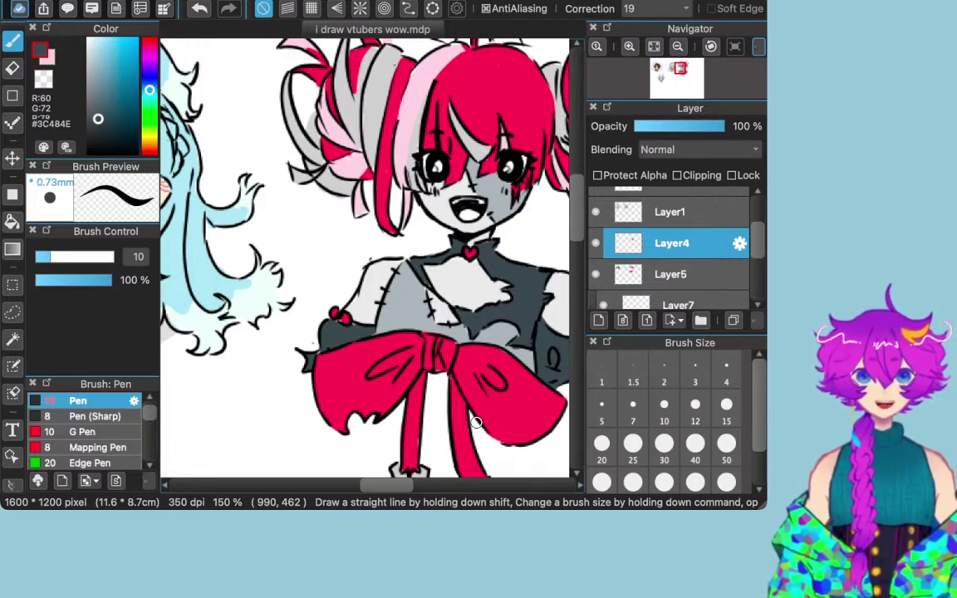
mouse_move(476, 423)
left_mouse_down()
mouse_move(440, 390)
mouse_move(361, 485)
left_mouse_up()
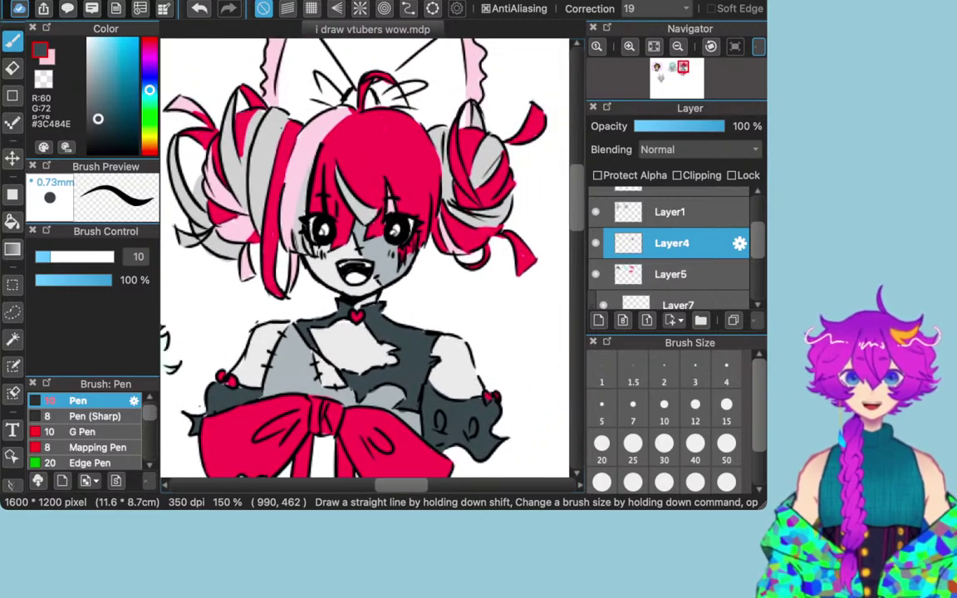
Step: Colour the hair bow's knot on both sides of the red hair strand in dark blue-grey #3C484E
scroll(357, 258, "up", 3)
scroll(357, 258, "left", 2)
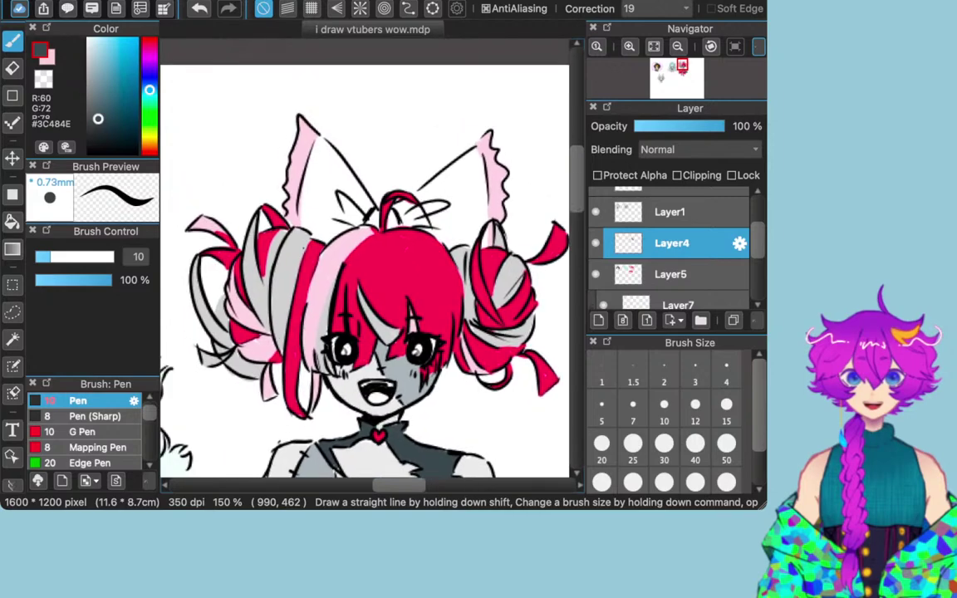
scroll(474, 421, "up", 2)
scroll(366, 258, "up", 4)
scroll(365, 257, "right", 2)
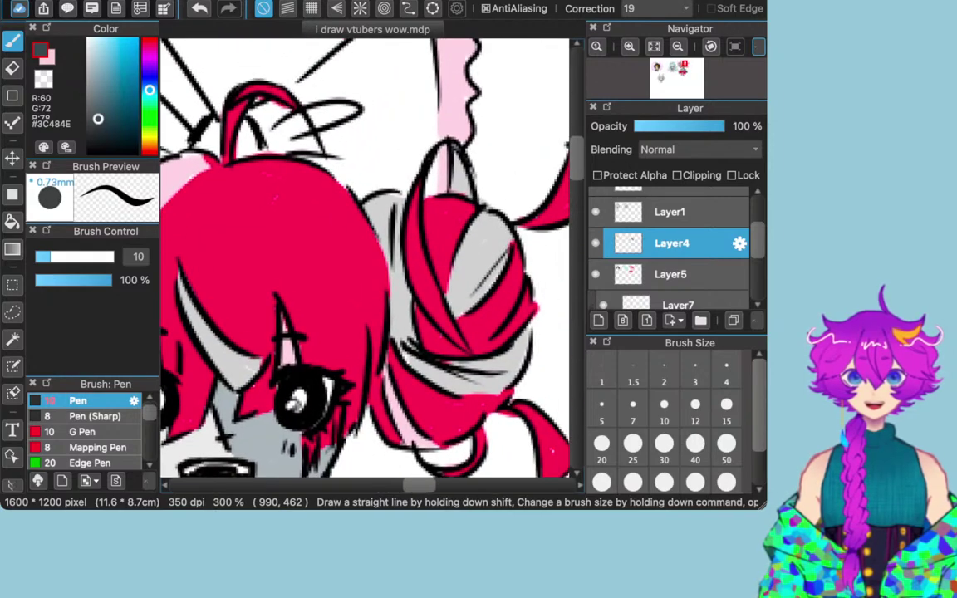
scroll(366, 257, "up", 4)
scroll(366, 258, "left", 5)
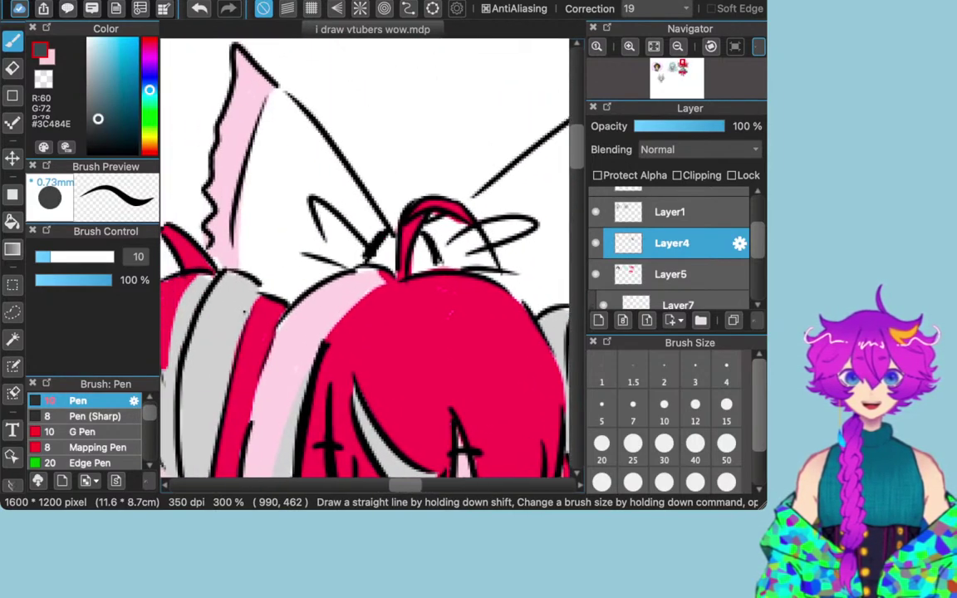
mouse_move(395, 251)
left_mouse_down()
mouse_move(397, 271)
mouse_move(386, 241)
left_mouse_up()
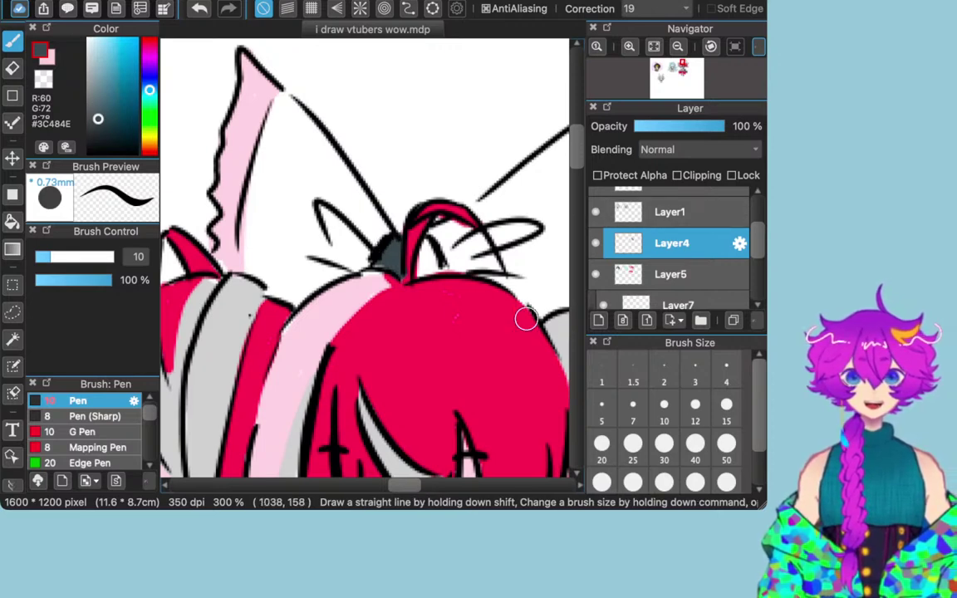
mouse_move(424, 246)
left_mouse_down()
mouse_move(435, 265)
mouse_move(387, 270)
mouse_move(387, 254)
left_mouse_up()
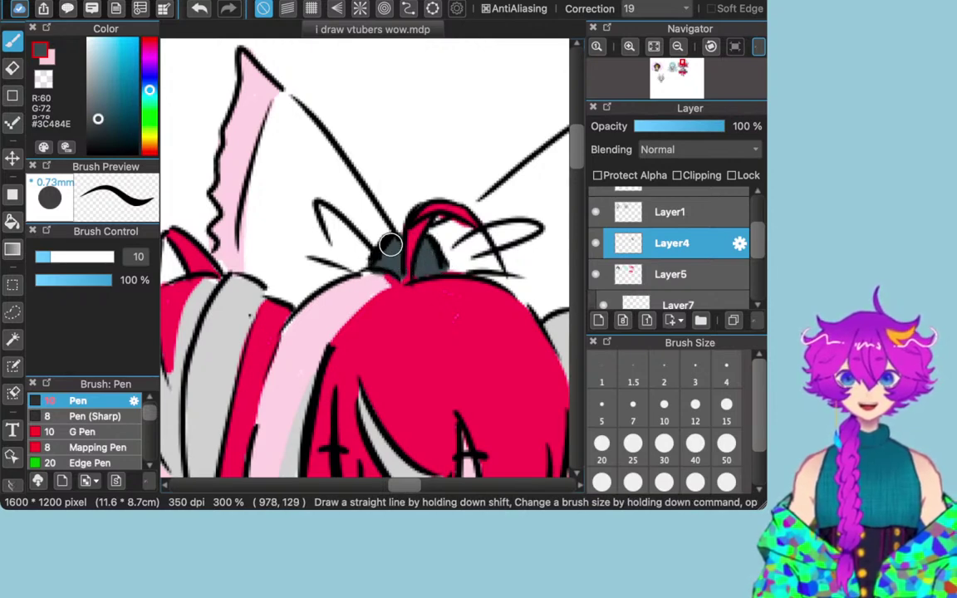
Step: Fill the hair bow's loop above the pale pink hair streak, inside its pink frill, with #3C484E
mouse_move(276, 95)
left_mouse_down()
mouse_move(321, 149)
mouse_move(365, 237)
mouse_move(312, 132)
mouse_move(380, 234)
mouse_move(359, 231)
left_mouse_up()
left_click_drag(280, 101, 263, 165)
mouse_move(274, 121)
left_mouse_down()
mouse_move(251, 254)
mouse_move(244, 230)
mouse_move(270, 293)
mouse_move(299, 304)
mouse_move(373, 261)
mouse_move(297, 135)
mouse_move(285, 138)
mouse_move(278, 163)
mouse_move(289, 110)
mouse_move(262, 243)
mouse_move(277, 279)
mouse_move(272, 249)
mouse_move(265, 264)
mouse_move(277, 279)
mouse_move(283, 244)
mouse_move(303, 280)
left_mouse_up()
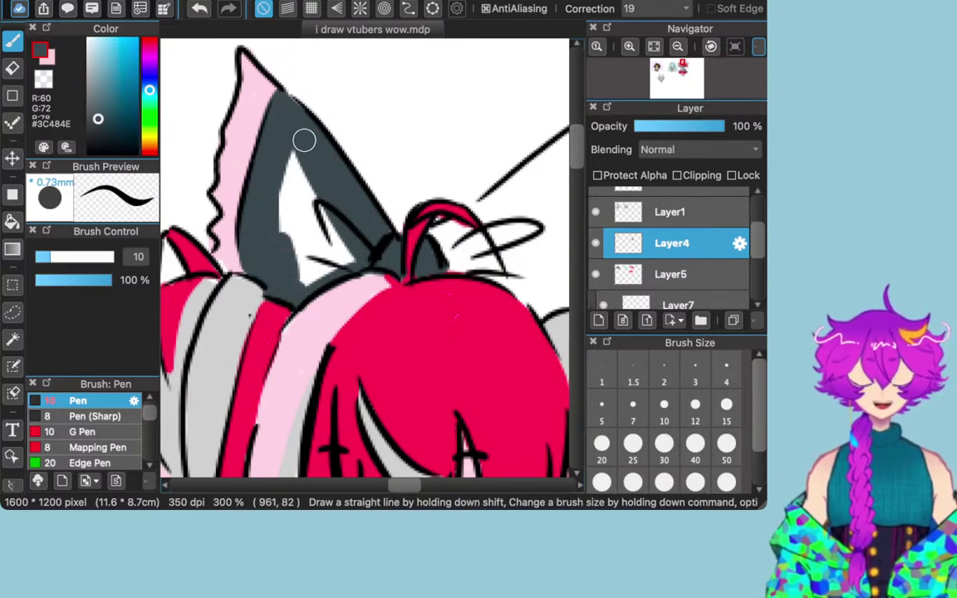
mouse_move(280, 160)
left_mouse_down()
mouse_move(291, 206)
mouse_move(279, 224)
mouse_move(255, 204)
left_mouse_up()
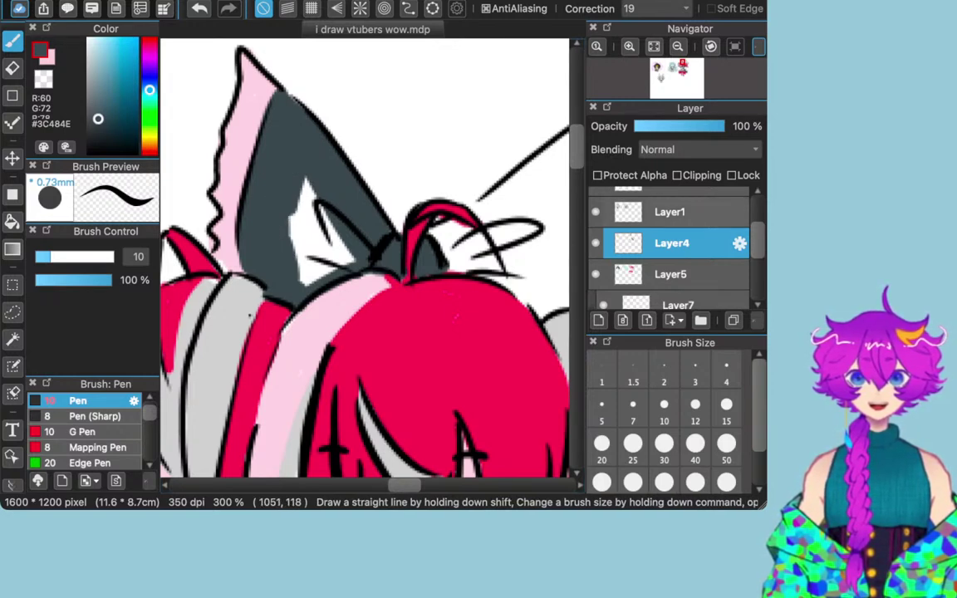
mouse_move(249, 203)
left_mouse_down()
mouse_move(246, 237)
mouse_move(301, 207)
mouse_move(295, 215)
mouse_move(304, 184)
mouse_move(322, 196)
mouse_move(326, 265)
mouse_move(346, 241)
left_mouse_up()
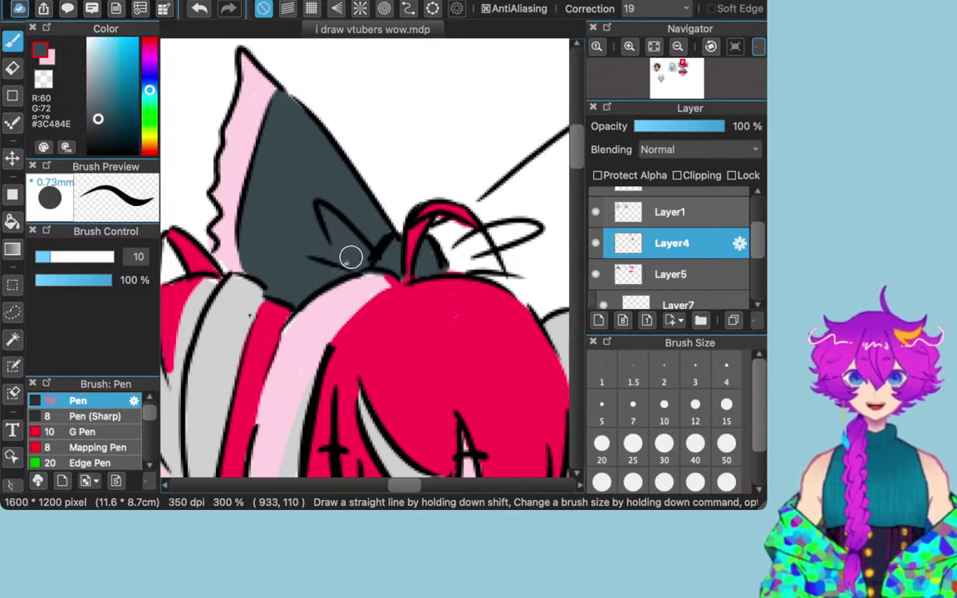
Step: Fill the hair bow's opposite loop, between the knot and the red-and-grey hair bun, with #3C484E
scroll(397, 220, "right", 5)
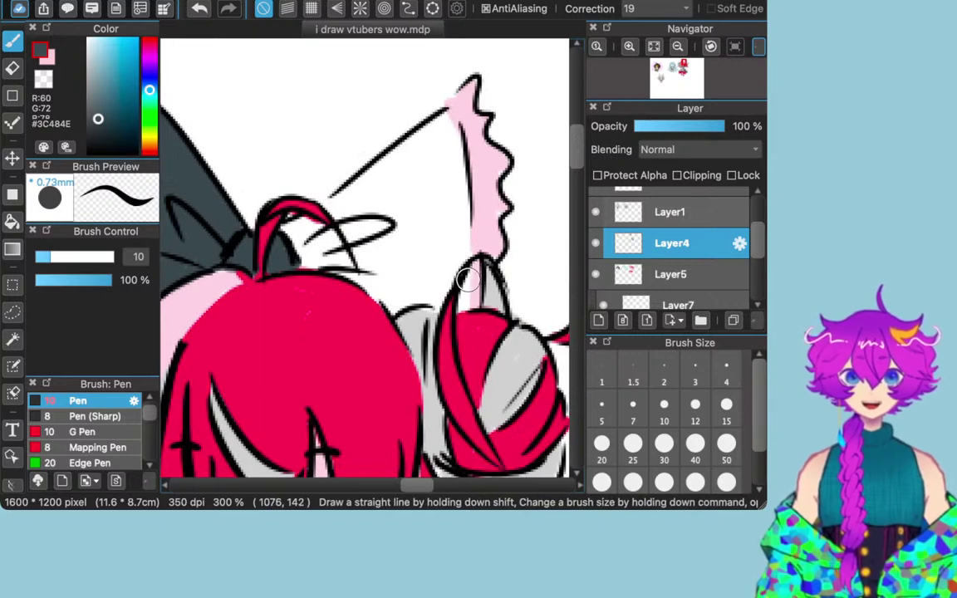
mouse_move(324, 226)
left_mouse_down()
mouse_move(351, 270)
mouse_move(316, 221)
mouse_move(282, 234)
mouse_move(311, 247)
mouse_move(275, 268)
mouse_move(331, 264)
mouse_move(301, 243)
mouse_move(321, 251)
mouse_move(319, 237)
mouse_move(344, 266)
mouse_move(330, 264)
mouse_move(371, 287)
mouse_move(368, 307)
mouse_move(383, 293)
mouse_move(328, 202)
mouse_move(373, 160)
mouse_move(442, 121)
mouse_move(454, 145)
mouse_move(447, 119)
mouse_move(462, 255)
mouse_move(438, 289)
mouse_move(369, 281)
mouse_move(383, 302)
mouse_move(367, 280)
mouse_move(390, 309)
mouse_move(433, 293)
mouse_move(367, 213)
mouse_move(331, 211)
mouse_move(382, 167)
mouse_move(382, 216)
mouse_move(415, 141)
mouse_move(434, 134)
mouse_move(399, 220)
mouse_move(393, 213)
mouse_move(382, 265)
mouse_move(404, 282)
mouse_move(459, 276)
left_mouse_up()
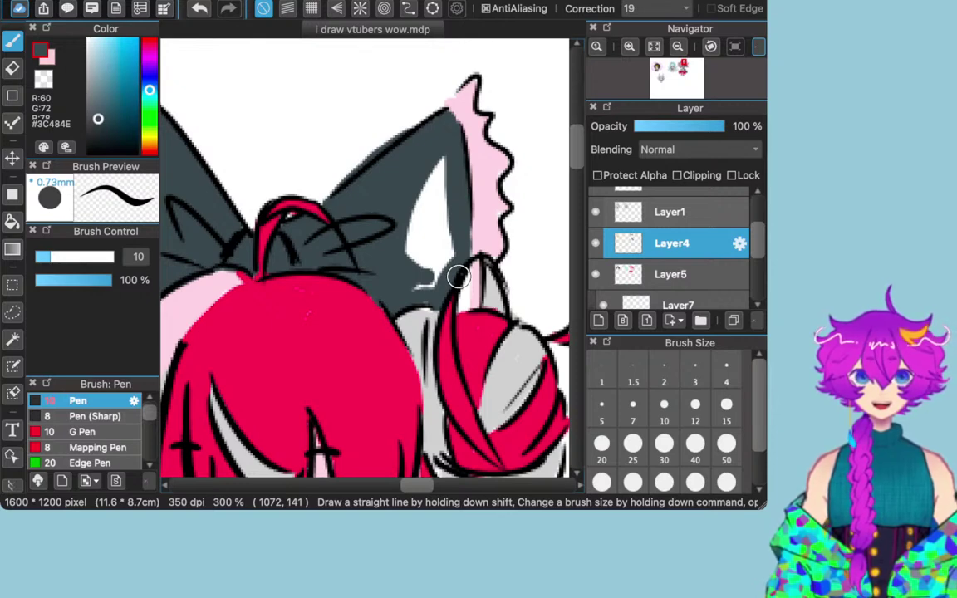
mouse_move(459, 276)
left_mouse_down()
mouse_move(404, 215)
mouse_move(406, 256)
mouse_move(429, 149)
mouse_move(407, 286)
mouse_move(432, 191)
mouse_move(427, 296)
mouse_move(444, 149)
mouse_move(440, 265)
mouse_move(451, 209)
mouse_move(456, 284)
left_mouse_up()
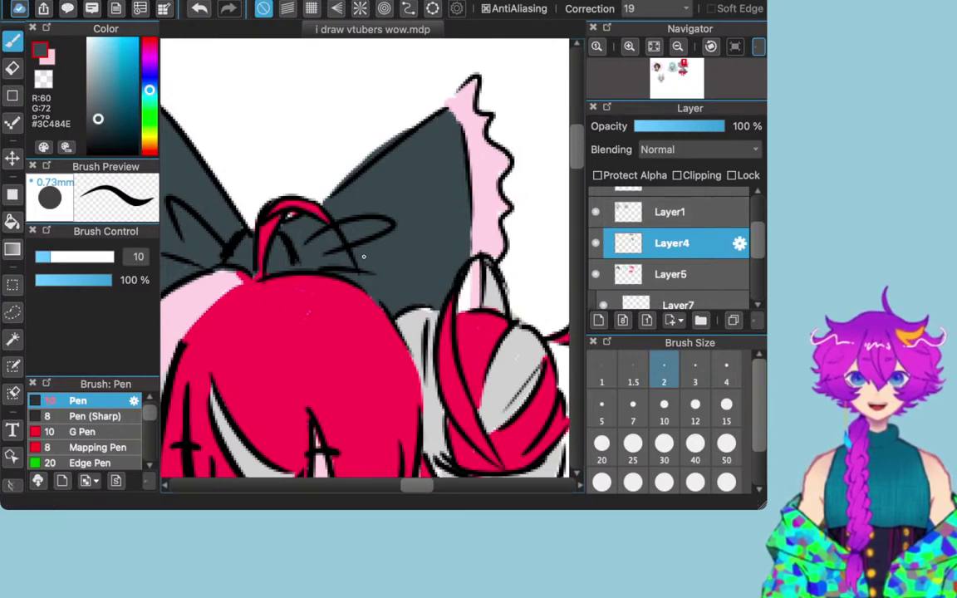
Step: Try other pen sizes and set the brush size to 7
left_click(602, 374)
left_click(664, 408)
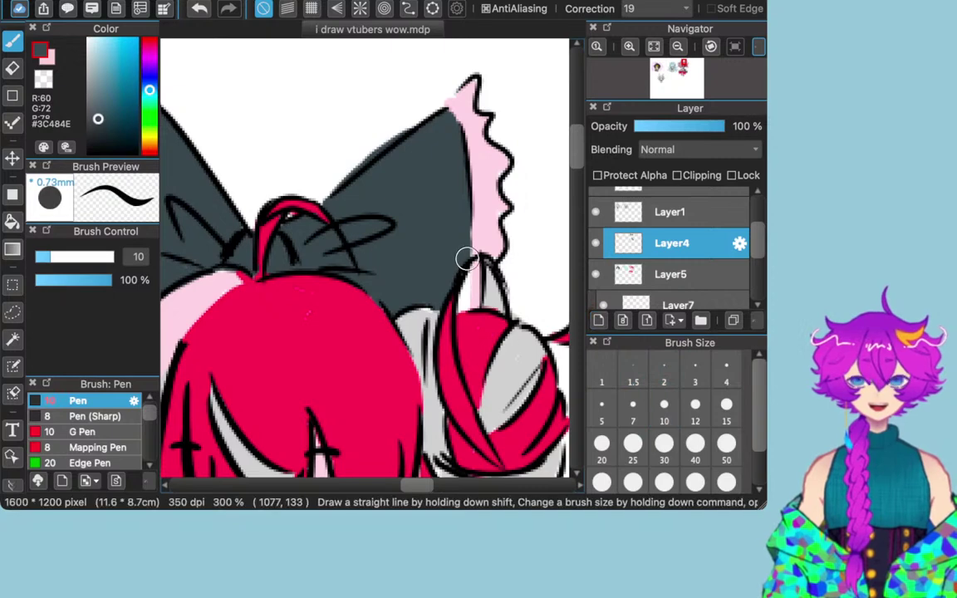
key("bracketleft")
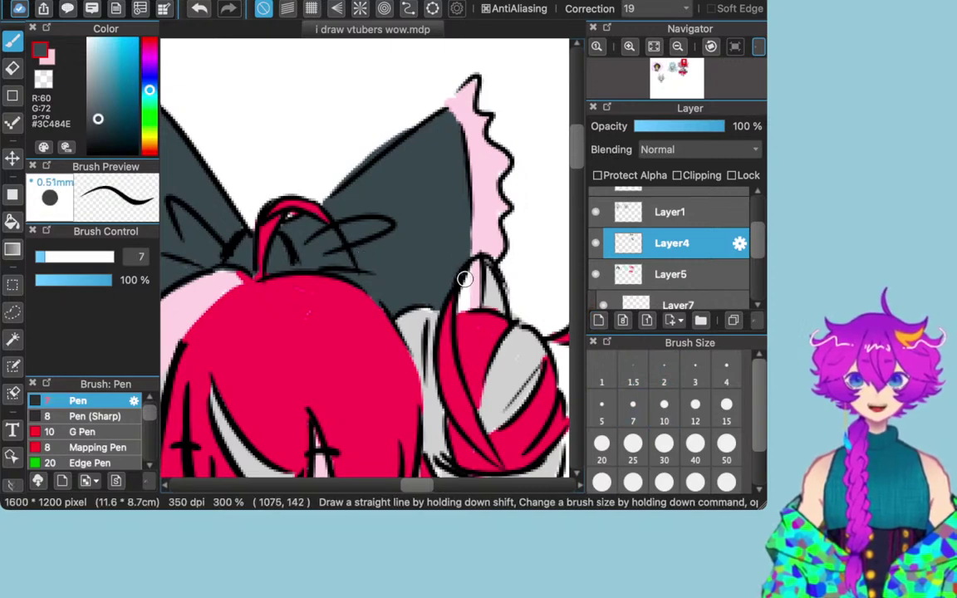
Step: Fill the remaining gap of the hair bow behind the hair bun's pointed tip with #3C484E
left_click_drag(466, 272, 465, 285)
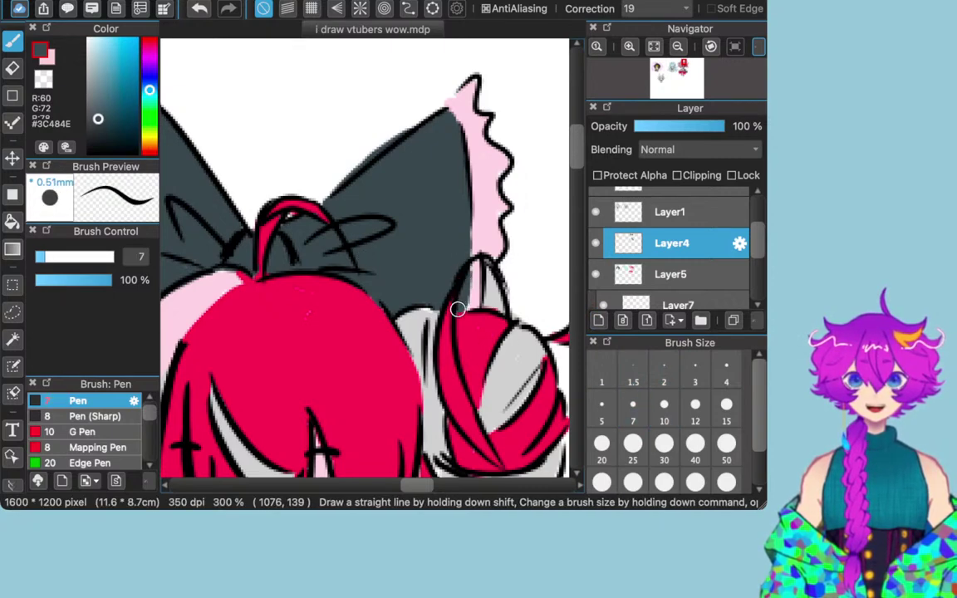
scroll(545, 326, "down", 5)
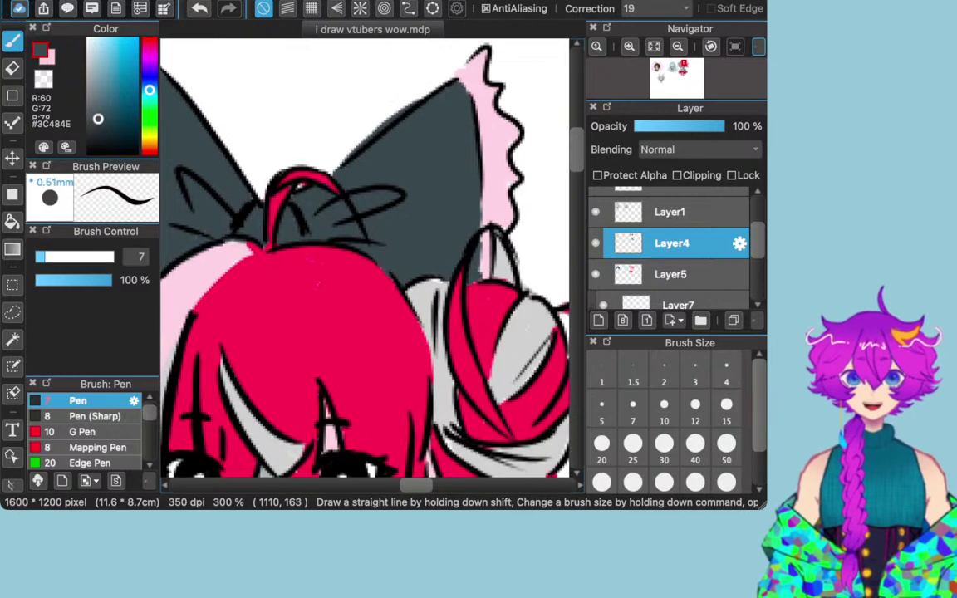
scroll(538, 326, "down", 2)
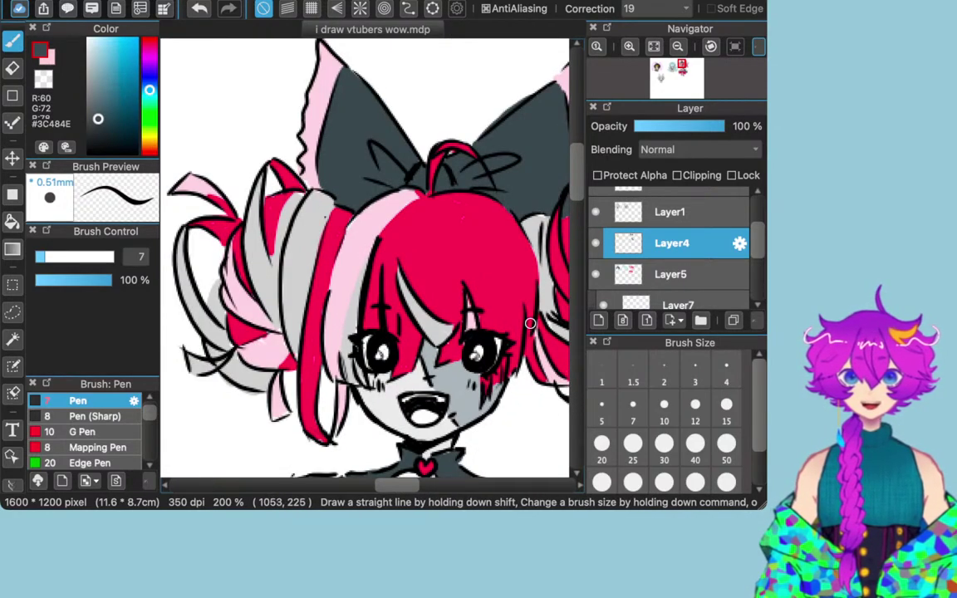
scroll(476, 353, "down", 2)
scroll(476, 353, "down", 3)
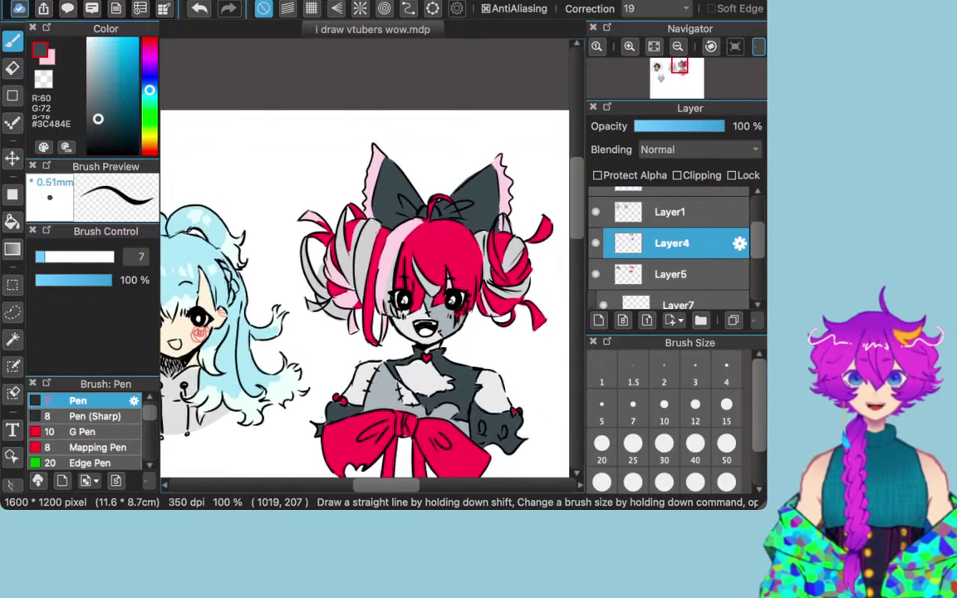
scroll(365, 283, "down", 1)
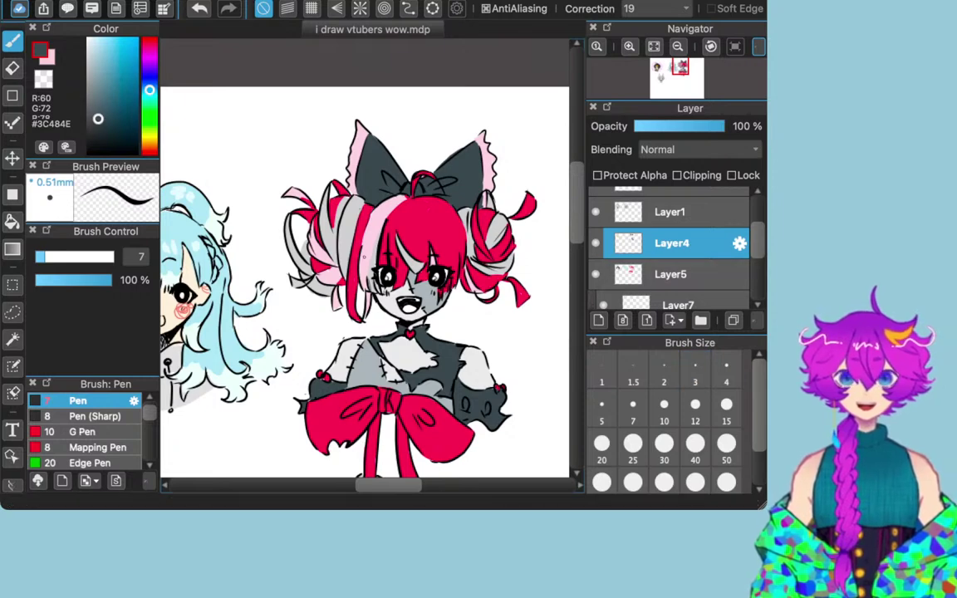
key("bracketright")
key("bracketright")
key("bracketright")
key("bracketright")
key("bracketright")
key("bracketright")
key("bracketright")
key("bracketleft")
key("bracketleft")
key("bracketleft")
key("bracketleft")
key("bracketleft")
key("bracketleft")
key("bracketleft")
key("bracketleft")
key("bracketleft")
key("bracketleft")
key("bracketleft")
key("bracketleft")
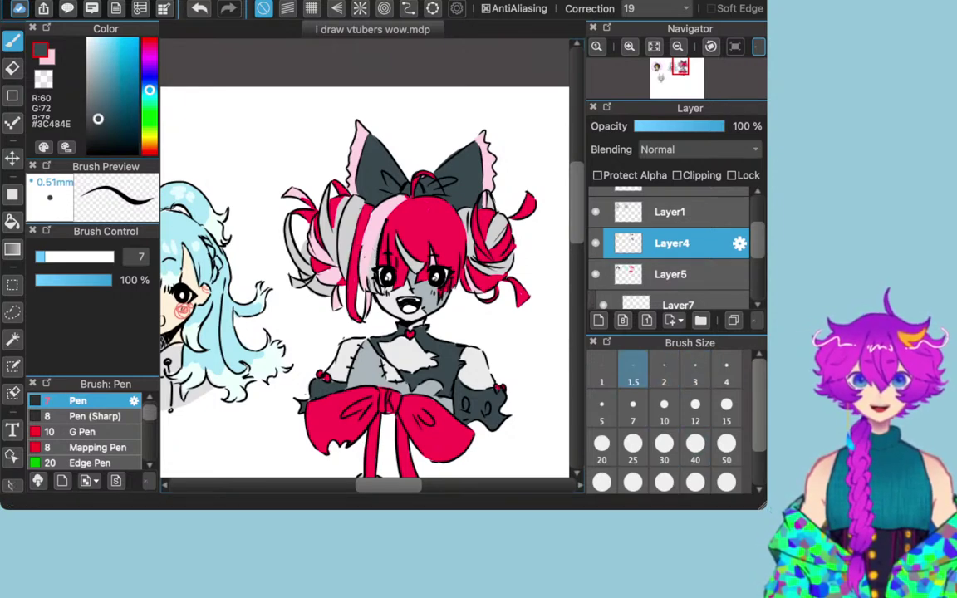
Step: Choose the muted purple #726B93 and fill the tongue in the red-haired character's open mouth
mouse_move(150, 88)
left_mouse_down()
mouse_move(149, 61)
mouse_move(100, 60)
mouse_move(101, 84)
left_mouse_up()
left_click_drag(149, 63, 150, 72)
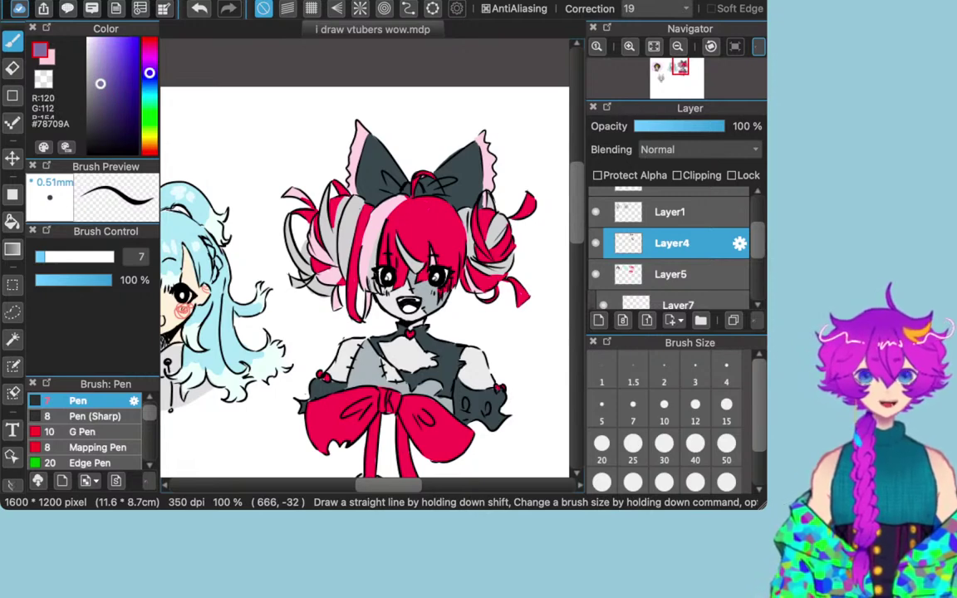
left_click_drag(100, 84, 101, 87)
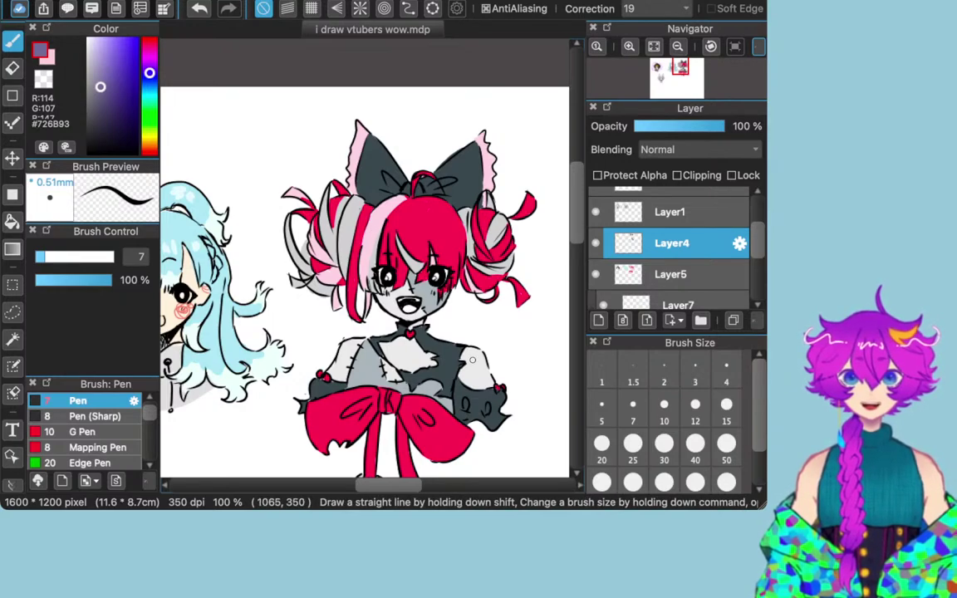
scroll(473, 359, "up", 4)
left_click_drag(473, 360, 579, 404)
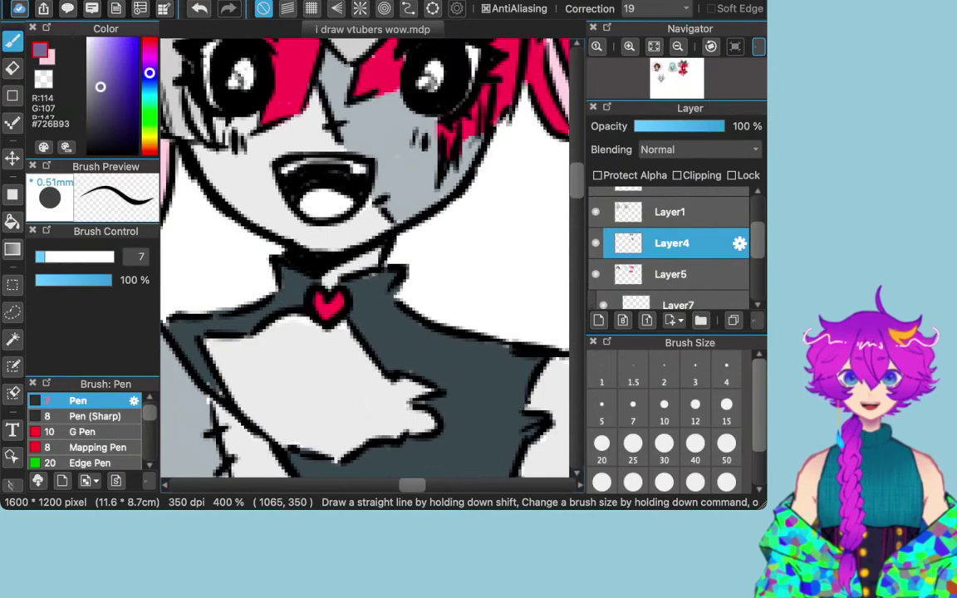
mouse_move(324, 210)
left_mouse_down()
mouse_move(314, 186)
mouse_move(324, 212)
mouse_move(345, 200)
left_mouse_up()
scroll(358, 186, "down", 2)
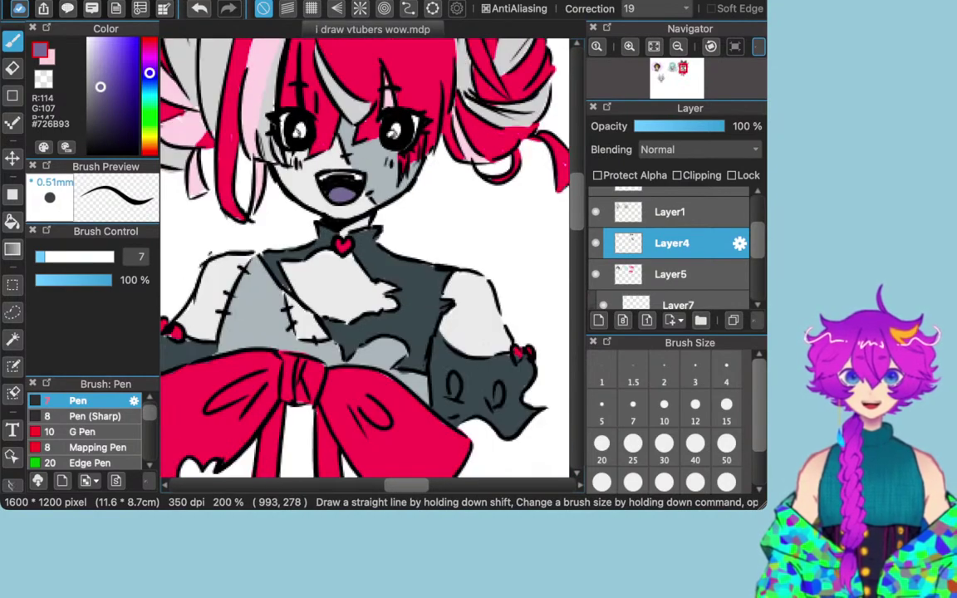
scroll(360, 185, "down", 3)
scroll(360, 185, "up", 1)
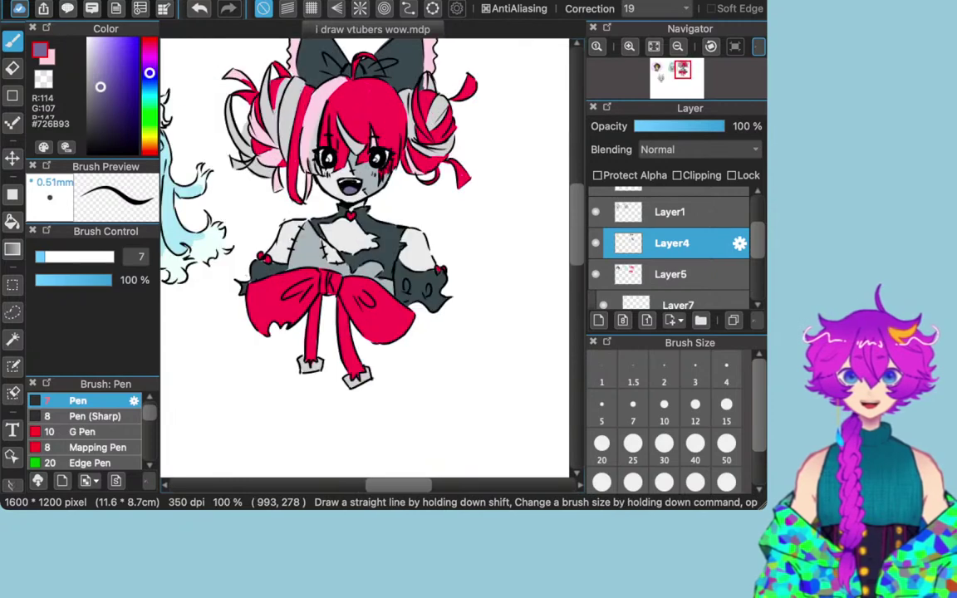
Step: Choose orange #E36E22 for colouring the horned hat on the uncoloured character sketch
scroll(365, 258, "left", 15)
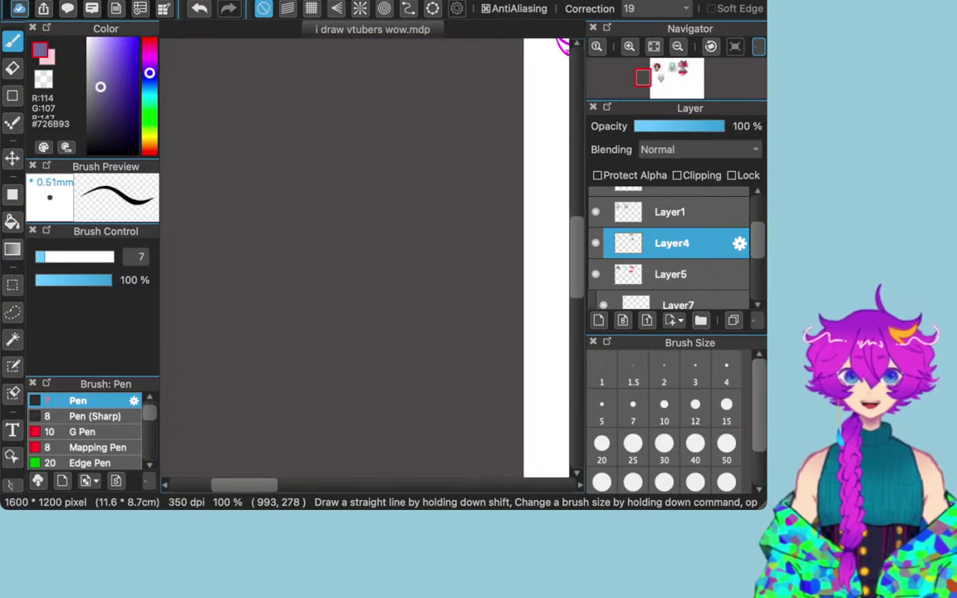
scroll(364, 257, "right", 15)
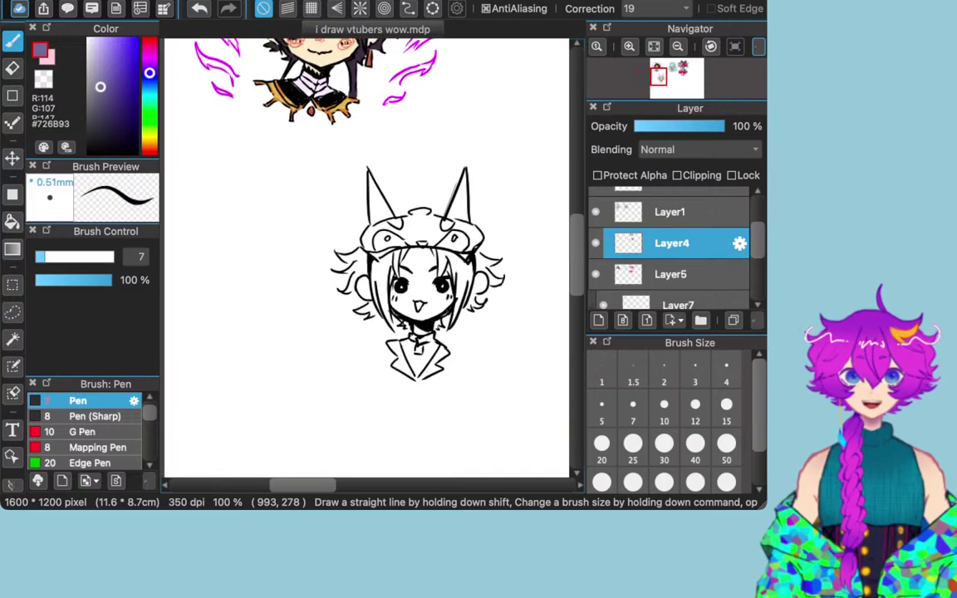
scroll(365, 258, "right", 3)
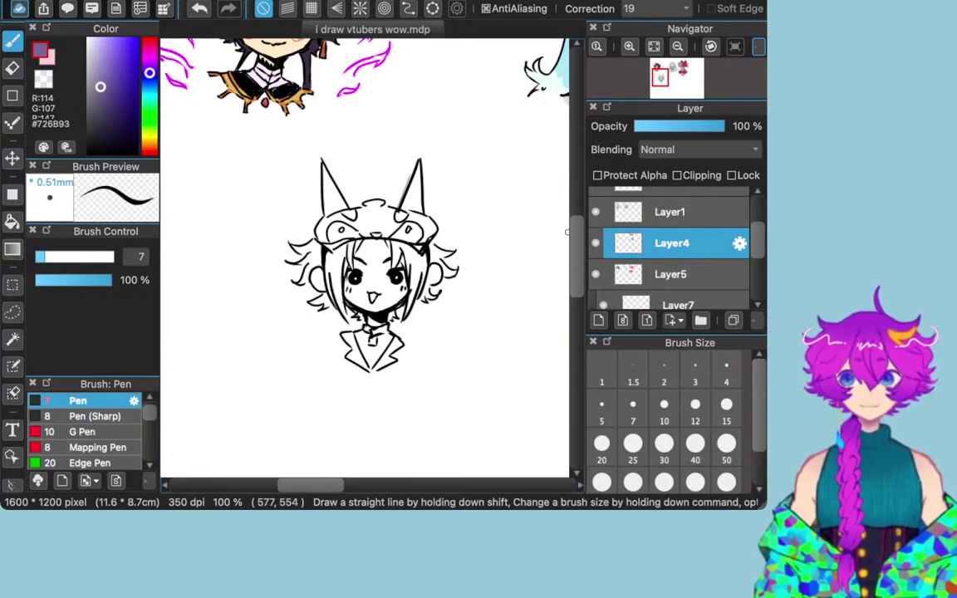
scroll(568, 206, "down", 2)
scroll(530, 199, "up", 4)
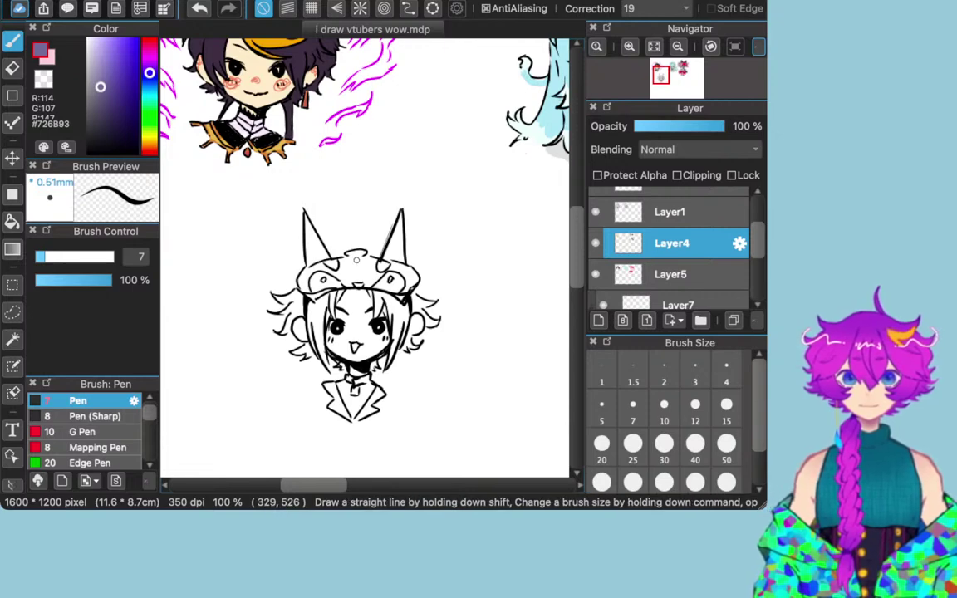
key("super+plus")
left_click_drag(348, 266, 362, 260)
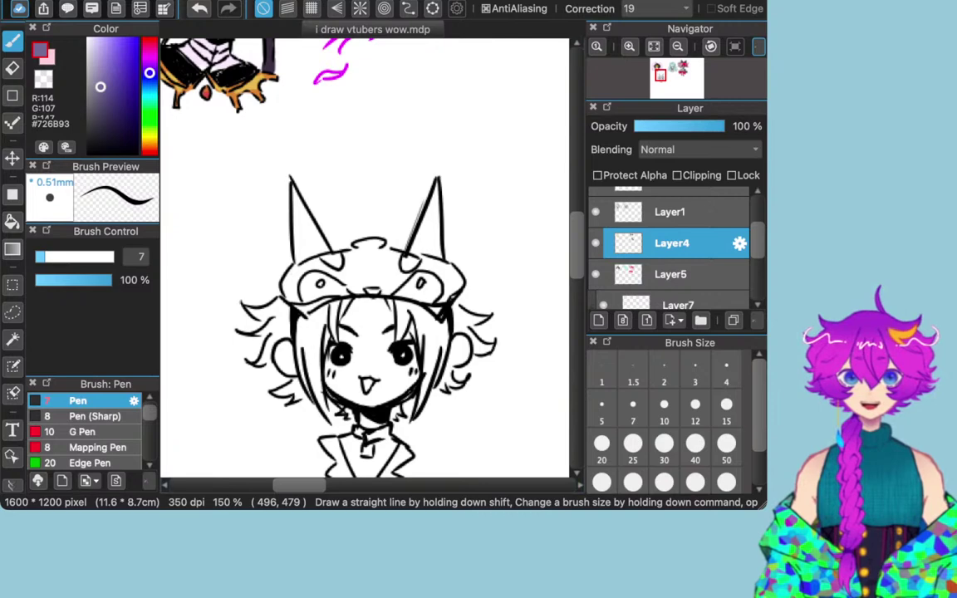
left_click(710, 46)
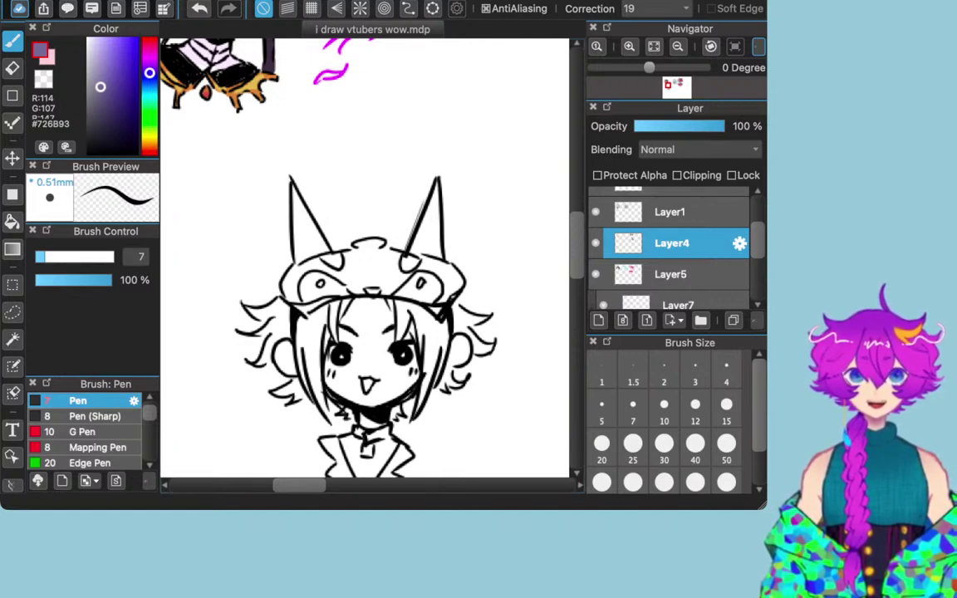
scroll(669, 249, "down", 2)
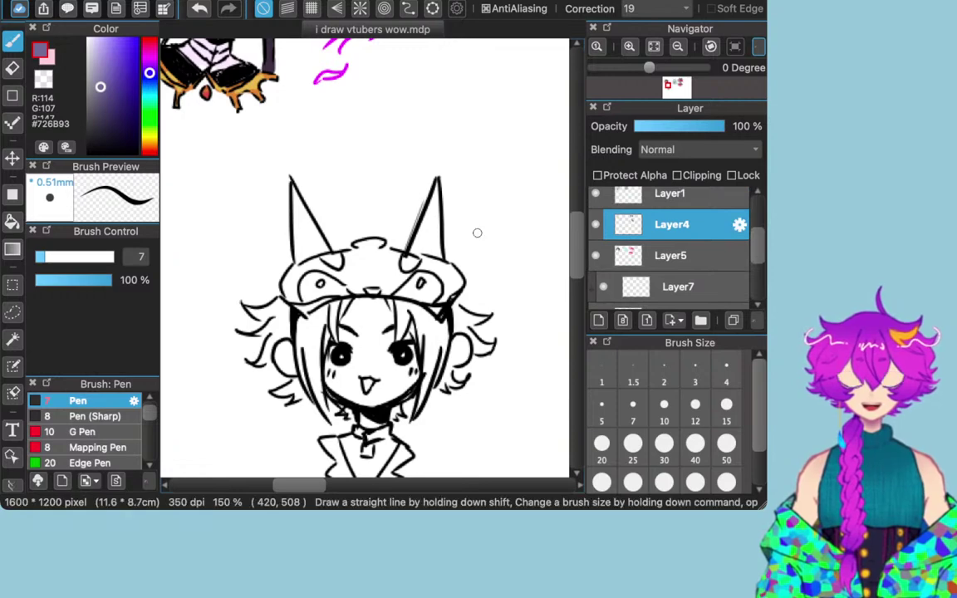
left_click(149, 123)
left_click_drag(150, 123, 149, 140)
left_click_drag(94, 43, 99, 43)
mouse_move(150, 139)
left_mouse_down()
mouse_move(149, 115)
mouse_move(150, 145)
left_mouse_up()
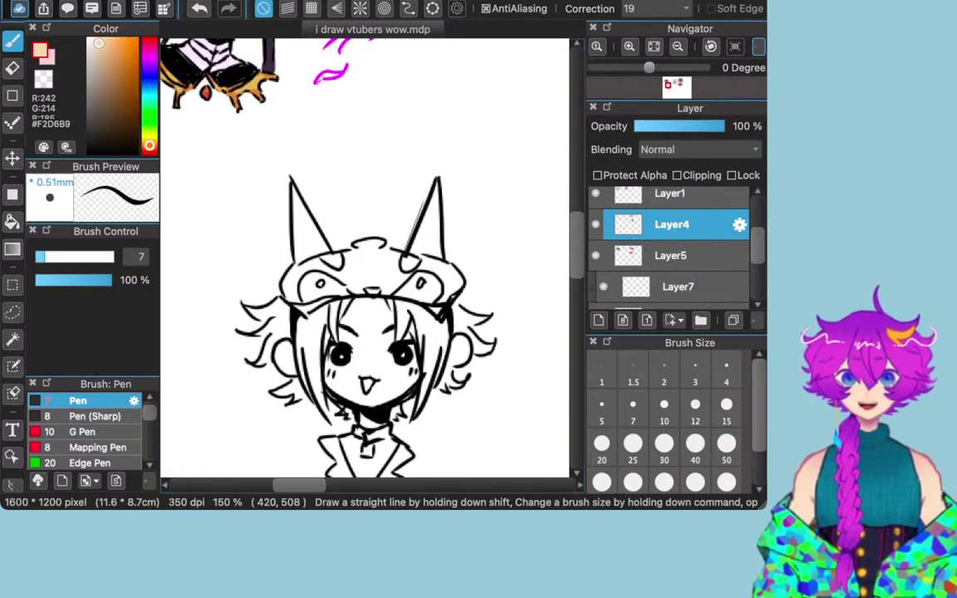
mouse_move(113, 41)
left_mouse_down()
mouse_move(128, 56)
mouse_move(133, 40)
left_mouse_up()
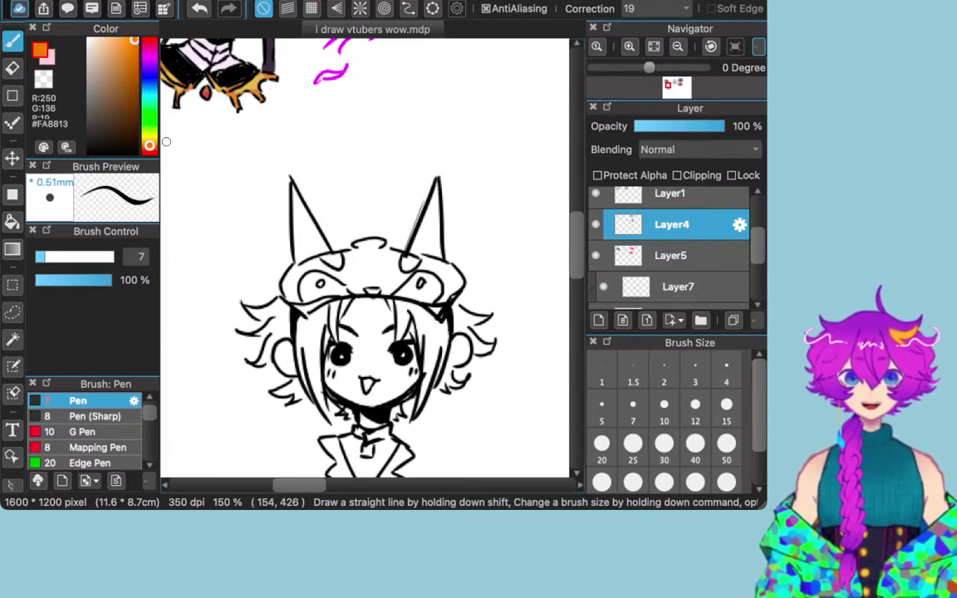
left_click_drag(149, 145, 149, 148)
left_click_drag(134, 40, 130, 50)
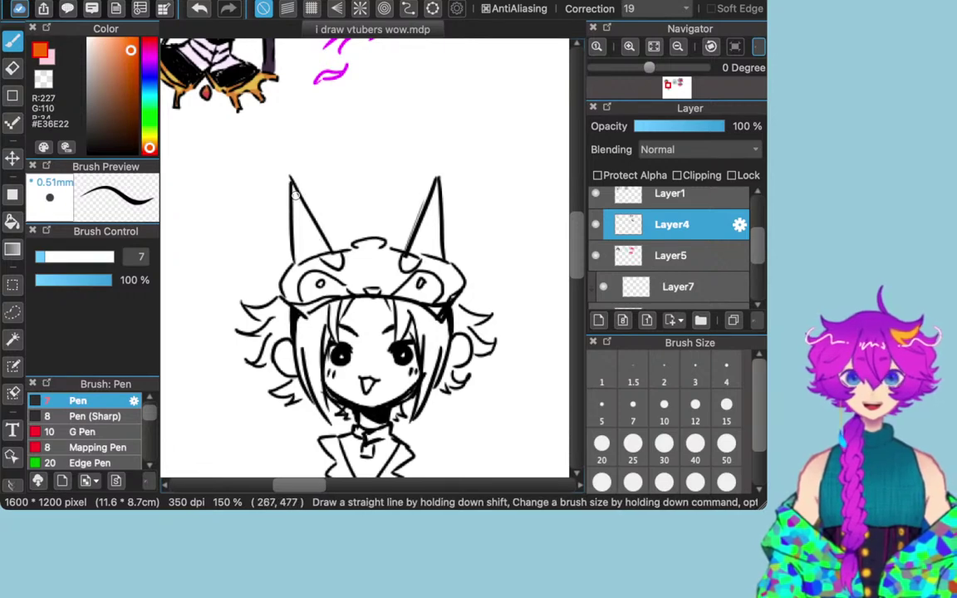
Step: Fill both of the hat's horns and the small rounded markings at their inner bases with orange #E36E22
left_click_drag(297, 195, 293, 220)
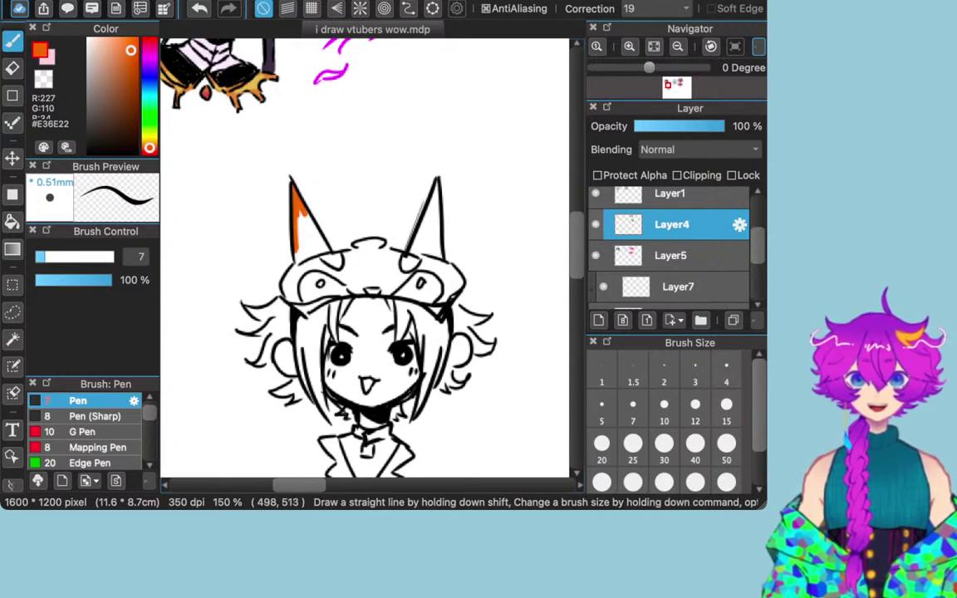
key("super+z")
key("super+y")
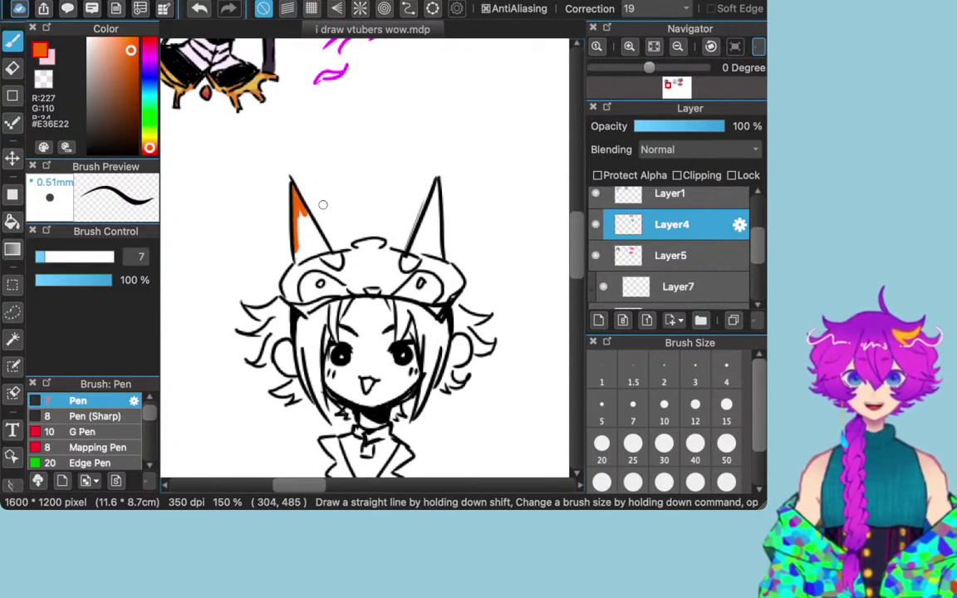
mouse_move(302, 211)
left_mouse_down()
mouse_move(315, 234)
mouse_move(291, 251)
mouse_move(296, 207)
mouse_move(310, 240)
left_mouse_up()
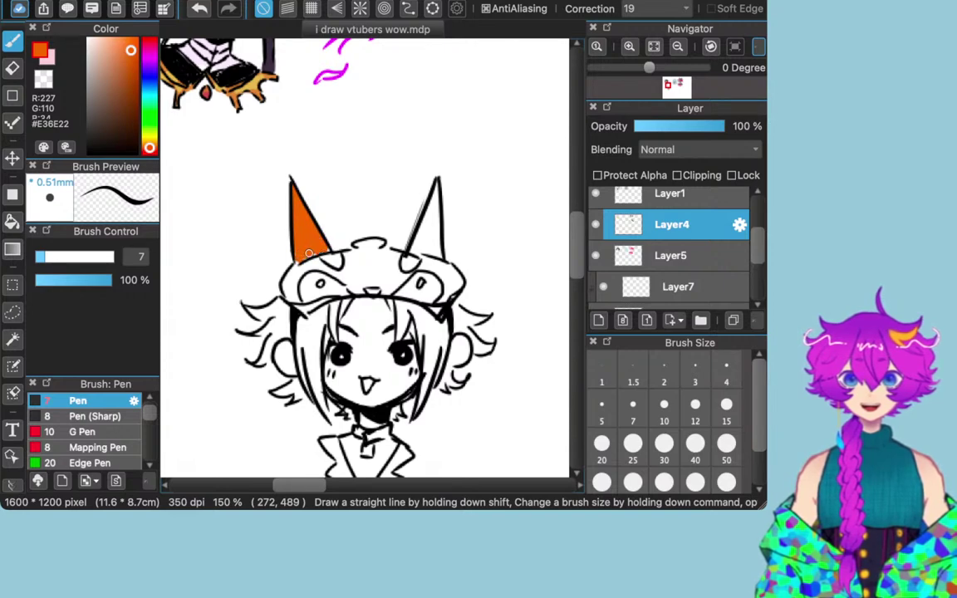
mouse_move(438, 252)
left_mouse_down()
mouse_move(437, 187)
mouse_move(416, 237)
mouse_move(432, 204)
mouse_move(434, 247)
mouse_move(414, 219)
mouse_move(433, 259)
left_mouse_up()
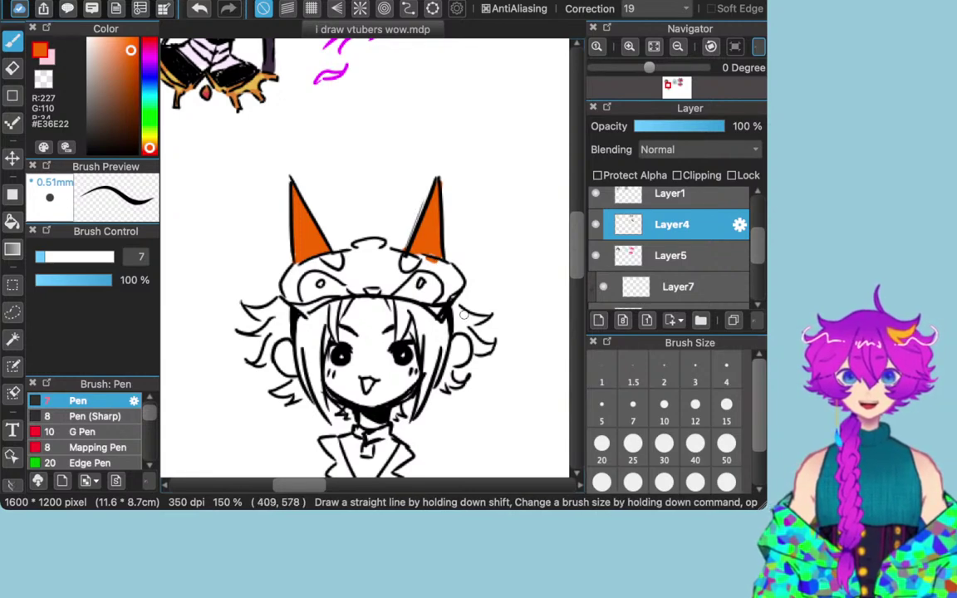
key("super+z")
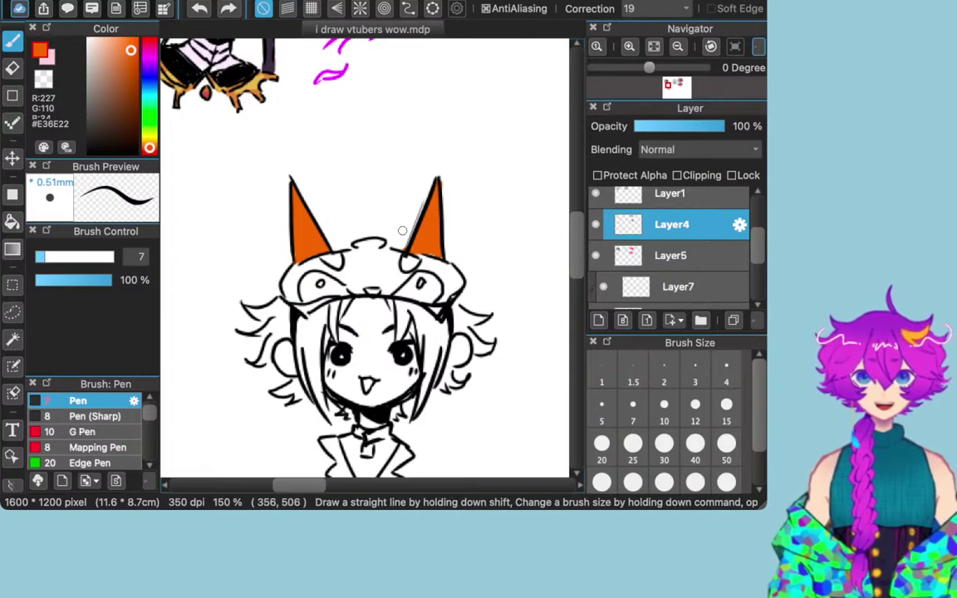
left_click_drag(323, 257, 334, 265)
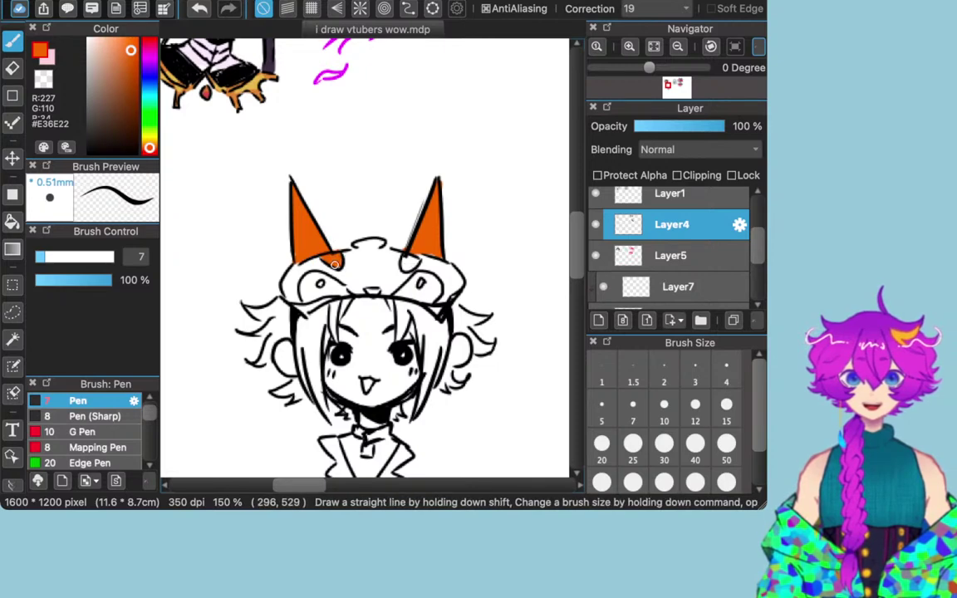
left_click_drag(404, 266, 414, 255)
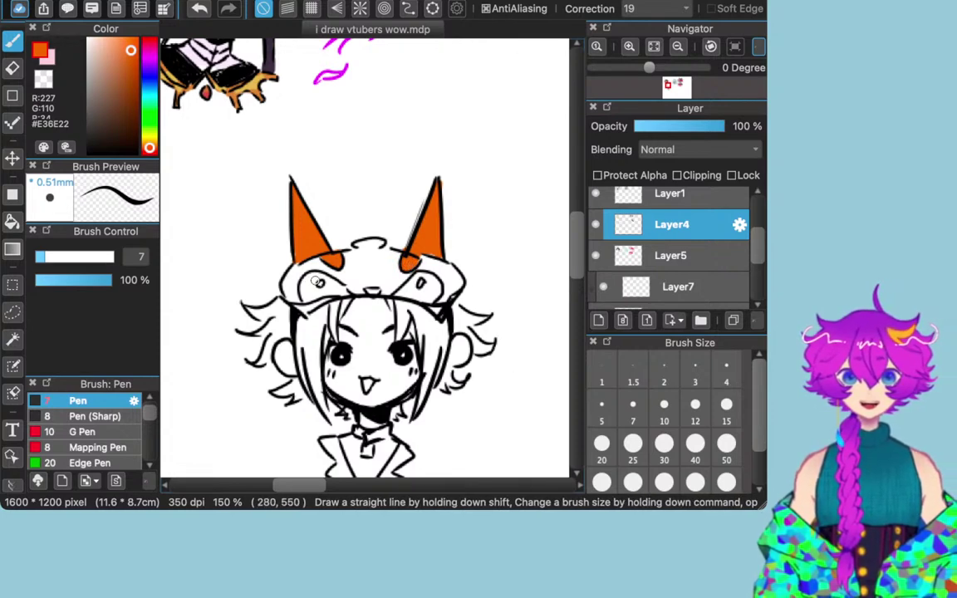
Step: Fill the areas around both of the hat's small eye circles with orange #E36E22, leaving the circles uncoloured
mouse_move(317, 283)
left_mouse_down()
mouse_move(346, 294)
mouse_move(332, 282)
mouse_move(341, 282)
mouse_move(321, 296)
left_mouse_up()
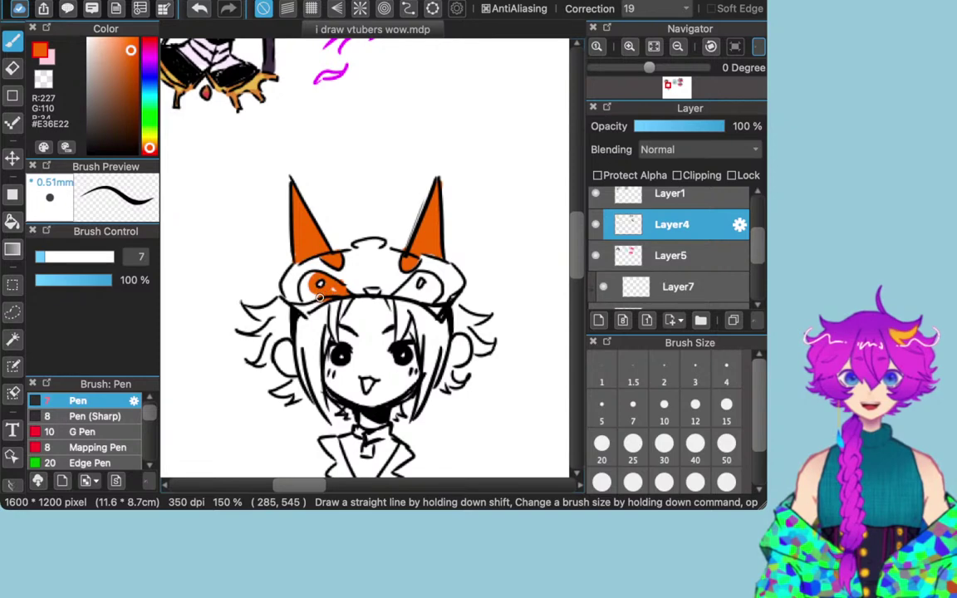
key("ctrl+z")
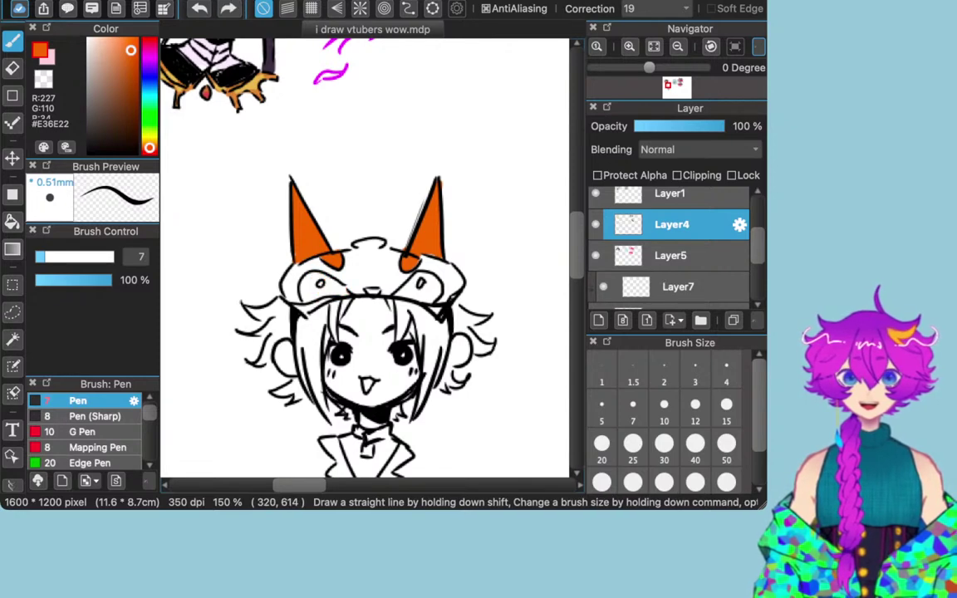
left_click_drag(304, 296, 329, 294)
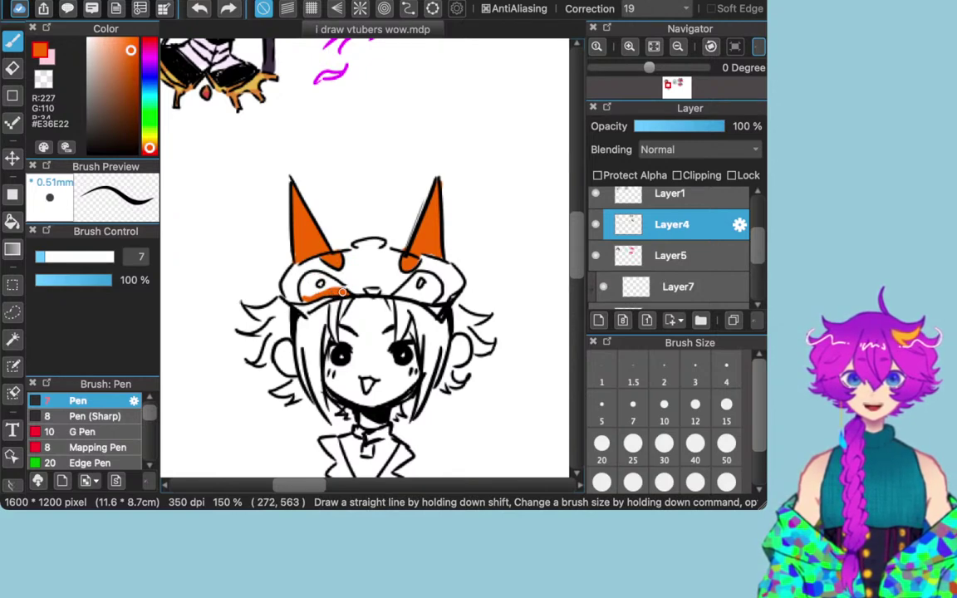
mouse_move(318, 276)
left_mouse_down()
mouse_move(302, 300)
mouse_move(311, 274)
mouse_move(328, 288)
left_mouse_up()
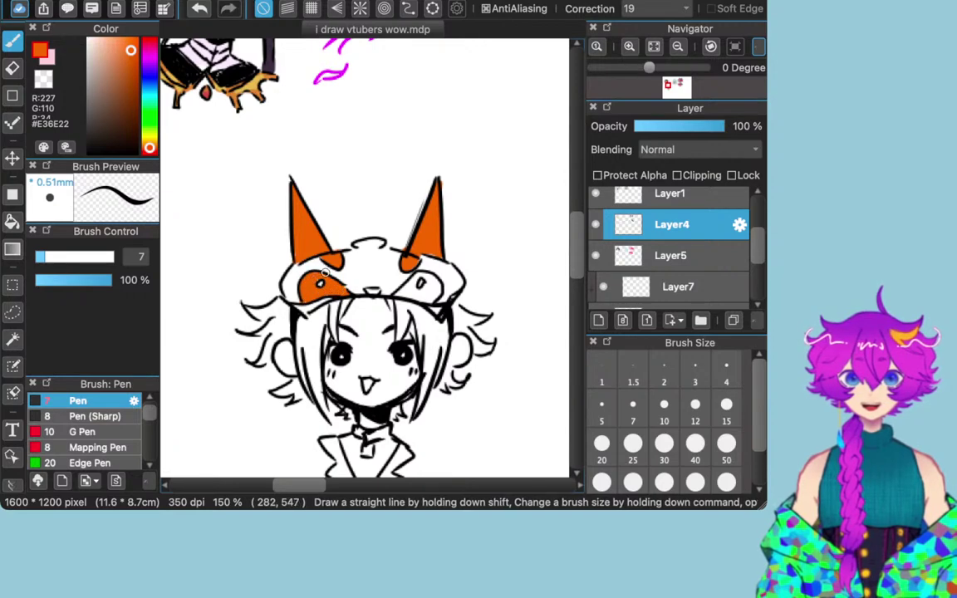
mouse_move(398, 295)
left_mouse_down()
mouse_move(413, 279)
mouse_move(401, 290)
mouse_move(429, 282)
left_mouse_up()
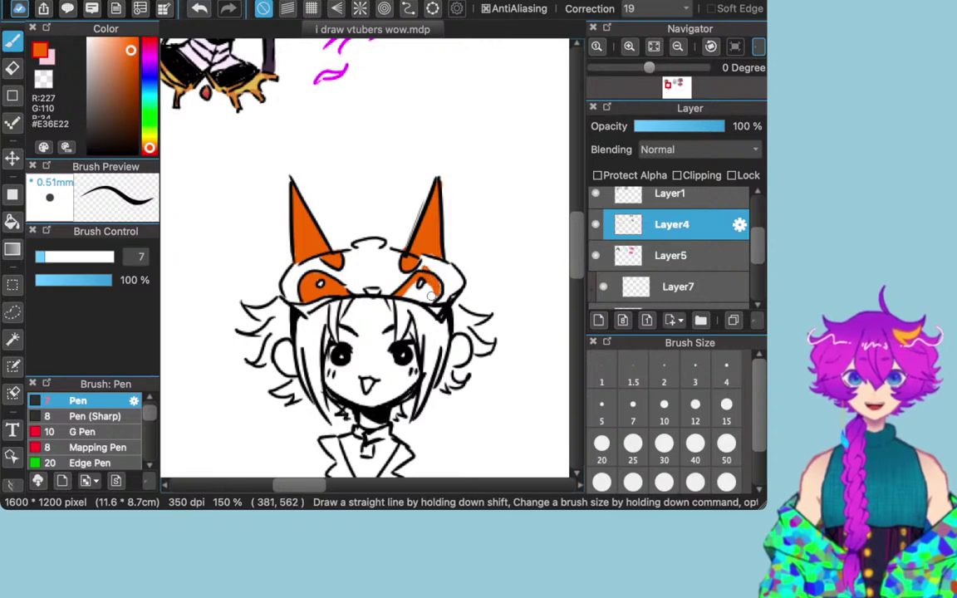
key("super+z")
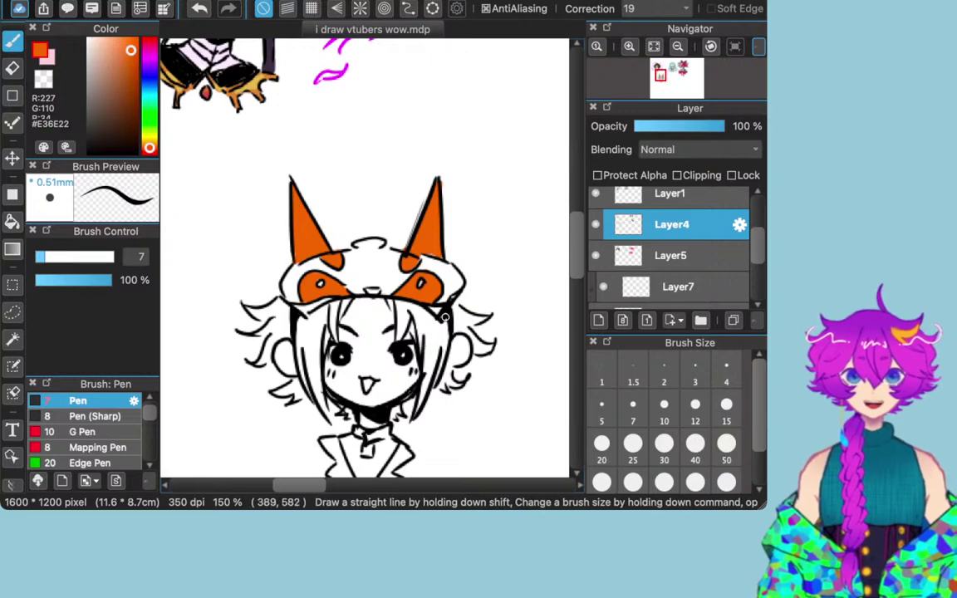
scroll(671, 245, "down", 2)
scroll(671, 245, "up", 1)
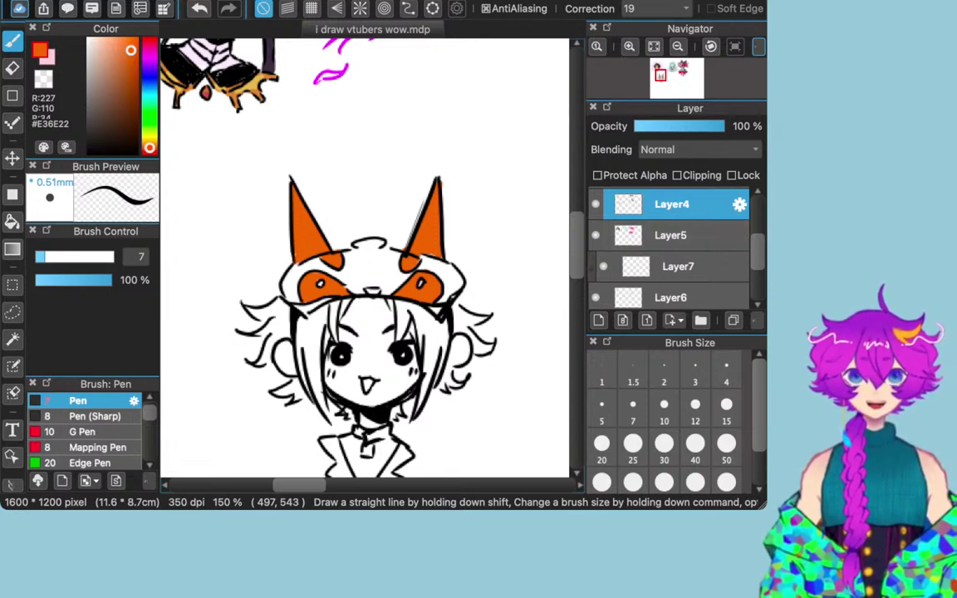
scroll(671, 246, "up", 1)
scroll(671, 246, "down", 3)
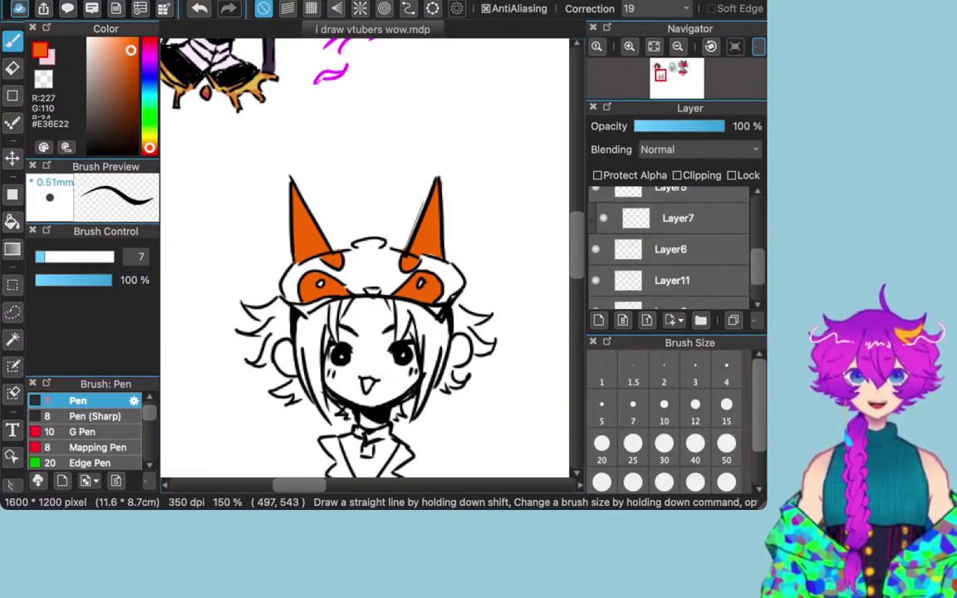
scroll(671, 246, "down", 2)
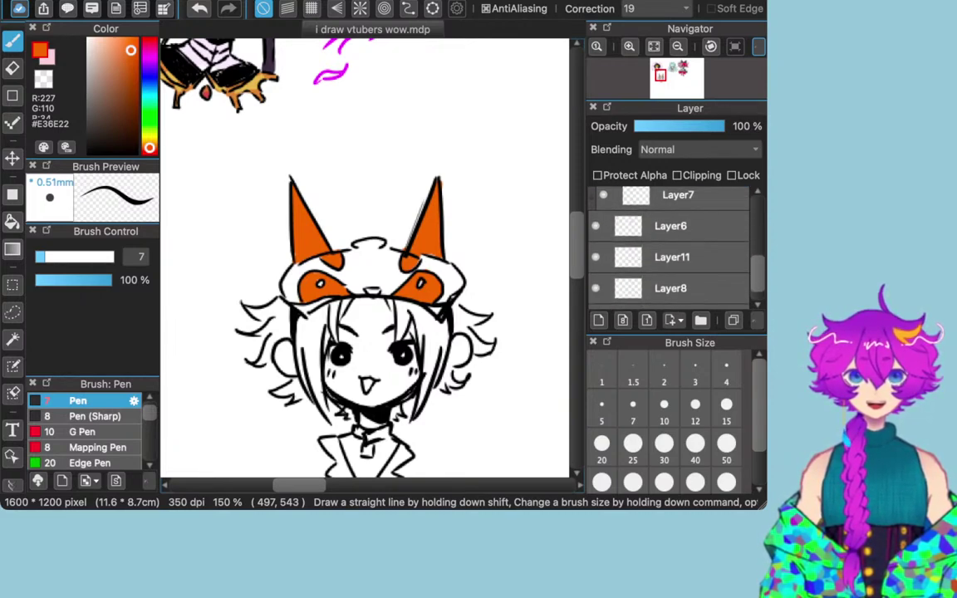
scroll(671, 246, "up", 2)
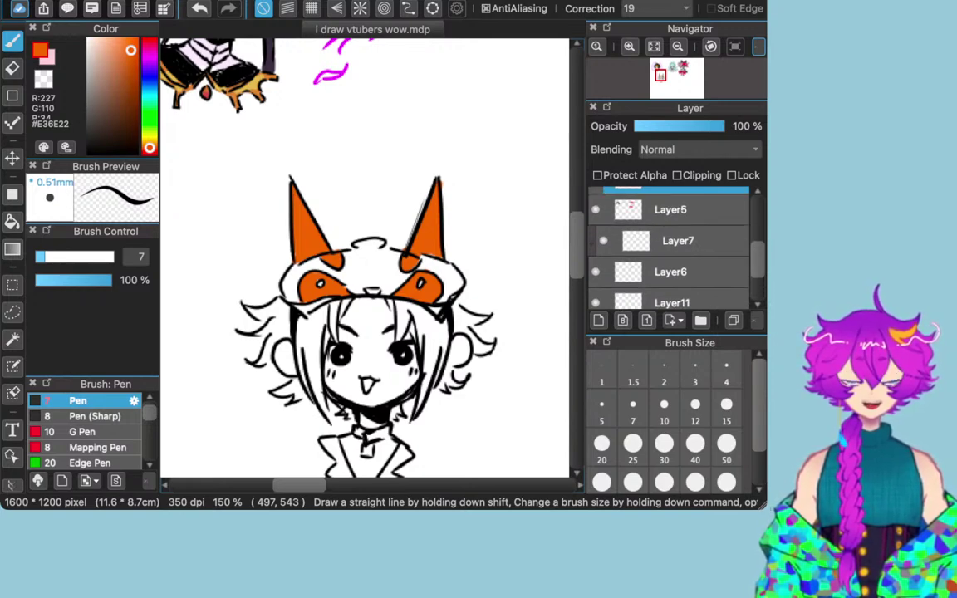
scroll(671, 246, "up", 1)
scroll(671, 246, "down", 2)
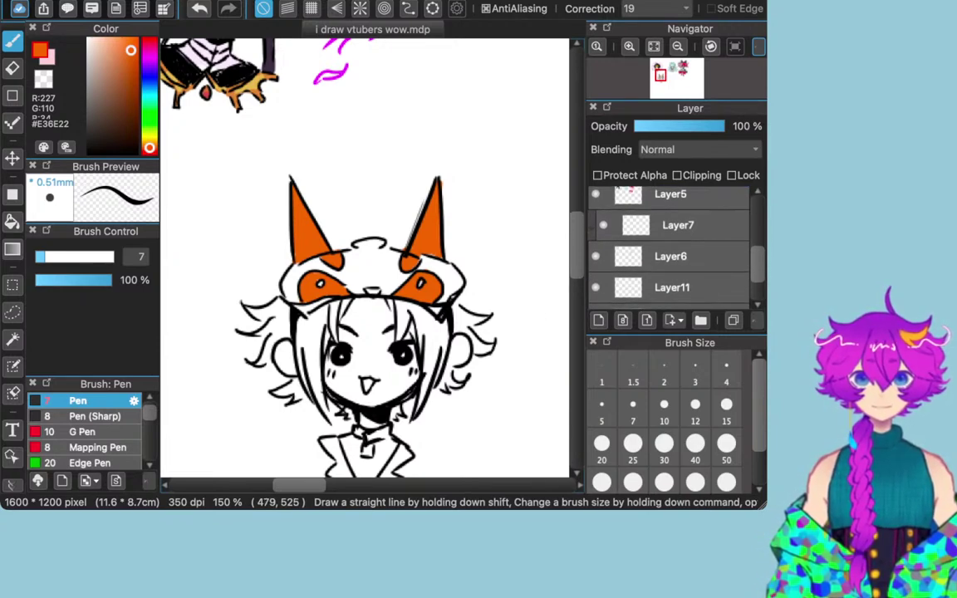
scroll(671, 241, "down", 1)
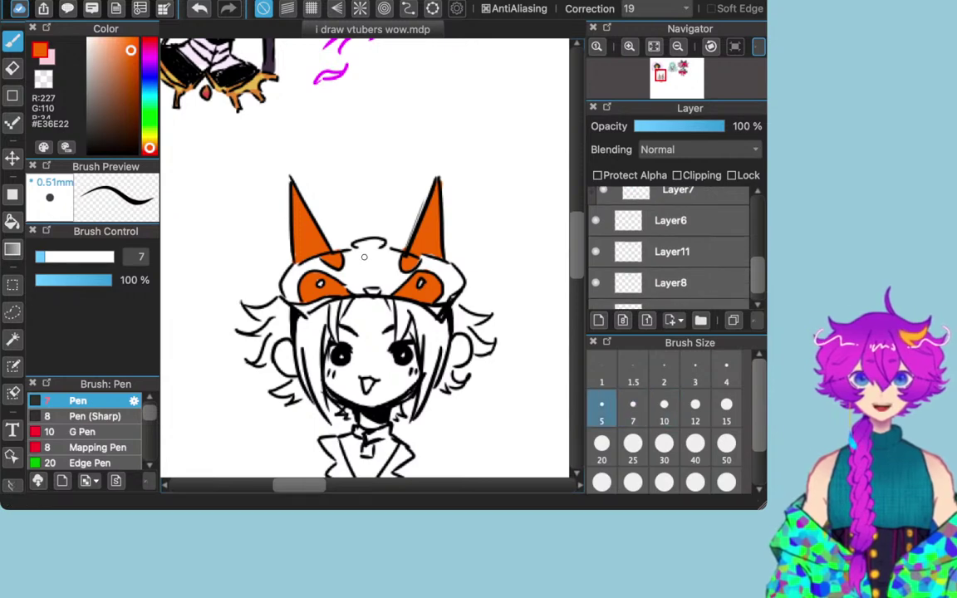
Step: Fill the upper part of one jacket lapel and the lower part of the opposite lapel with orange #E36E22
mouse_move(406, 447)
left_mouse_down()
mouse_move(391, 467)
mouse_move(404, 459)
left_mouse_up()
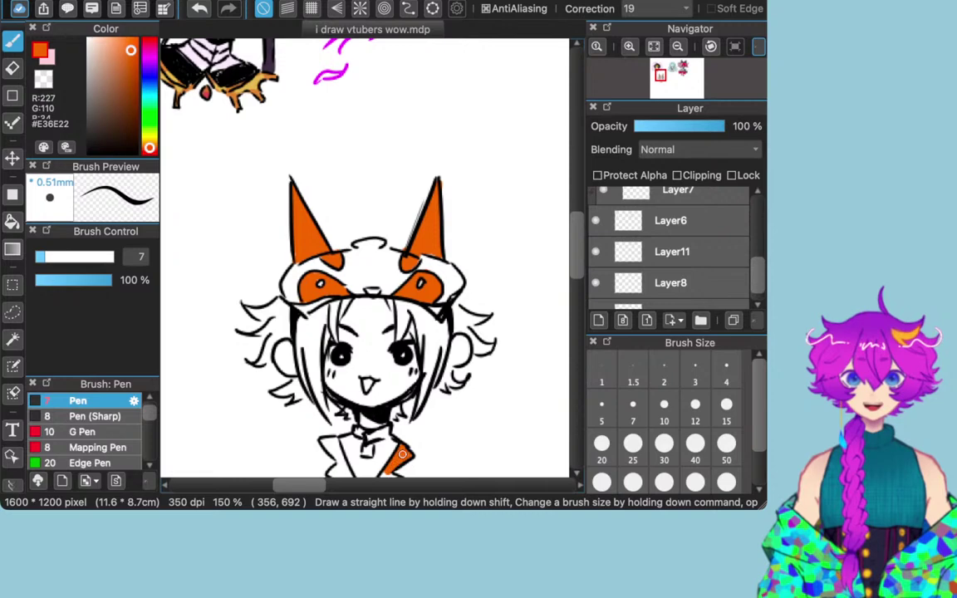
scroll(568, 266, "down", 5)
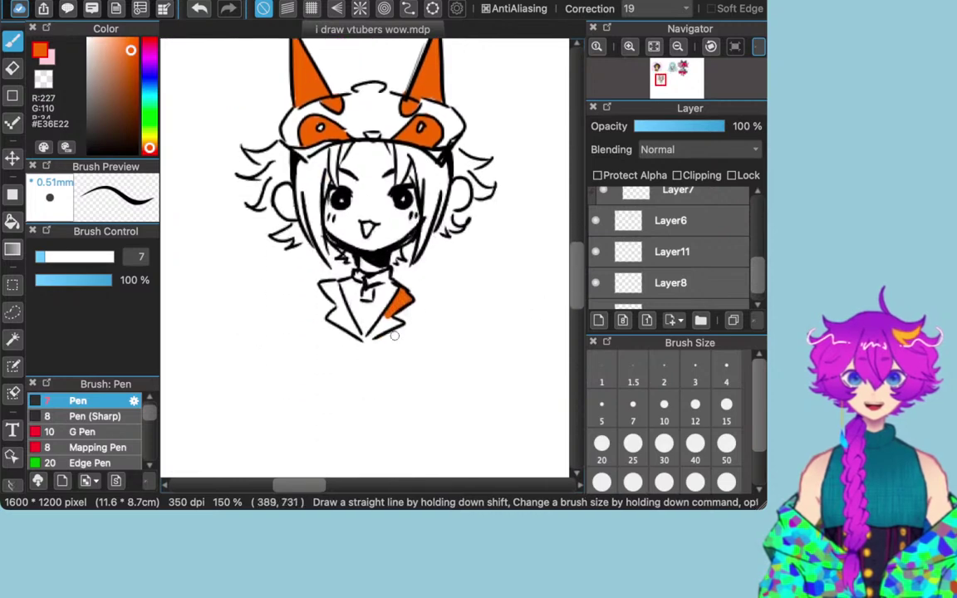
mouse_move(339, 305)
left_mouse_down()
mouse_move(356, 335)
mouse_move(342, 309)
mouse_move(360, 340)
mouse_move(337, 310)
left_mouse_up()
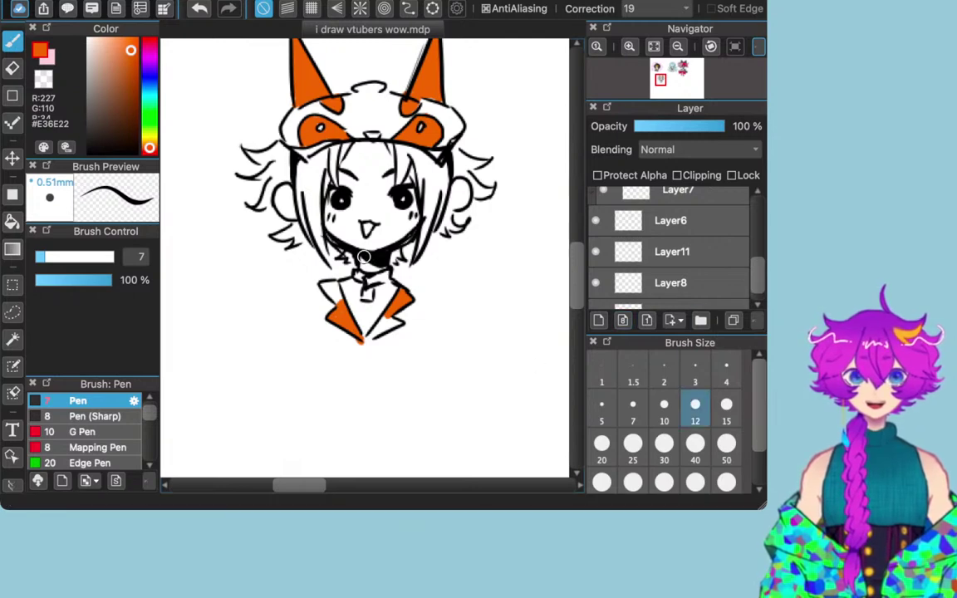
Step: Set the pen size to 10 and make Layer5 the active layer
left_click(695, 407)
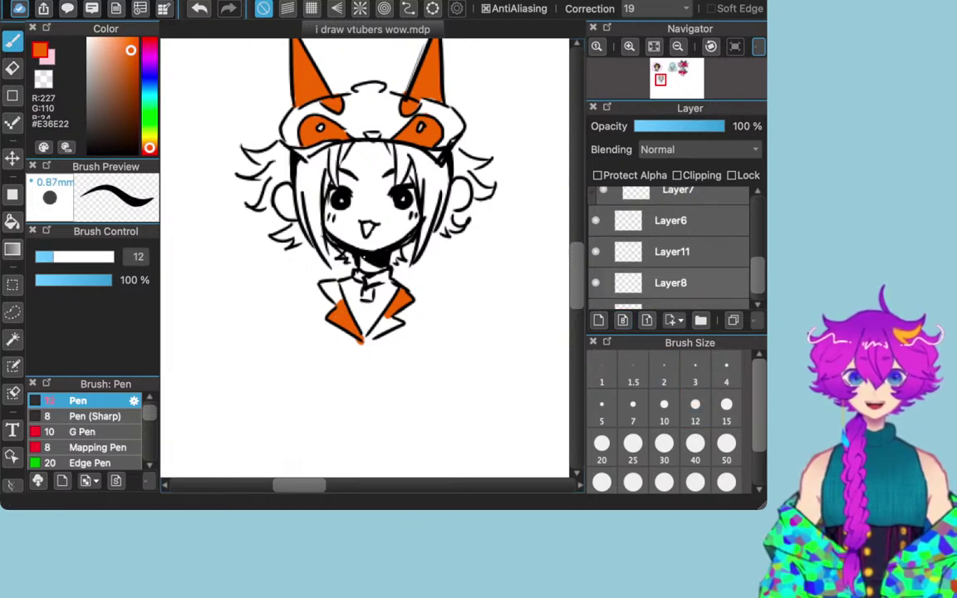
left_click(664, 406)
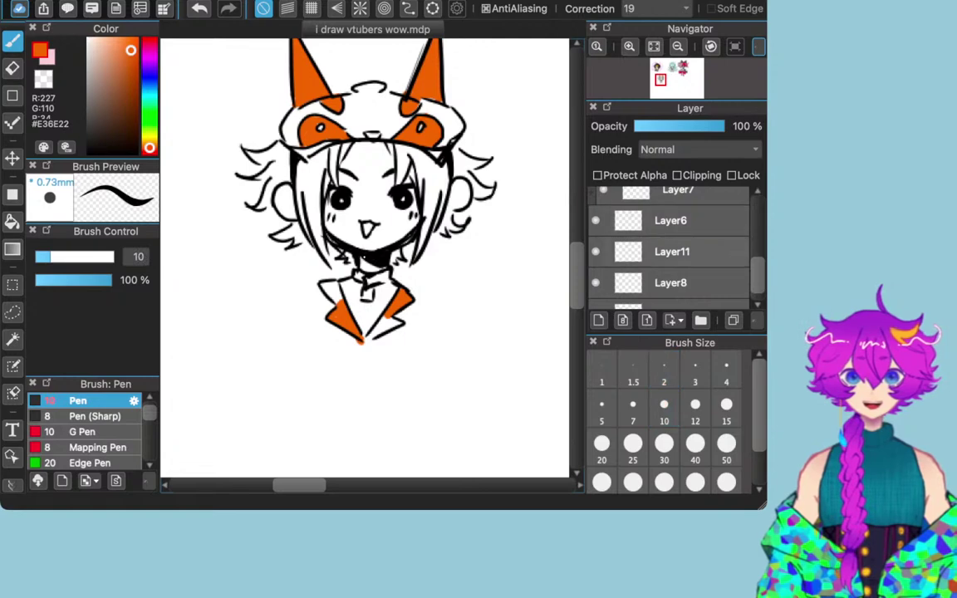
scroll(672, 249, "up", 1)
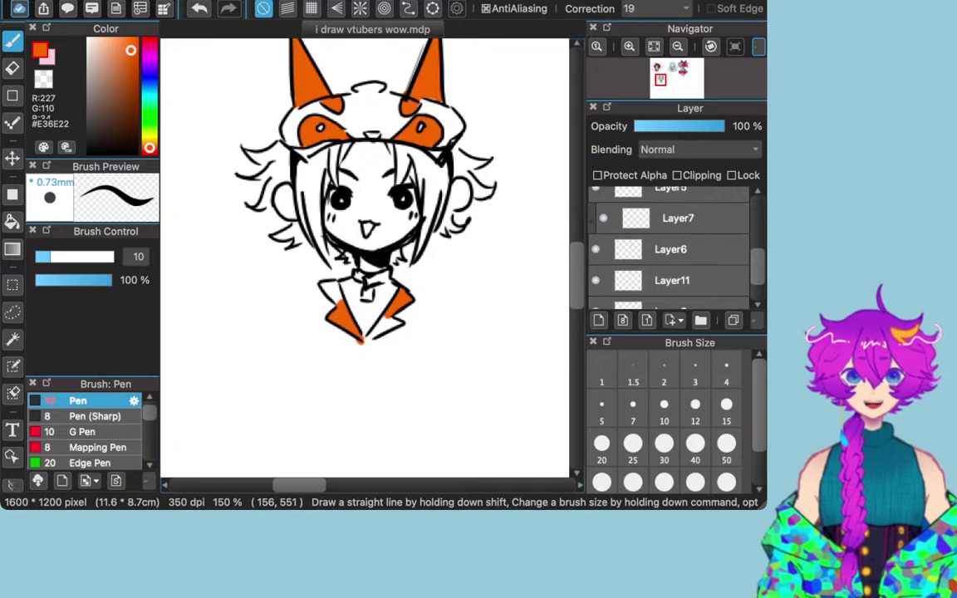
mouse_move(130, 50)
left_mouse_down()
mouse_move(125, 98)
mouse_move(109, 84)
mouse_move(125, 74)
left_mouse_up()
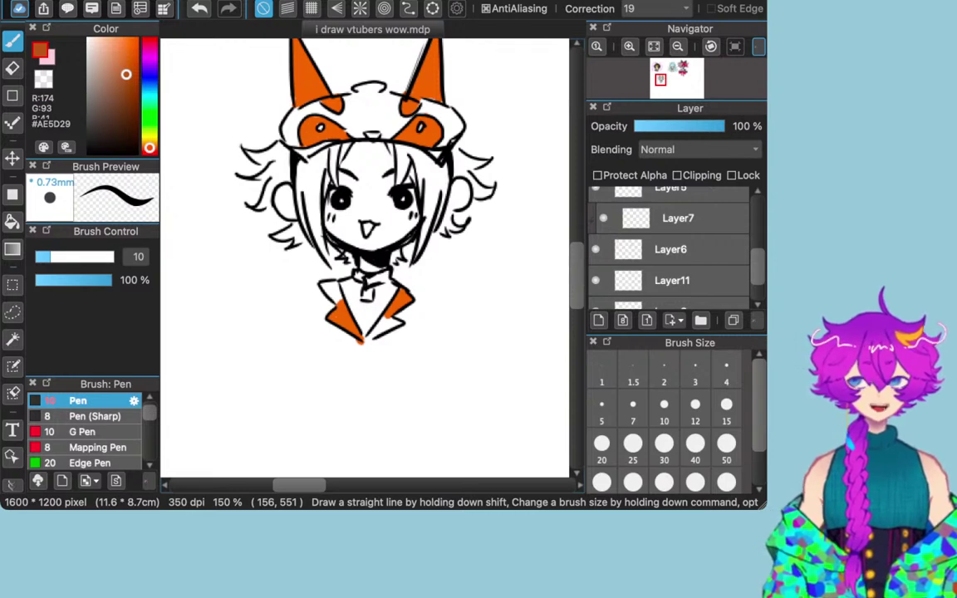
left_click_drag(575, 267, 576, 257)
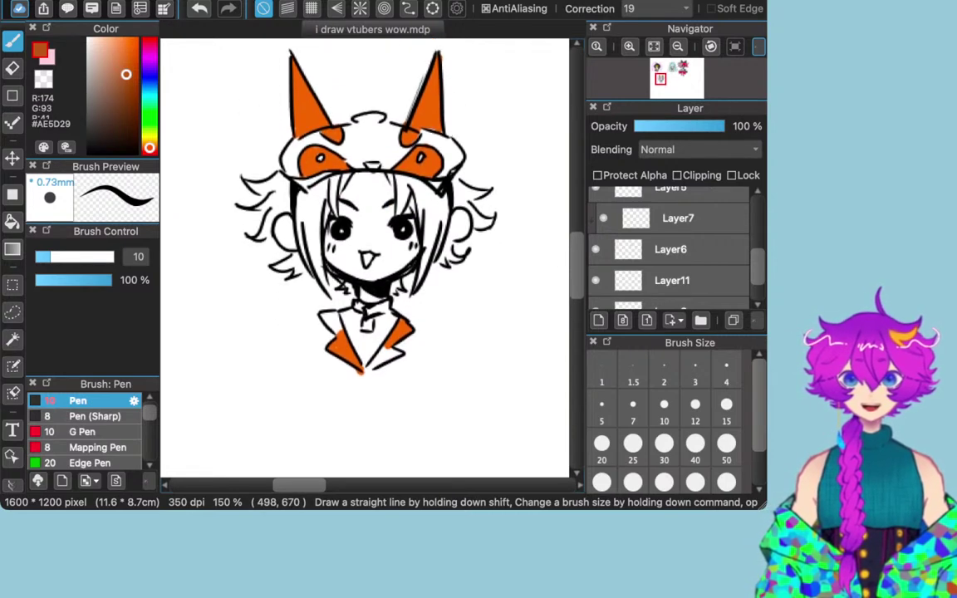
scroll(366, 257, "up", 15)
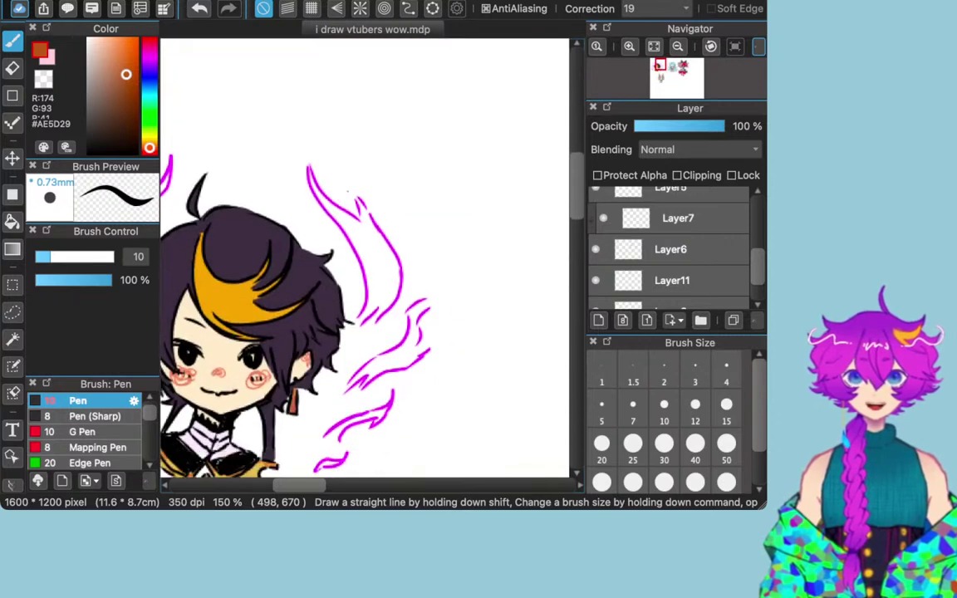
scroll(366, 258, "down", 15)
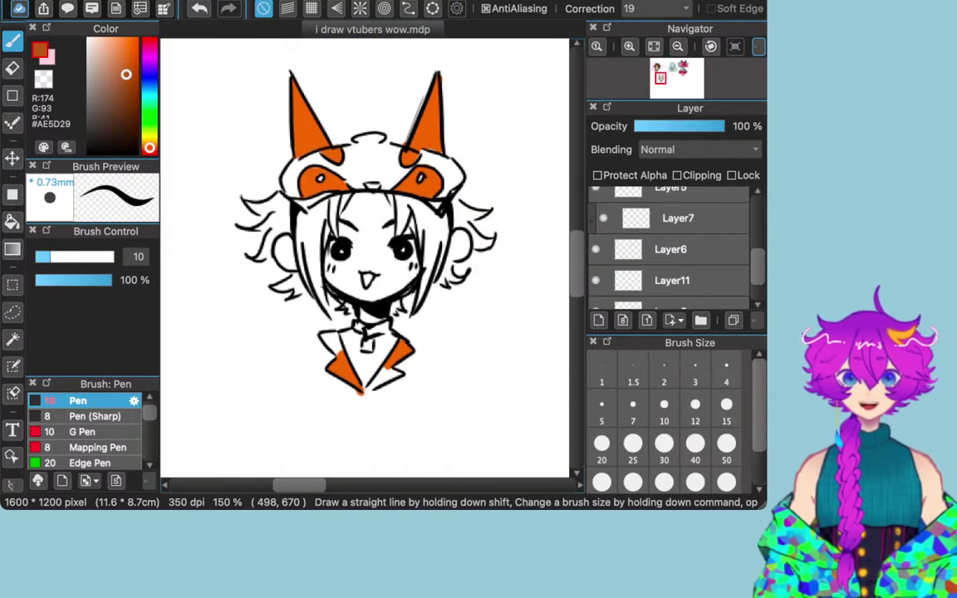
scroll(365, 258, "up", 2)
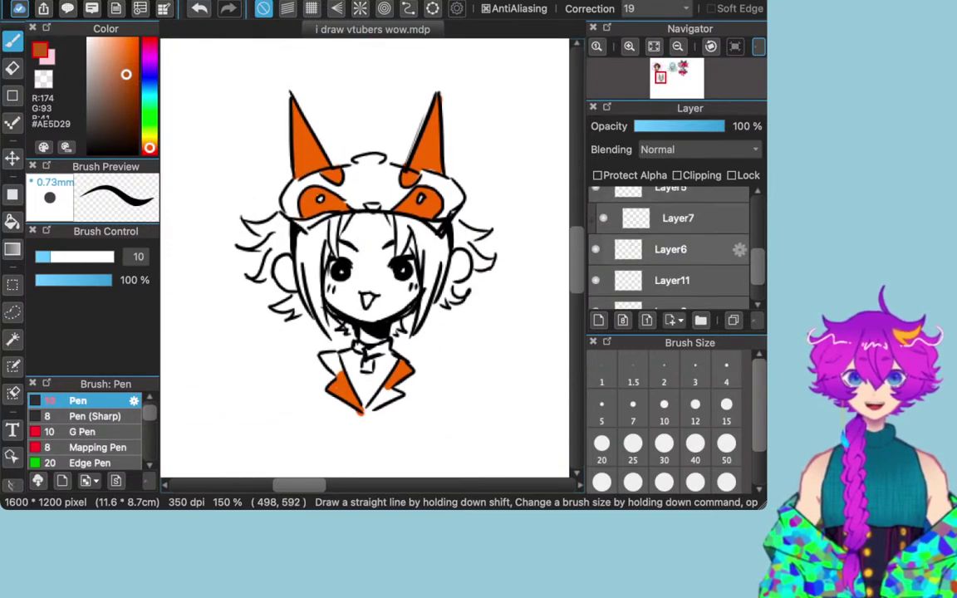
scroll(673, 241, "up", 3)
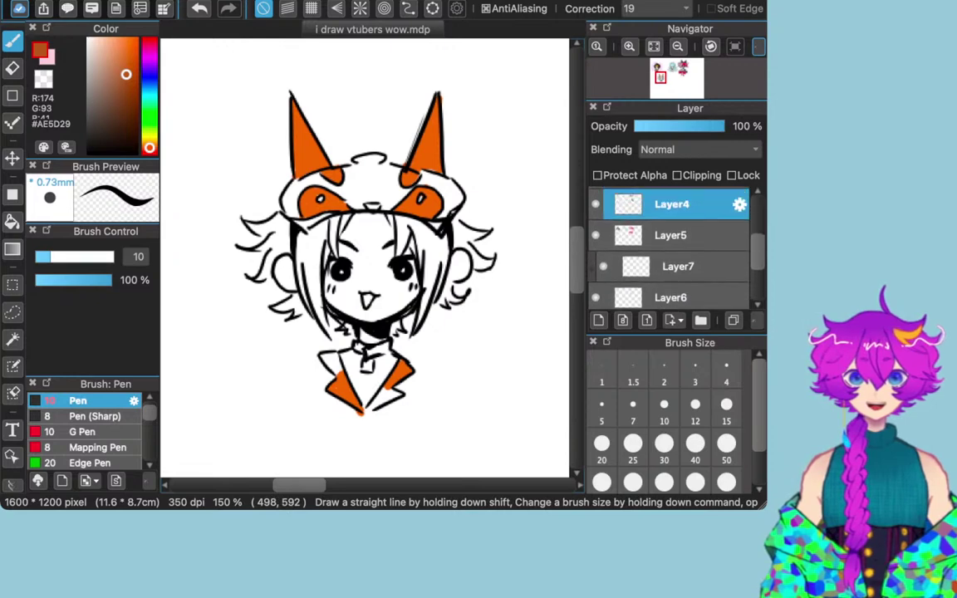
scroll(673, 249, "up", 1)
left_click(673, 258)
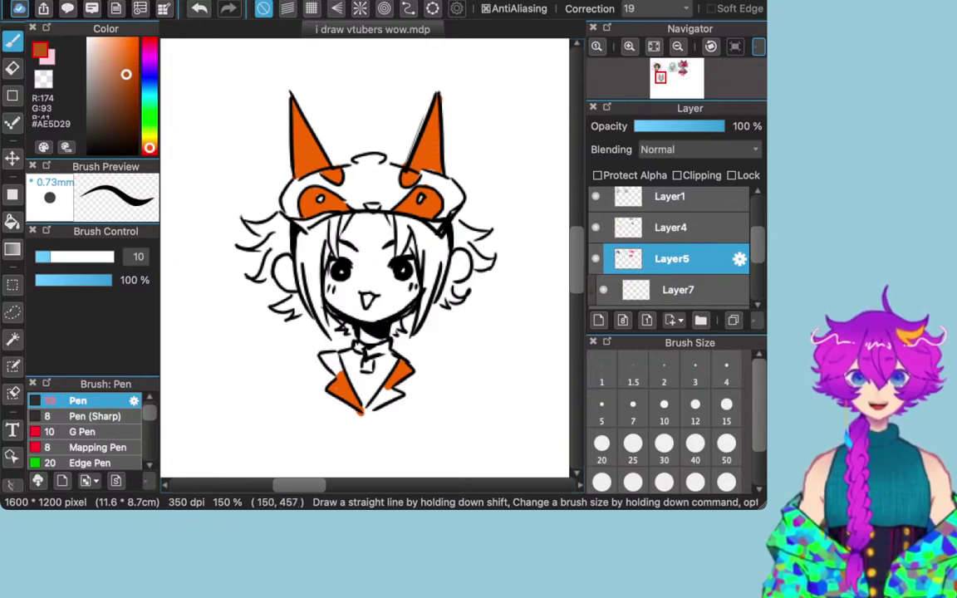
Step: Try beige tones, including #C4AB9B, on the long hair strand beside the horned-hat character's face
left_click_drag(125, 74, 95, 67)
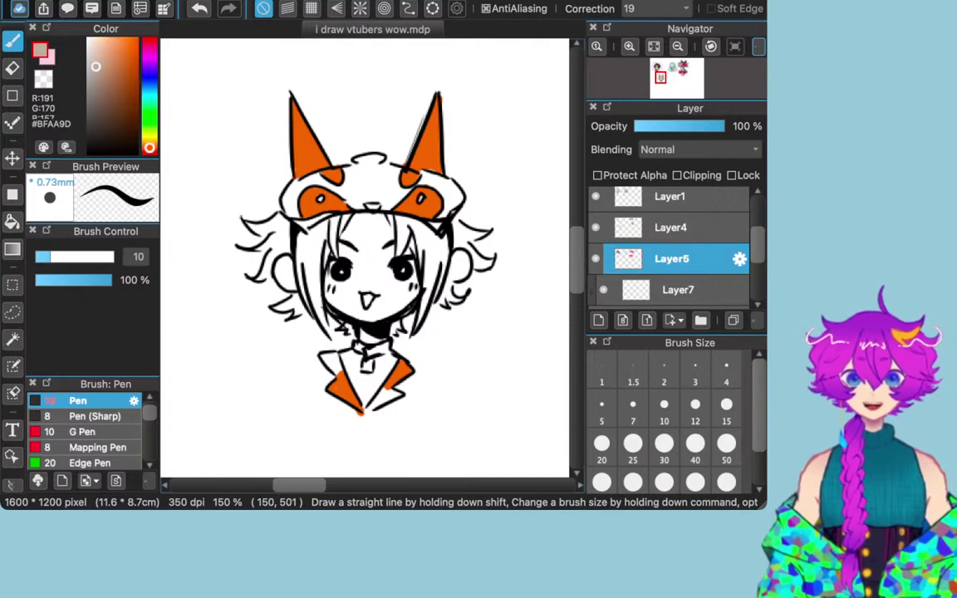
mouse_move(95, 66)
left_mouse_down()
mouse_move(87, 61)
mouse_move(98, 71)
left_mouse_up()
left_click_drag(300, 235, 307, 281)
mouse_move(93, 66)
left_mouse_down()
mouse_move(83, 62)
mouse_move(98, 64)
left_mouse_up()
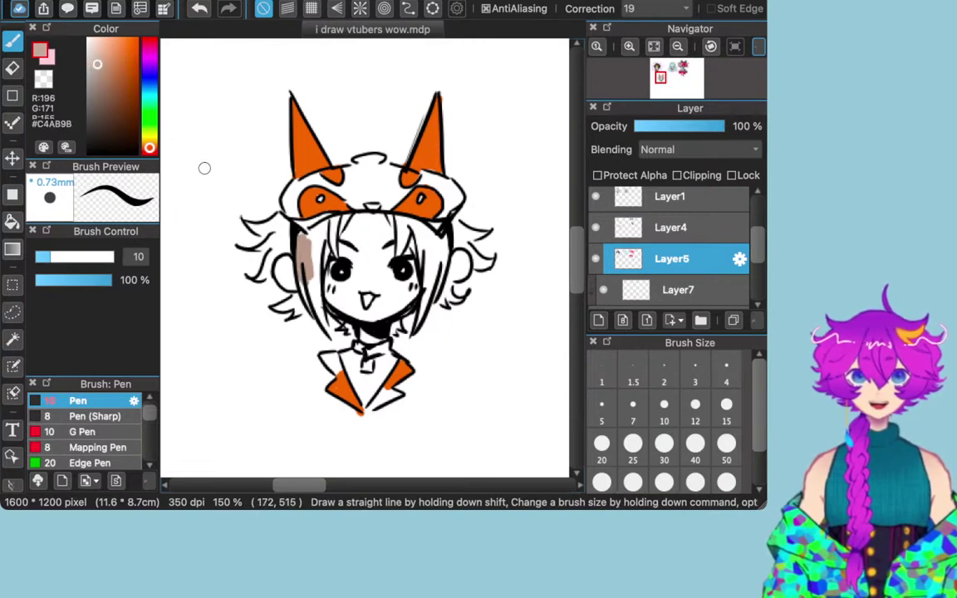
mouse_move(299, 251)
left_mouse_down()
mouse_move(306, 239)
mouse_move(309, 273)
mouse_move(312, 240)
mouse_move(320, 302)
left_mouse_up()
Step: Colour all of the horned-hat character's hair, including the bangs and side tufts, with warm grey #B5AEAA
left_click_drag(88, 55, 90, 70)
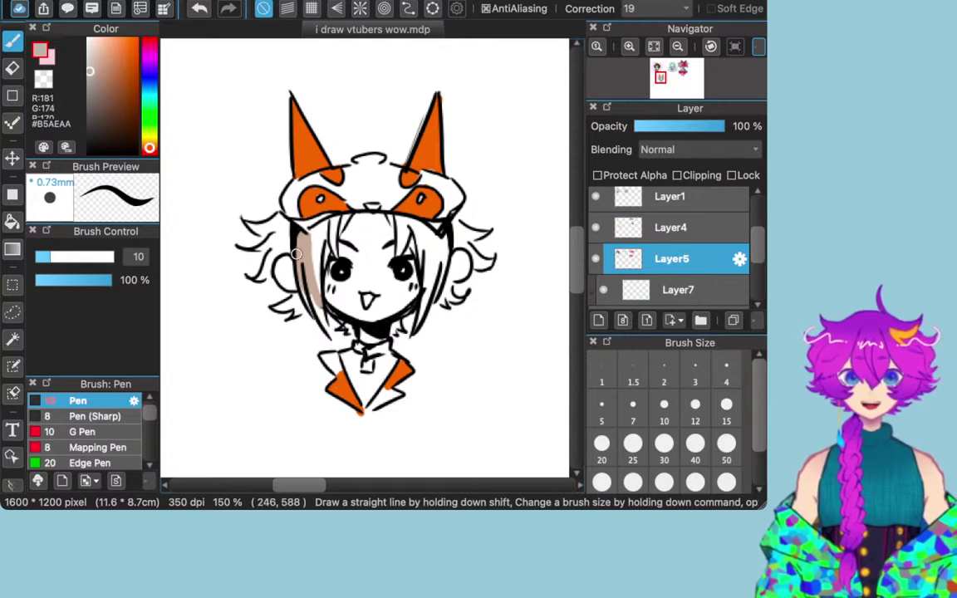
left_click_drag(300, 241, 317, 313)
mouse_move(312, 265)
left_mouse_down()
mouse_move(325, 326)
mouse_move(323, 317)
left_mouse_up()
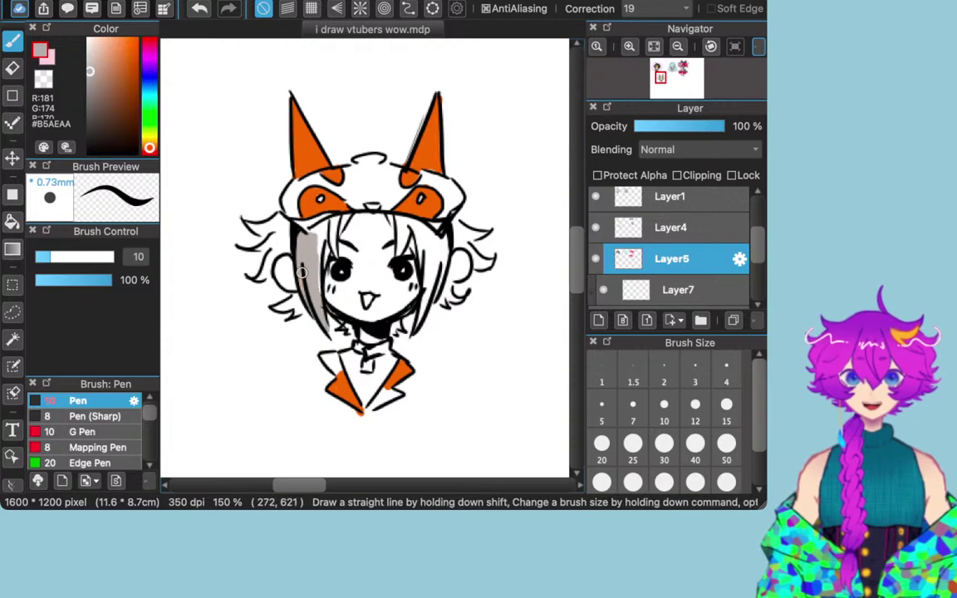
mouse_move(320, 255)
left_mouse_down()
mouse_move(327, 239)
mouse_move(314, 236)
mouse_move(331, 223)
left_mouse_up()
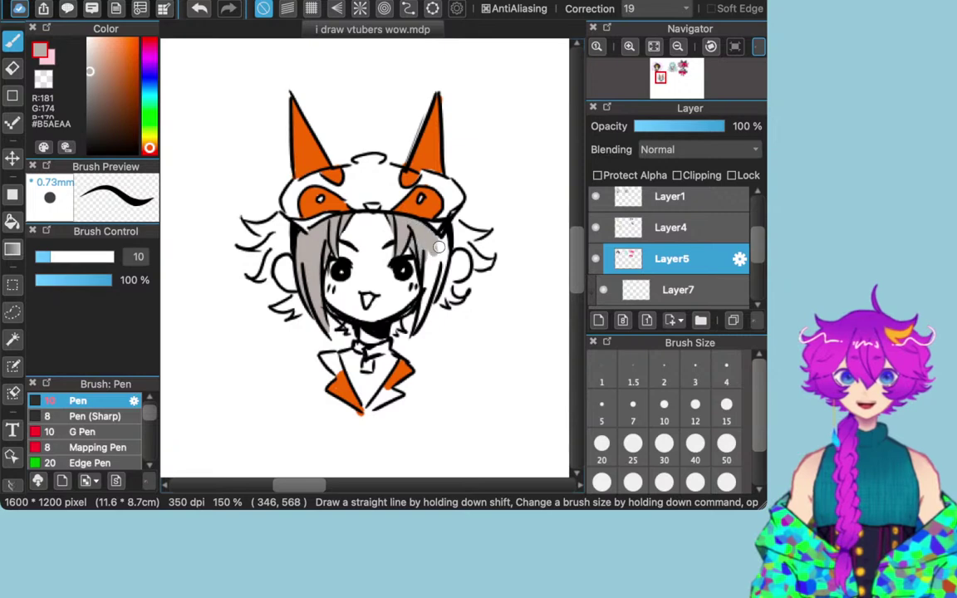
left_click_drag(444, 267, 426, 301)
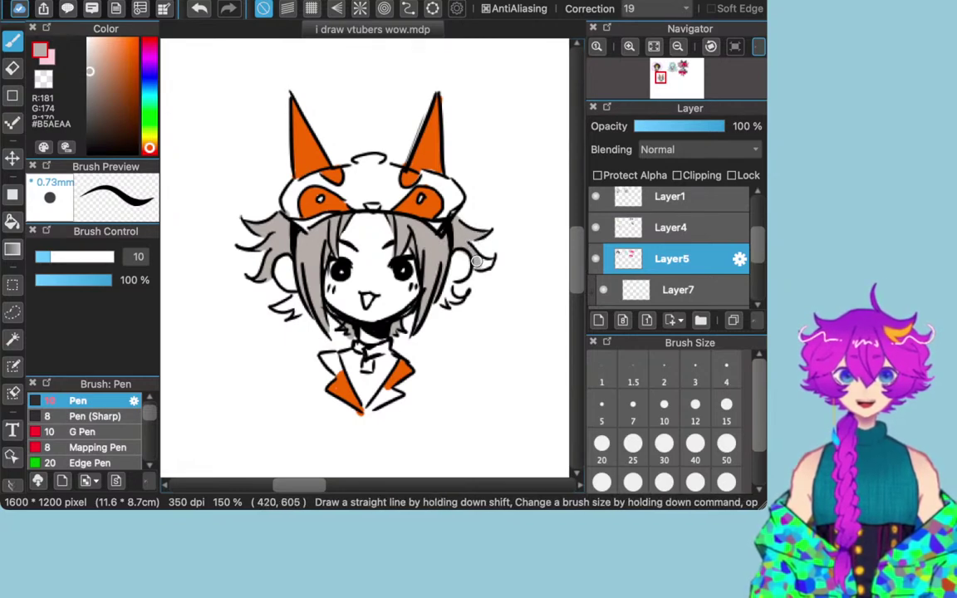
left_click_drag(491, 263, 484, 264)
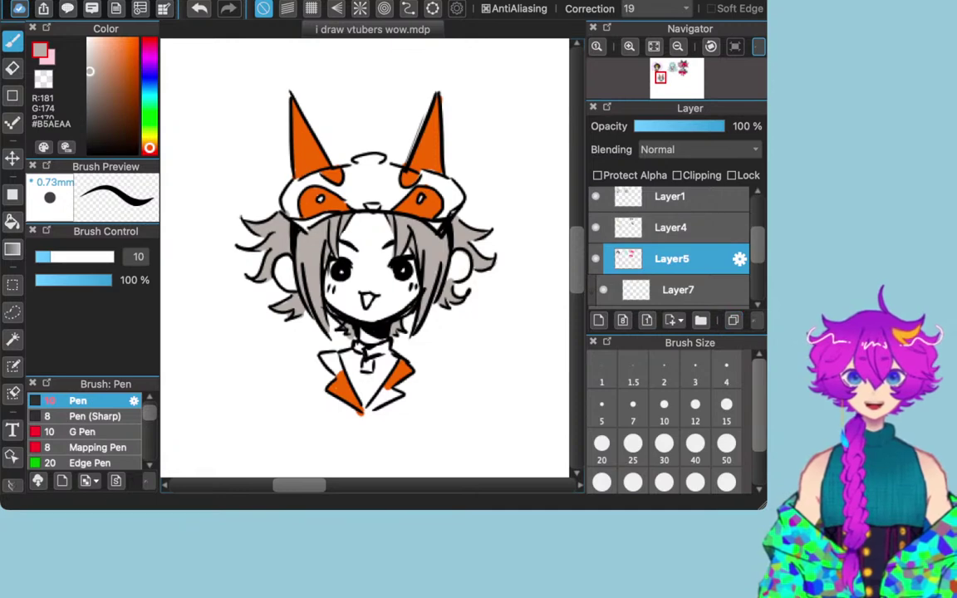
Step: Make Layer6 the active layer and set the pen size to 15 for colouring the skin
scroll(671, 259, "down", 1)
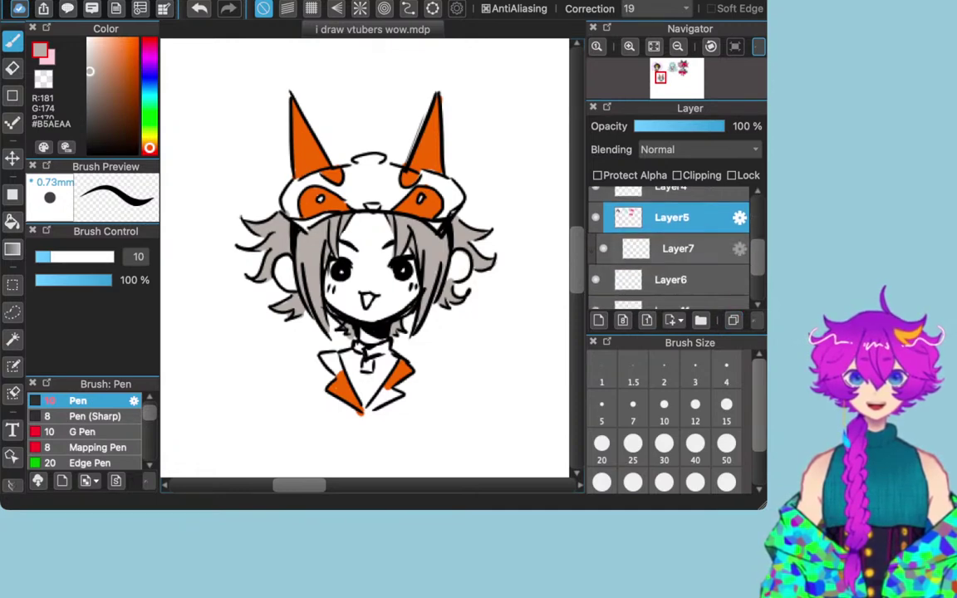
left_click(671, 280)
scroll(671, 249, "down", 1)
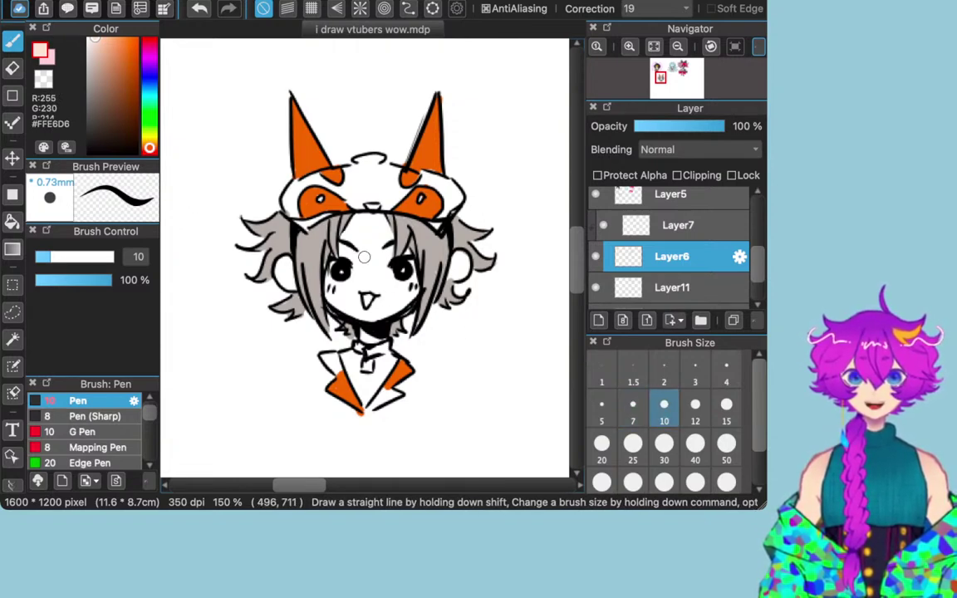
key("bracketright")
key("bracketleft")
key("bracketleft")
Step: Fill the character's face, ears and open neckline with pale skin tone #FFF1E9, raising the pen size to 20
mouse_move(364, 257)
left_mouse_down()
mouse_move(367, 249)
mouse_move(362, 278)
left_mouse_up()
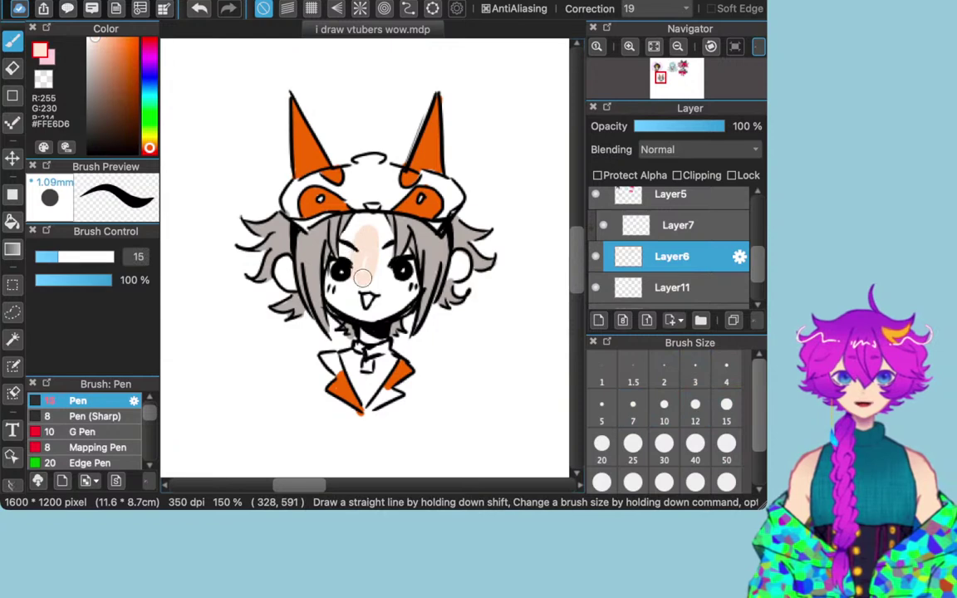
key("ctrl+z")
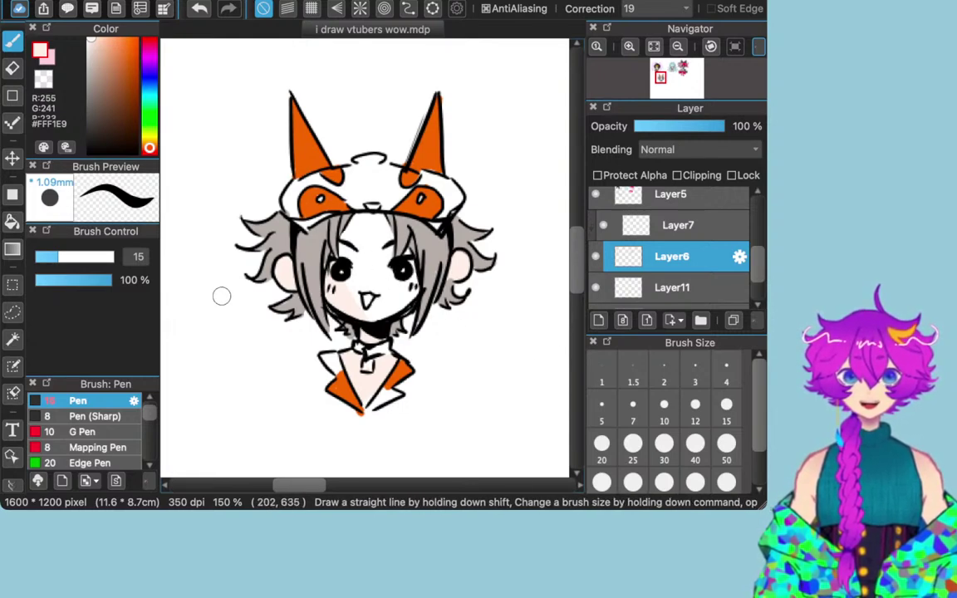
left_click_drag(58, 258, 68, 257)
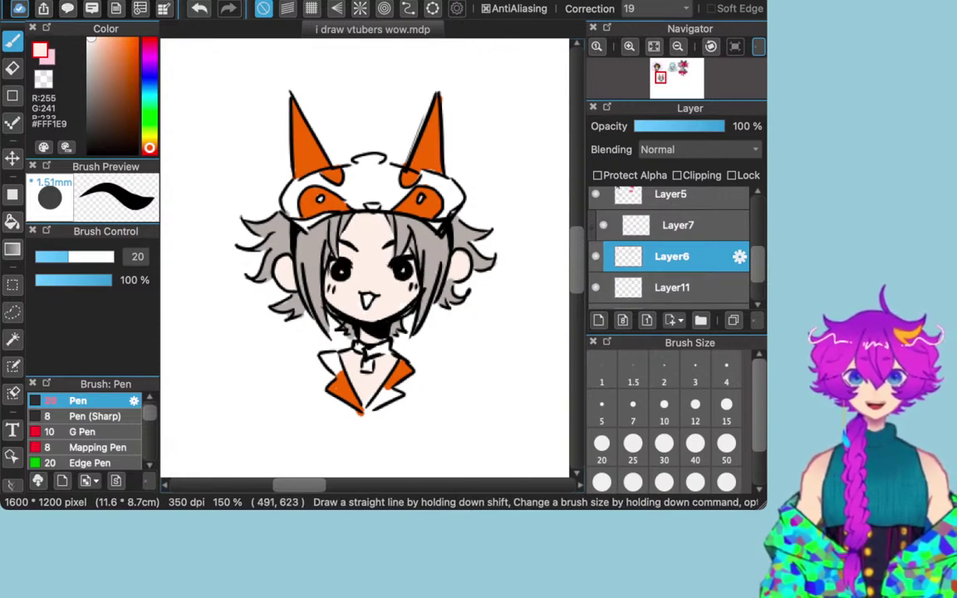
left_click(595, 257)
key("super+y")
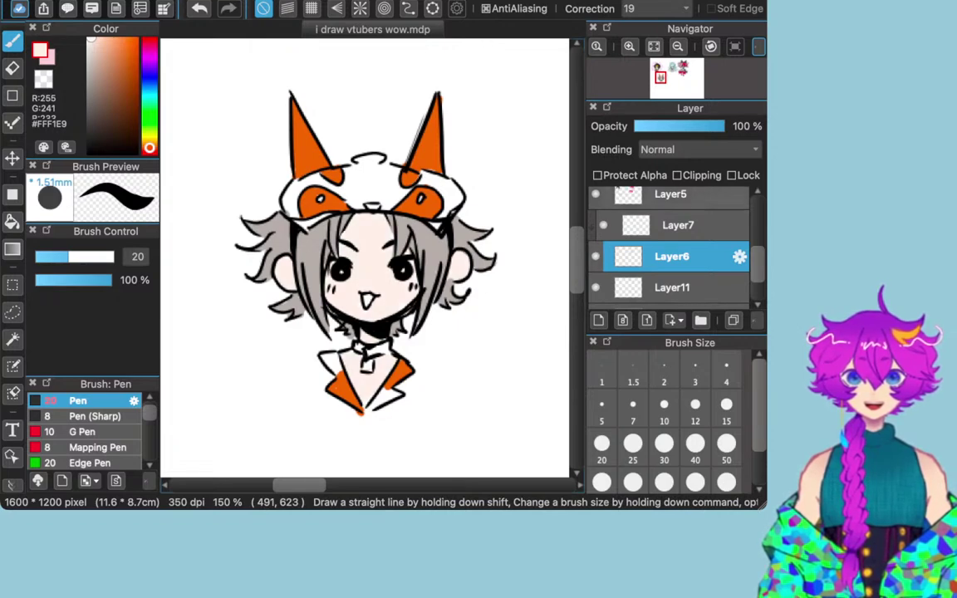
Step: Recolour the horned-hat character's skin on clipped Layer7 with cream tone #FFF5E9 at pen size 40
left_click(670, 226)
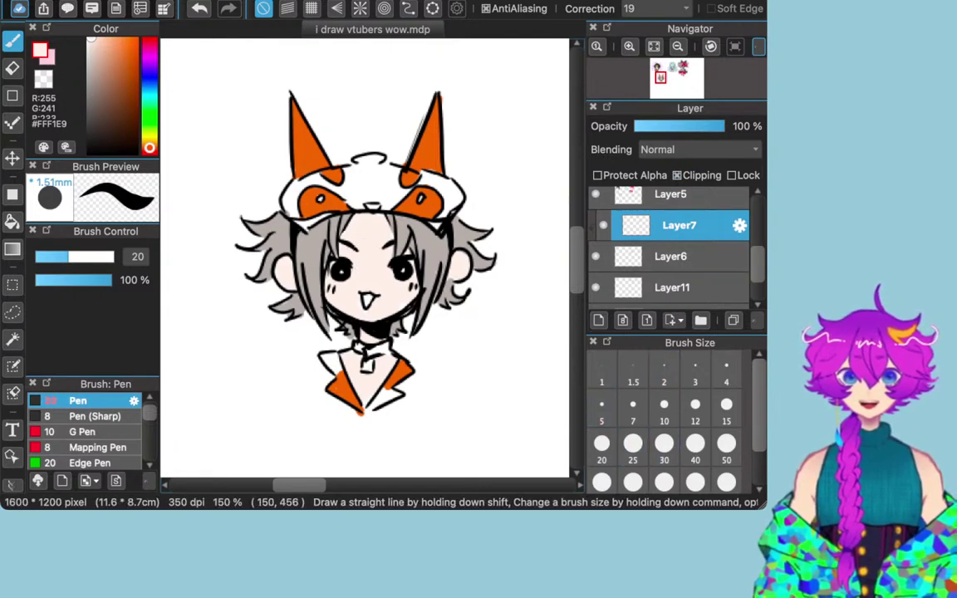
mouse_move(98, 48)
left_mouse_down()
mouse_move(109, 56)
mouse_move(87, 37)
left_mouse_up()
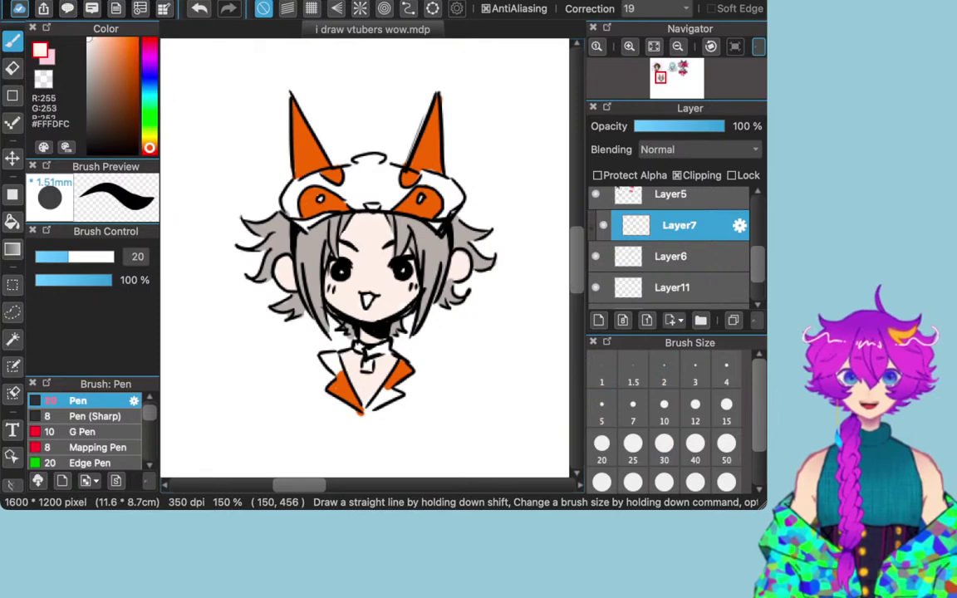
left_click_drag(150, 148, 150, 142)
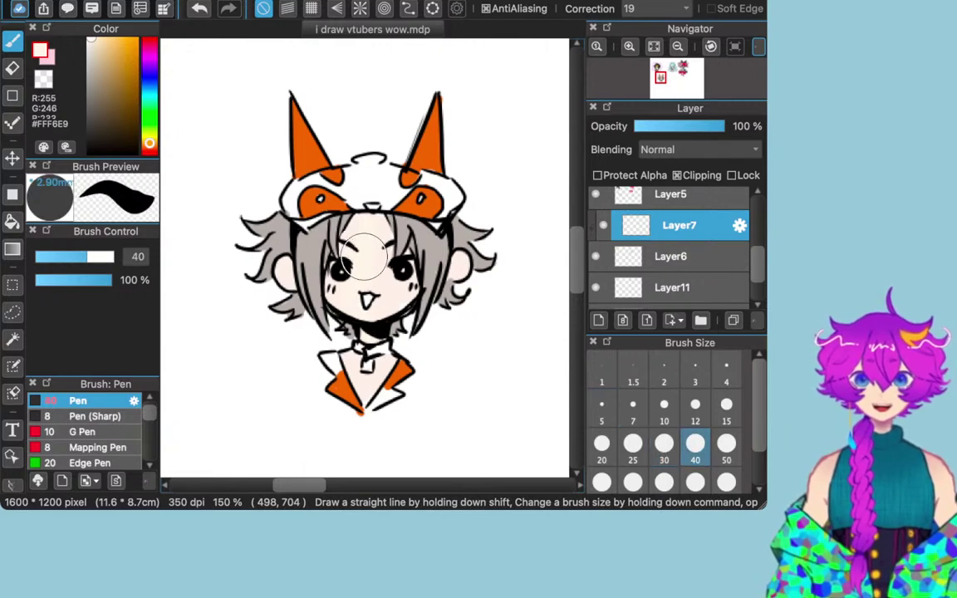
left_click(99, 44)
left_click_drag(99, 44, 98, 37)
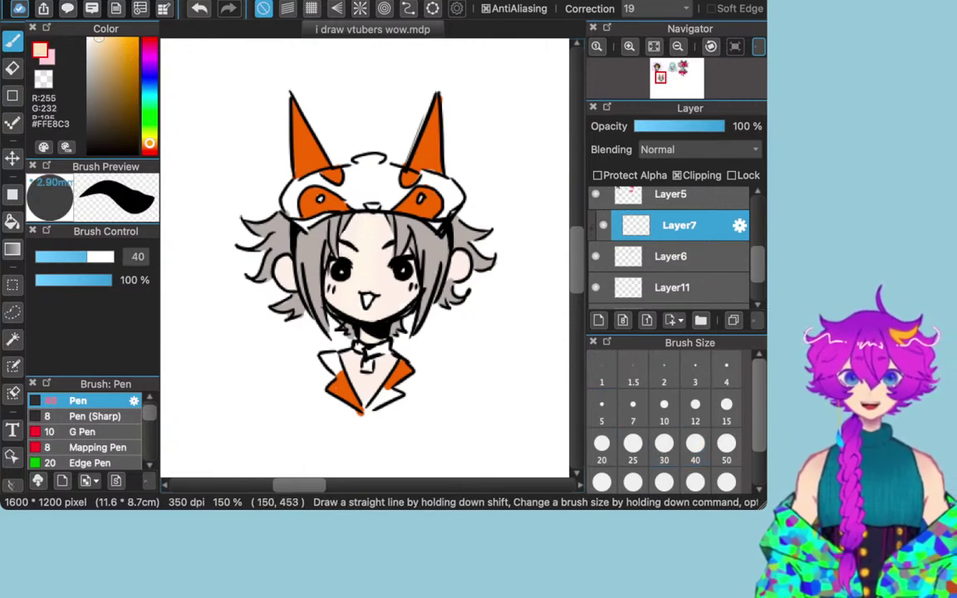
left_click_drag(149, 143, 149, 144)
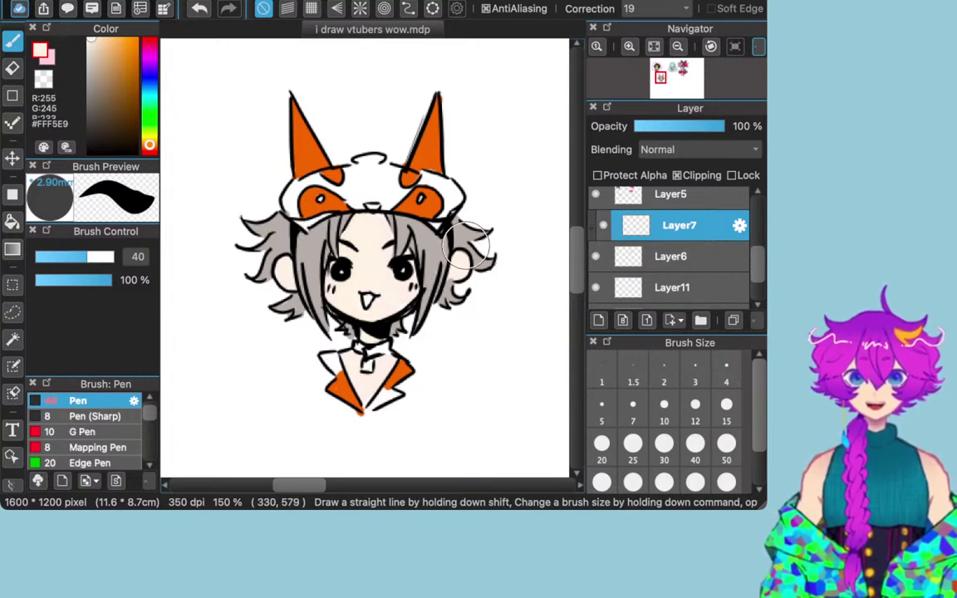
left_click_drag(307, 270, 278, 228)
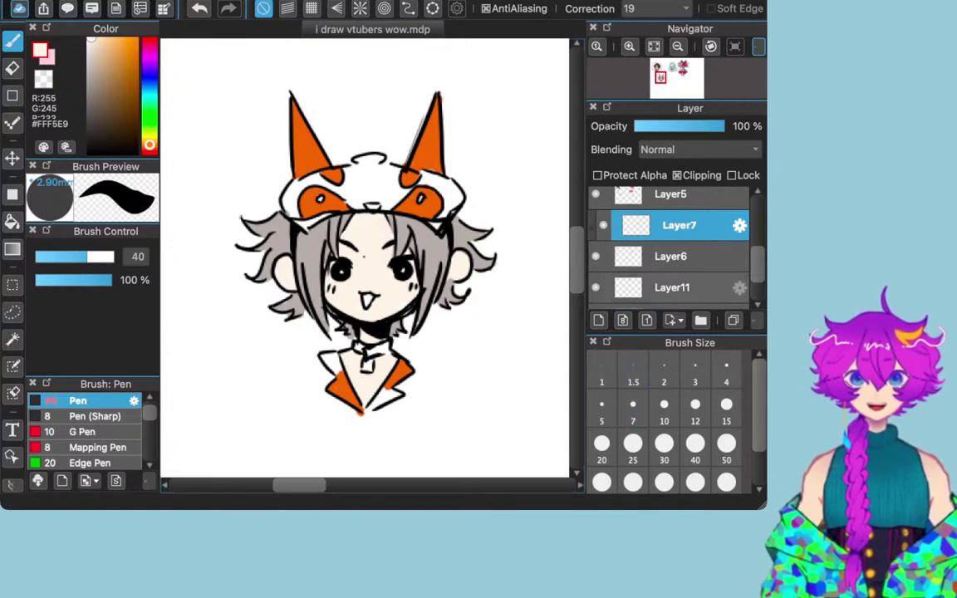
Step: Reduce the pen size to 7 for drawing small details on the face
left_click(695, 405)
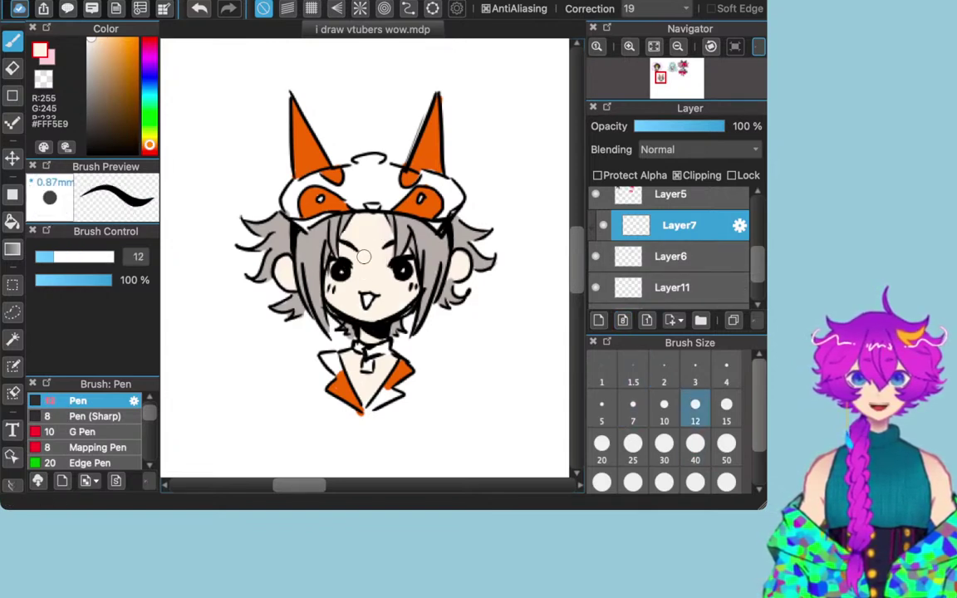
left_click(664, 404)
key("[")
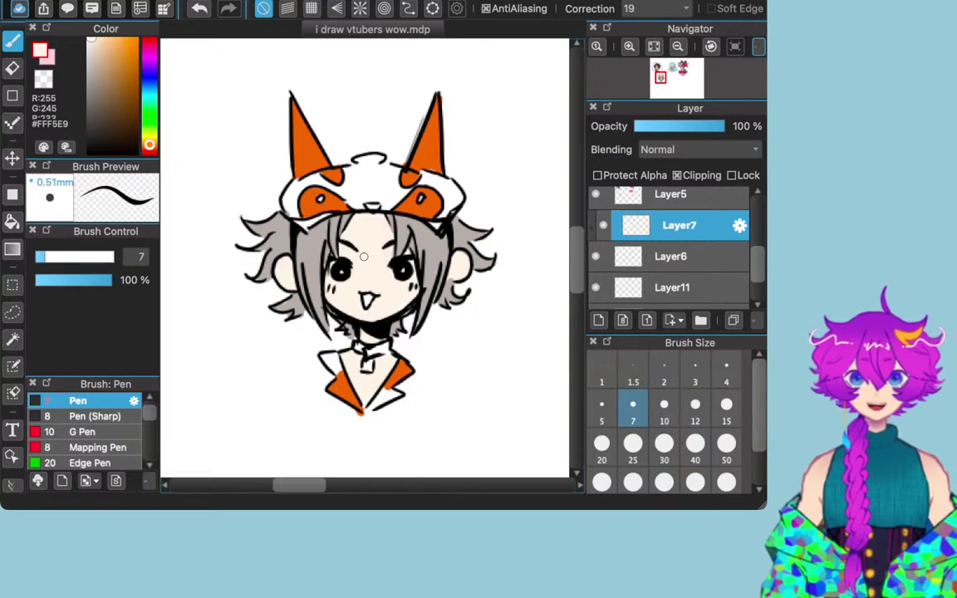
key("]")
key("]")
key("]")
key("]")
key("]")
key("]")
key("[")
key("[")
key("[")
key("[")
key("[")
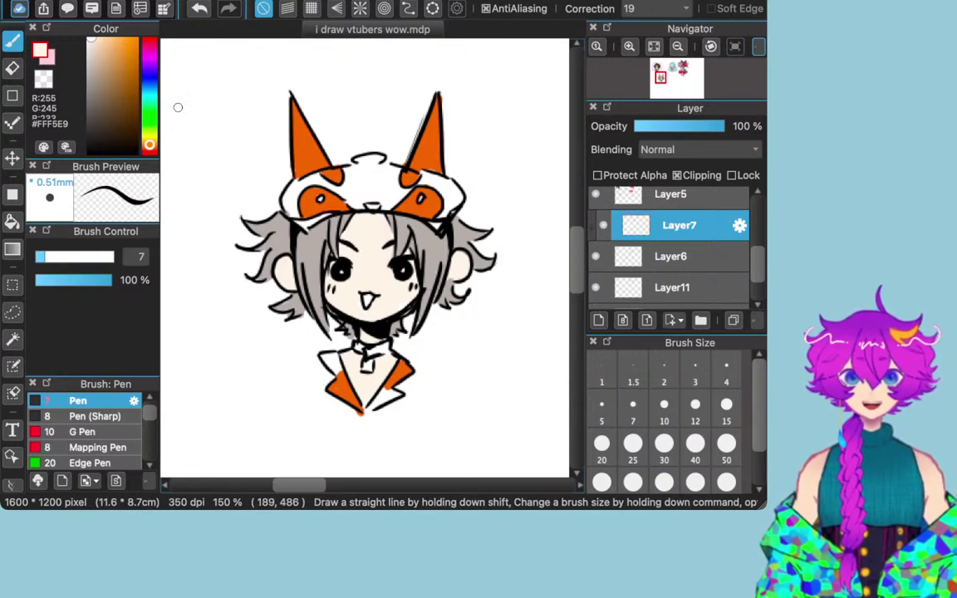
Step: Try an orange #FFA076 blush around the small marks under one of the character's eyes and undo it
mouse_move(150, 144)
left_mouse_down()
mouse_move(149, 124)
mouse_move(149, 147)
left_mouse_up()
left_click_drag(93, 39, 115, 38)
left_click_drag(149, 147, 150, 149)
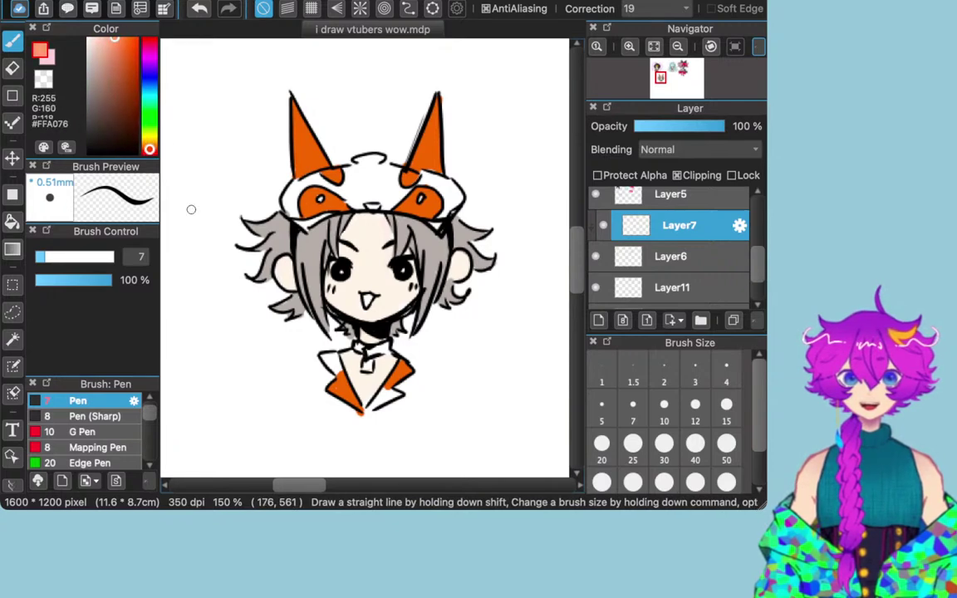
scroll(424, 278, "up", 5)
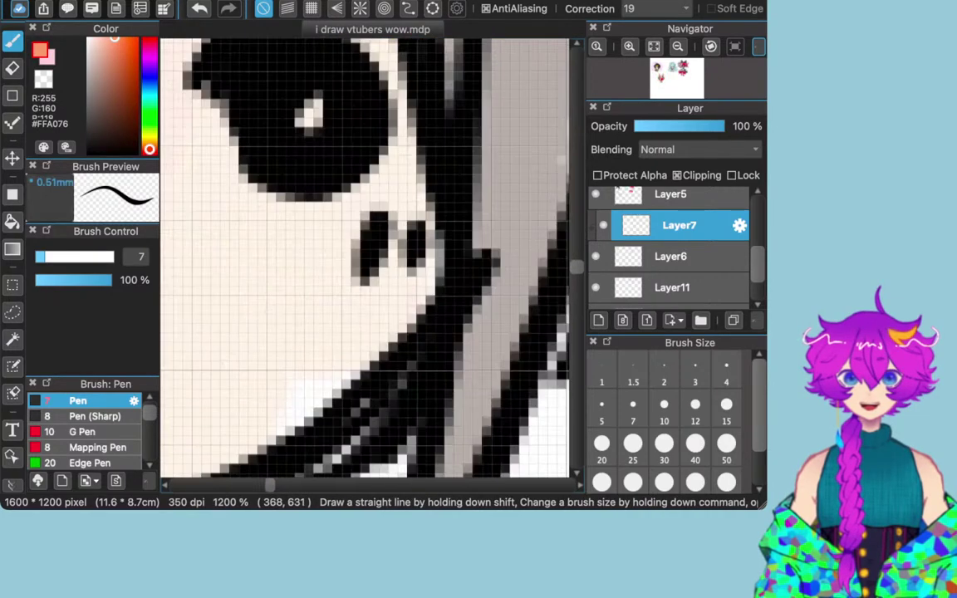
left_click(726, 372)
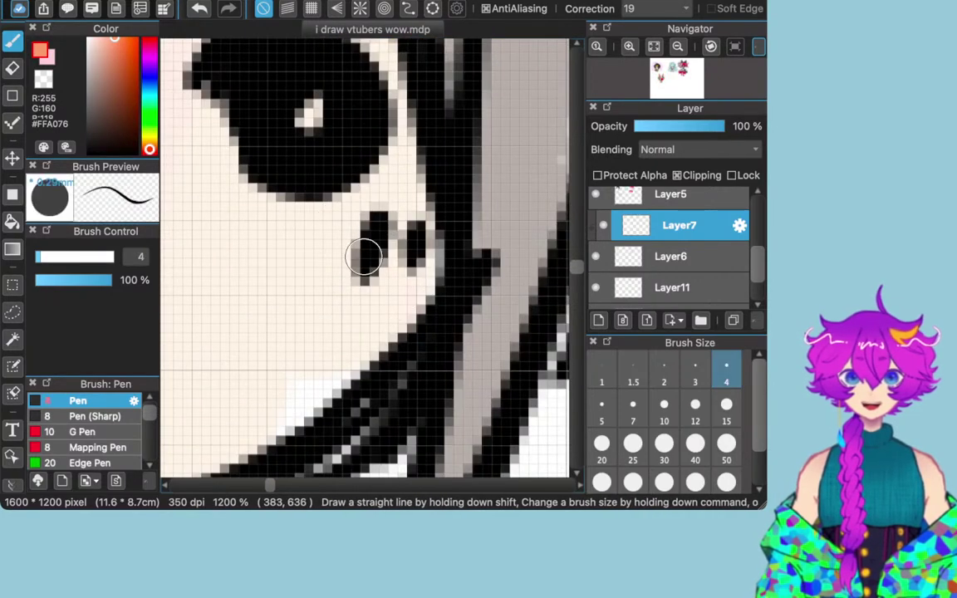
mouse_move(363, 257)
left_mouse_down()
mouse_move(374, 192)
mouse_move(363, 256)
left_mouse_up()
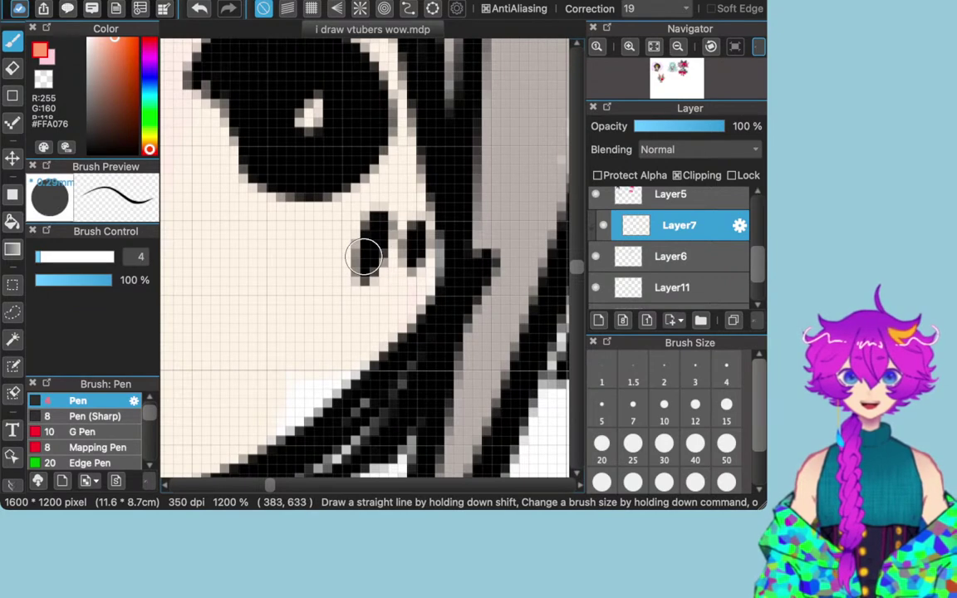
mouse_move(395, 186)
left_mouse_down()
mouse_move(353, 172)
mouse_move(344, 244)
left_mouse_up()
mouse_move(278, 195)
left_mouse_down()
mouse_move(251, 285)
mouse_move(375, 342)
mouse_move(406, 331)
mouse_move(434, 287)
mouse_move(433, 218)
mouse_move(342, 178)
mouse_move(286, 249)
mouse_move(281, 313)
mouse_move(363, 344)
mouse_move(471, 260)
mouse_move(418, 165)
mouse_move(330, 228)
mouse_move(365, 285)
mouse_move(453, 273)
left_mouse_up()
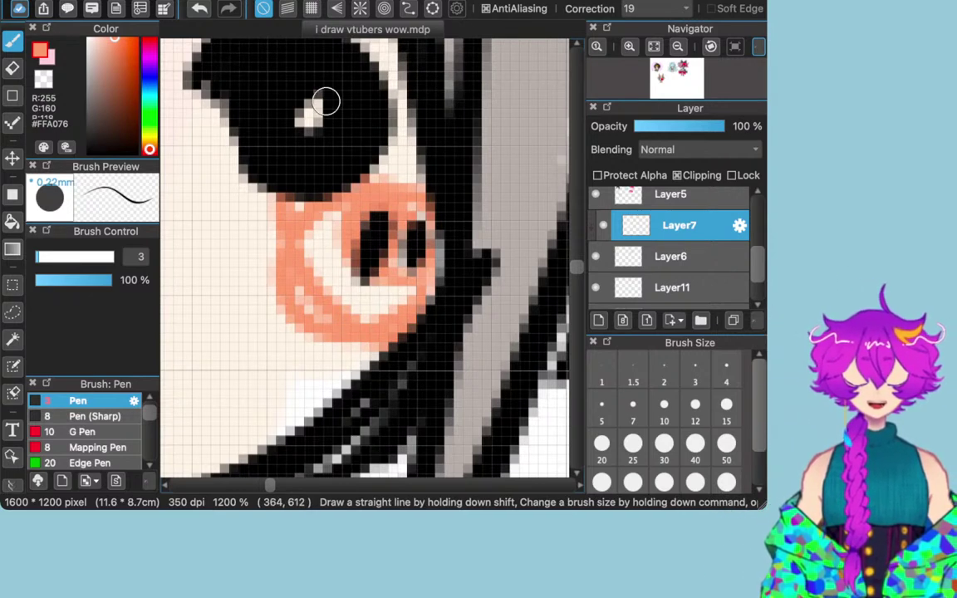
key("super+z")
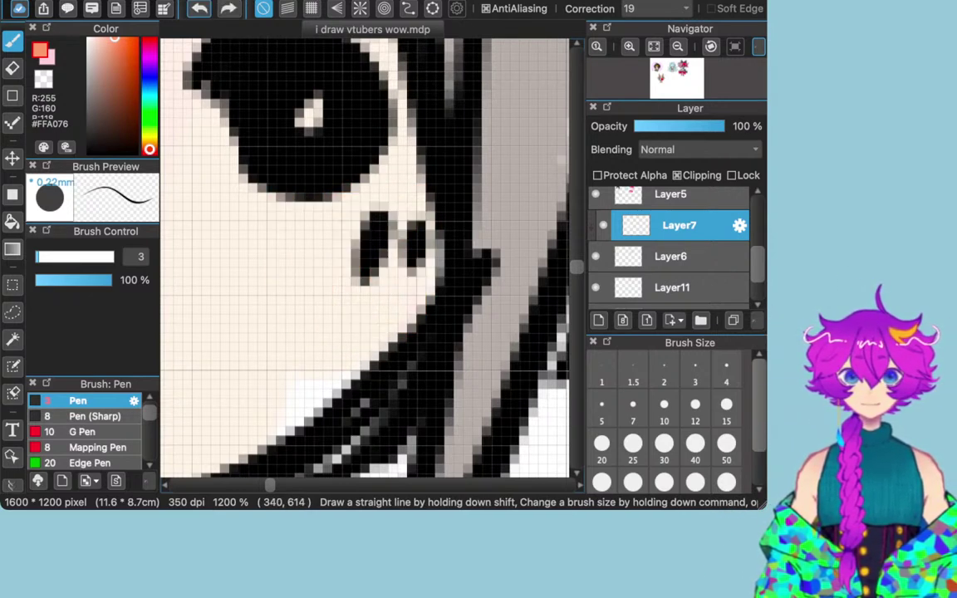
Step: Choose the coral red #EB7D69 as the drawing colour for the blush
left_click_drag(113, 44, 124, 54)
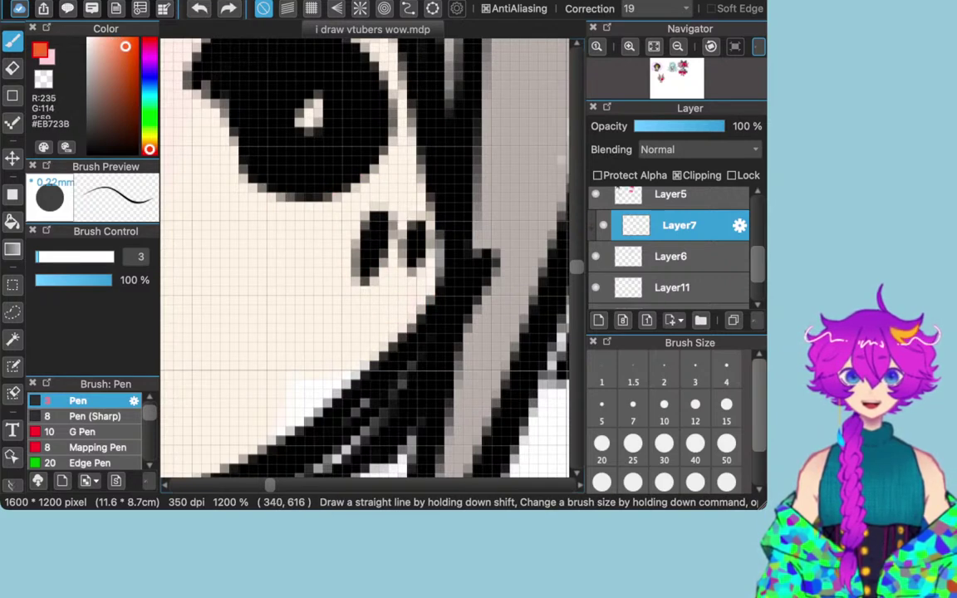
left_click(149, 151)
mouse_move(125, 46)
left_mouse_down()
mouse_move(104, 40)
mouse_move(115, 46)
left_mouse_up()
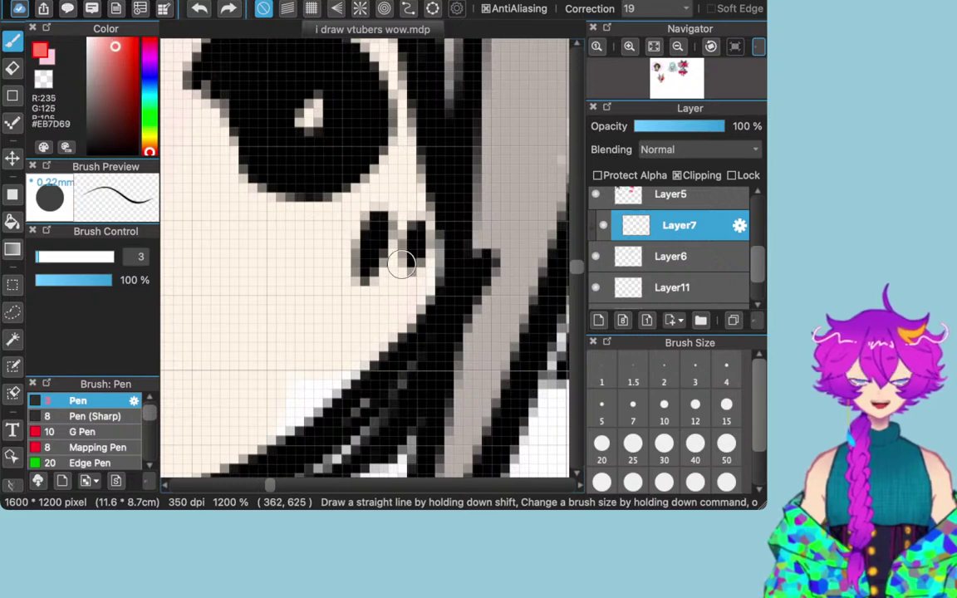
Step: Try a swirled coral blush around the cheek marks at pen size 4 and undo its strokes
left_click(635, 408)
left_click(726, 370)
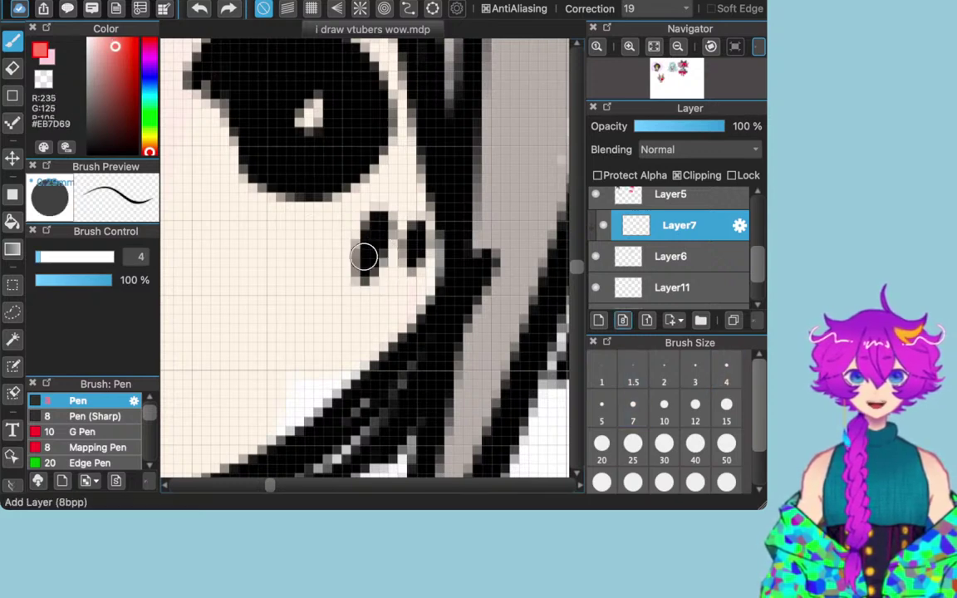
left_click_drag(402, 182, 353, 206)
mouse_move(325, 320)
left_mouse_down()
mouse_move(473, 284)
mouse_move(494, 199)
mouse_move(336, 108)
mouse_move(233, 189)
mouse_move(315, 338)
mouse_move(465, 324)
mouse_move(499, 254)
mouse_move(279, 300)
mouse_move(353, 376)
mouse_move(427, 337)
left_mouse_up()
mouse_move(333, 292)
left_mouse_down()
mouse_move(359, 184)
mouse_move(312, 221)
mouse_move(311, 269)
mouse_move(351, 342)
mouse_move(368, 353)
mouse_move(398, 337)
left_mouse_up()
scroll(399, 337, "down", 6)
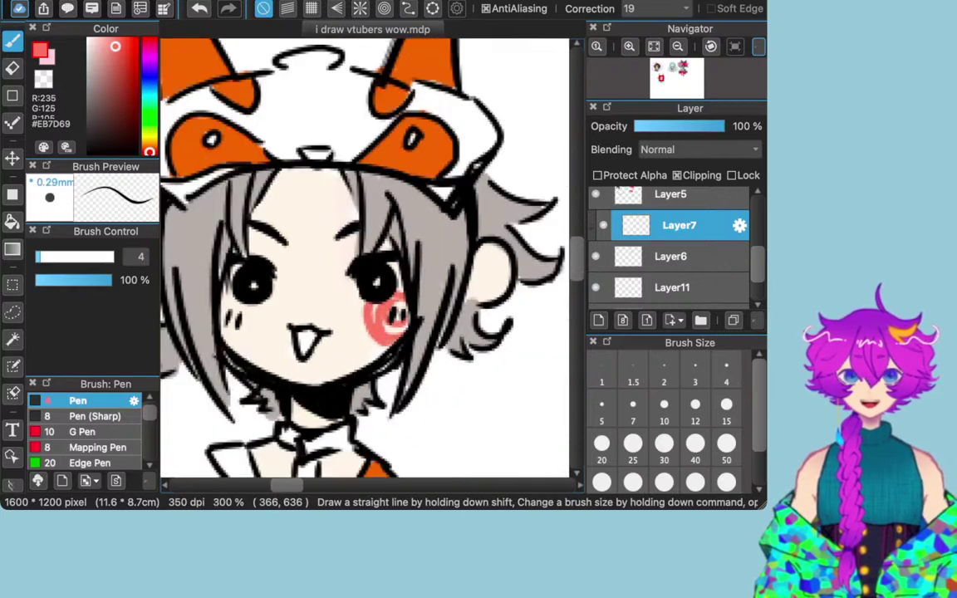
key("super+z")
key("super+z")
key("super+z")
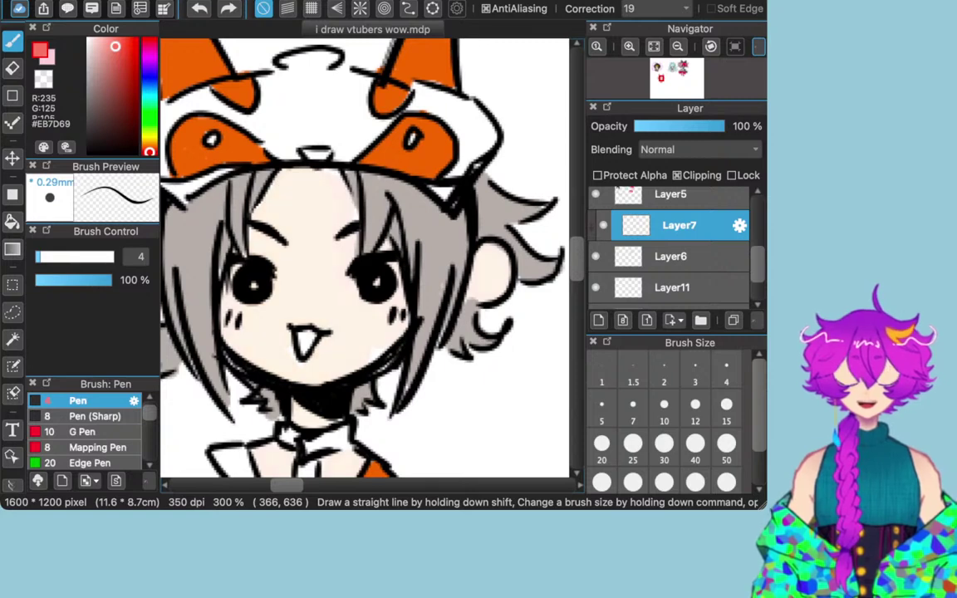
Step: Draw swirled coral #EB7D69 blush on both cheeks, the nose and both ears at pen size 2
mouse_move(363, 257)
left_mouse_down()
mouse_move(596, 257)
mouse_move(361, 257)
left_mouse_up()
left_click_drag(405, 307, 388, 301)
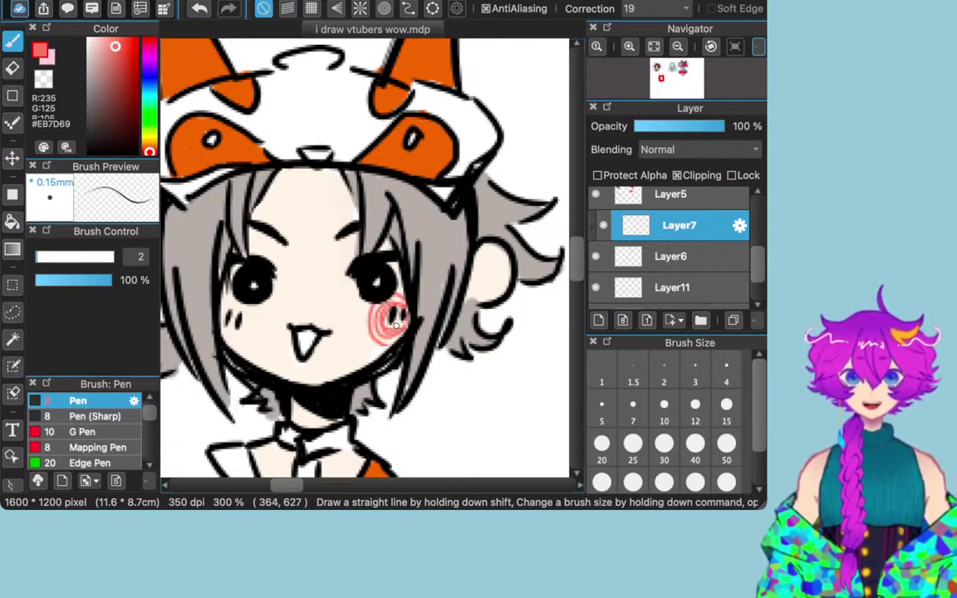
left_click_drag(235, 314, 232, 322)
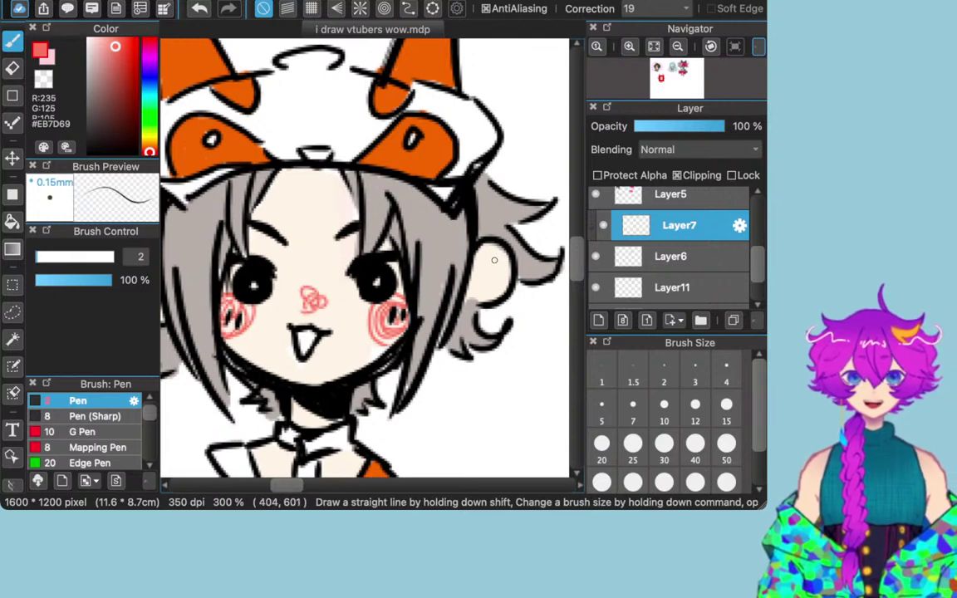
left_click_drag(490, 252, 479, 256)
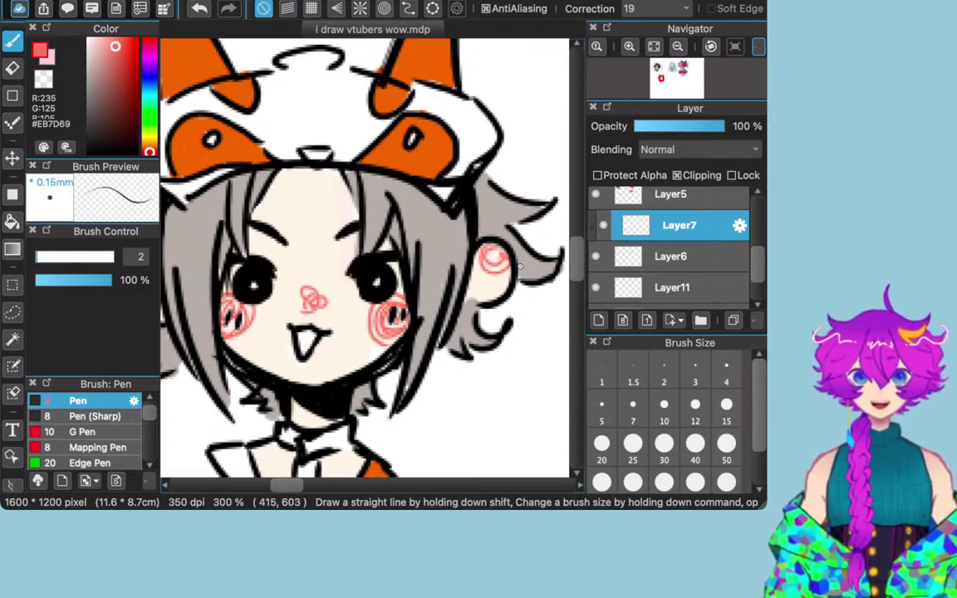
scroll(526, 290, "left", 3)
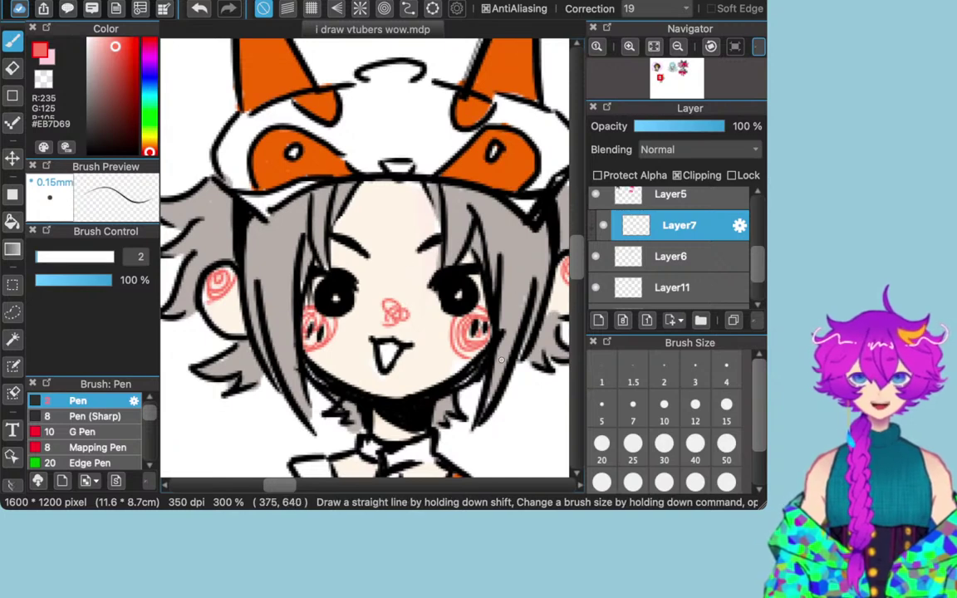
Step: Make Layer11 the active layer for colouring the character's collar
scroll(501, 359, "down", 3)
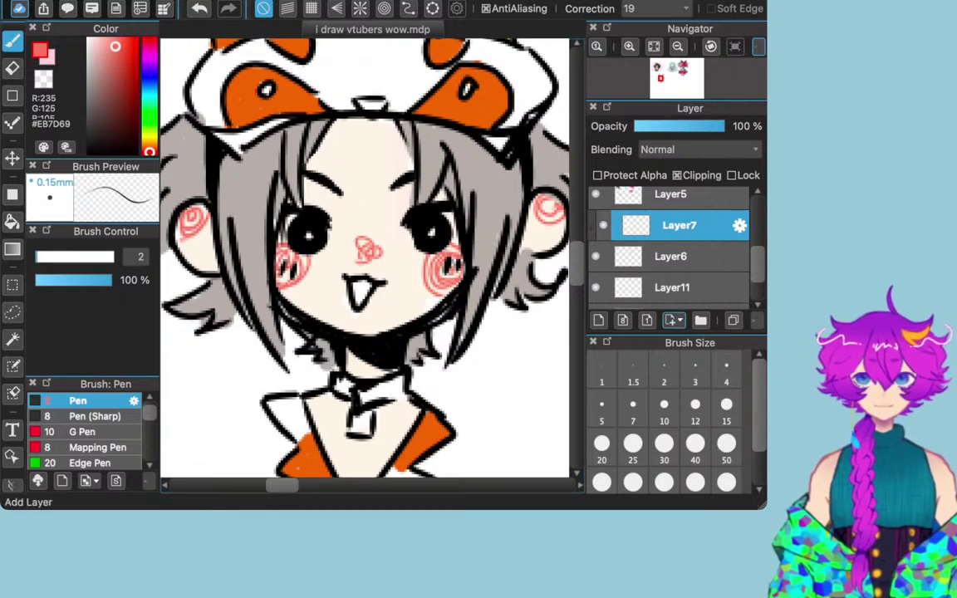
scroll(671, 250, "down", 2)
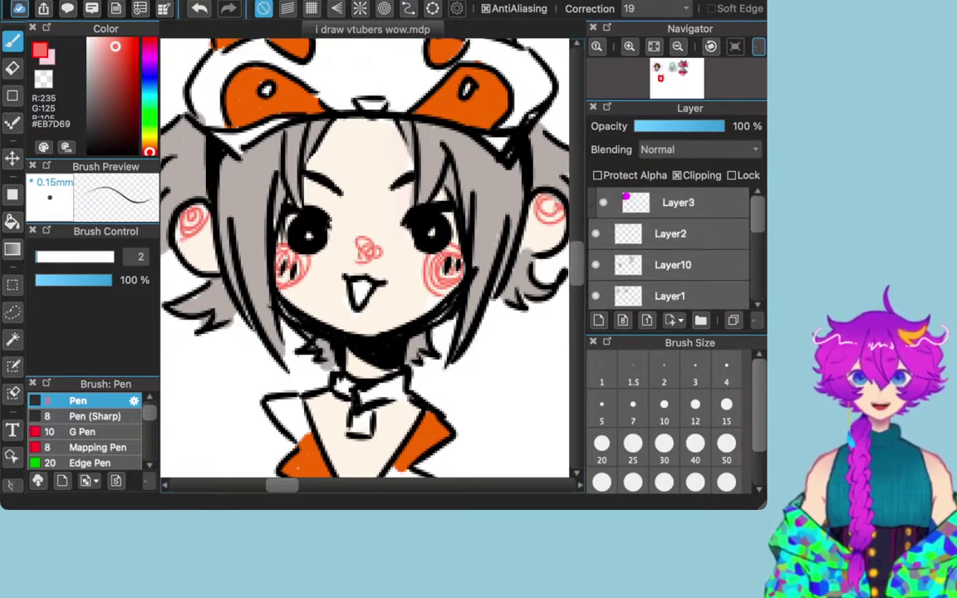
scroll(671, 249, "up", 5)
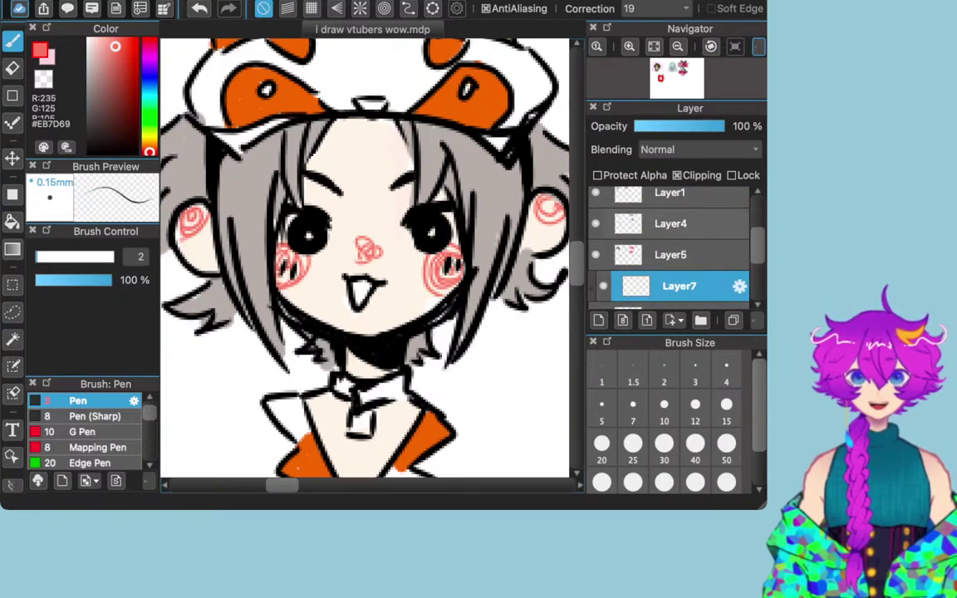
left_click(671, 223)
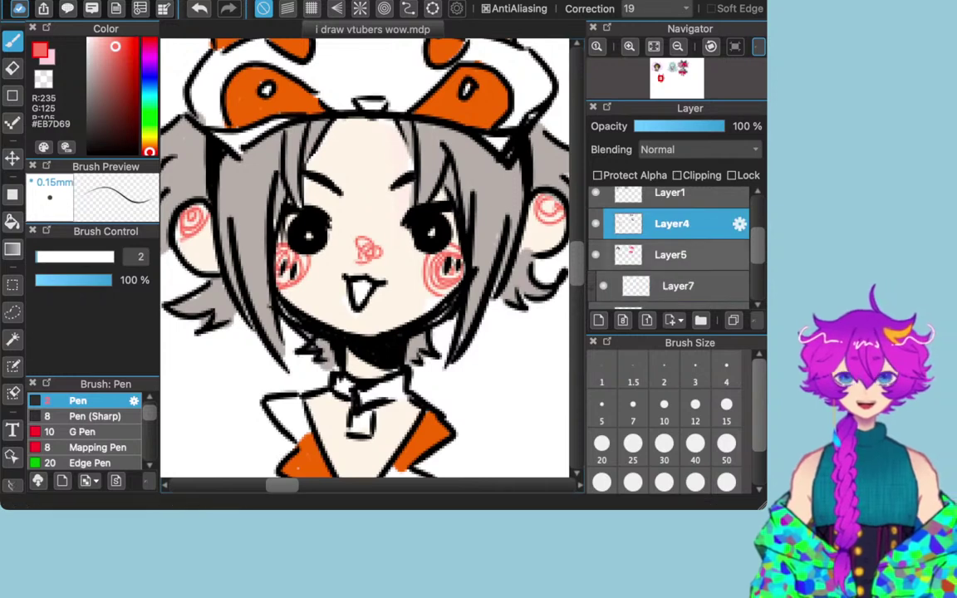
left_click(671, 255)
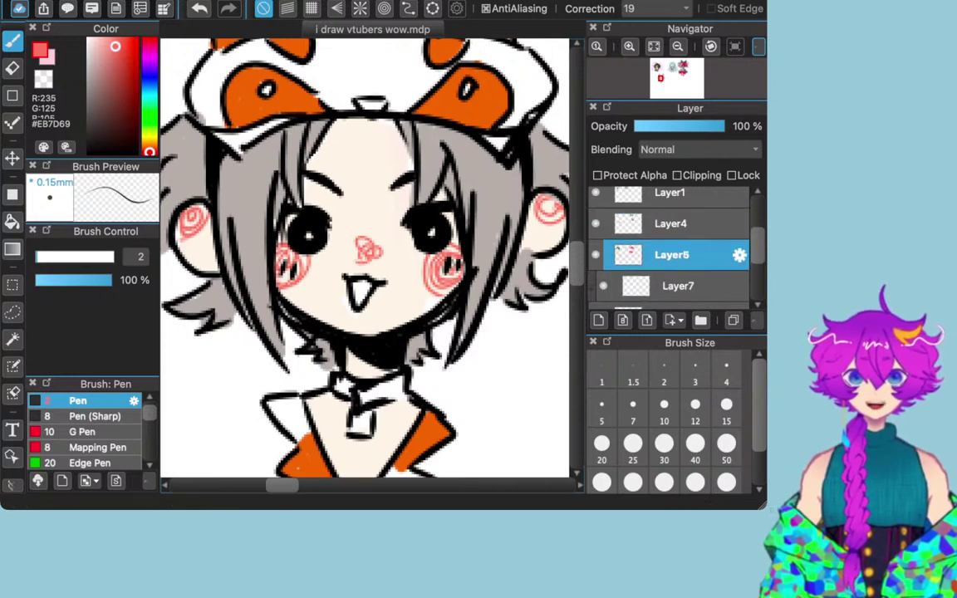
scroll(671, 255, "down", 3)
left_click(673, 268)
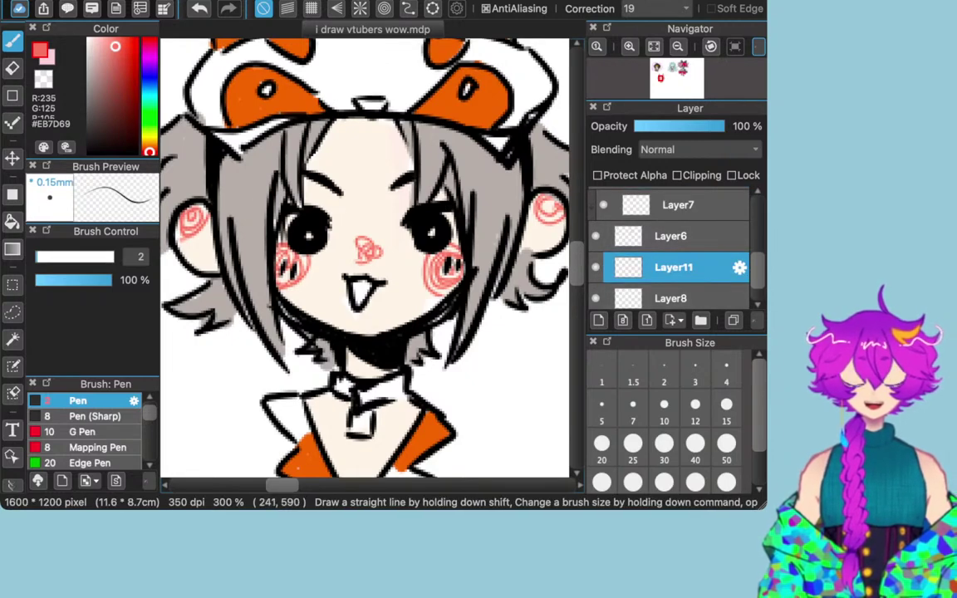
Step: Group the colour picker with the brush preview and bring the colour picker to the front
left_click_drag(106, 28, 93, 81)
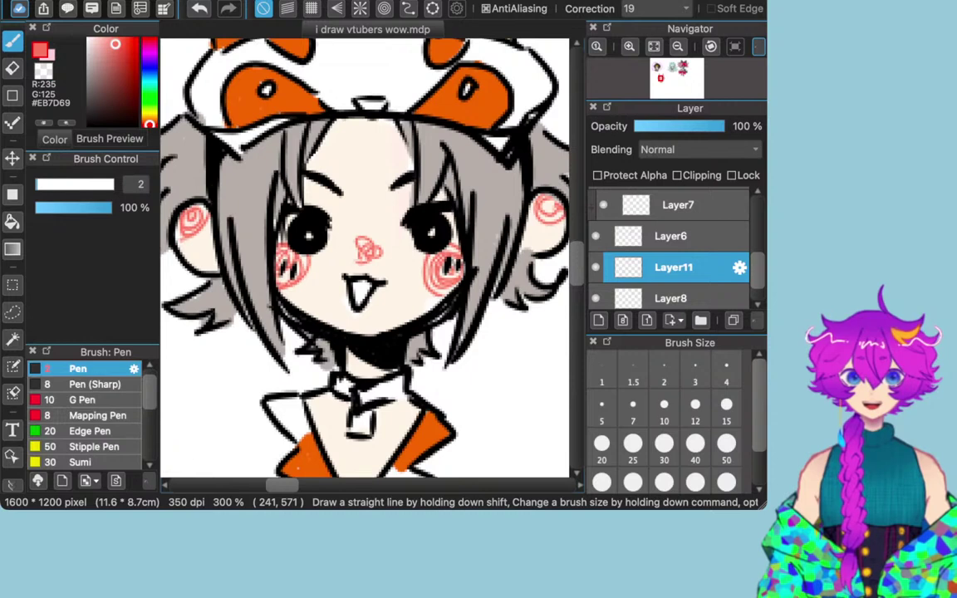
left_click(110, 139)
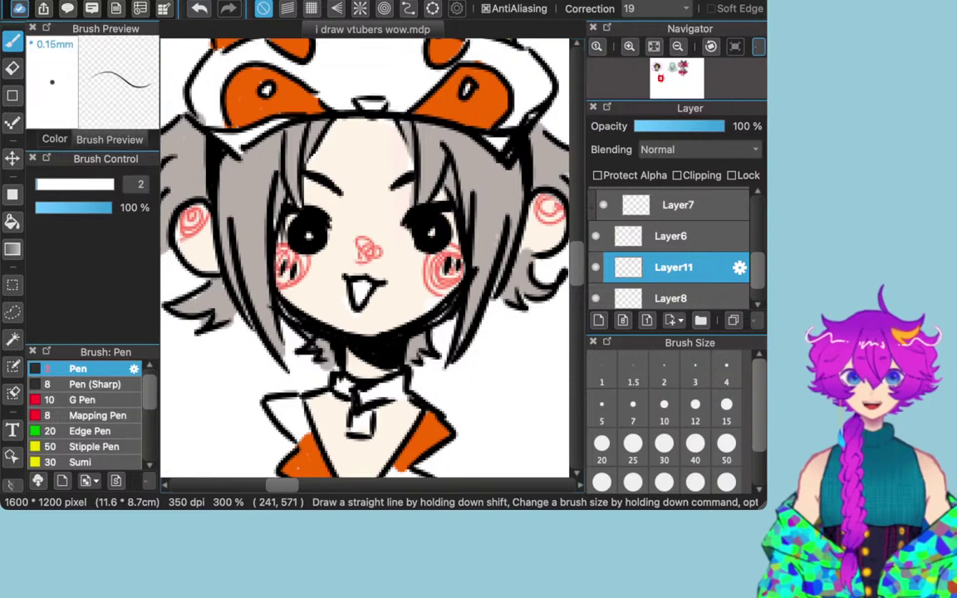
left_click(55, 139)
Step: Colour the white upper collar flap above the orange lapel on the viewer's left brown #784F48 at pen size 10
mouse_move(103, 61)
left_mouse_down()
mouse_move(112, 69)
mouse_move(110, 86)
left_mouse_up()
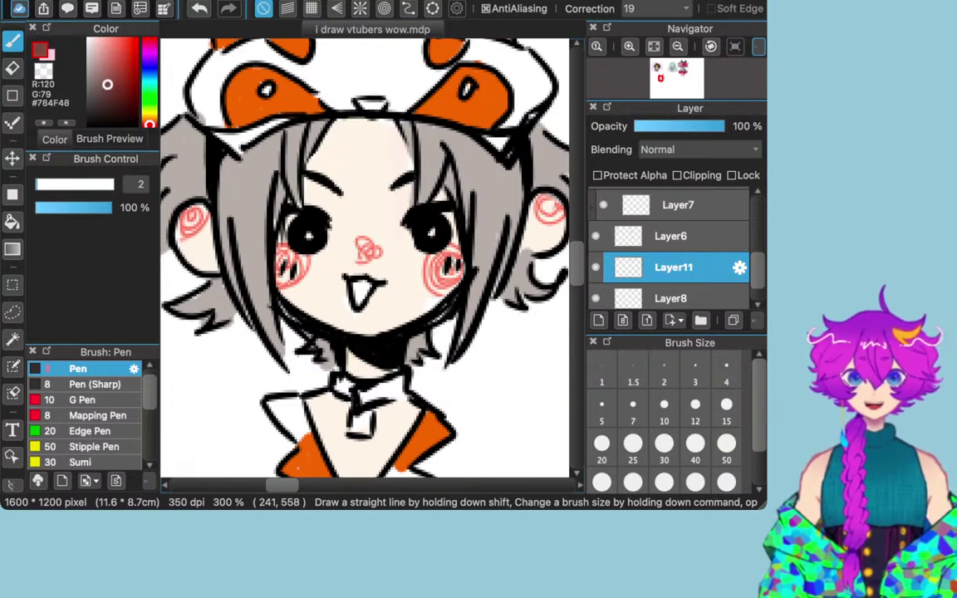
left_click(664, 407)
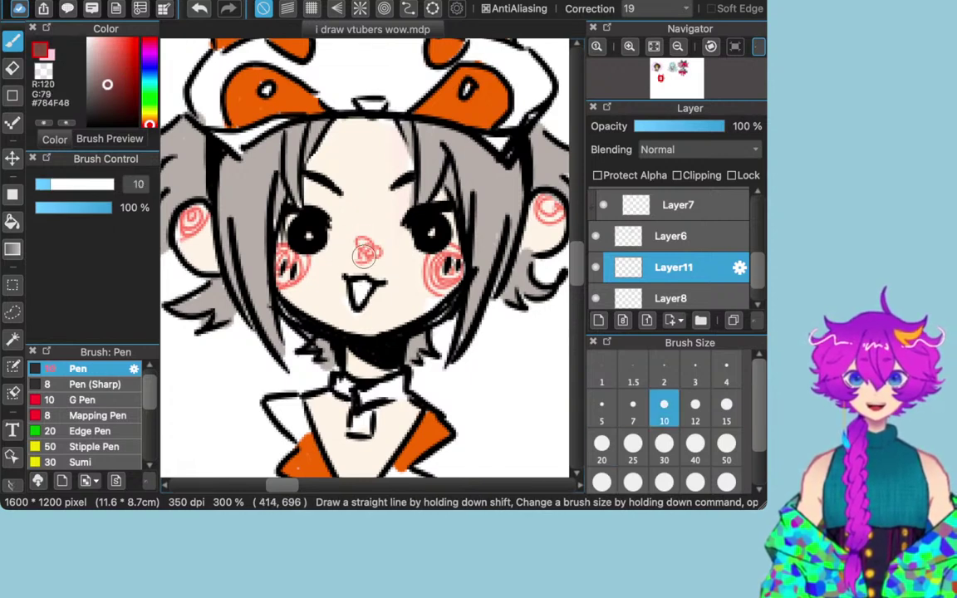
mouse_move(301, 419)
left_mouse_down()
mouse_move(291, 403)
mouse_move(303, 424)
mouse_move(289, 415)
left_mouse_up()
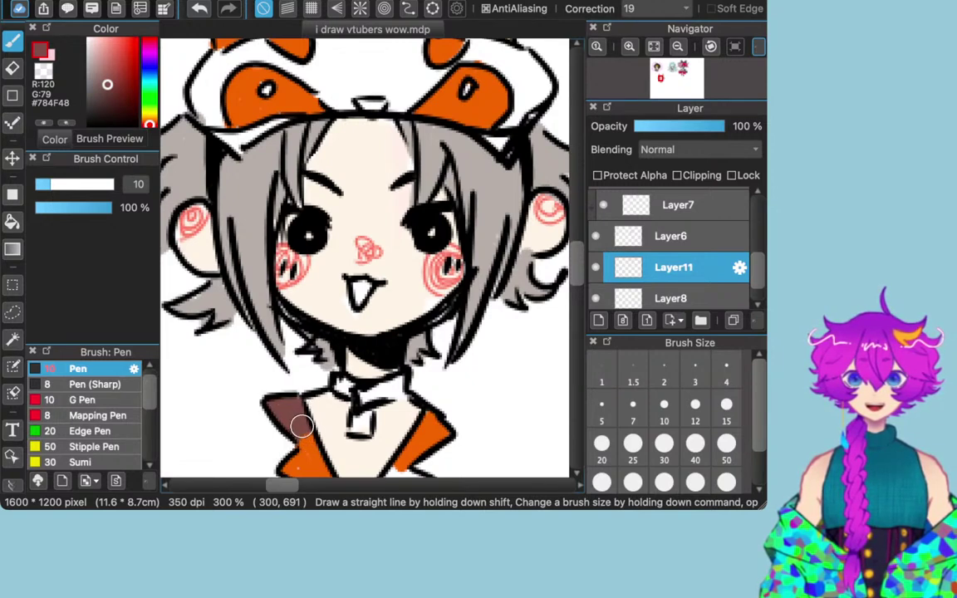
Step: Colour the lower collar flap below the orange lapel on the viewer's right brown #784F48 at pen size 10
scroll(471, 339, "down", 5)
scroll(365, 249, "up", 2)
mouse_move(385, 337)
left_mouse_down()
mouse_move(374, 348)
mouse_move(395, 319)
mouse_move(418, 328)
left_mouse_up()
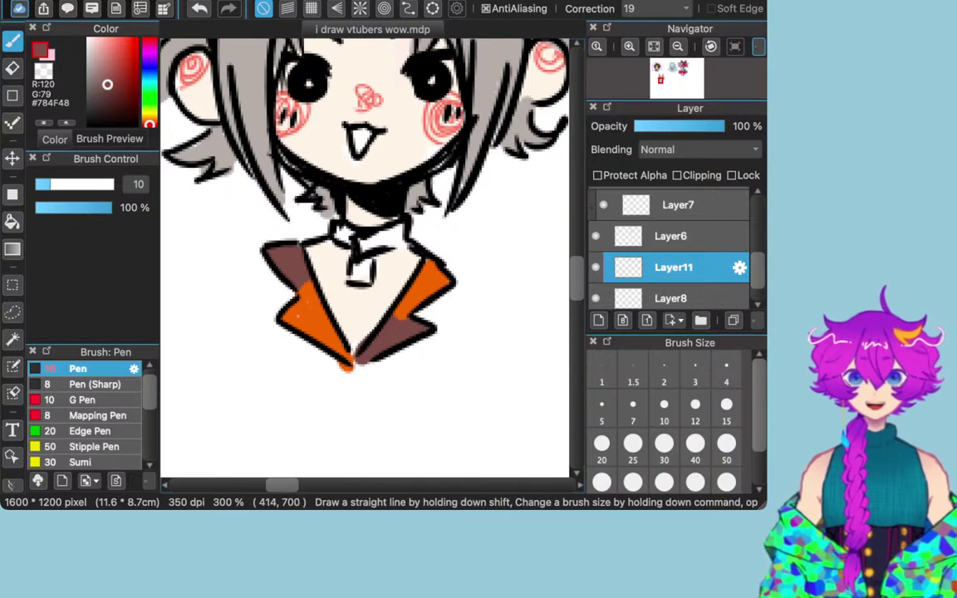
Step: Colour the white areas of the horned hat pale cream #EEF2DD on Layer11, using pen size 15
scroll(442, 322, "up", 5)
scroll(365, 258, "down", 2)
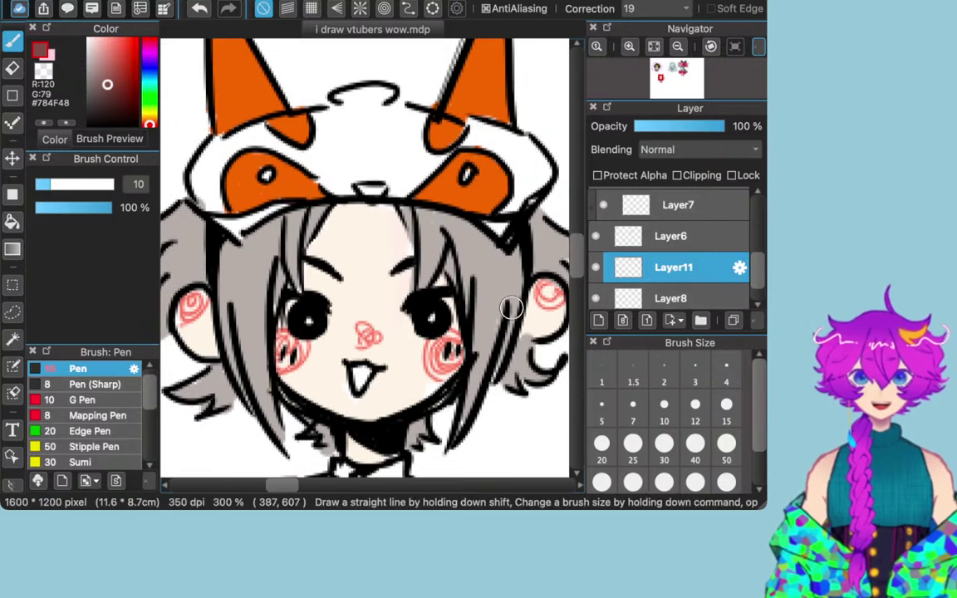
left_click_drag(107, 84, 92, 53)
left_click_drag(150, 123, 150, 111)
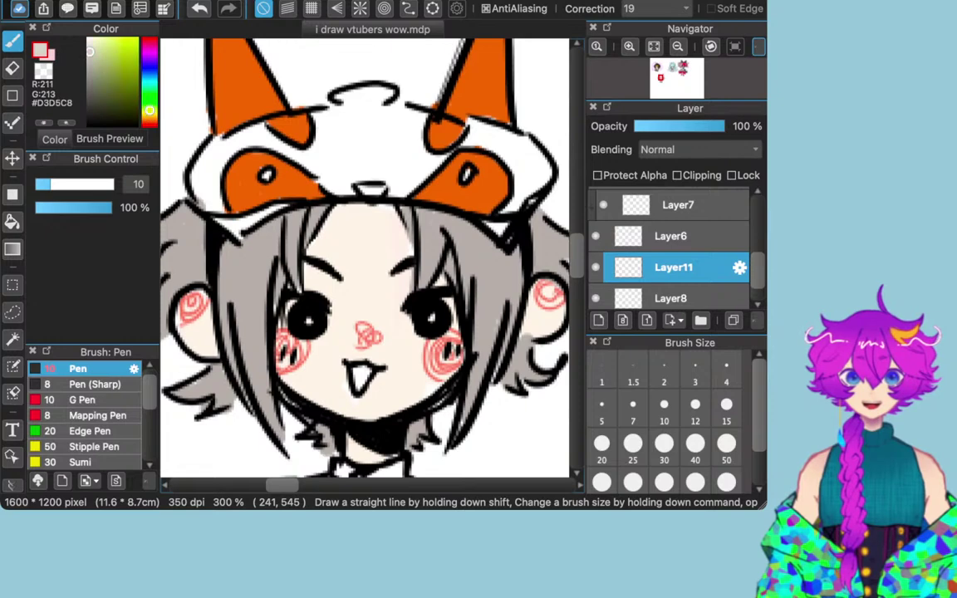
left_click_drag(90, 52, 92, 41)
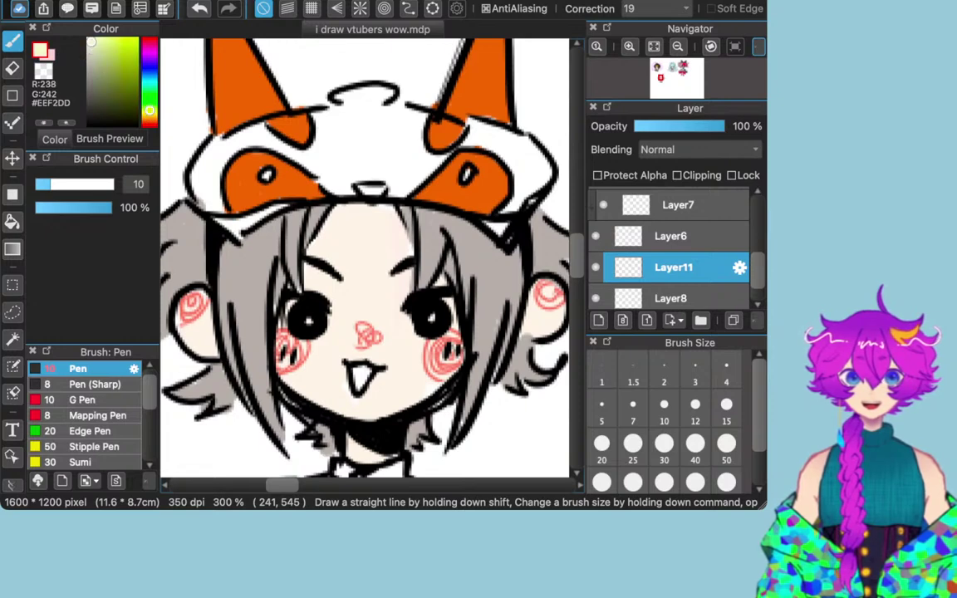
mouse_move(364, 256)
left_mouse_down()
mouse_move(356, 256)
mouse_move(368, 257)
left_mouse_up()
mouse_move(251, 133)
left_mouse_down()
mouse_move(212, 152)
mouse_move(227, 131)
mouse_move(204, 192)
mouse_move(217, 209)
mouse_move(241, 211)
mouse_move(235, 225)
mouse_move(270, 207)
mouse_move(232, 205)
mouse_move(222, 194)
mouse_move(308, 160)
mouse_move(251, 170)
mouse_move(287, 162)
mouse_move(261, 137)
mouse_move(329, 181)
mouse_move(303, 152)
mouse_move(330, 161)
mouse_move(341, 181)
mouse_move(348, 168)
mouse_move(393, 171)
mouse_move(370, 168)
mouse_move(426, 179)
mouse_move(398, 184)
mouse_move(429, 176)
mouse_move(465, 188)
mouse_move(513, 230)
mouse_move(527, 184)
mouse_move(515, 196)
mouse_move(531, 179)
mouse_move(475, 135)
mouse_move(502, 144)
mouse_move(500, 134)
mouse_move(531, 154)
mouse_move(542, 176)
mouse_move(530, 168)
mouse_move(462, 175)
mouse_move(465, 135)
mouse_move(427, 155)
mouse_move(437, 140)
mouse_move(399, 109)
mouse_move(371, 113)
mouse_move(377, 104)
mouse_move(350, 97)
mouse_move(375, 90)
mouse_move(326, 122)
mouse_move(369, 123)
mouse_move(333, 145)
mouse_move(398, 144)
mouse_move(371, 152)
mouse_move(392, 133)
mouse_move(418, 132)
mouse_move(396, 121)
mouse_move(442, 134)
left_mouse_up()
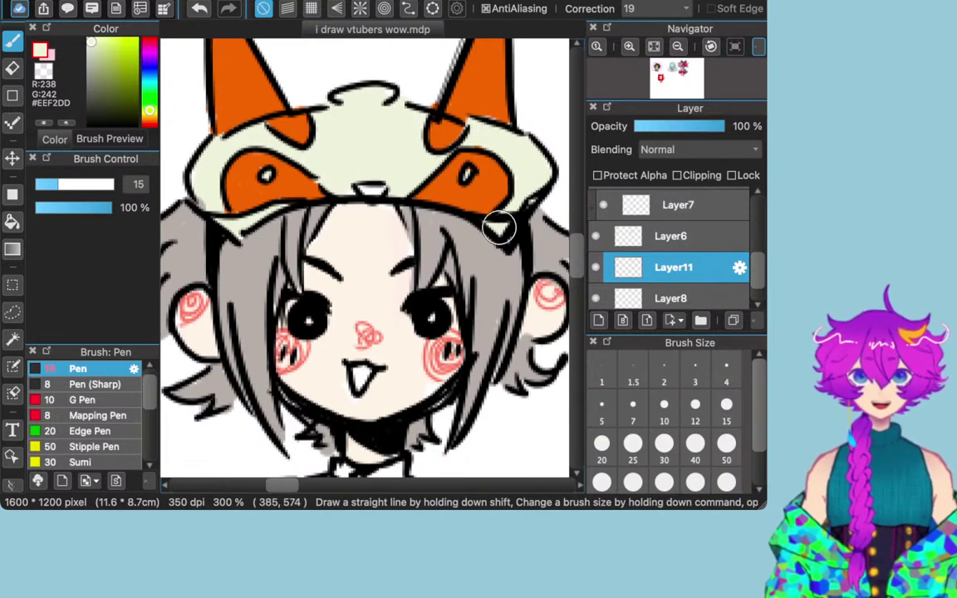
Step: Sample brown #784F48 from the collar and fill the hat's nose and both of its eye pupils at pen size 10
scroll(498, 226, "down", 5)
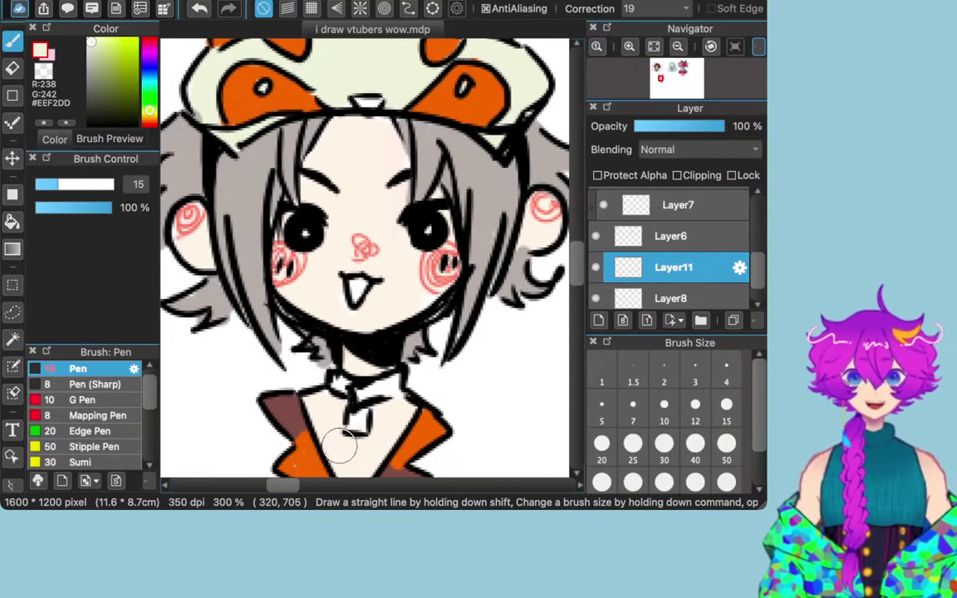
left_click(283, 420, "alt")
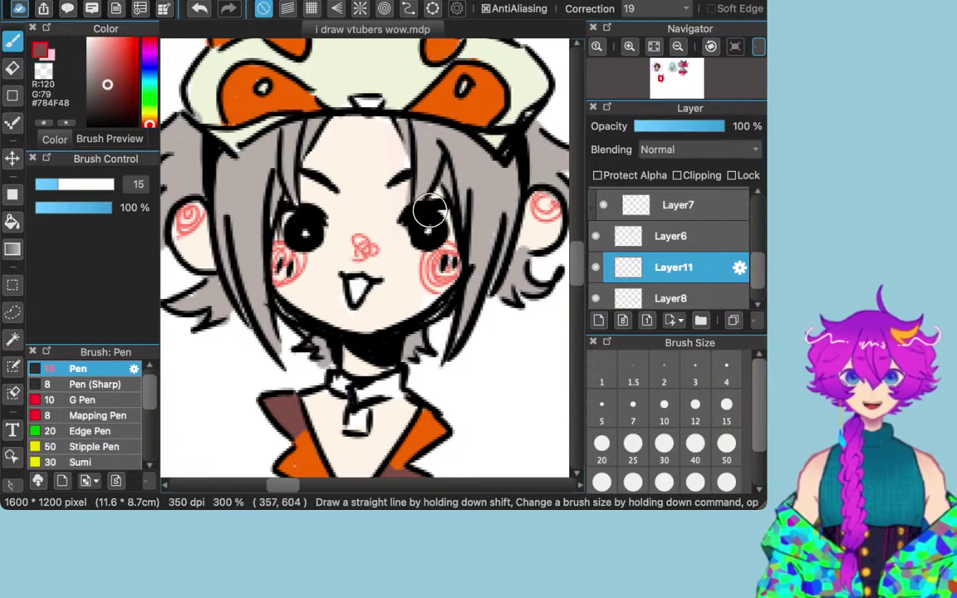
left_click(663, 409)
scroll(363, 256, "up", 5)
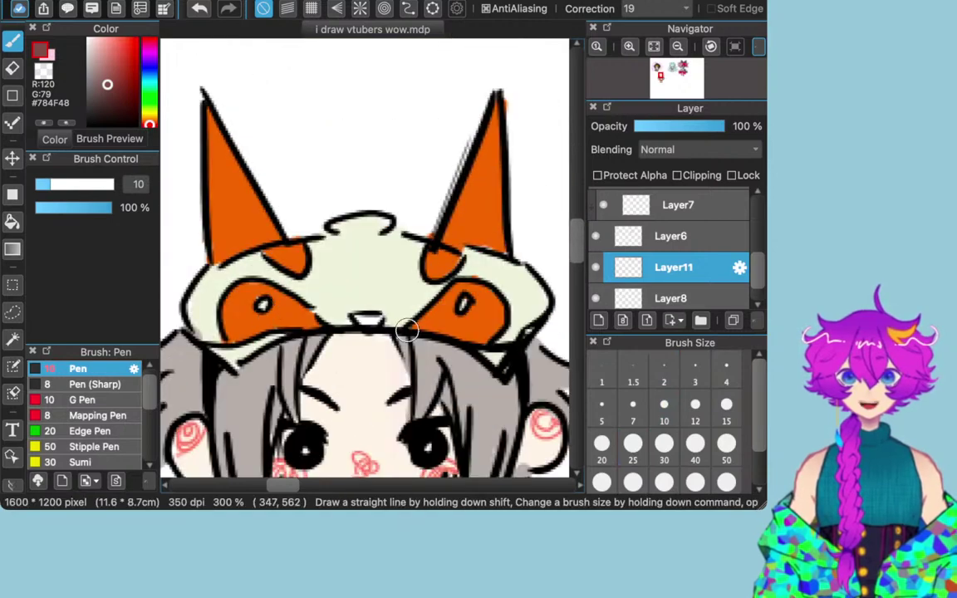
scroll(403, 332, "up", 3)
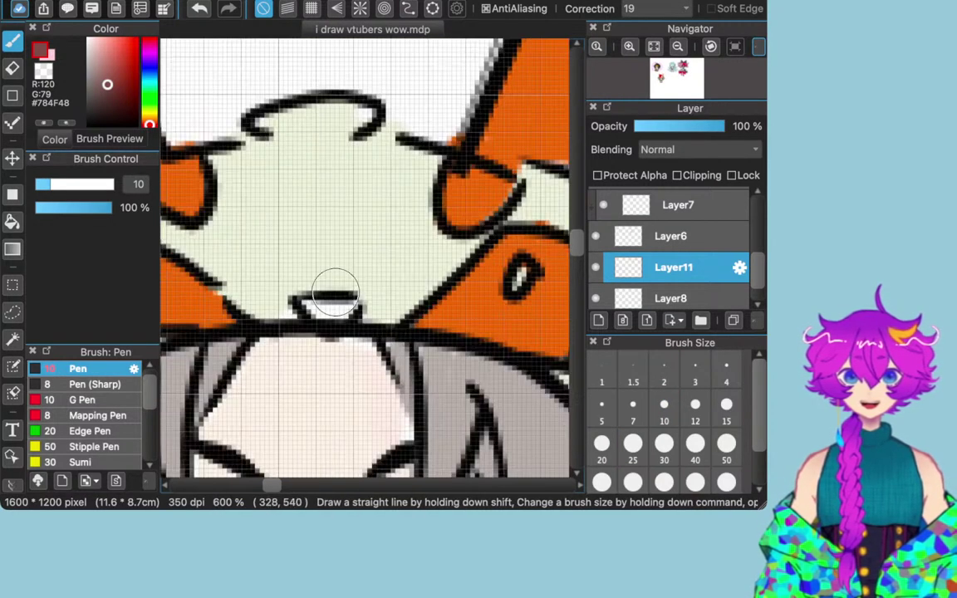
left_click_drag(316, 306, 360, 319)
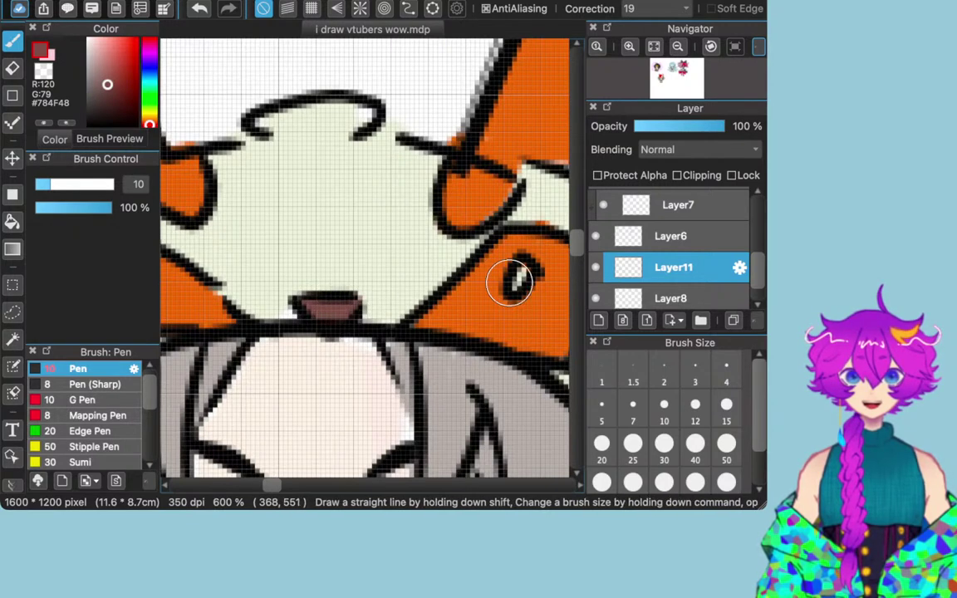
left_click_drag(523, 267, 512, 286)
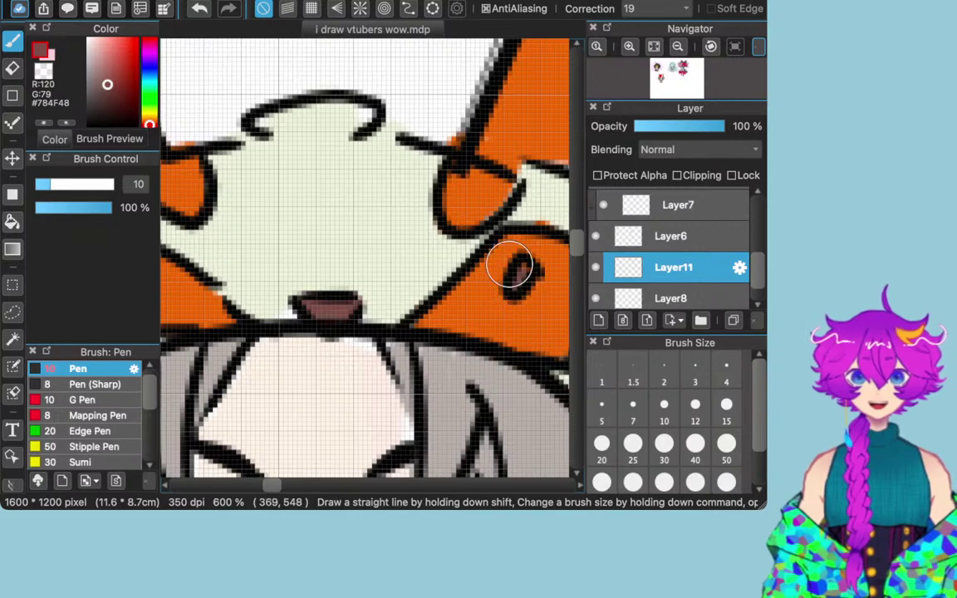
scroll(510, 265, "left", 5)
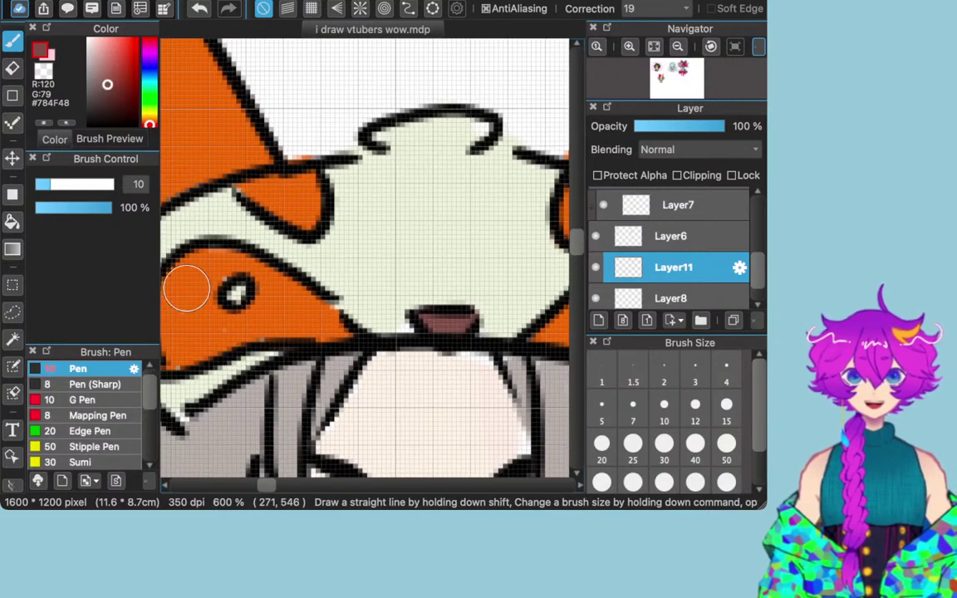
left_click_drag(238, 288, 235, 289)
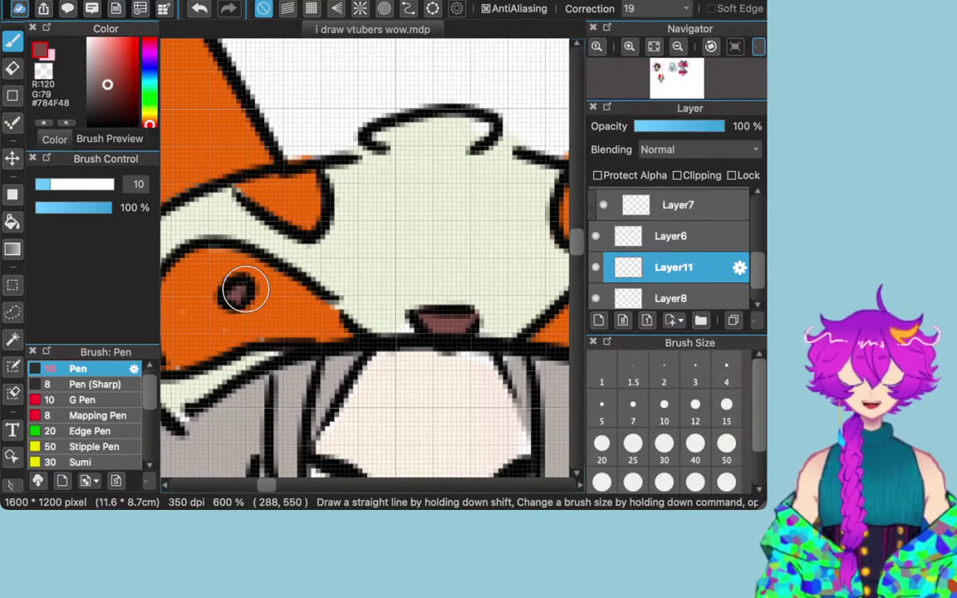
Step: Colour the neck choker dark grey #504947 and its hanging tag lighter grey #978987 at pen size 10
scroll(245, 289, "down", 2)
scroll(220, 299, "down", 2)
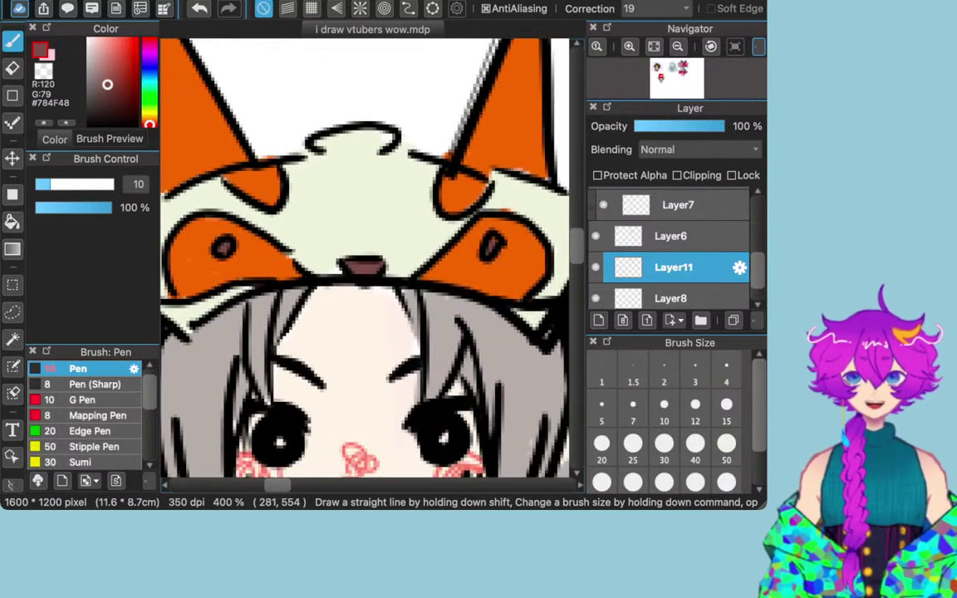
scroll(218, 301, "down", 2)
scroll(366, 258, "down", 5)
scroll(366, 258, "left", 3)
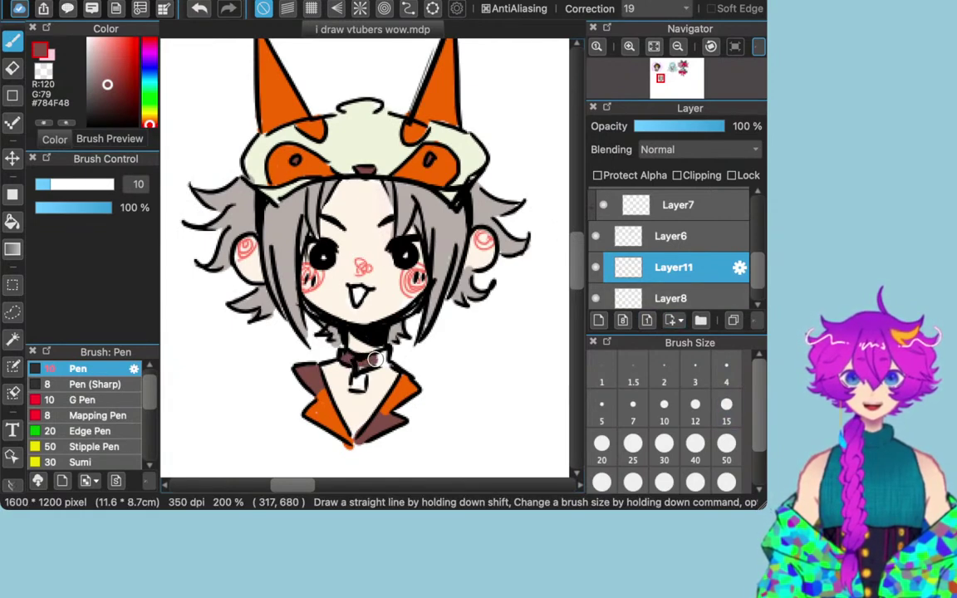
left_click_drag(99, 93, 93, 97)
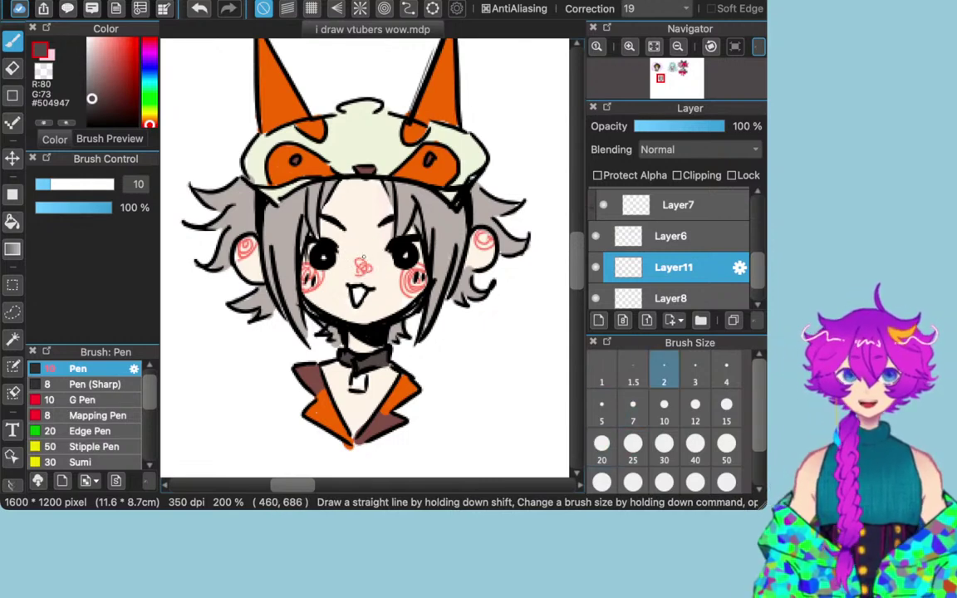
mouse_move(91, 98)
left_mouse_down()
mouse_move(91, 60)
mouse_move(92, 74)
left_mouse_up()
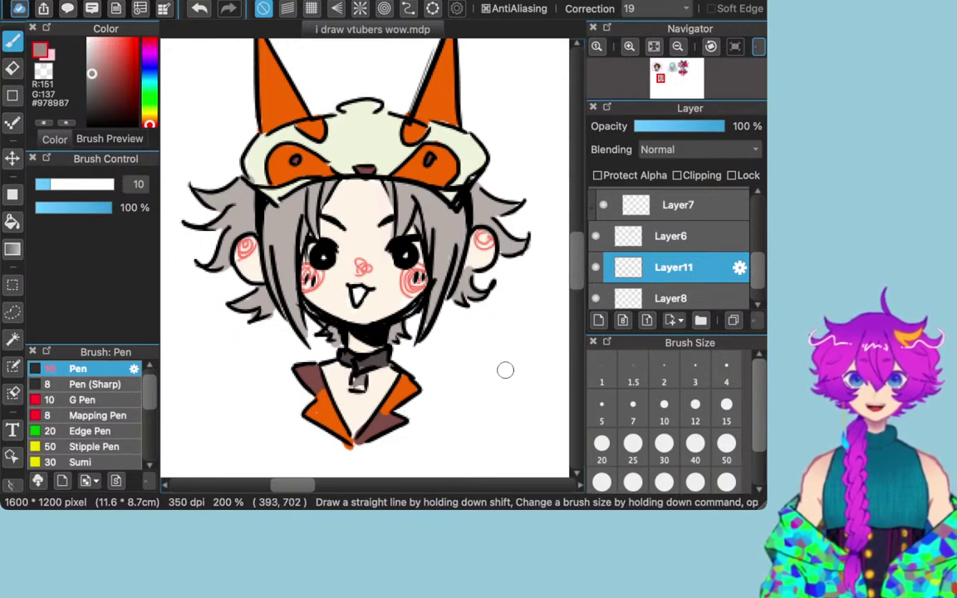
Step: Erase the colour on Layer6 that covers the choker's hanging tag, using eraser size 7
left_click(671, 237)
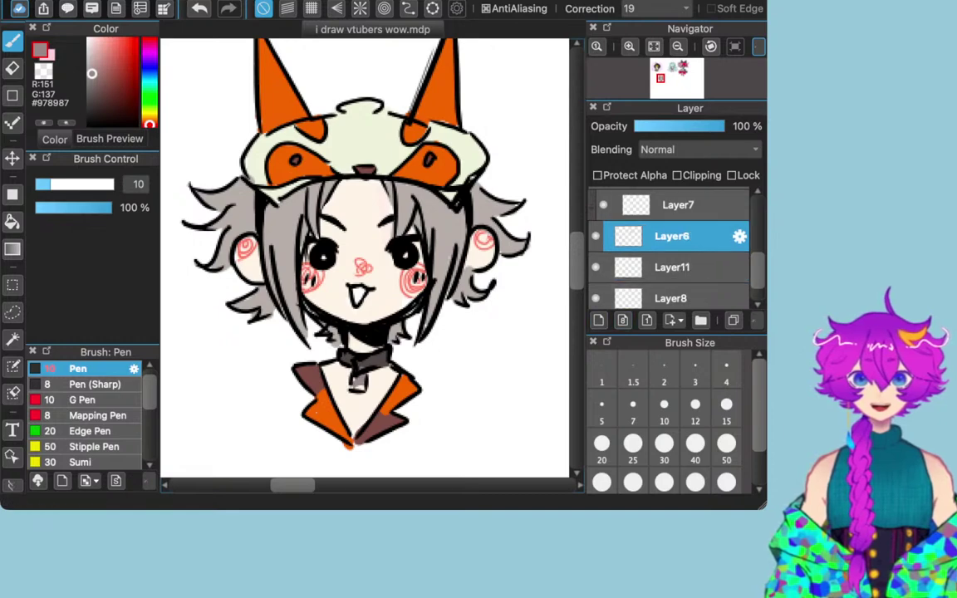
left_click(13, 67)
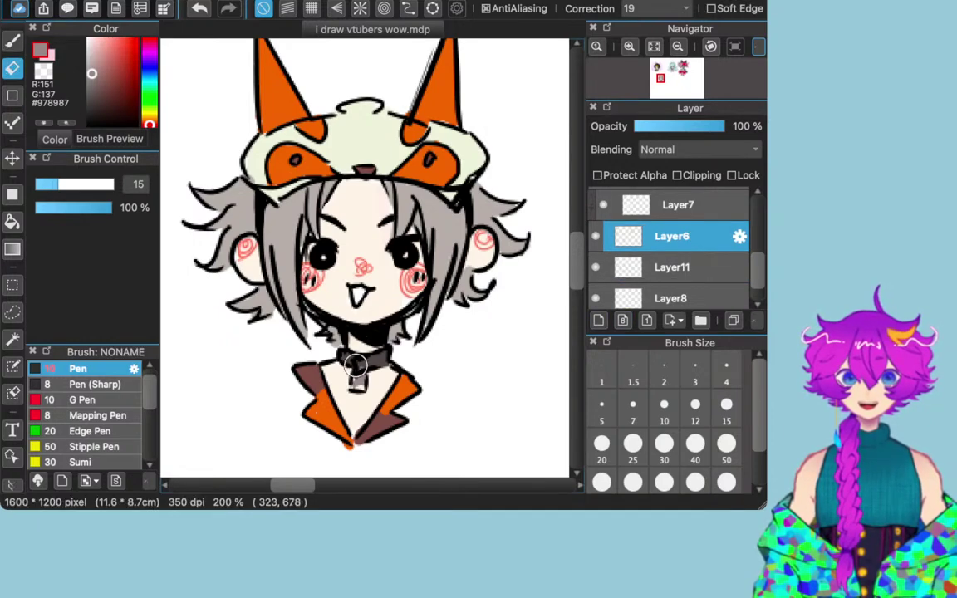
left_click(633, 404)
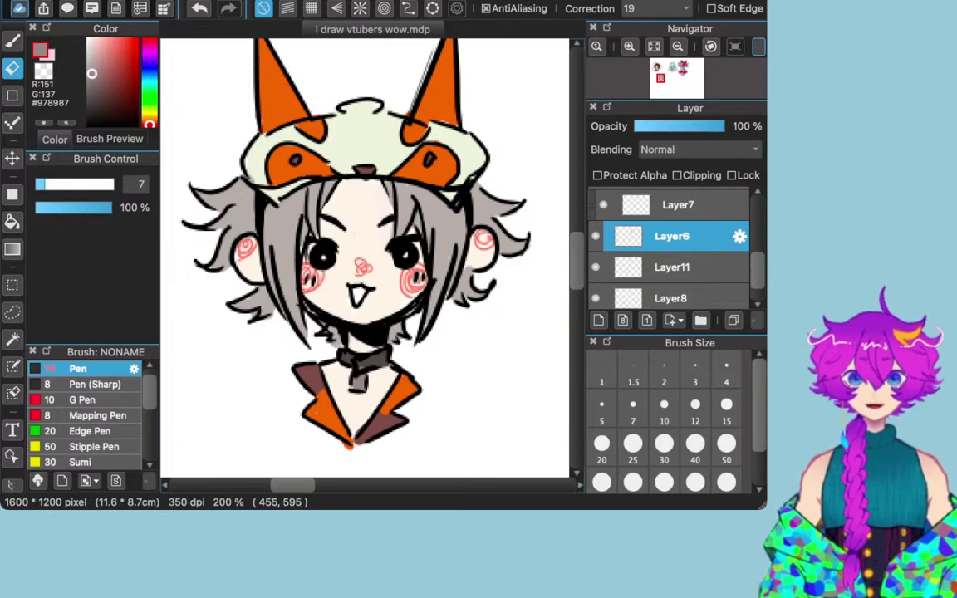
Step: Draw swirled slate grey #627078 blush on the red-haired character's cheeks and nose on Layer7 at pen size 1.5
scroll(672, 250, "up", 5)
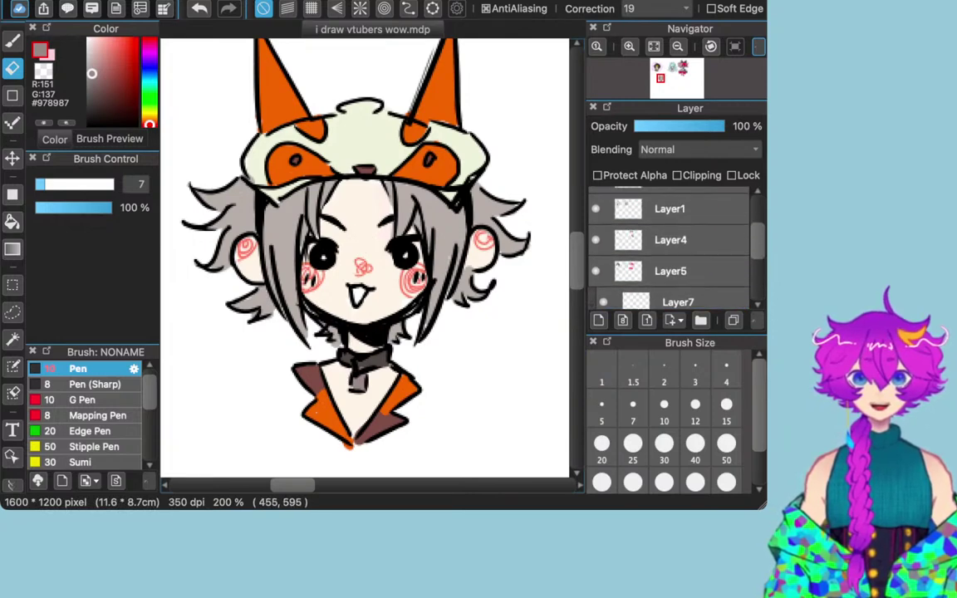
scroll(365, 258, "right", 10)
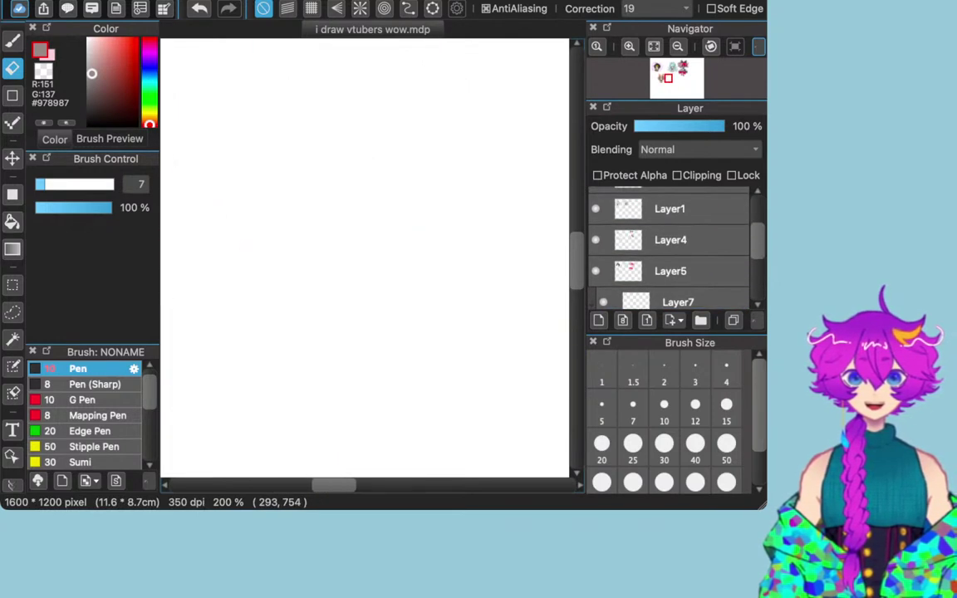
scroll(530, 294, "right", 6)
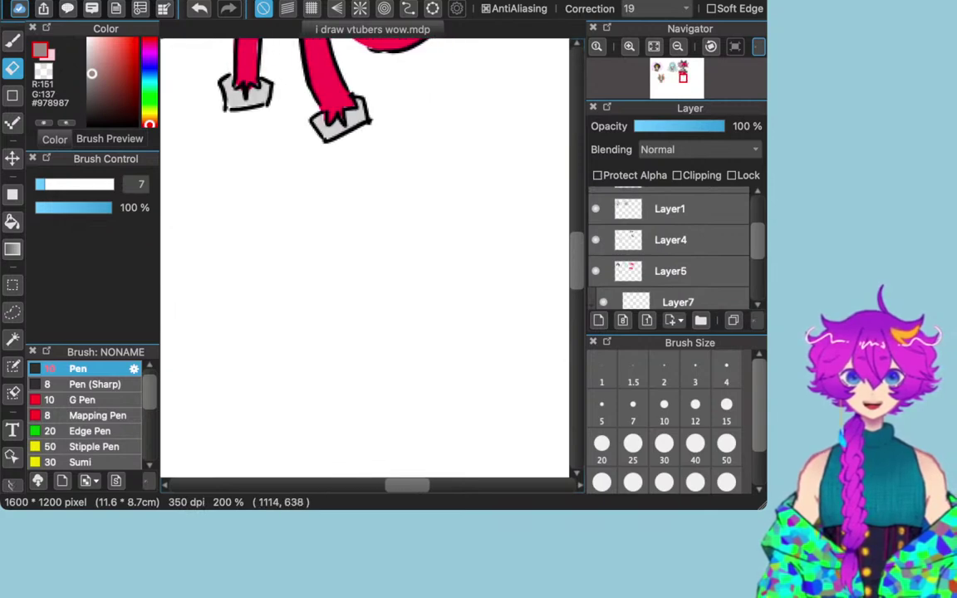
scroll(519, 249, "up", 10)
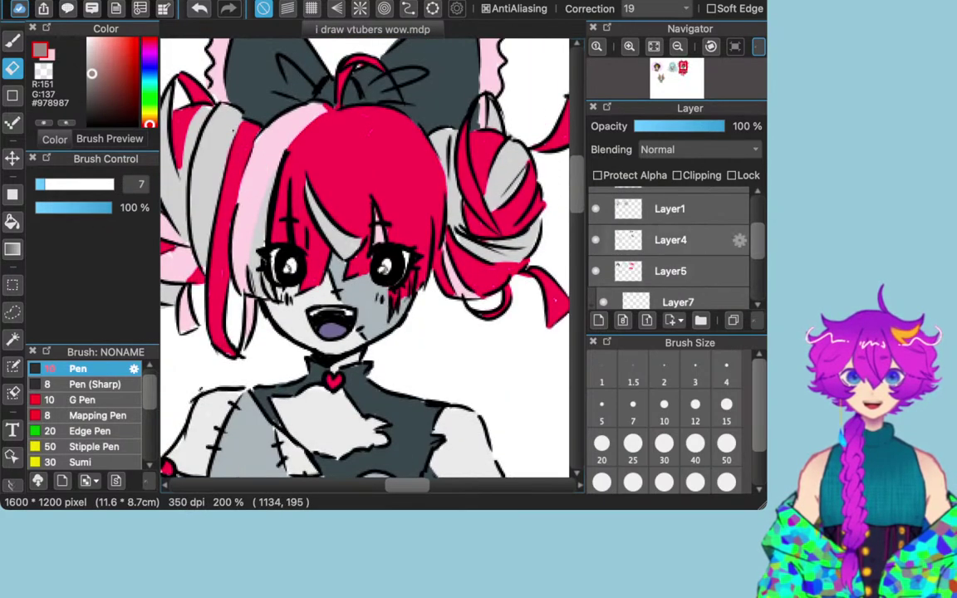
scroll(677, 242, "down", 1)
left_click(680, 277)
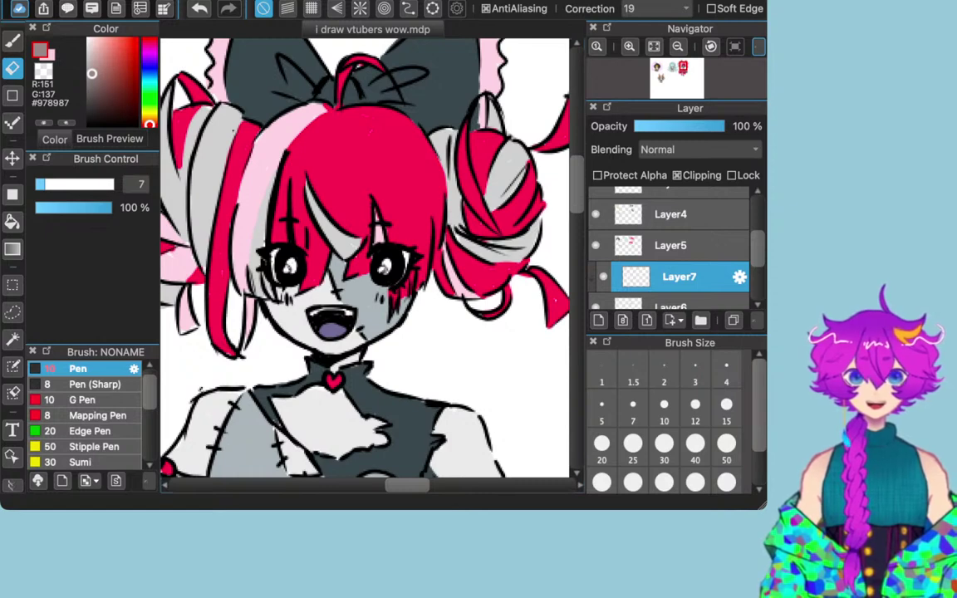
mouse_move(150, 86)
left_mouse_down()
mouse_move(150, 67)
mouse_move(149, 76)
left_mouse_up()
left_click(93, 87)
left_click_drag(93, 87, 96, 84)
left_click(663, 372)
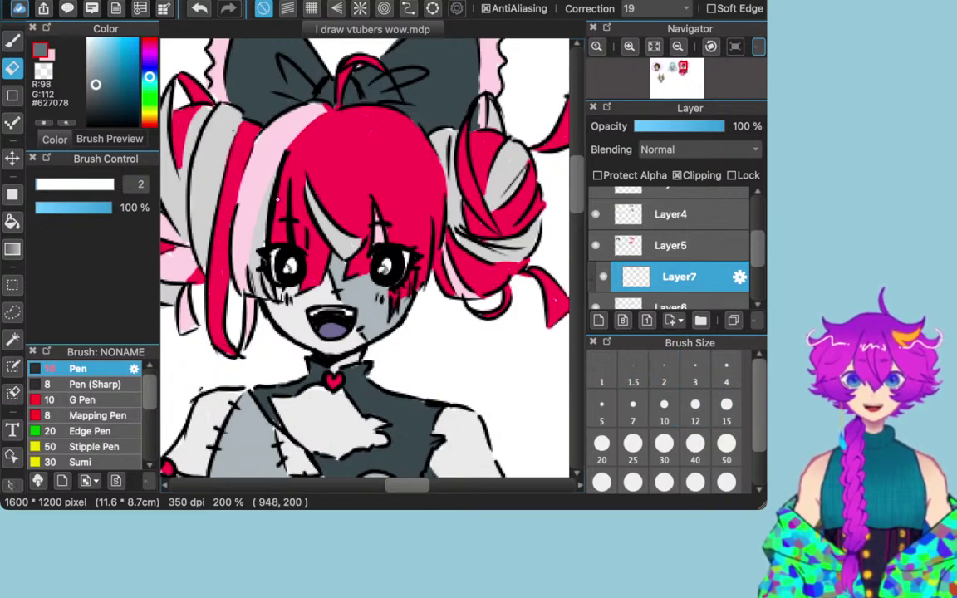
left_click(12, 41)
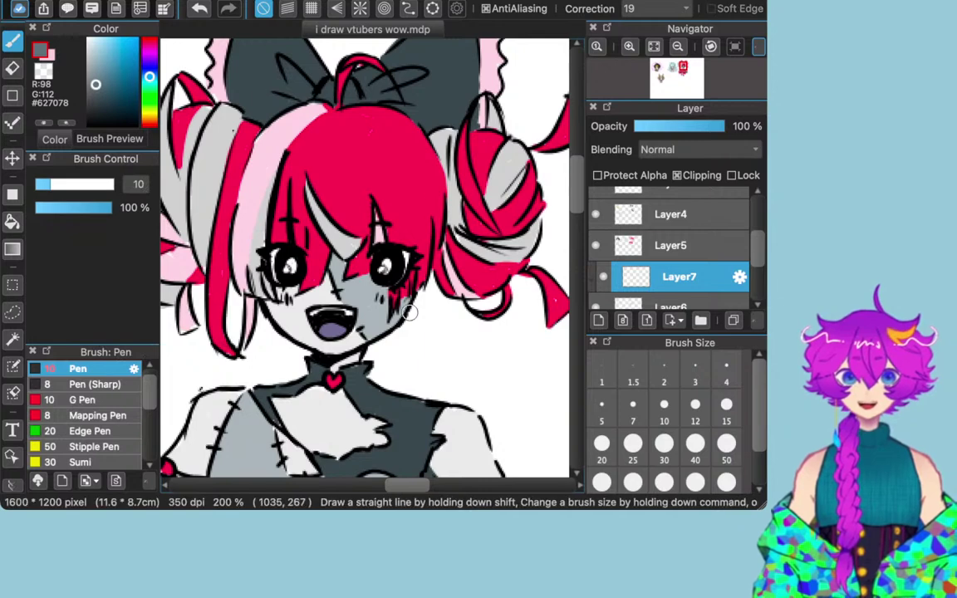
left_click(673, 305)
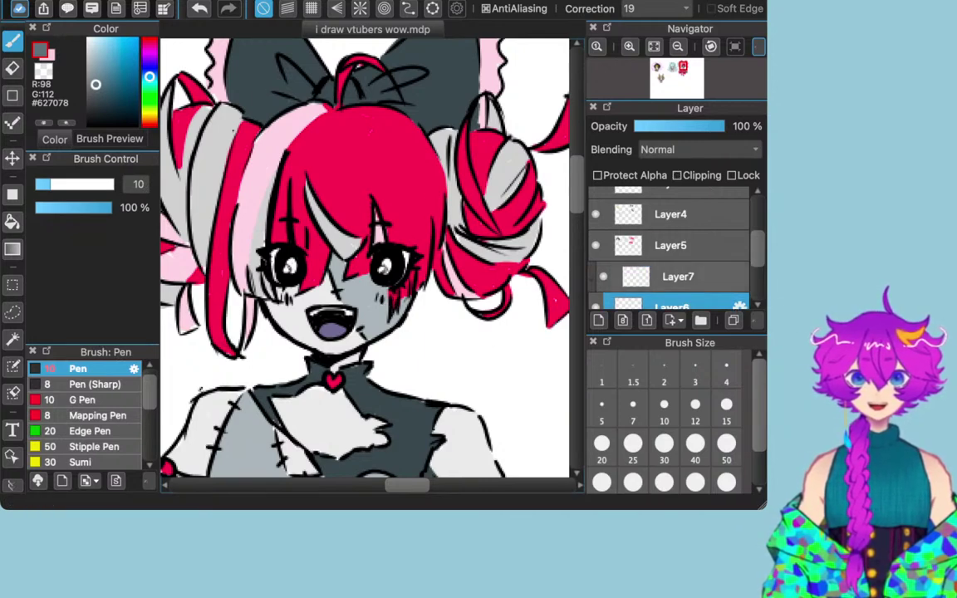
left_click(675, 277)
left_click(633, 373)
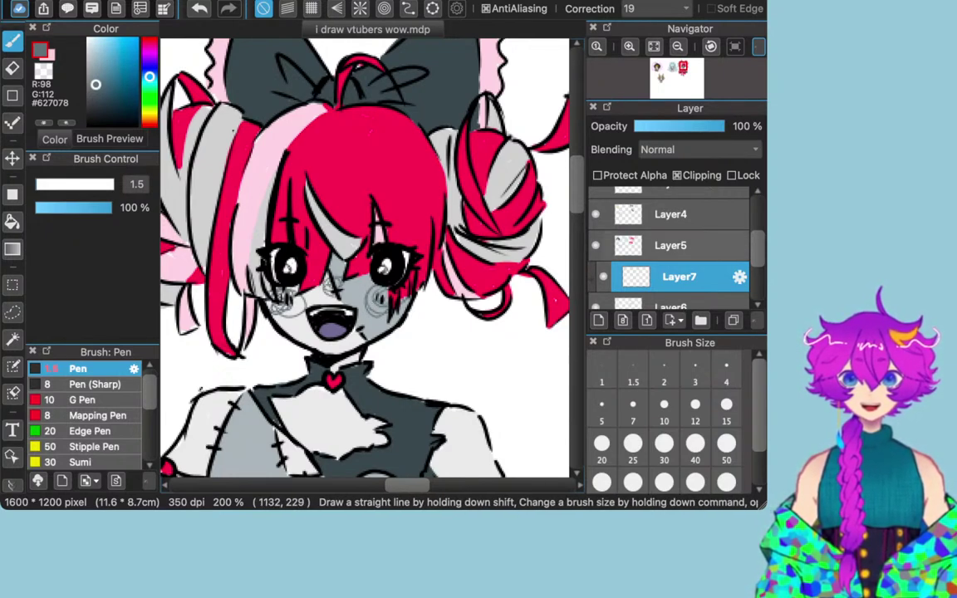
Step: Erase the black nose line over the red-haired character's blush on Layer10, using eraser size 2
scroll(669, 249, "down", 5)
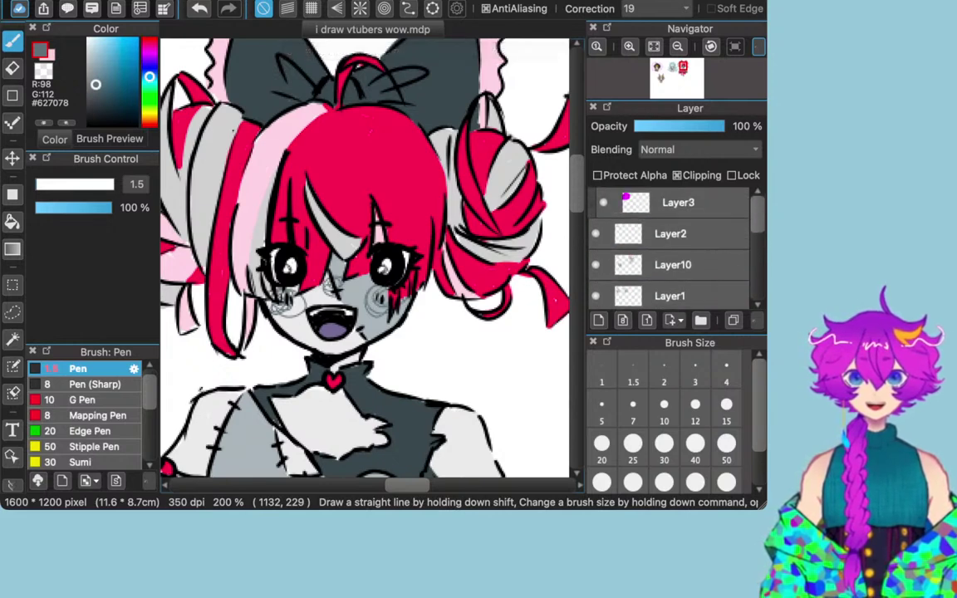
left_click(674, 265)
scroll(669, 250, "down", 2)
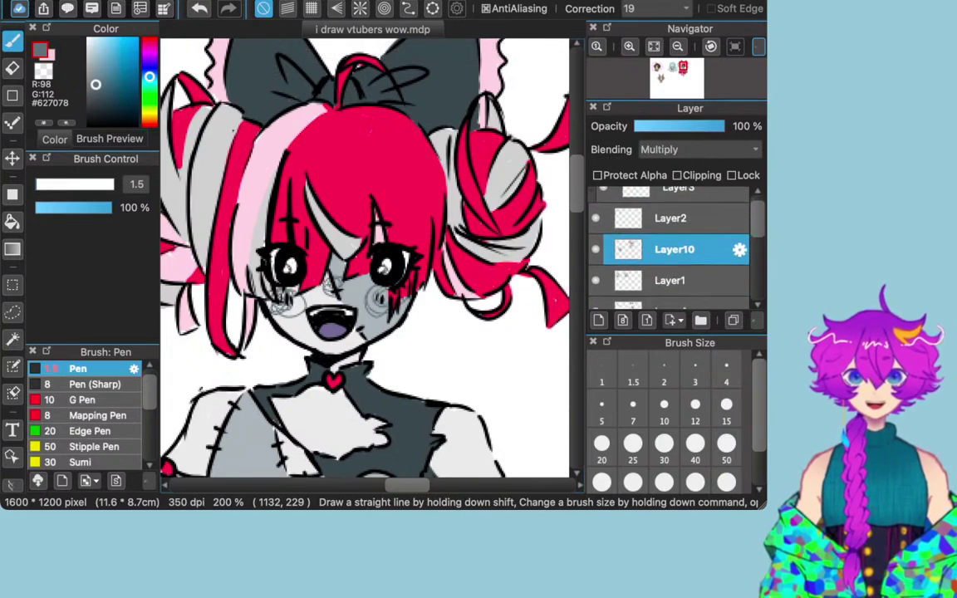
key("e")
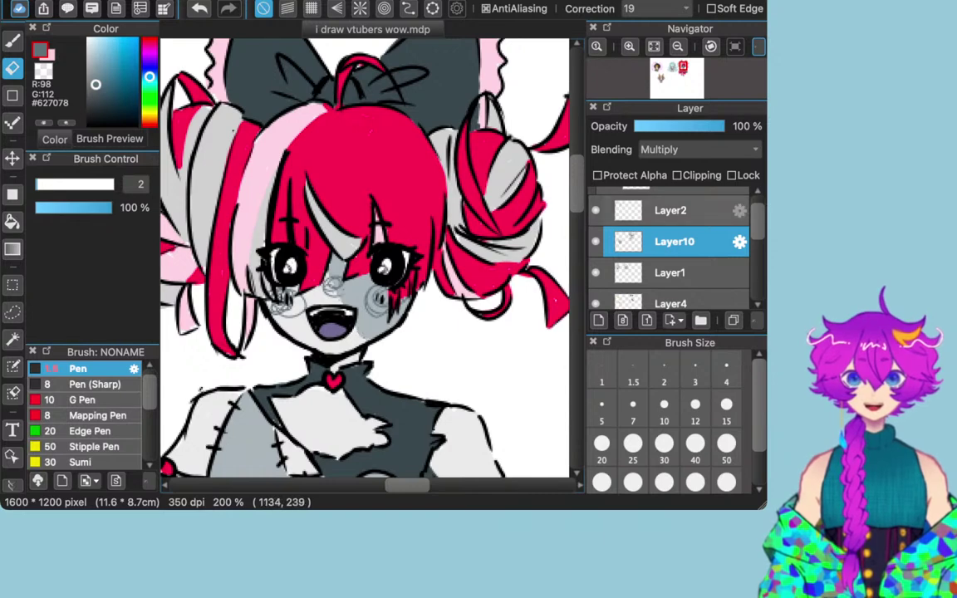
Step: Draw dark slate #3E474C stitches across the red-haired character's nose and jaw on Layer7 at pen size 3
scroll(673, 249, "down", 2)
scroll(673, 249, "down", 2)
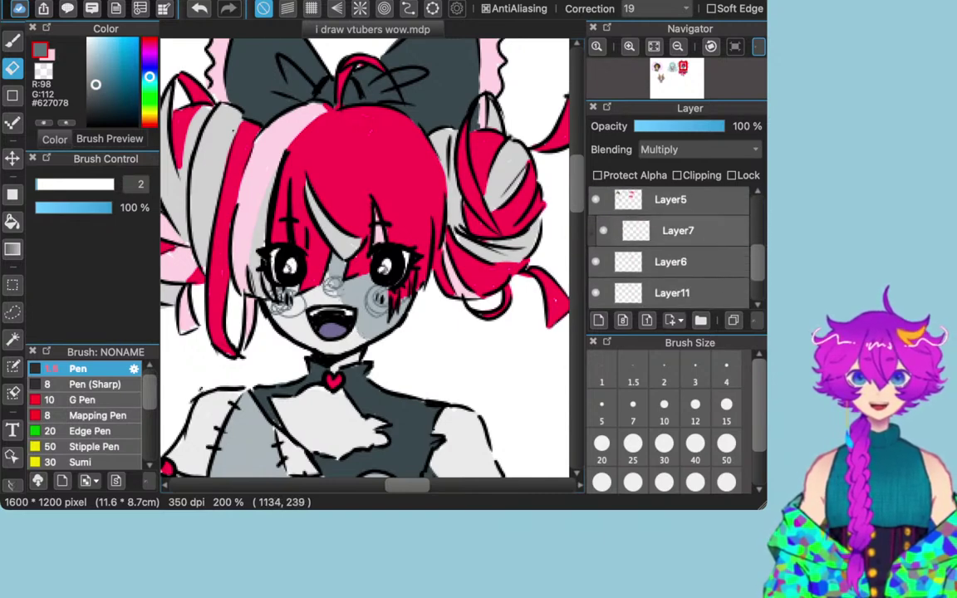
left_click(679, 230)
left_click(726, 370)
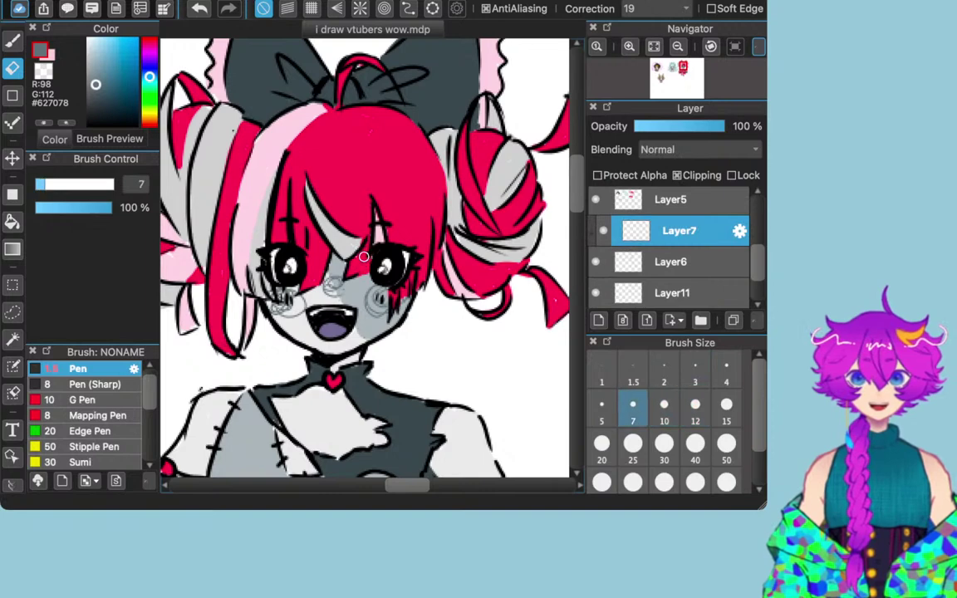
left_click_drag(96, 84, 96, 100)
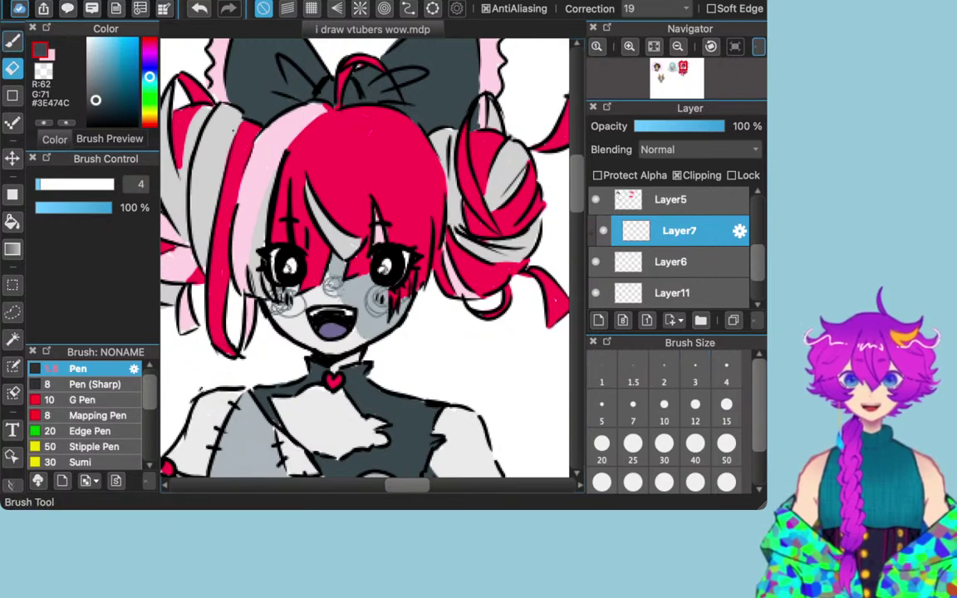
key("b")
left_click(695, 370)
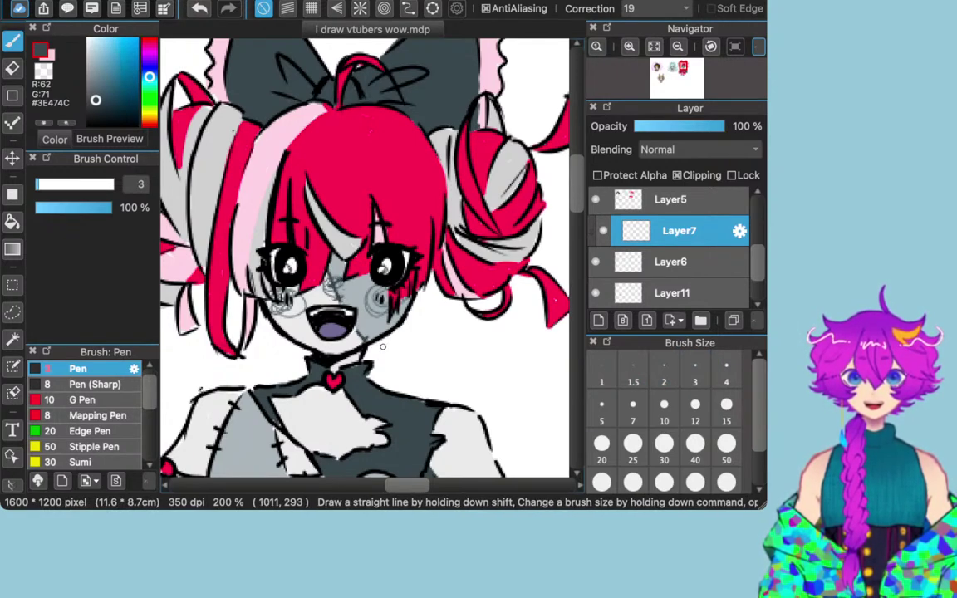
Step: Erase the black stitch marks along the red-haired character's shoulder and chest patches on Layer10, using eraser size 10
scroll(456, 427, "down", 5)
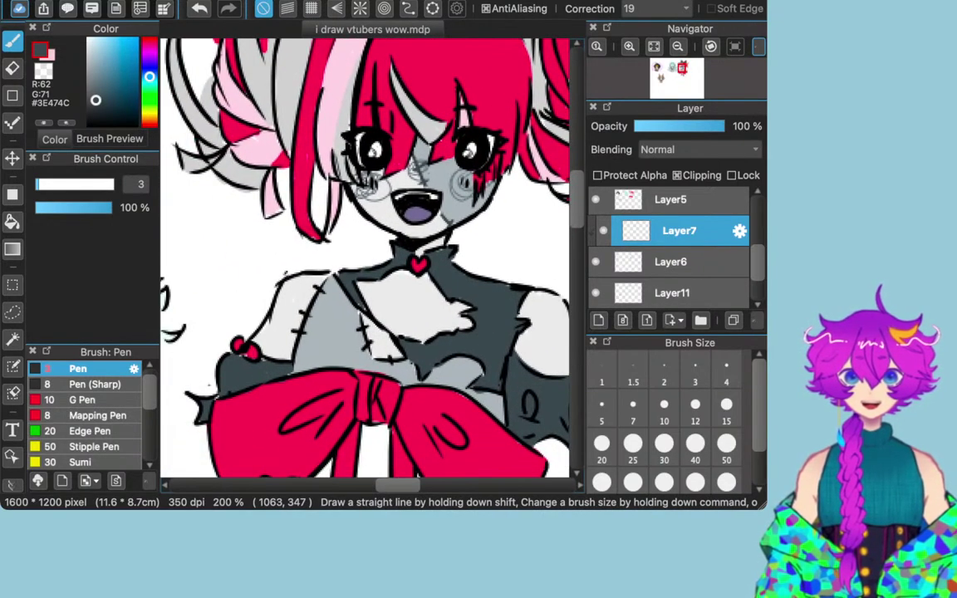
scroll(672, 249, "down", 3)
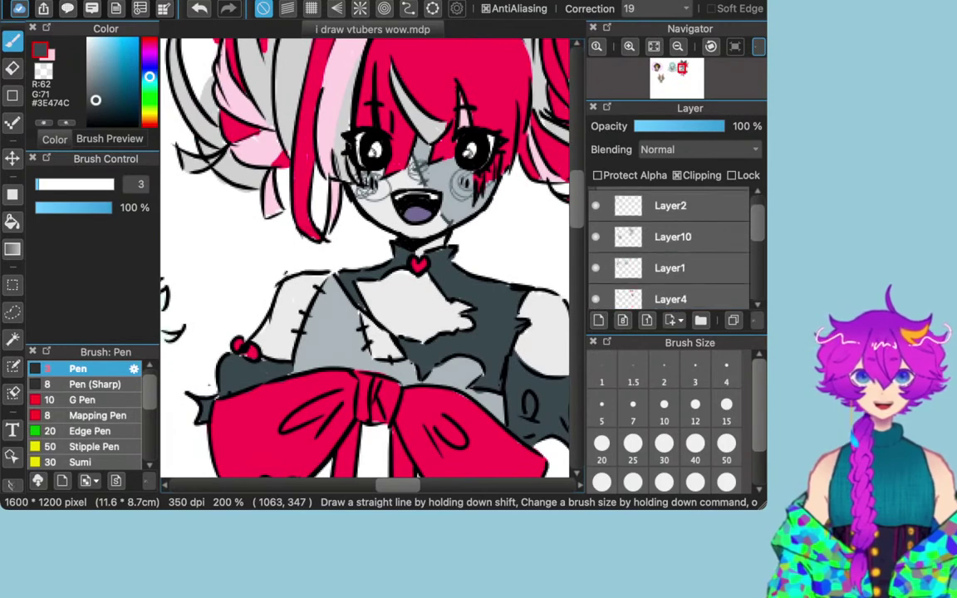
left_click(758, 47)
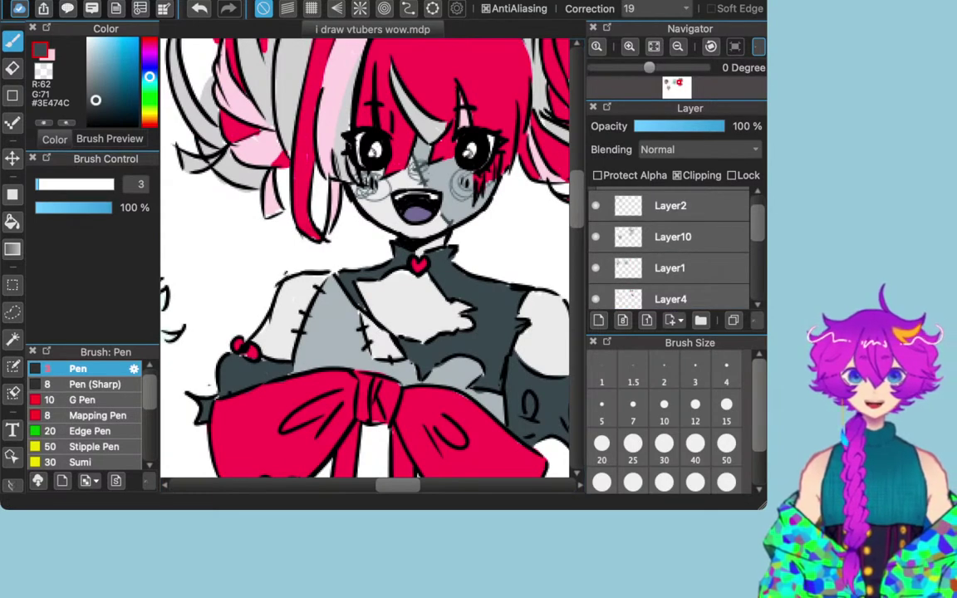
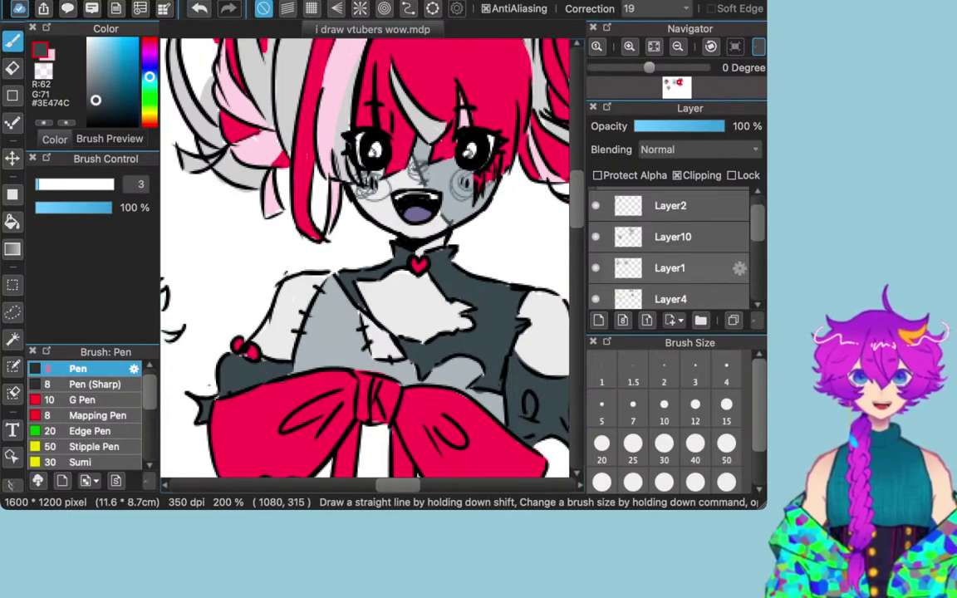
scroll(668, 241, "up", 1)
scroll(673, 249, "down", 1)
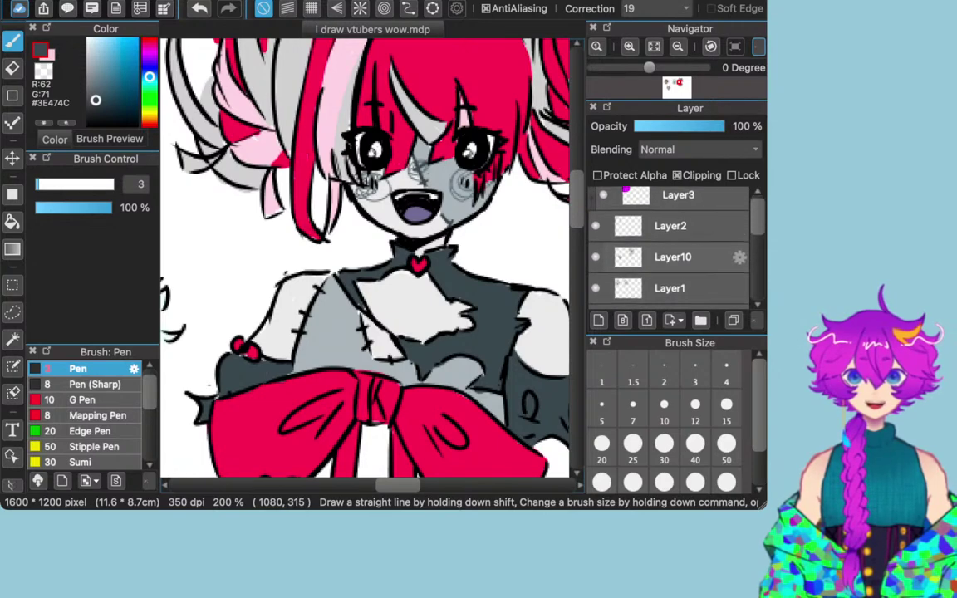
left_click(674, 254)
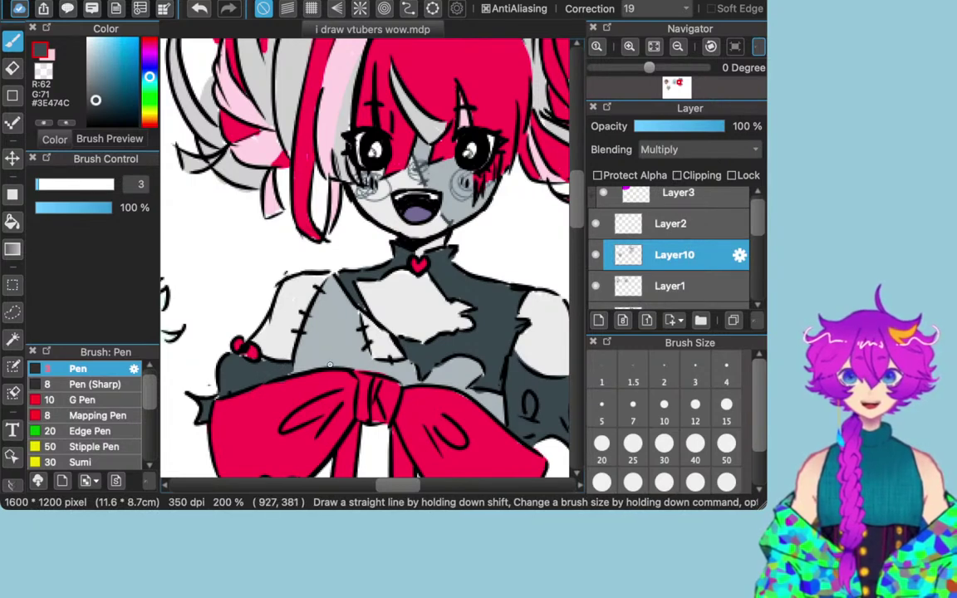
left_click(12, 67)
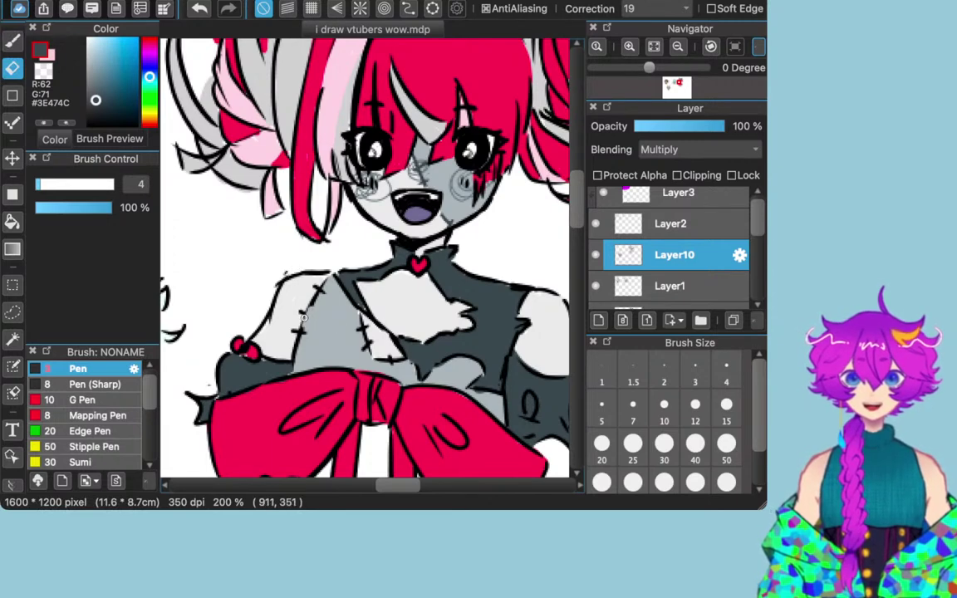
left_click(104, 88)
left_click_drag(104, 88, 98, 101)
left_click(664, 444)
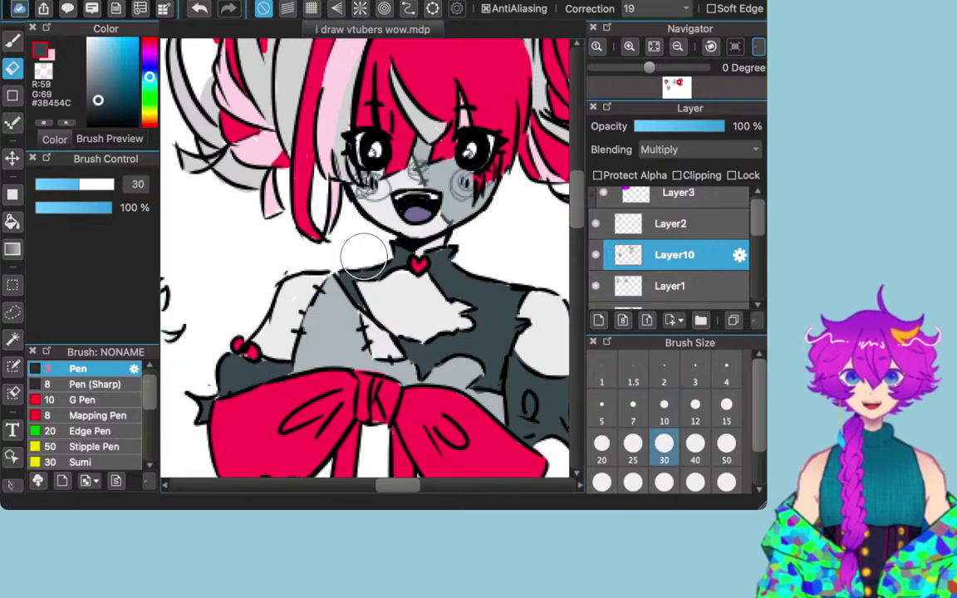
left_click(664, 407)
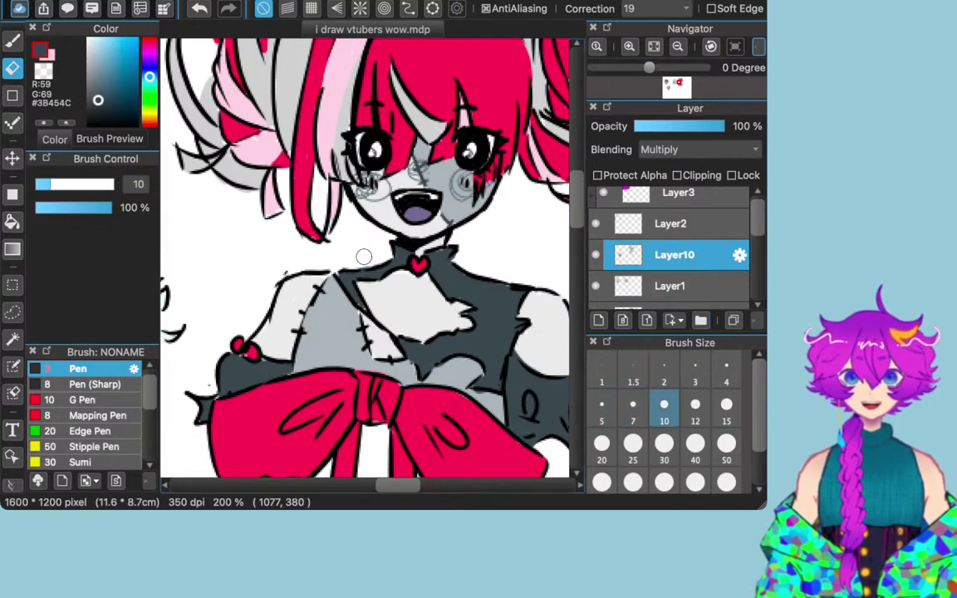
left_click_drag(300, 336, 294, 351)
mouse_move(309, 292)
left_mouse_down()
mouse_move(315, 284)
mouse_move(316, 304)
mouse_move(325, 283)
left_mouse_up()
left_click_drag(356, 330, 368, 344)
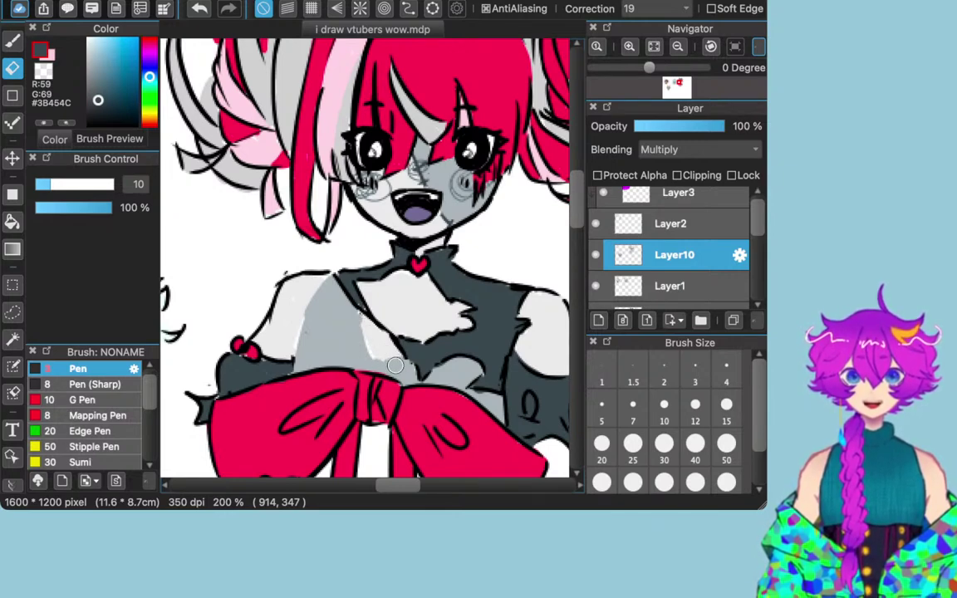
Step: Draw grey #666E74 seam lines along the edges of the shoulder and chest patches on Layer10 at pen size 4
scroll(555, 365, "down", 5)
scroll(366, 257, "up", 3)
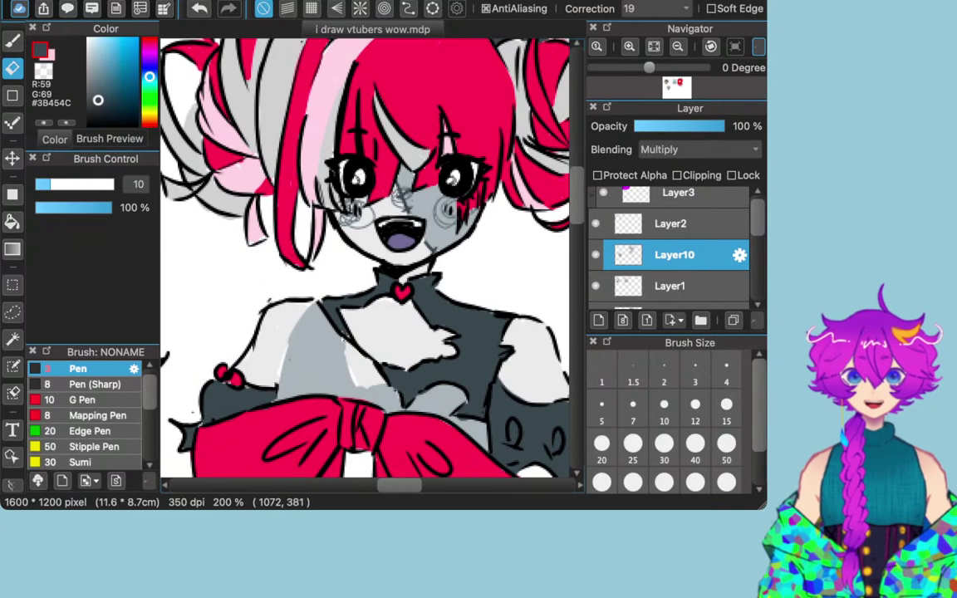
scroll(366, 257, "up", 1)
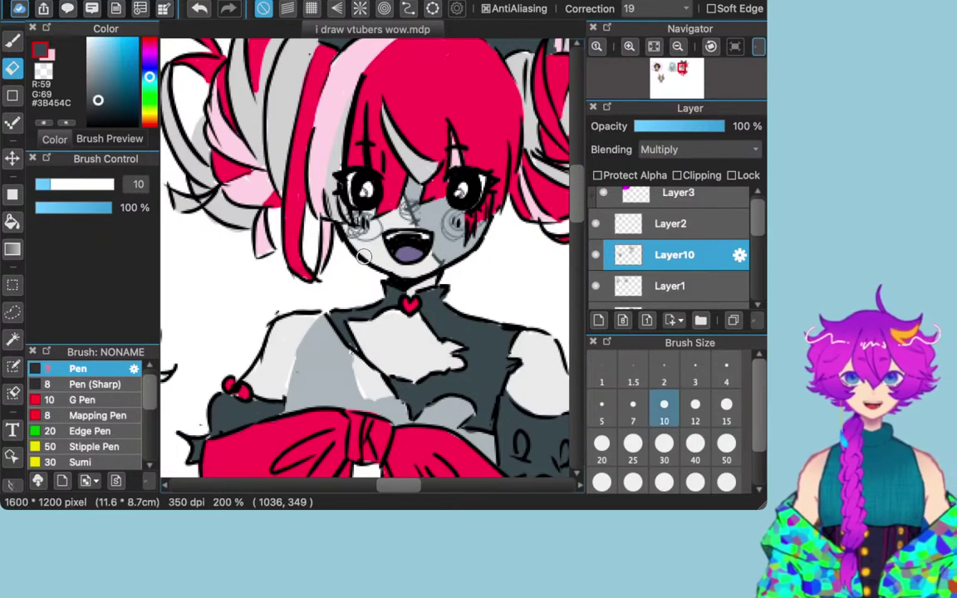
key("bracketleft")
key("bracketleft")
key("bracketleft")
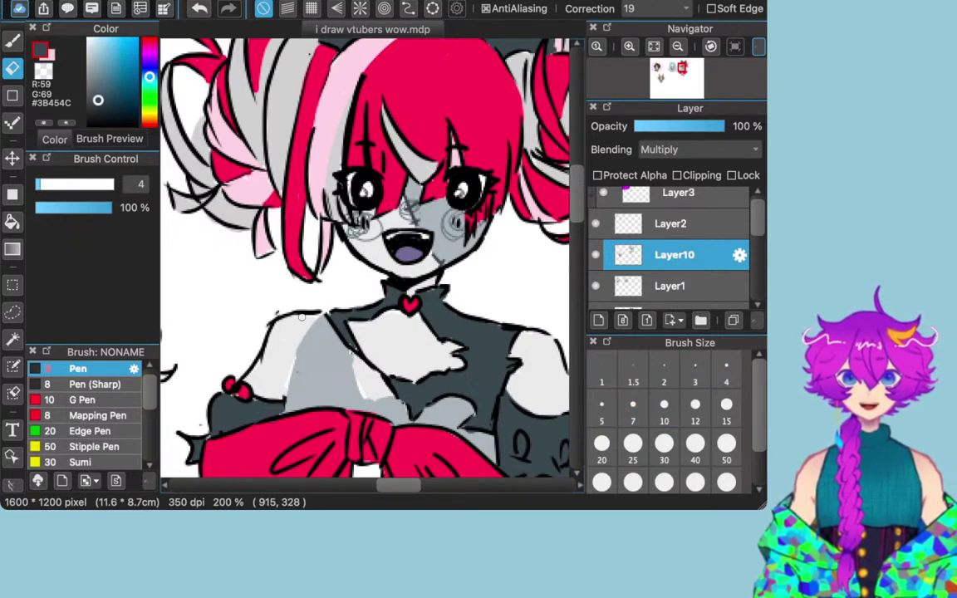
key("b")
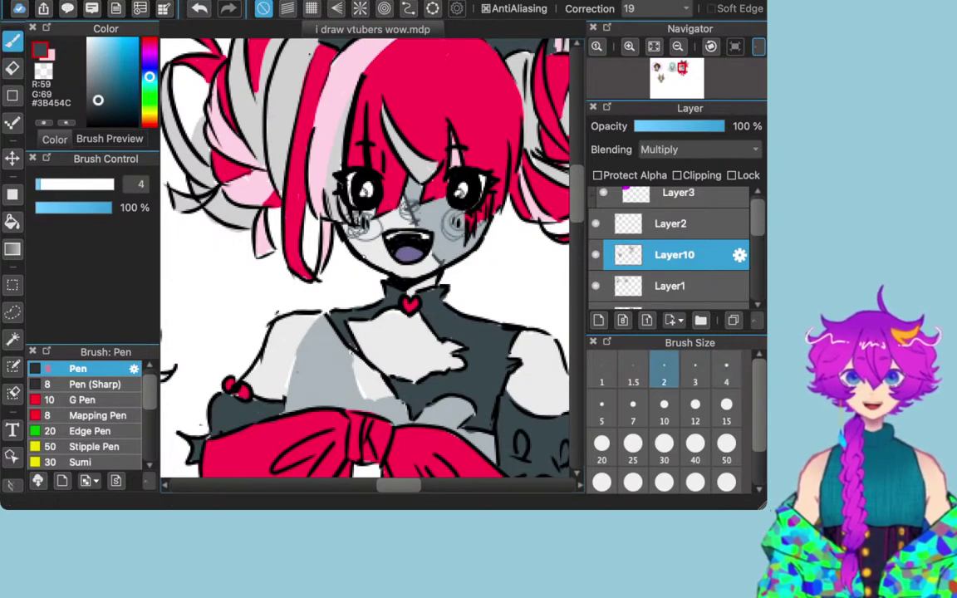
left_click_drag(289, 288, 252, 357)
key("super+z")
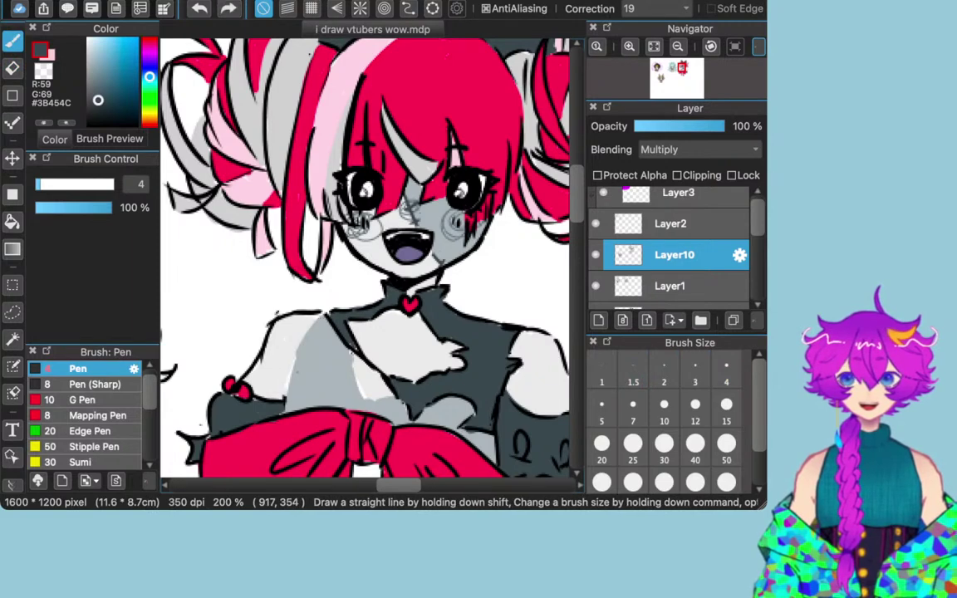
mouse_move(98, 99)
left_mouse_down()
mouse_move(84, 76)
mouse_move(93, 86)
left_mouse_up()
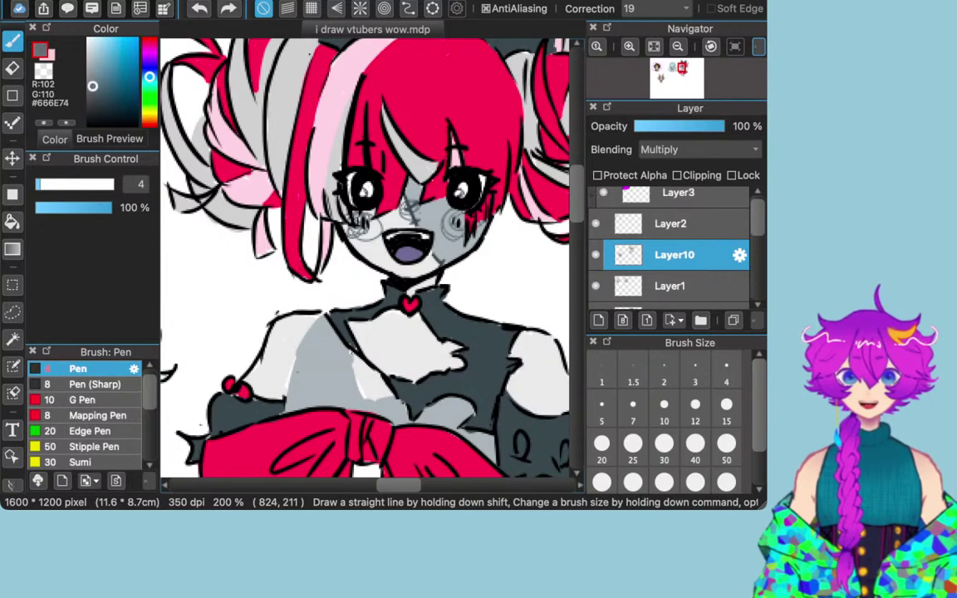
left_click_drag(323, 321, 285, 396)
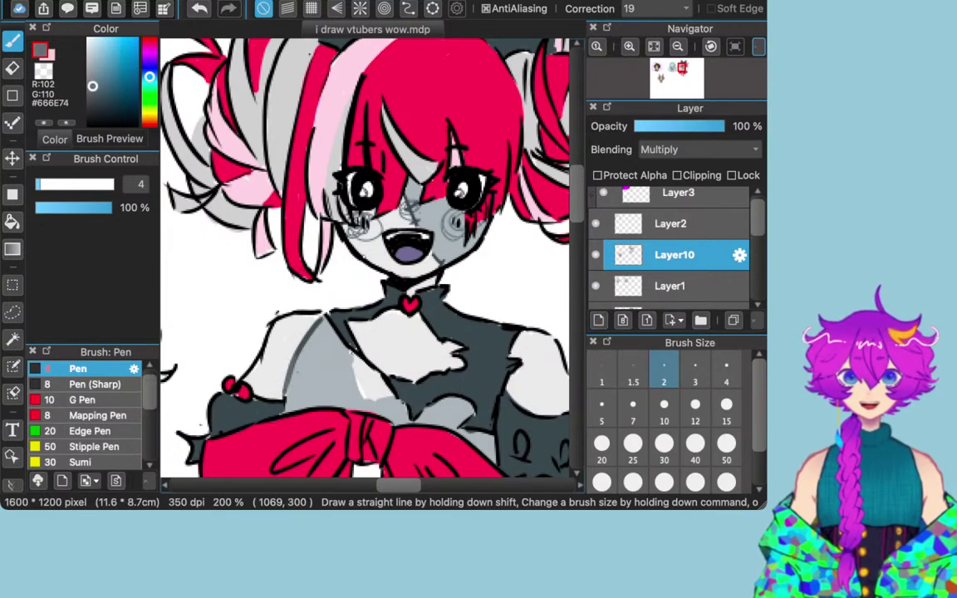
left_click_drag(353, 355, 370, 397)
Step: Add short grey #666E74 stitch marks across the shoulder and chest seams on Layer10 at pen size 2
left_click(633, 405)
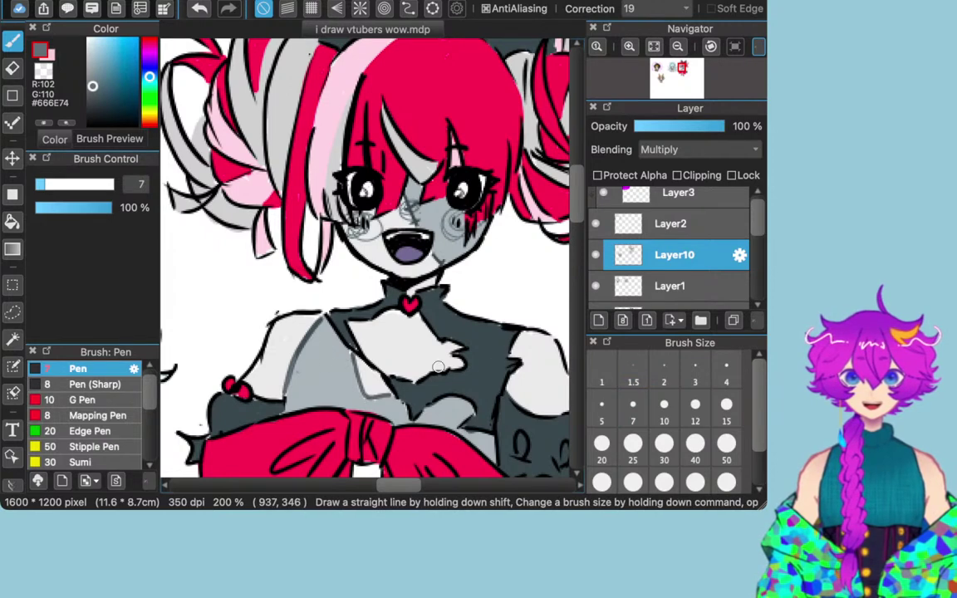
left_click(664, 376)
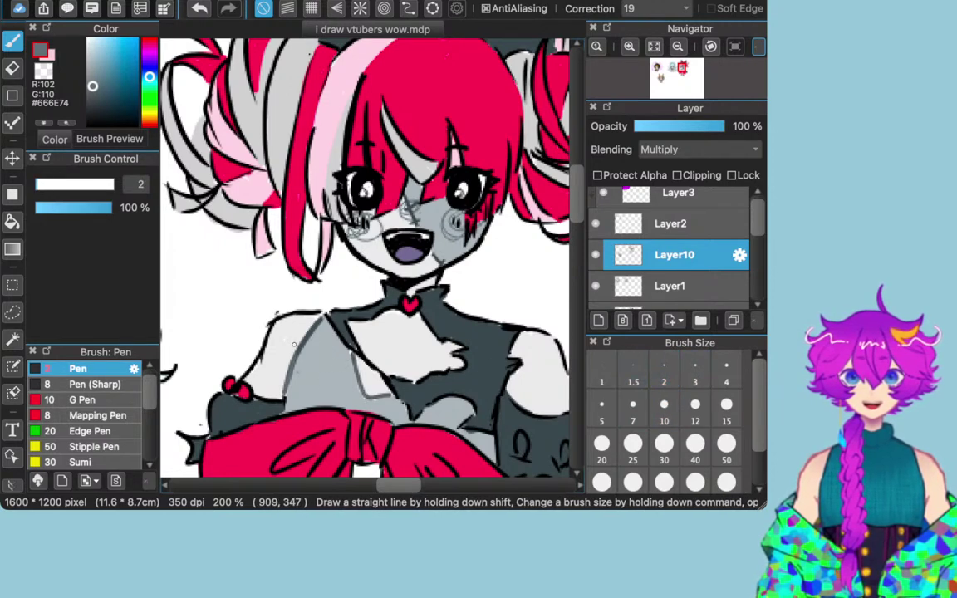
mouse_move(297, 328)
left_mouse_down()
mouse_move(311, 343)
mouse_move(294, 368)
left_mouse_up()
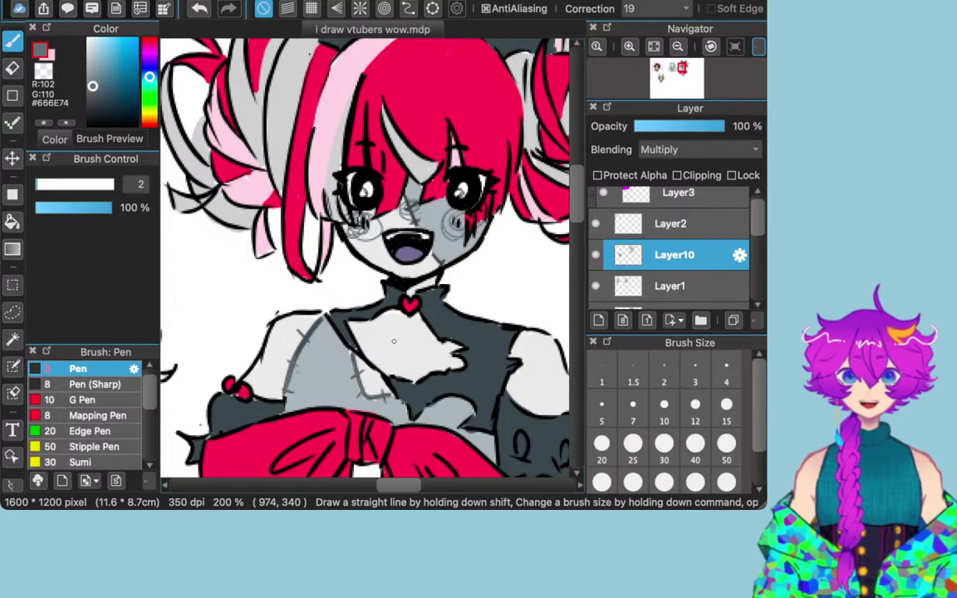
Step: Examine the red-haired and horned-hat characters close up and compare all four character sketches across the canvas
scroll(387, 339, "down", 2)
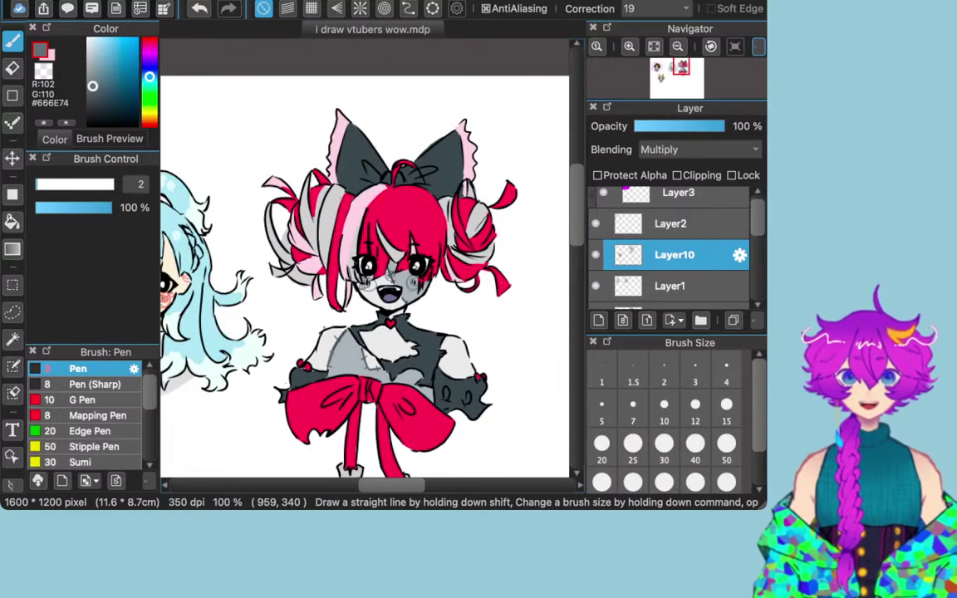
scroll(374, 305, "up", 6)
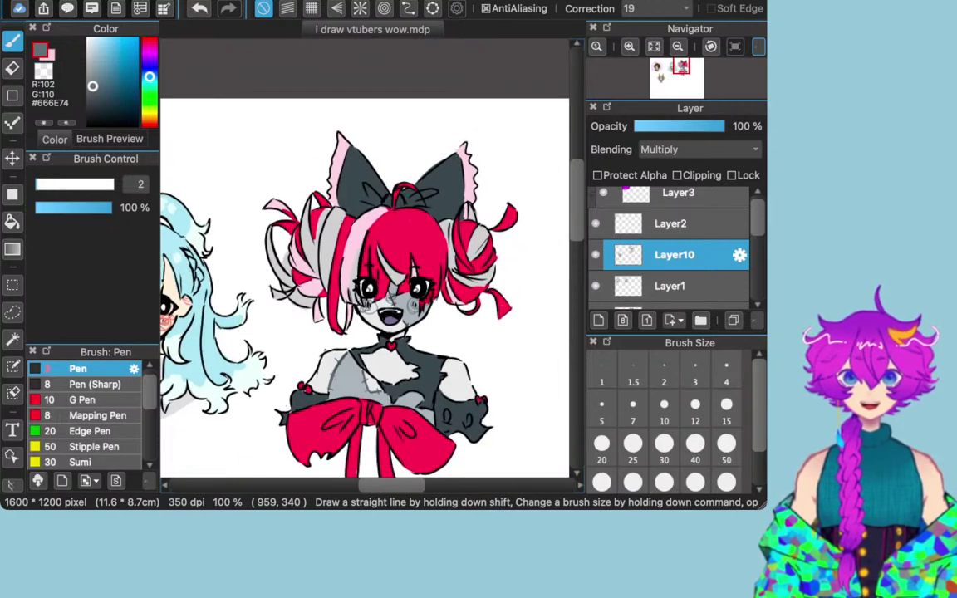
scroll(372, 334, "down", 3)
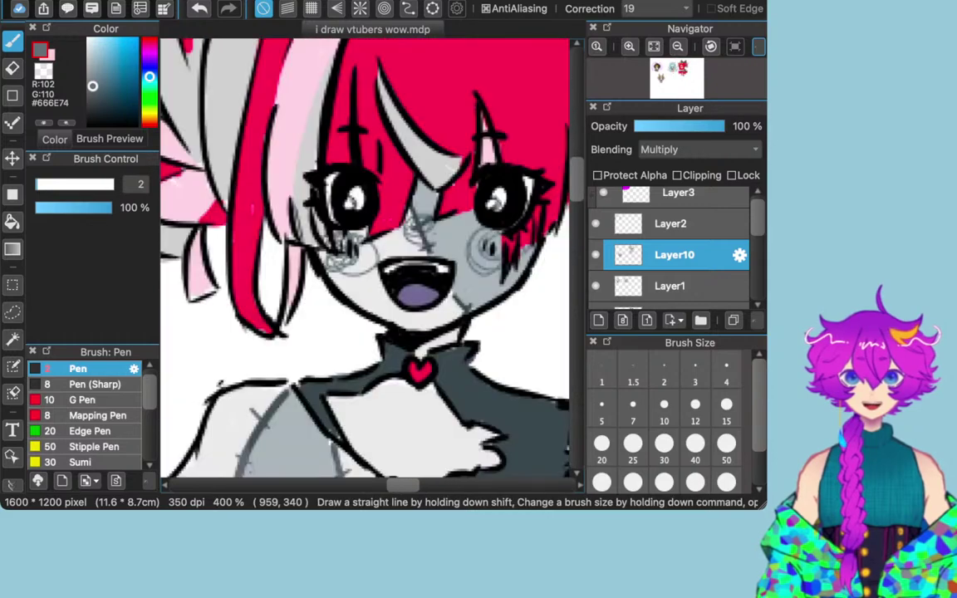
left_click_drag(332, 418, 358, 426)
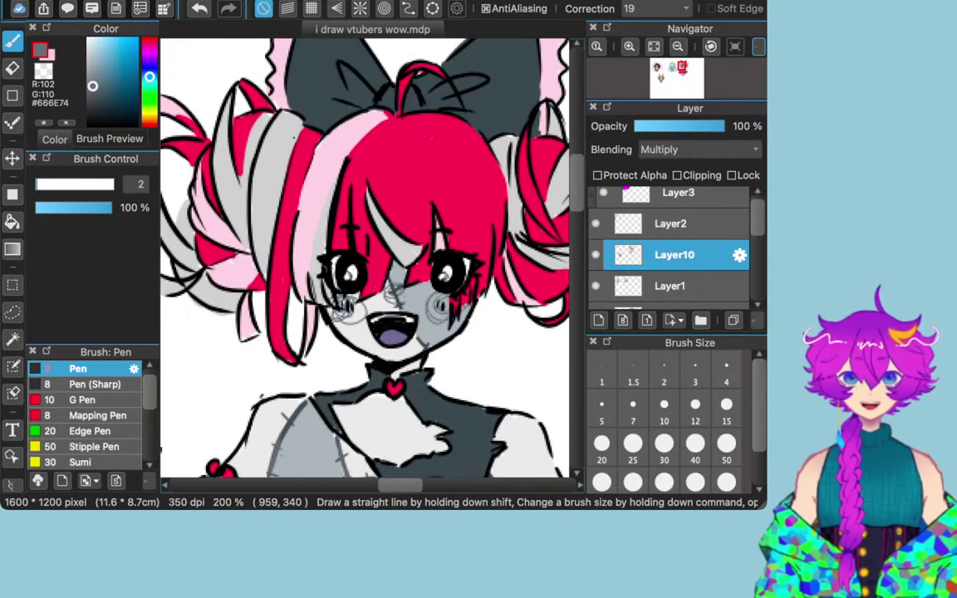
scroll(373, 343, "down", 2)
left_click_drag(682, 65, 653, 93)
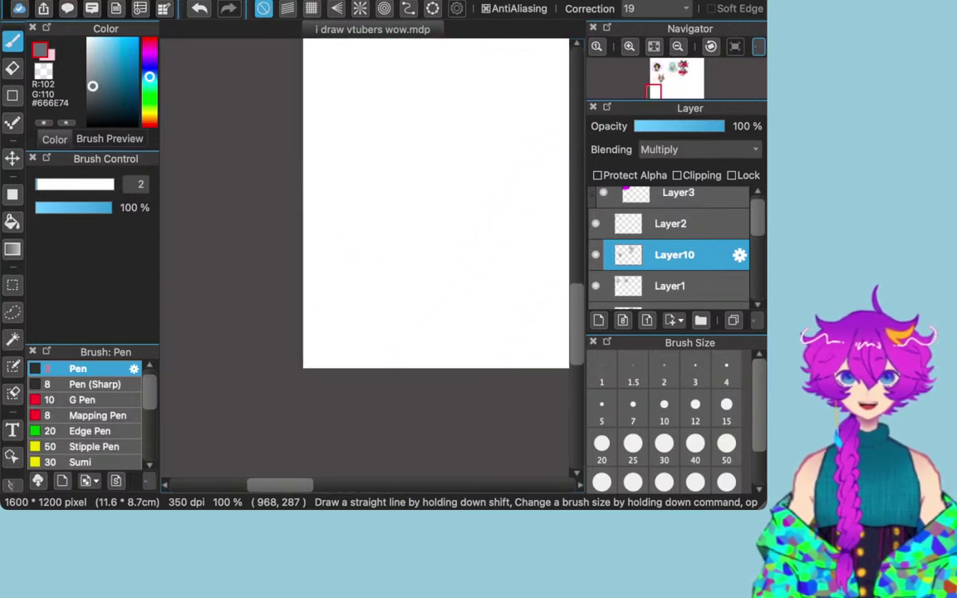
scroll(259, 367, "up", 5)
scroll(259, 367, "right", 3)
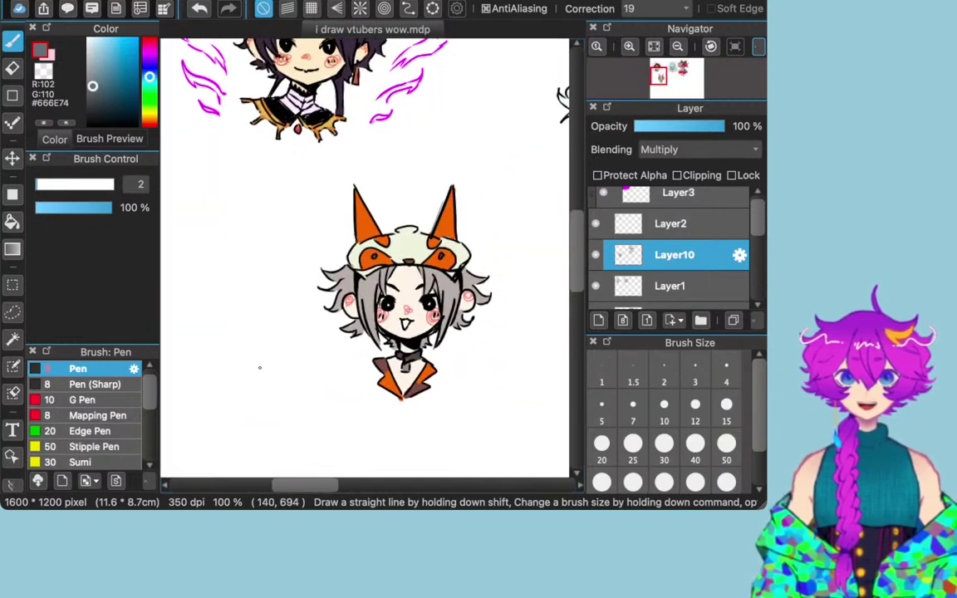
scroll(259, 368, "down", 1)
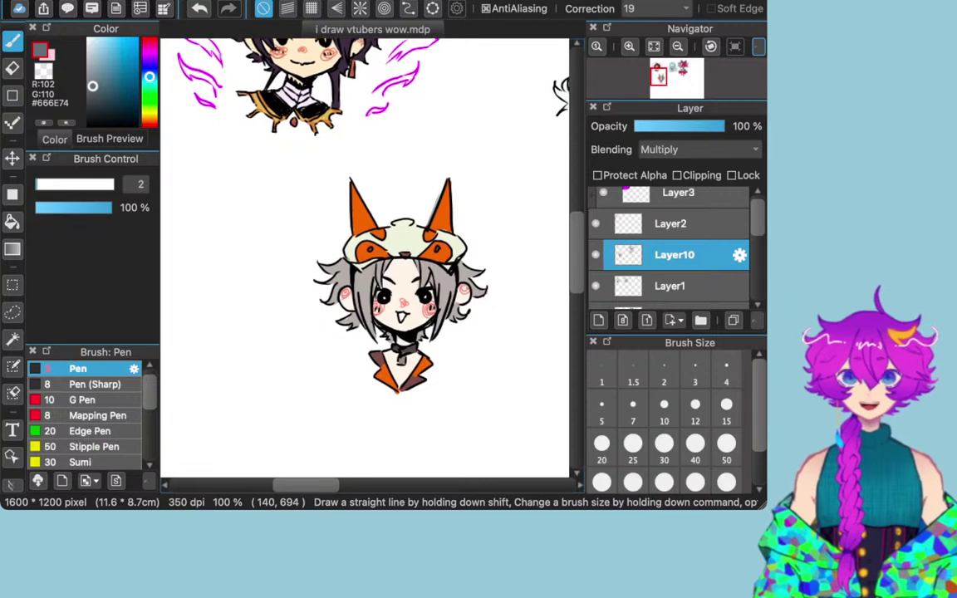
scroll(366, 258, "up", 2)
scroll(366, 257, "right", 3)
scroll(366, 258, "down", 5)
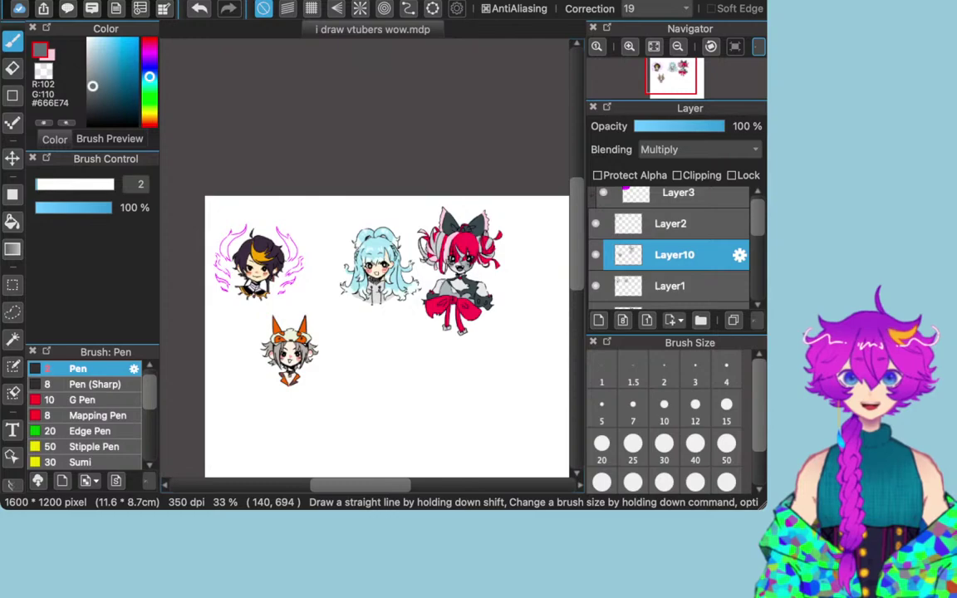
scroll(366, 258, "up", 10)
scroll(366, 258, "down", 5)
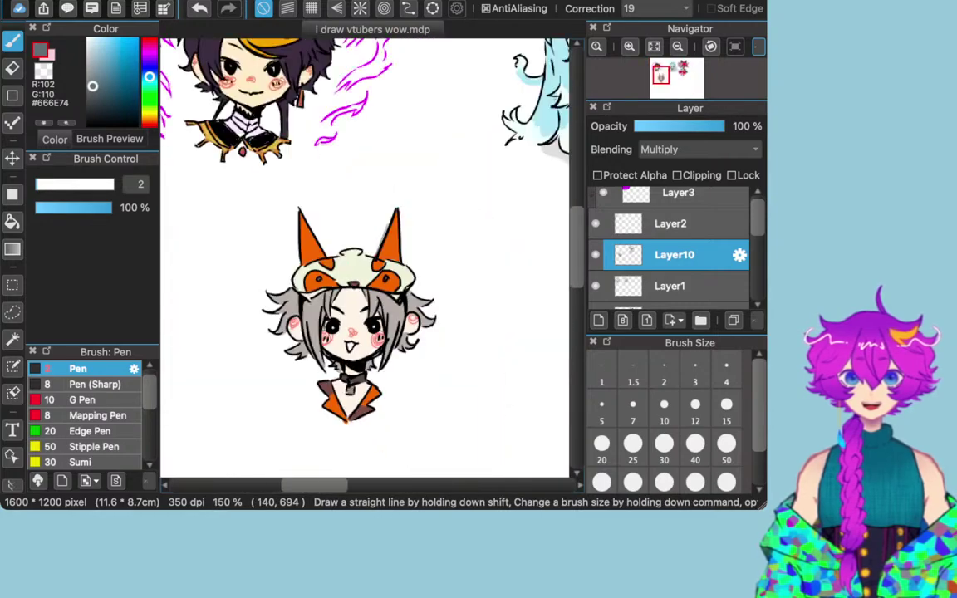
scroll(365, 258, "up", 4)
scroll(266, 390, "right", 5)
scroll(256, 367, "down", 6)
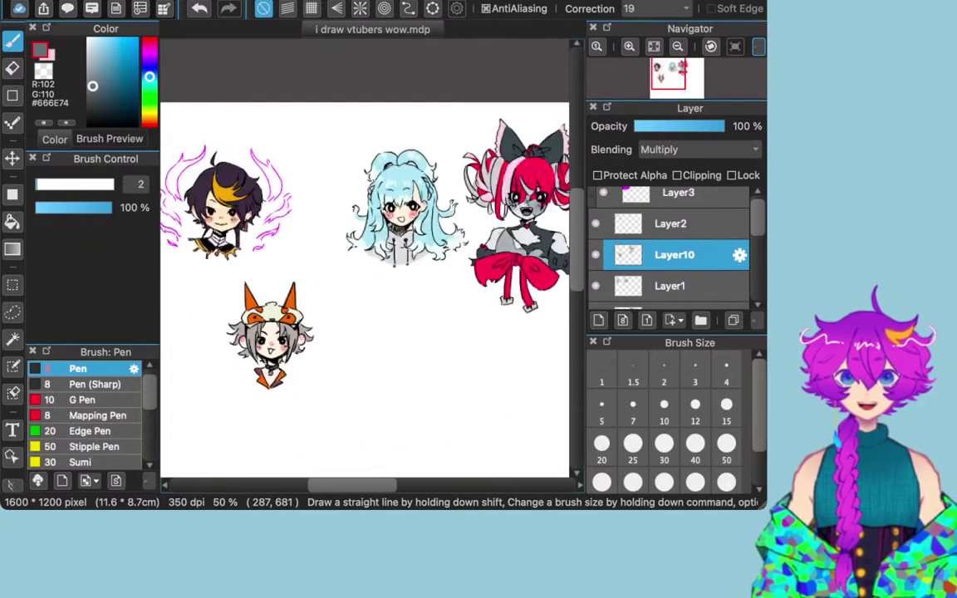
scroll(256, 367, "down", 3)
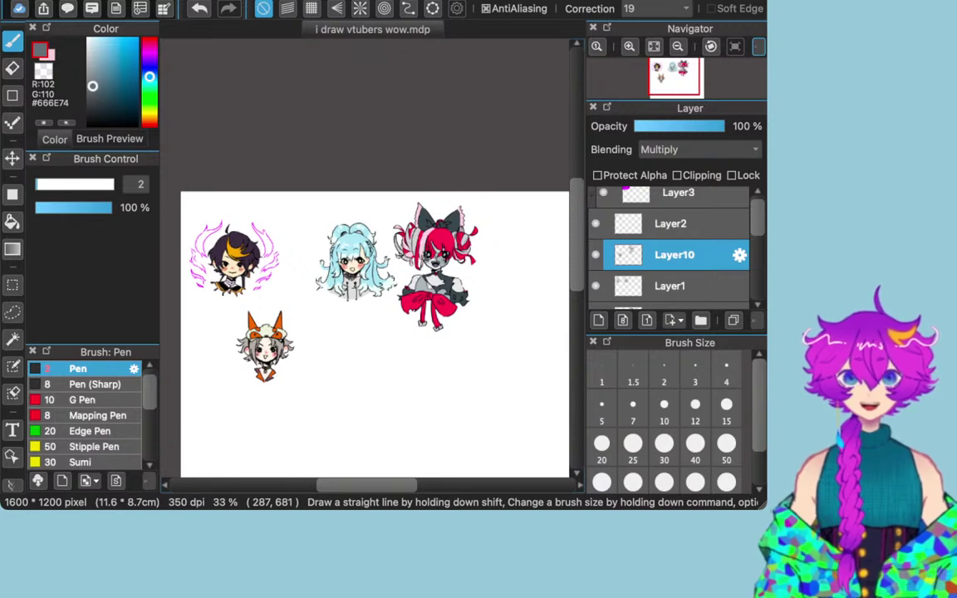
scroll(254, 363, "up", 2)
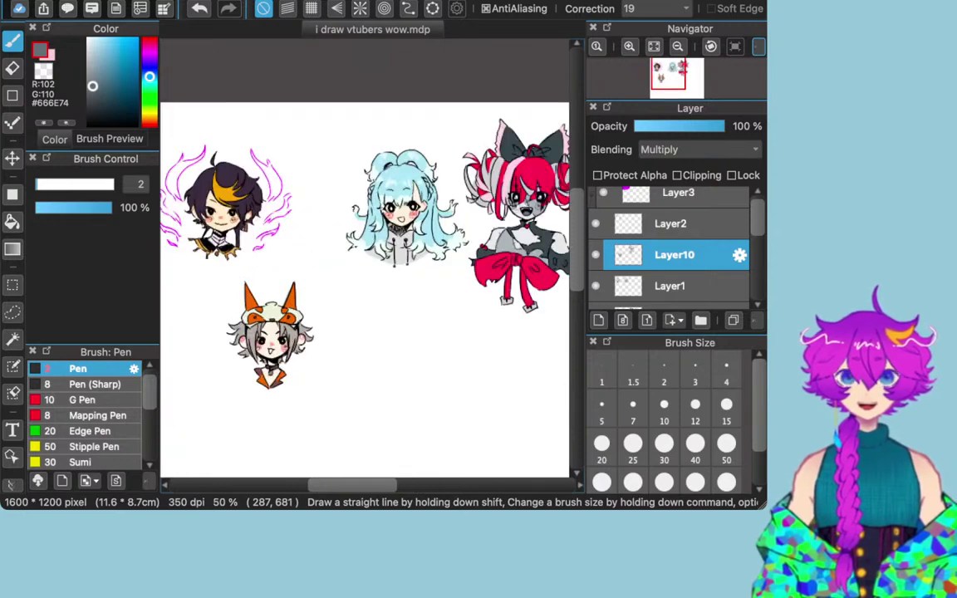
scroll(254, 363, "down", 2)
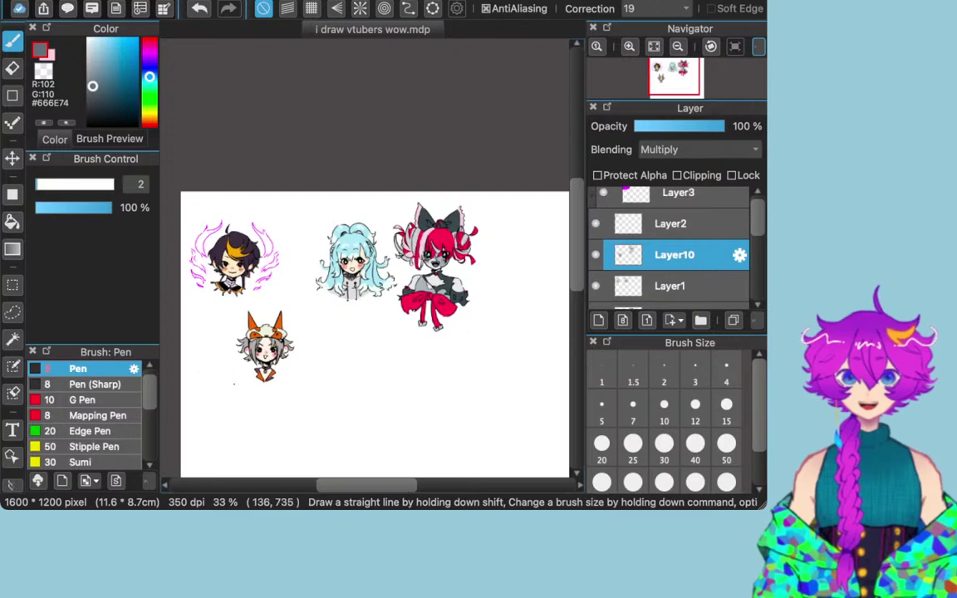